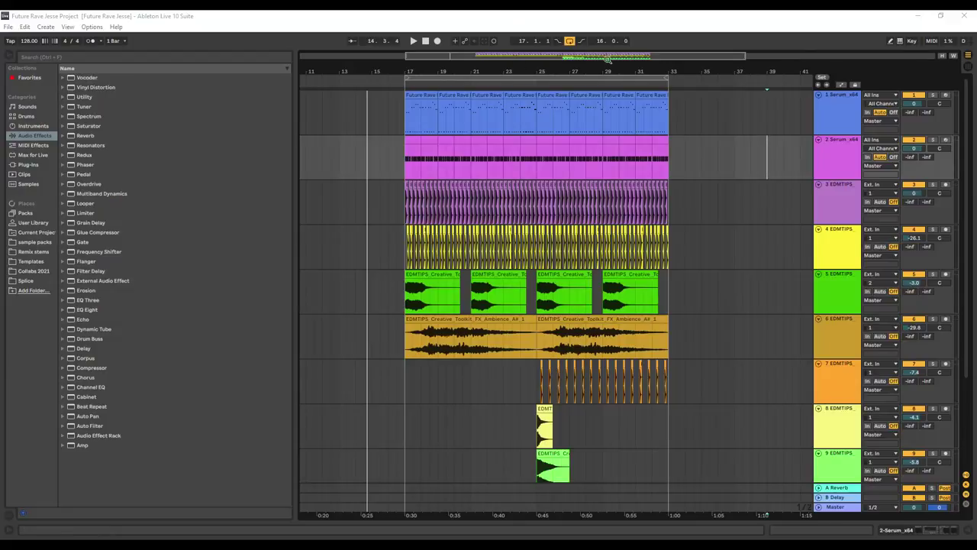
# Step: Play the loop from bar 17 while adjusting the first Serum track's volume to -1.8 dB, and stop playback
pyautogui.moveTo(622, 58)
pyautogui.mouseDown()
pyautogui.moveTo(622, 85)
pyautogui.moveTo(622, 60)
pyautogui.mouseUp()
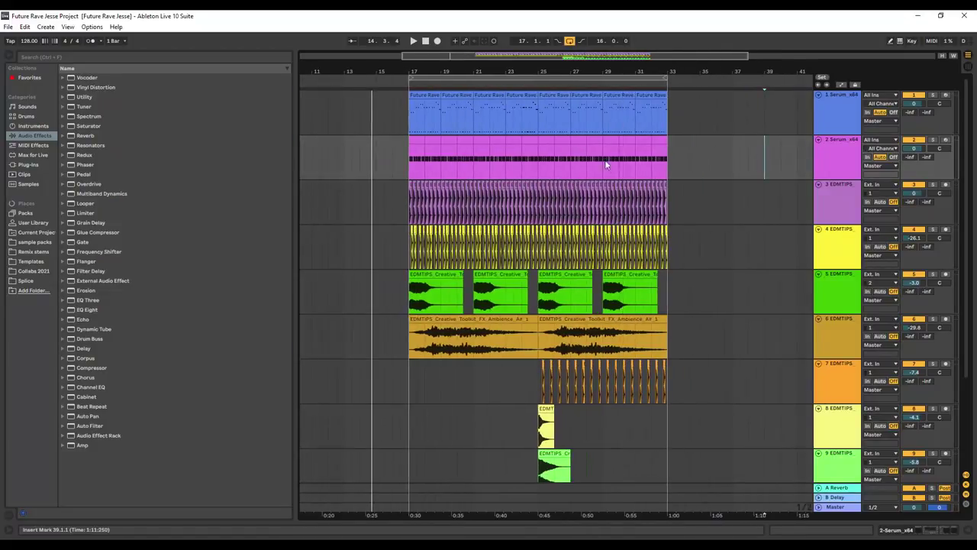
pyautogui.scroll(-2, 608, 199)
pyautogui.scroll(2, 566, 252)
pyautogui.moveTo(914, 104); pyautogui.dragTo(906, 109)
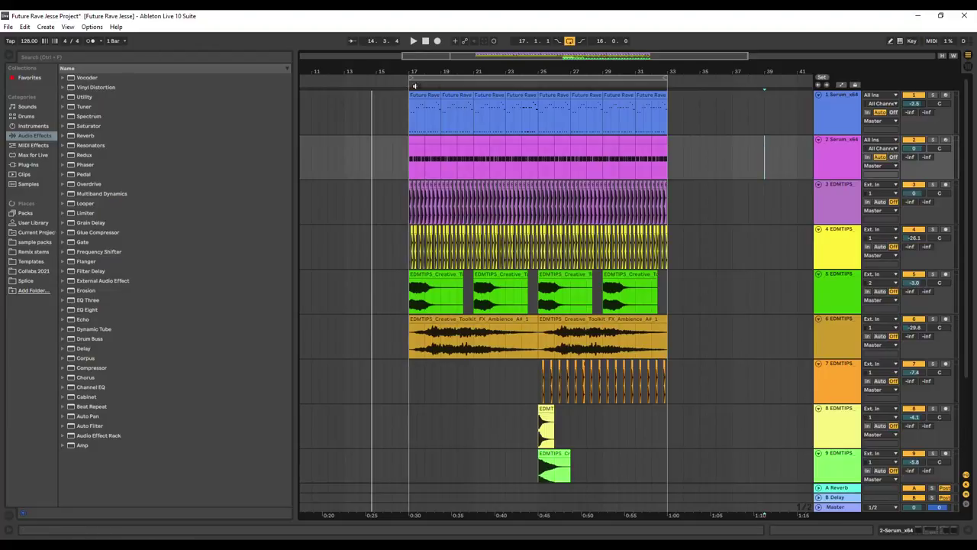
pyautogui.click(407, 82)
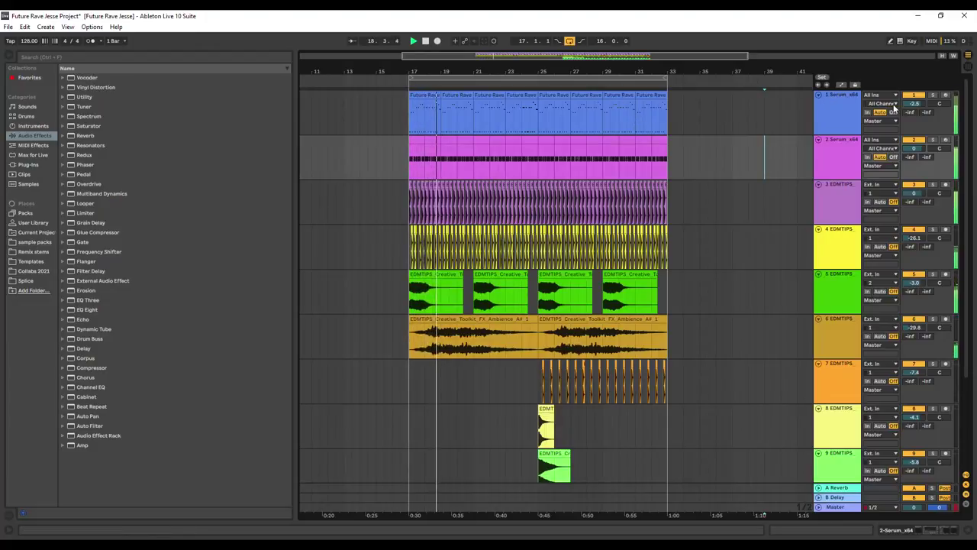
pyautogui.moveTo(913, 106); pyautogui.dragTo(913, 101)
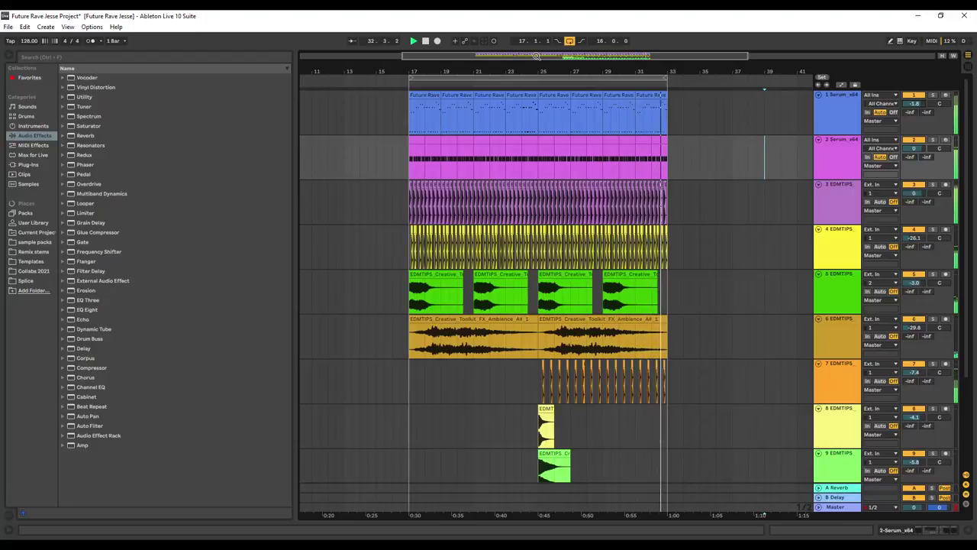
pyautogui.press('space')
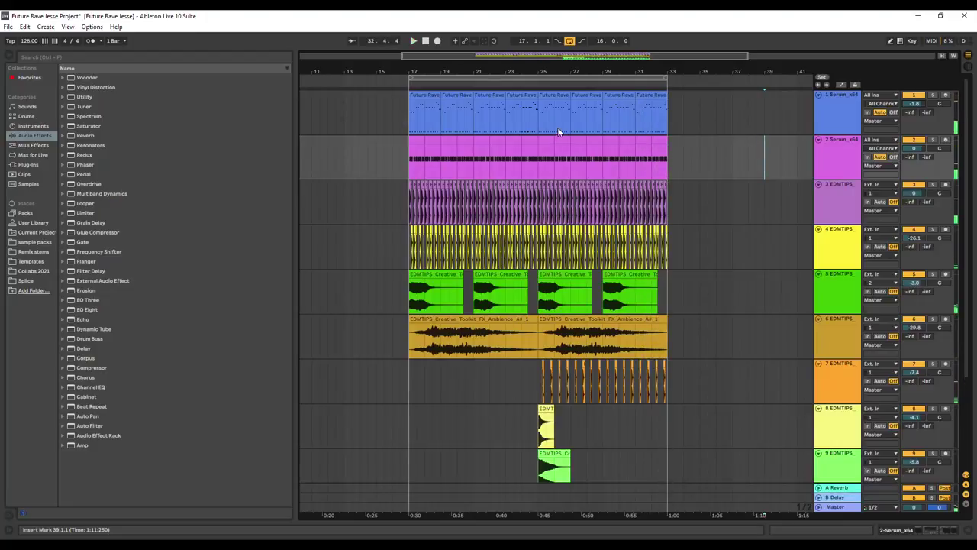
# Step: Open the FX Misc samples of EDM Tips Creative Toolkit 1, found in sample packs under Future Bass and Dubstep, My Sample Packs
pyautogui.scroll(-4, 565, 153)
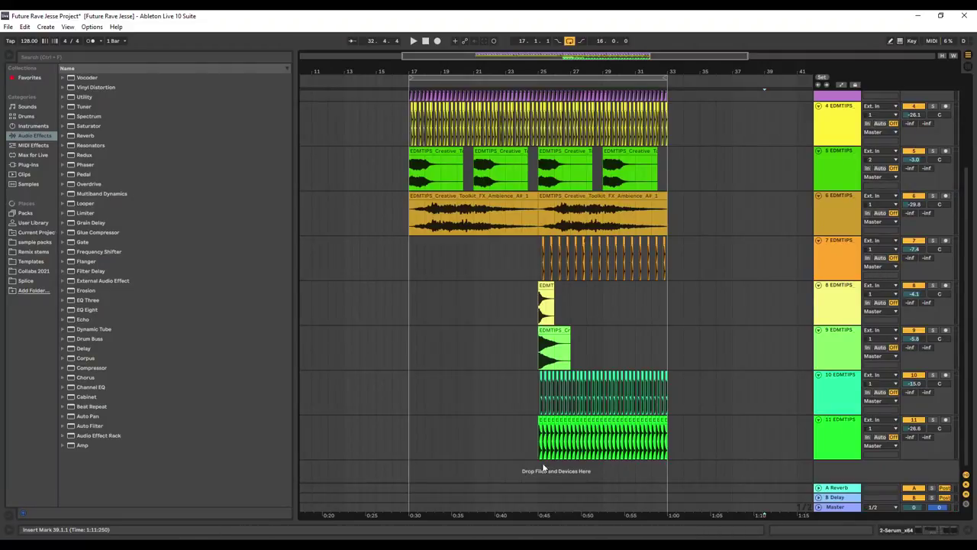
pyautogui.click(35, 242)
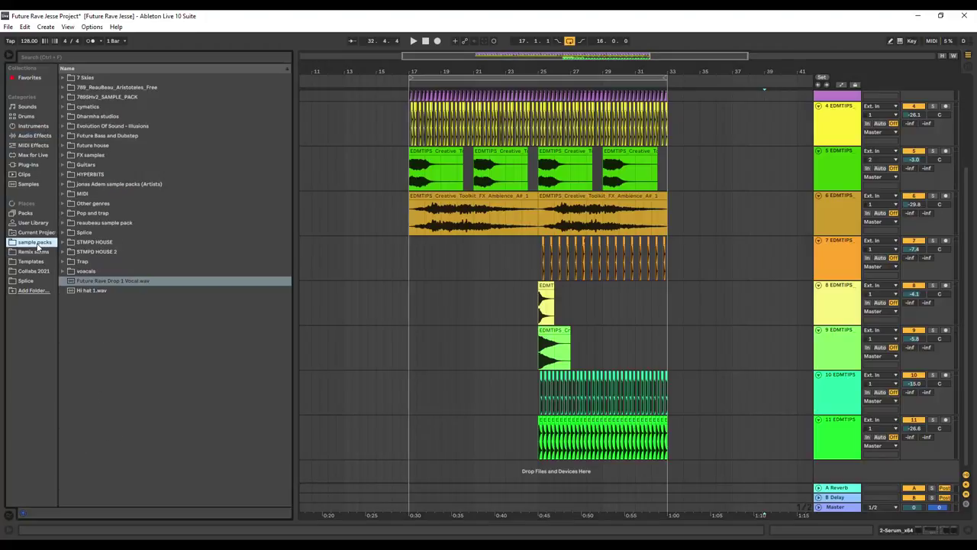
pyautogui.doubleClick(108, 136)
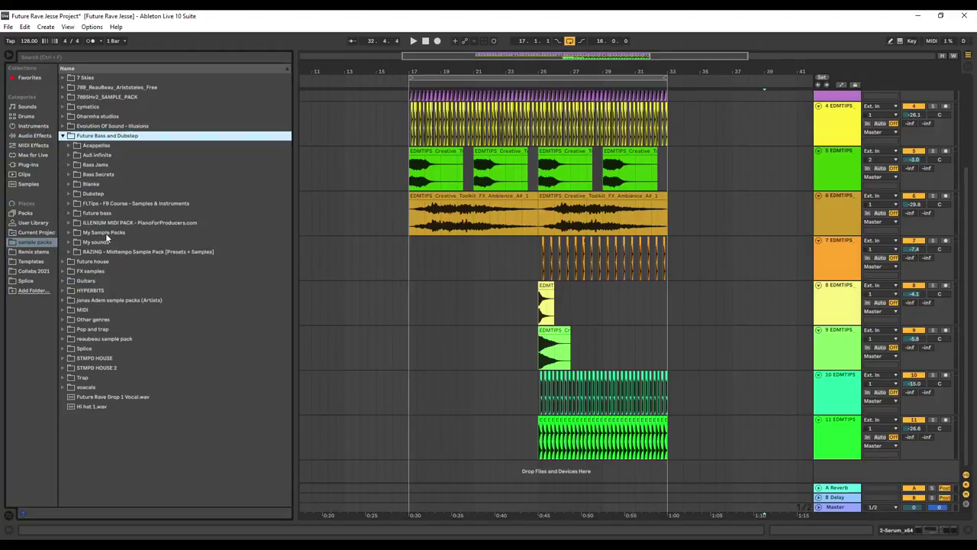
pyautogui.doubleClick(105, 232)
pyautogui.click(107, 242)
pyautogui.doubleClick(108, 242)
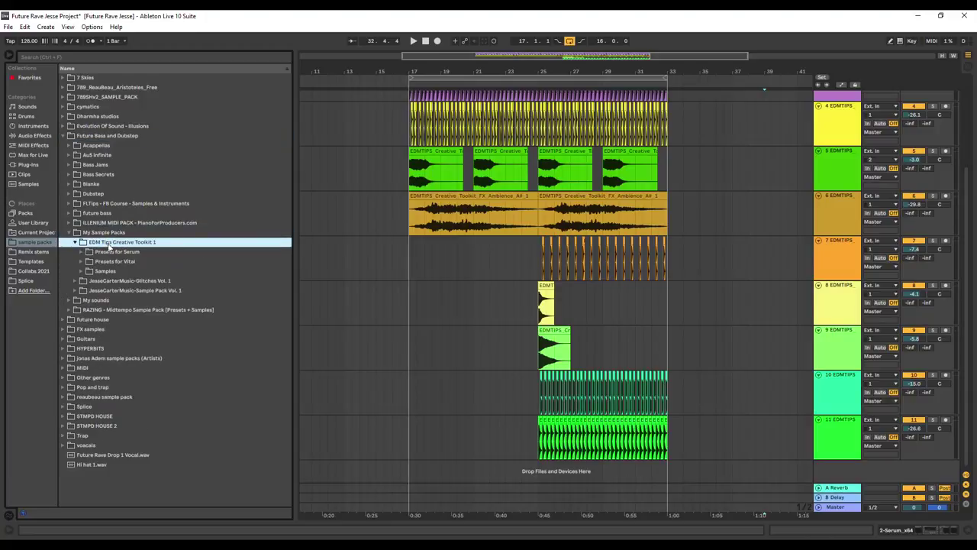
pyautogui.doubleClick(115, 272)
pyautogui.doubleClick(116, 300)
pyautogui.scroll(-1, 118, 306)
pyautogui.doubleClick(116, 299)
pyautogui.scroll(-1, 120, 312)
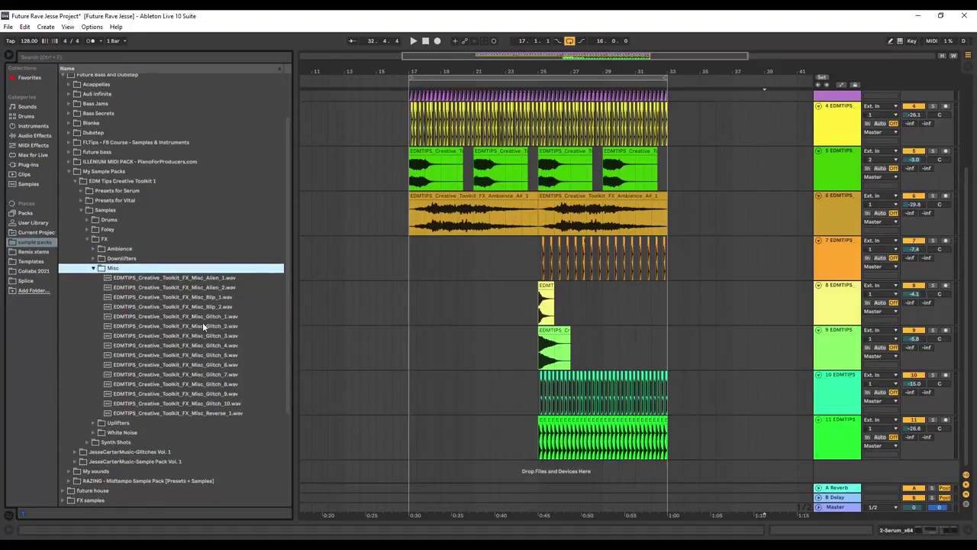
# Step: Audition several Misc samples, including Glitch_2, Glitch_4, Glitch_6, Glitch_8 and Reverse_1
pyautogui.click(160, 325)
pyautogui.click(165, 345)
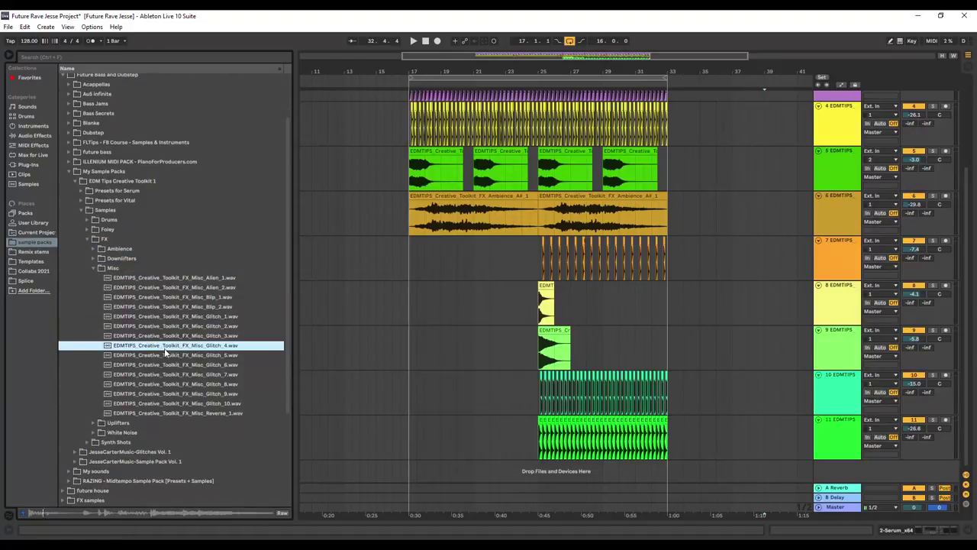
pyautogui.click(189, 365)
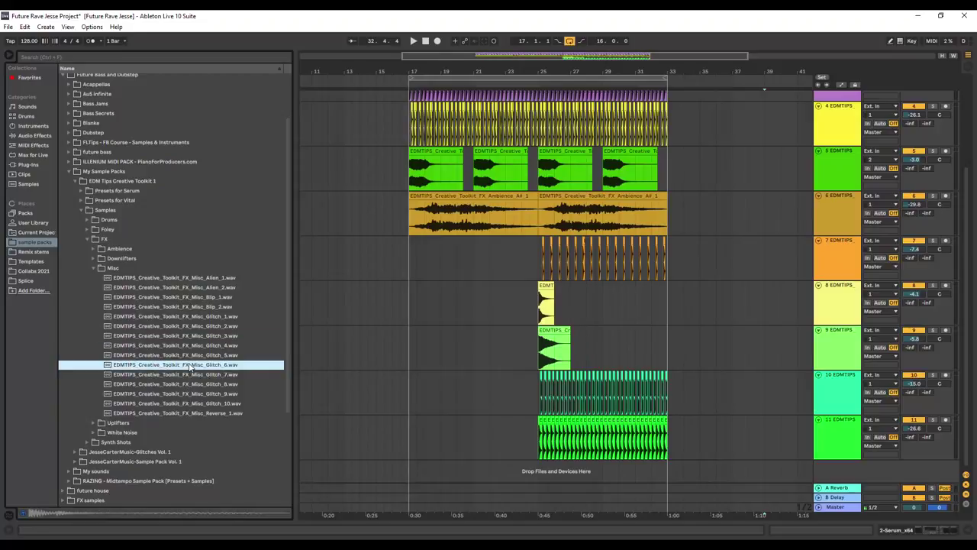
pyautogui.click(187, 384)
pyautogui.click(184, 411)
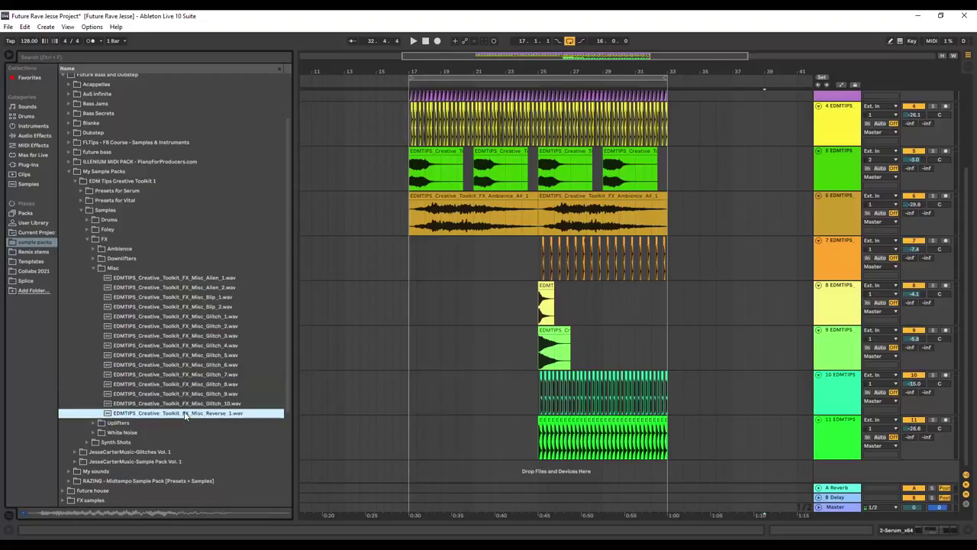
# Step: Collapse the Misc folder and audition Impact_1 to Impact_5 in the toolkit's Downlifters folder
pyautogui.click(97, 268)
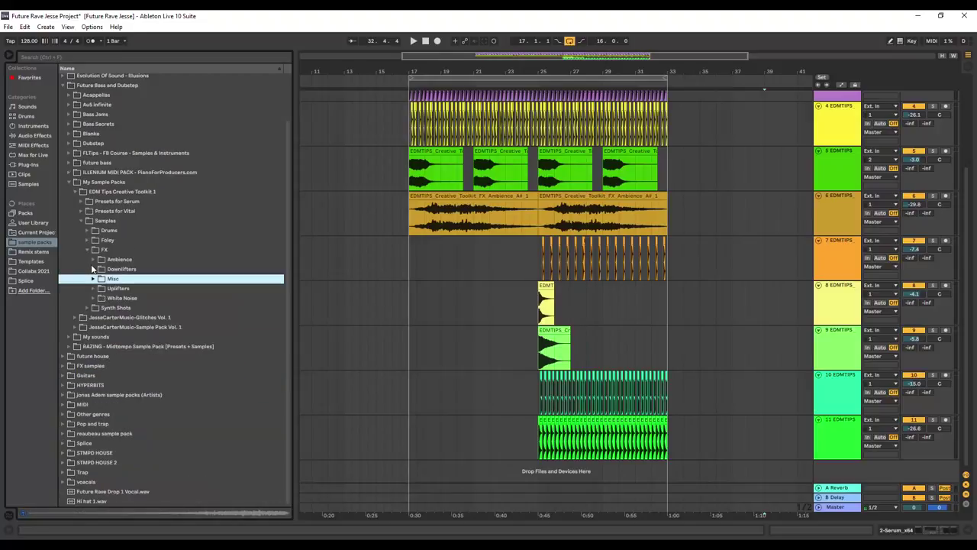
pyautogui.doubleClick(135, 270)
pyautogui.scroll(-1, 153, 318)
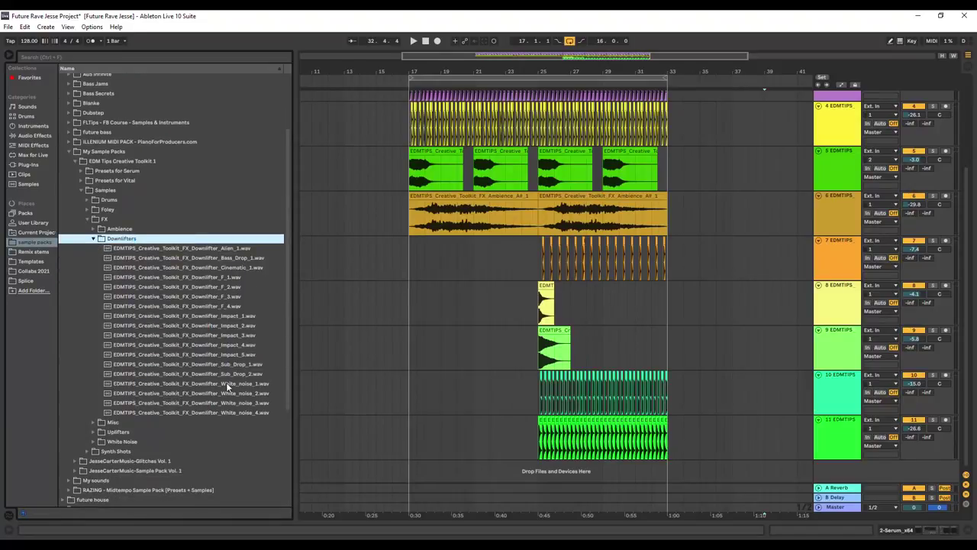
pyautogui.click(232, 319)
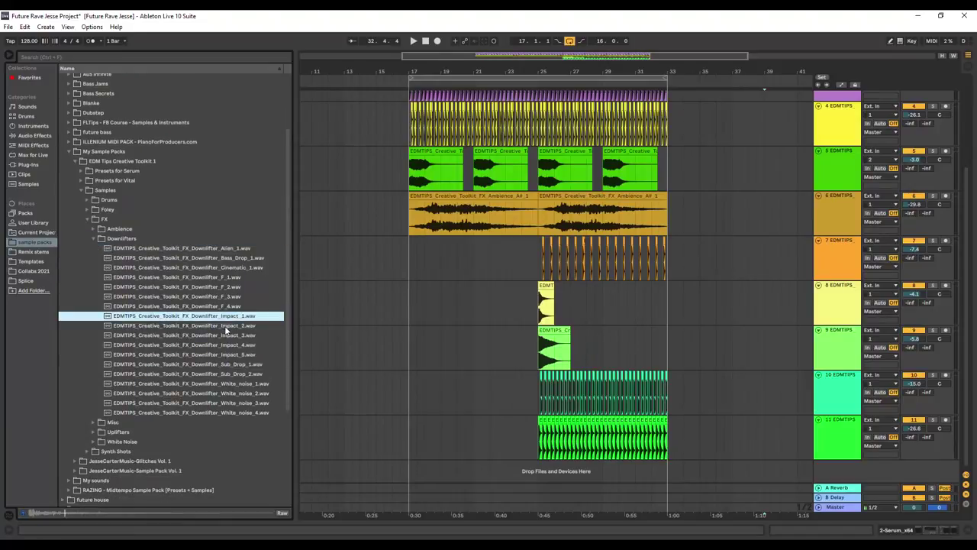
pyautogui.click(225, 327)
pyautogui.click(216, 335)
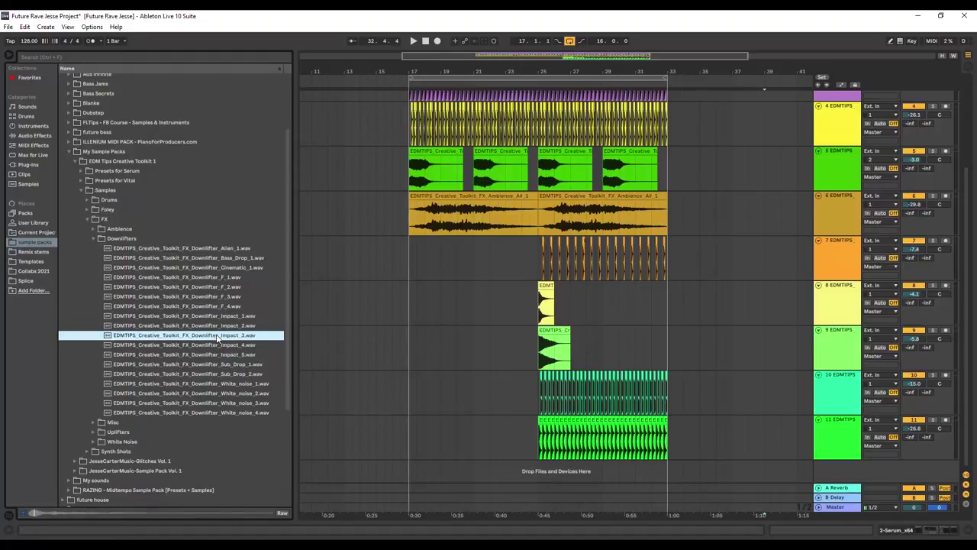
pyautogui.click(216, 344)
pyautogui.click(214, 355)
# Step: Place the Downlifter_Impact_4 sample on a new track at bar 24 and trim it to end at bar 25
pyautogui.click(215, 347)
pyautogui.moveTo(214, 347); pyautogui.dragTo(523, 467)
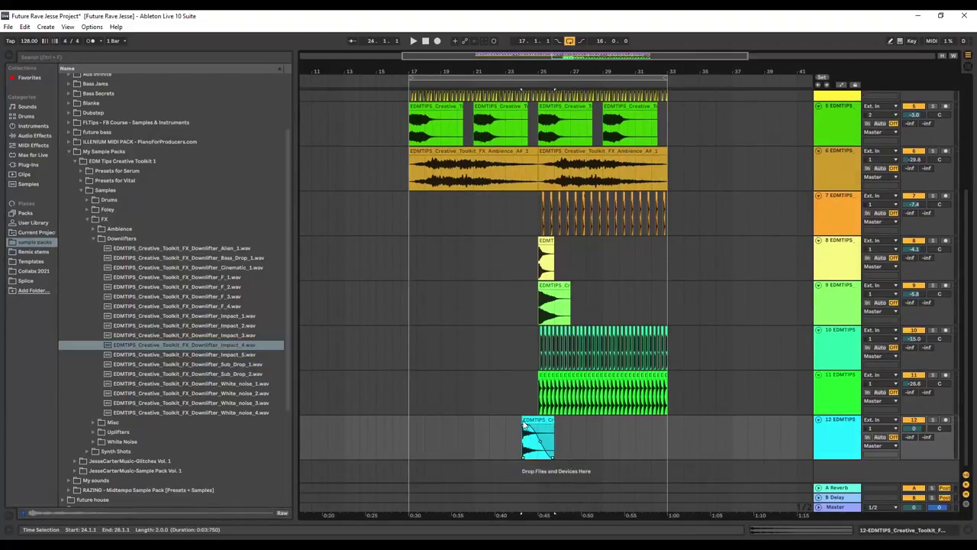
pyautogui.moveTo(554, 456); pyautogui.dragTo(538, 458)
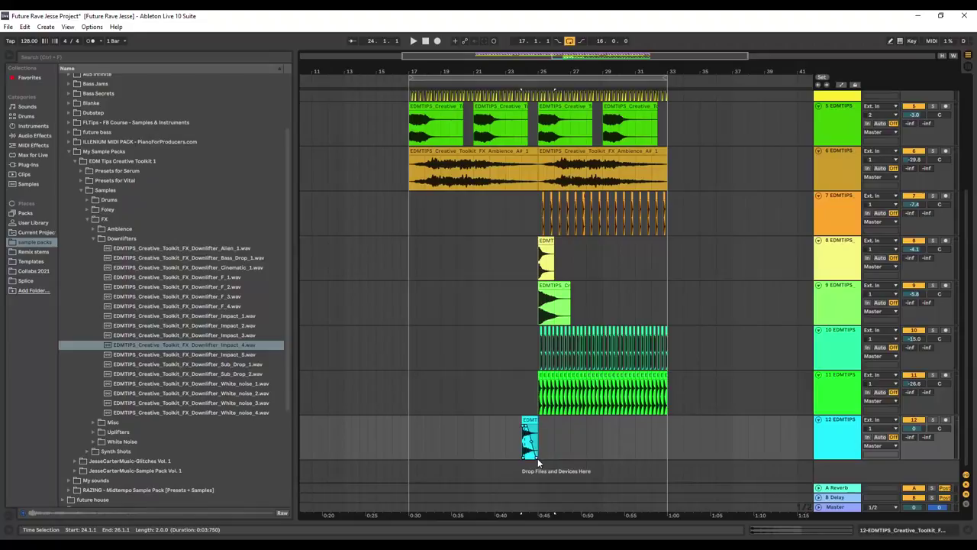
# Step: Play the arrangement from bar 24 to hear the new impact with the other tracks, and stop playback
pyautogui.click(520, 87)
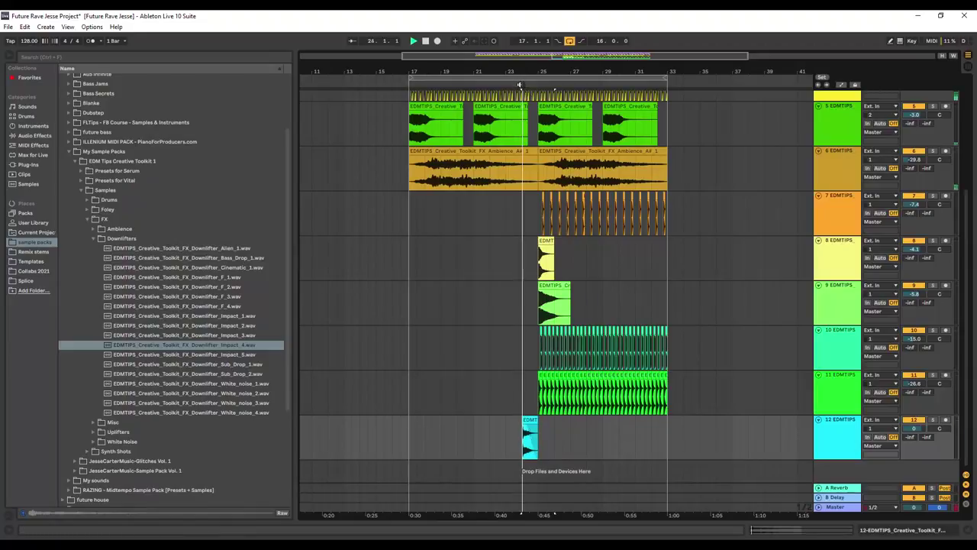
pyautogui.scroll(3, 525, 144)
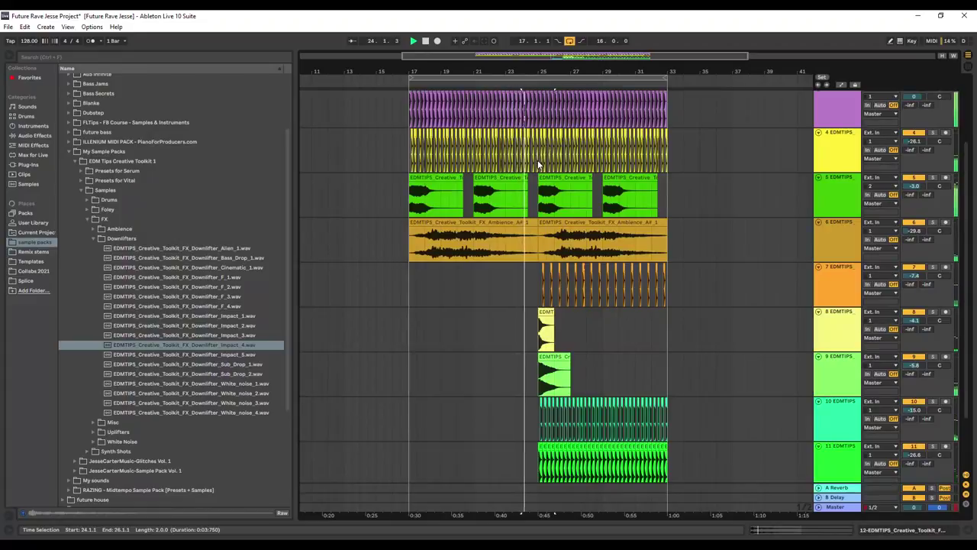
pyautogui.scroll(2, 539, 159)
pyautogui.press('space')
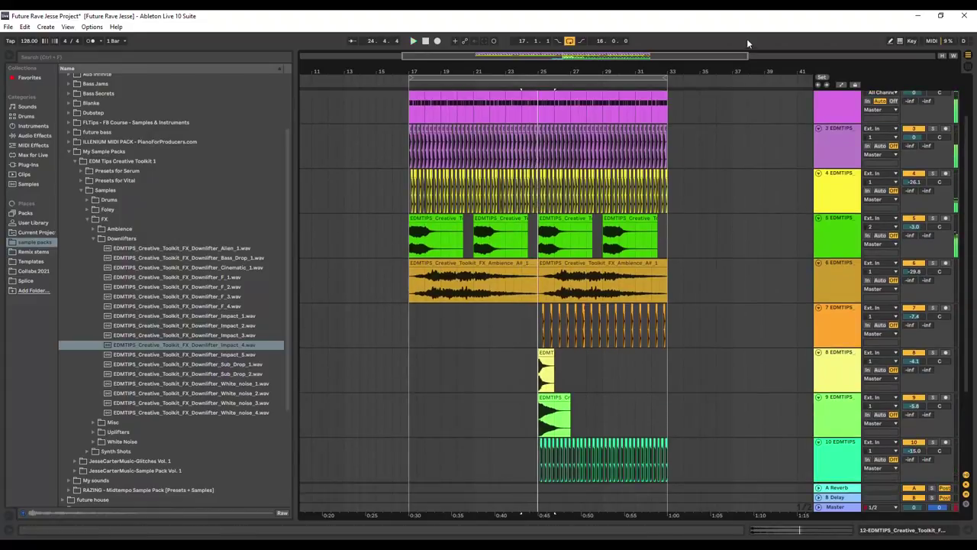
# Step: Deactivate the clips on tracks 3 and 4 between bars 24 and 25
pyautogui.moveTo(747, 56); pyautogui.dragTo(664, 58)
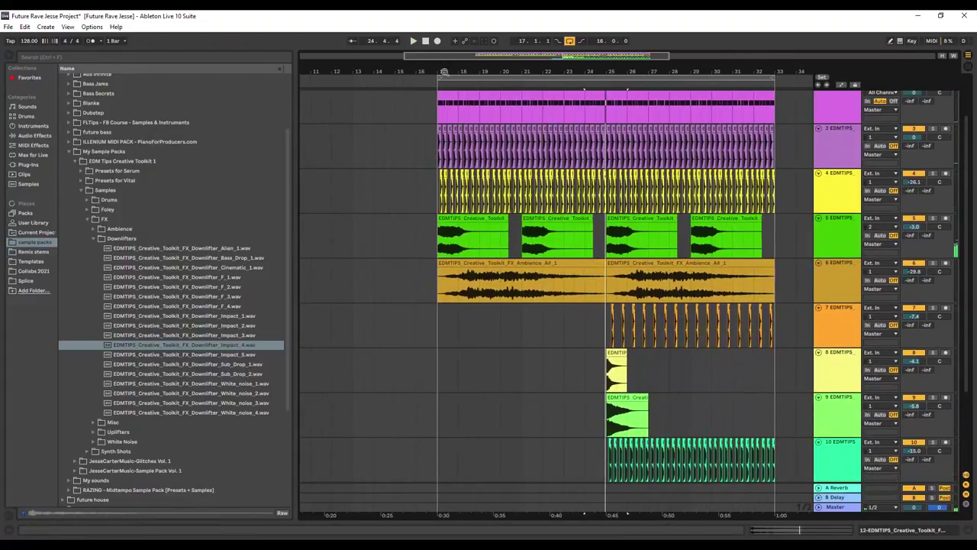
pyautogui.moveTo(404, 57); pyautogui.dragTo(487, 59)
pyautogui.moveTo(667, 55); pyautogui.dragTo(620, 58)
pyautogui.scroll(3, 565, 195)
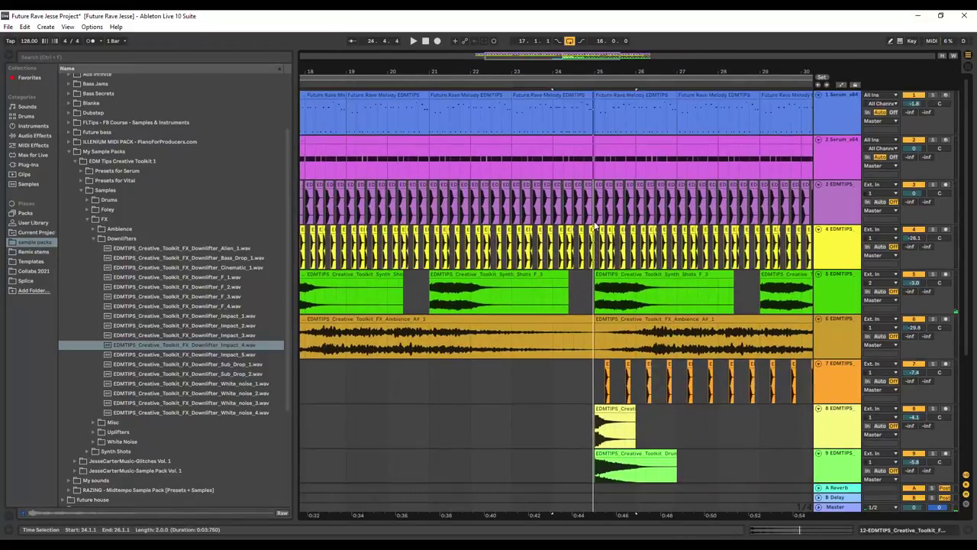
pyautogui.moveTo(592, 202); pyautogui.dragTo(555, 259)
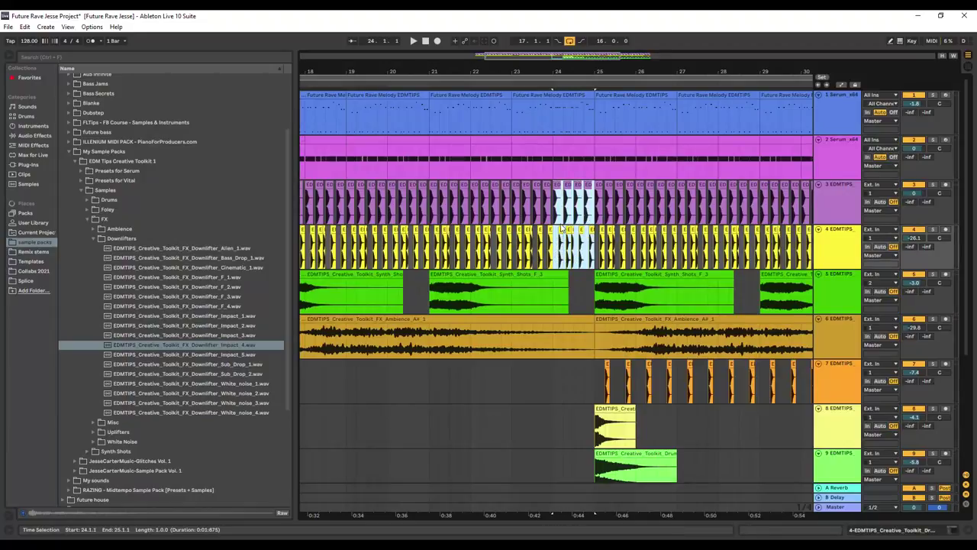
pyautogui.press('Delete')
pyautogui.hotkey('ctrl', 'z')
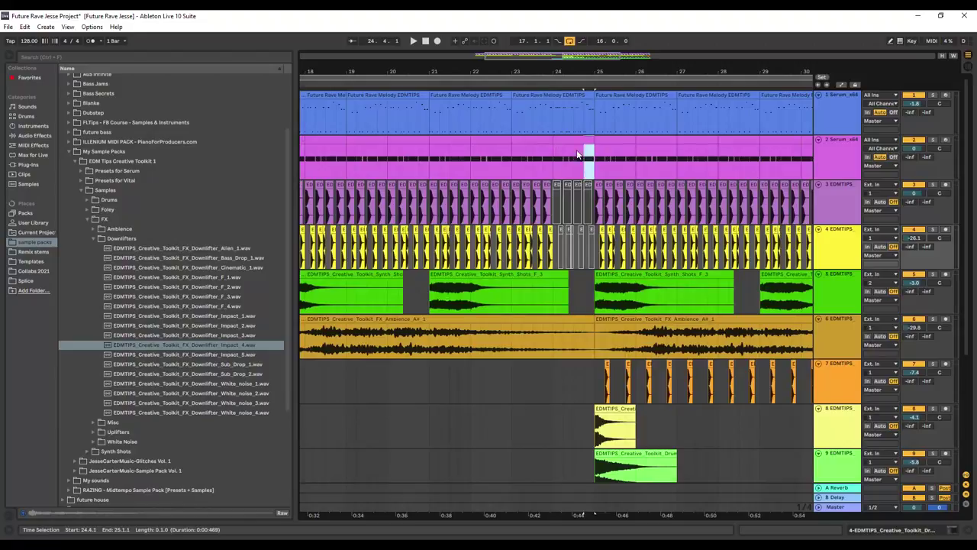
# Step: Deactivate the second Serum track's clip between bars 24 and 25 and play back the transition
pyautogui.scroll(-5, 575, 262)
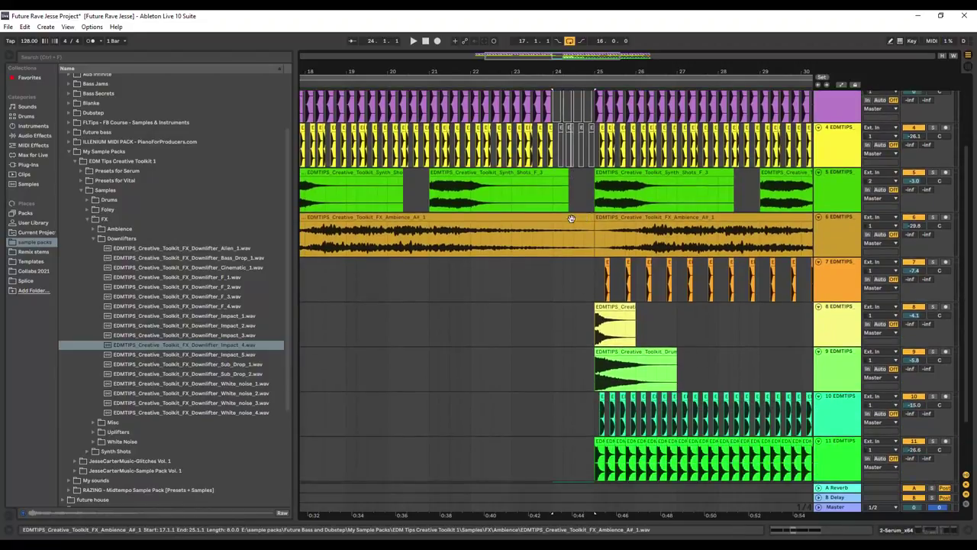
pyautogui.scroll(2, 568, 217)
pyautogui.scroll(3, 569, 217)
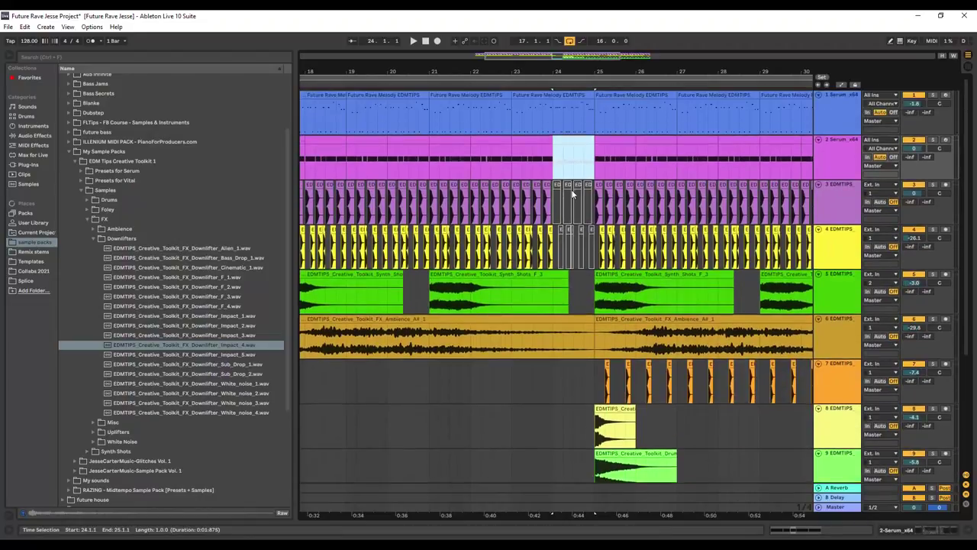
pyautogui.press('space')
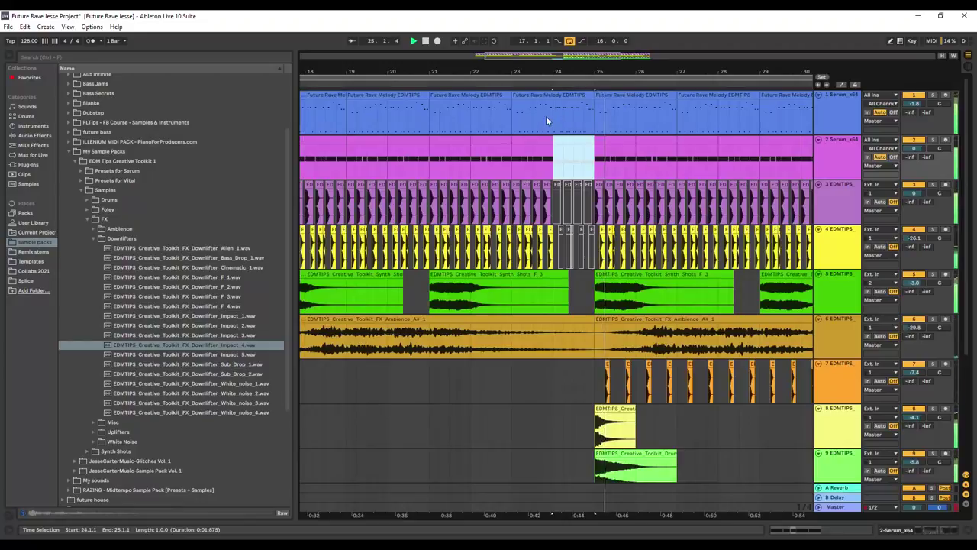
pyautogui.press('space')
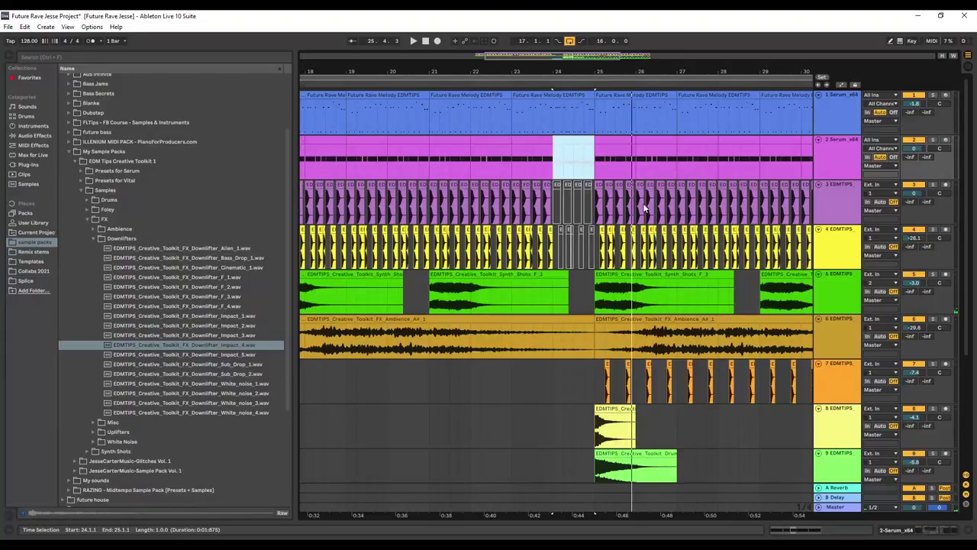
# Step: Look over the tracks around the bar 24 transition, briefly showing the automation lanes and hiding them again
pyautogui.scroll(-5, 635, 242)
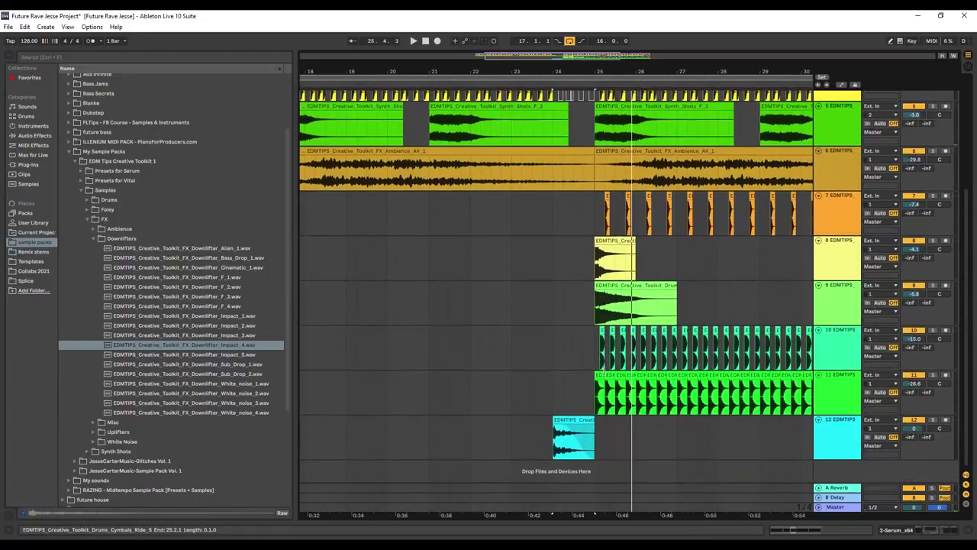
pyautogui.scroll(3, 605, 368)
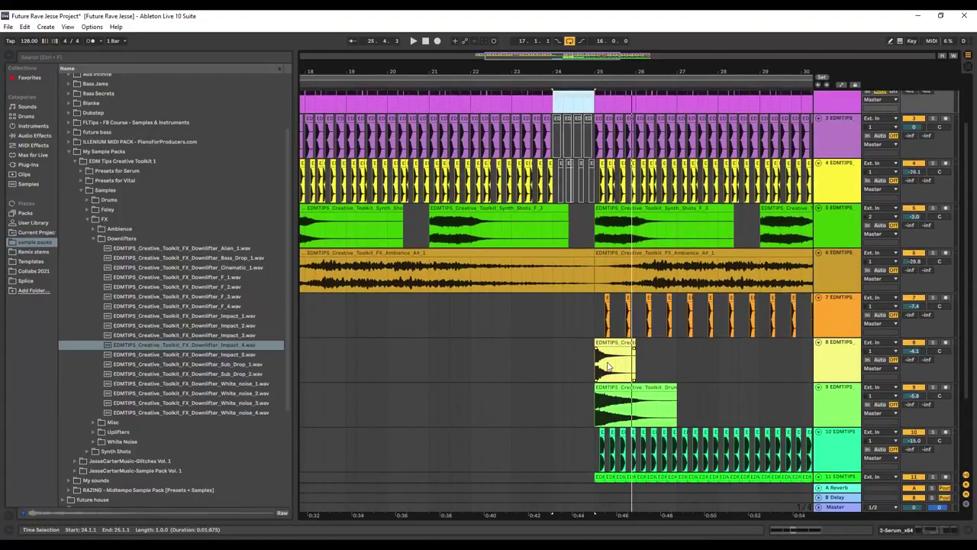
pyautogui.scroll(3, 607, 367)
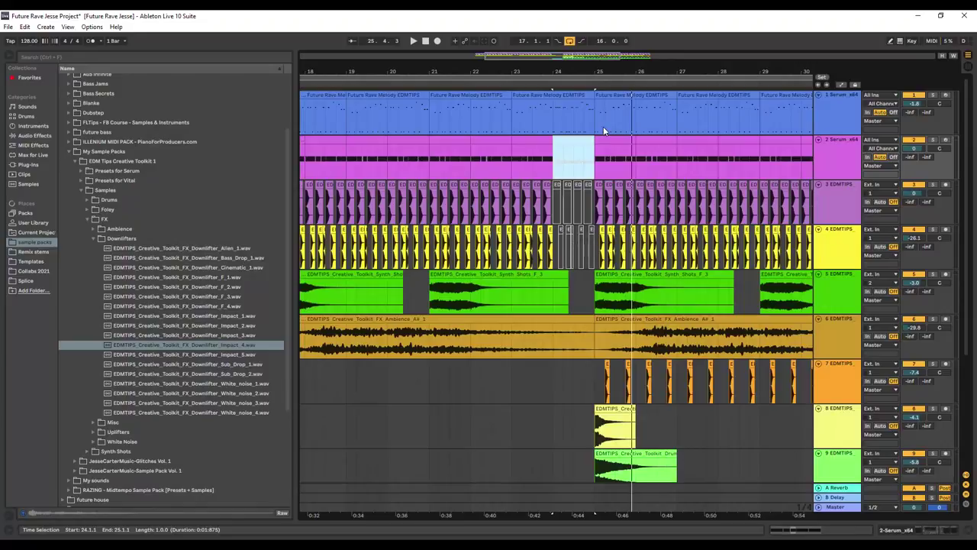
pyautogui.press('a')
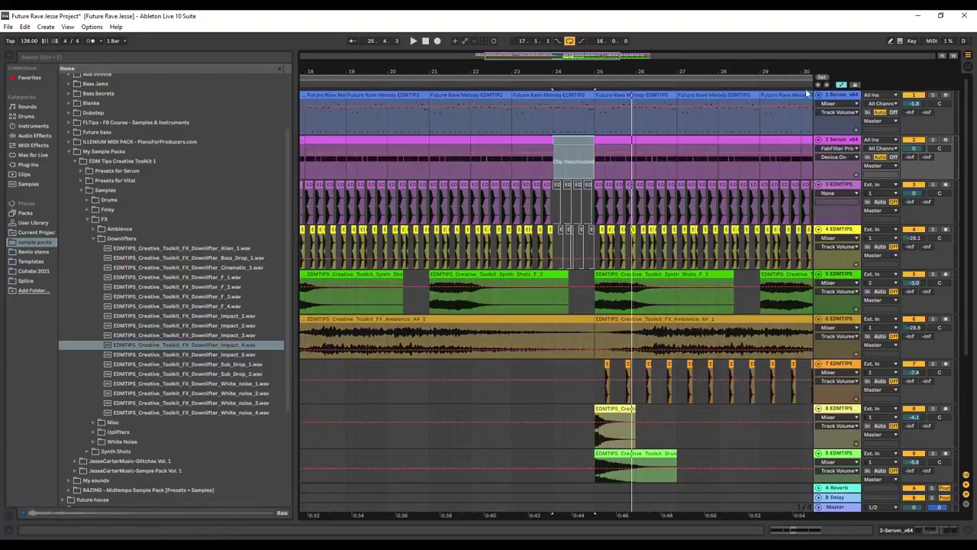
pyautogui.click(842, 84)
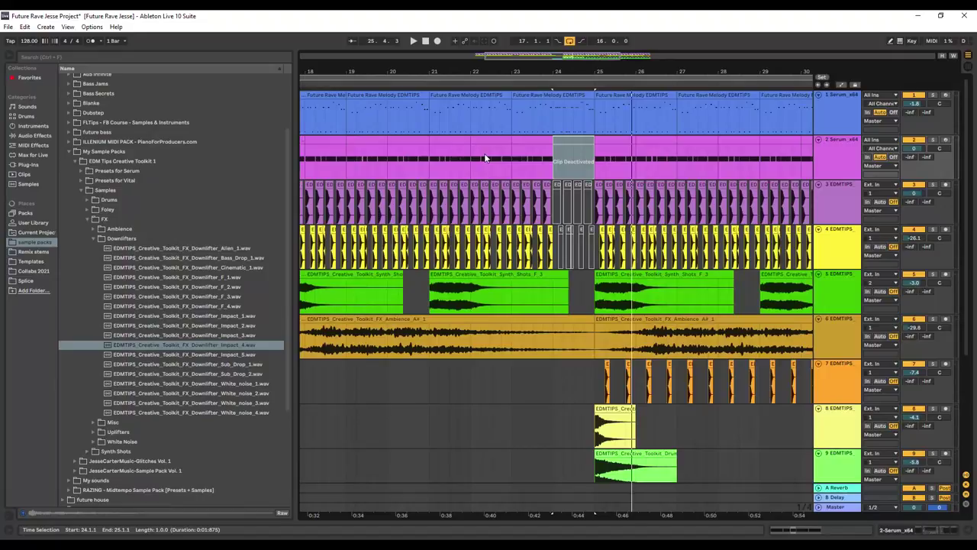
# Step: Adjust the fade-out curve of the impact clip on track 12 before bar 25
pyautogui.moveTo(596, 58); pyautogui.dragTo(586, 46)
pyautogui.press('0')
pyautogui.scroll(-1, 657, 206)
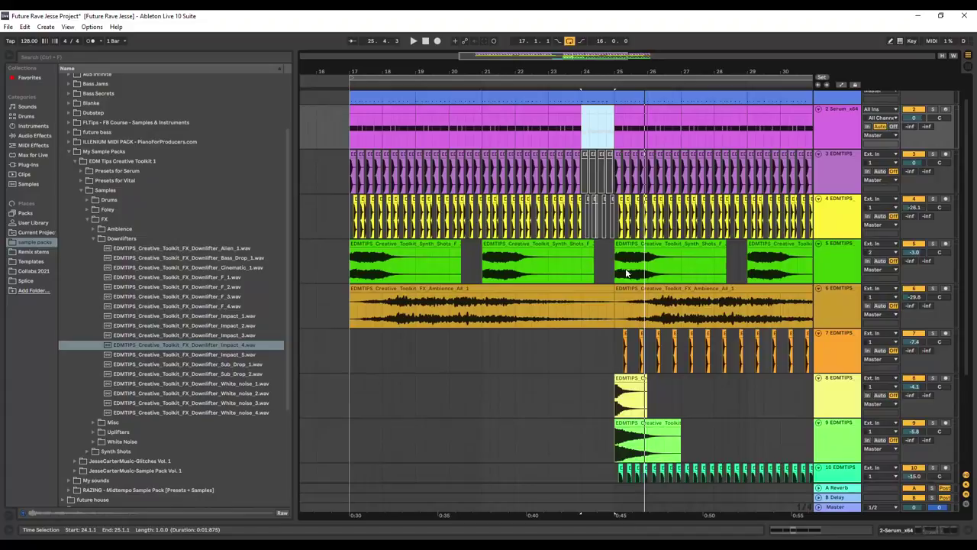
pyautogui.click(612, 352)
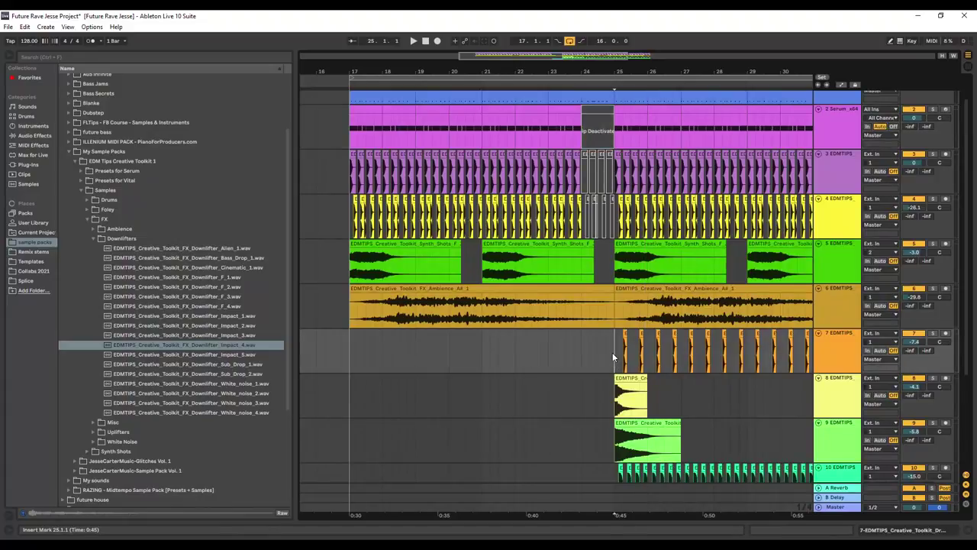
pyautogui.scroll(-2, 603, 374)
pyautogui.scroll(-3, 603, 383)
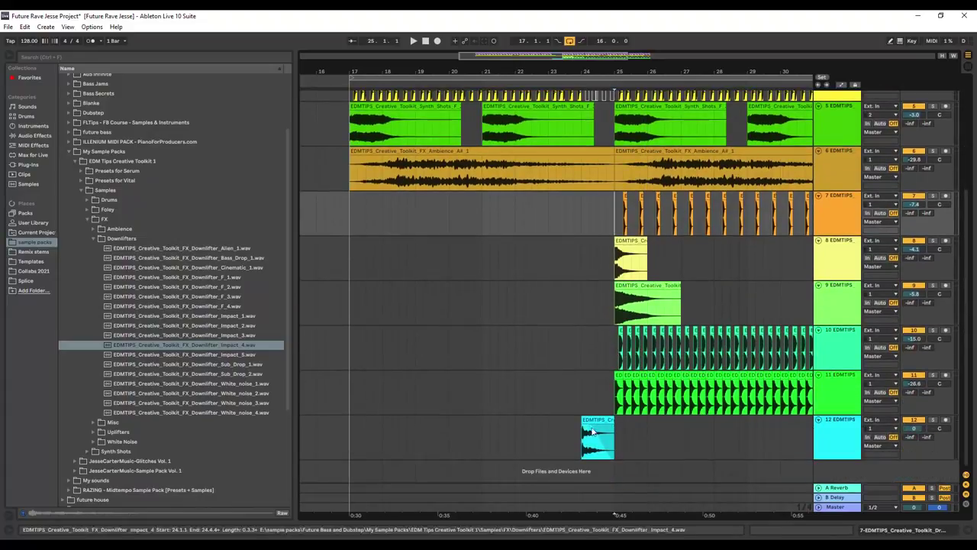
pyautogui.moveTo(600, 441); pyautogui.dragTo(604, 442)
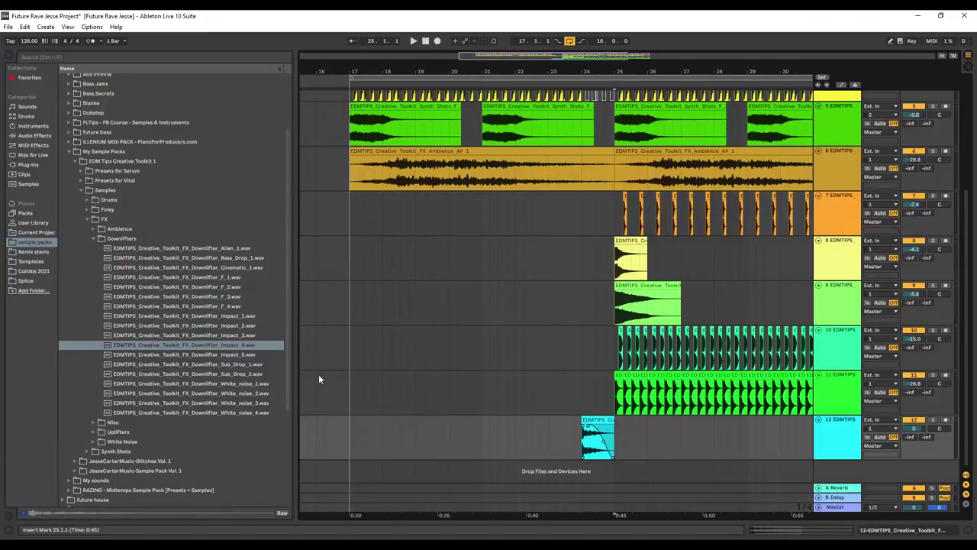
# Step: Place EDMTIPS_Creative_Toolkit_FX_Misc_Reverse_1.wav from the Misc folder on a new track at 24.4.1 and trim its end to bar 25
pyautogui.click(95, 238)
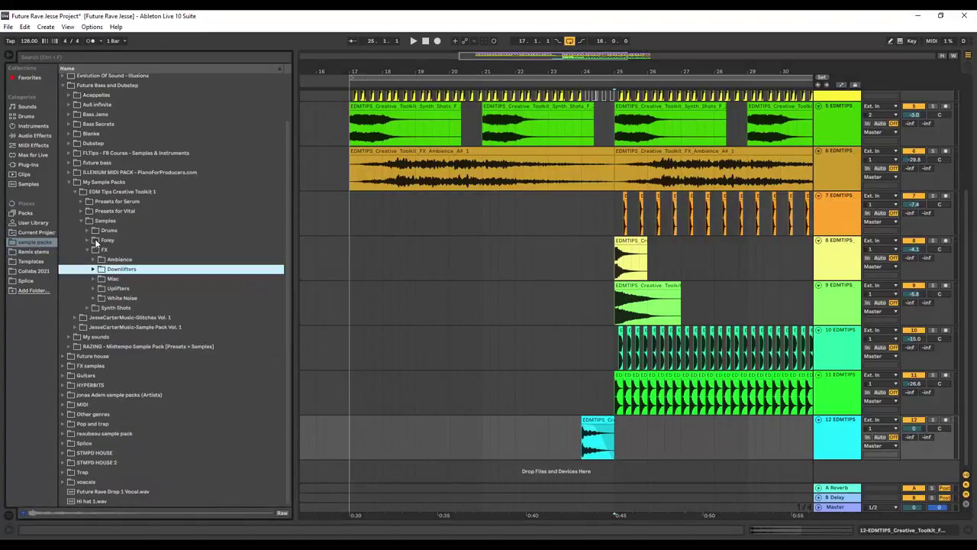
pyautogui.click(114, 279)
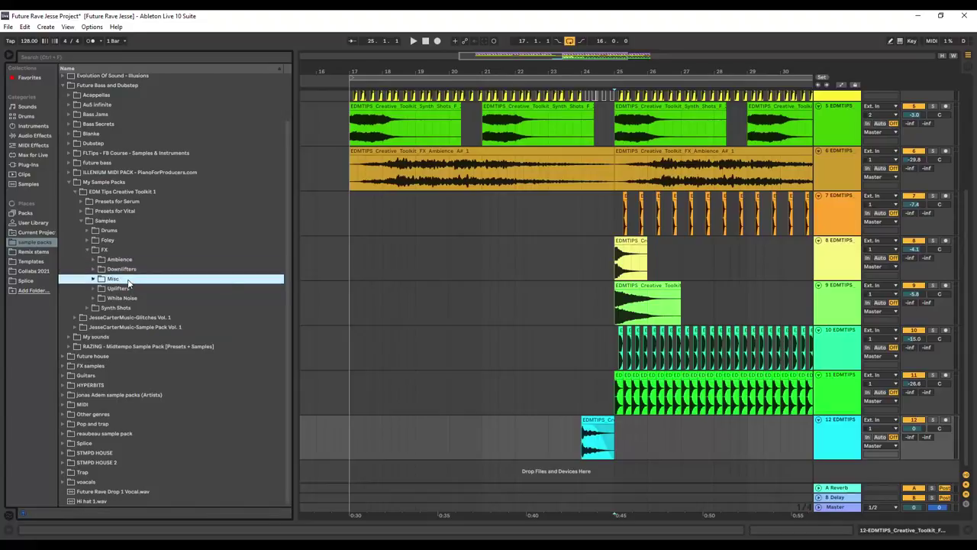
pyautogui.click(129, 280)
pyautogui.click(201, 425)
pyautogui.scroll(-1, 220, 428)
pyautogui.moveTo(206, 409); pyautogui.dragTo(608, 470)
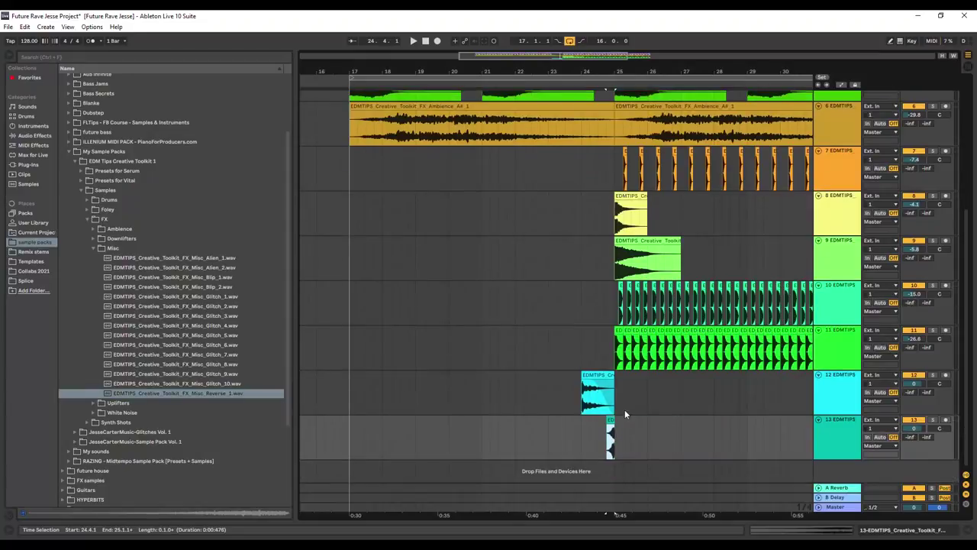
pyautogui.moveTo(459, 56); pyautogui.dragTo(718, 357)
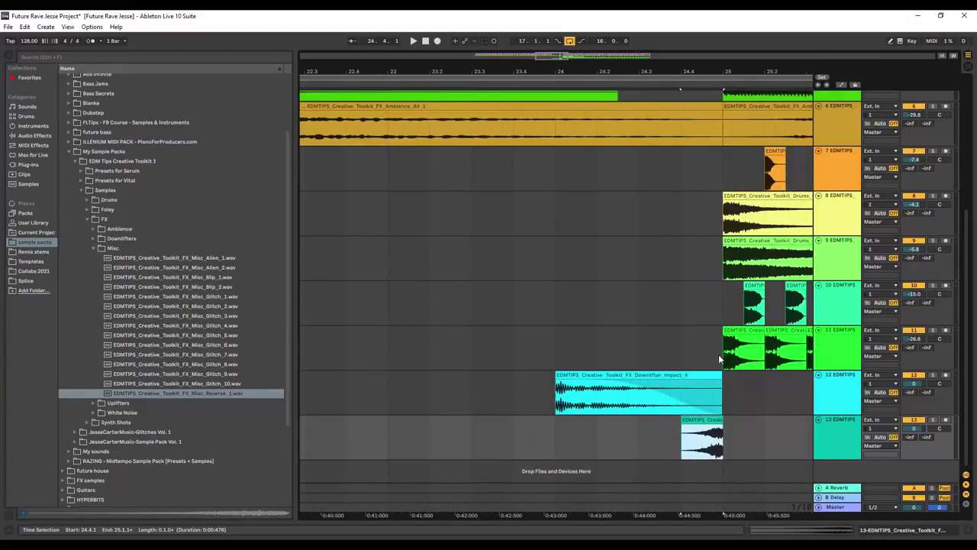
pyautogui.click(723, 420)
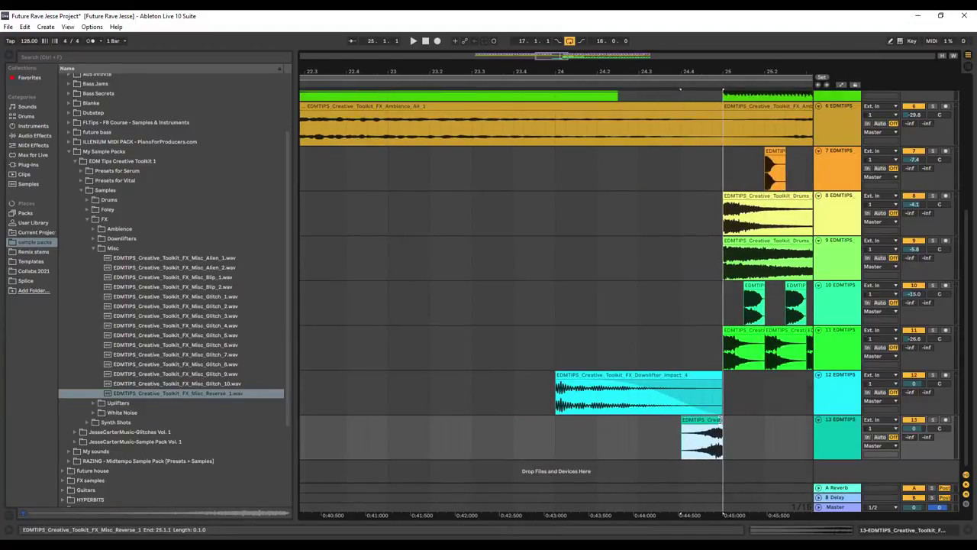
# Step: Set track 13's volume to -5.0 dB and track 12's to -3.0 dB, and play back the transition
pyautogui.click(911, 432)
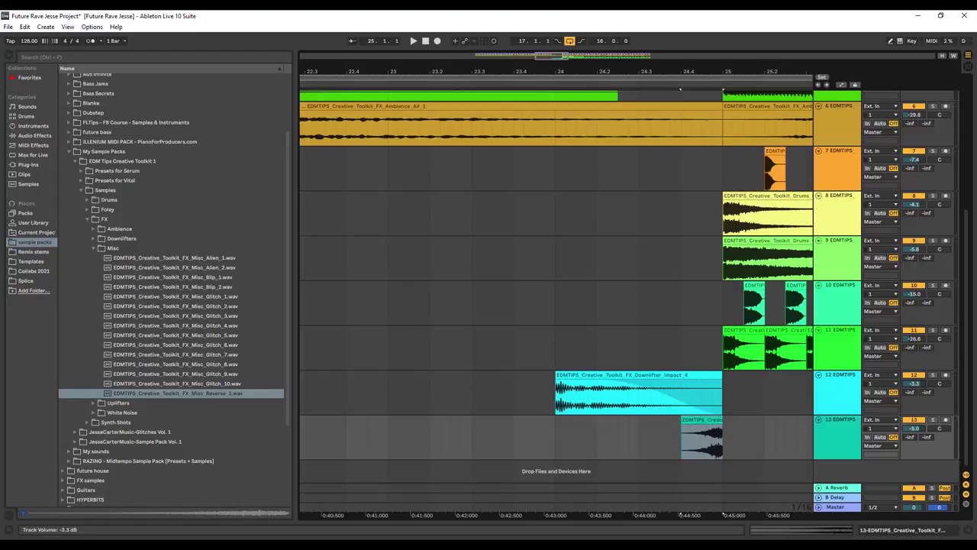
pyautogui.click(552, 85)
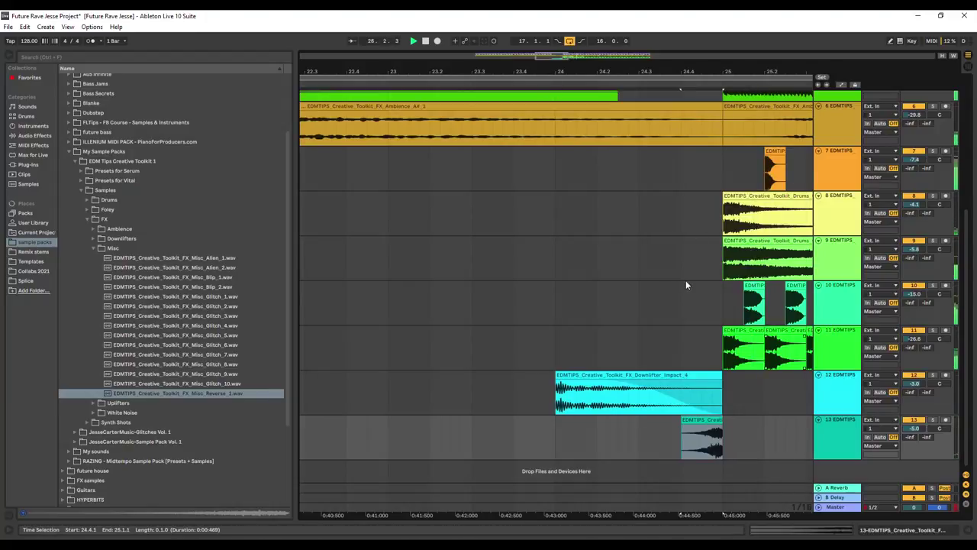
# Step: Show the first Serum track's device chain and open its LFOTool window to examine the volume shaping
pyautogui.scroll(5, 638, 218)
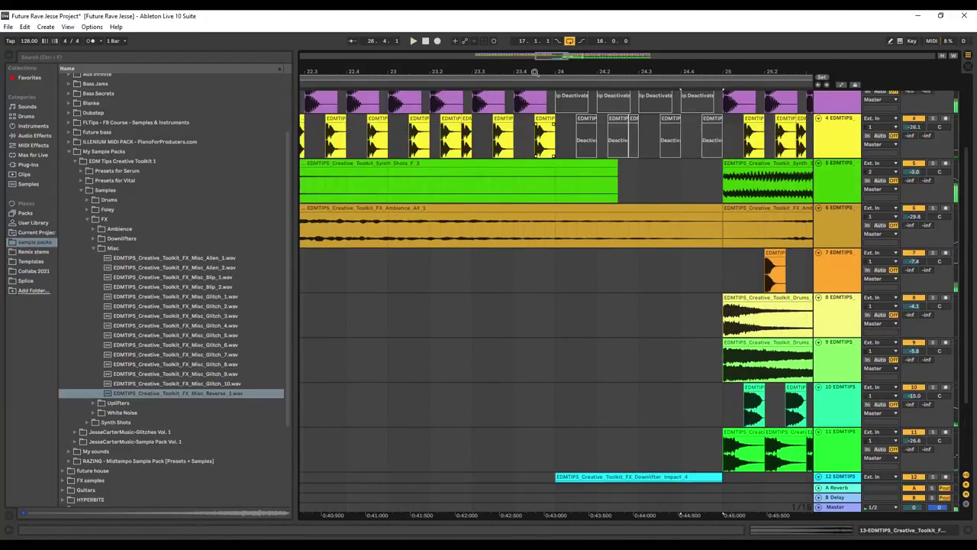
pyautogui.scroll(2, 646, 154)
pyautogui.scroll(3, 819, 111)
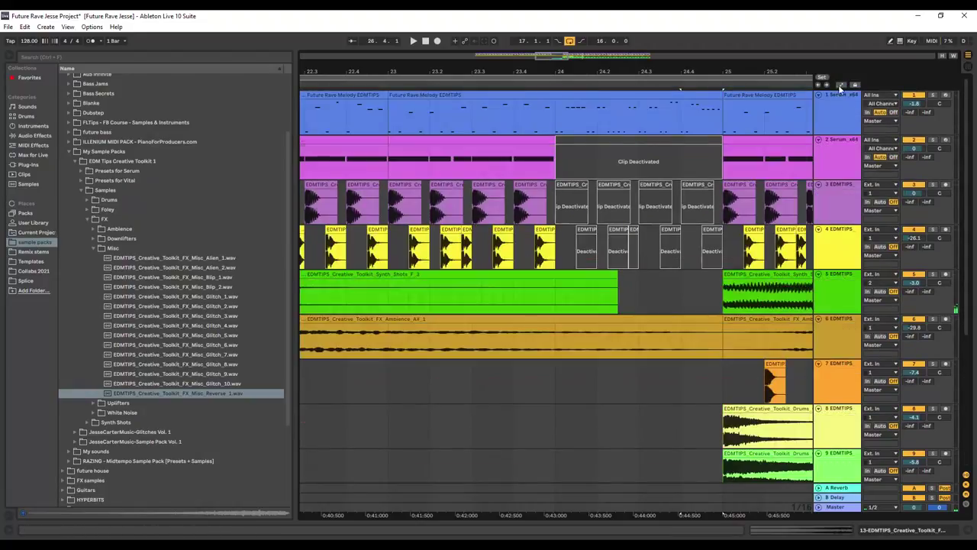
pyautogui.click(835, 103)
pyautogui.doubleClick(835, 103)
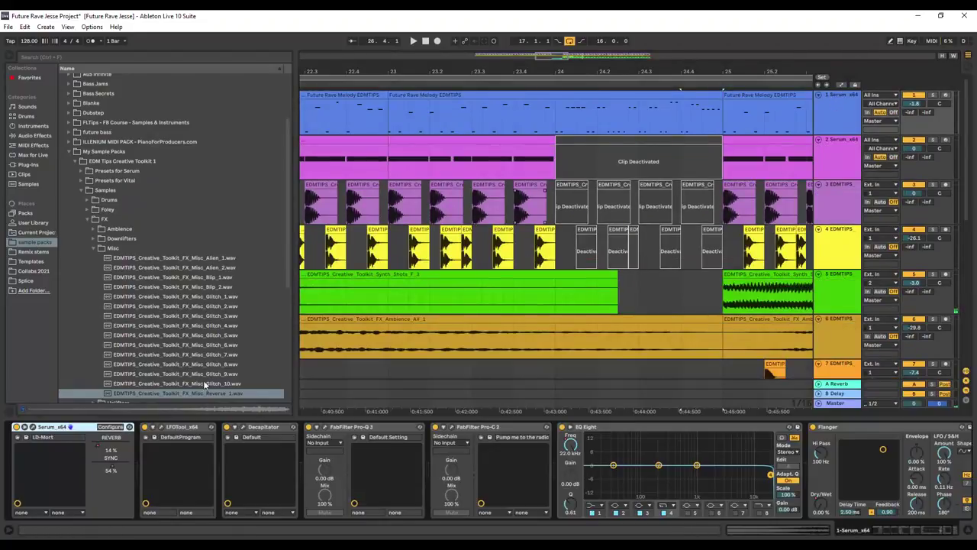
pyautogui.click(162, 429)
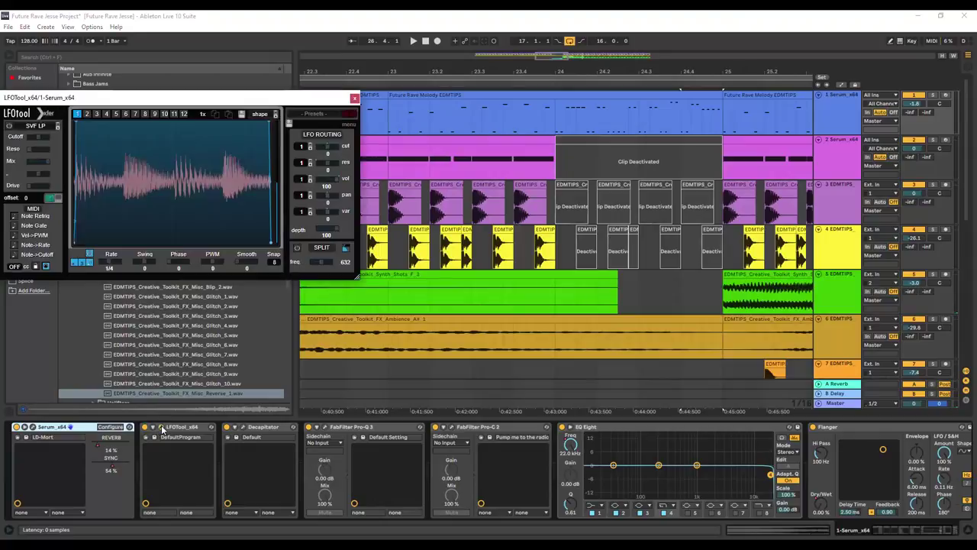
pyautogui.click(354, 99)
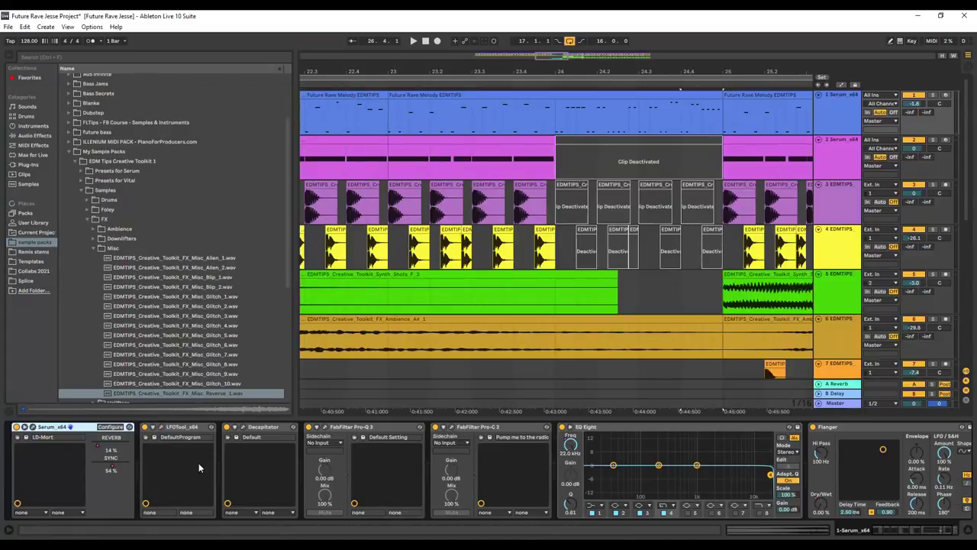
pyautogui.click(157, 428)
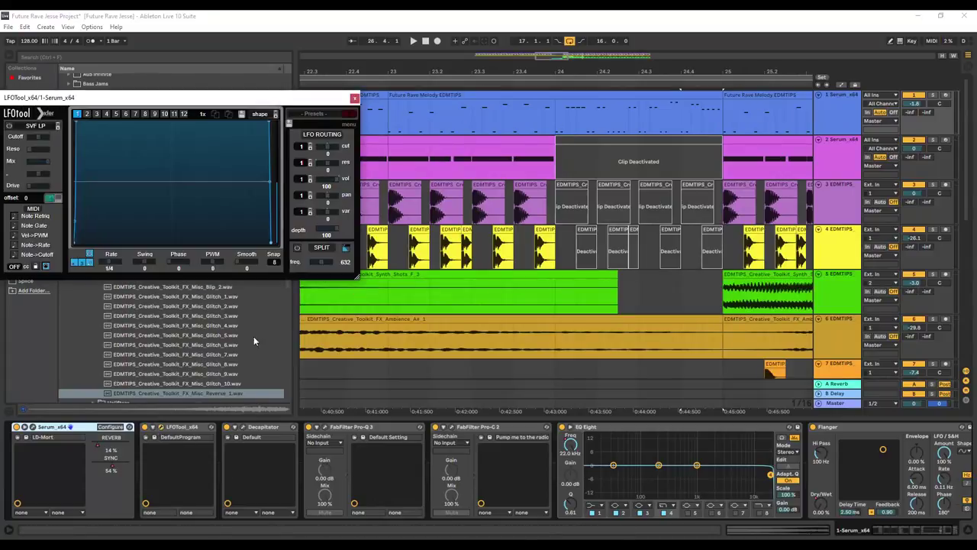
# Step: Automate LFOTool's Device On parameter on the first Serum track so that it is off between bars 24 and 25
pyautogui.click(841, 86)
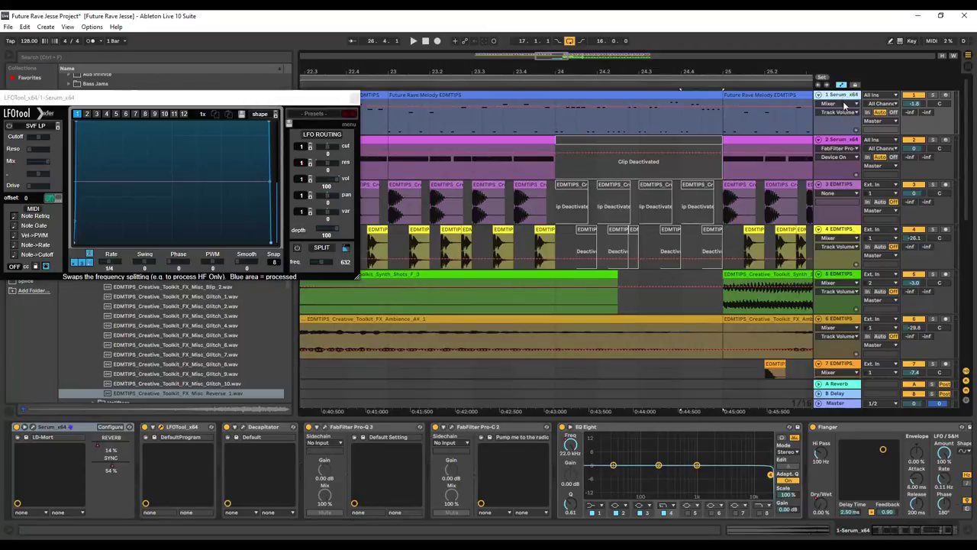
pyautogui.click(846, 103)
pyautogui.click(838, 133)
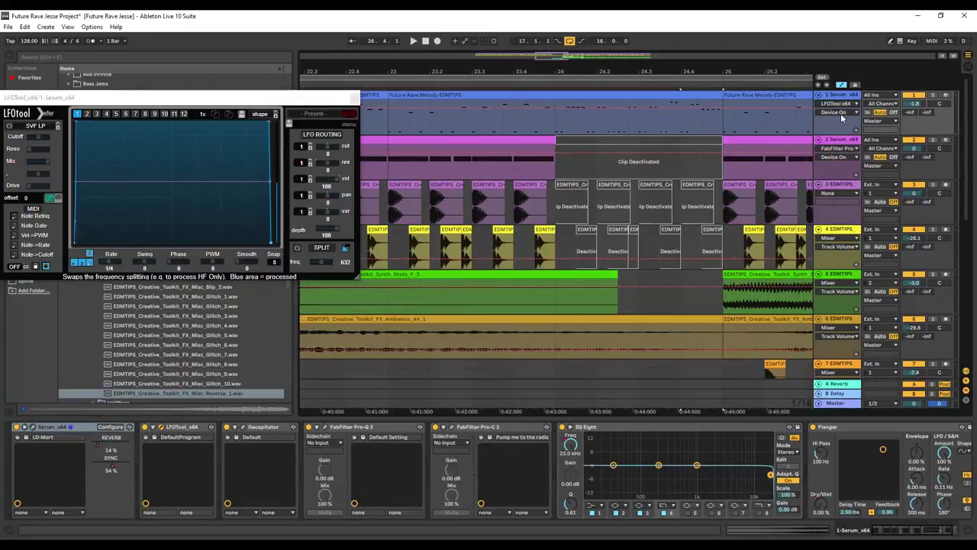
pyautogui.click(556, 107)
pyautogui.click(725, 109)
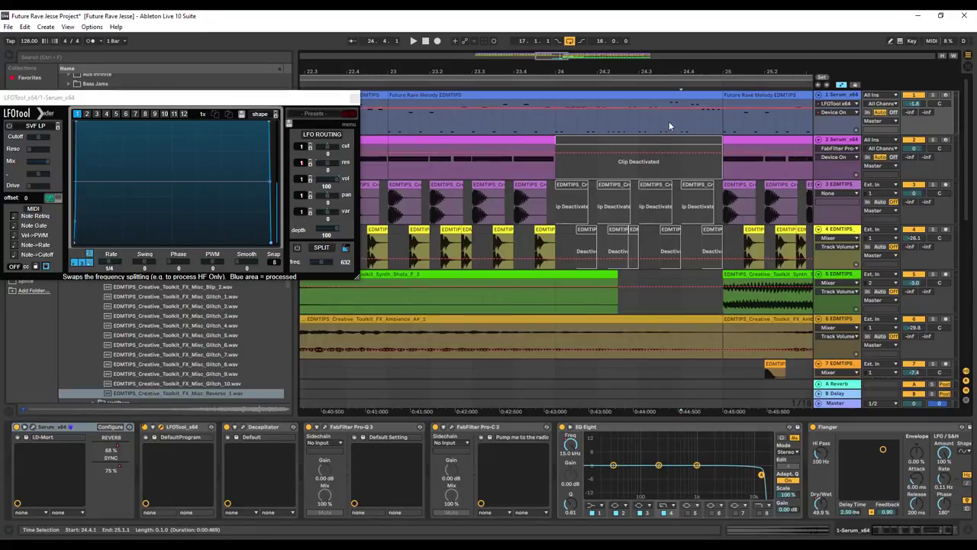
pyautogui.moveTo(670, 108); pyautogui.dragTo(670, 124)
pyautogui.moveTo(727, 108); pyautogui.dragTo(723, 108)
pyautogui.moveTo(671, 125); pyautogui.dragTo(555, 124)
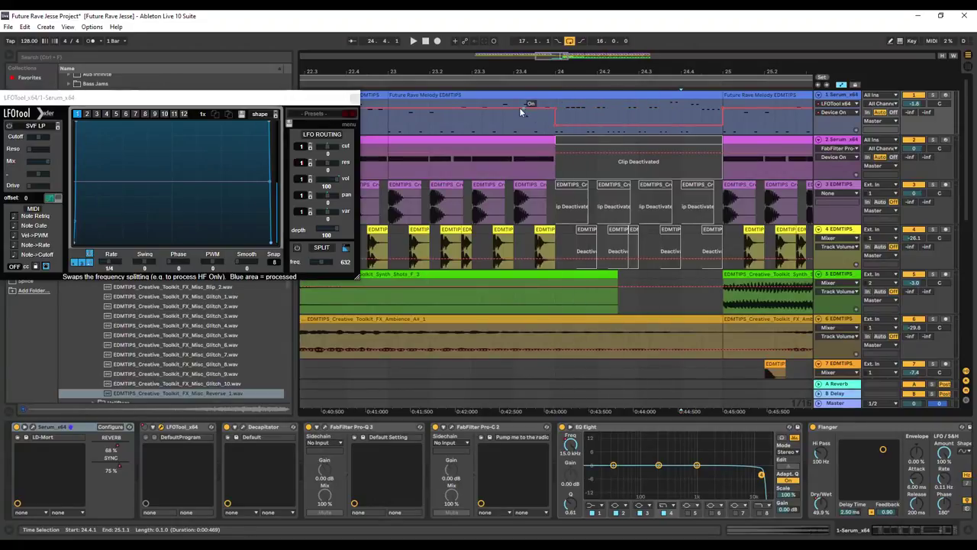
# Step: Play back the transition from bar 23 and set the impact track's volume to -1.5 dB
pyautogui.click(427, 84)
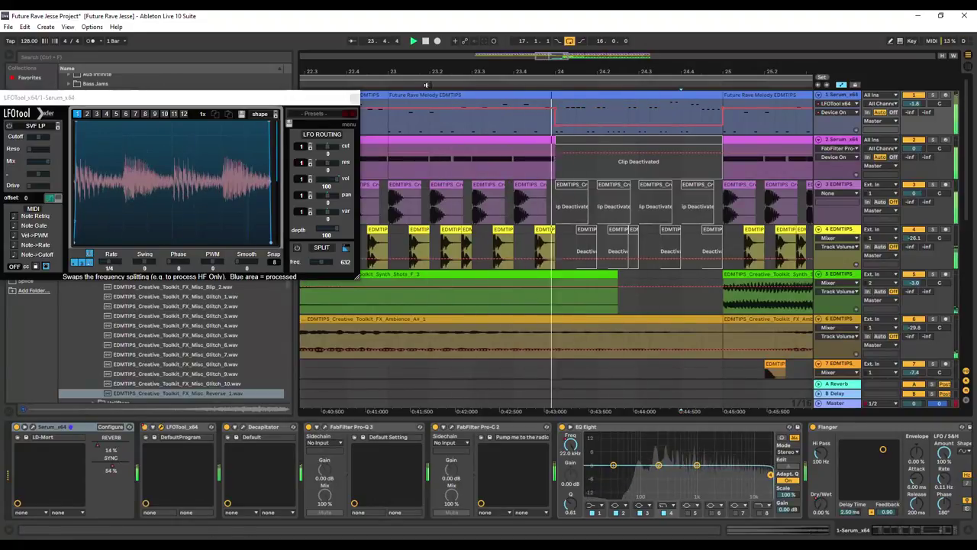
pyautogui.scroll(-5, 630, 264)
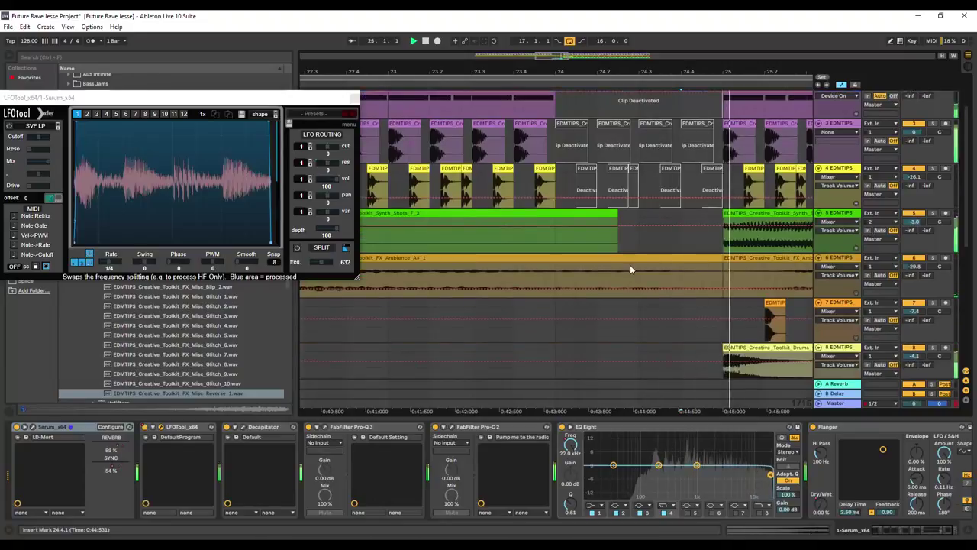
pyautogui.scroll(-3, 663, 296)
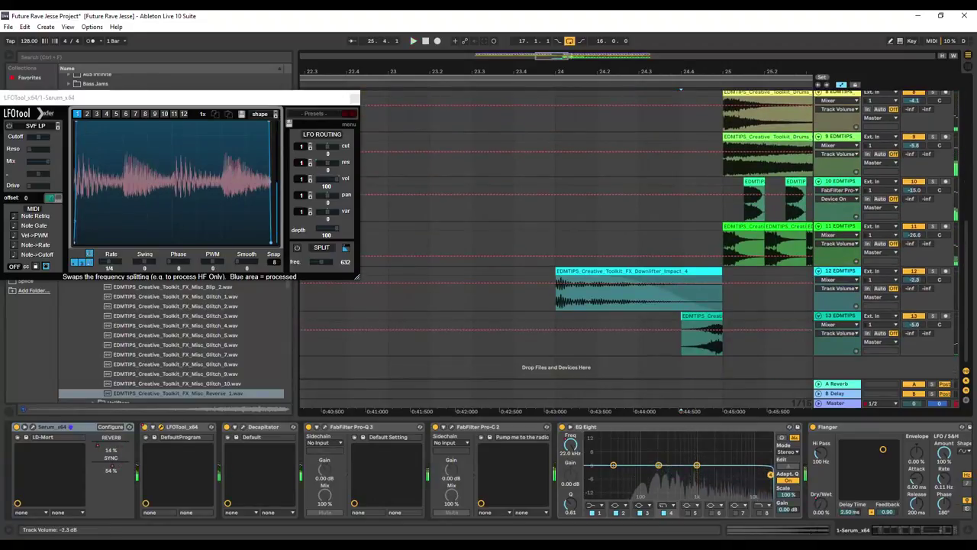
pyautogui.click(533, 83)
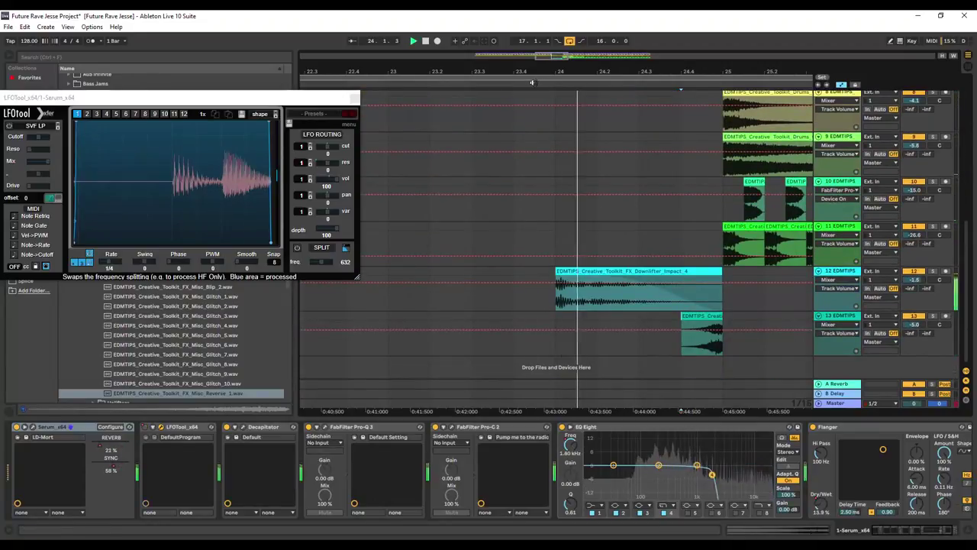
pyautogui.click(454, 80)
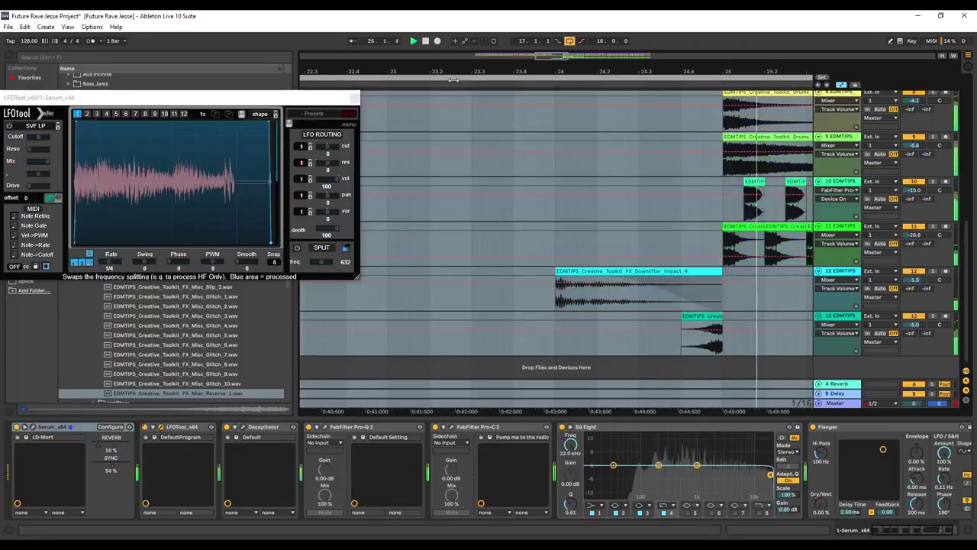
# Step: Close the LFOTool window and hide the automation lanes
pyautogui.click(355, 98)
pyautogui.moveTo(538, 59); pyautogui.dragTo(565, 63)
pyautogui.doubleClick(607, 79)
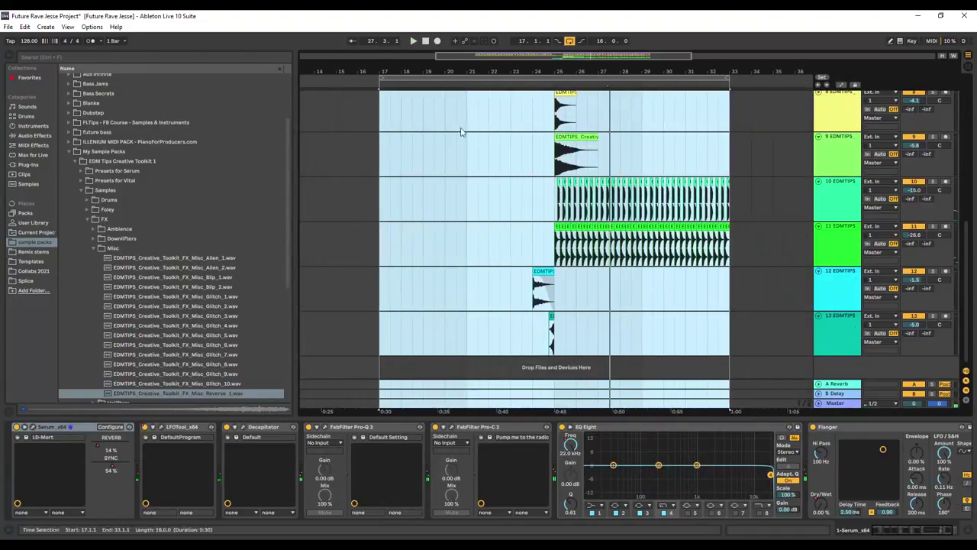
# Step: Preview EDMTIPS_Creative_Toolkit_FX_White_Noise_1.wav from the White Noise folder and place it on a new track at bar 21
pyautogui.click(93, 248)
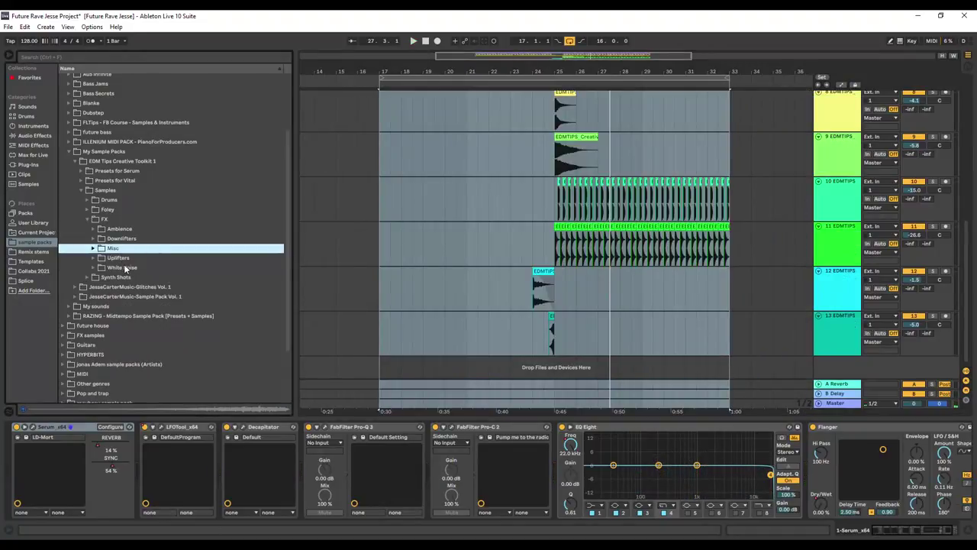
pyautogui.click(126, 268)
pyautogui.click(597, 340)
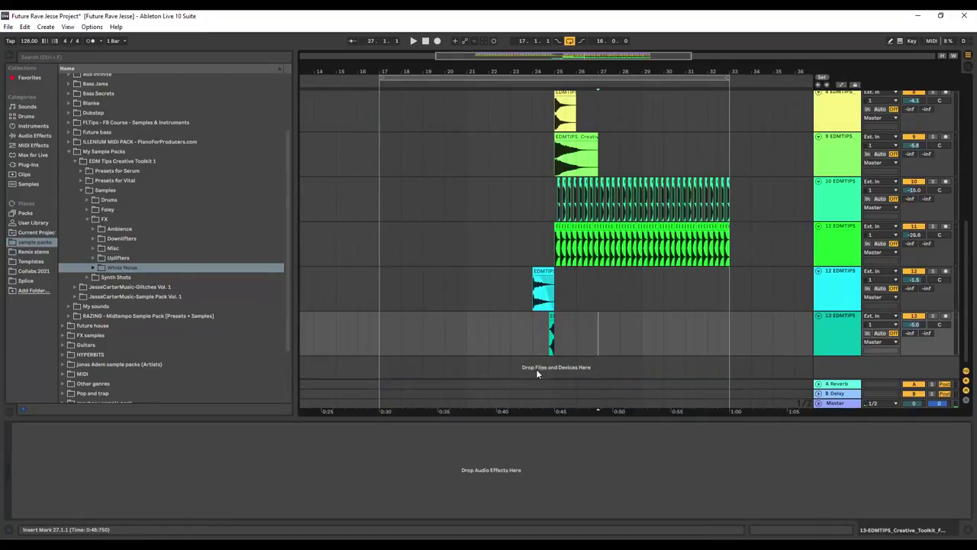
pyautogui.doubleClick(119, 268)
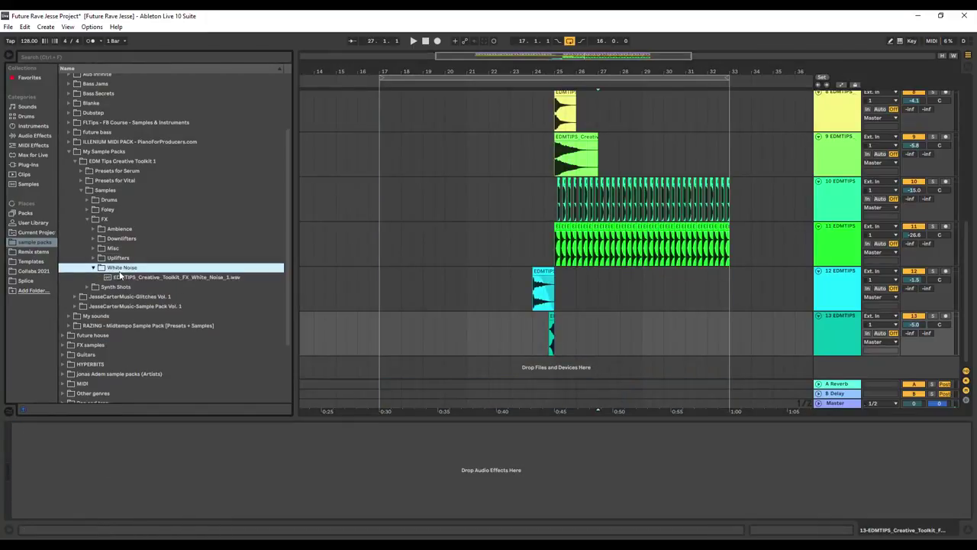
pyautogui.click(125, 277)
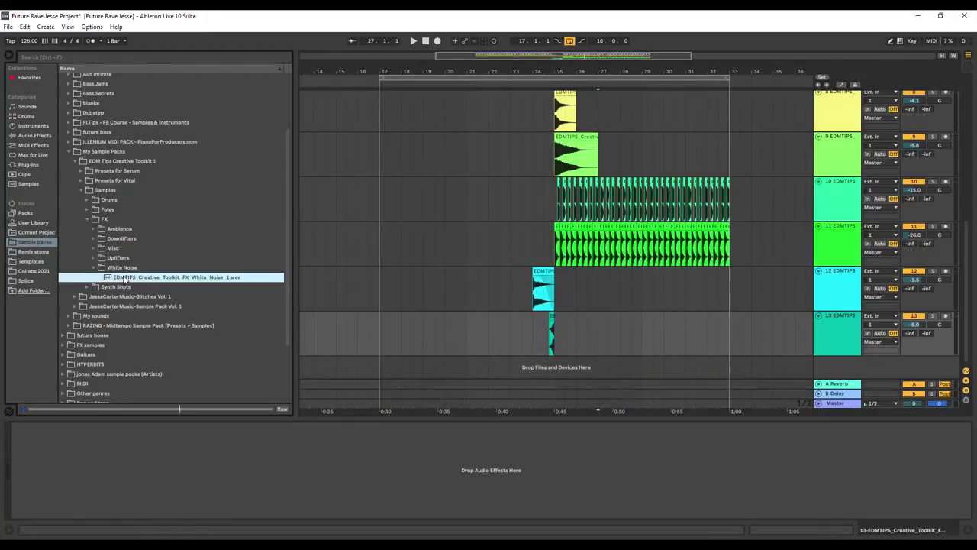
pyautogui.moveTo(125, 278)
pyautogui.mouseDown()
pyautogui.moveTo(479, 349)
pyautogui.moveTo(471, 363)
pyautogui.mouseUp()
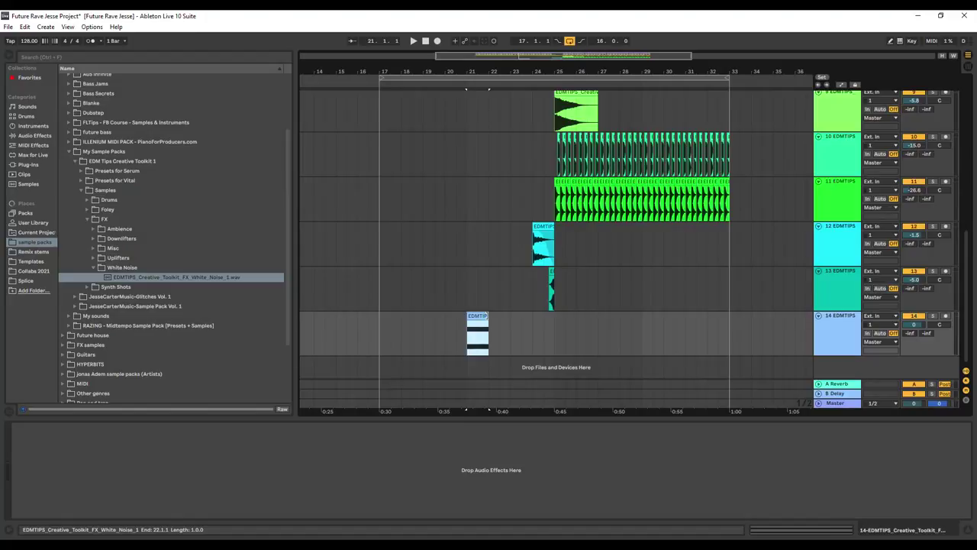
# Step: Move the white noise clip to start at bar 17 and lower its track volume to -10.0 dB during playback
pyautogui.scroll(1, 456, 222)
pyautogui.moveTo(483, 330); pyautogui.dragTo(399, 330)
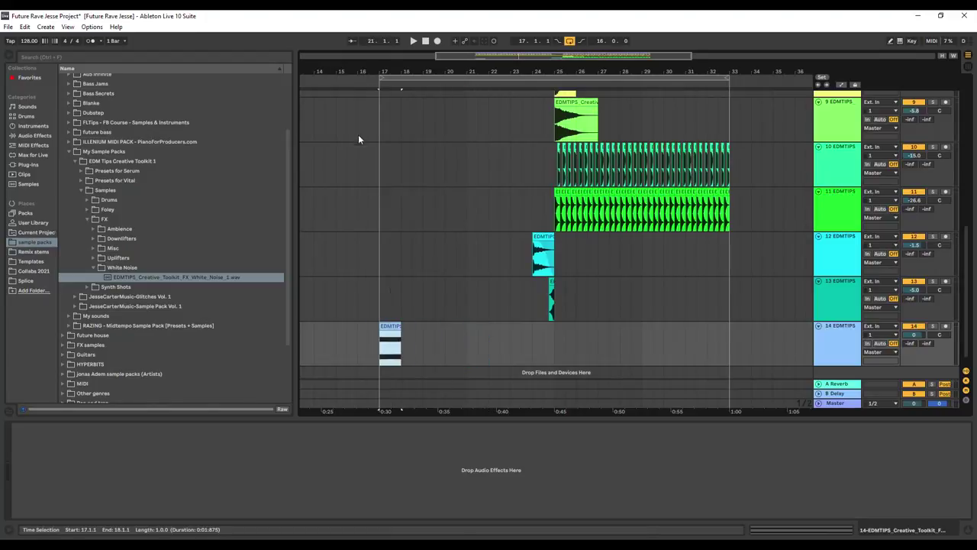
pyautogui.press('space')
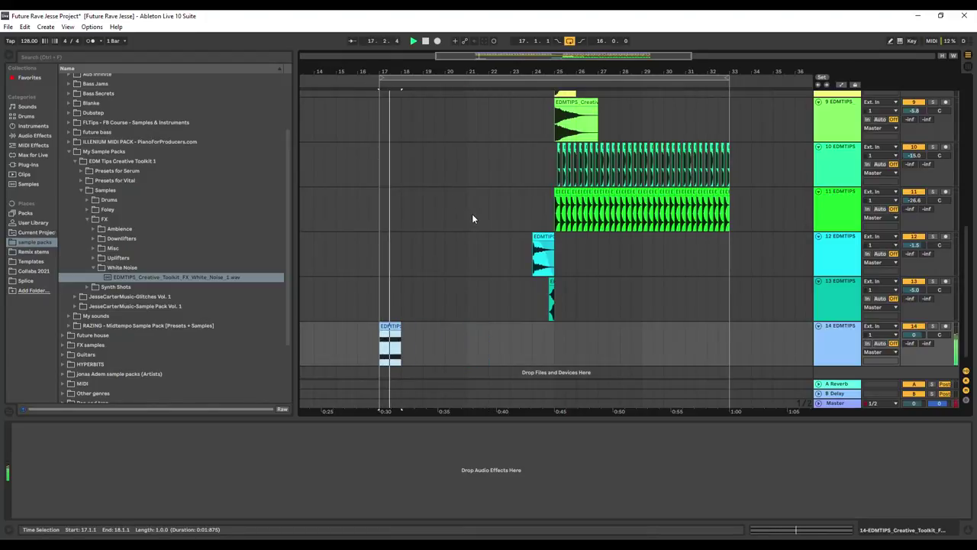
pyautogui.moveTo(914, 335); pyautogui.dragTo(914, 386)
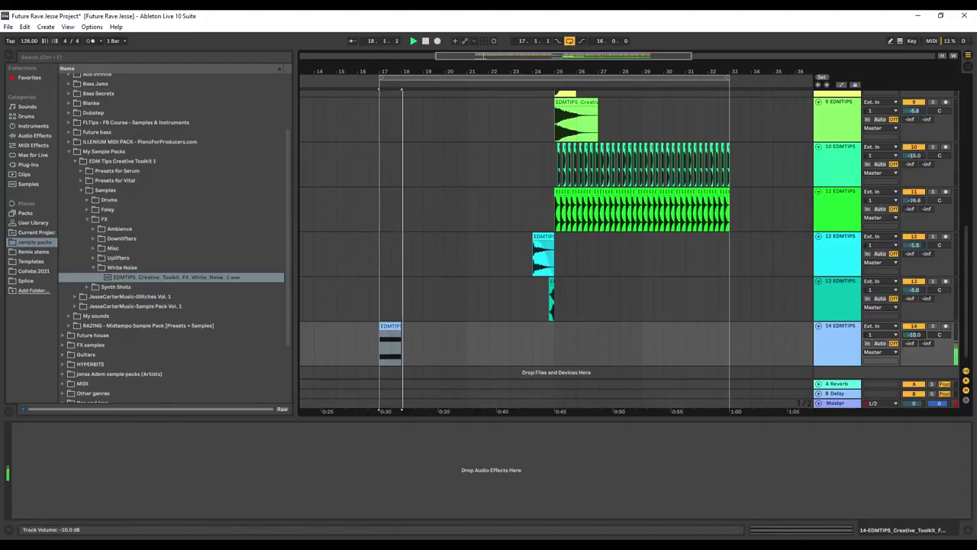
# Step: Stop playback and add the Reverb audio effect to the white noise track
pyautogui.press('space')
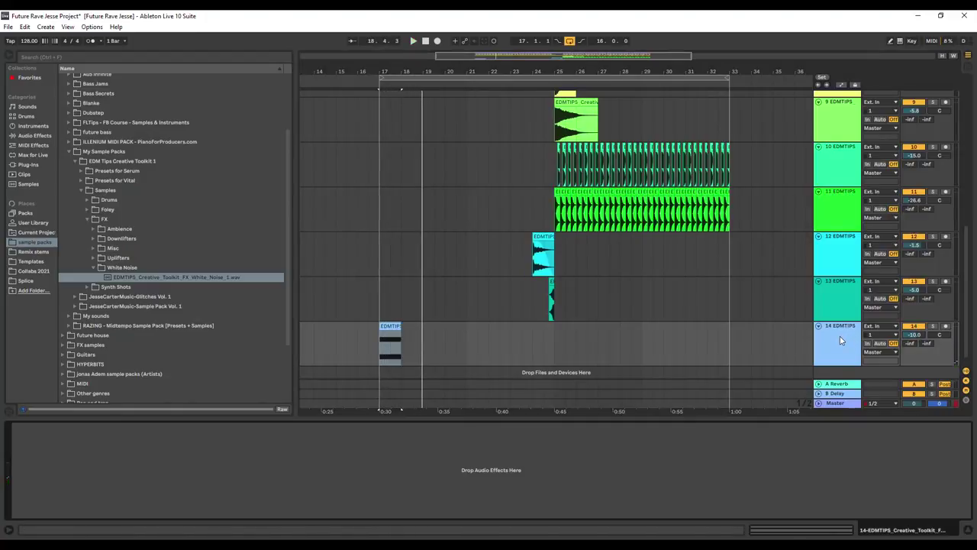
pyautogui.click(30, 155)
pyautogui.click(28, 164)
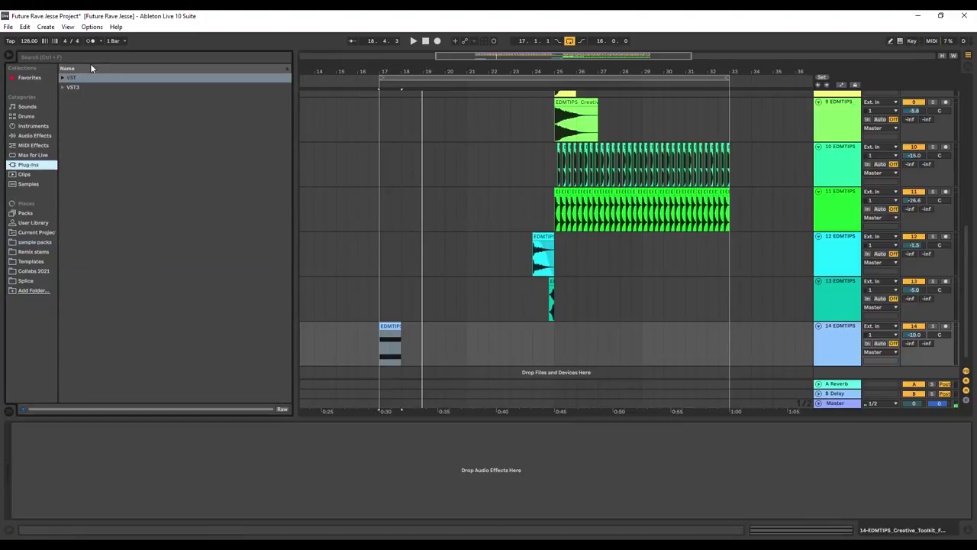
pyautogui.click(35, 136)
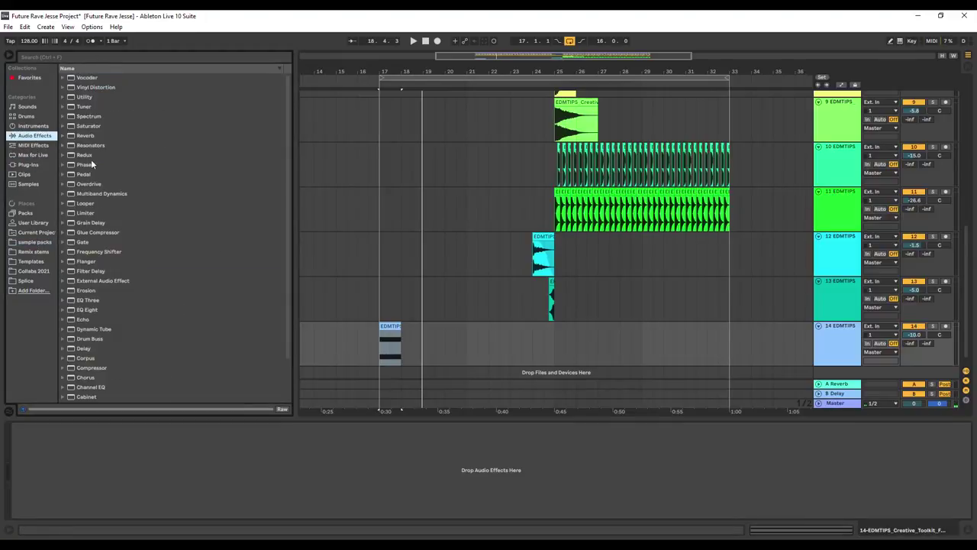
pyautogui.doubleClick(86, 136)
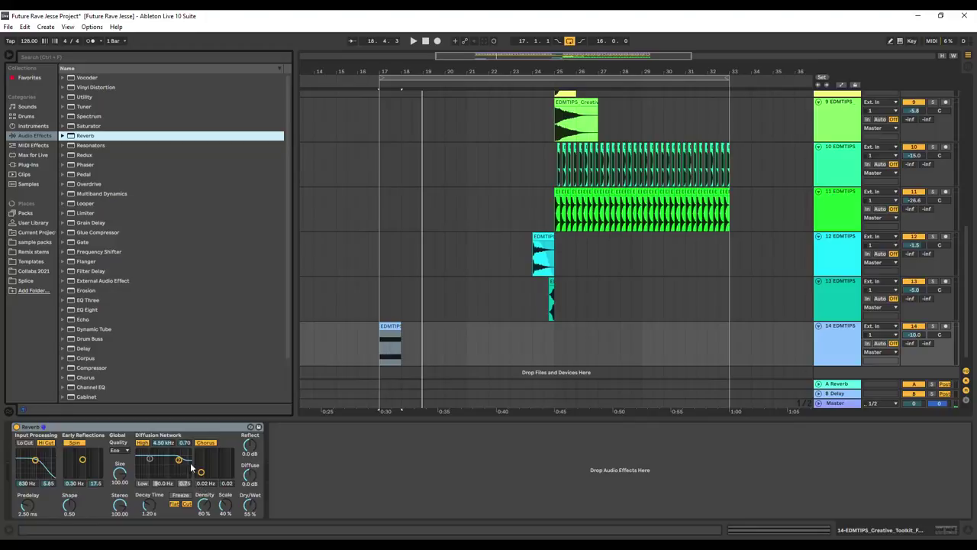
# Step: Set the white noise Reverb to low cut on at 1.04 kHz, High quality, 8.19 s decay and 60% dry/wet, checking it in playback
pyautogui.click(29, 444)
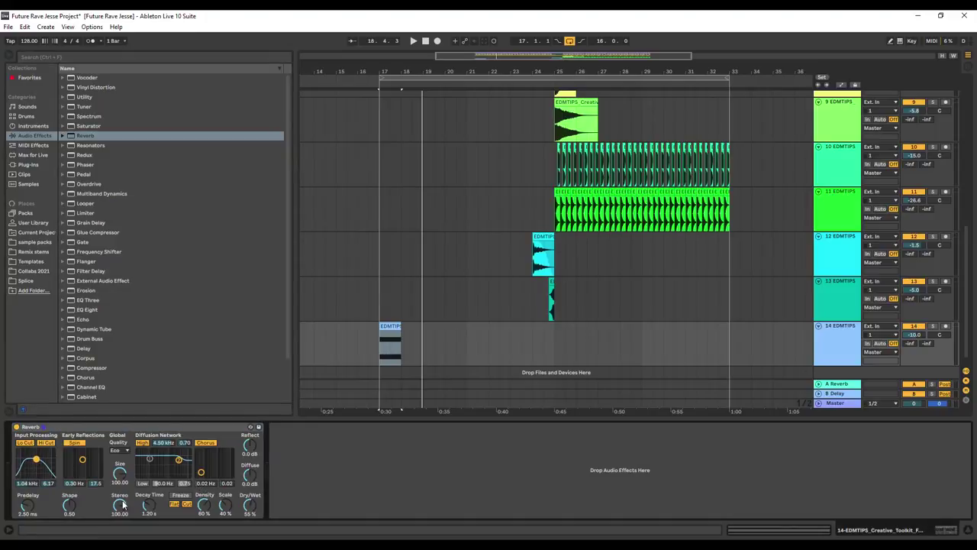
pyautogui.click(120, 450)
pyautogui.click(120, 477)
pyautogui.press('space')
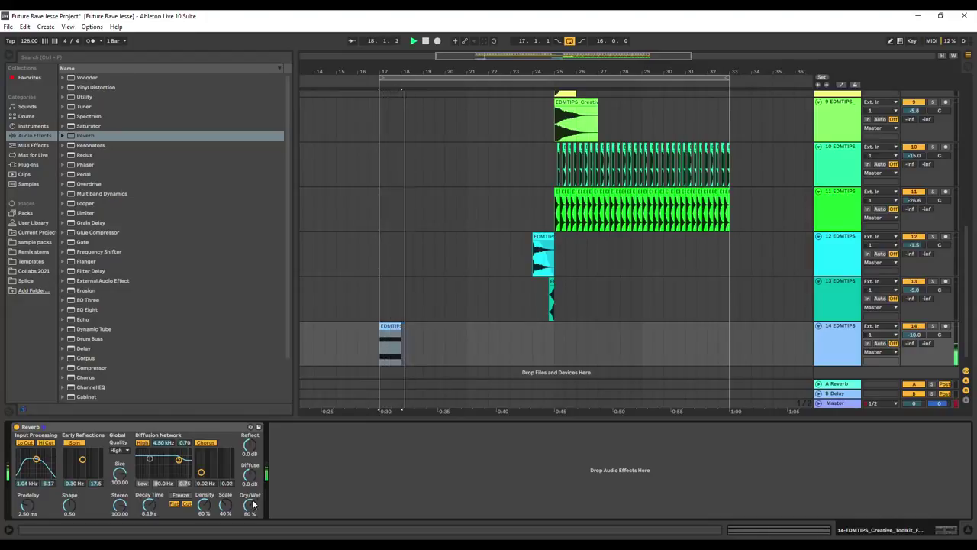
pyautogui.press('space')
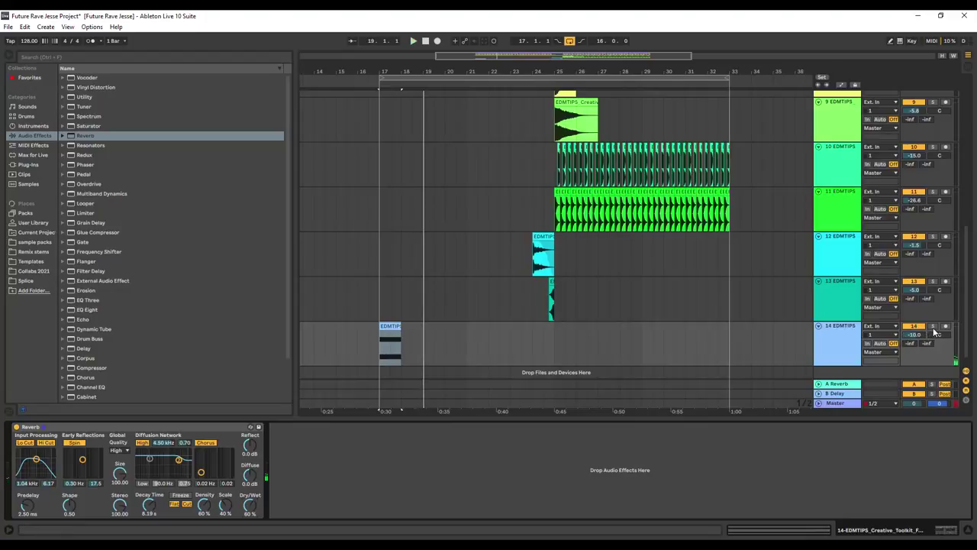
# Step: Solo the white noise track to listen to its reverb, and turn solo off again
pyautogui.click(933, 327)
pyautogui.press('space')
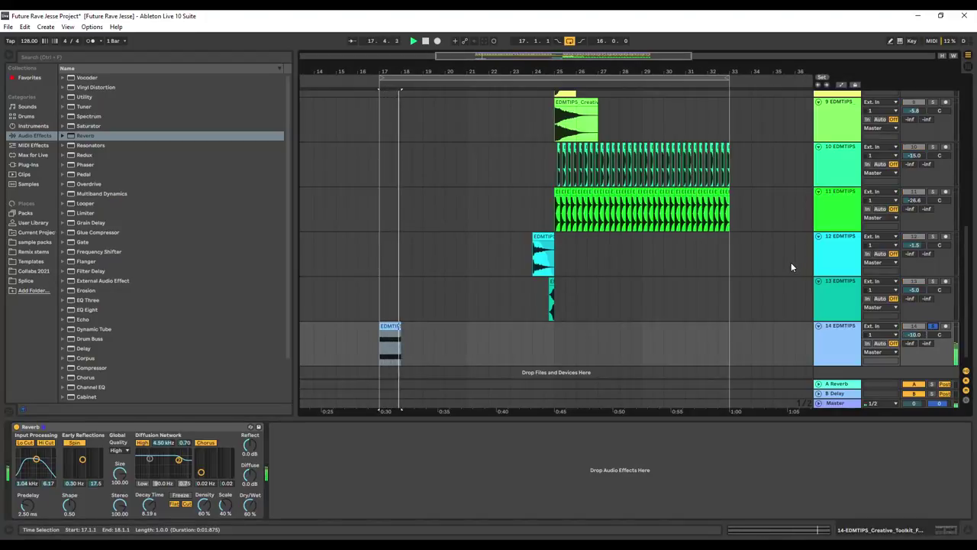
pyautogui.click(924, 327)
pyautogui.press('space')
pyautogui.click(932, 328)
pyautogui.click(921, 328)
pyautogui.press('space')
# Step: Duplicate bars 17 to 25 of the white noise track to bar 25
pyautogui.moveTo(555, 343); pyautogui.dragTo(379, 351)
pyautogui.hotkey('ctrl', 'd')
pyautogui.click(647, 300)
# Step: Duplicate bars 17 to 25 of the impact and reverse effect tracks 12 and 13 to bar 25
pyautogui.scroll(1, 625, 327)
pyautogui.scroll(2, 625, 329)
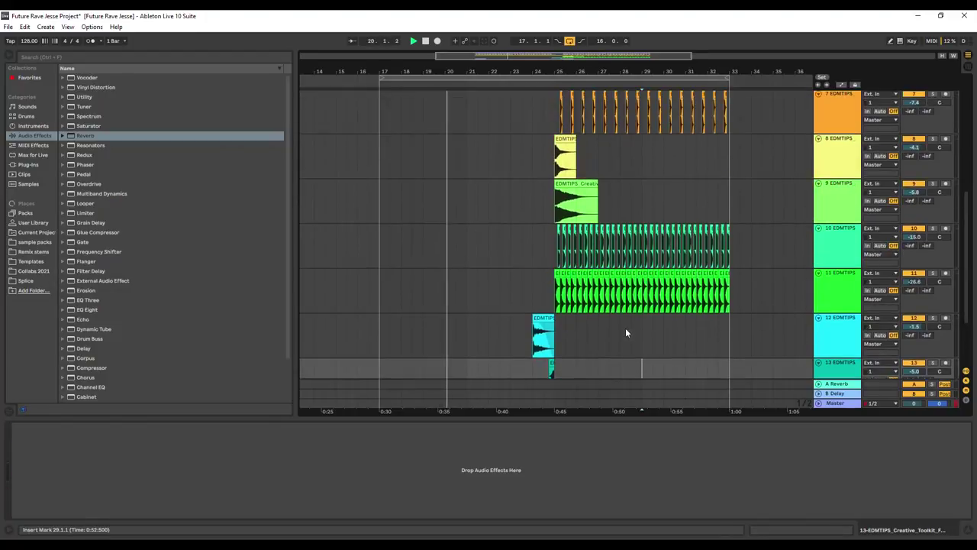
pyautogui.scroll(-1, 625, 329)
pyautogui.click(538, 302)
pyautogui.moveTo(538, 304); pyautogui.dragTo(550, 347)
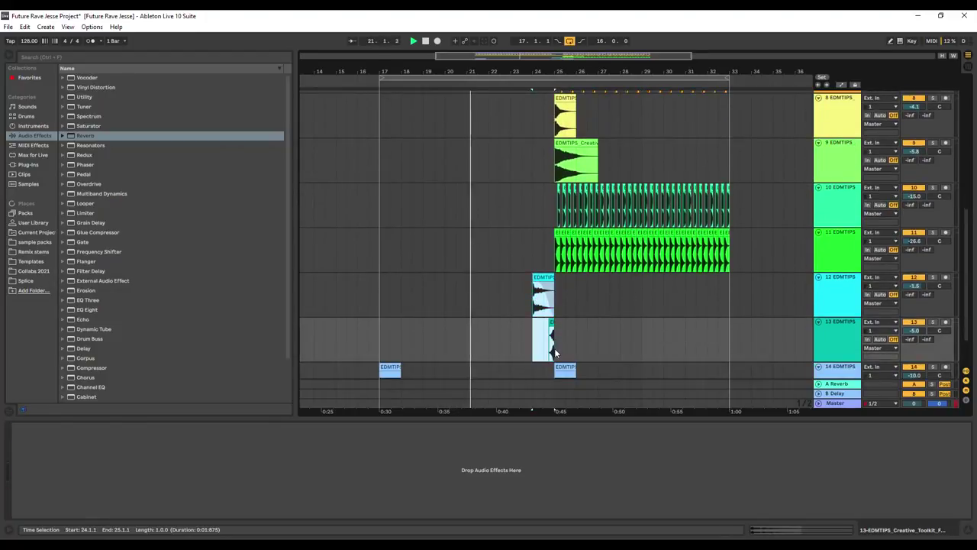
pyautogui.moveTo(375, 300); pyautogui.dragTo(553, 347)
pyautogui.hotkey('ctrl', 'd')
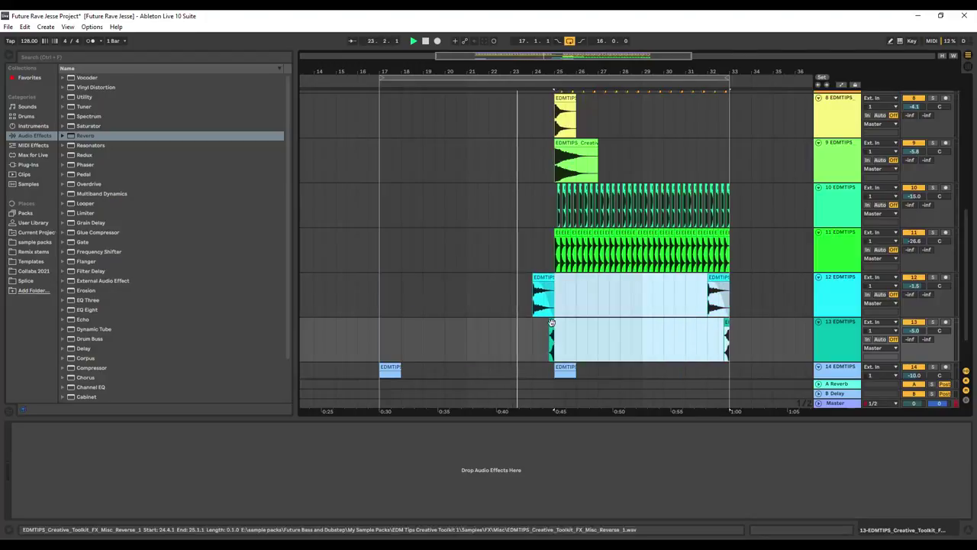
pyautogui.scroll(3, 594, 258)
pyautogui.scroll(6, 593, 256)
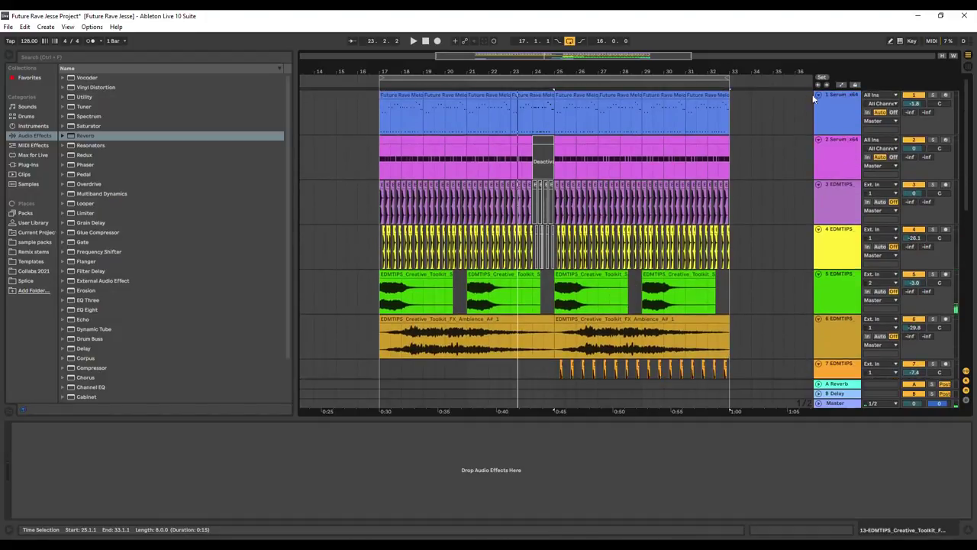
pyautogui.click(841, 84)
pyautogui.click(531, 97)
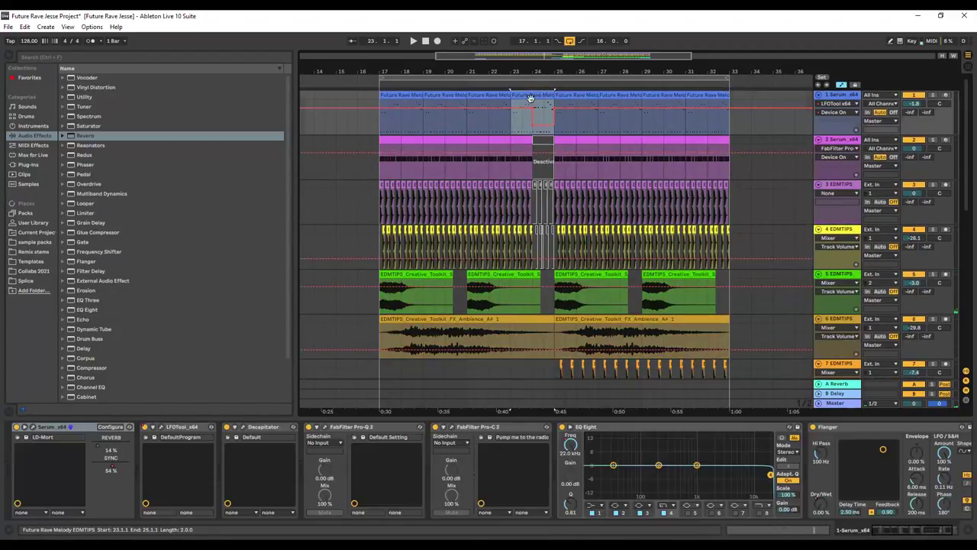
pyautogui.click(534, 106)
pyautogui.hotkey('ctrl', 'z')
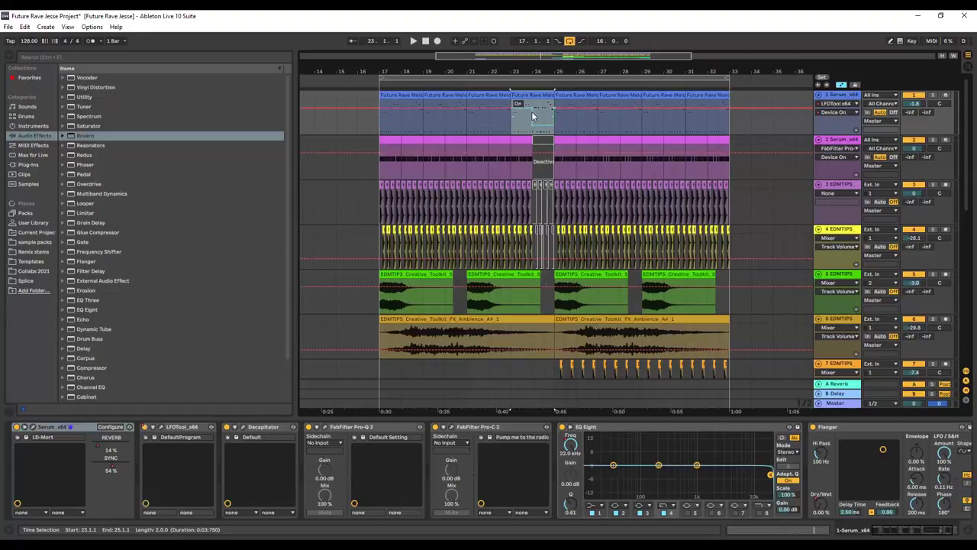
pyautogui.click(840, 84)
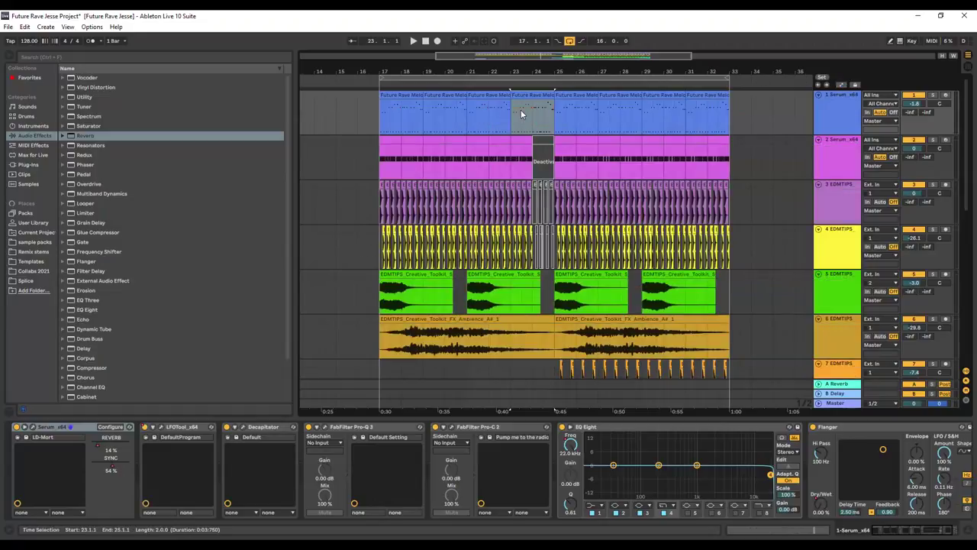
# Step: Duplicate bars 17 to 25 of the first Serum track with its automation to bar 25, and display its Serum SYNC automation
pyautogui.moveTo(385, 114); pyautogui.dragTo(551, 120)
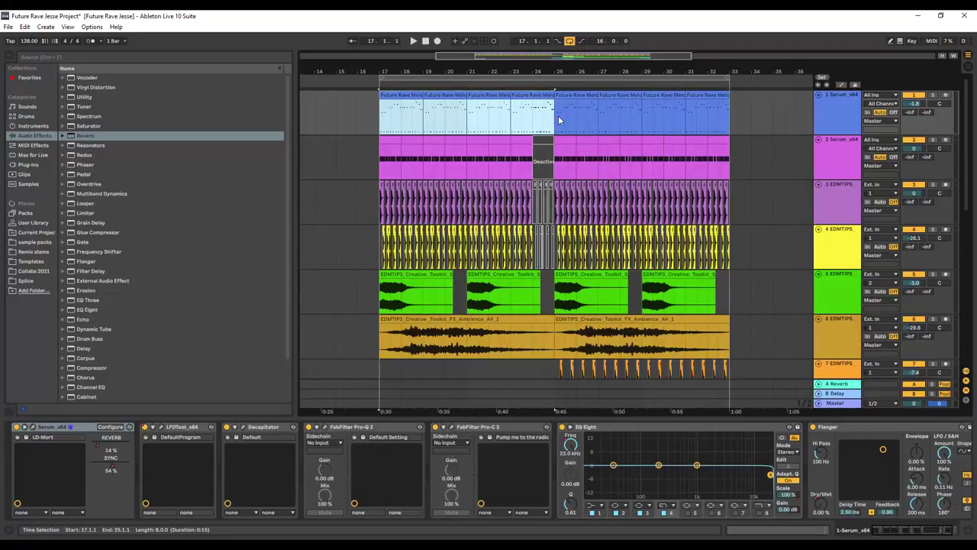
pyautogui.hotkey('ctrl', 'd')
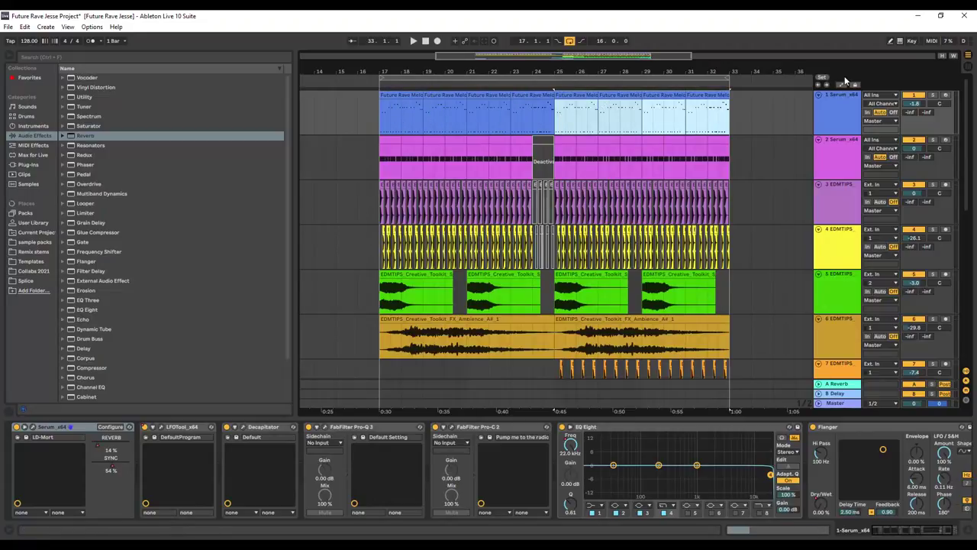
pyautogui.click(841, 85)
pyautogui.click(834, 105)
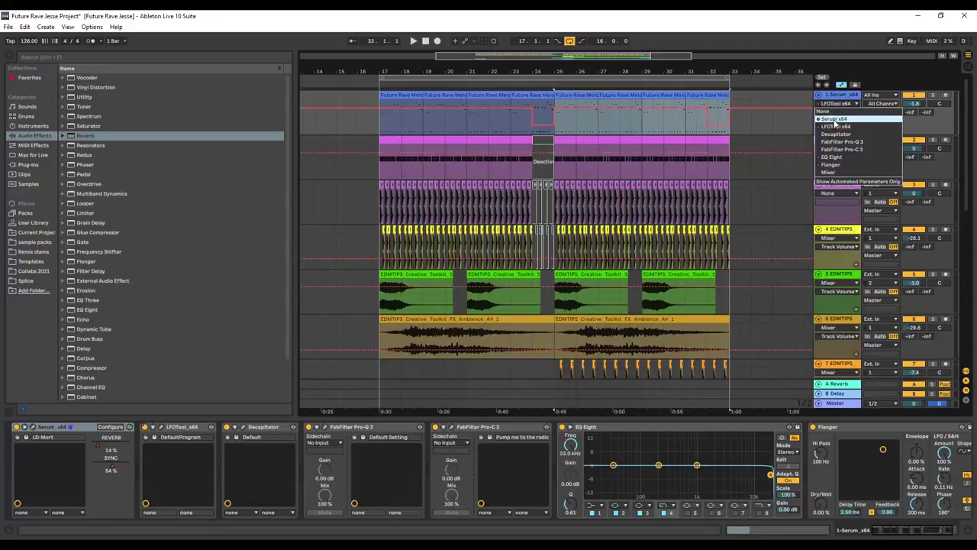
pyautogui.click(832, 121)
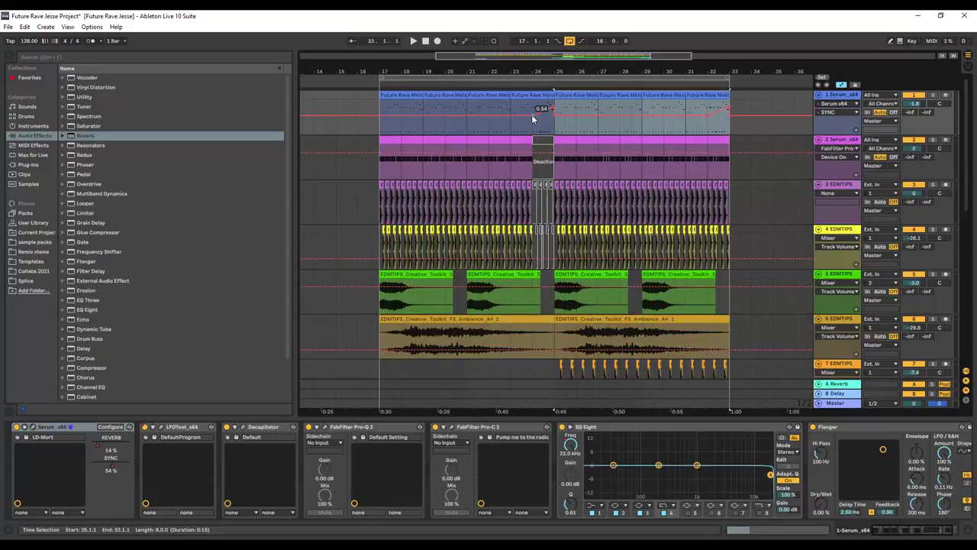
# Step: Display the first Serum track's REVERB automation and adjust the 0.14 breakpoint at bar 25
pyautogui.click(834, 103)
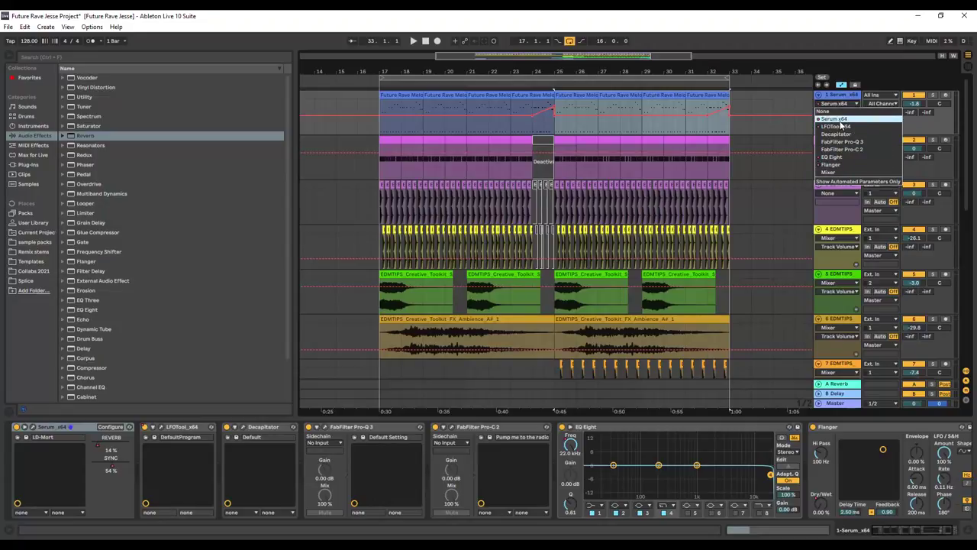
pyautogui.click(840, 120)
pyautogui.click(838, 113)
pyautogui.click(833, 127)
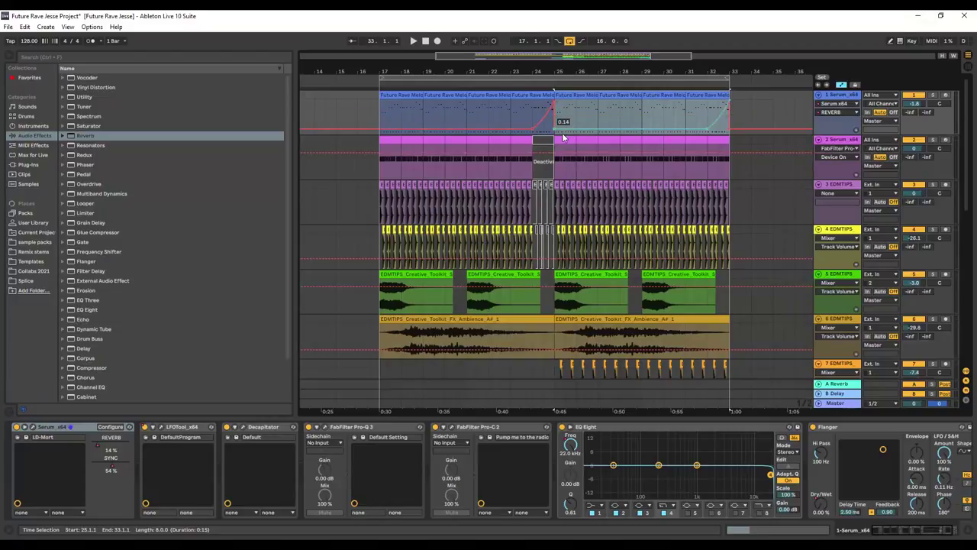
pyautogui.moveTo(555, 129); pyautogui.dragTo(565, 129)
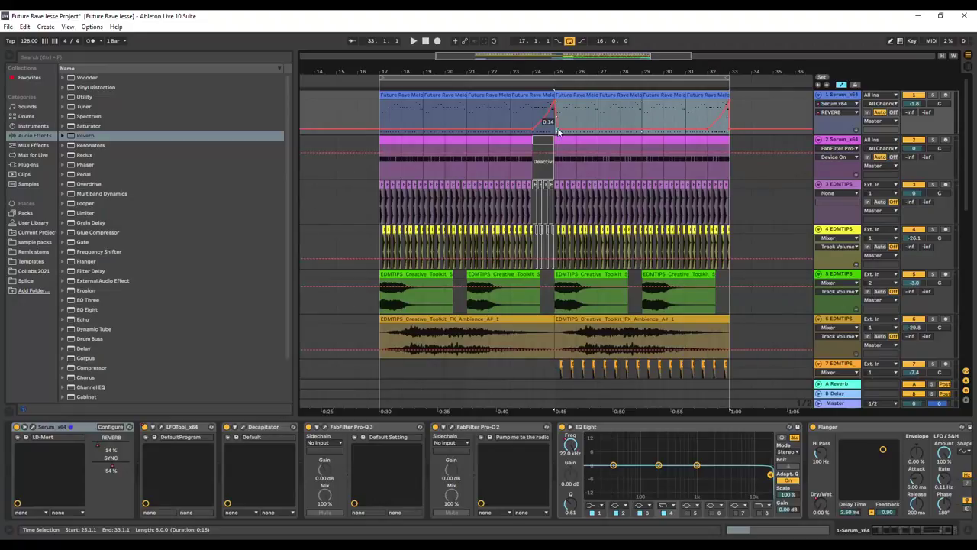
# Step: Play back the transition from bar 24 and look through all tracks of the arrangement with the device view hidden
pyautogui.click(541, 82)
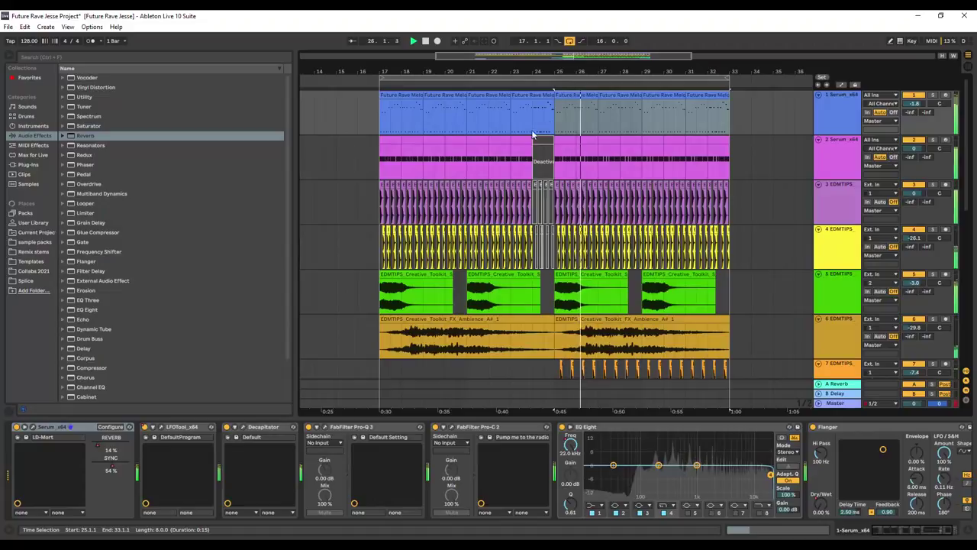
pyautogui.scroll(-2, 675, 382)
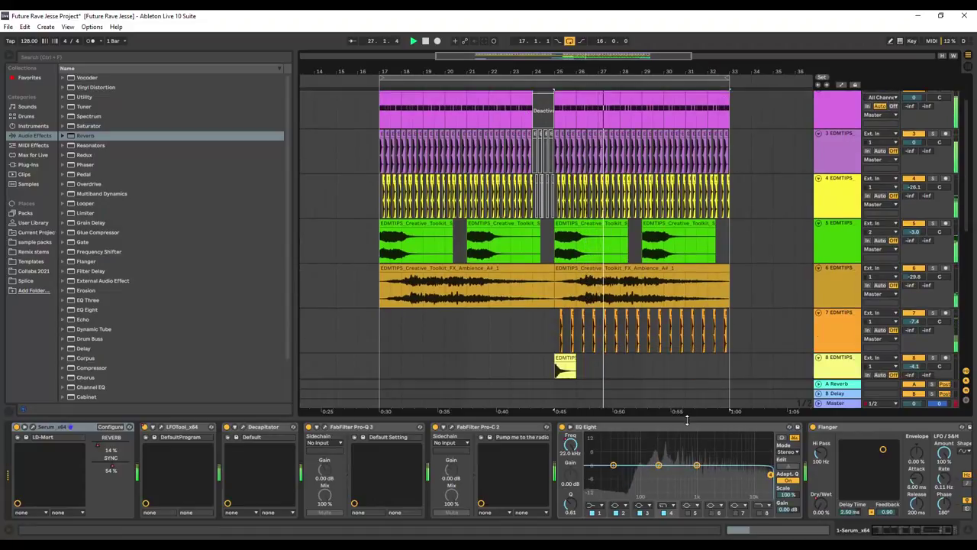
pyautogui.moveTo(684, 415); pyautogui.dragTo(685, 515)
pyautogui.scroll(-1, 573, 319)
pyautogui.scroll(-2, 603, 351)
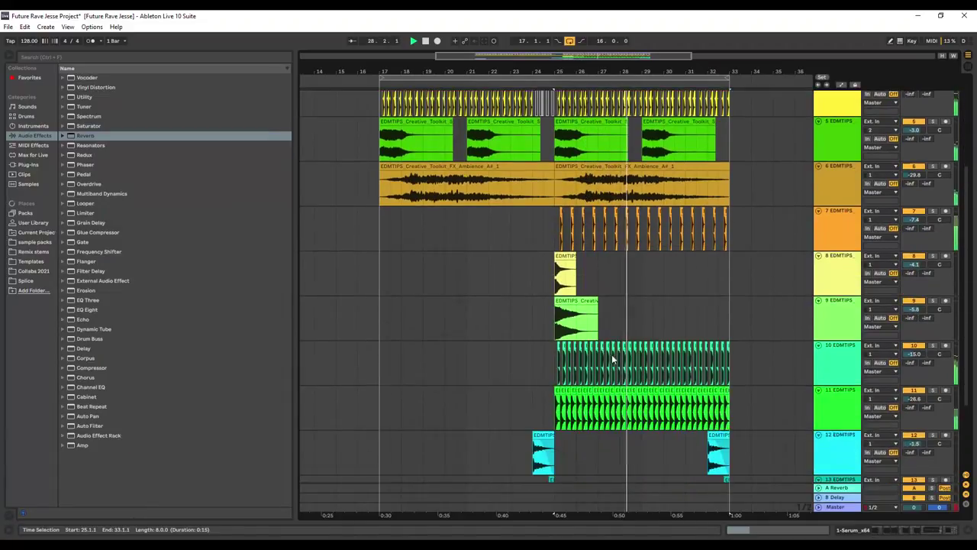
pyautogui.scroll(1, 610, 358)
pyautogui.moveTo(968, 340); pyautogui.dragTo(950, 201)
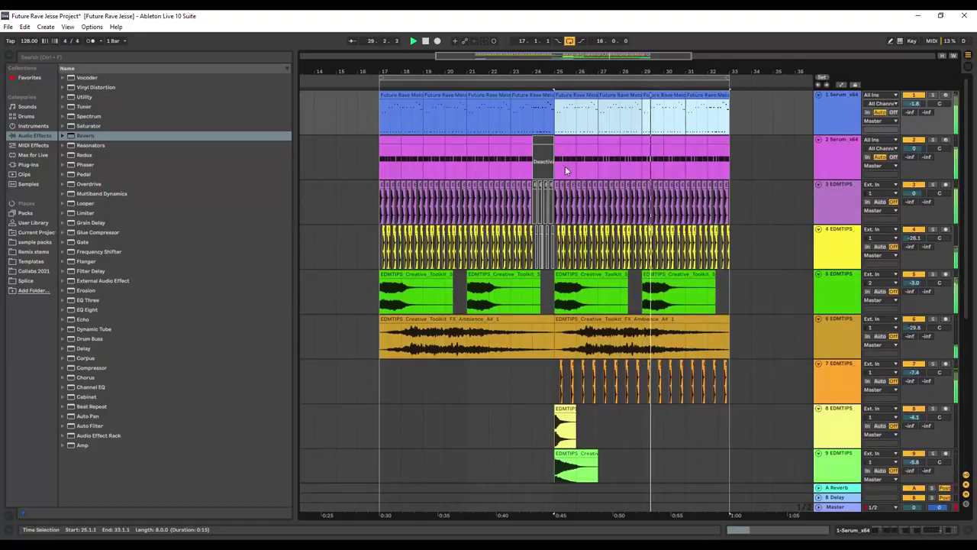
pyautogui.scroll(-8, 575, 377)
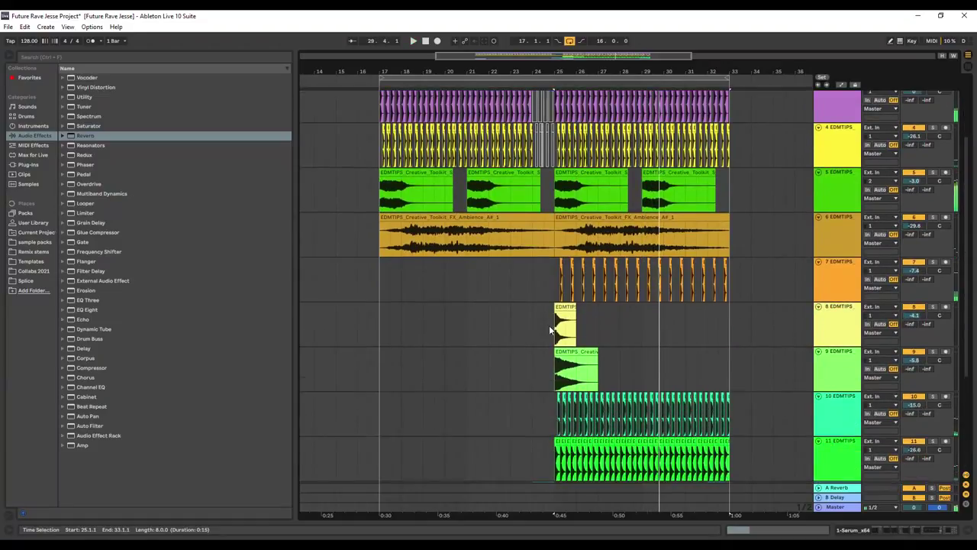
pyautogui.scroll(8, 575, 377)
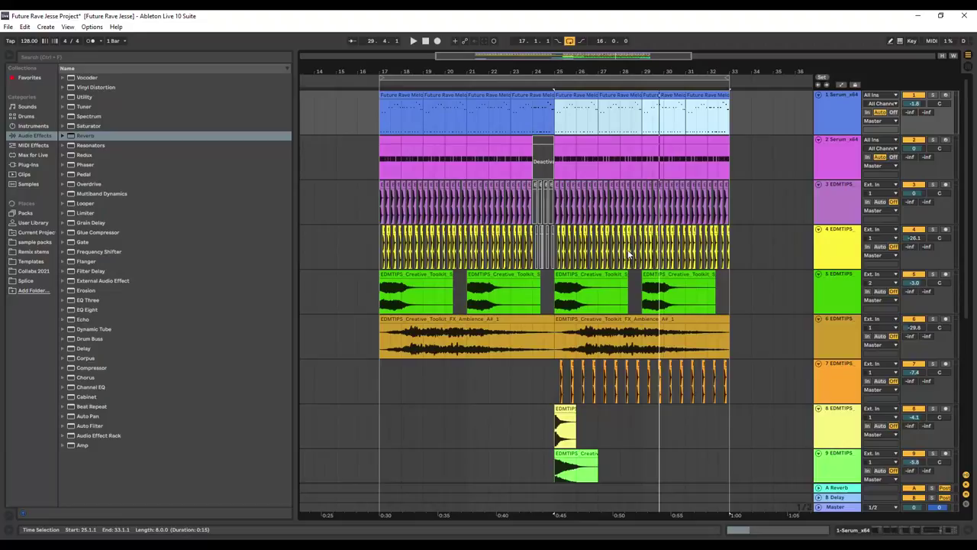
# Step: Switch to Session View and insert a new return track between the Reverb and Delay returns
pyautogui.click(843, 85)
pyautogui.click(843, 86)
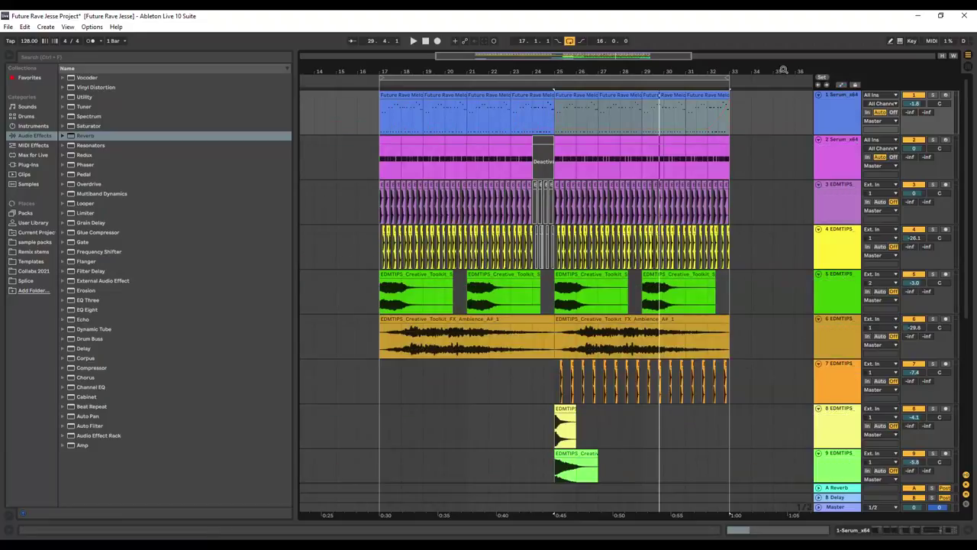
pyautogui.click(967, 66)
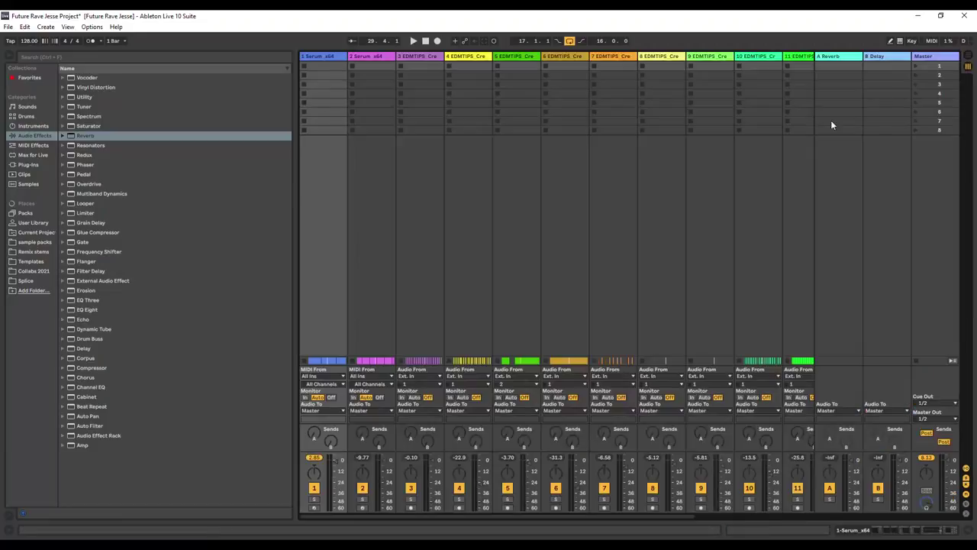
pyautogui.rightClick(855, 56)
pyautogui.click(790, 112)
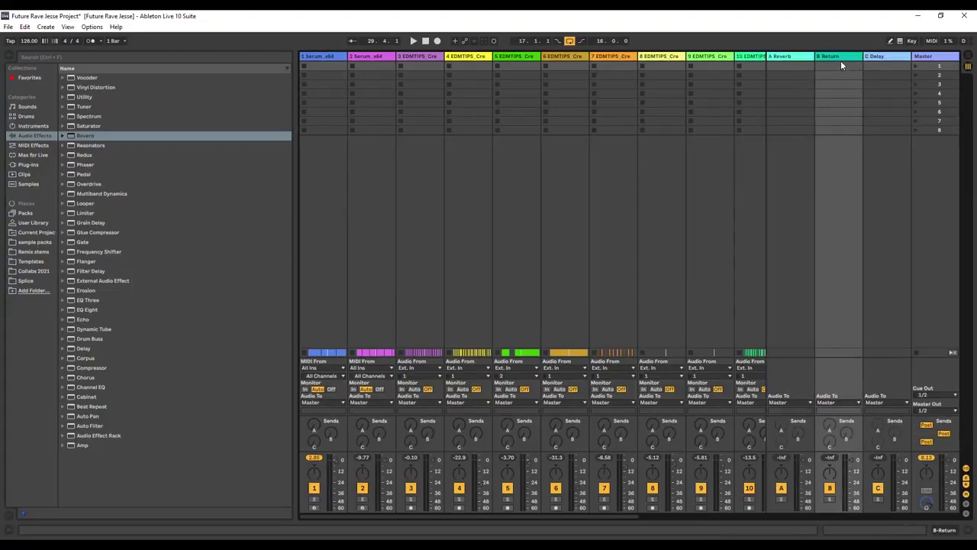
# Step: Rename the new return track as Drop Lead Reverb
pyautogui.rightClick(838, 61)
pyautogui.click(855, 77)
pyautogui.press('BackSpace')
pyautogui.write('Drop')
pyautogui.press('Return')
pyautogui.write('Lead Reverb')
pyautogui.press('Return')
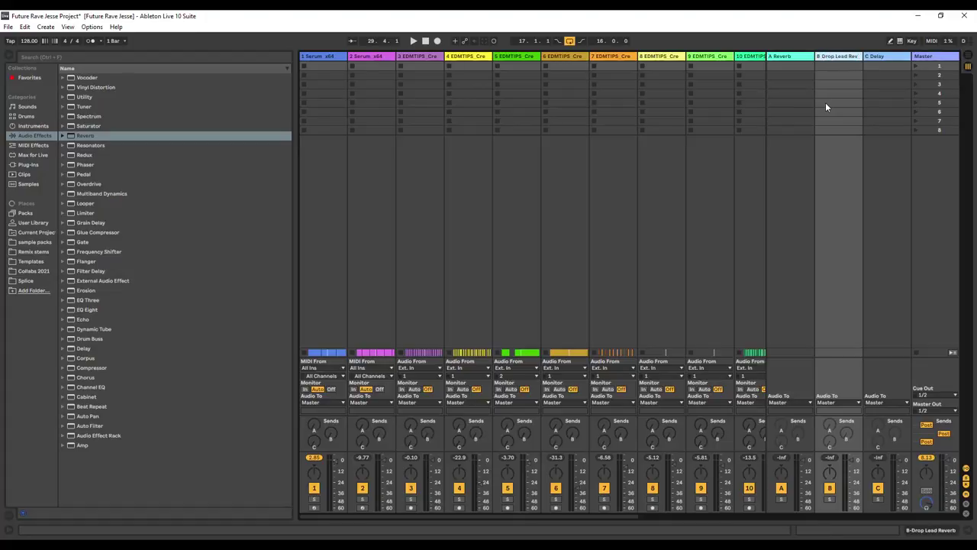
# Step: Add a Reverb to the Drop Lead Reverb return with low cut on and 10.7 s decay, and adjust its dry/wet mix and quality
pyautogui.doubleClick(85, 136)
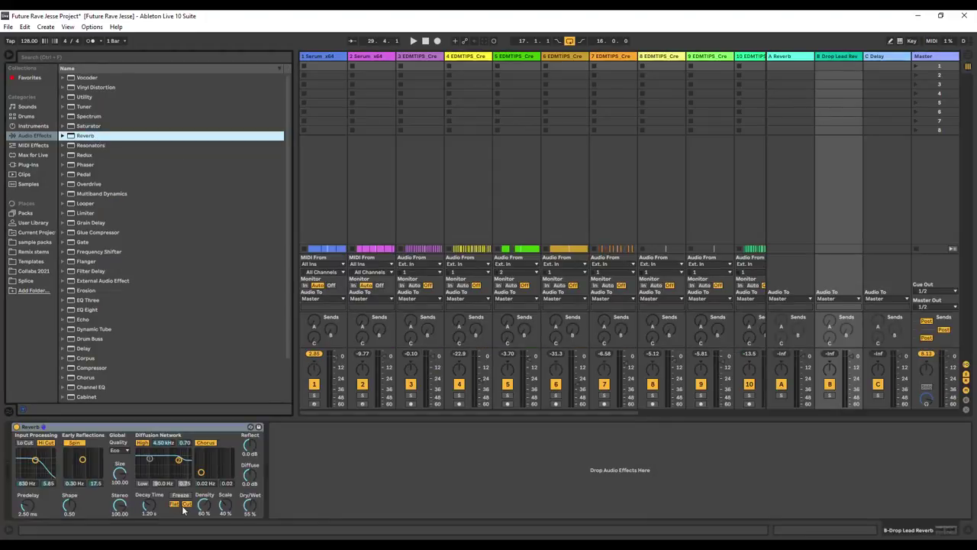
pyautogui.click(31, 459)
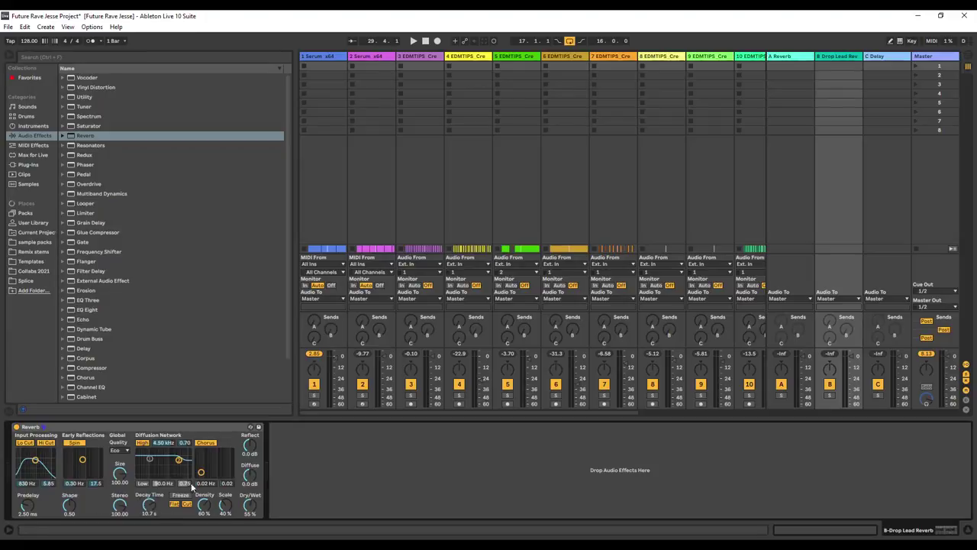
pyautogui.moveTo(254, 510); pyautogui.dragTo(257, 501)
pyautogui.click(119, 451)
pyautogui.click(119, 472)
# Step: Play back the first Serum lead track and inspect the reverb in its Serum effects section
pyautogui.click(333, 55)
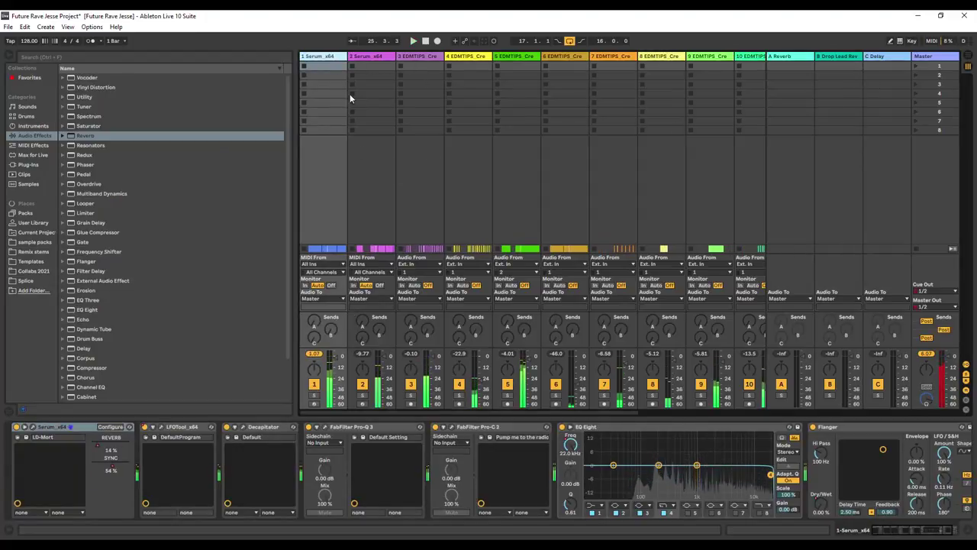
pyautogui.press('space')
pyautogui.click(32, 428)
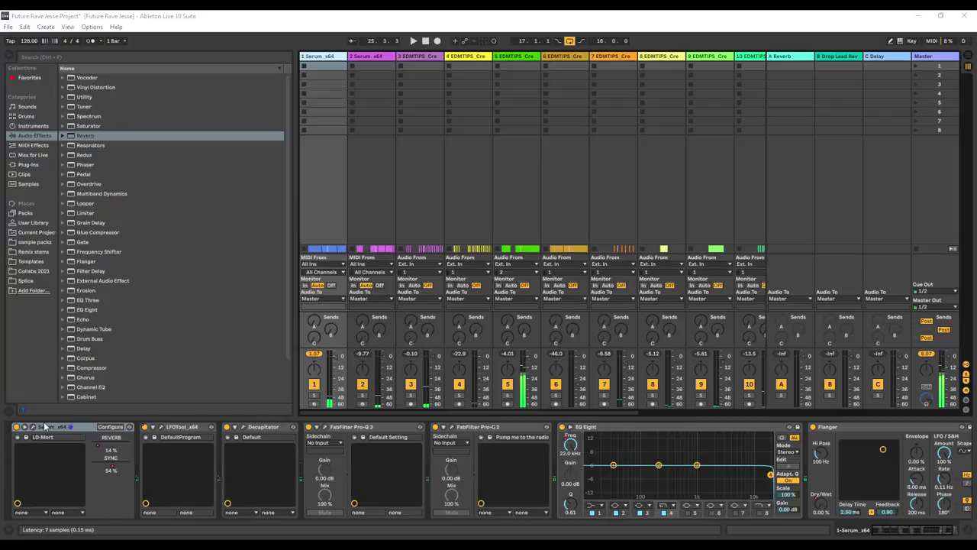
pyautogui.click(116, 112)
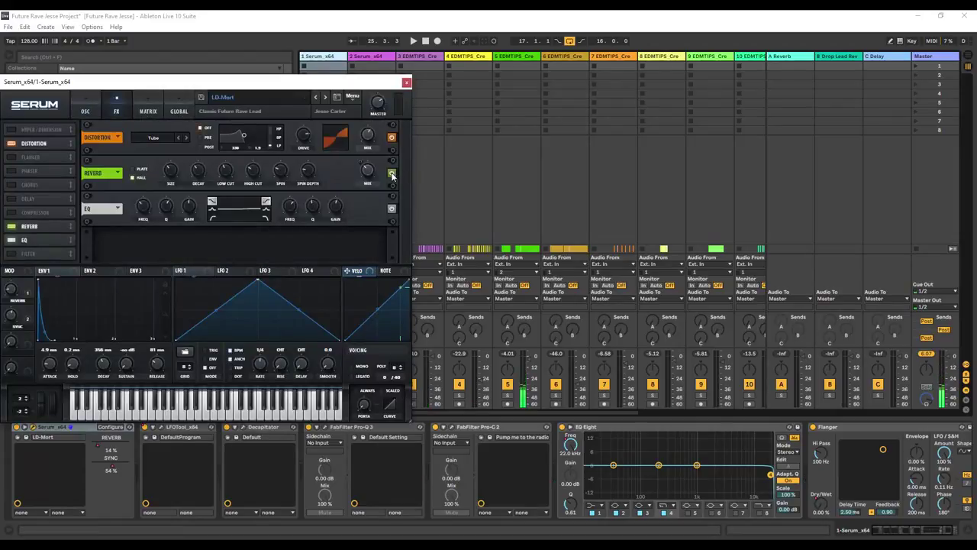
pyautogui.click(406, 82)
# Step: Set the first Serum track's send to the Drop Lead Reverb return to -9.5 dB and play back the drop
pyautogui.press('space')
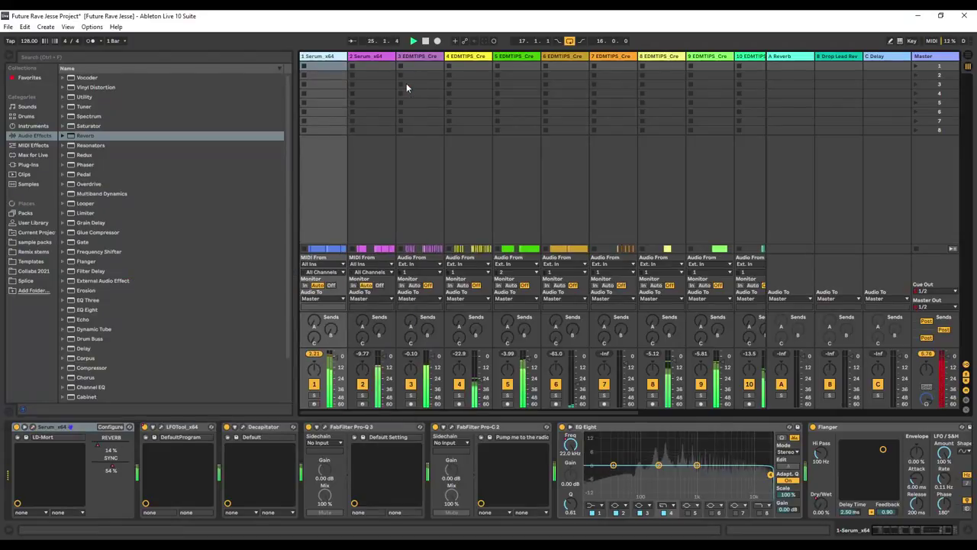
pyautogui.press('space')
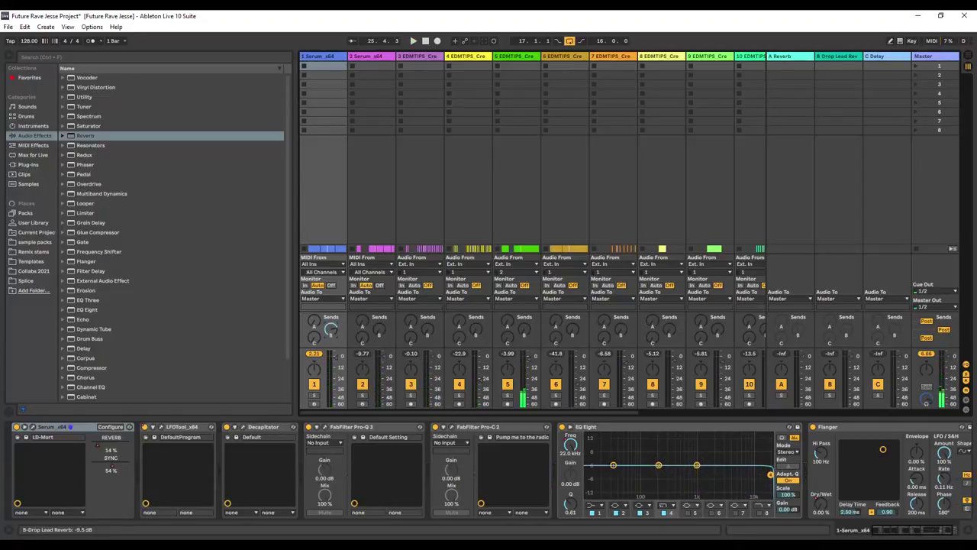
pyautogui.press('space')
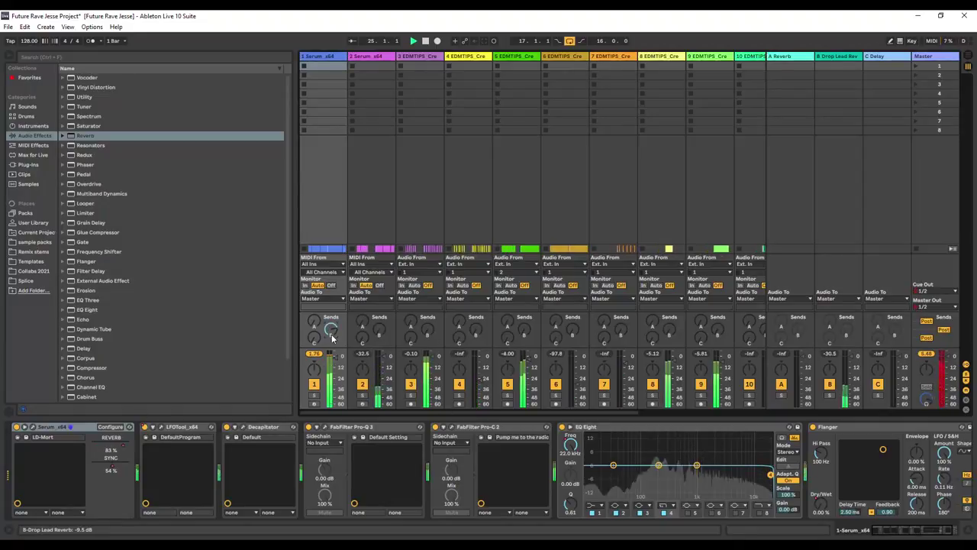
pyautogui.click(968, 58)
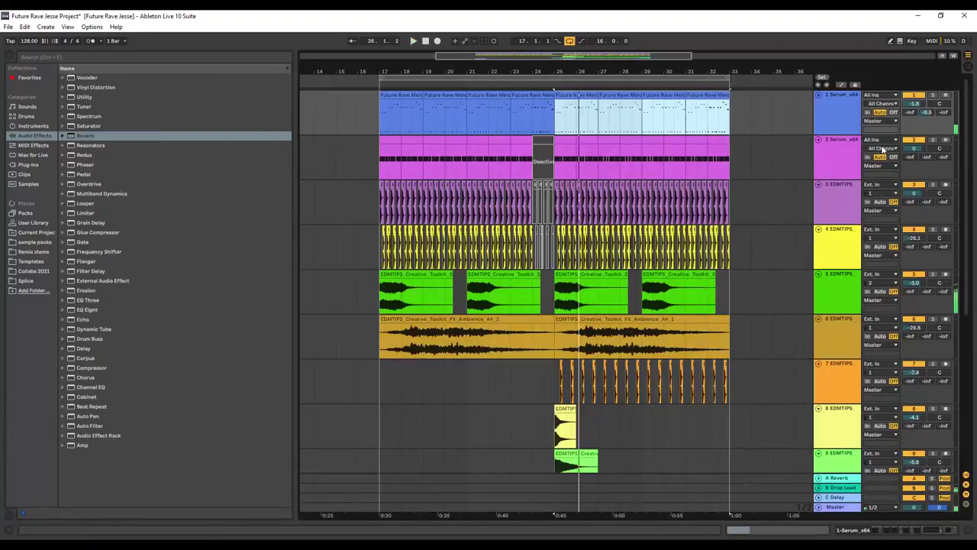
pyautogui.click(968, 58)
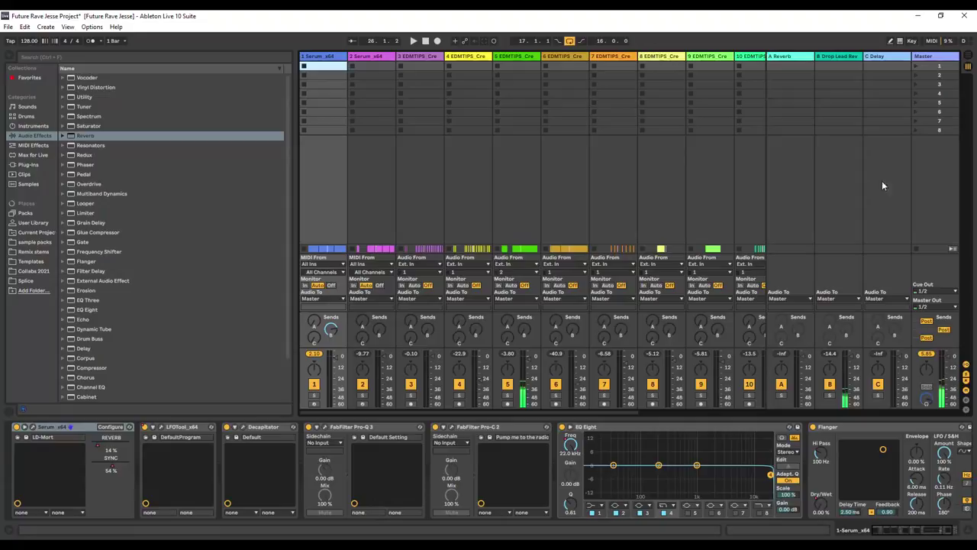
# Step: Add a Compressor after the Reverb on the Drop Lead Reverb return and sidechain it to 1-Serum x64
pyautogui.click(837, 61)
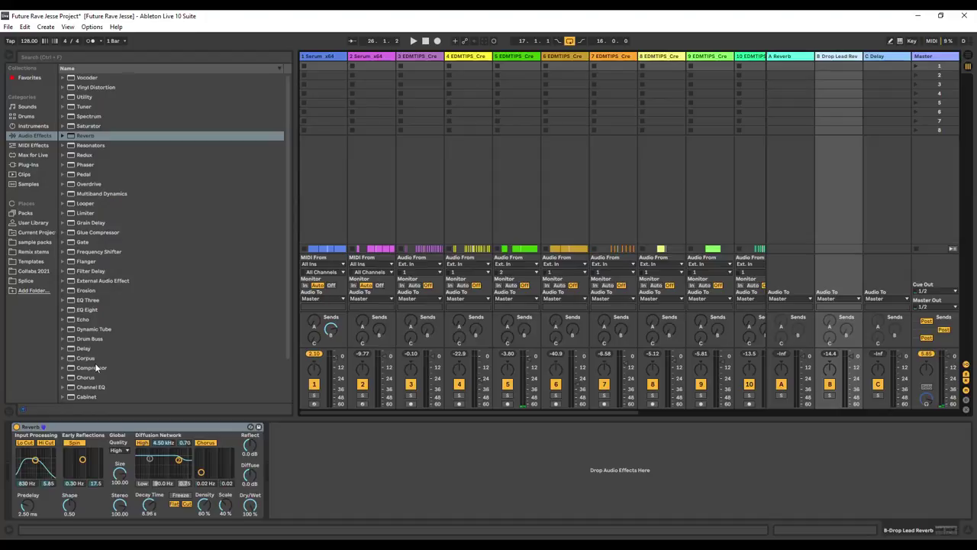
pyautogui.moveTo(96, 372); pyautogui.dragTo(417, 441)
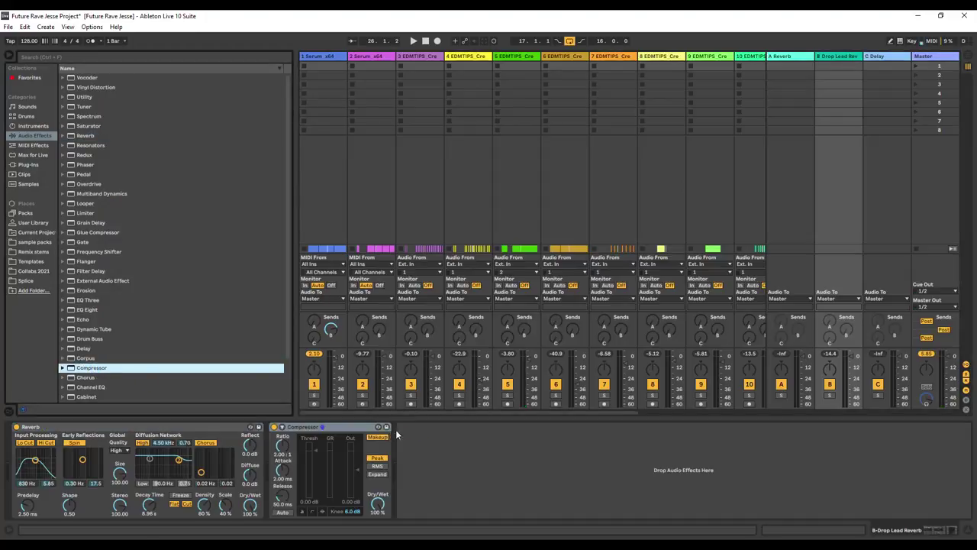
pyautogui.click(283, 427)
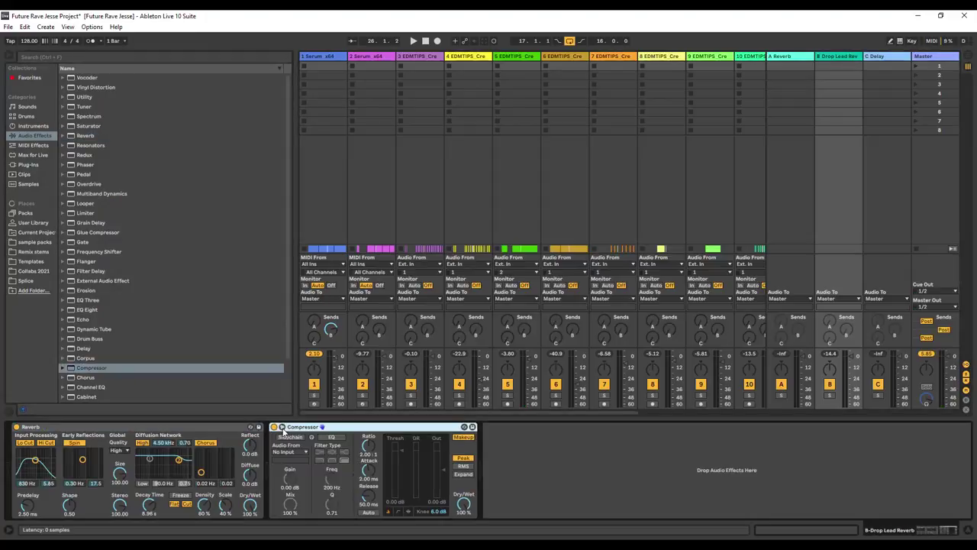
pyautogui.click(290, 451)
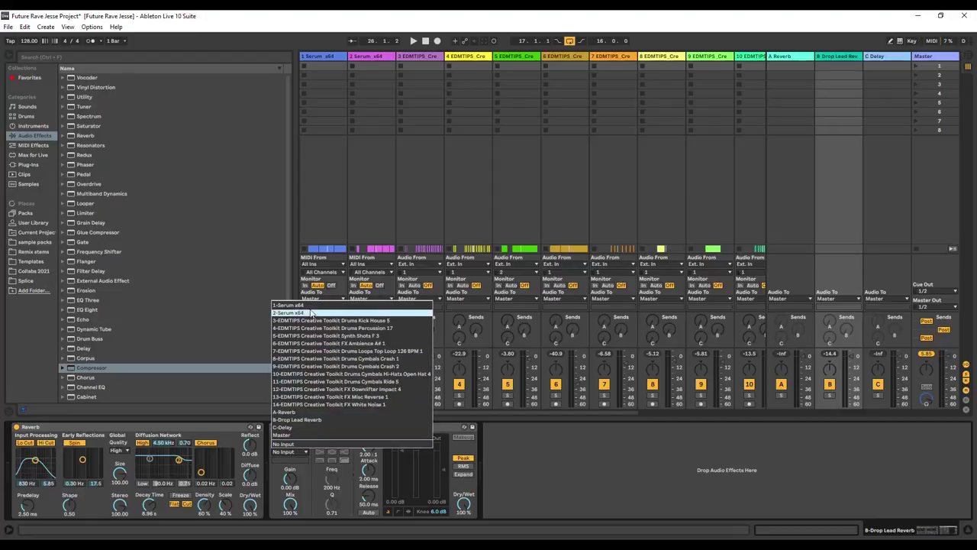
pyautogui.click(311, 306)
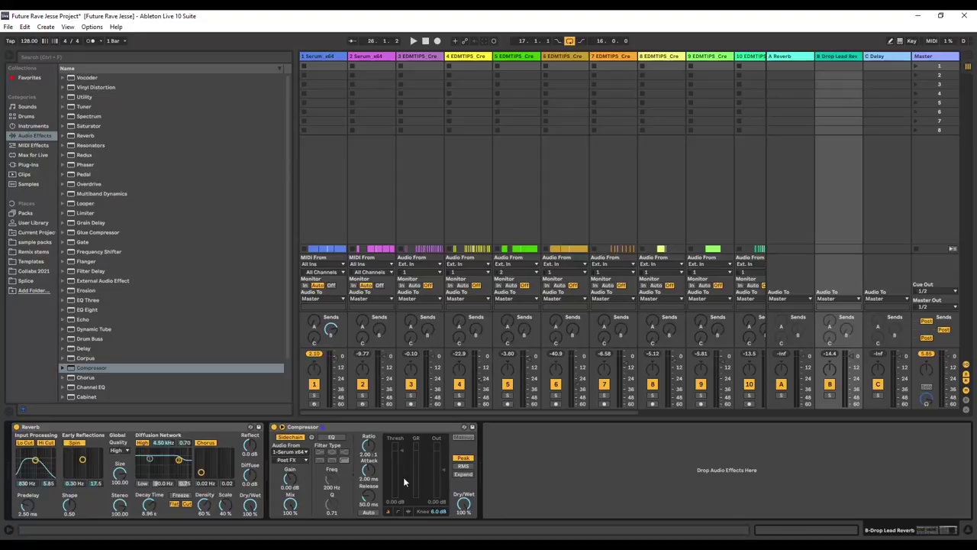
# Step: Set the Compressor's threshold to -20.1 dB and ratio to about 1.33:1, and the Reverb's decay time to 8.19 s during playback
pyautogui.moveTo(409, 467); pyautogui.dragTo(409, 488)
pyautogui.press('space')
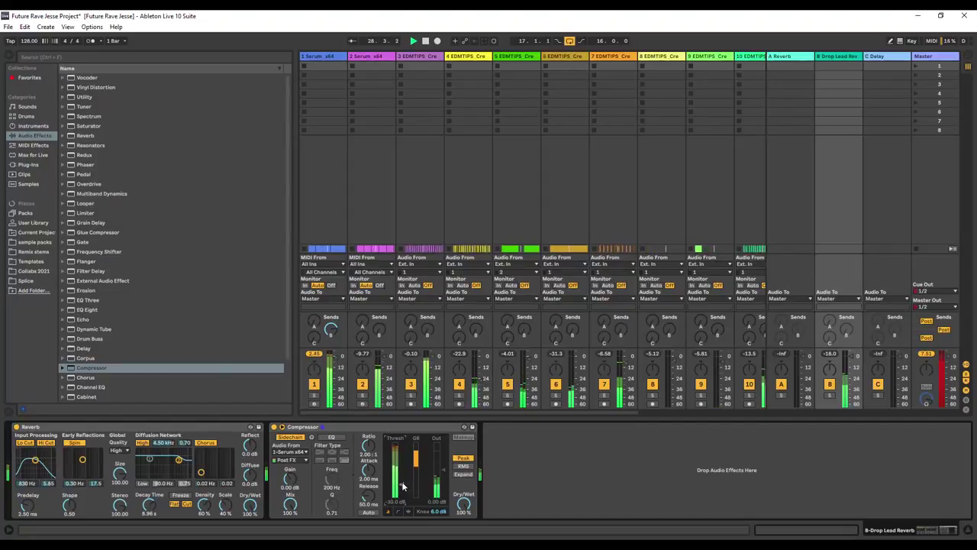
pyautogui.moveTo(402, 476); pyautogui.dragTo(401, 478)
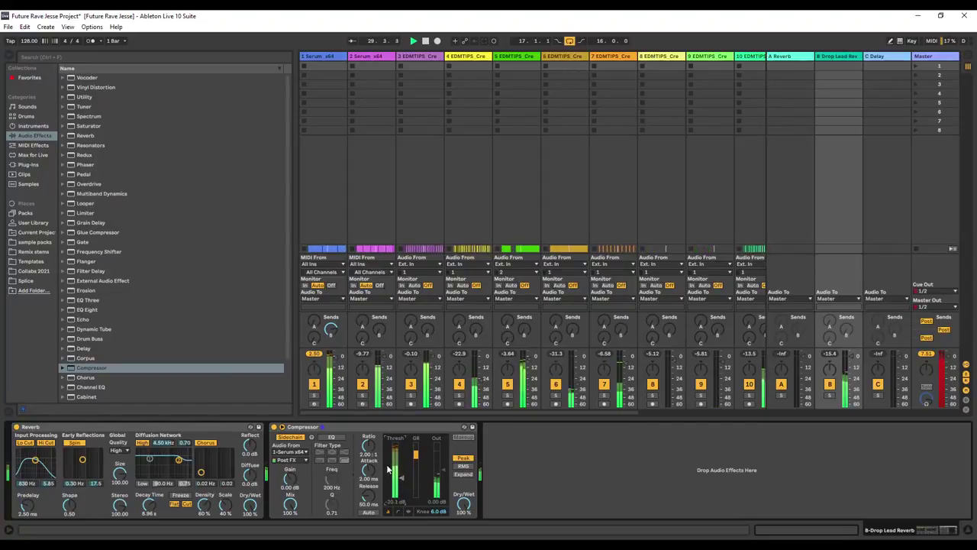
pyautogui.moveTo(369, 445); pyautogui.dragTo(369, 456)
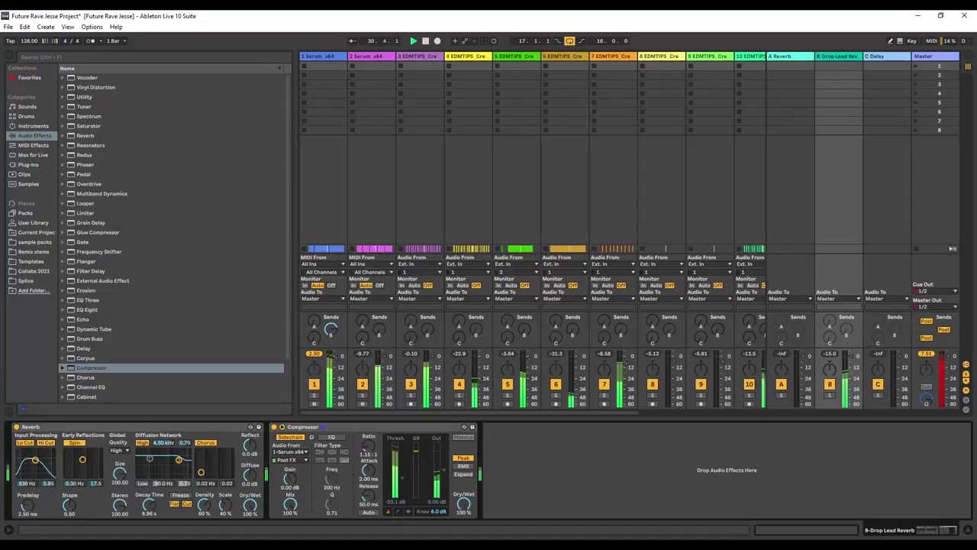
pyautogui.moveTo(149, 504); pyautogui.dragTo(149, 496)
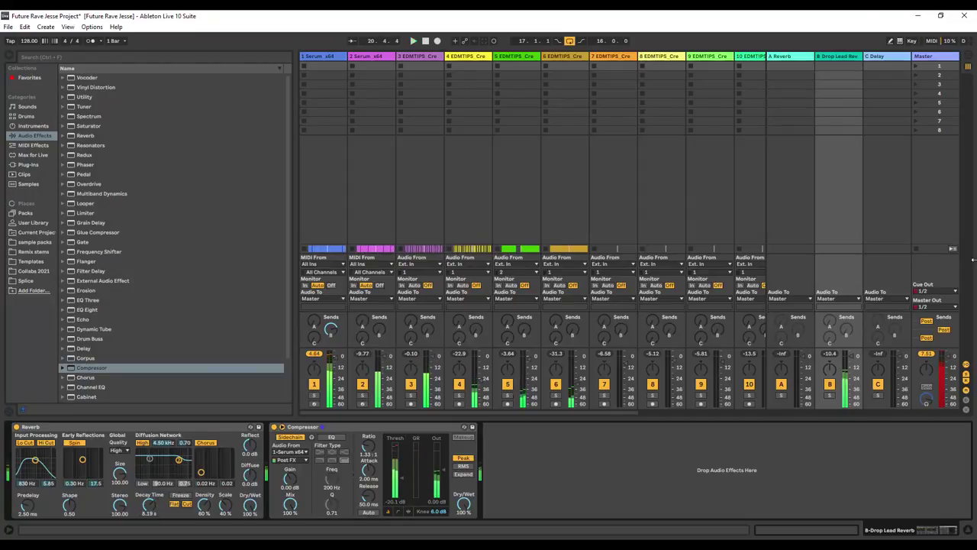
# Step: Show the first Serum track's REVERB automation in Arrangement View and lower its base level to 0 before the rises into bars 25 and 33
pyautogui.click(967, 58)
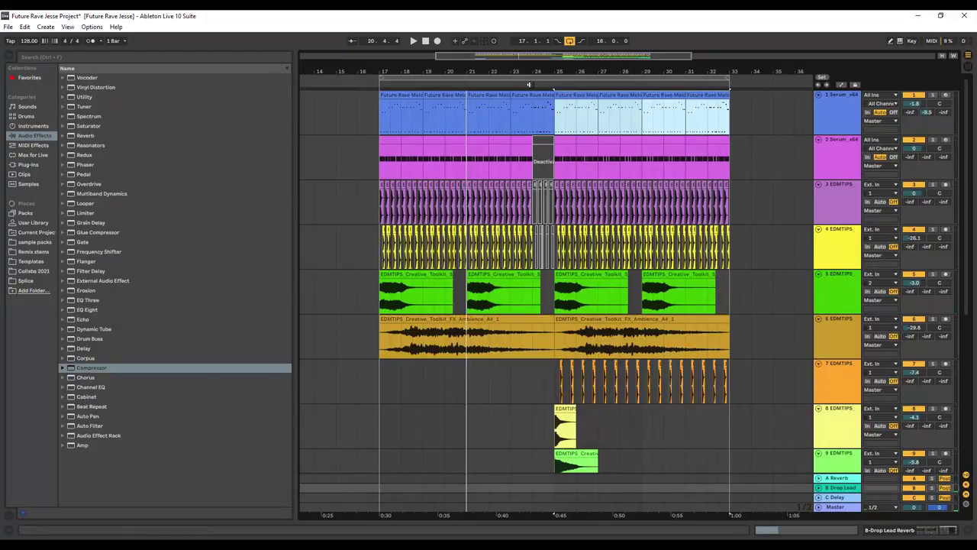
pyautogui.click(840, 93)
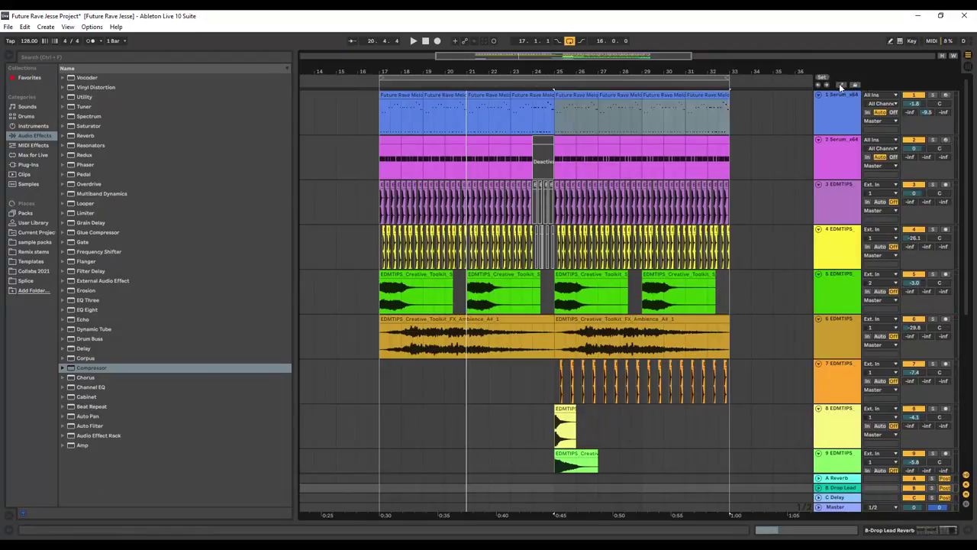
pyautogui.doubleClick(843, 97)
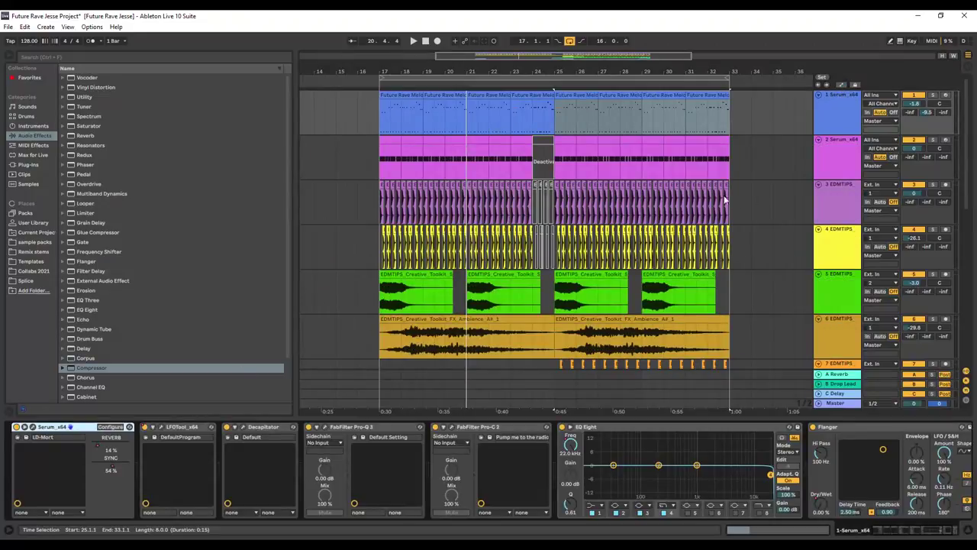
pyautogui.click(841, 85)
pyautogui.click(833, 104)
pyautogui.click(833, 119)
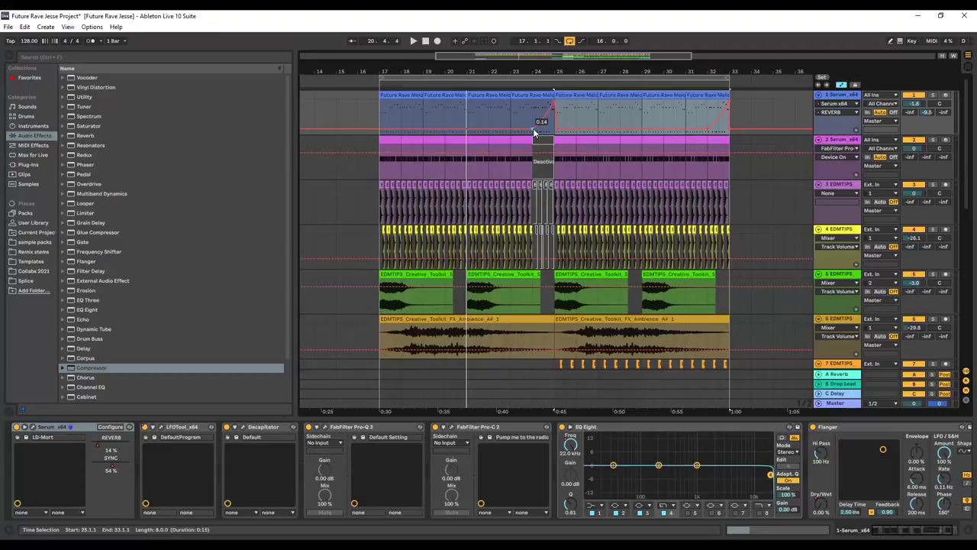
pyautogui.moveTo(535, 130); pyautogui.dragTo(536, 135)
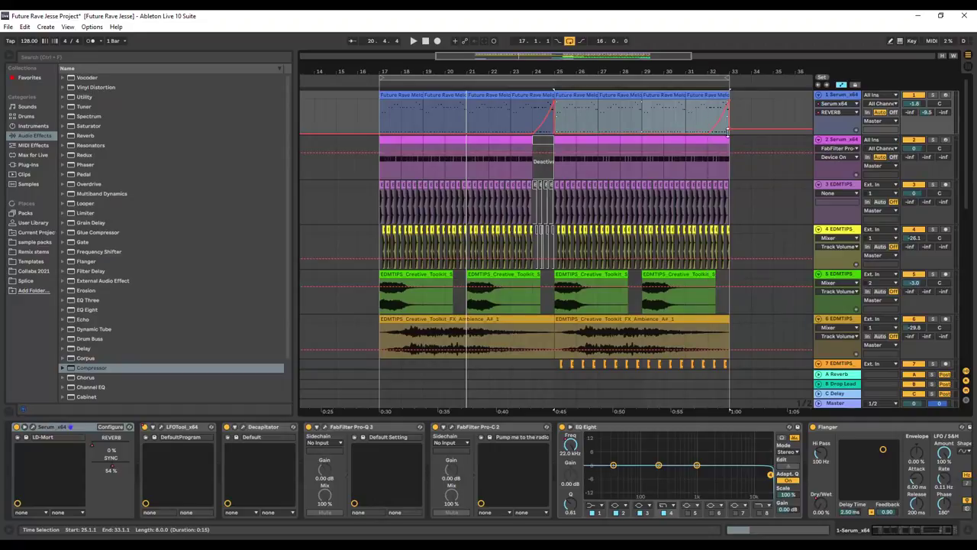
# Step: Play back the transition into bar 25 while examining the lead's reverb in Serum's effects section
pyautogui.press('space')
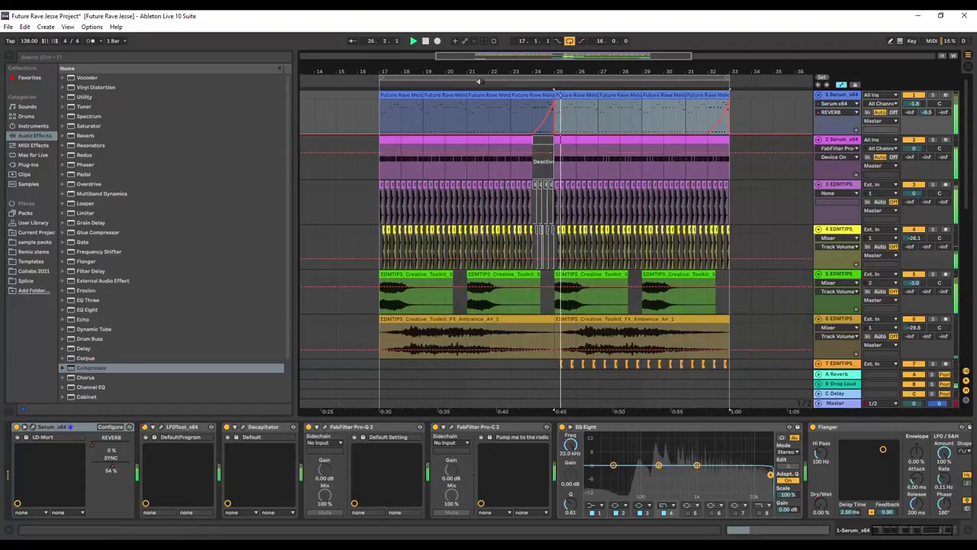
pyautogui.click(479, 81)
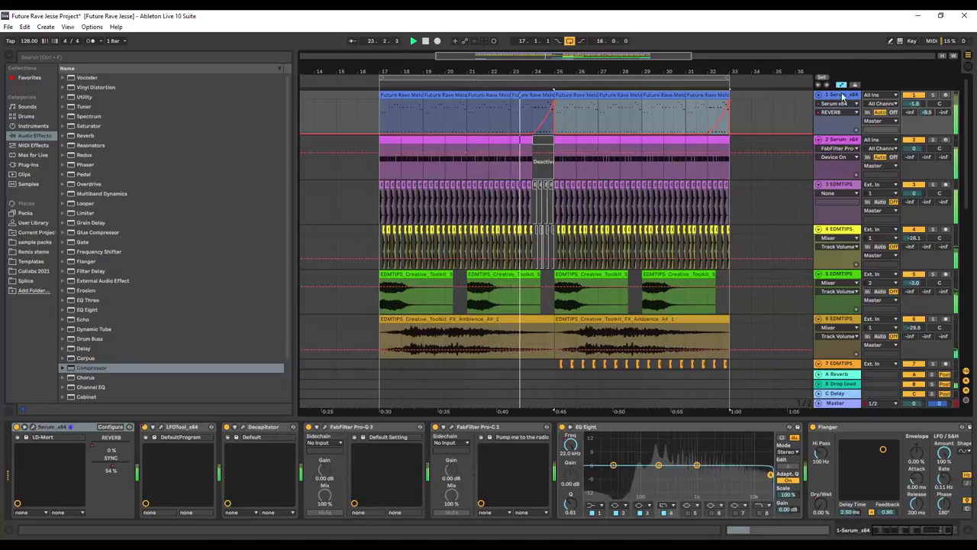
pyautogui.click(33, 429)
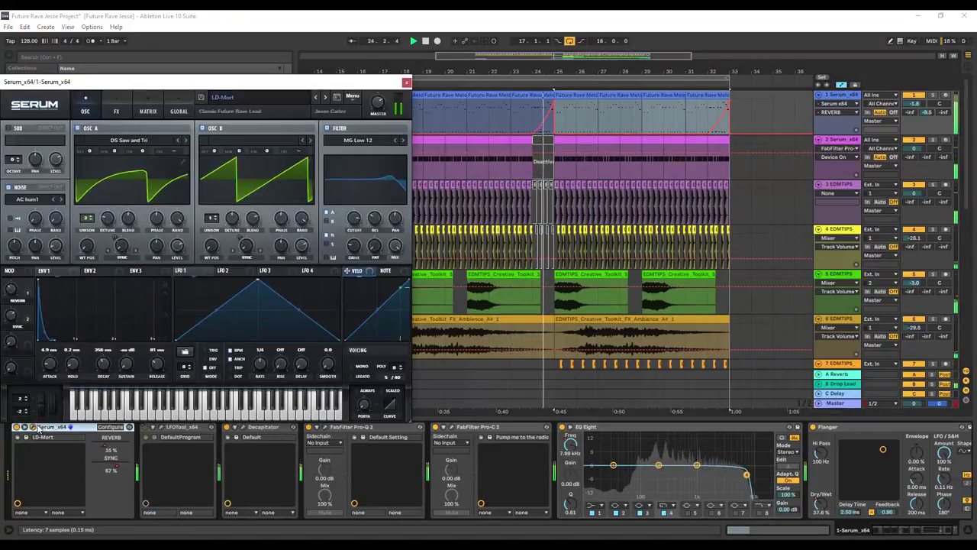
pyautogui.click(116, 111)
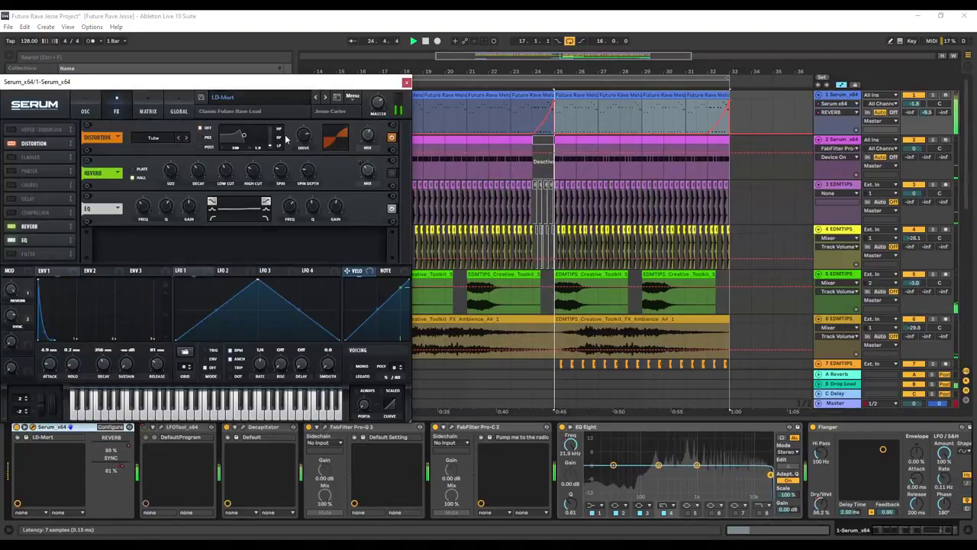
pyautogui.click(515, 79)
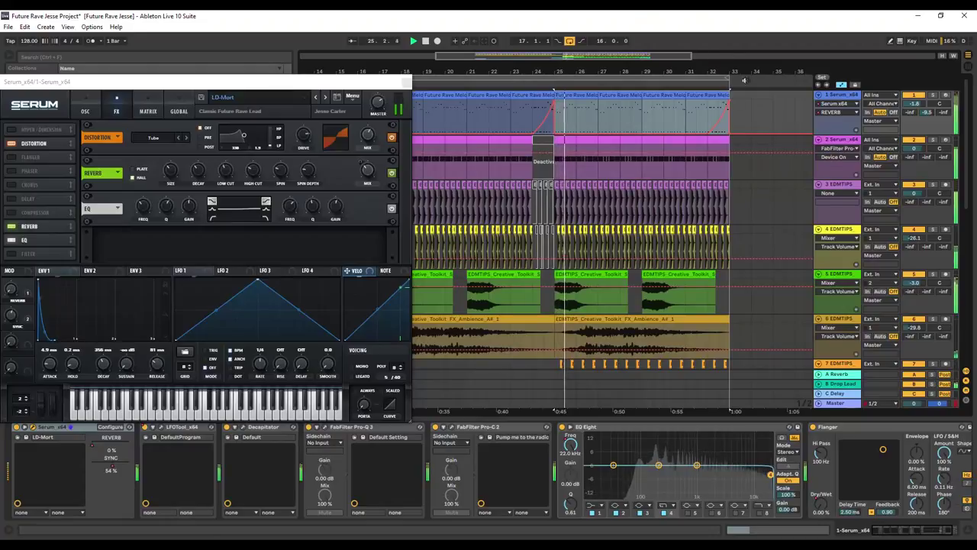
pyautogui.click(407, 82)
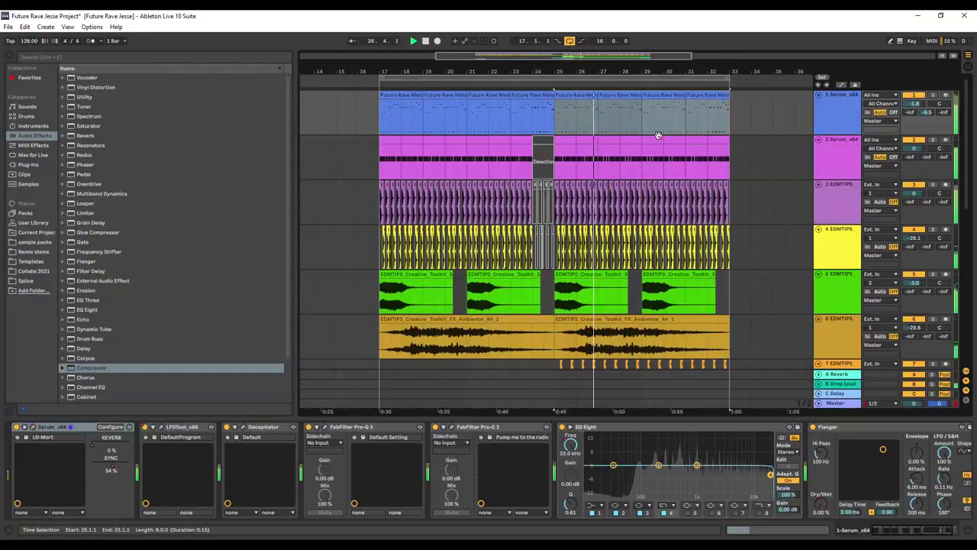
pyautogui.press('space')
# Step: Insert a Saturator between the Reverb and Compressor on the Drop Lead Reverb return and set its drive to 2.86 dB during playback
pyautogui.click(966, 69)
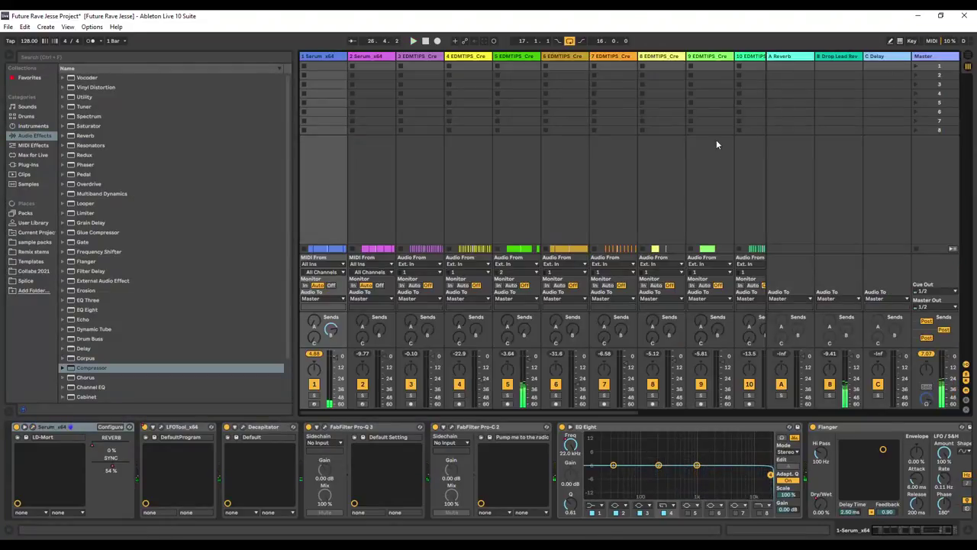
pyautogui.click(840, 57)
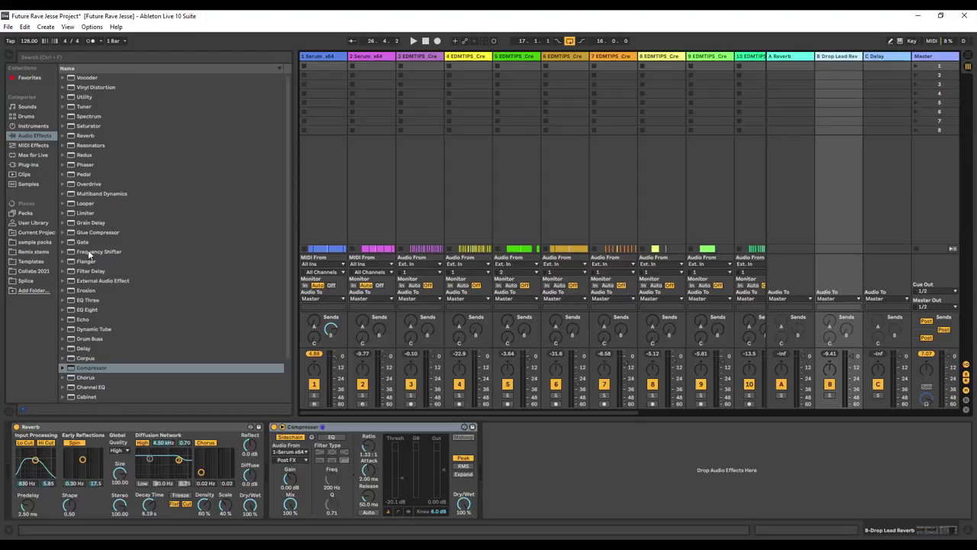
pyautogui.click(111, 367)
pyautogui.scroll(-2, 111, 350)
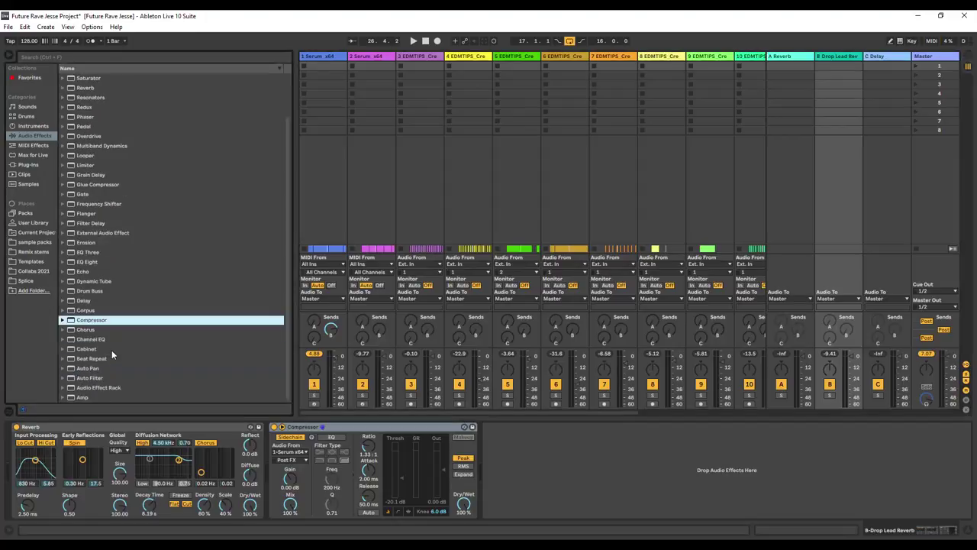
pyautogui.scroll(2, 113, 343)
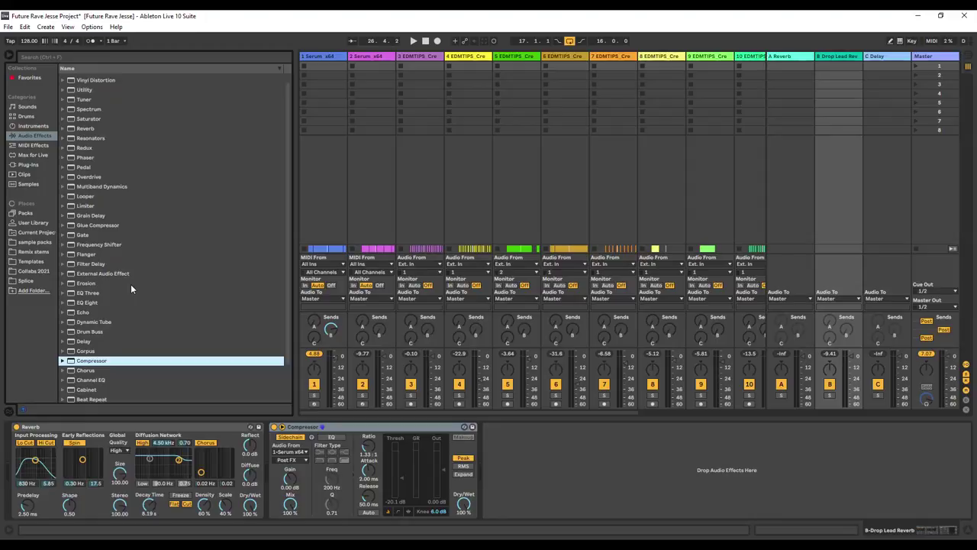
pyautogui.doubleClick(101, 118)
pyautogui.moveTo(545, 431); pyautogui.dragTo(277, 450)
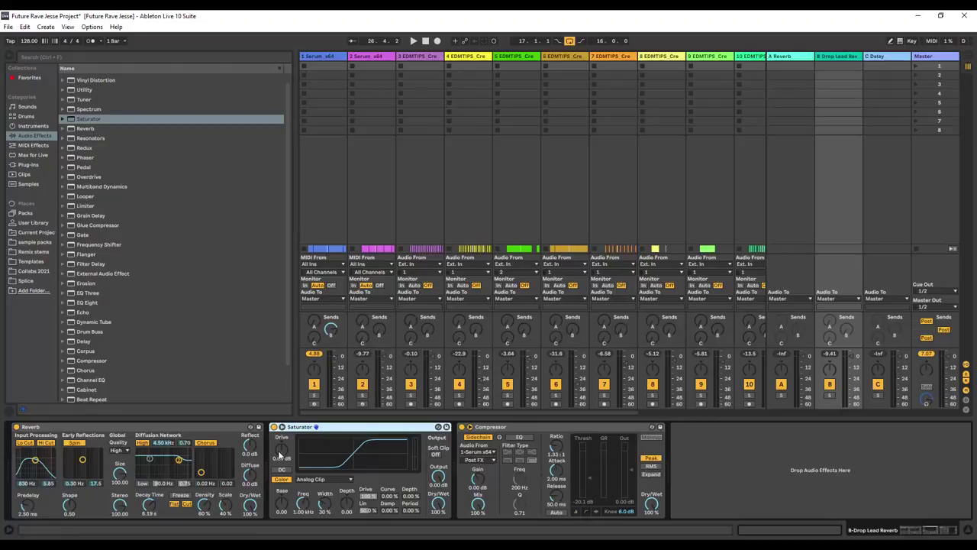
pyautogui.press('space')
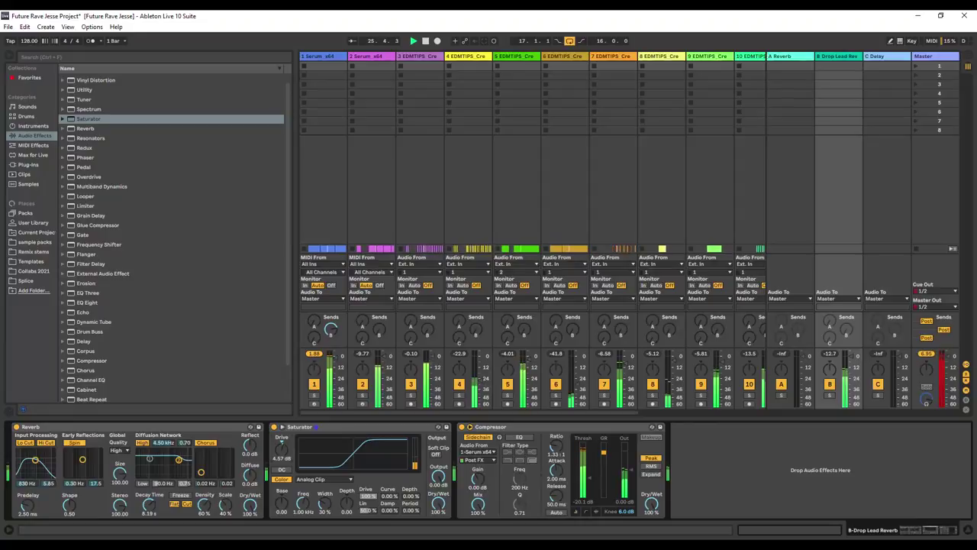
pyautogui.moveTo(279, 452); pyautogui.dragTo(279, 456)
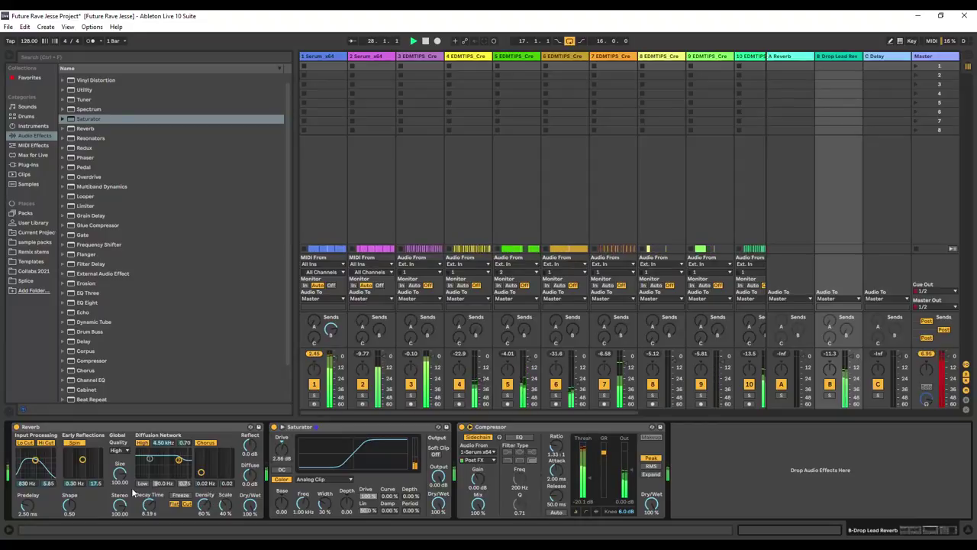
# Step: Set the Reverb's decay time to 7.15 s and lower the Compressor's threshold to -31.0 dB on the Drop Lead Reverb return during playback
pyautogui.moveTo(149, 504); pyautogui.dragTo(149, 507)
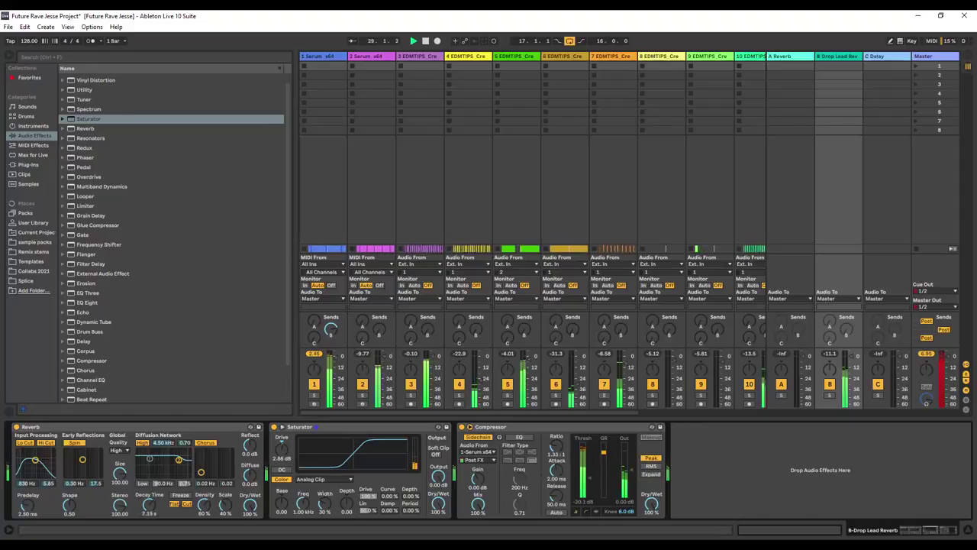
pyautogui.moveTo(149, 505); pyautogui.dragTo(161, 497)
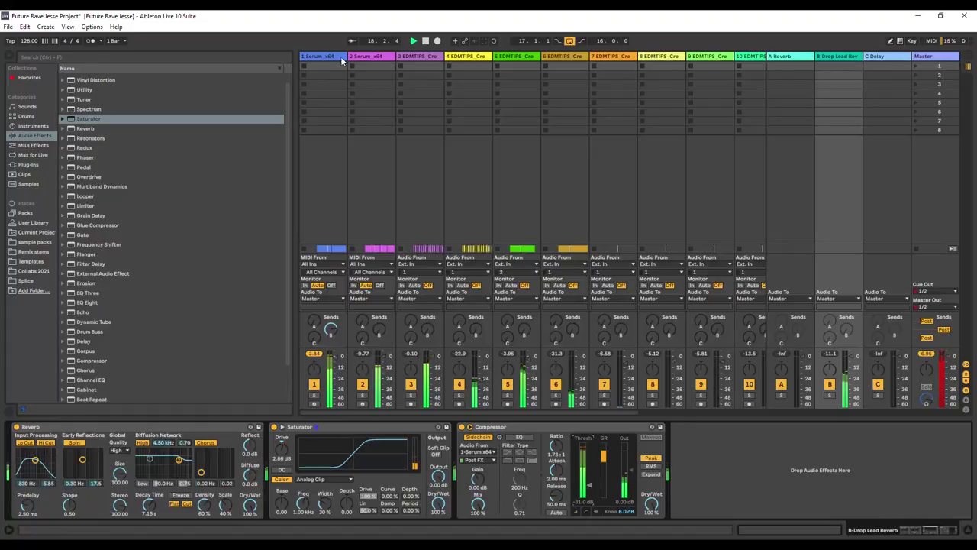
pyautogui.moveTo(332, 59); pyautogui.dragTo(366, 57)
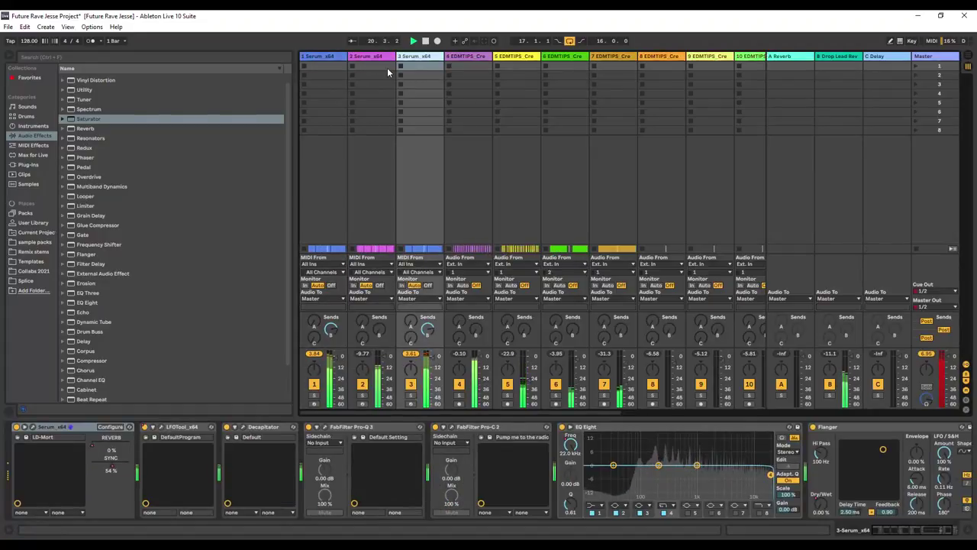
pyautogui.press('Delete')
pyautogui.click(331, 56)
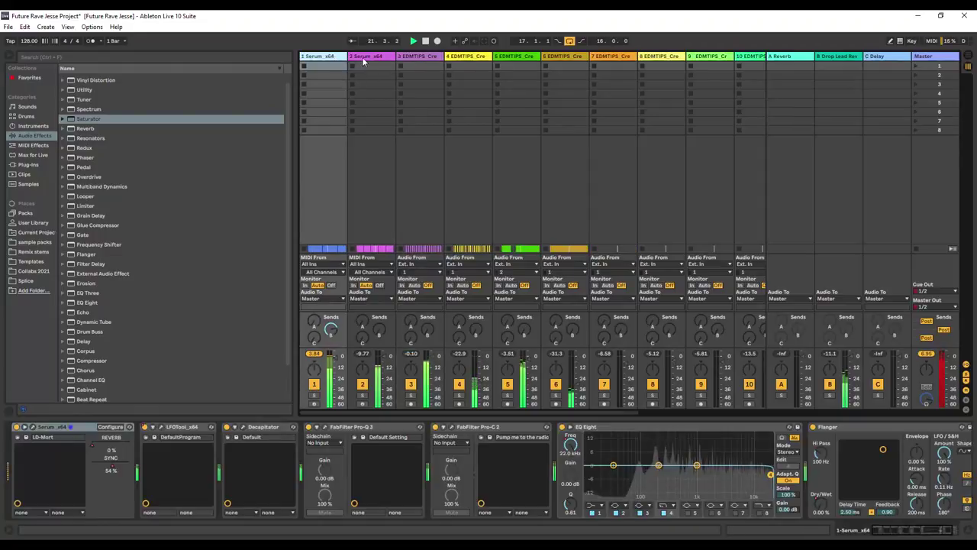
pyautogui.click(370, 57)
pyautogui.click(420, 56)
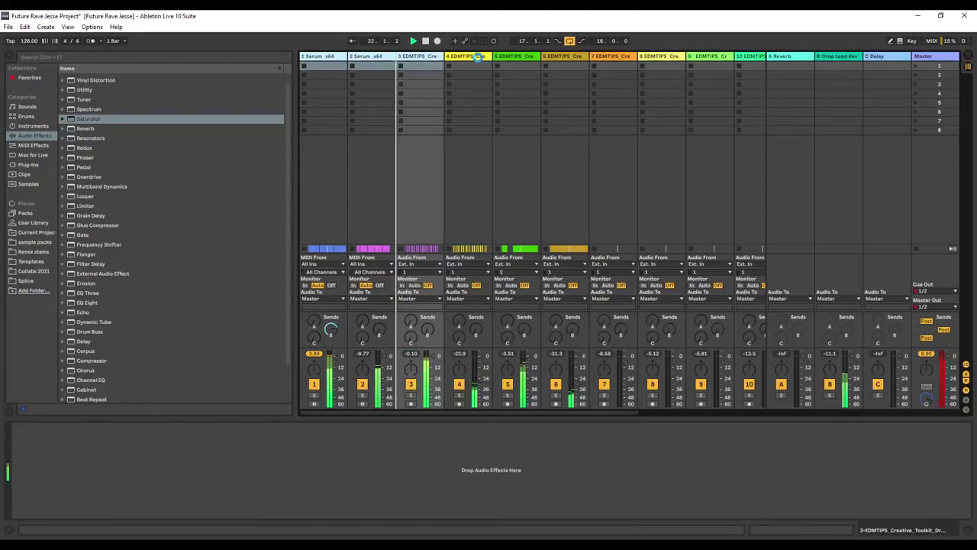
pyautogui.hotkey('ctrl', 'z')
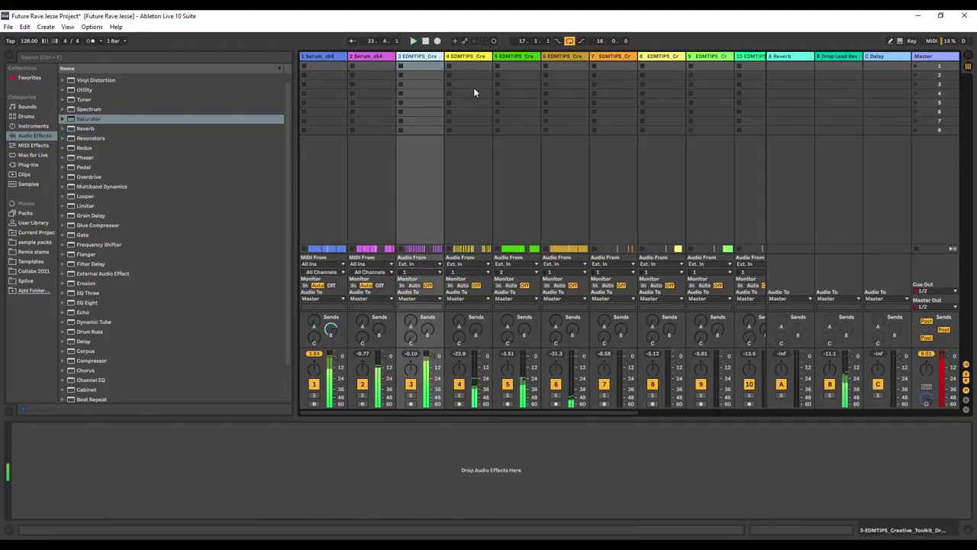
# Step: Play back the drop and lower the volumes of the first three tracks, with the second Serum track at -5.0 dB
pyautogui.click(340, 76)
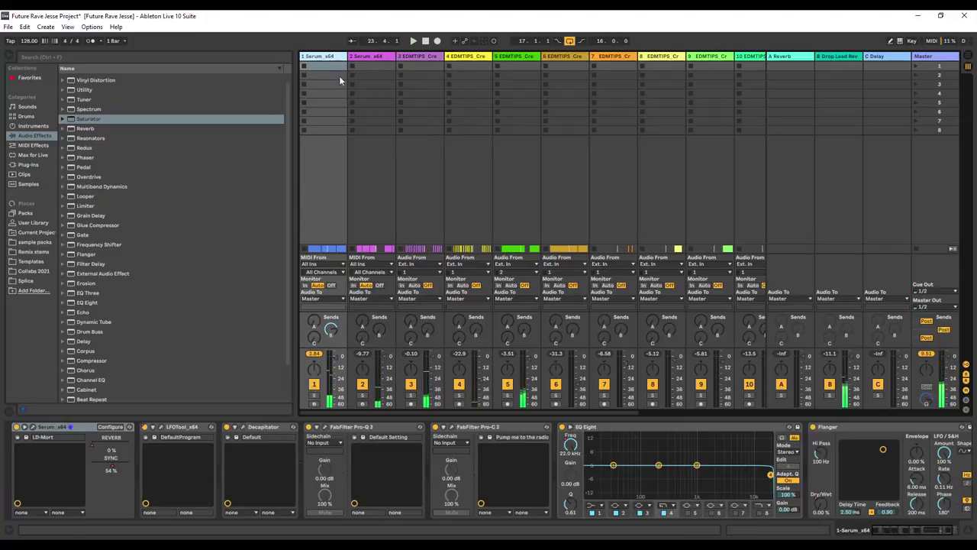
pyautogui.click(334, 358)
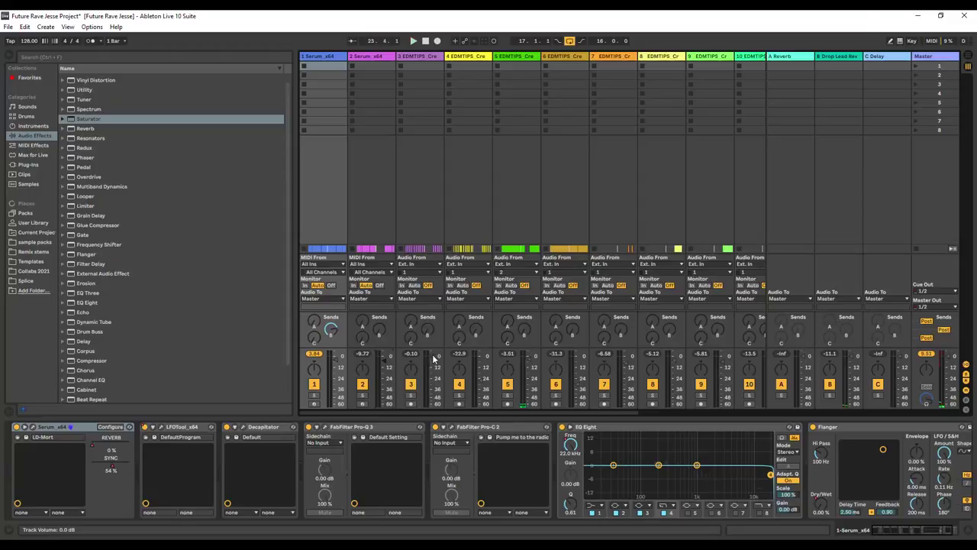
pyautogui.press('space')
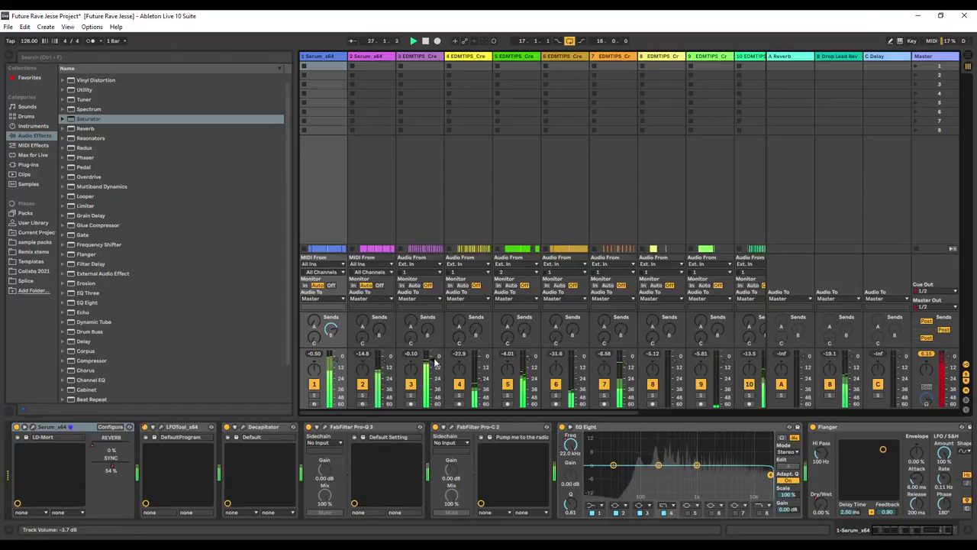
pyautogui.click(626, 365)
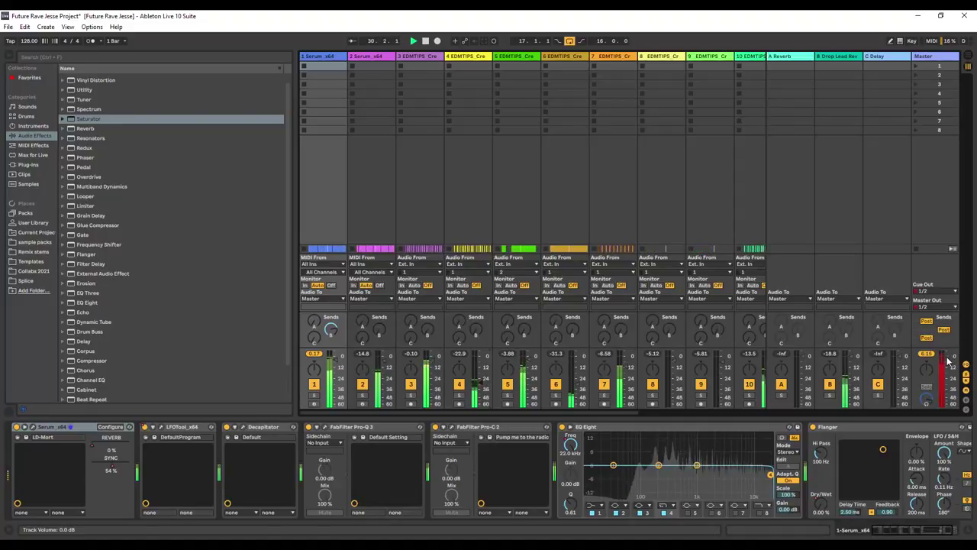
# Step: Lower the volumes of the remaining drum and effect tracks to reduce the master level, with track 8 at -7.5 dB
pyautogui.press('space')
pyautogui.moveTo(565, 414); pyautogui.dragTo(620, 414)
pyautogui.press('space')
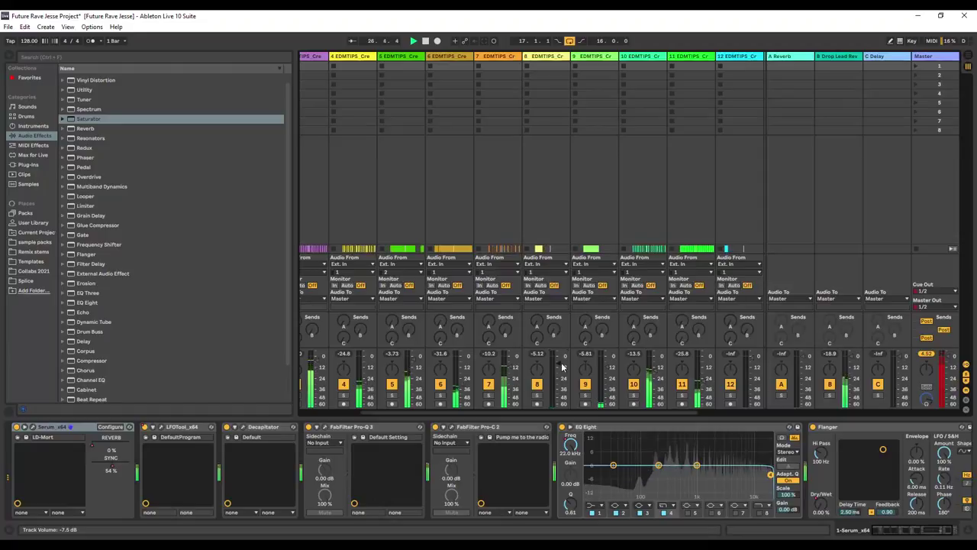
pyautogui.moveTo(672, 413); pyautogui.dragTo(607, 414)
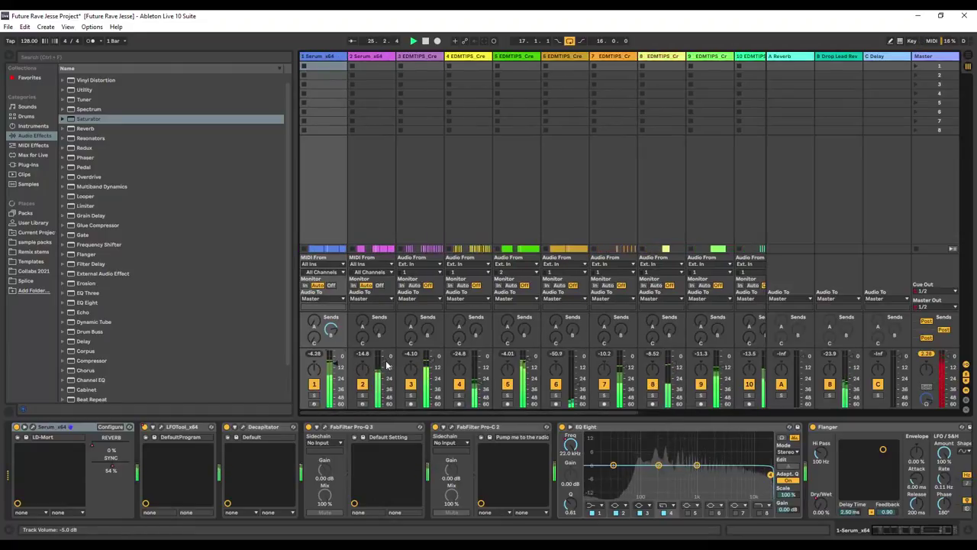
# Step: Set the first Serum track's volume to -7.0 dB and track 3's volume to -8.0 dB while playing the drop
pyautogui.moveTo(387, 361); pyautogui.dragTo(334, 368)
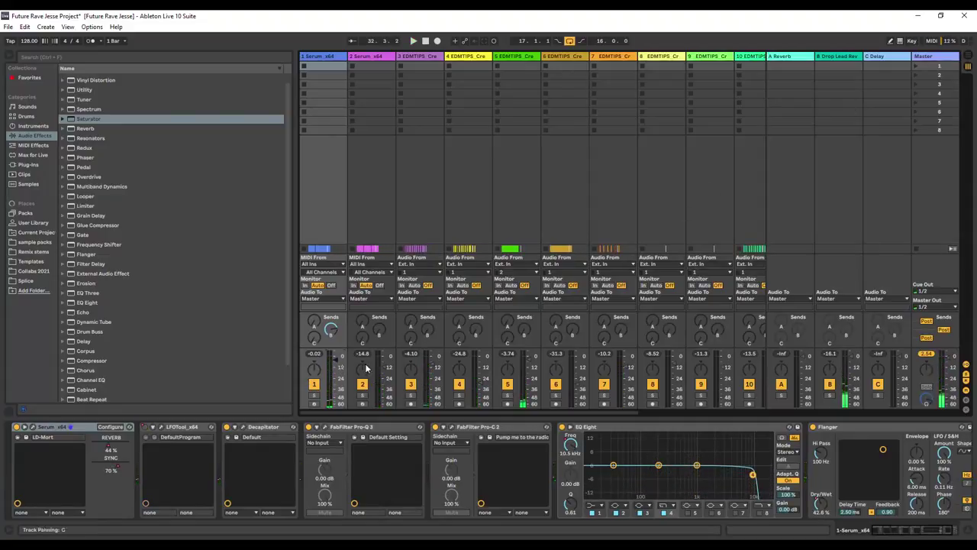
pyautogui.press('space')
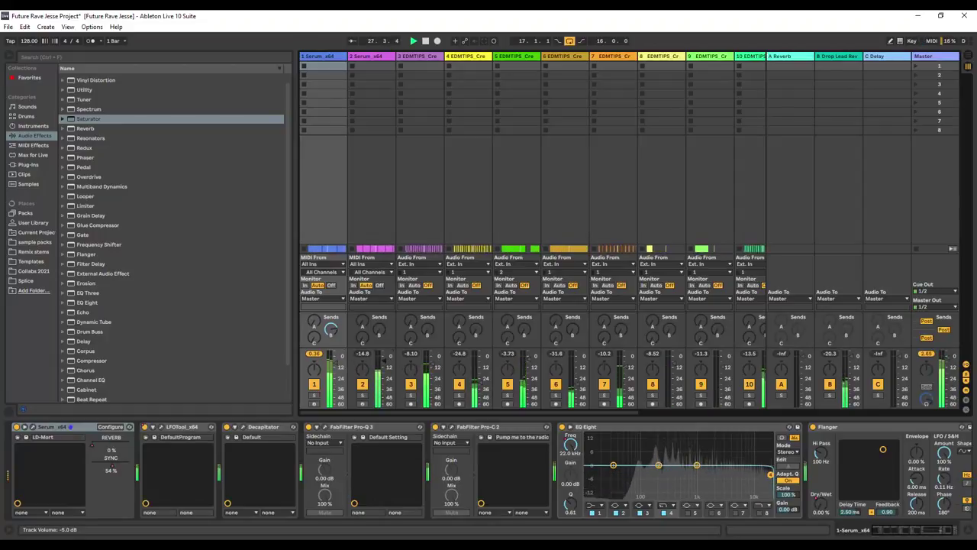
# Step: In Arrangement View, play back the drop and set track 10's volume to -18.0 dB and track 11's to -30.4 dB
pyautogui.press('Tab')
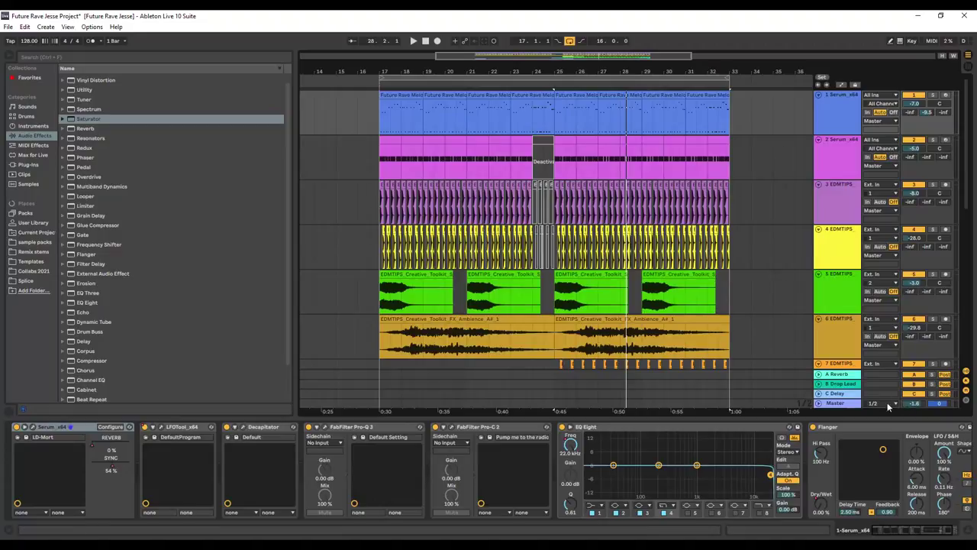
pyautogui.click(380, 81)
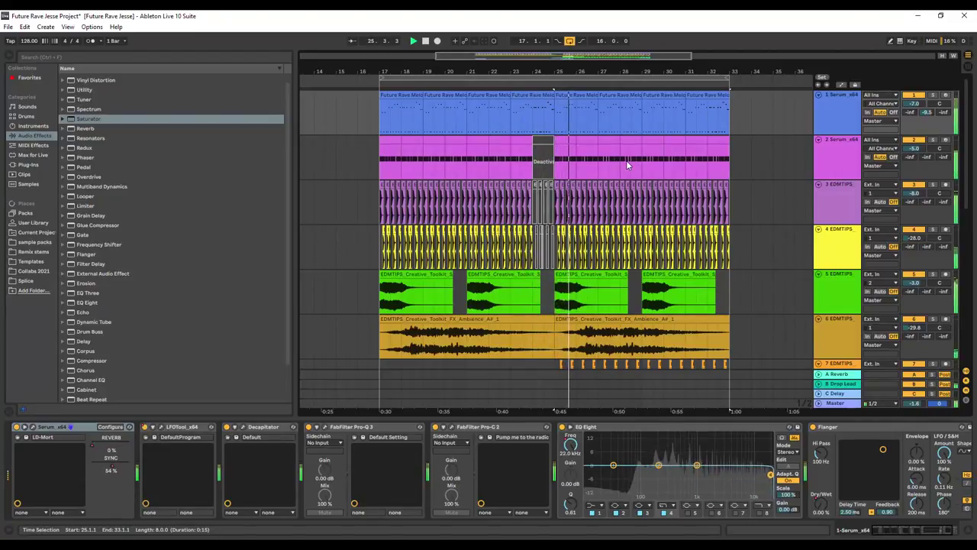
pyautogui.moveTo(759, 419); pyautogui.dragTo(762, 484)
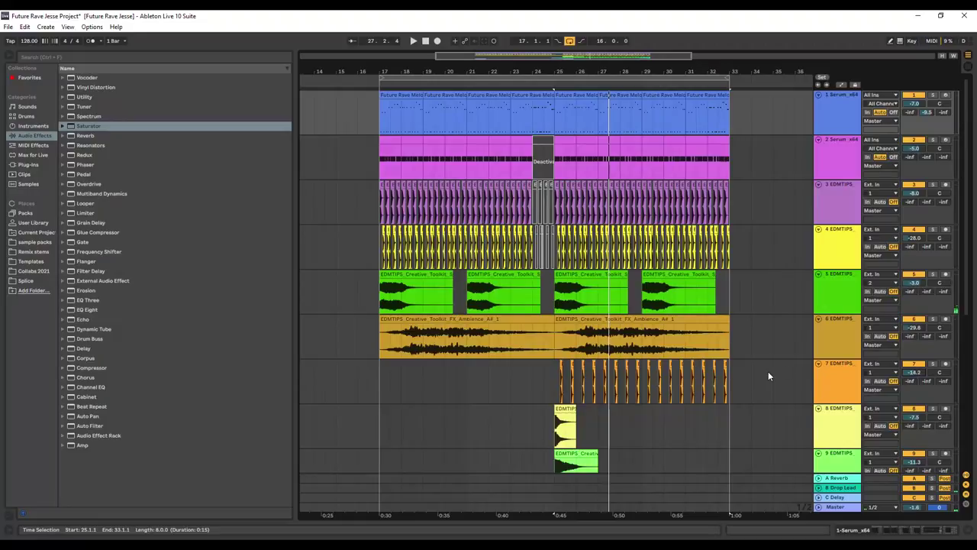
pyautogui.scroll(-3, 768, 371)
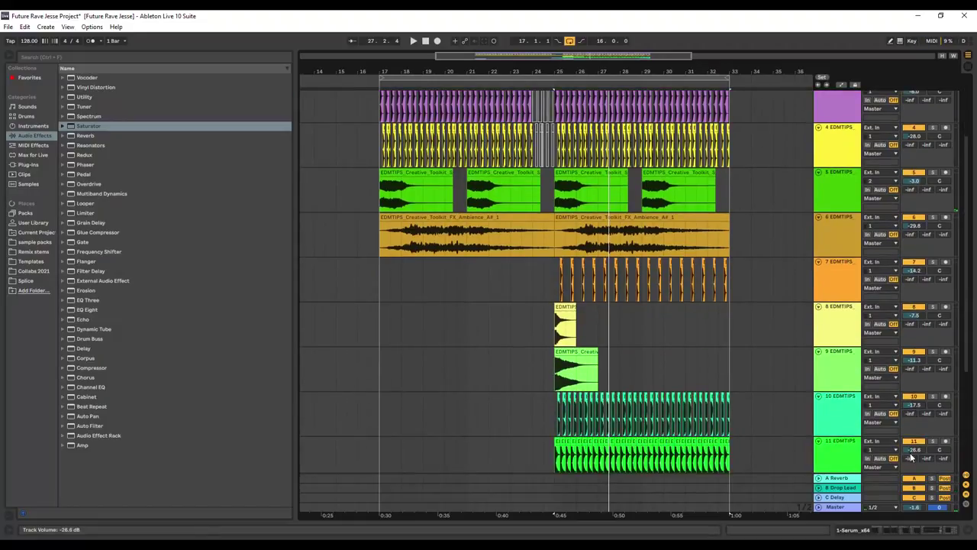
pyautogui.press('space')
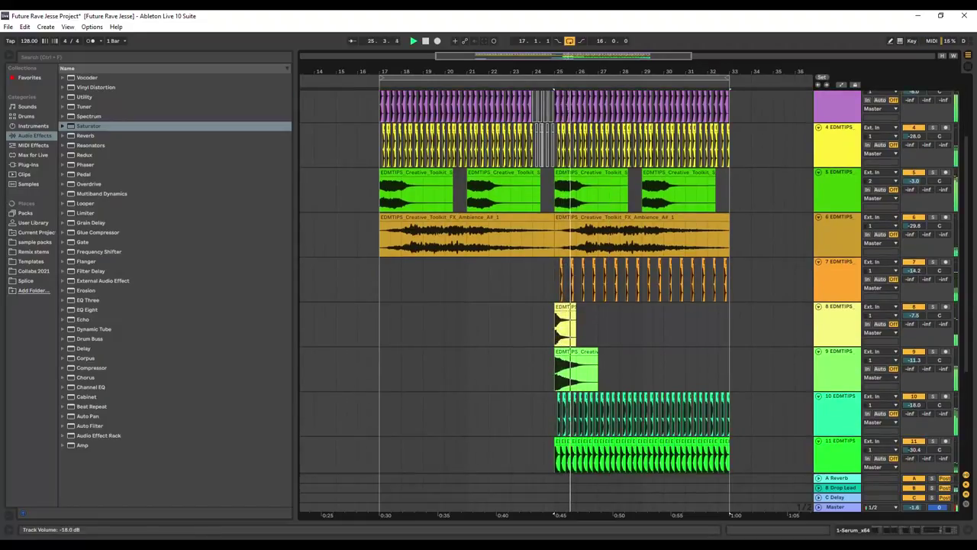
pyautogui.scroll(1, 825, 351)
pyautogui.scroll(2, 709, 252)
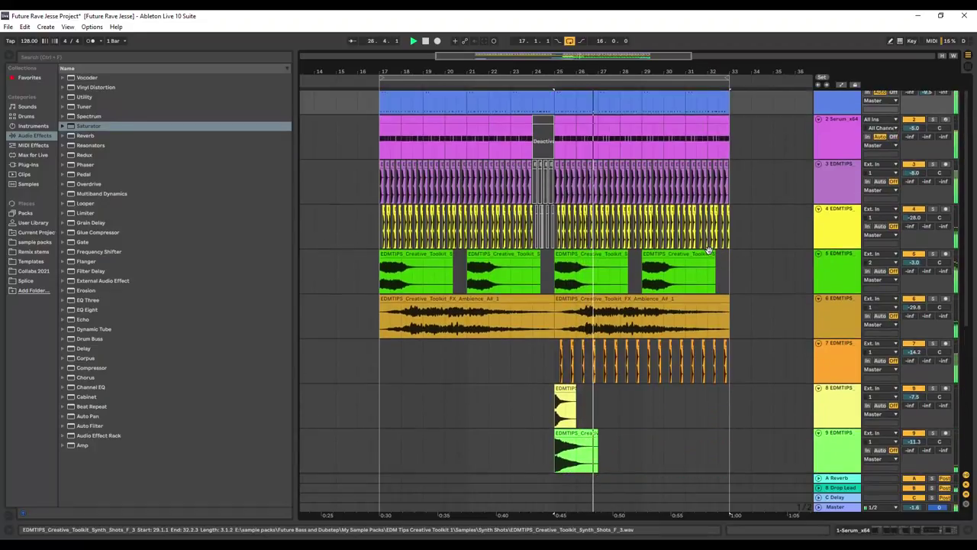
pyautogui.scroll(1, 709, 256)
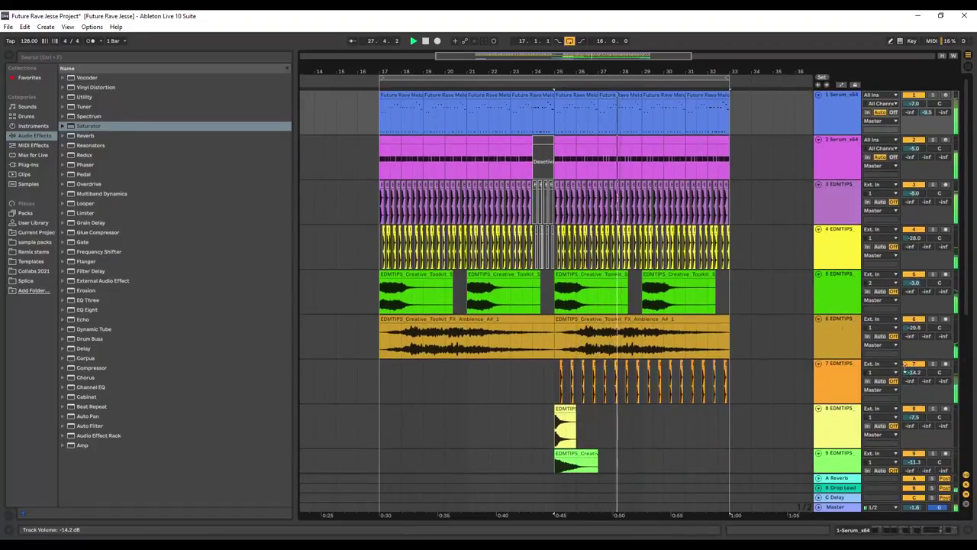
# Step: Find the Transient Master plug-in and insert it between FabFilter Pro-Q 3 and Pro-C 2 on the first Serum track
pyautogui.doubleClick(837, 104)
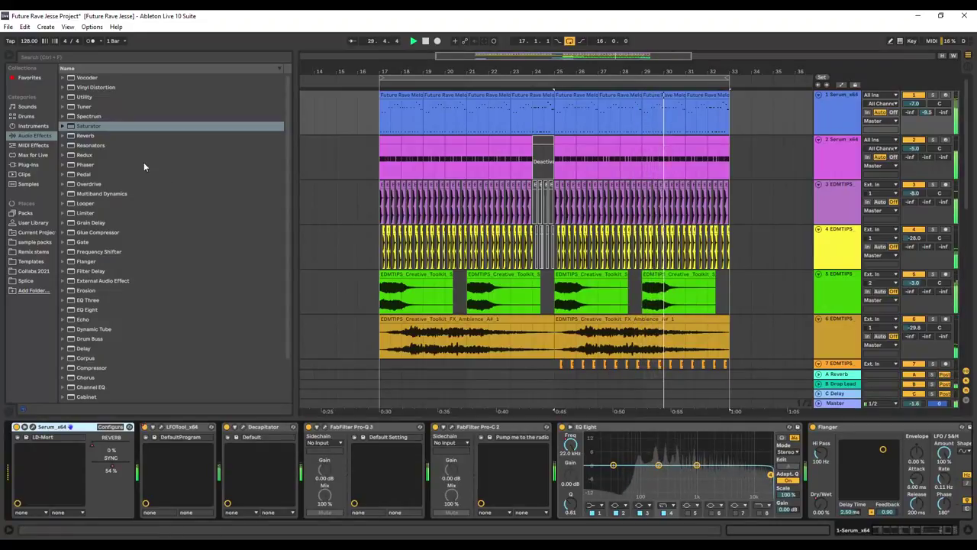
pyautogui.click(30, 164)
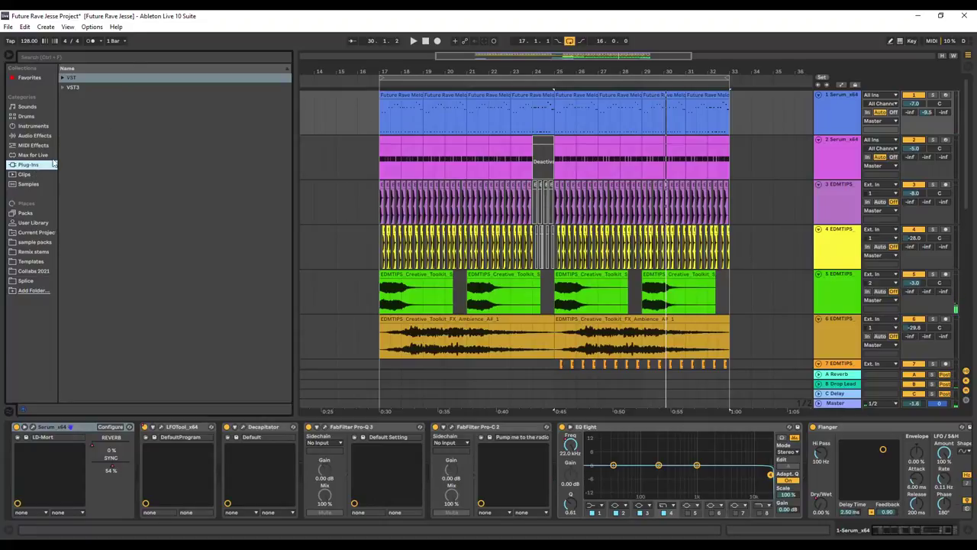
pyautogui.click(113, 58)
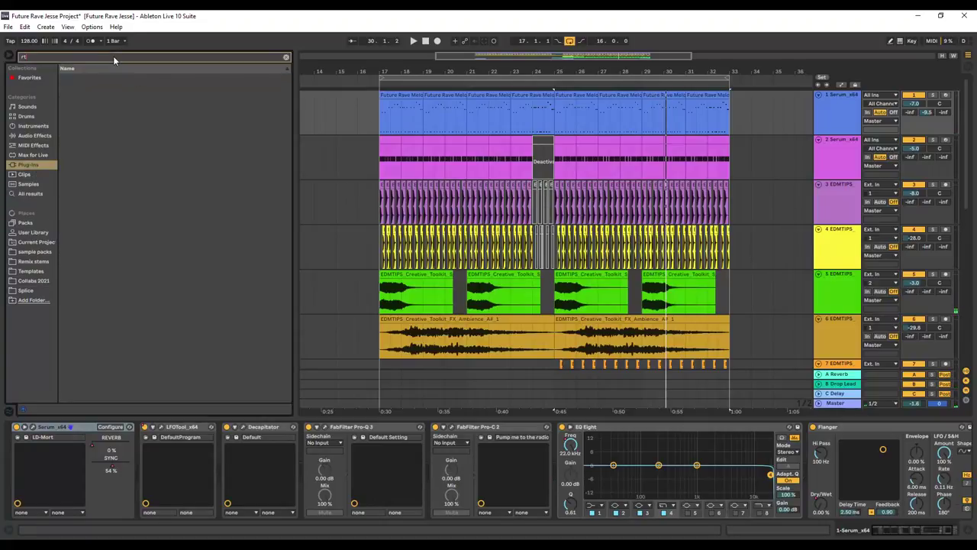
pyautogui.write('tran')
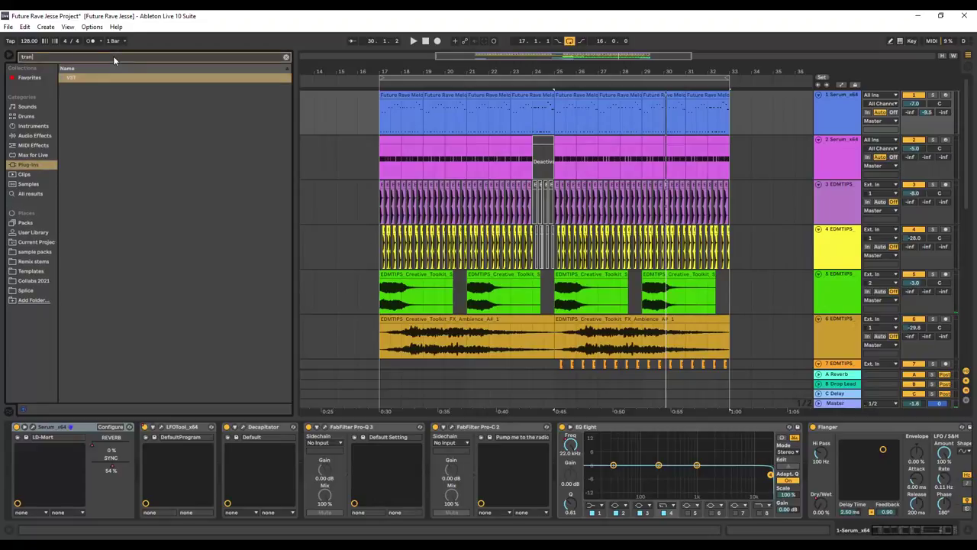
pyautogui.click(170, 78)
pyautogui.click(145, 88)
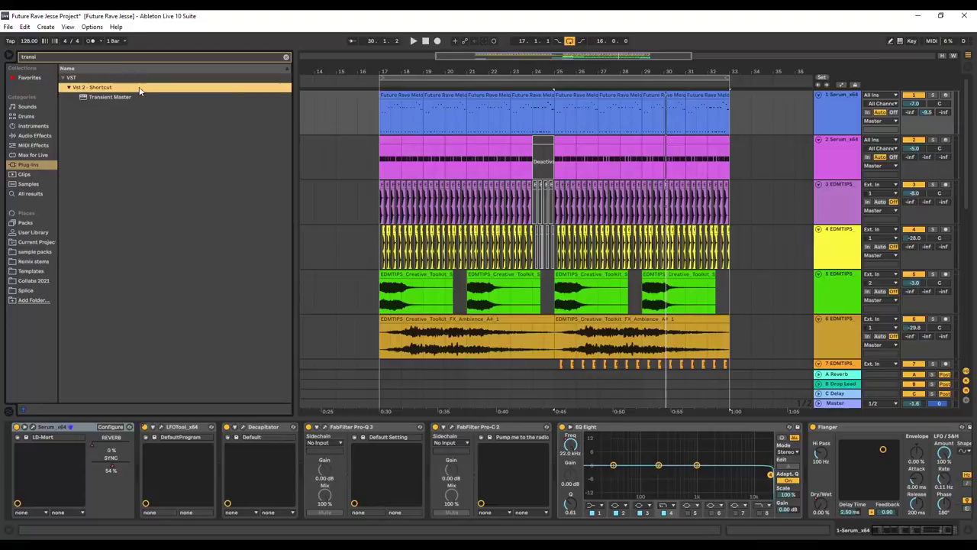
pyautogui.click(129, 98)
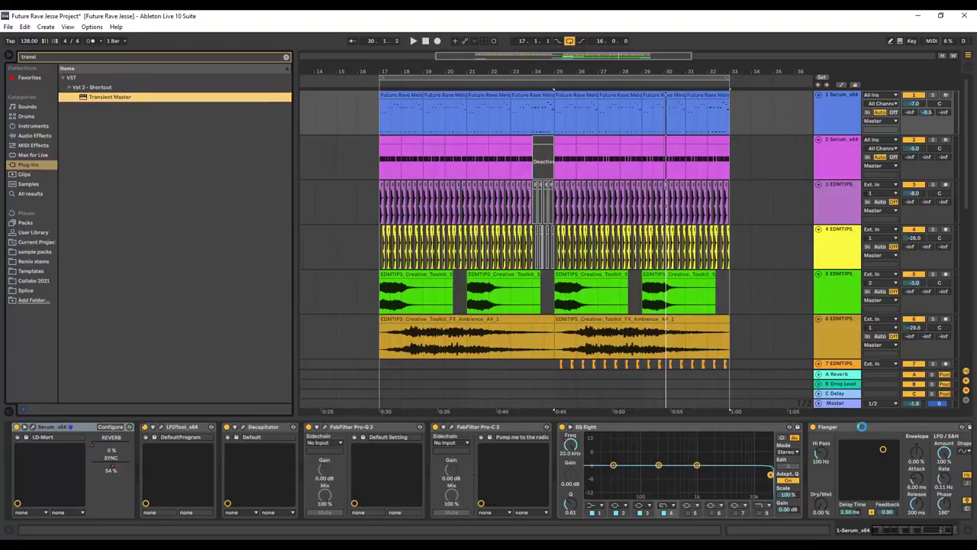
pyautogui.moveTo(936, 432)
pyautogui.mouseDown()
pyautogui.moveTo(196, 412)
pyautogui.moveTo(217, 433)
pyautogui.moveTo(343, 446)
pyautogui.mouseUp()
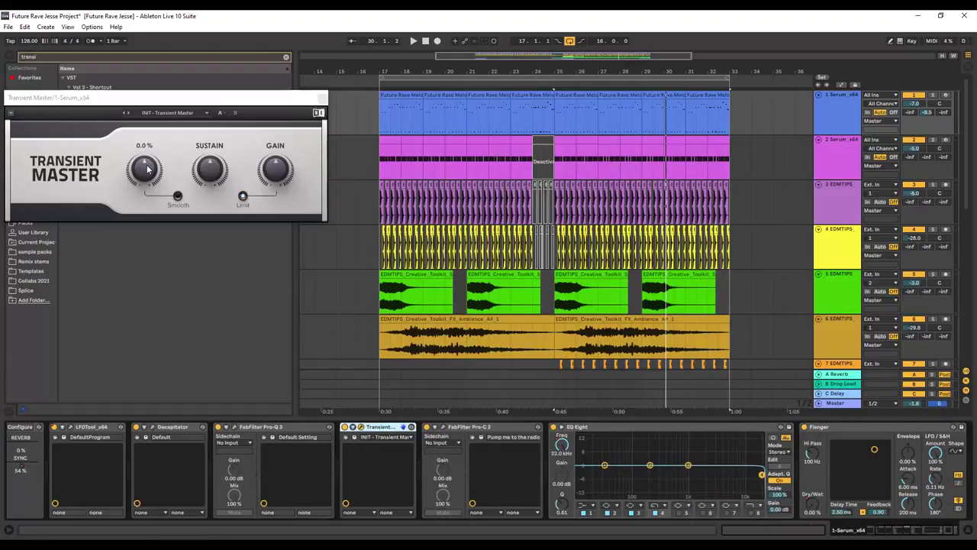
# Step: Raise Transient Master's attack, compare the lead with the plug-in bypassed and enabled during playback, and close its window
pyautogui.moveTo(146, 165)
pyautogui.mouseDown()
pyautogui.moveTo(147, 101)
pyautogui.moveTo(146, 155)
pyautogui.mouseUp()
pyautogui.press('space')
pyautogui.click(346, 428)
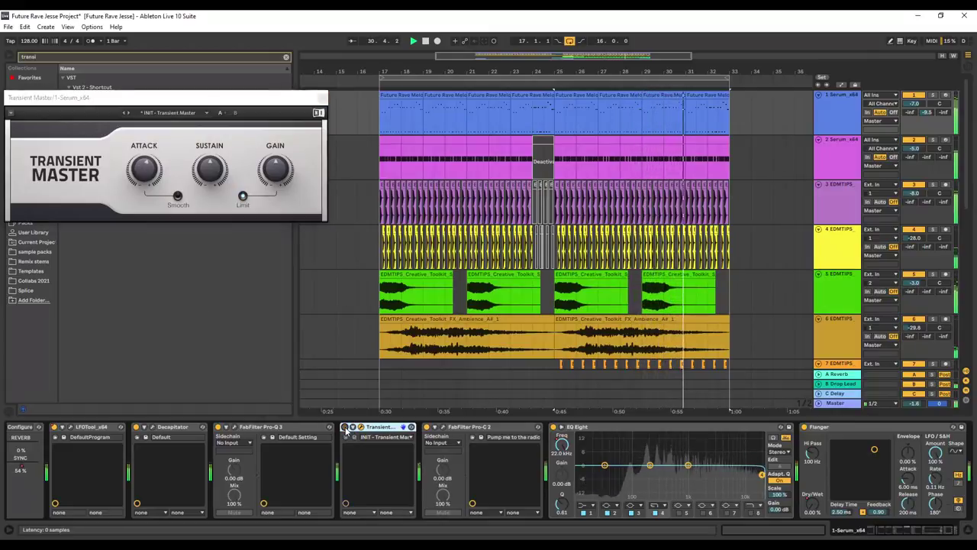
pyautogui.click(346, 427)
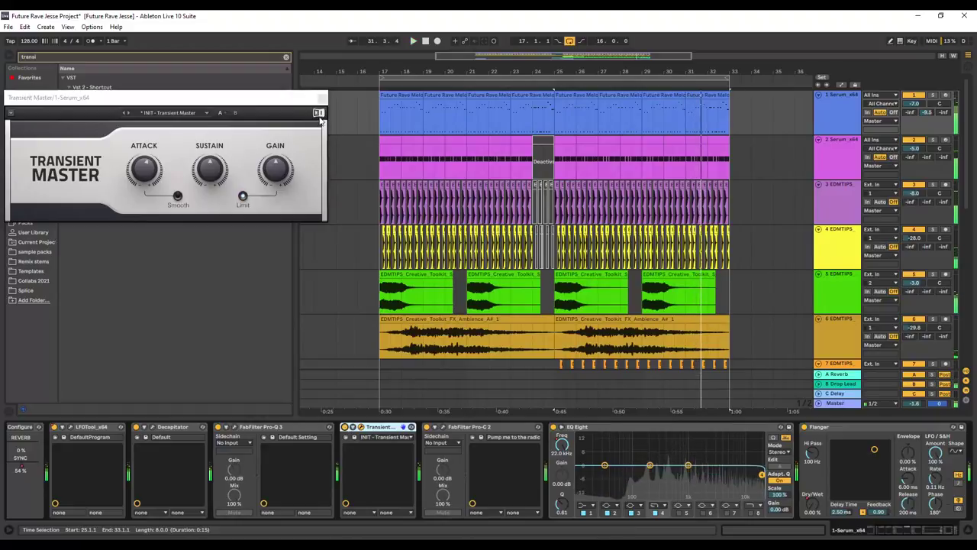
pyautogui.click(322, 99)
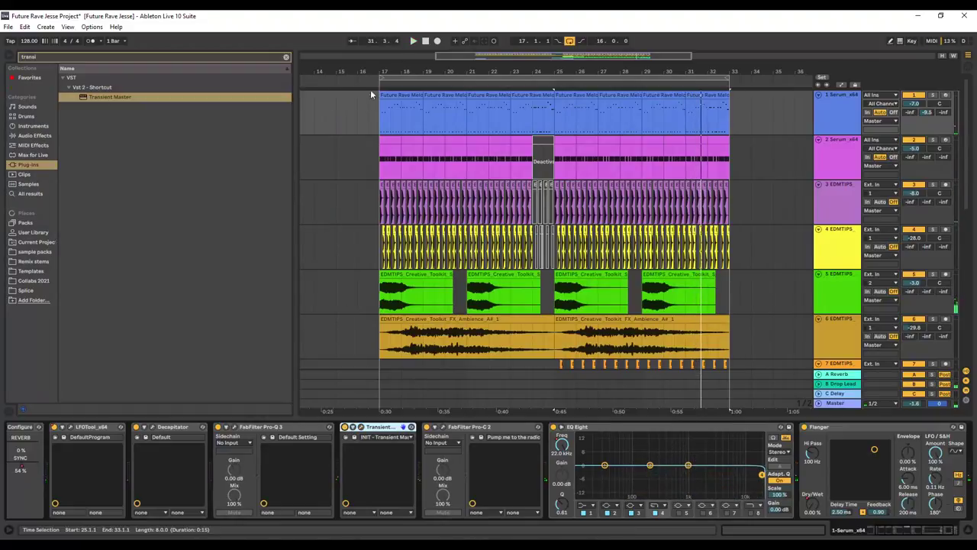
# Step: Clear the plug-in search, hide the device chain and paste a copy of the first melody clip at bar 1 on the first Serum track
pyautogui.click(285, 56)
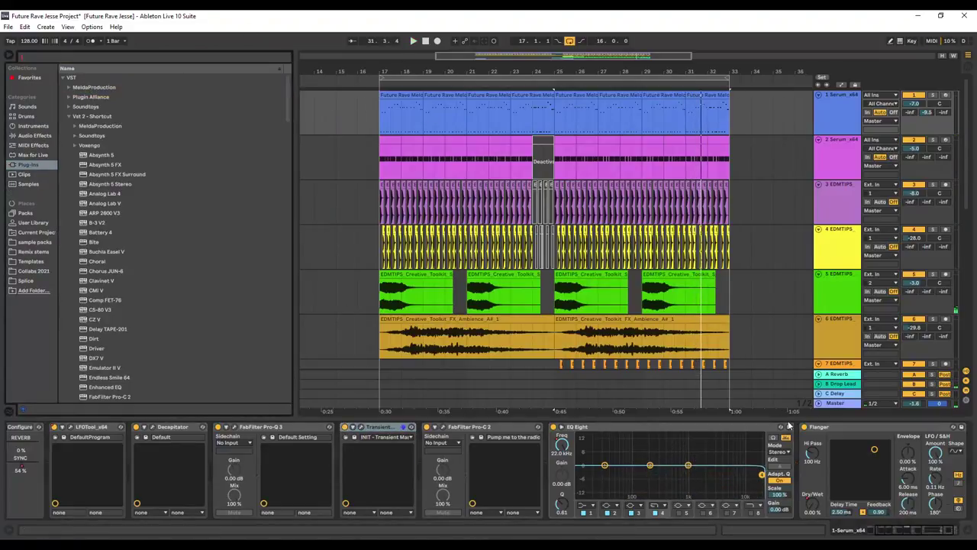
pyautogui.click(968, 530)
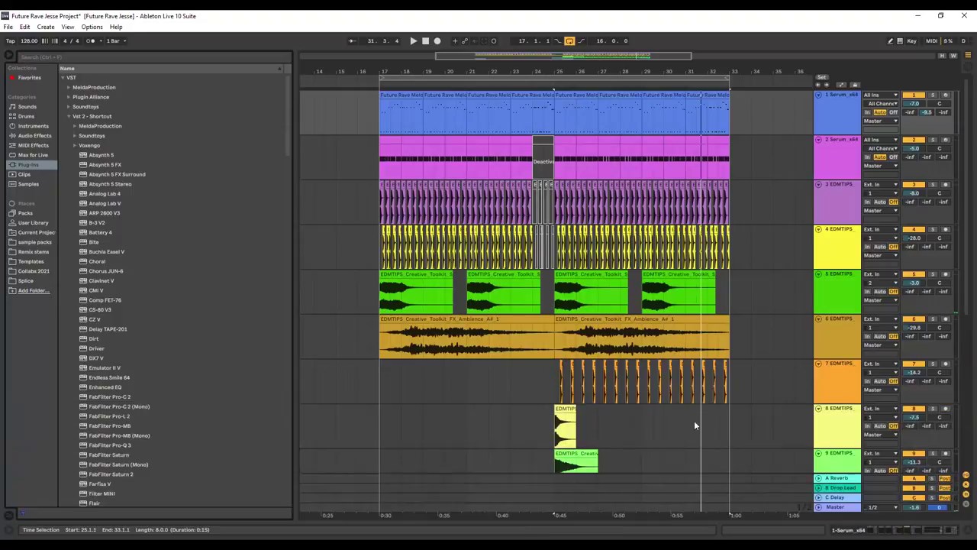
pyautogui.moveTo(436, 57); pyautogui.dragTo(252, 82)
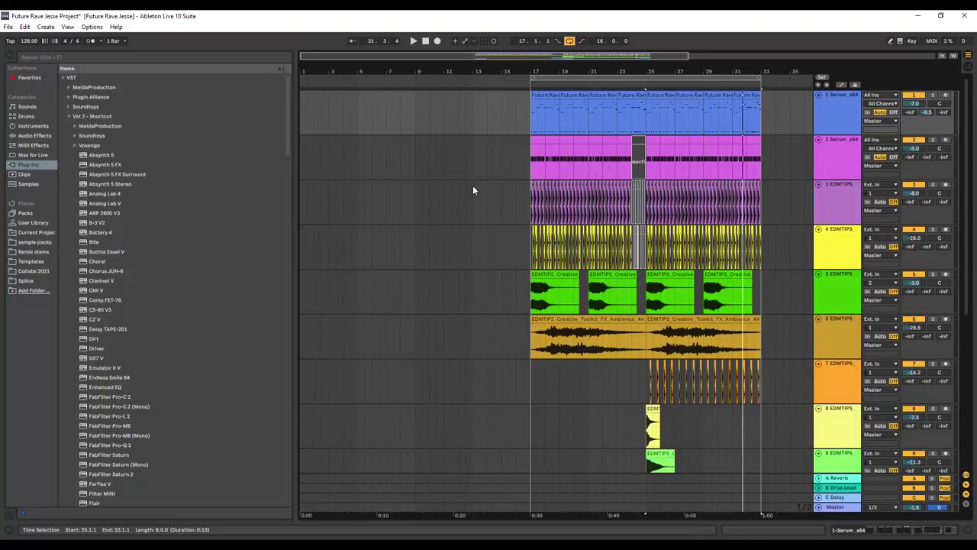
pyautogui.rightClick(554, 96)
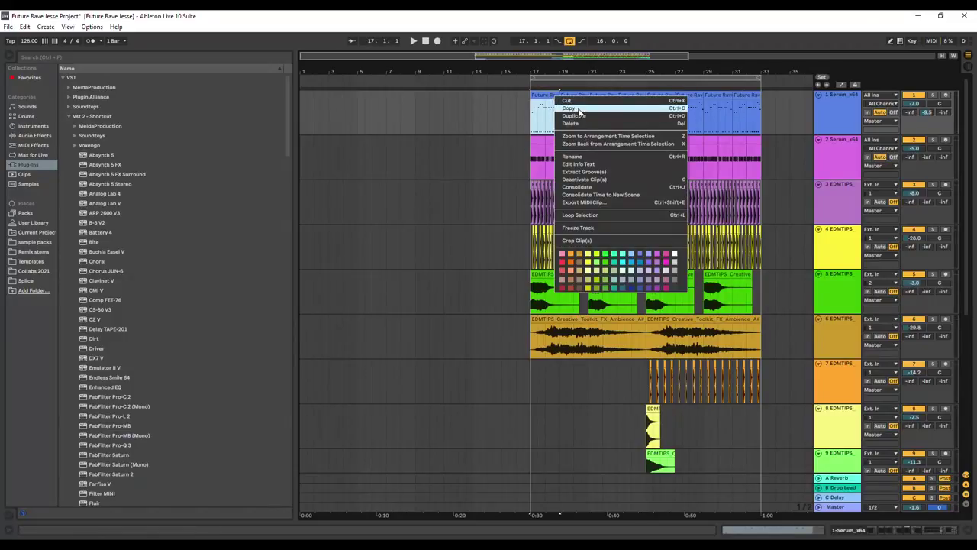
pyautogui.click(356, 114)
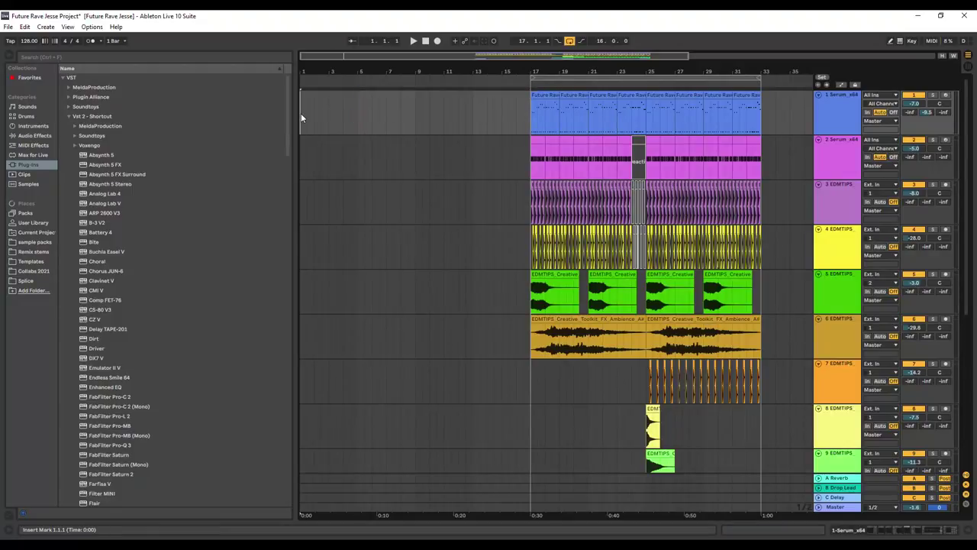
pyautogui.rightClick(301, 116)
pyautogui.click(329, 119)
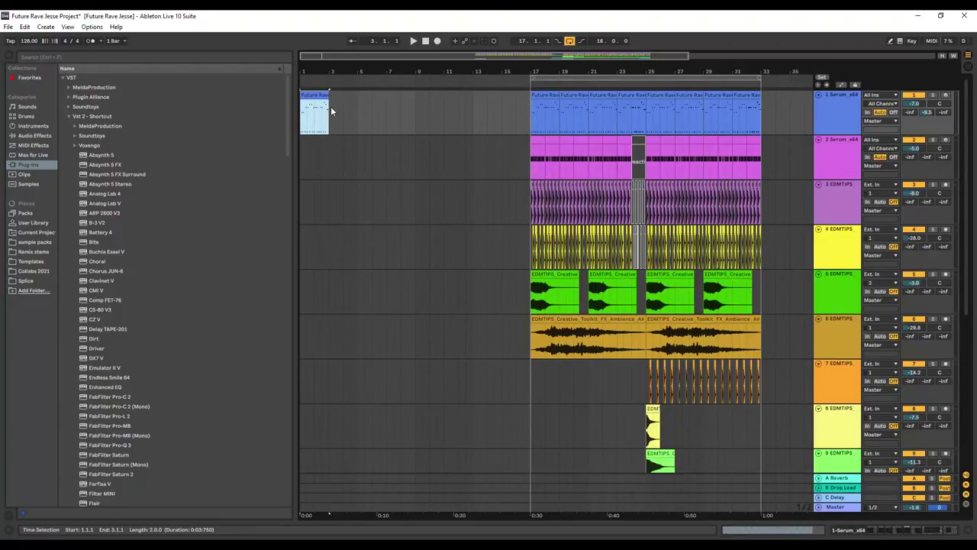
# Step: Duplicate the bar 1 melody clip repeatedly up to bar 17 and shorten the last copy so it ends at bar 16
pyautogui.rightClick(330, 112)
pyautogui.press('Escape')
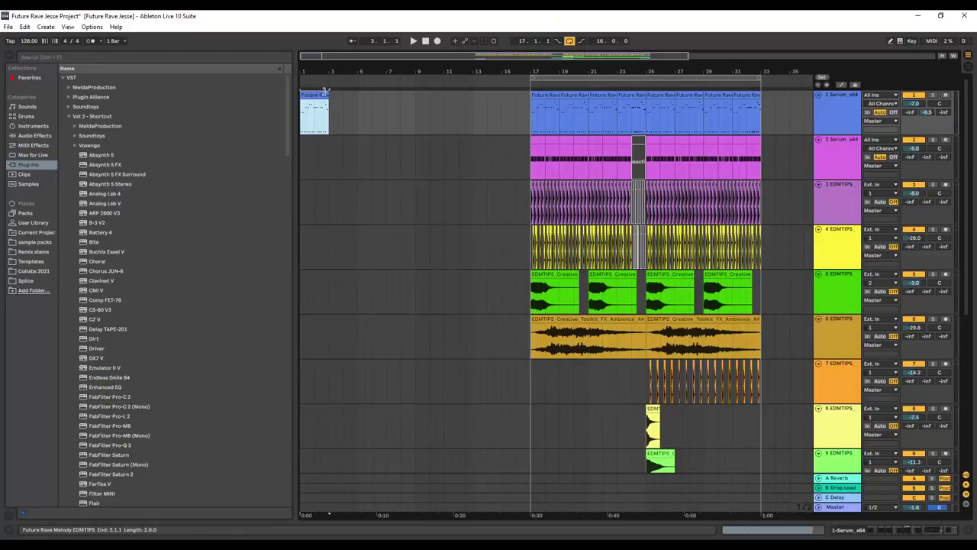
pyautogui.hotkey('ctrl', 'd')
pyautogui.hotkey('ctrl', 'd')
pyautogui.hotkey('ctrl', 'd')
pyautogui.hotkey('ctrl', 'd')
pyautogui.hotkey('ctrl', 'd')
pyautogui.hotkey('ctrl', 'd')
pyautogui.hotkey('ctrl', 'd')
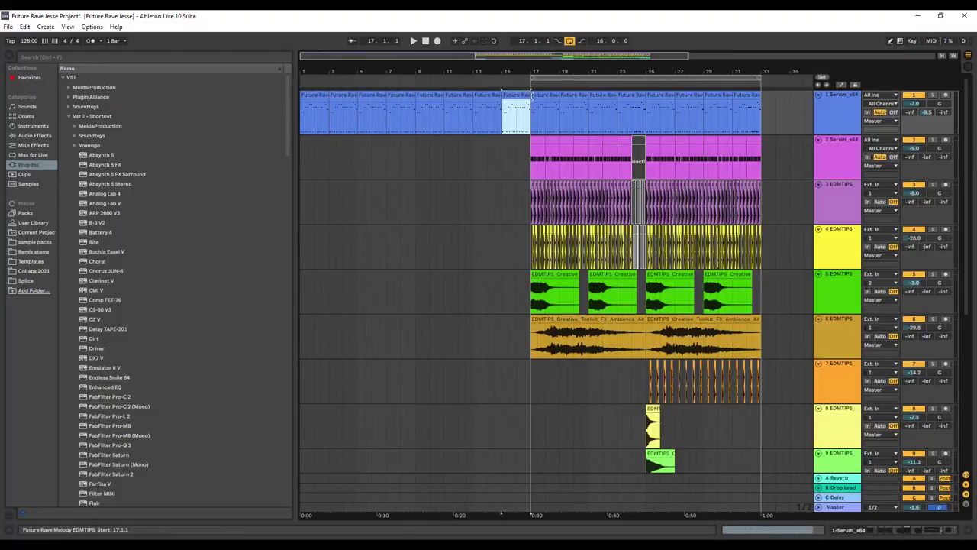
pyautogui.moveTo(529, 92); pyautogui.dragTo(516, 93)
# Step: Automate LFOTool's Device On to off for the first Serum track's melody before bar 17, checking the melody and drop by playback
pyautogui.click(301, 85)
pyautogui.scroll(-1, 528, 230)
pyautogui.press('a')
pyautogui.scroll(1, 529, 229)
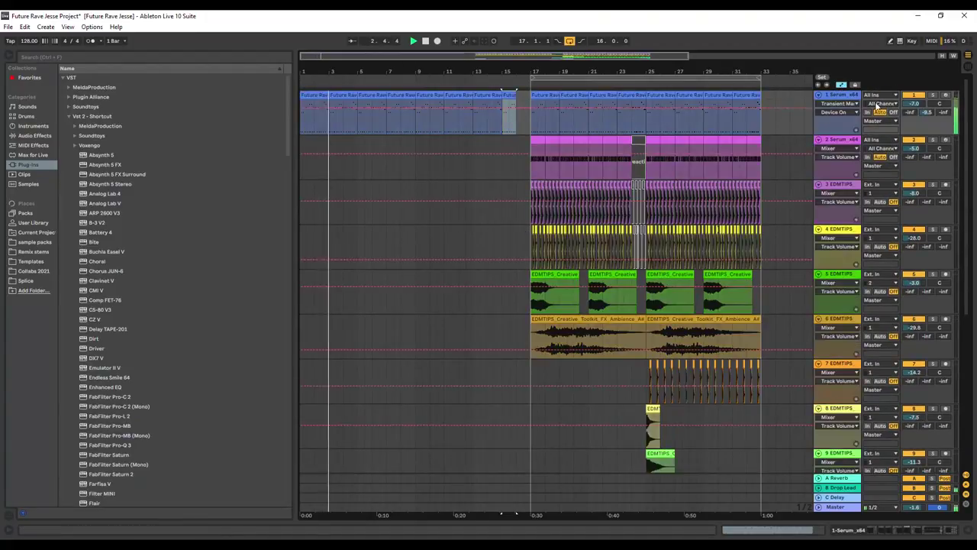
pyautogui.click(839, 105)
pyautogui.click(840, 124)
pyautogui.press('space')
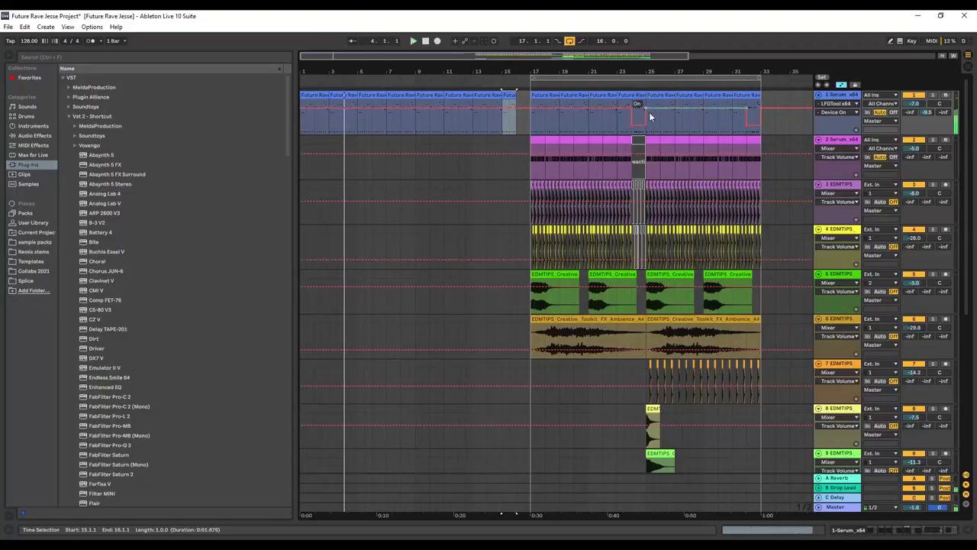
pyautogui.click(524, 109)
pyautogui.press('space')
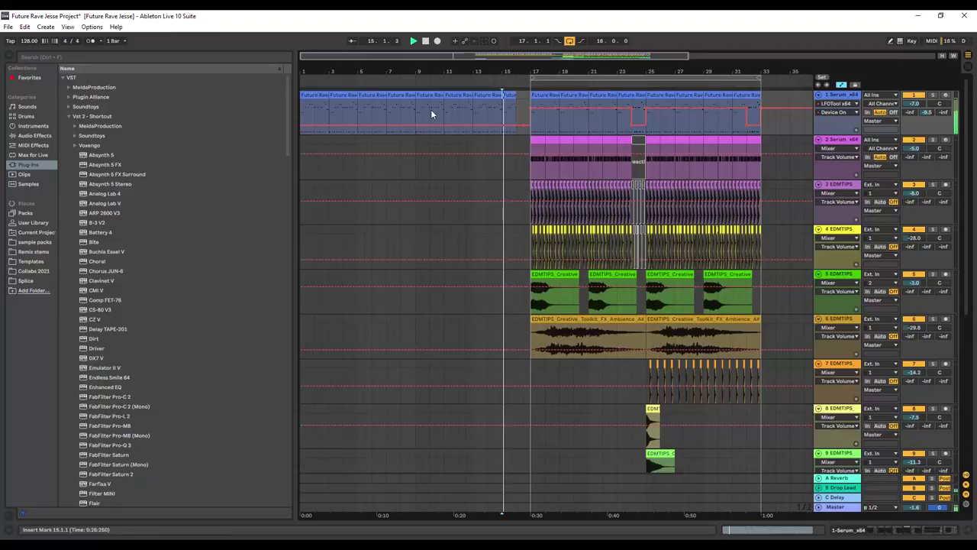
pyautogui.click(530, 85)
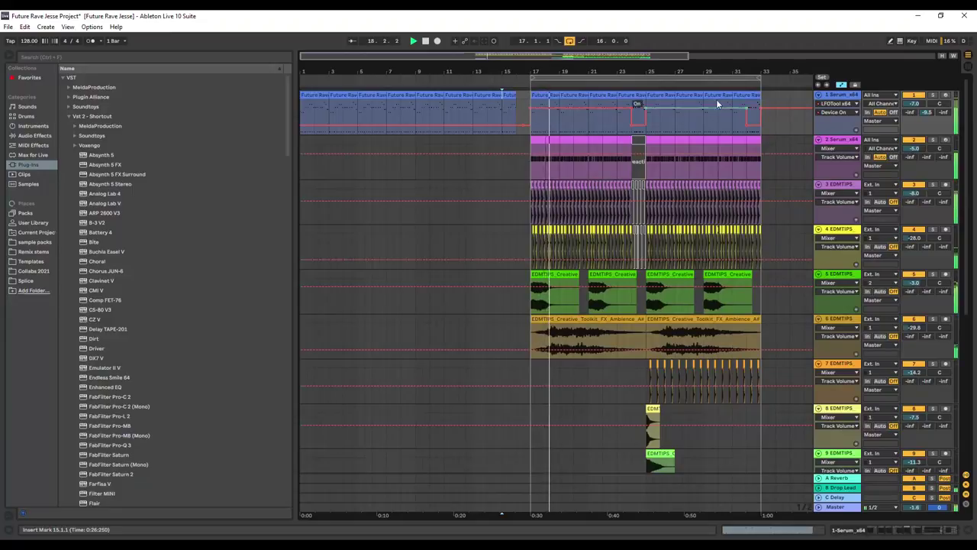
pyautogui.click(842, 85)
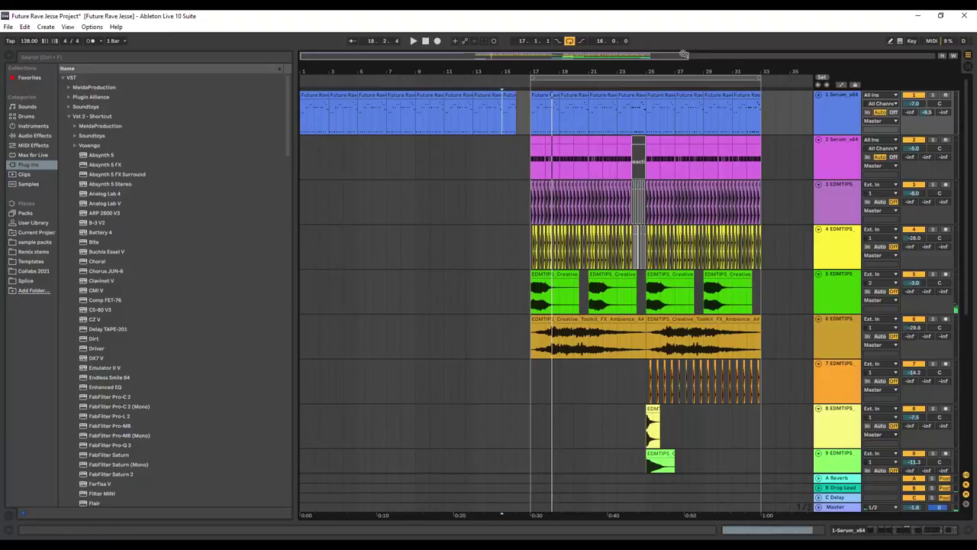
# Step: Add a new audio track and a new MIDI track above the first Serum track, with the MIDI track topmost
pyautogui.moveTo(686, 57); pyautogui.dragTo(643, 58)
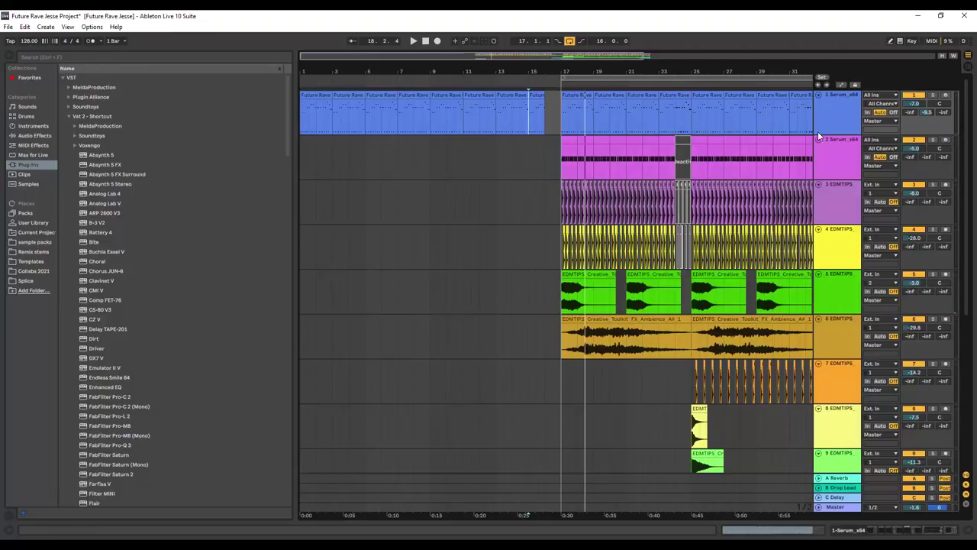
pyautogui.scroll(-2, 771, 334)
pyautogui.scroll(2, 774, 333)
pyautogui.rightClick(843, 101)
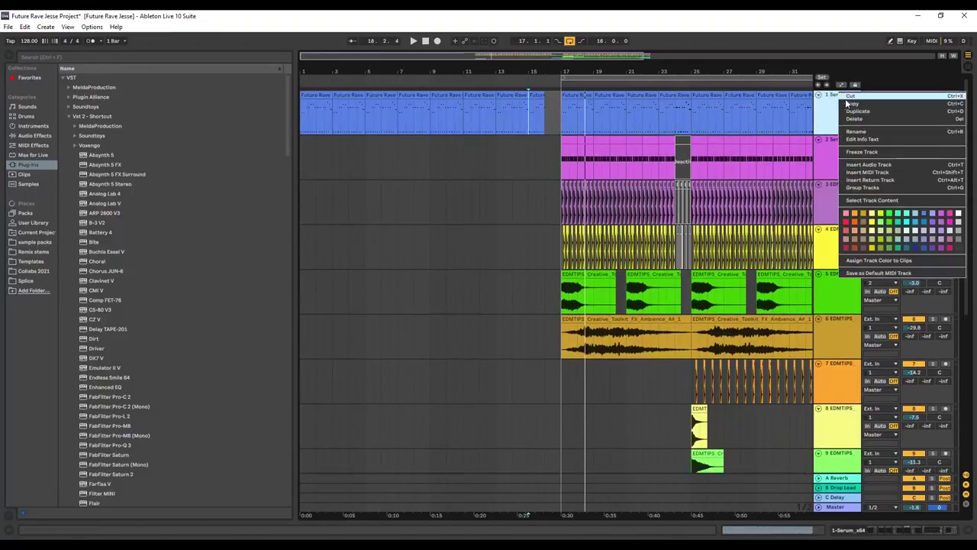
pyautogui.click(876, 166)
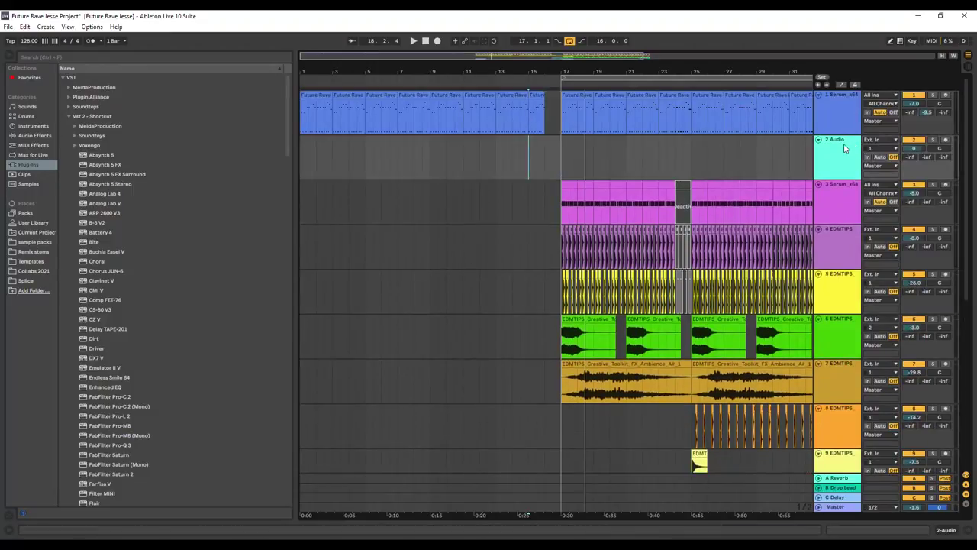
pyautogui.hotkey('ctrl', 't')
pyautogui.rightClick(834, 116)
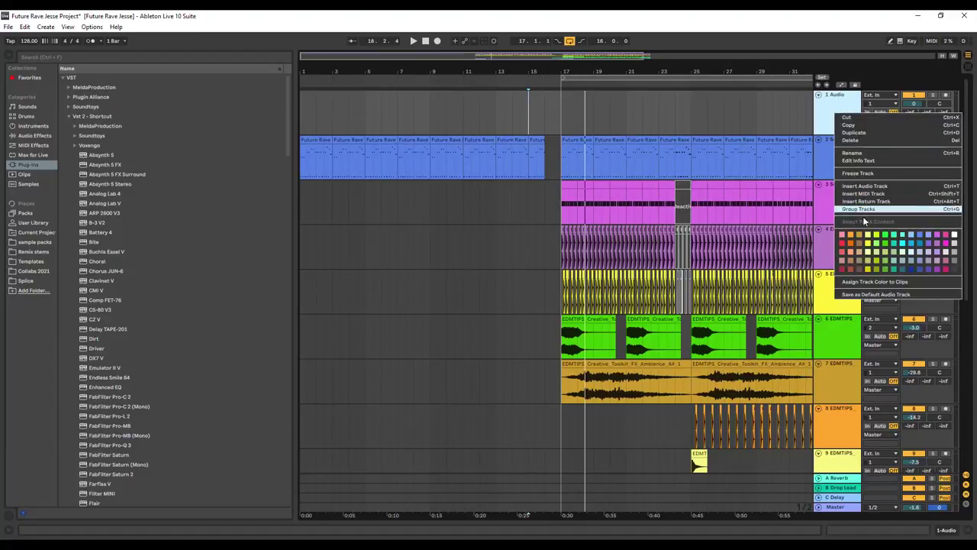
pyautogui.click(870, 195)
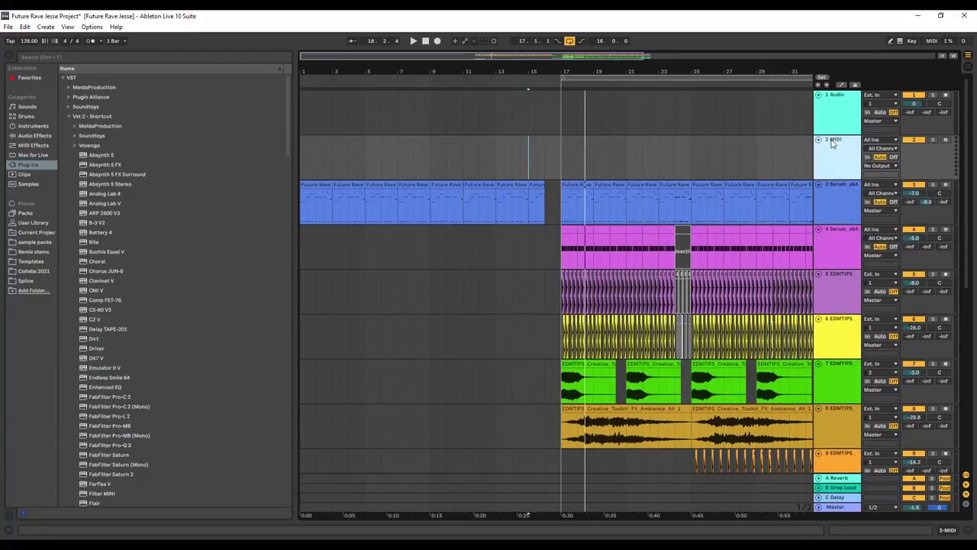
pyautogui.click(835, 105)
pyautogui.moveTo(834, 105); pyautogui.dragTo(717, 135)
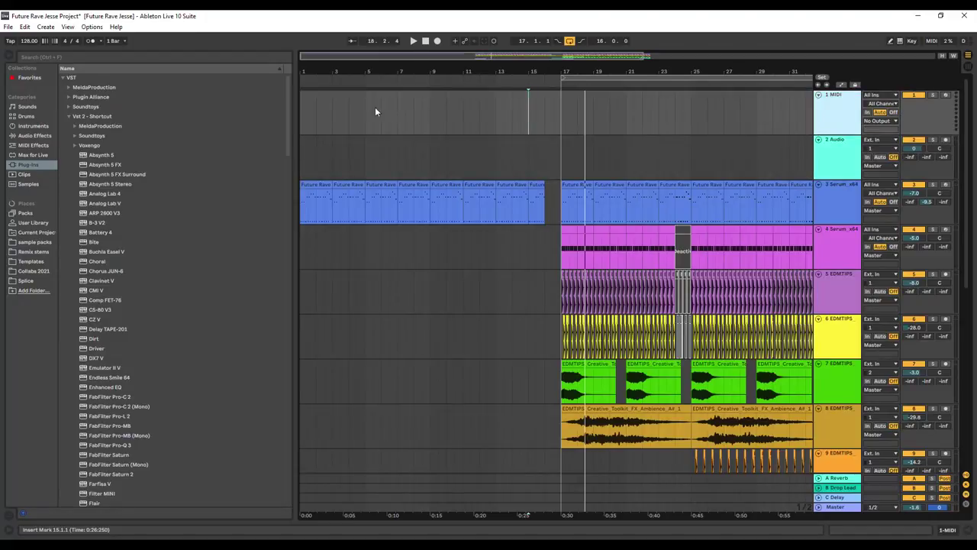
# Step: Find the Serum_x64 plug-in and load it on the new MIDI track
pyautogui.click(301, 107)
pyautogui.rightClick(301, 107)
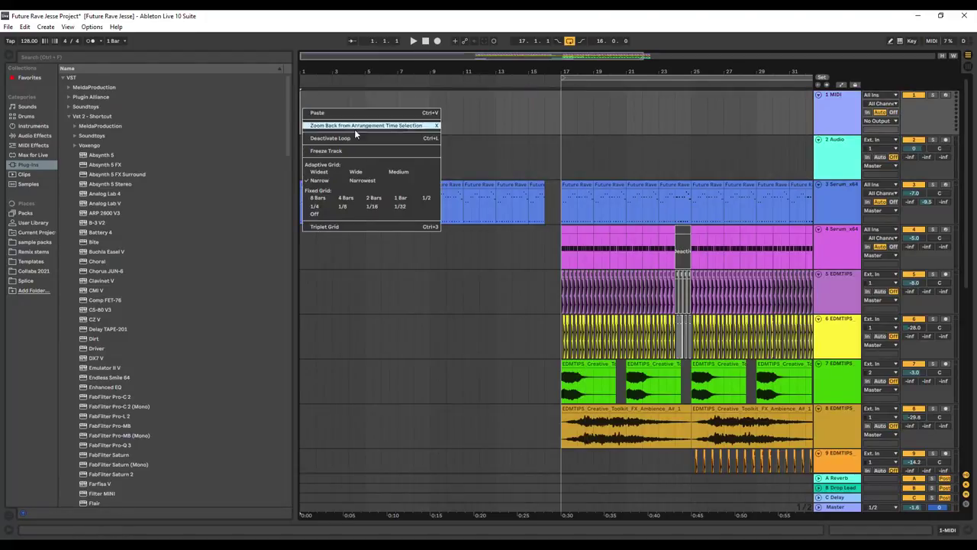
pyautogui.click(828, 98)
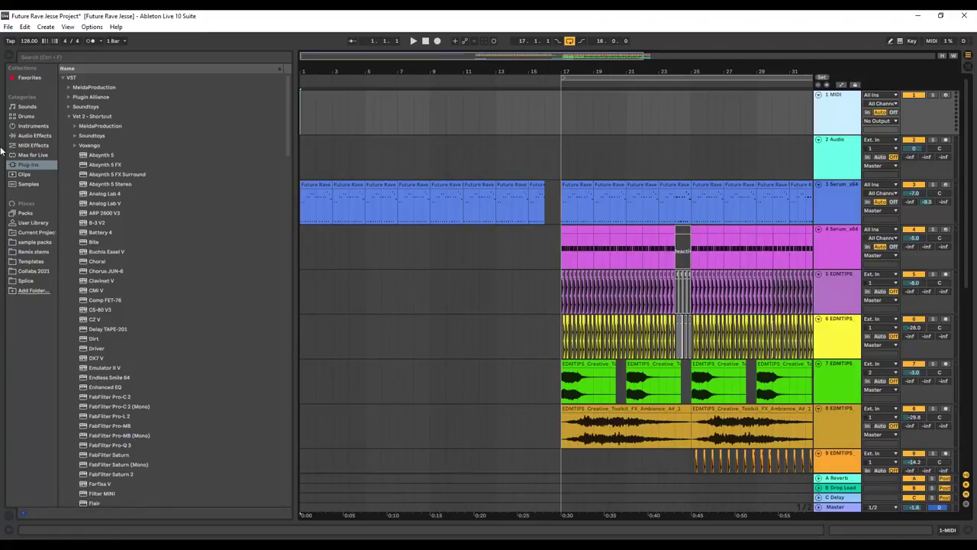
pyautogui.click(81, 52)
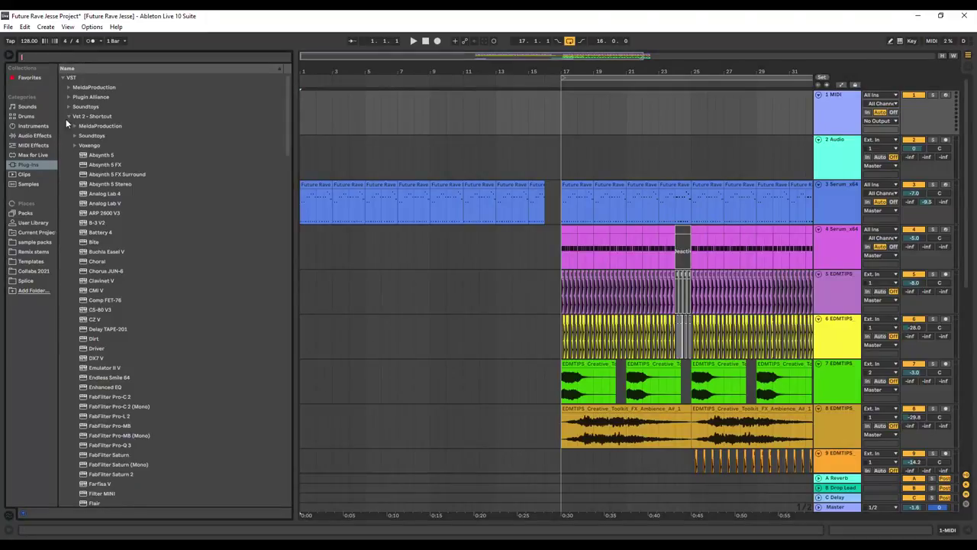
pyautogui.write('seru')
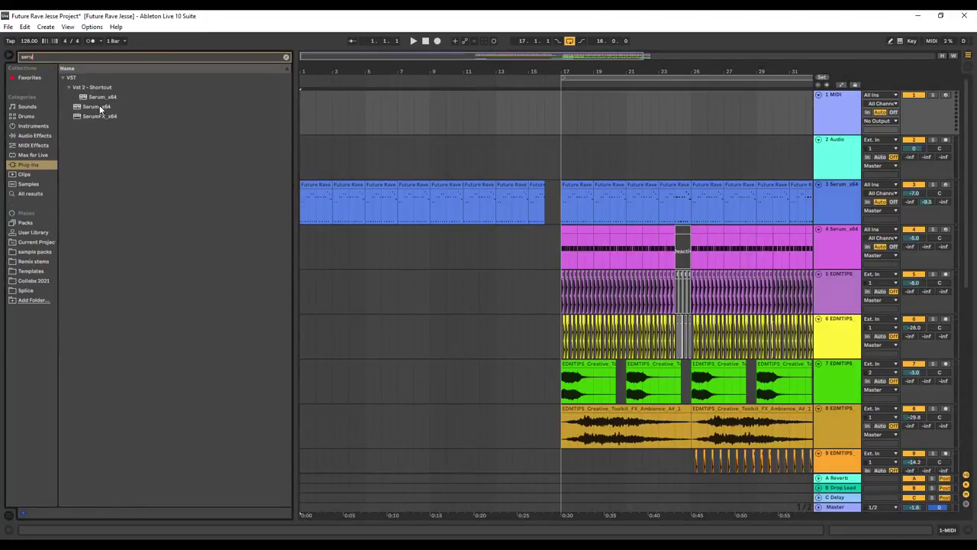
pyautogui.doubleClick(99, 108)
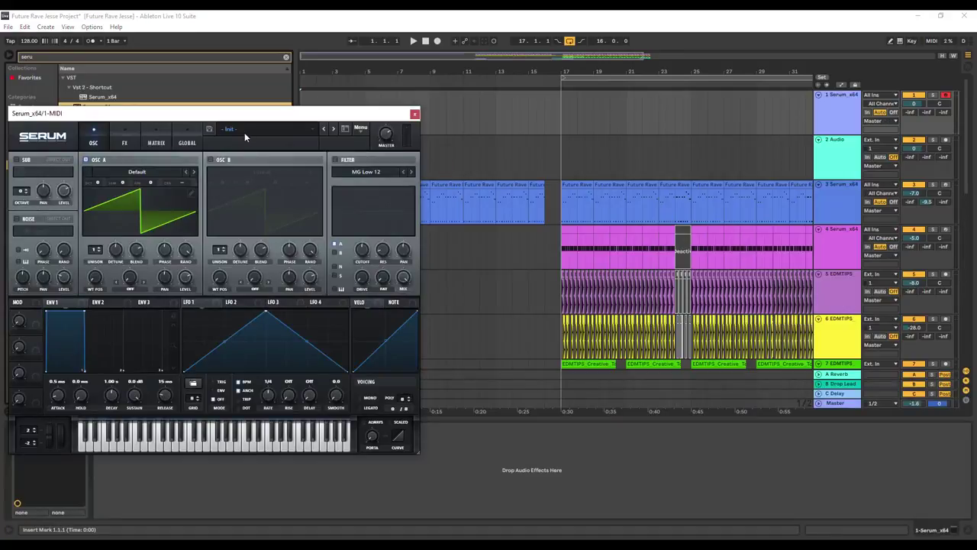
# Step: Try the BA-Crash preset from the Presets for Serum folder and move the Serum window clear of the new track
pyautogui.click(245, 136)
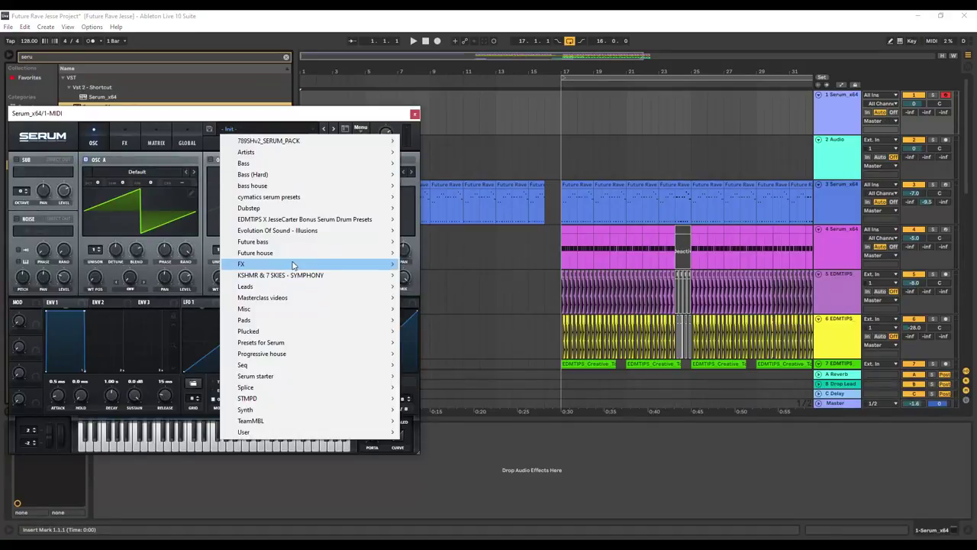
pyautogui.moveTo(294, 244)
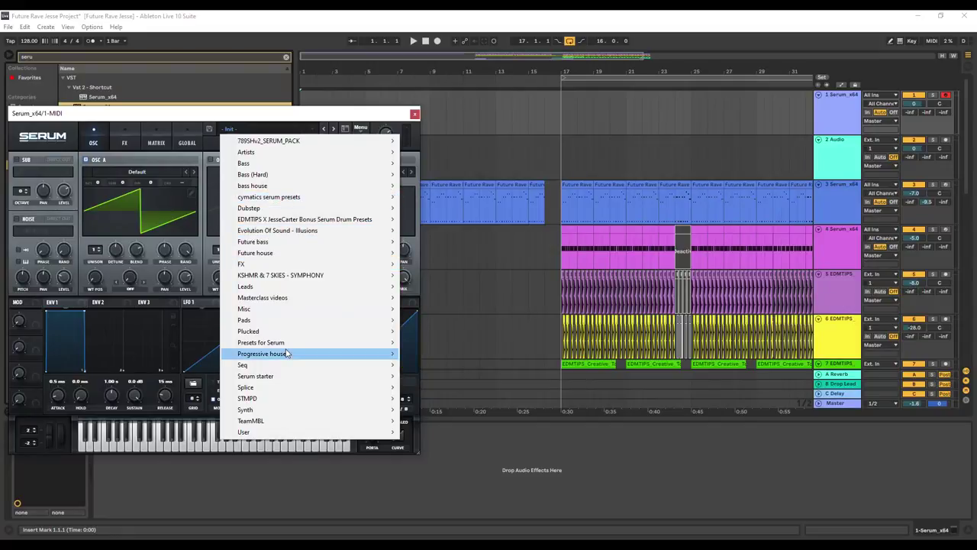
pyautogui.moveTo(275, 342)
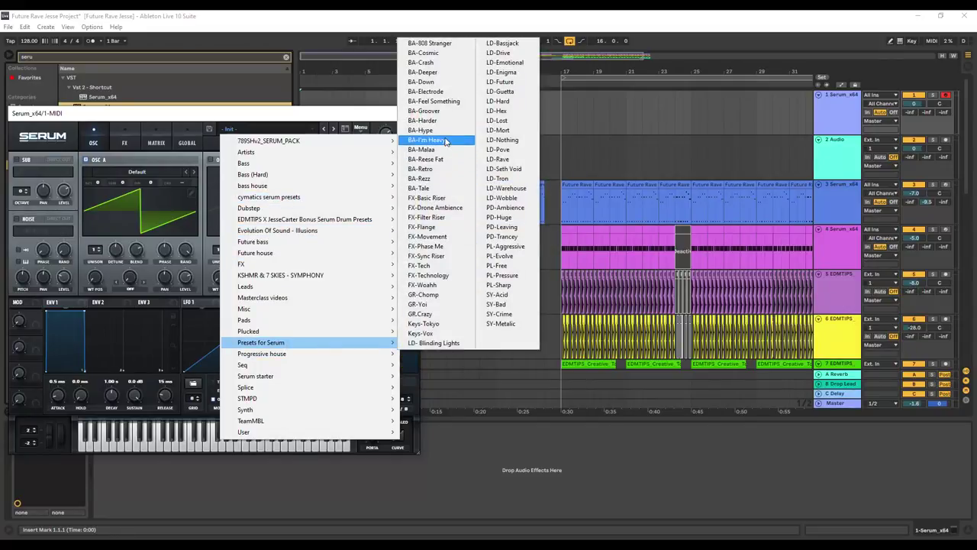
pyautogui.click(428, 62)
pyautogui.moveTo(377, 114); pyautogui.dragTo(565, 183)
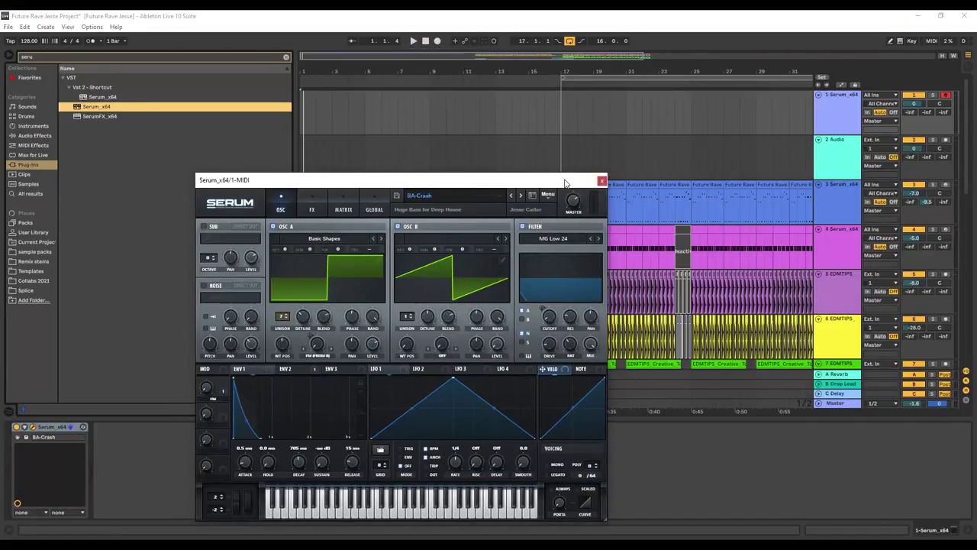
# Step: Try the BA-Deeper preset from the Presets for Serum folder, move on to BA-Feel Something, and play a test note
pyautogui.click(471, 195)
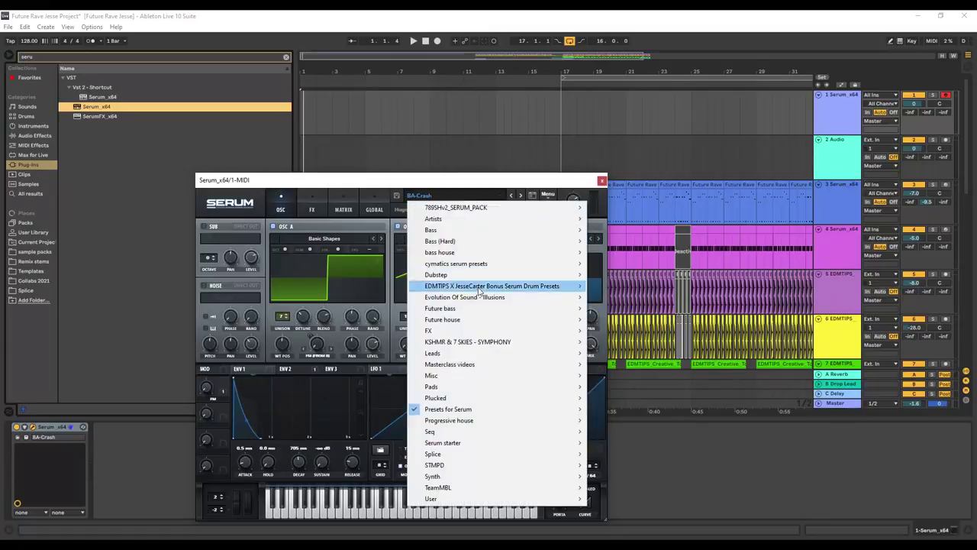
pyautogui.moveTo(455, 410)
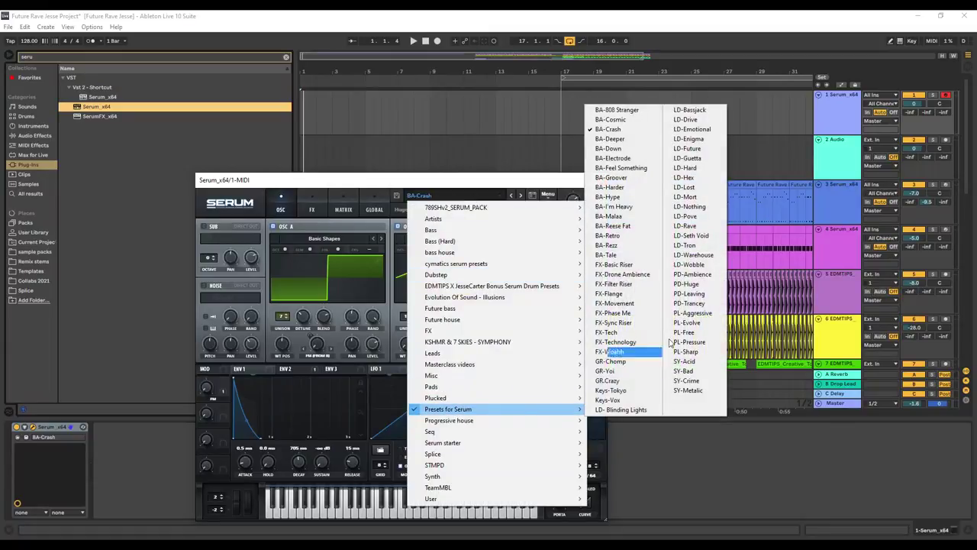
pyautogui.click(620, 140)
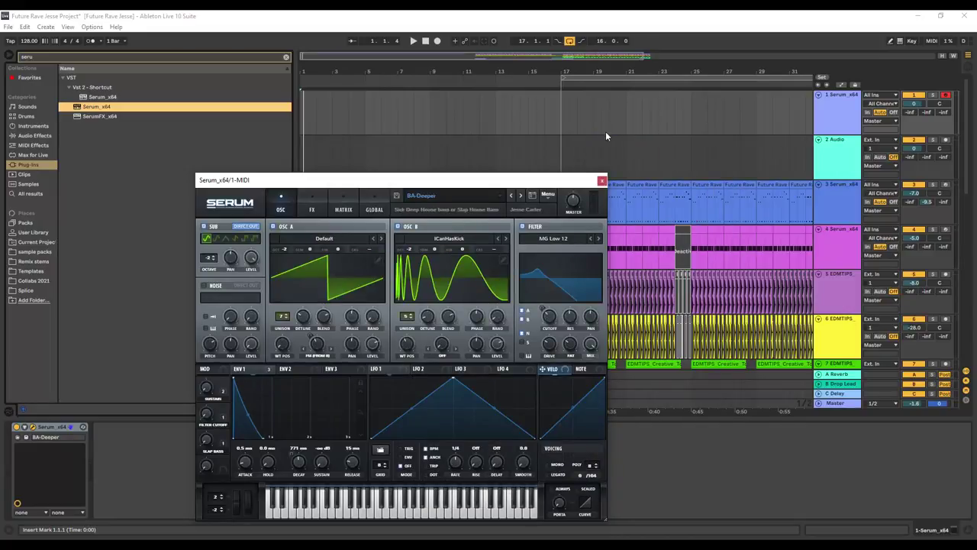
pyautogui.click(520, 197)
pyautogui.click(520, 197)
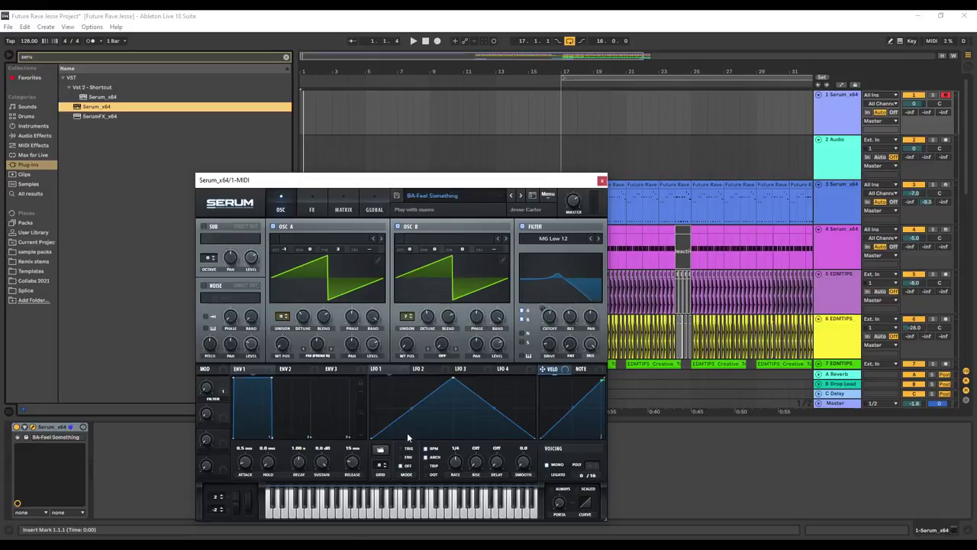
pyautogui.click(291, 516)
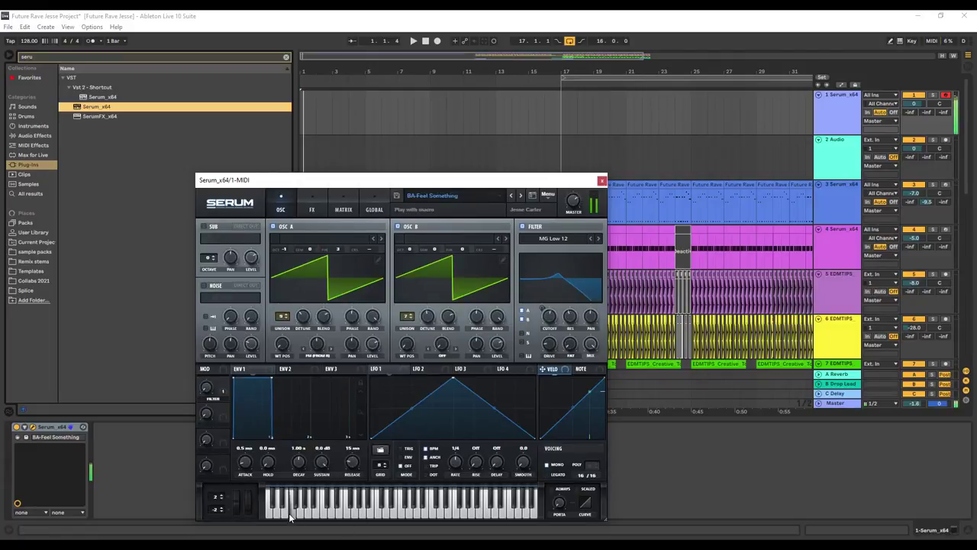
# Step: Advance through Serum's bass presets to BA-I'm Heavy and audition it with low notes
pyautogui.click(520, 197)
pyautogui.click(520, 197)
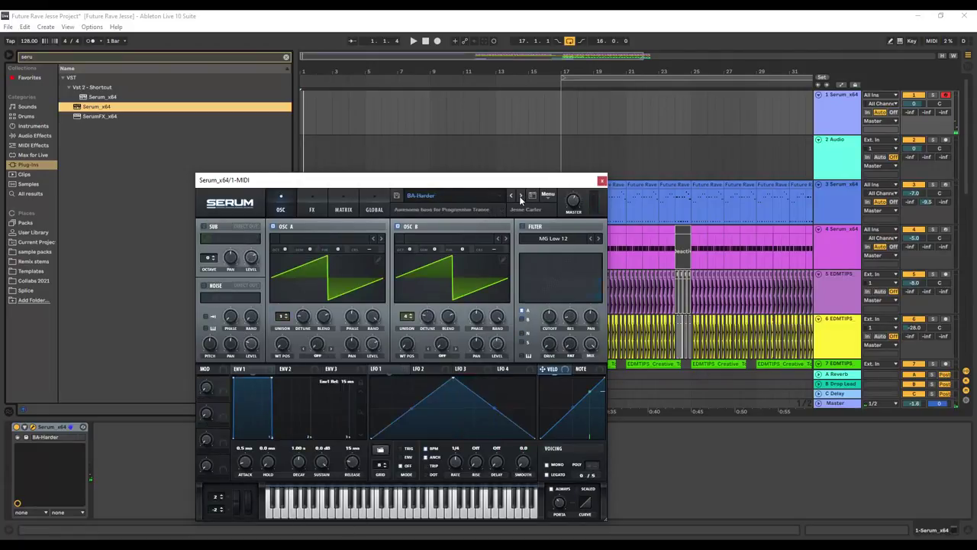
pyautogui.click(520, 197)
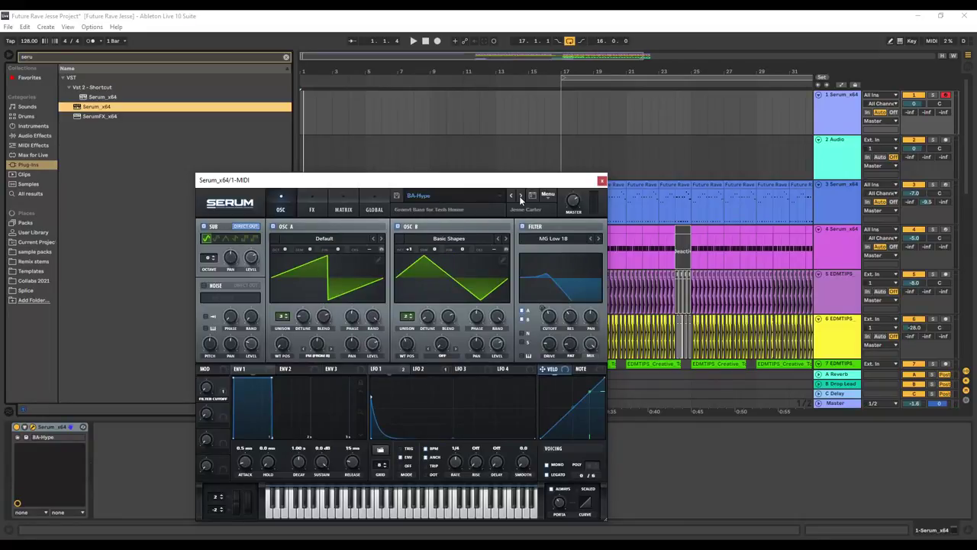
pyautogui.click(519, 197)
pyautogui.click(318, 516)
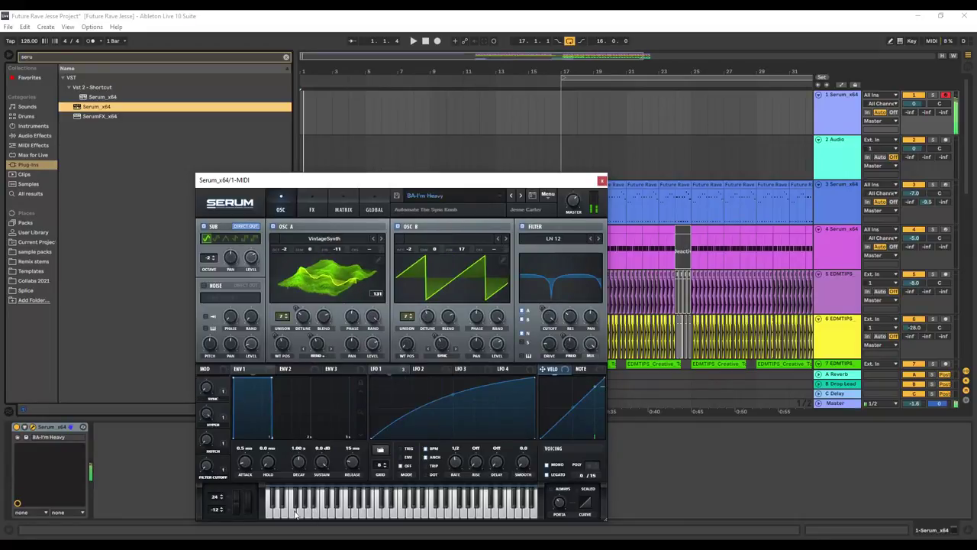
pyautogui.click(293, 515)
# Step: Go through the remaining Serum bass presets from BA-Malaa onward, play test notes on BA-Tale, and continue to FX-Drone Ambience
pyautogui.click(520, 197)
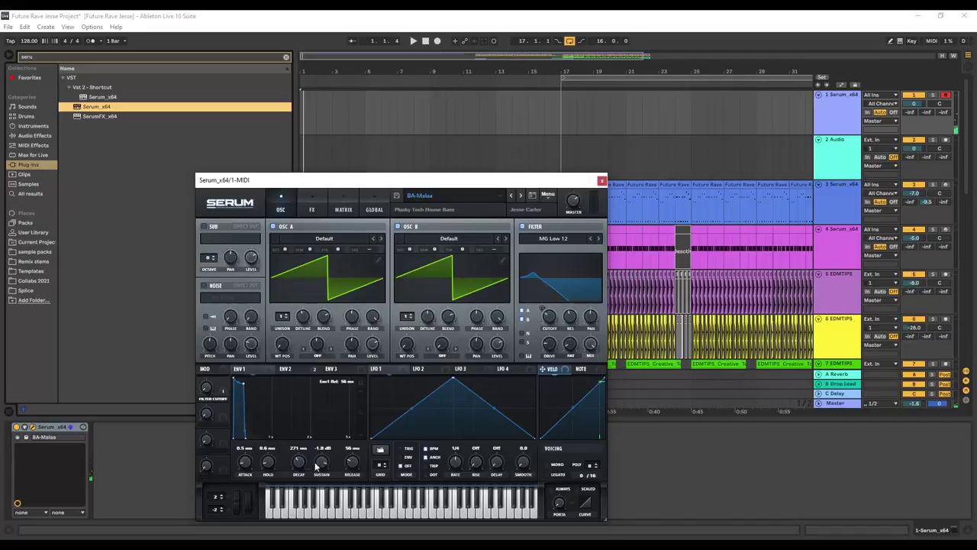
pyautogui.click(520, 197)
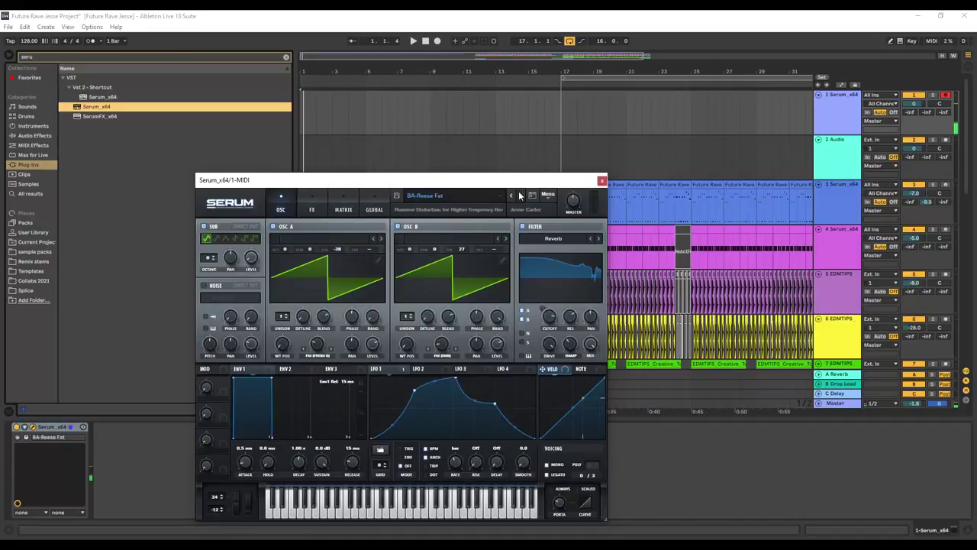
pyautogui.click(520, 197)
pyautogui.click(520, 197)
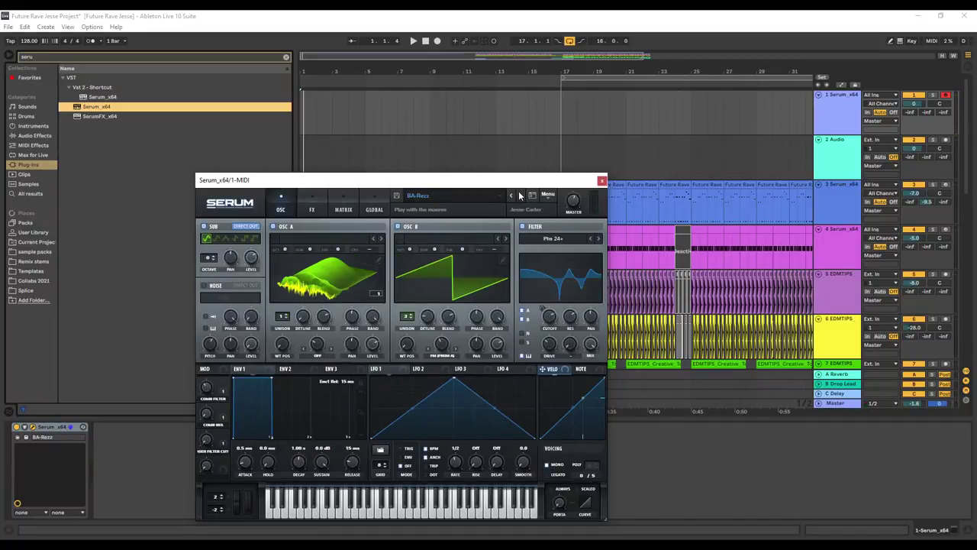
pyautogui.click(520, 196)
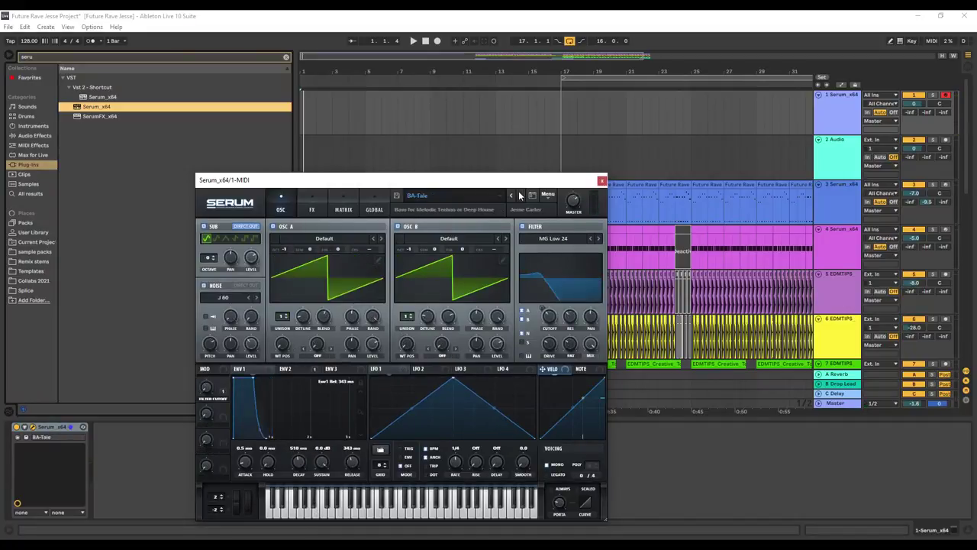
pyautogui.click(307, 514)
pyautogui.click(286, 515)
pyautogui.click(286, 516)
pyautogui.click(520, 197)
pyautogui.click(520, 197)
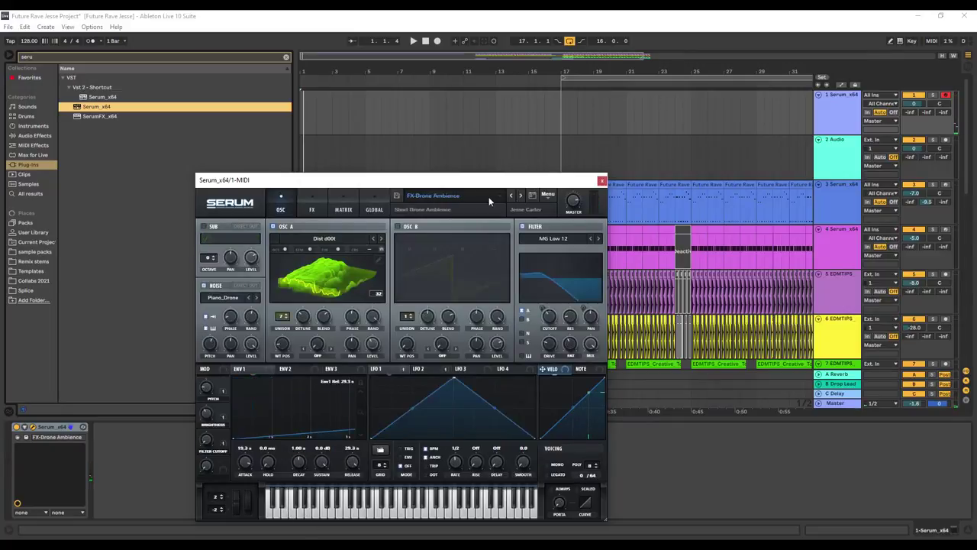
# Step: Close the Serum window and remove Serum from the new MIDI track
pyautogui.click(602, 182)
pyautogui.rightClick(50, 427)
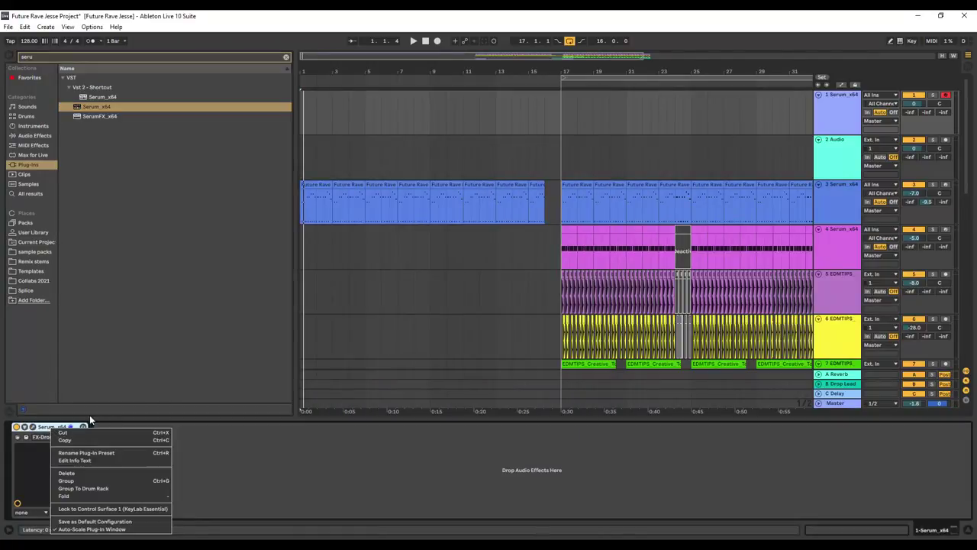
pyautogui.click(88, 439)
pyautogui.press('Delete')
# Step: Find the Vital plug-in and load it on the new MIDI track
pyautogui.click(285, 58)
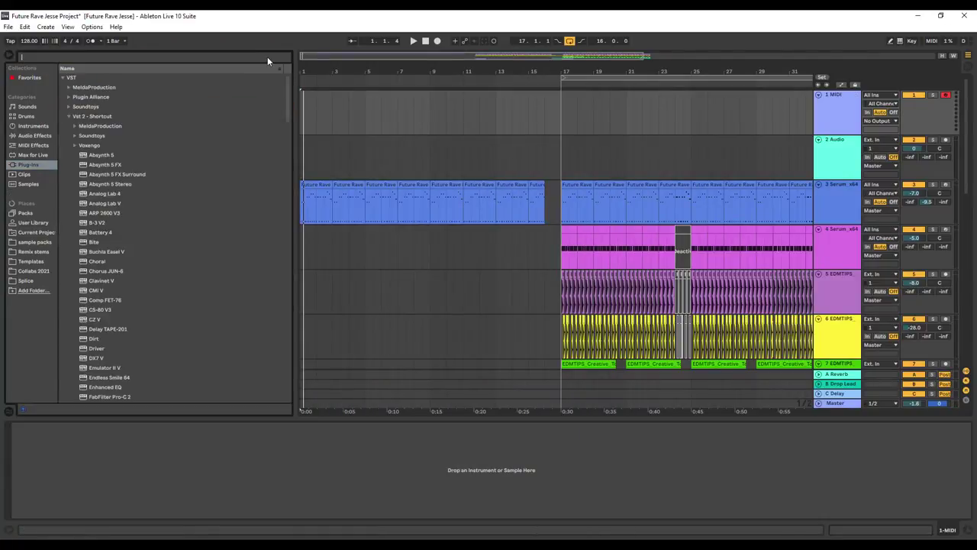
pyautogui.write('v9')
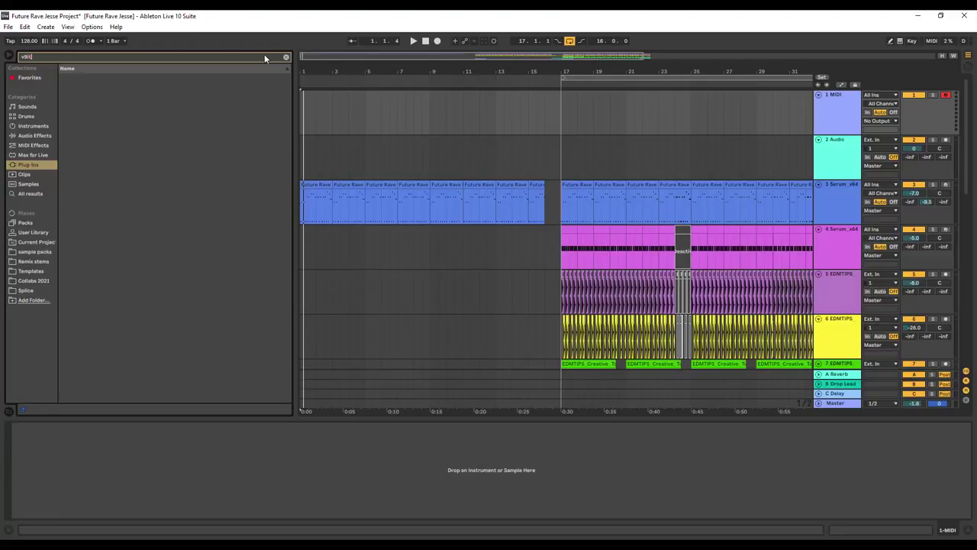
pyautogui.press('BackSpace')
pyautogui.write('it')
pyautogui.doubleClick(144, 90)
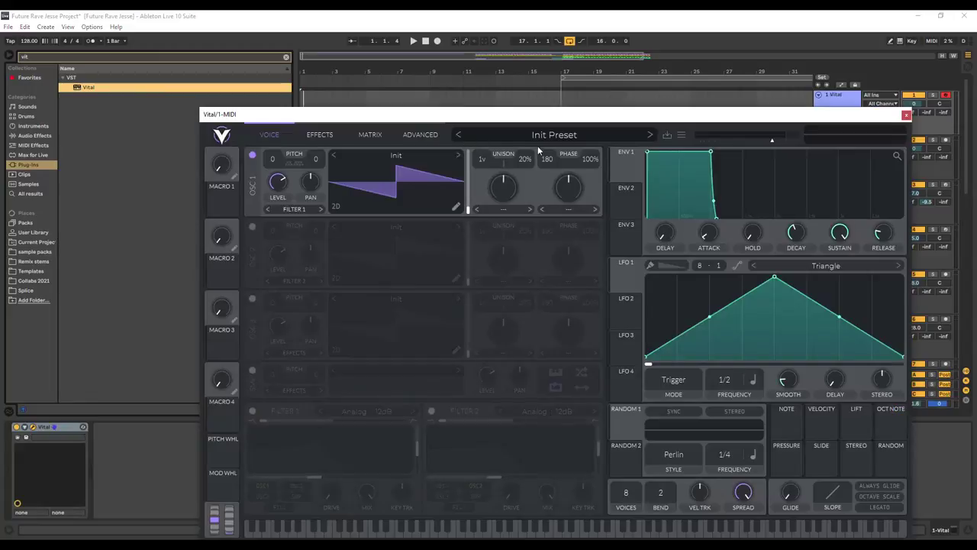
# Step: Browse Vital's EDMTIPS preset folders and load the BA-Dark bass preset from the first one
pyautogui.click(542, 136)
pyautogui.scroll(-3, 338, 465)
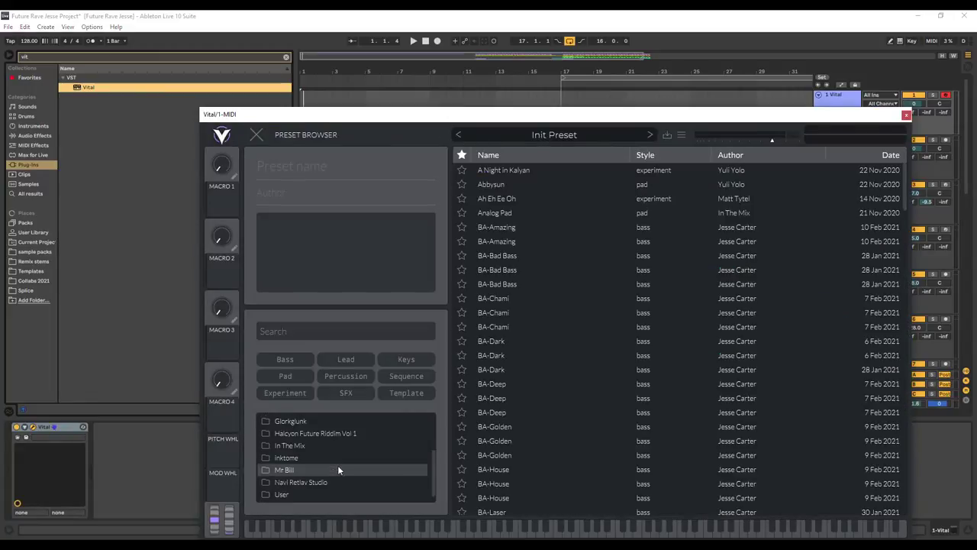
pyautogui.scroll(2, 343, 454)
pyautogui.click(359, 443)
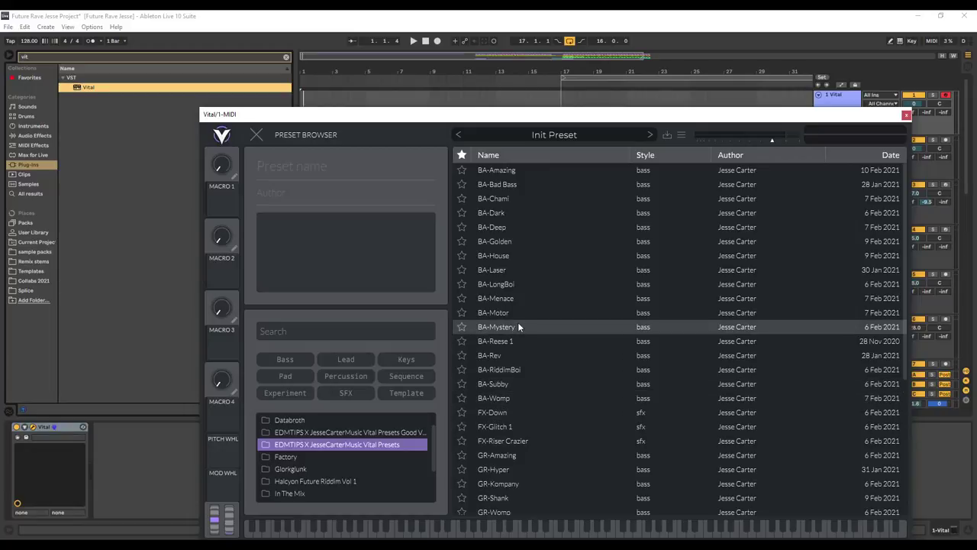
pyautogui.click(347, 432)
pyautogui.scroll(-2, 504, 382)
pyautogui.scroll(2, 523, 351)
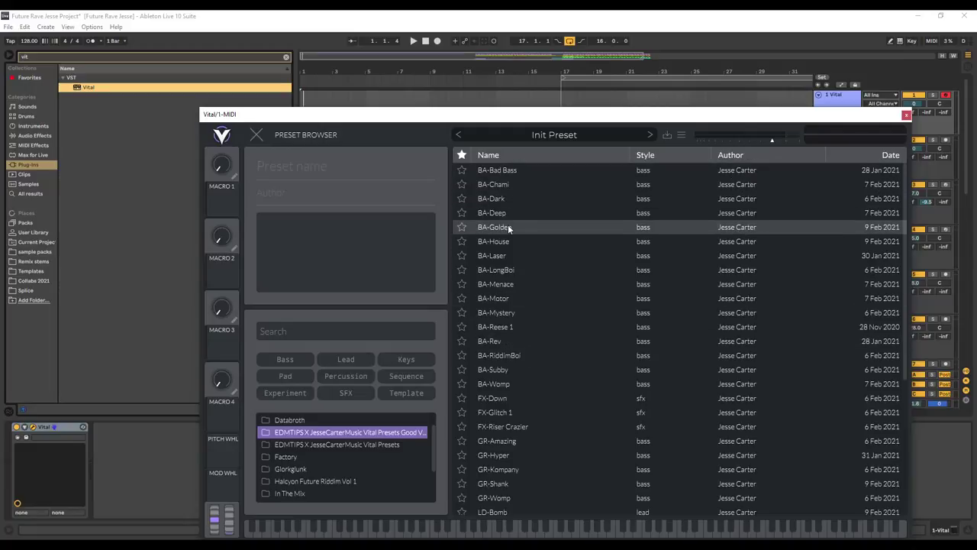
pyautogui.click(511, 200)
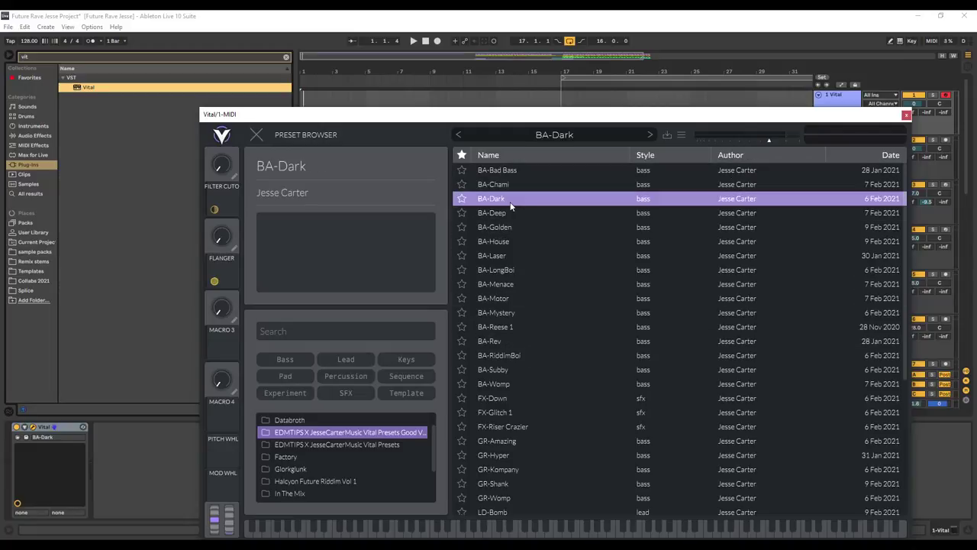
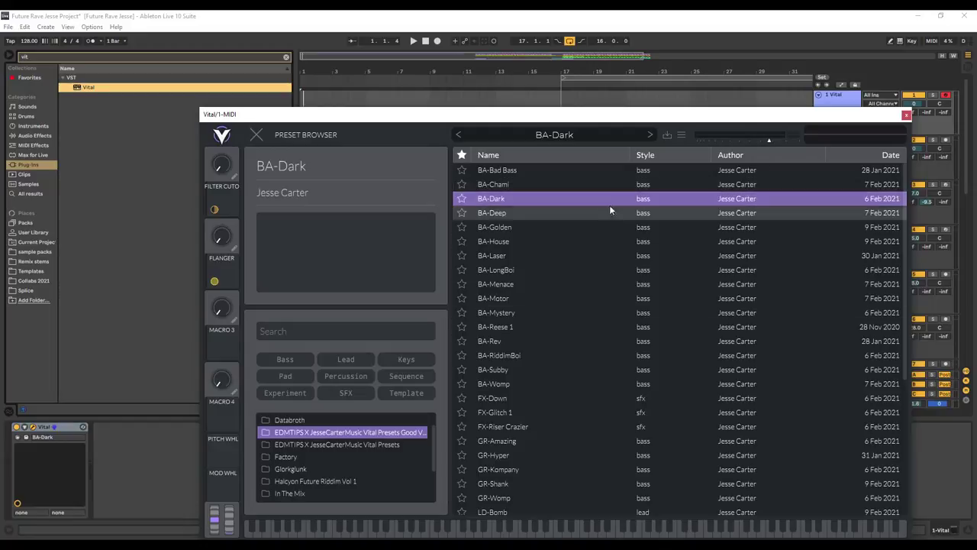
# Step: Move the Vital window higher, close its preset browser, and audition BA-Dark with two notes
pyautogui.moveTo(511, 121); pyautogui.dragTo(505, 55)
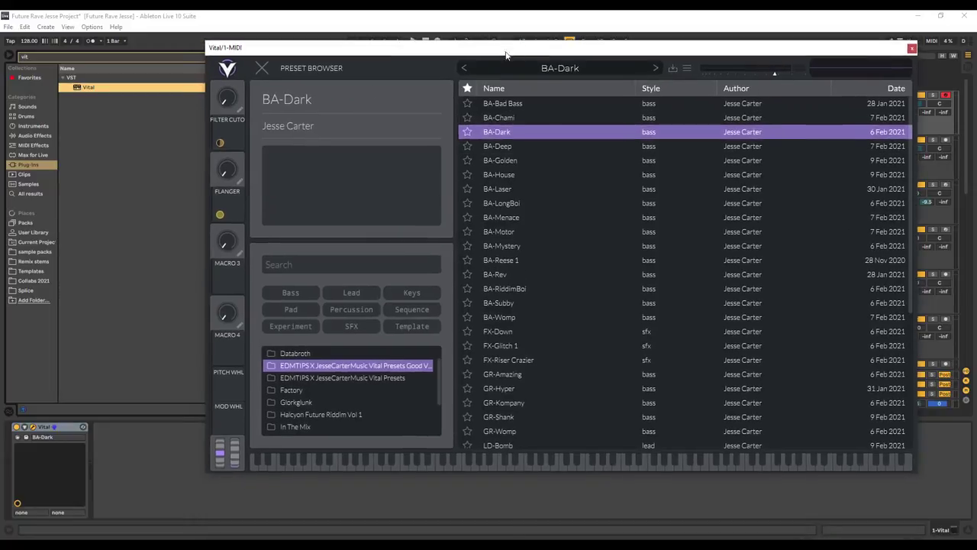
pyautogui.click(271, 71)
pyautogui.click(453, 460)
pyautogui.click(397, 459)
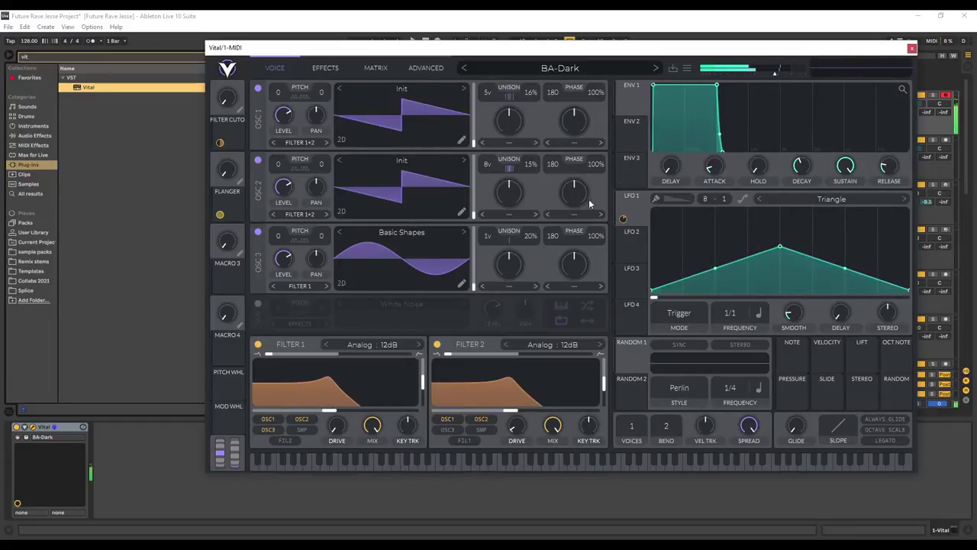
# Step: Switch Vital to the BA-Deep preset and audition it with several notes
pyautogui.click(656, 68)
pyautogui.click(371, 465)
pyautogui.click(389, 463)
pyautogui.click(414, 465)
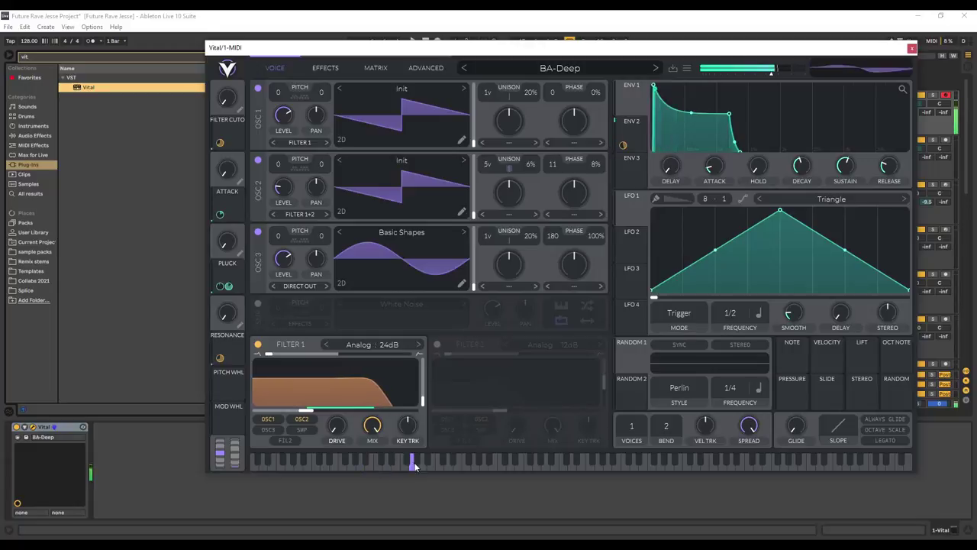
# Step: Advance through Vital's bass presets to BA-Mystery and play it across a range of low notes
pyautogui.click(654, 69)
pyautogui.click(654, 68)
pyautogui.click(655, 69)
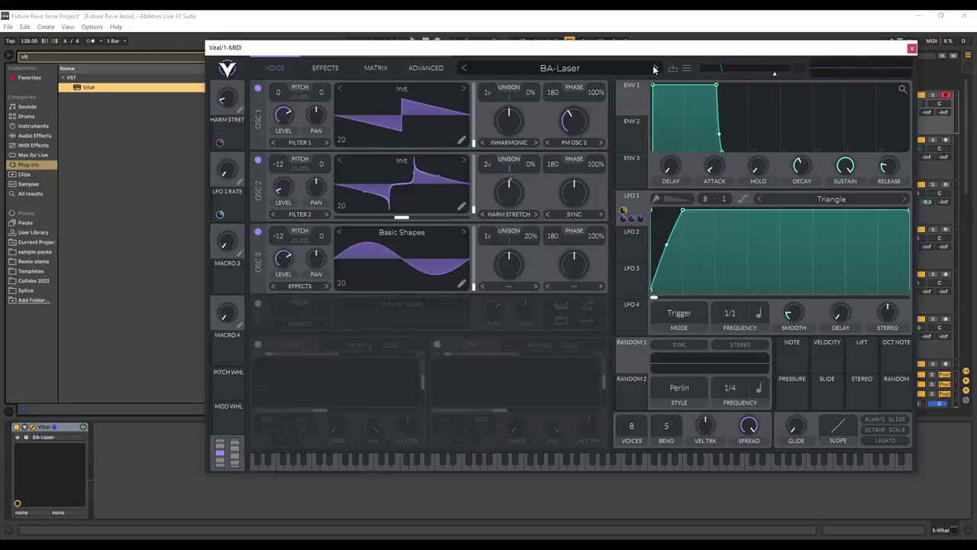
pyautogui.click(655, 69)
pyautogui.click(654, 68)
pyautogui.click(654, 69)
pyautogui.click(654, 69)
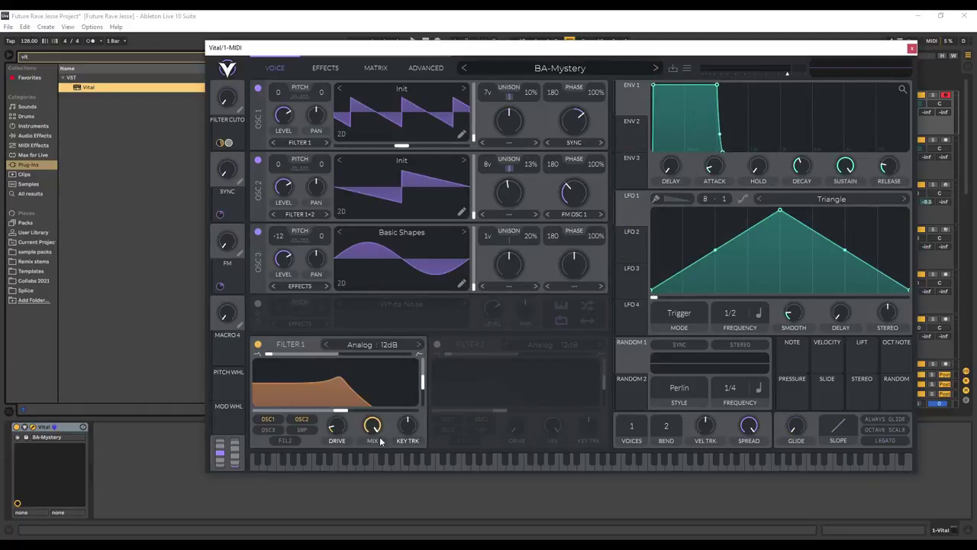
pyautogui.click(359, 461)
pyautogui.moveTo(397, 465); pyautogui.dragTo(471, 463)
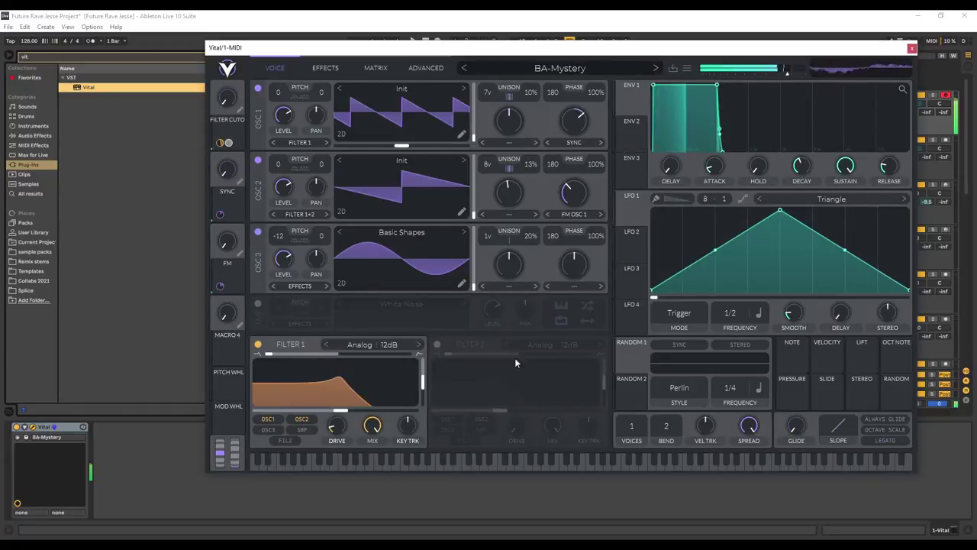
# Step: Check Vital's next presets up to BA-Rev, go back to BA-Reese 1, and audition it
pyautogui.click(656, 69)
pyautogui.click(655, 69)
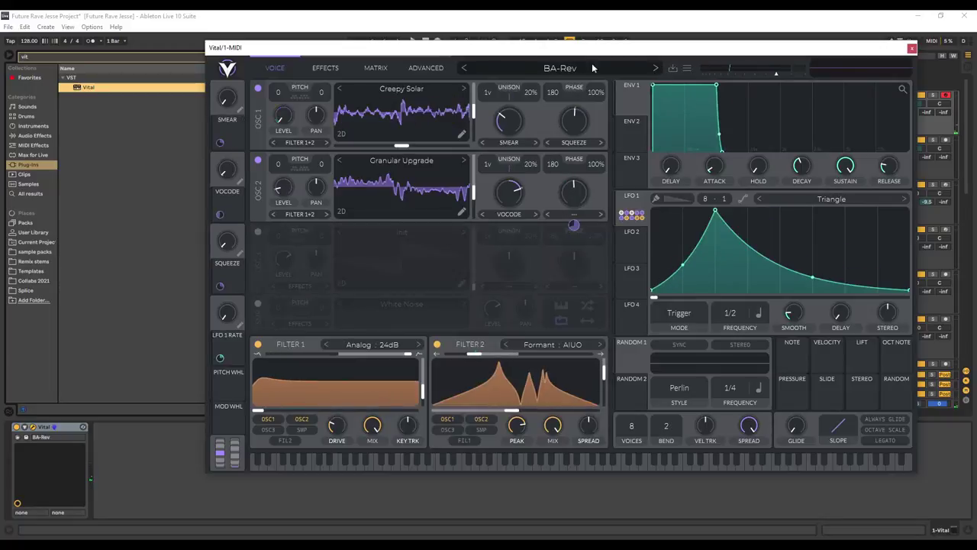
pyautogui.click(464, 68)
pyautogui.click(402, 462)
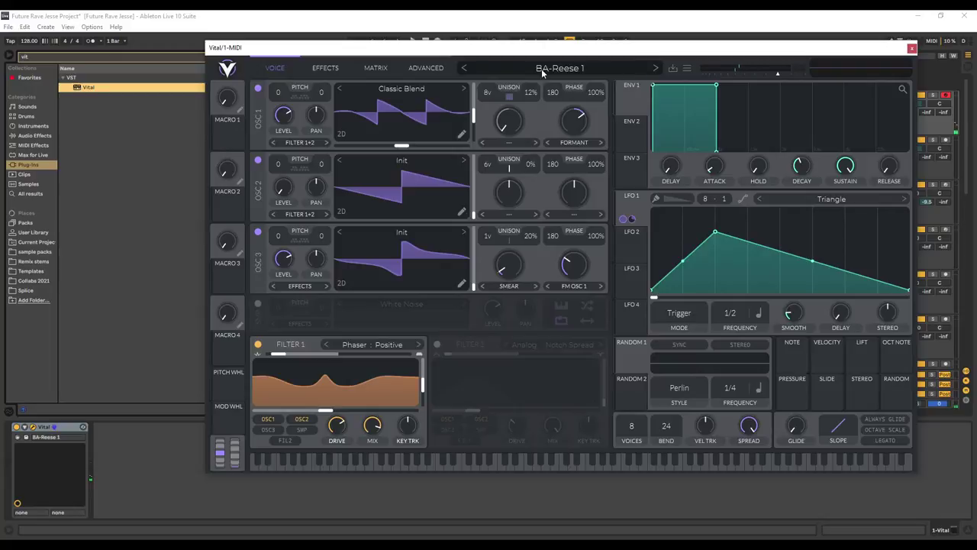
# Step: Go back through Vital's bass presets to BA-Dark
pyautogui.click(465, 68)
pyautogui.click(465, 68)
pyautogui.click(465, 68)
pyautogui.click(465, 68)
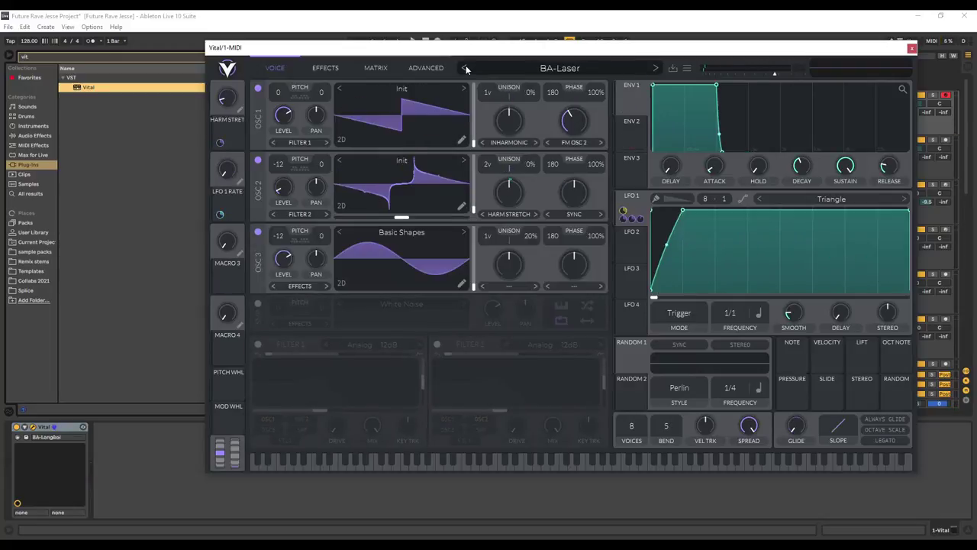
pyautogui.click(465, 68)
pyautogui.click(465, 68)
pyautogui.click(465, 68)
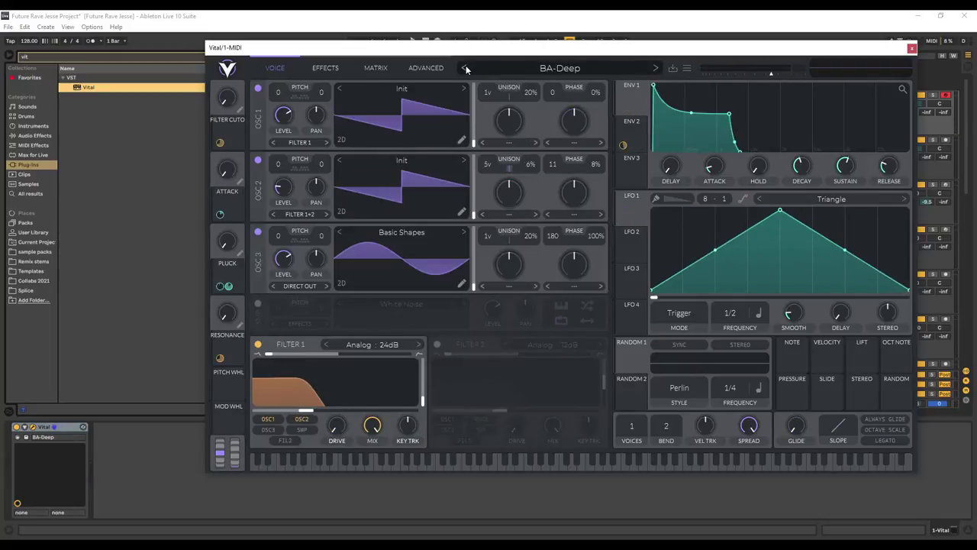
pyautogui.click(465, 68)
# Step: Lower the centre peak of BA-Dark's LFO 1 triangle close to the baseline, playing low notes to compare the sound
pyautogui.click(377, 461)
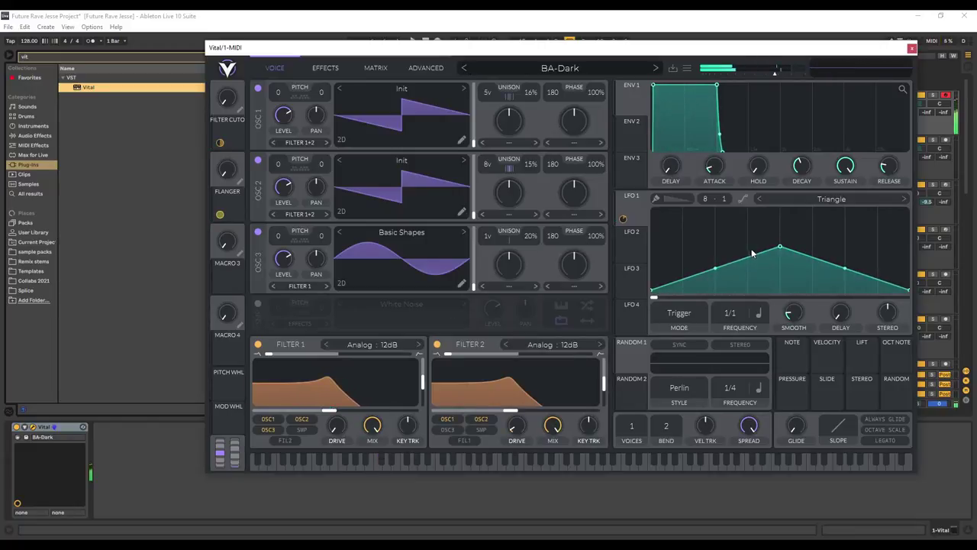
pyautogui.moveTo(777, 249); pyautogui.dragTo(779, 276)
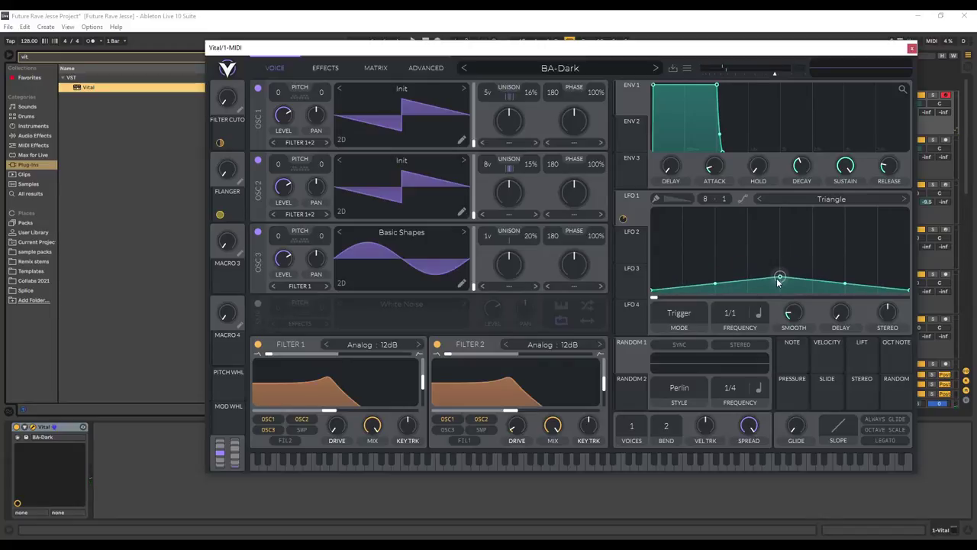
pyautogui.moveTo(375, 465); pyautogui.dragTo(351, 463)
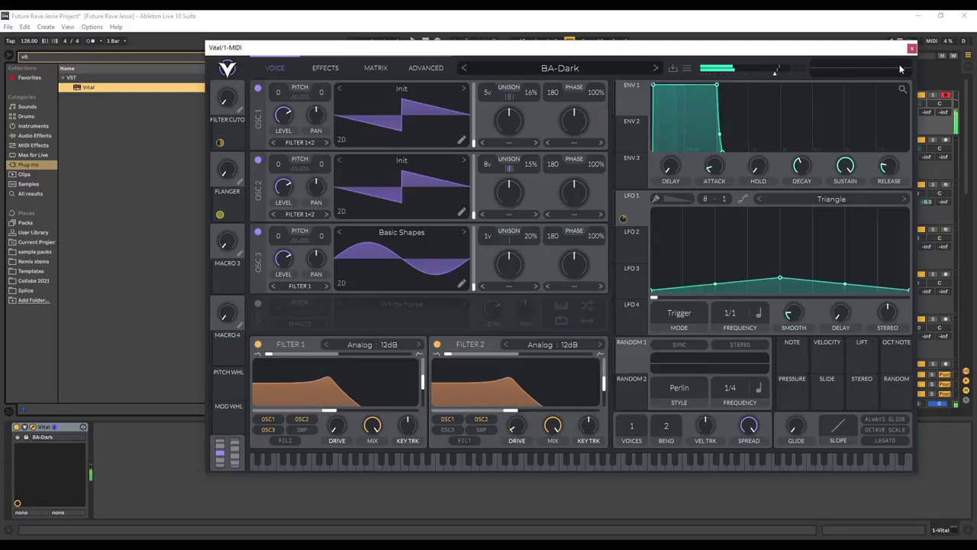
# Step: Insert an empty four-bar MIDI clip on the Vital track from bar 1 to bar 5 and enlarge its note editor
pyautogui.click(912, 49)
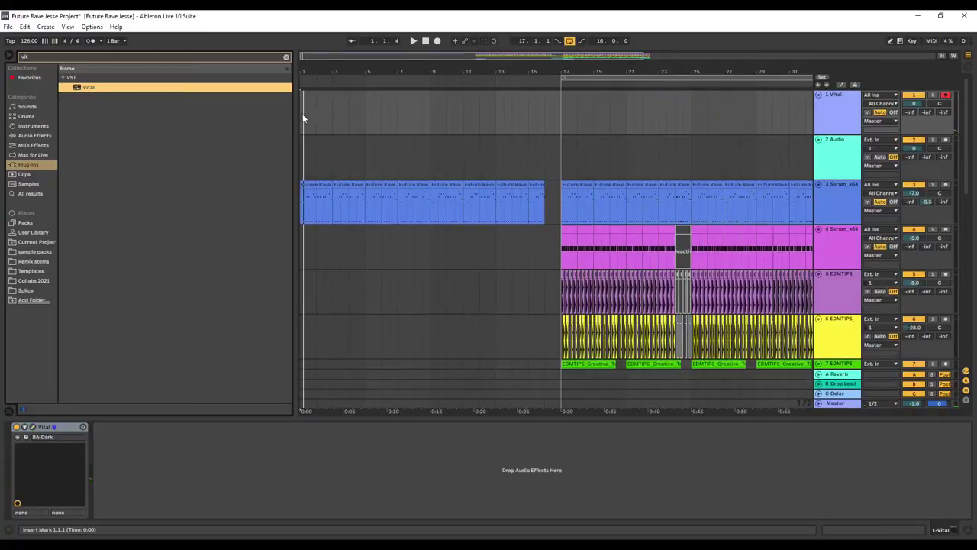
pyautogui.moveTo(303, 118); pyautogui.dragTo(356, 113)
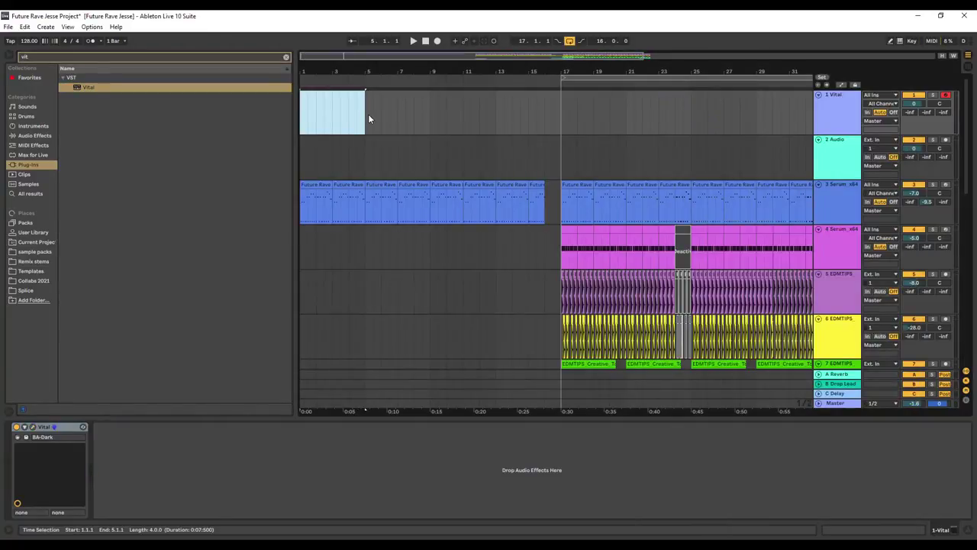
pyautogui.rightClick(344, 116)
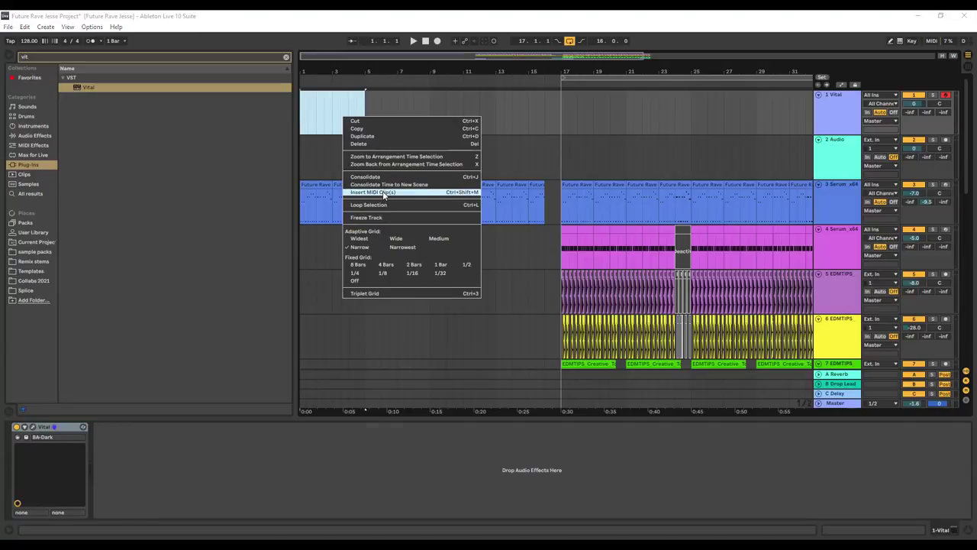
pyautogui.click(383, 191)
pyautogui.moveTo(374, 419); pyautogui.dragTo(451, 177)
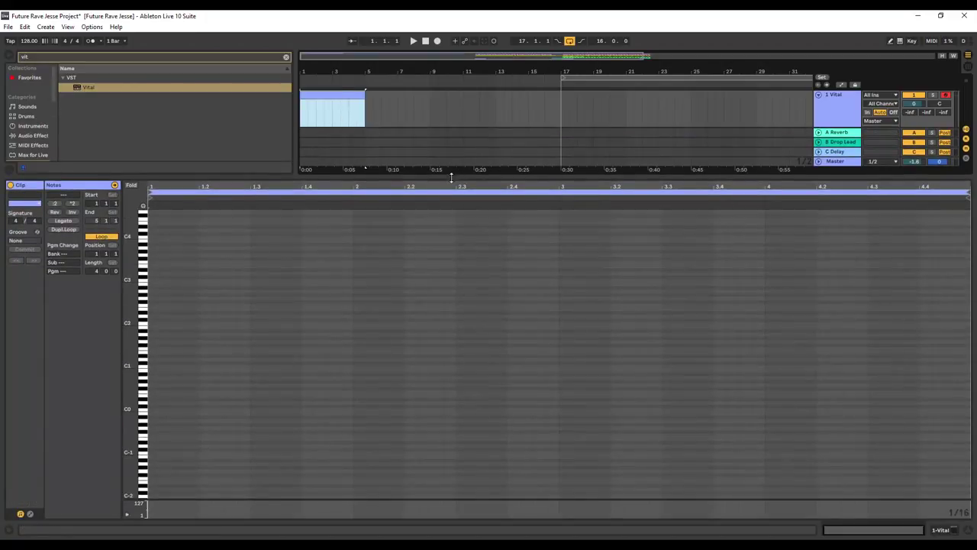
# Step: Add a single sustained F#0 bass note spanning all four bars of the clip, auditioning it in different octaves
pyautogui.doubleClick(150, 302)
pyautogui.press('space')
pyautogui.moveTo(159, 302); pyautogui.dragTo(351, 303)
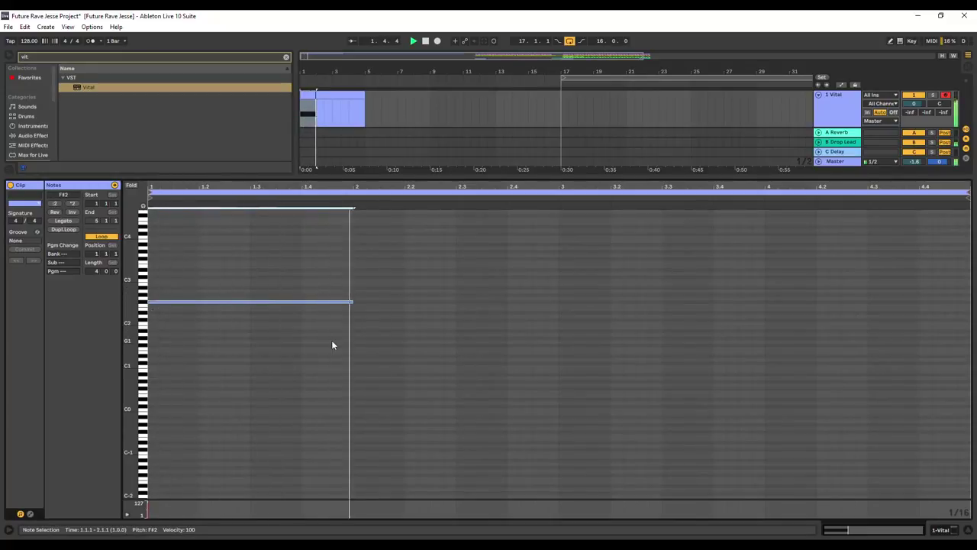
pyautogui.hotkey('shift', 'Down')
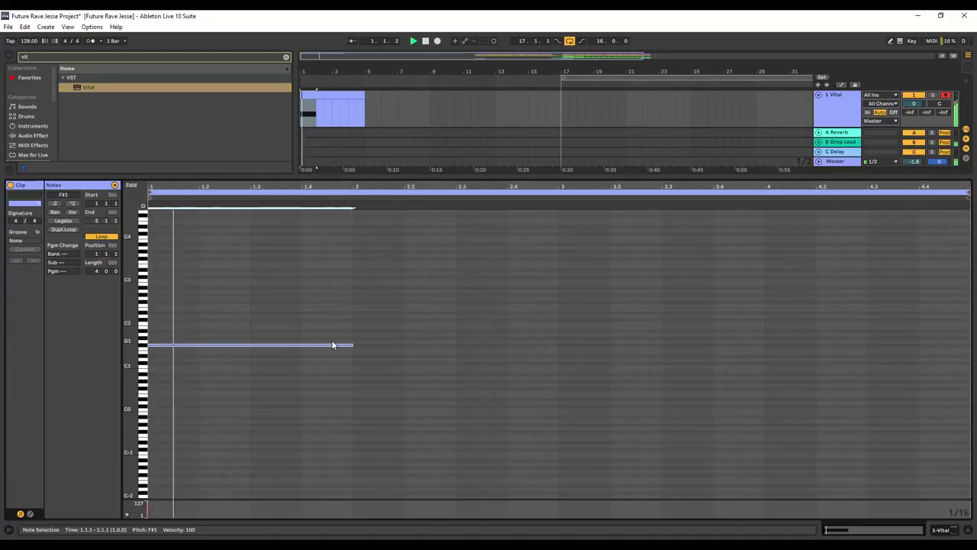
pyautogui.hotkey('shift', 'Down')
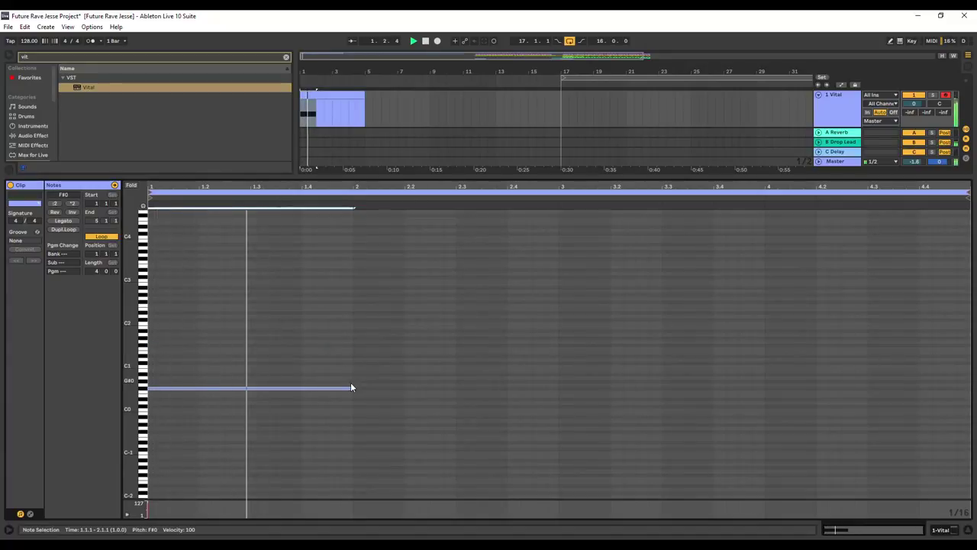
pyautogui.hotkey('shift', 'Down')
pyautogui.hotkey('shift', 'Up')
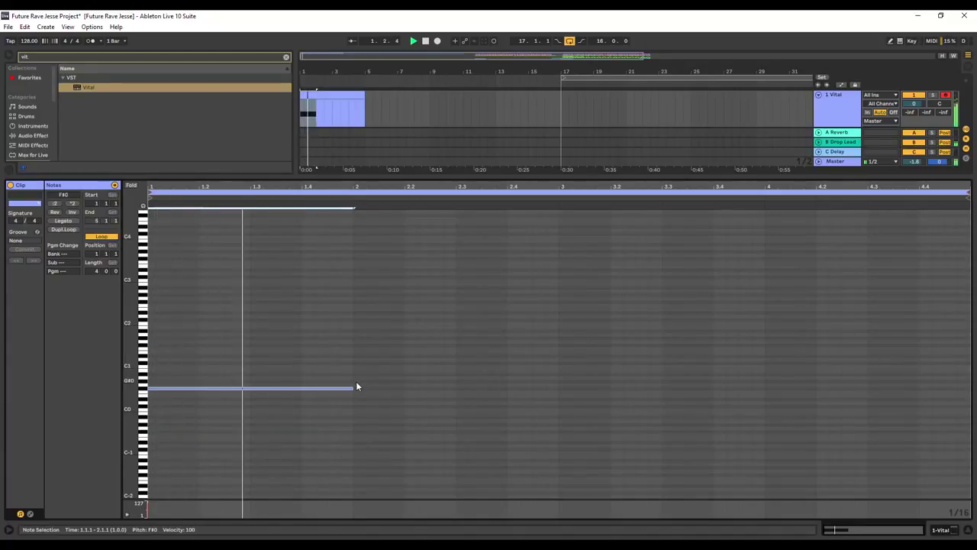
pyautogui.moveTo(351, 388); pyautogui.dragTo(974, 398)
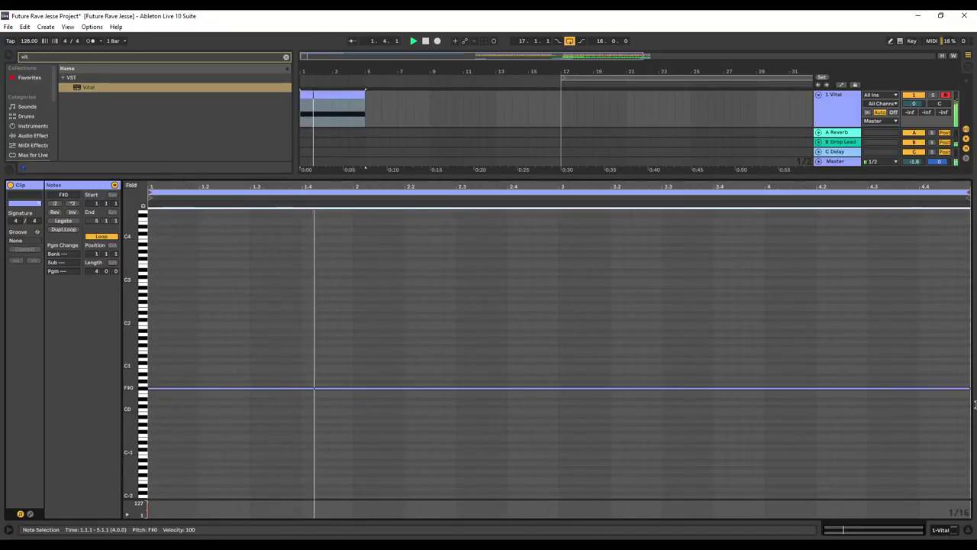
# Step: Extend the Vital bass part to bar 9, collapse the note editor, and set the track volume to -5.0 dB
pyautogui.click(366, 99)
pyautogui.moveTo(366, 99); pyautogui.dragTo(430, 101)
pyautogui.moveTo(524, 177); pyautogui.dragTo(544, 379)
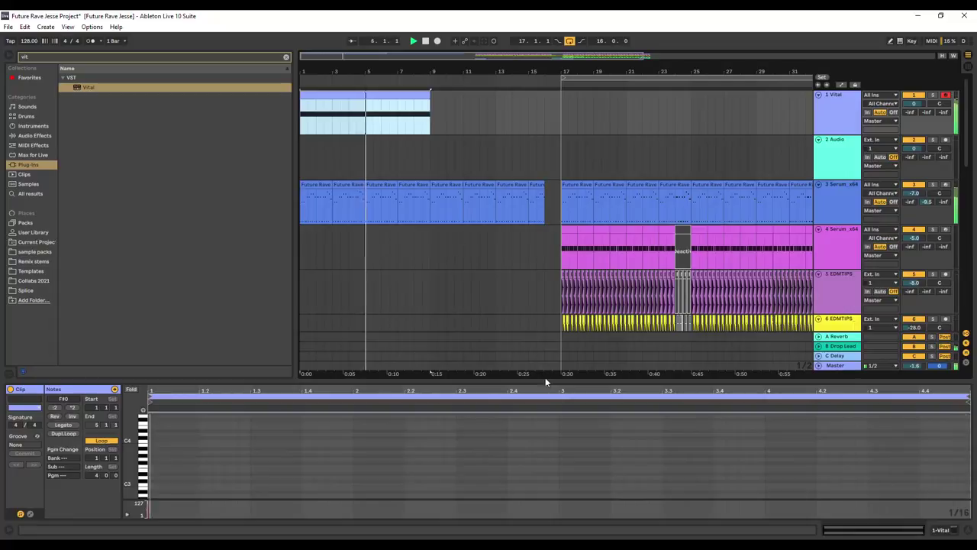
pyautogui.moveTo(613, 383); pyautogui.dragTo(614, 489)
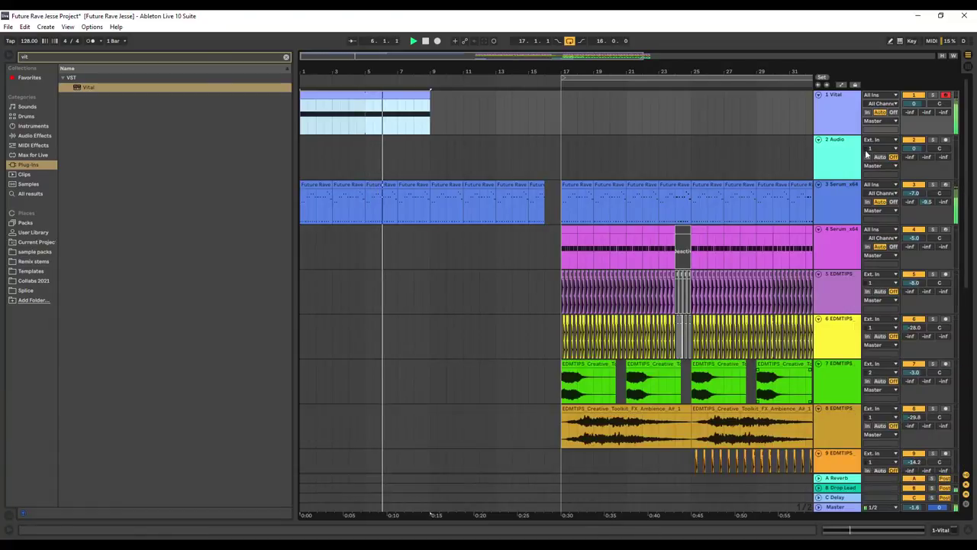
pyautogui.moveTo(915, 103); pyautogui.dragTo(915, 122)
# Step: Lower Vital's Filter 1 cutoff to about -9.1 semitones while the bass plays
pyautogui.click(858, 103)
pyautogui.doubleClick(856, 102)
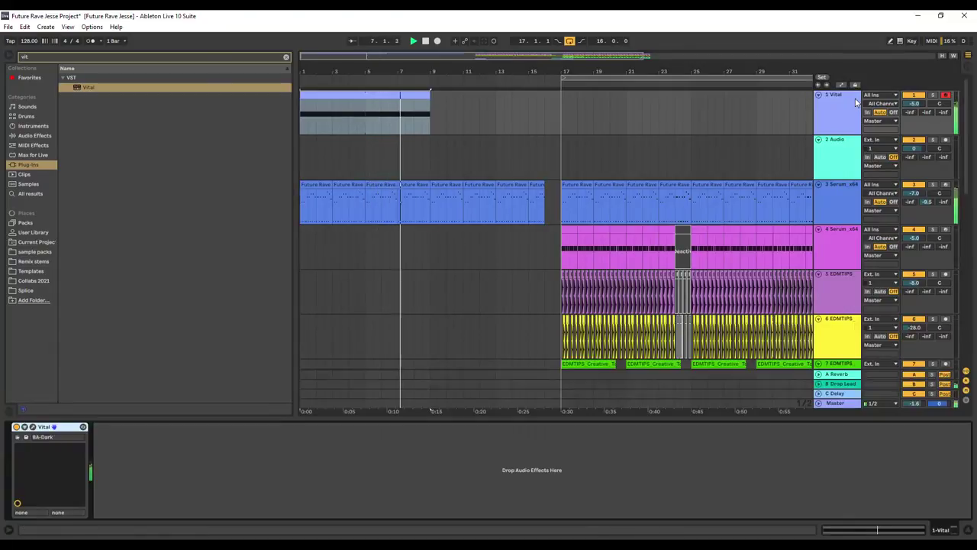
pyautogui.click(33, 427)
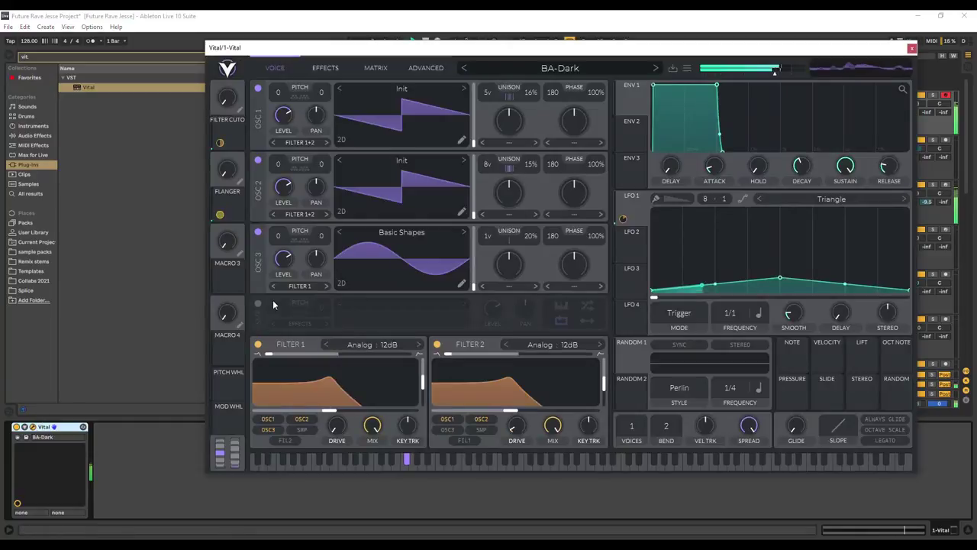
pyautogui.moveTo(224, 101); pyautogui.dragTo(174, 299)
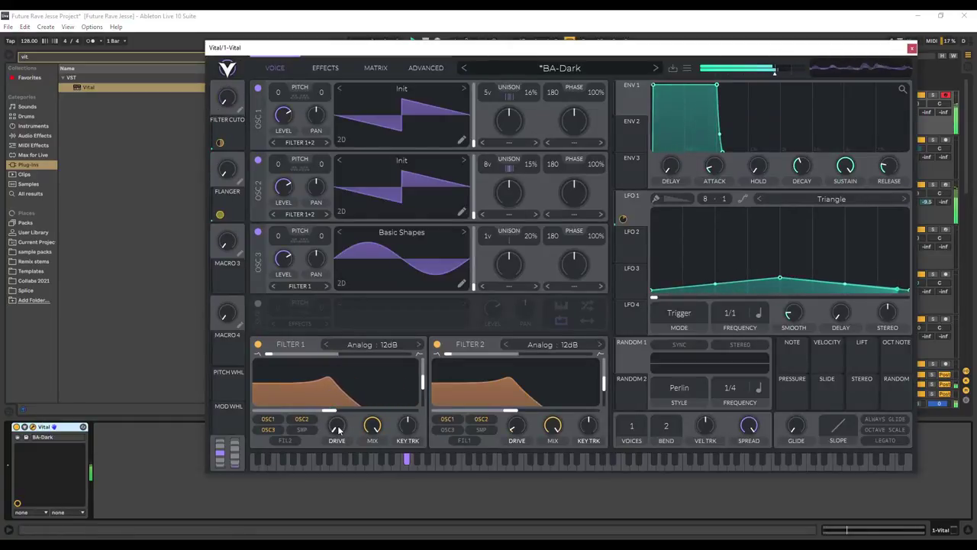
pyautogui.moveTo(330, 411); pyautogui.dragTo(310, 411)
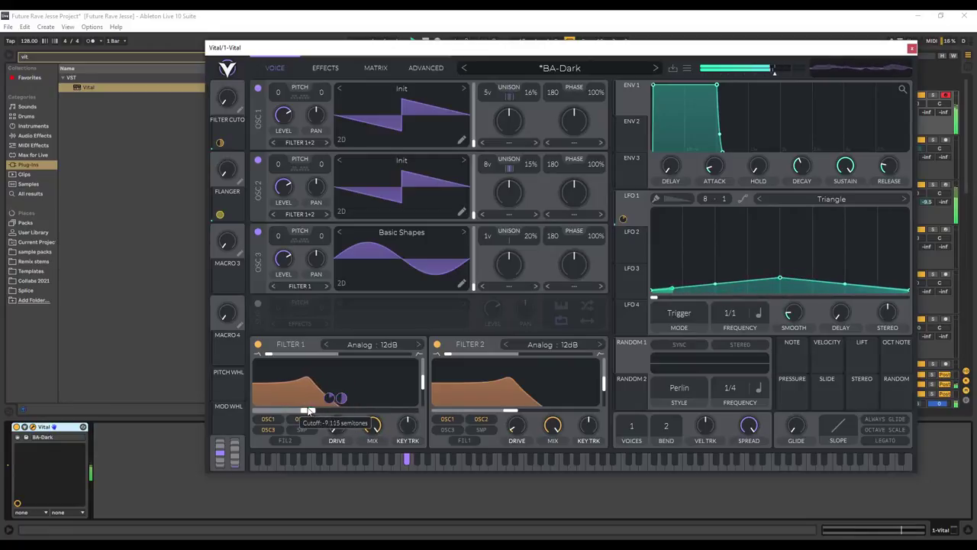
pyautogui.click(911, 48)
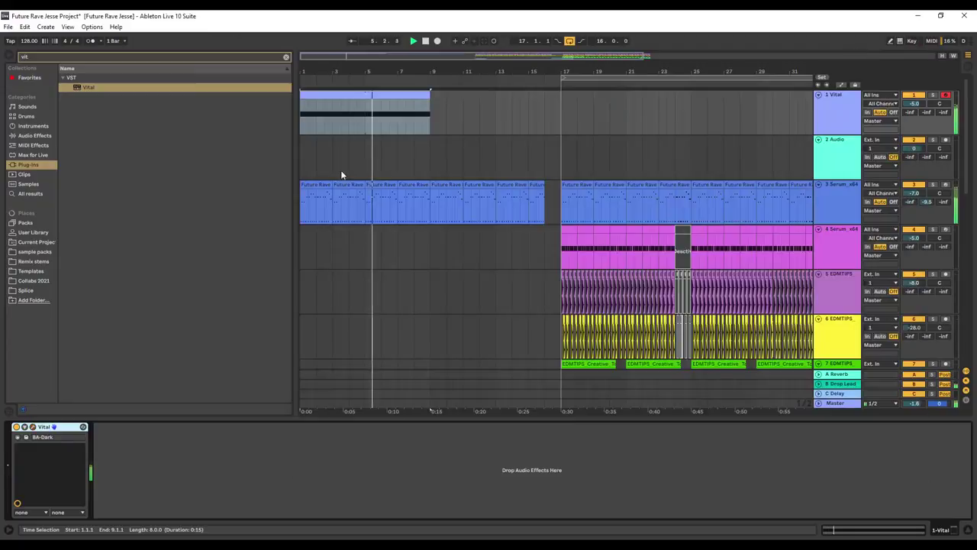
# Step: Duplicate the eight-bar Vital bass clip so that it also fills bars 9 to 17
pyautogui.rightClick(433, 102)
pyautogui.click(432, 93)
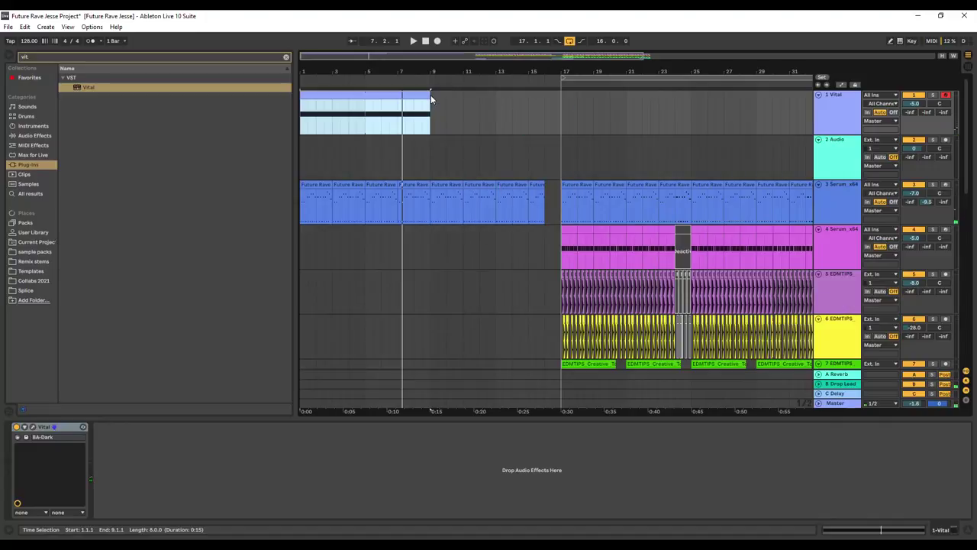
pyautogui.rightClick(431, 95)
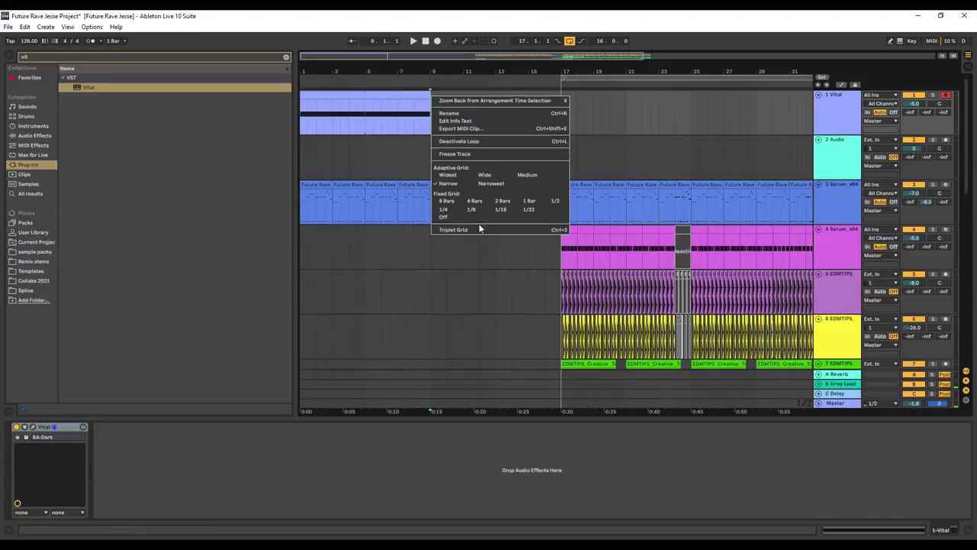
pyautogui.click(417, 94)
pyautogui.click(417, 94)
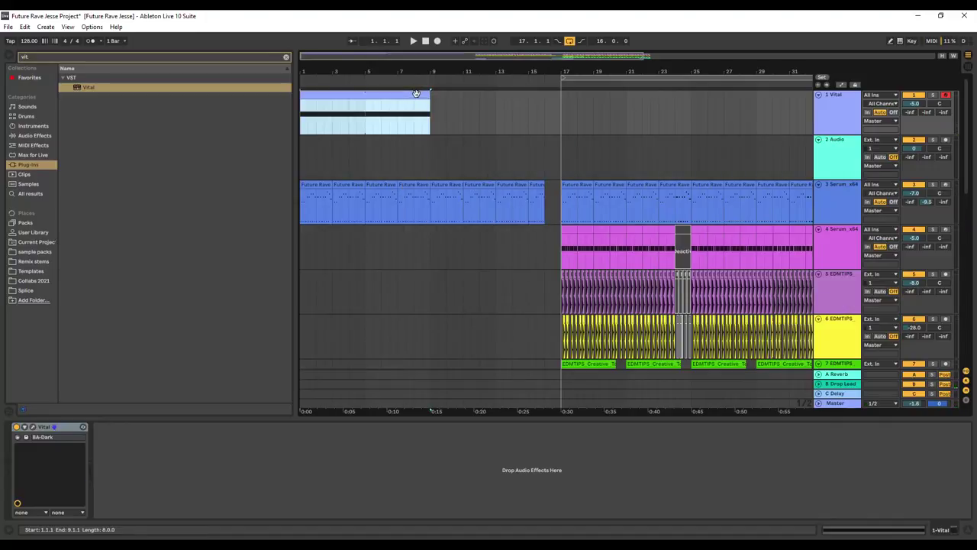
pyautogui.hotkey('ctrl', 'd')
# Step: Move Vital's pitch wheel to expose it for automation and show the Pitch Wheel automation on the Vital track
pyautogui.doubleClick(833, 114)
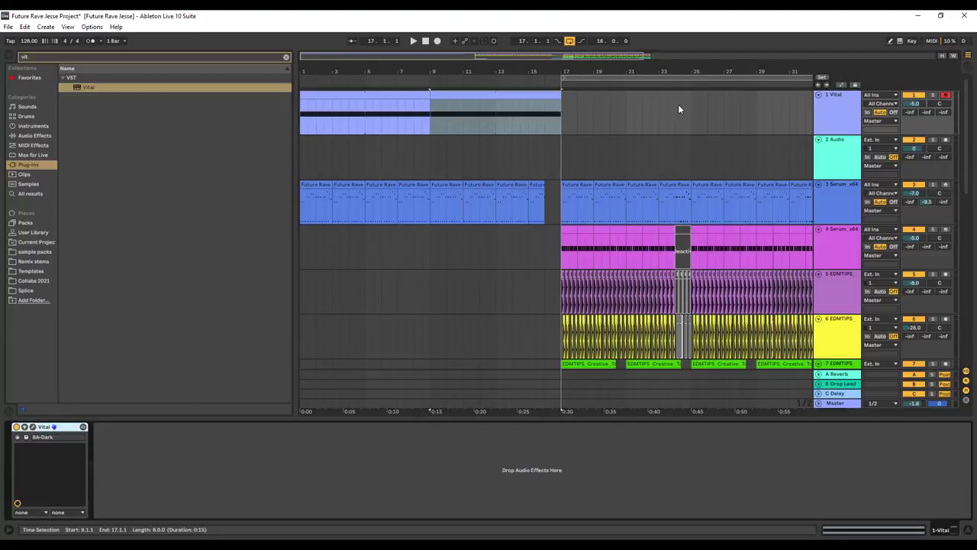
pyautogui.click(32, 427)
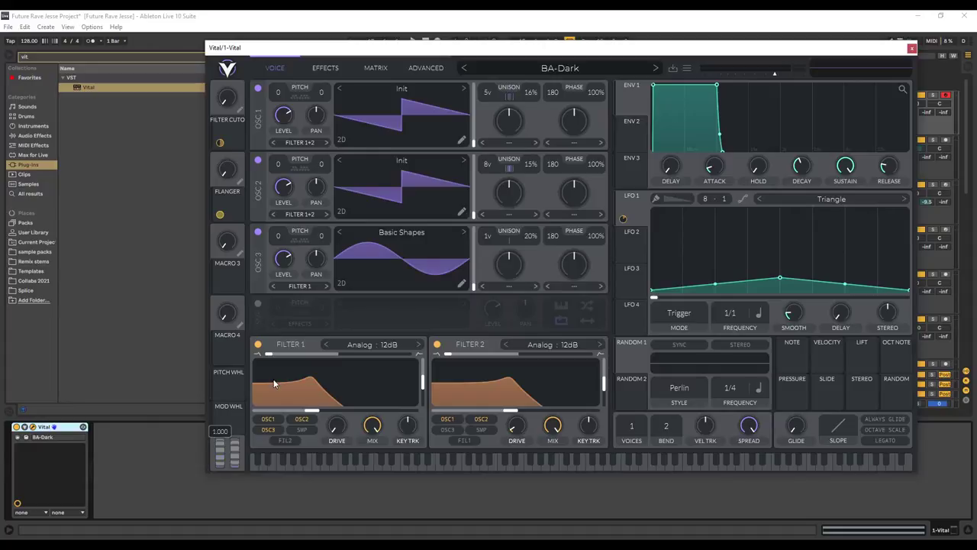
pyautogui.moveTo(677, 365); pyautogui.dragTo(678, 331)
pyautogui.moveTo(367, 51); pyautogui.dragTo(575, 252)
pyautogui.click(841, 85)
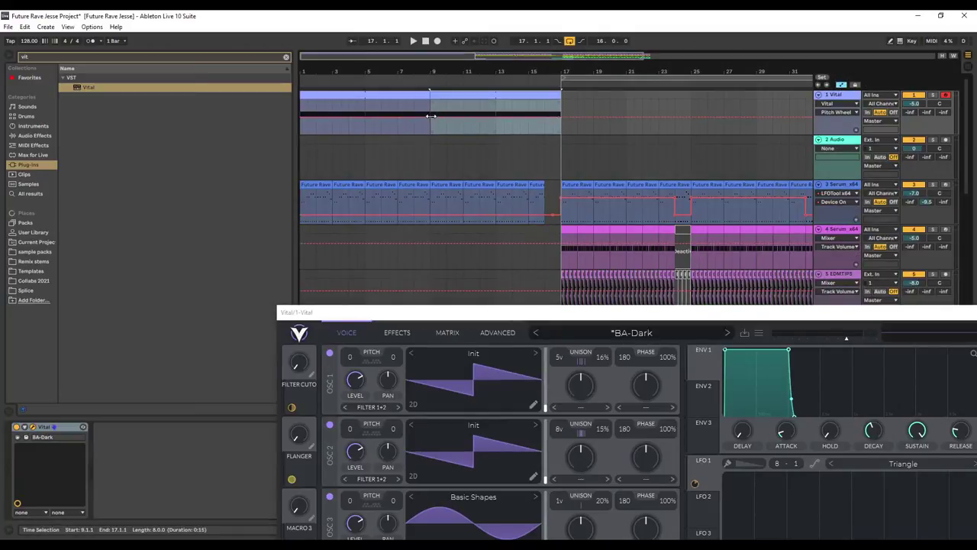
# Step: Draw a curved Pitch Wheel rise from 0.50 at bar 9 to 1.00 at bar 16, returning to 0.50 there
pyautogui.moveTo(466, 118); pyautogui.dragTo(422, 118)
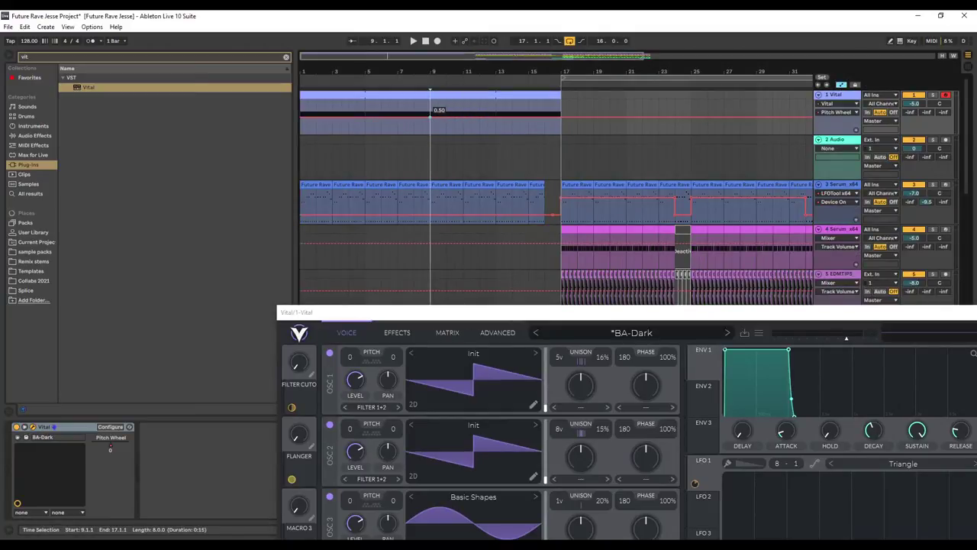
pyautogui.moveTo(561, 119)
pyautogui.mouseDown()
pyautogui.moveTo(546, 102)
pyautogui.moveTo(545, 113)
pyautogui.mouseUp()
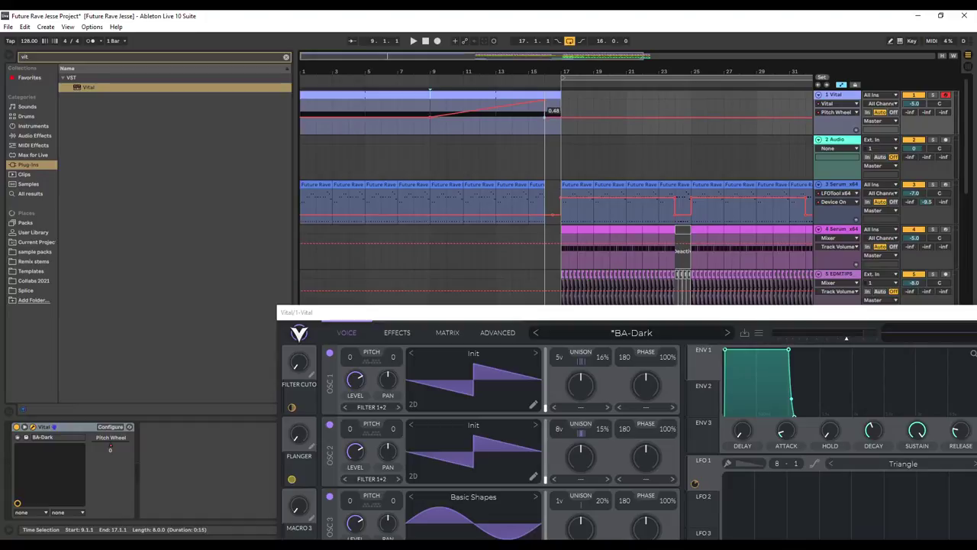
pyautogui.rightClick(545, 119)
pyautogui.click(561, 127)
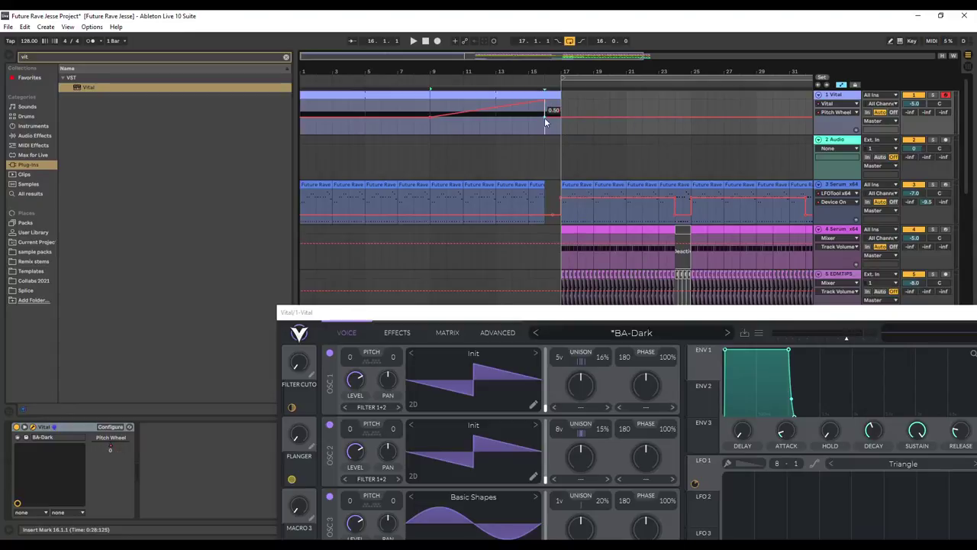
pyautogui.click(500, 83)
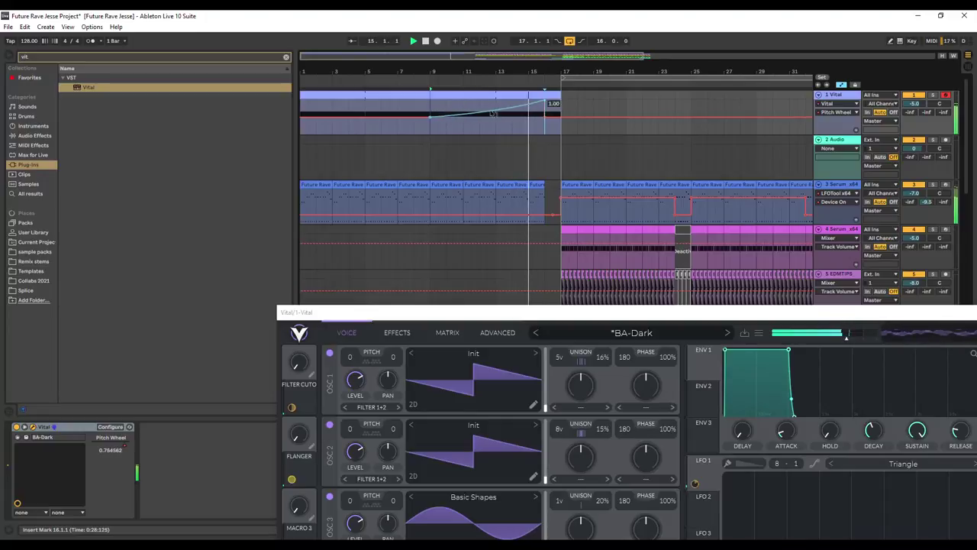
# Step: Shorten the end of the Vital bass part to bar 16 and close the Vital window
pyautogui.moveTo(560, 96); pyautogui.dragTo(545, 96)
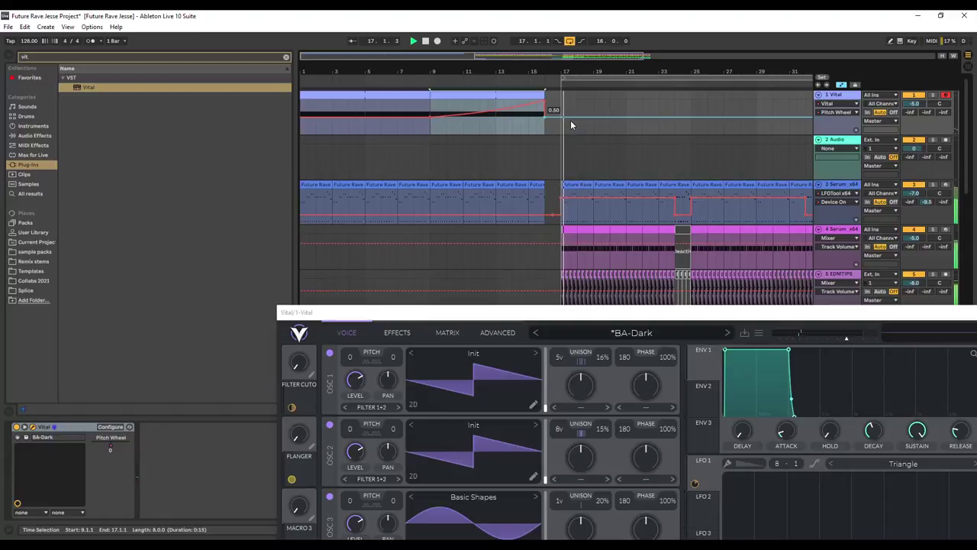
pyautogui.moveTo(958, 314); pyautogui.dragTo(663, 300)
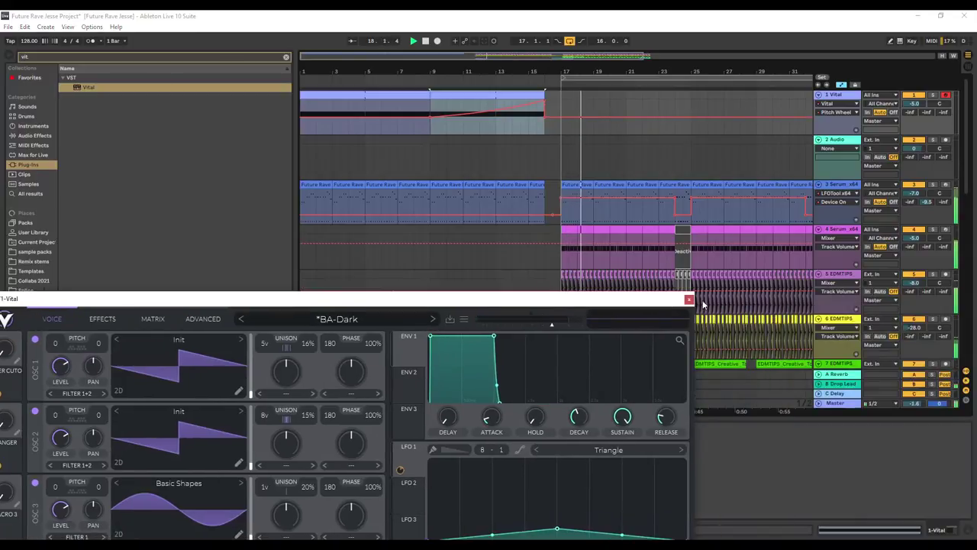
pyautogui.click(689, 301)
pyautogui.scroll(-3, 612, 304)
pyautogui.rightClick(600, 271)
pyautogui.click(626, 287)
pyautogui.rightClick(301, 276)
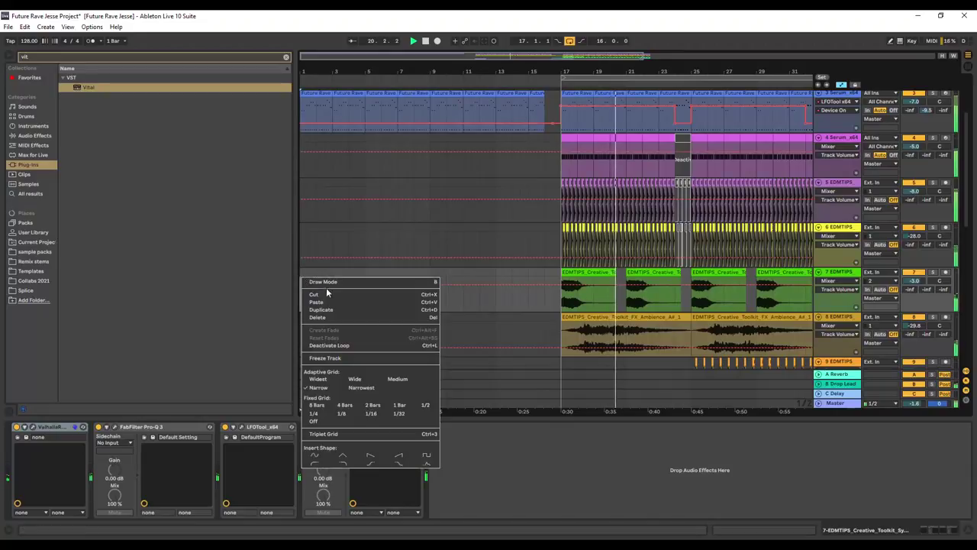
pyautogui.click(842, 86)
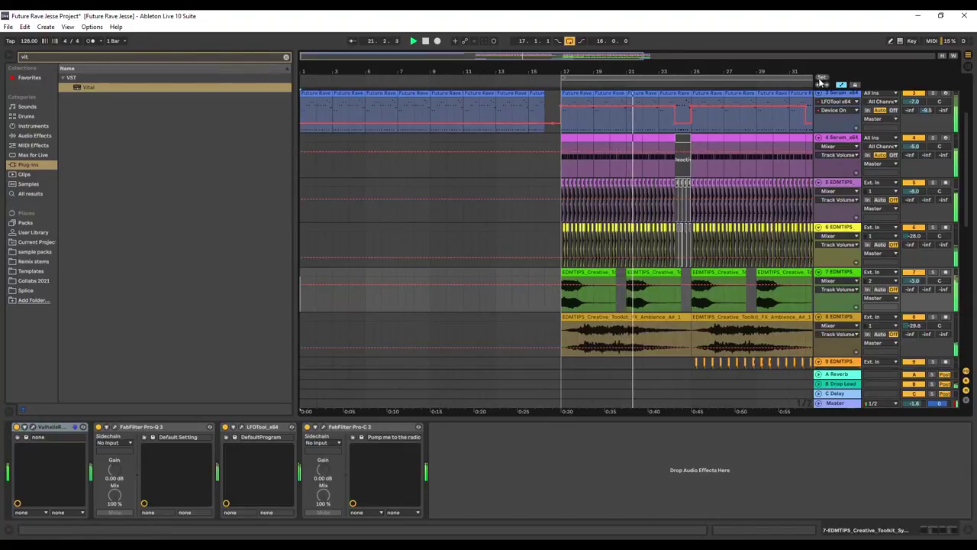
# Step: Hide automation and copy the green EDMTIPS clip at bar 17 on track 7 to bar 1
pyautogui.click(841, 86)
pyautogui.rightClick(600, 272)
pyautogui.click(620, 287)
pyautogui.rightClick(301, 288)
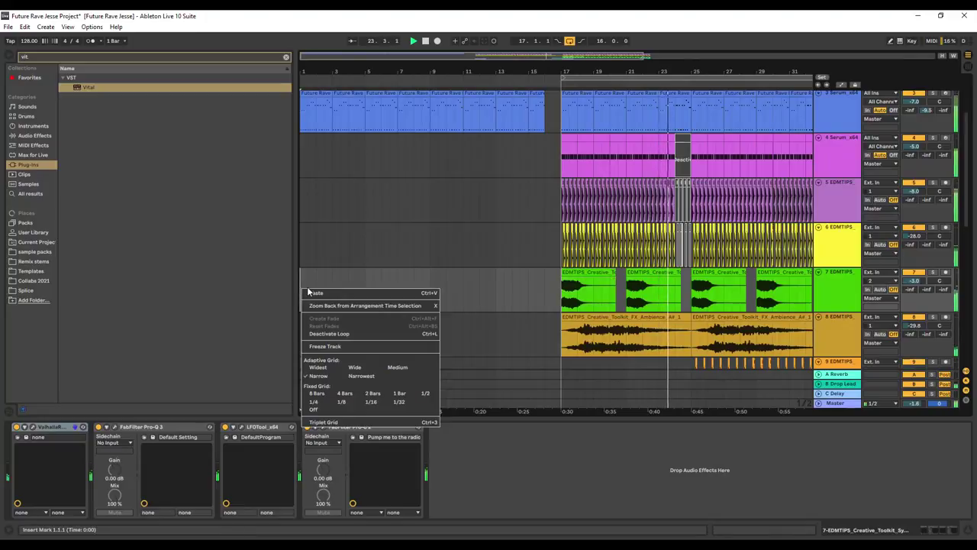
pyautogui.click(312, 293)
pyautogui.click(426, 42)
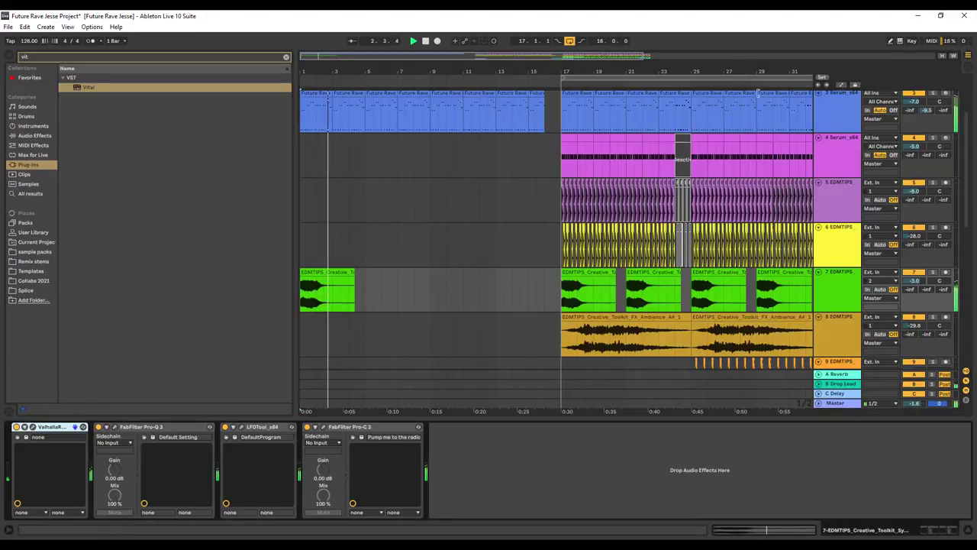
# Step: Automate track 7's LFOTool Device On to off from bar 1 to bar 17 and play the section
pyautogui.click(843, 85)
pyautogui.click(840, 282)
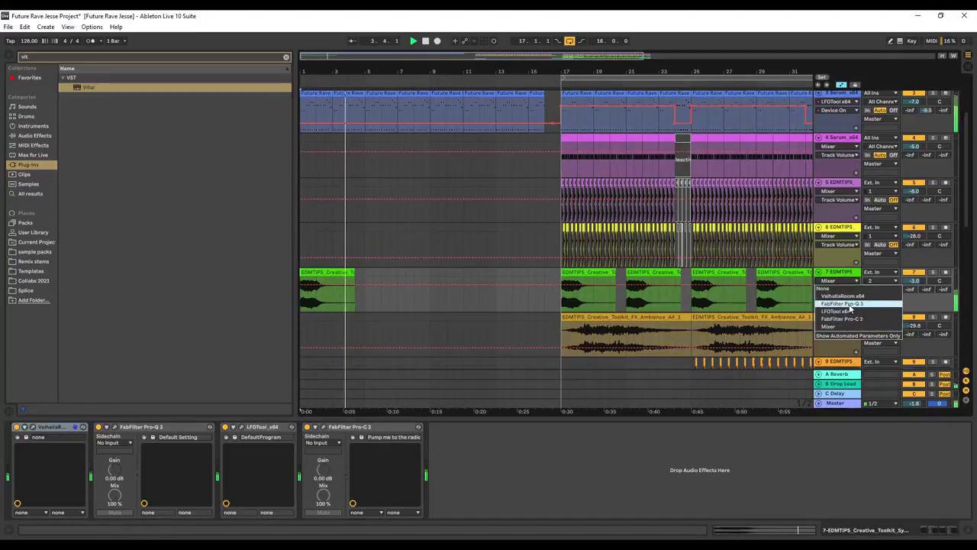
pyautogui.click(838, 306)
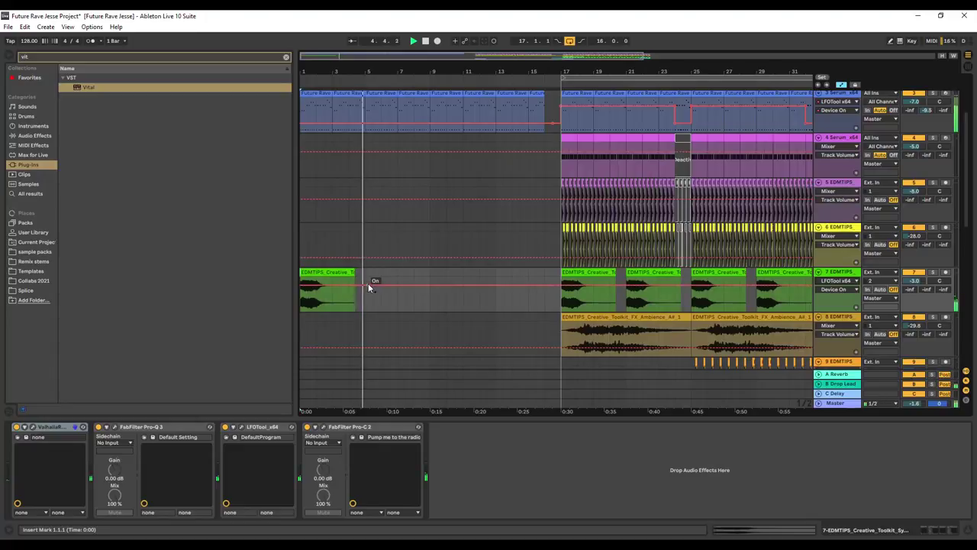
pyautogui.moveTo(548, 285); pyautogui.dragTo(301, 302)
pyautogui.press('space')
pyautogui.press('space')
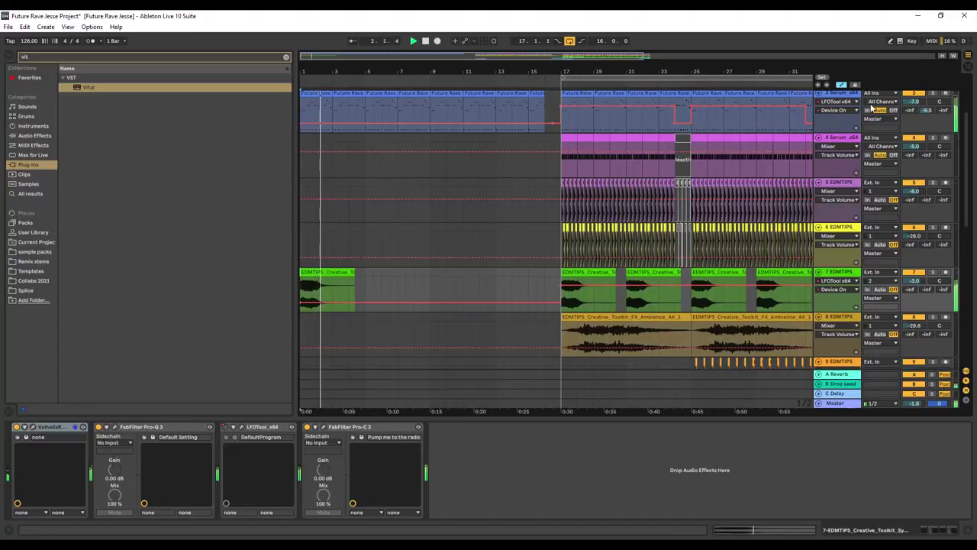
# Step: Hide the automation and device view, clear the browser search, and insert two audio tracks below track 2
pyautogui.press('a')
pyautogui.scroll(3, 407, 216)
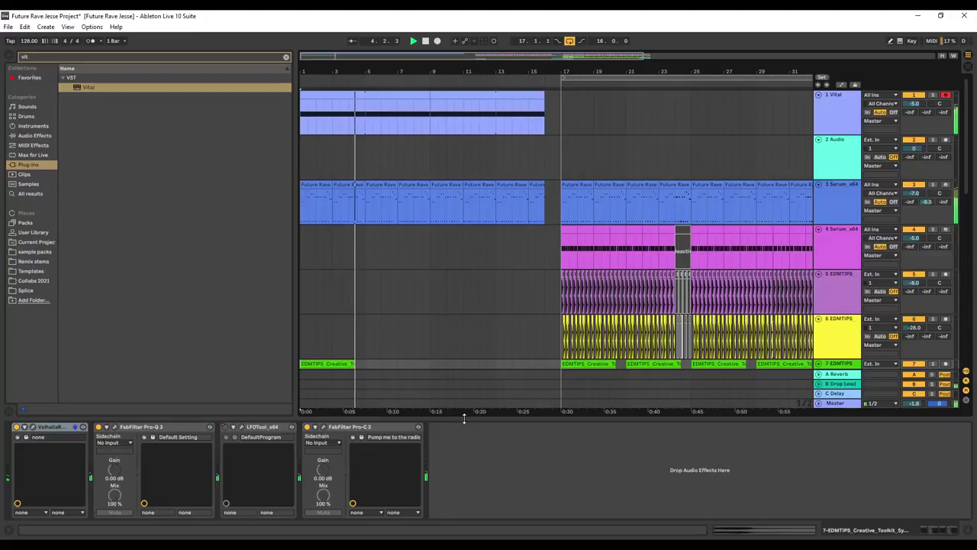
pyautogui.moveTo(464, 419); pyautogui.dragTo(441, 537)
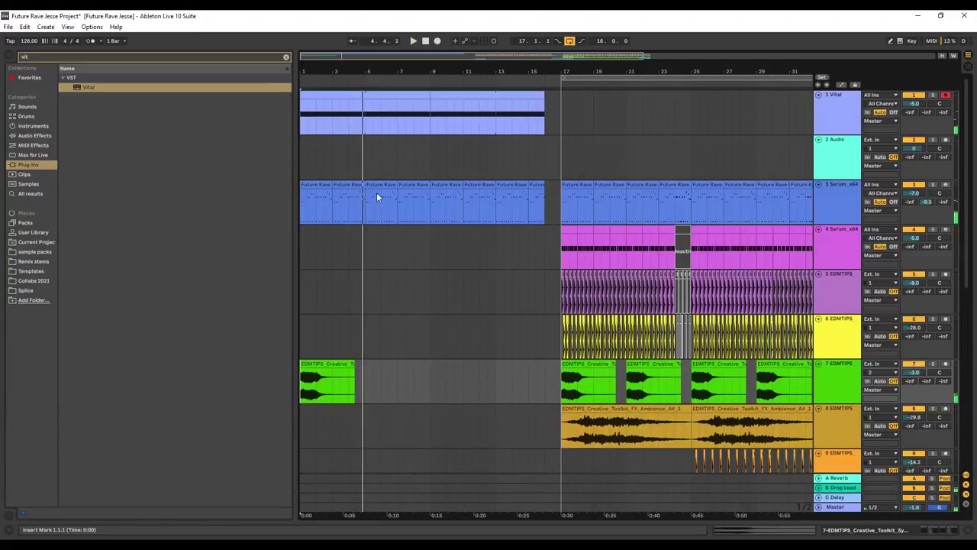
pyautogui.click(286, 58)
pyautogui.rightClick(832, 142)
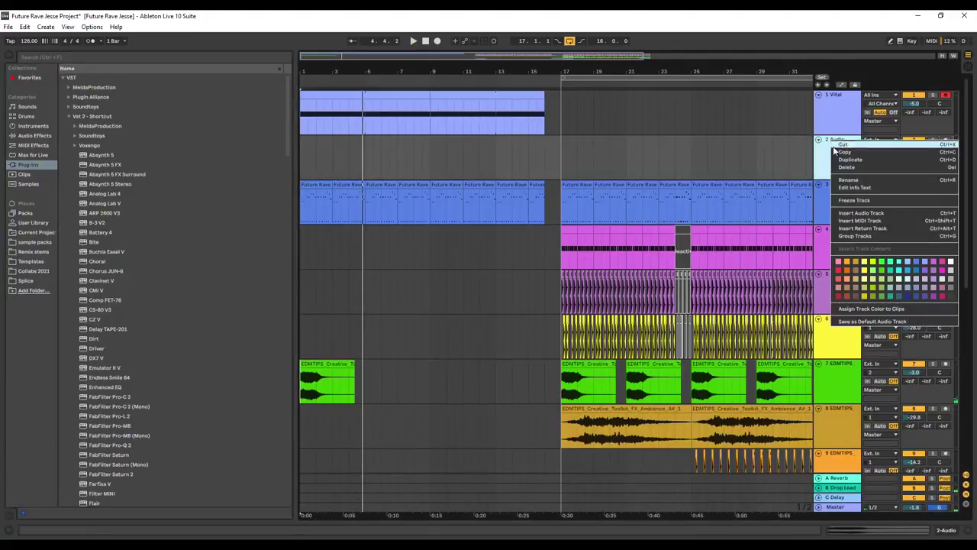
pyautogui.click(862, 217)
pyautogui.rightClick(843, 162)
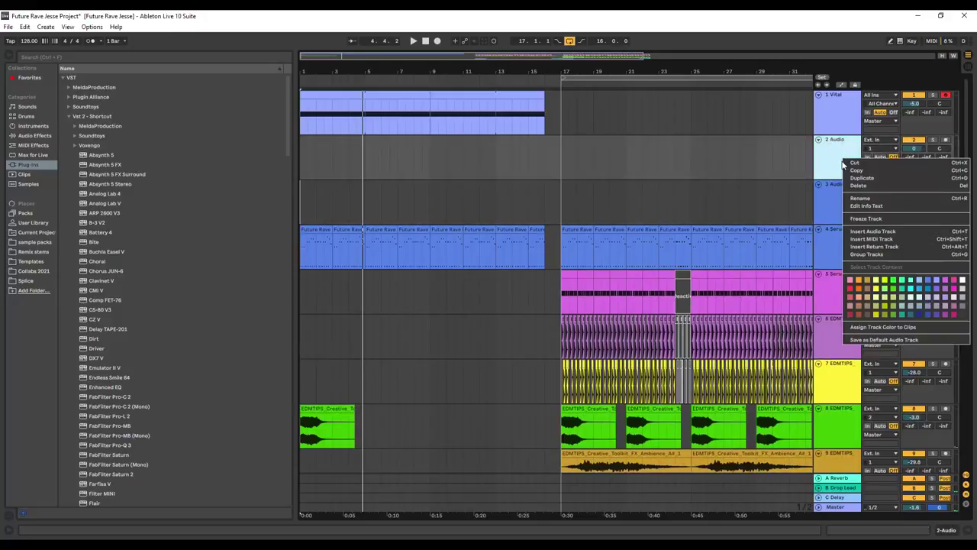
pyautogui.click(888, 233)
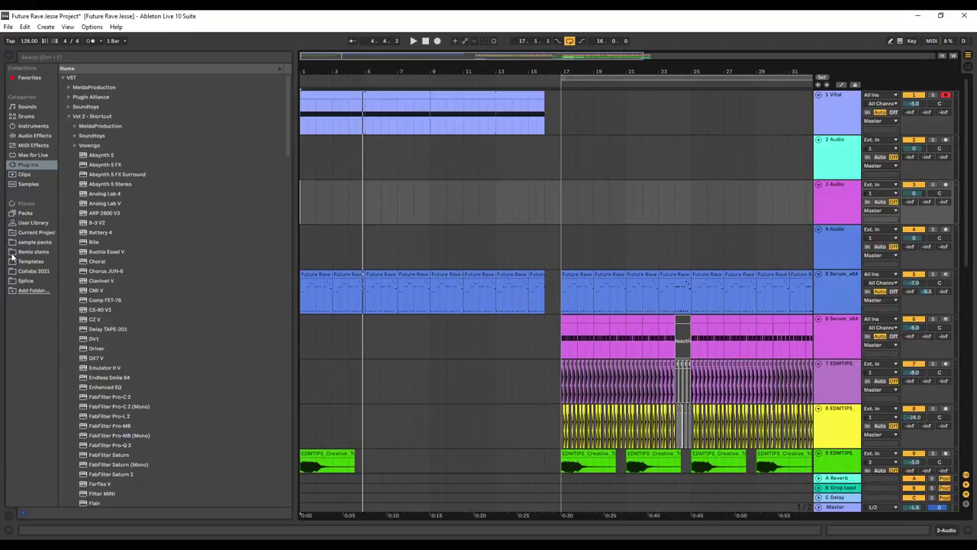
# Step: Audition the melodic uplifter samples in the EDM Tips Creative Toolkit 1 FX Uplifters folder
pyautogui.click(35, 241)
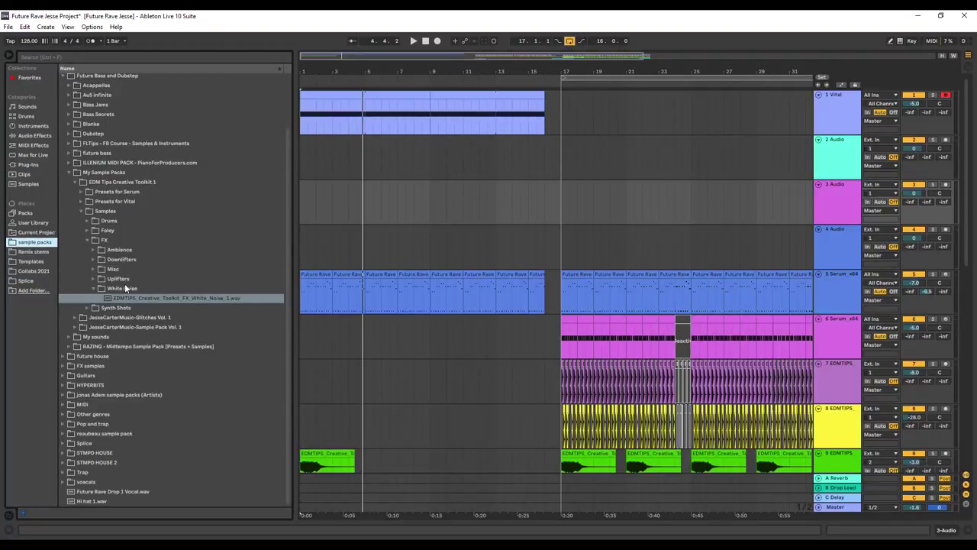
pyautogui.click(120, 278)
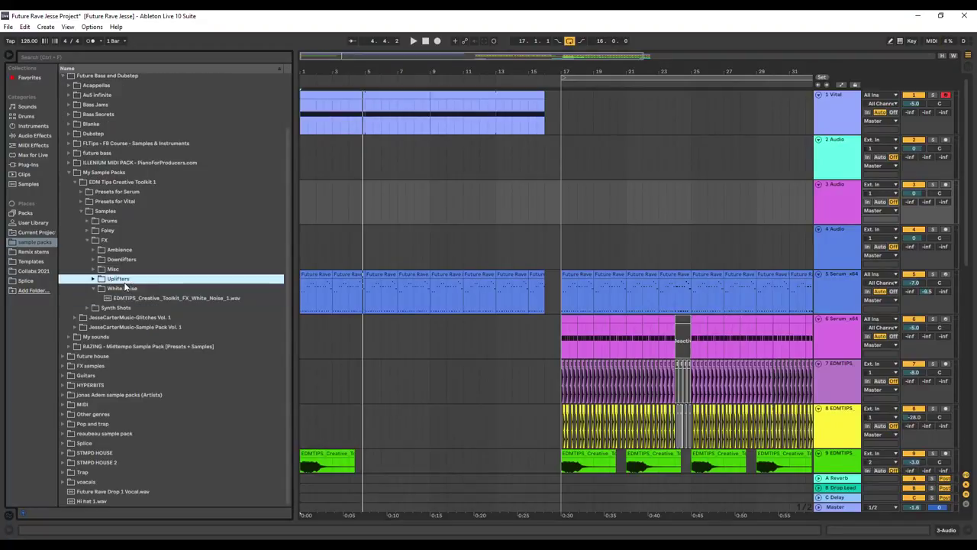
pyautogui.click(202, 338)
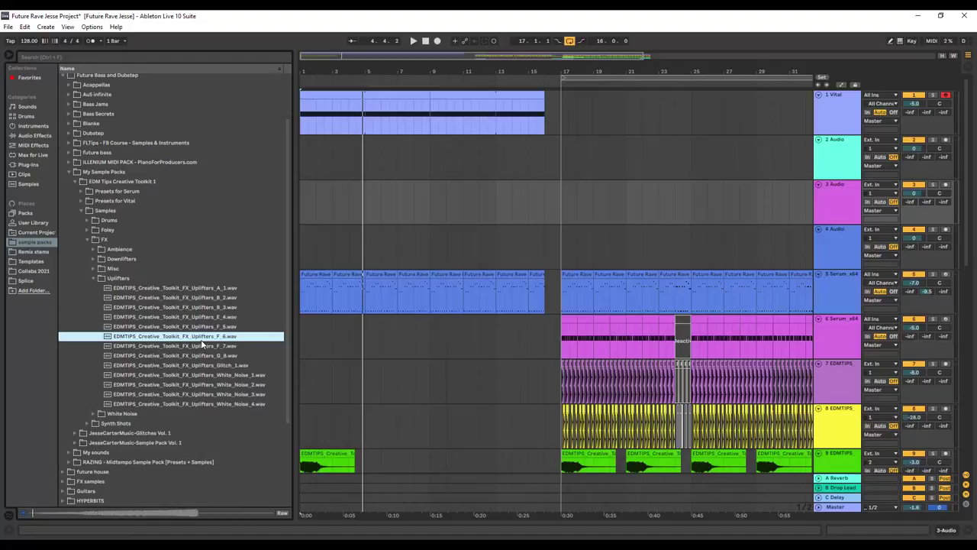
pyautogui.click(201, 346)
pyautogui.click(208, 326)
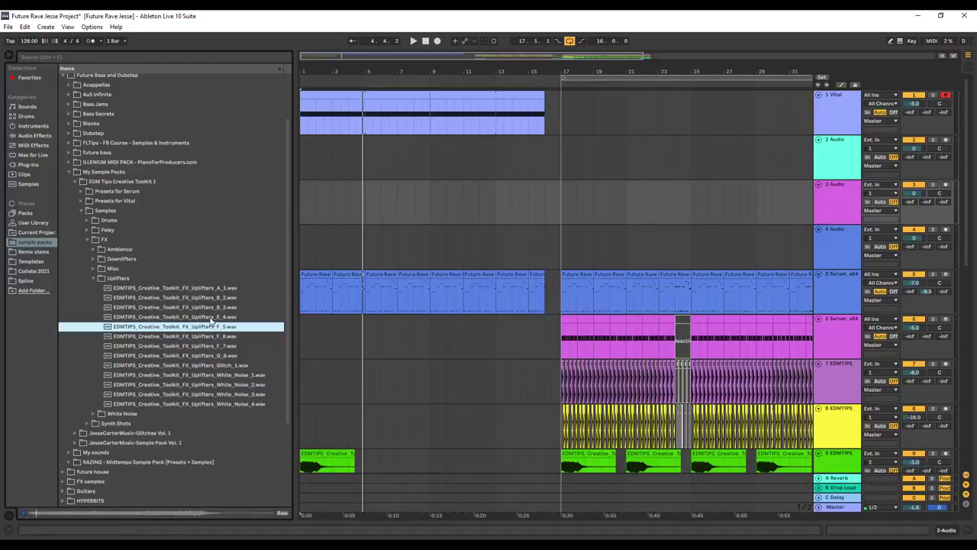
pyautogui.click(211, 318)
pyautogui.click(220, 290)
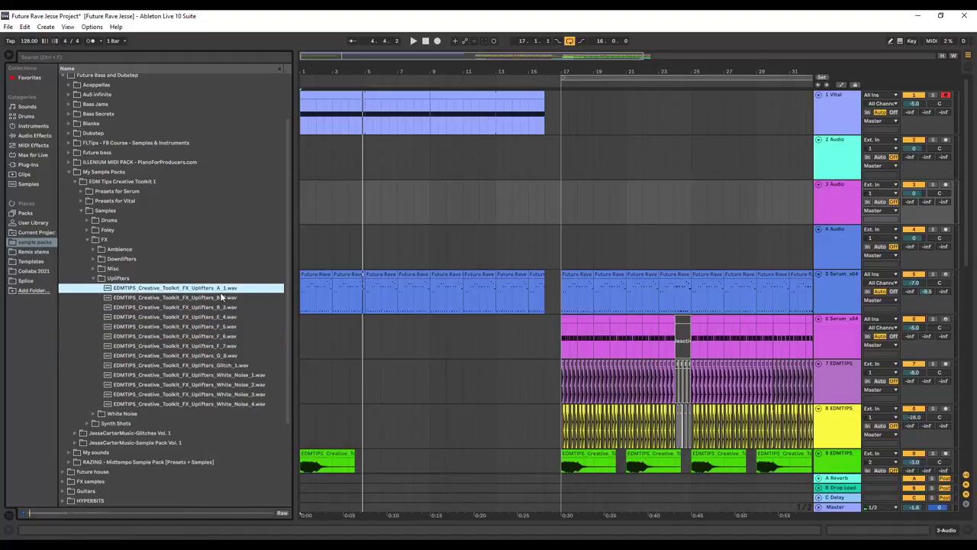
pyautogui.click(220, 299)
pyautogui.click(214, 327)
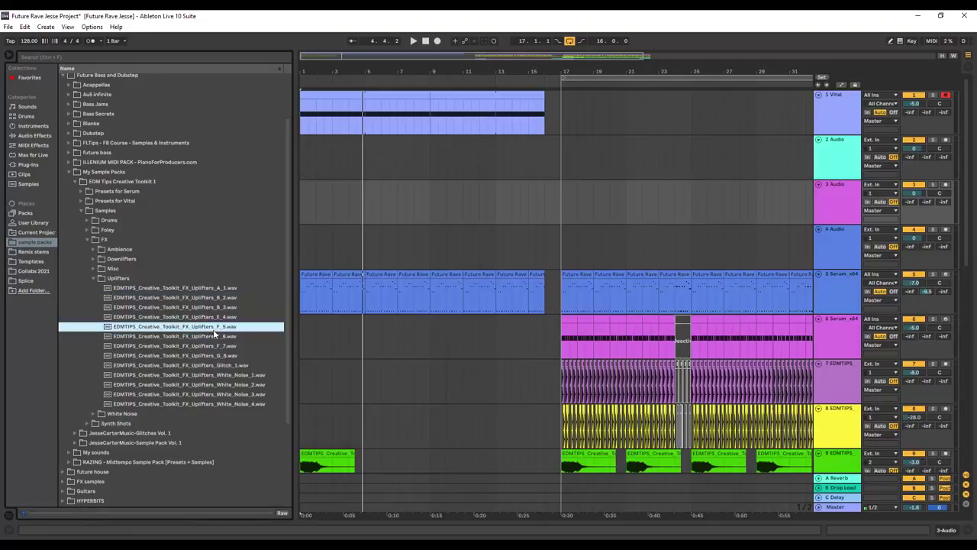
# Step: Place the Uplifters_White_Noise_1 sample on track 2, ending around 16.3.3, and play the section
pyautogui.click(228, 376)
pyautogui.moveTo(226, 383); pyautogui.dragTo(492, 158)
pyautogui.click(525, 84)
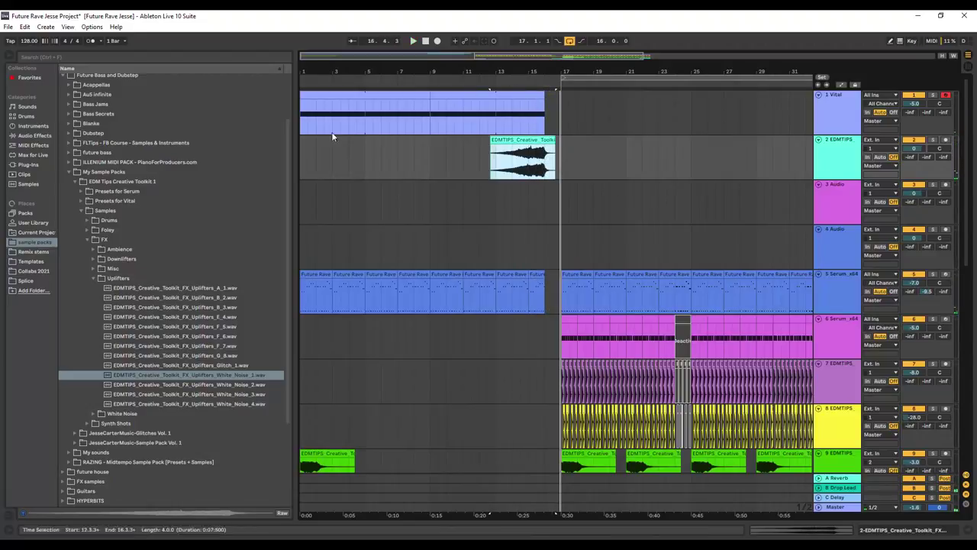
# Step: Audition the other white noise uplifters and place Uplifters_White_Noise_4 on track 3 from bar 13 to bar 17
pyautogui.click(196, 385)
pyautogui.click(197, 394)
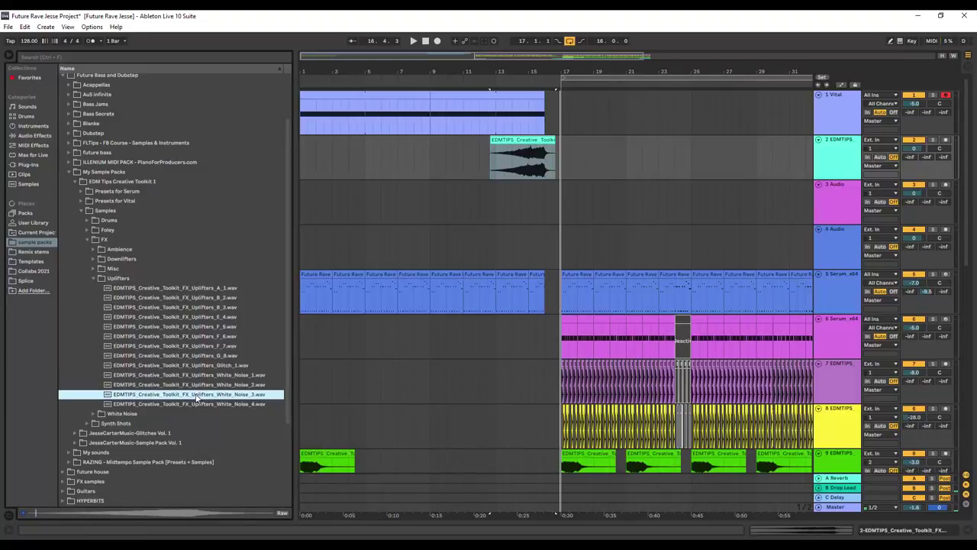
pyautogui.click(193, 403)
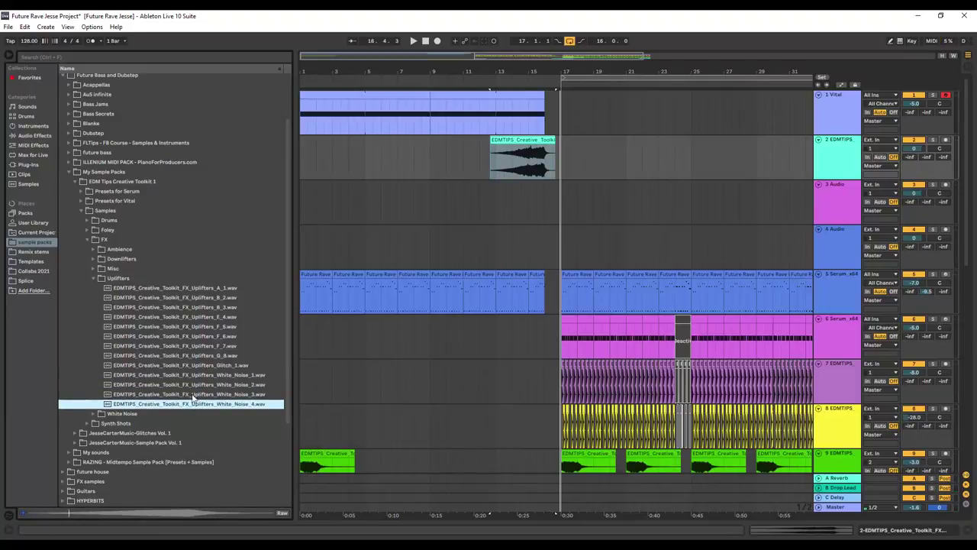
pyautogui.moveTo(200, 407); pyautogui.dragTo(500, 199)
pyautogui.press('space')
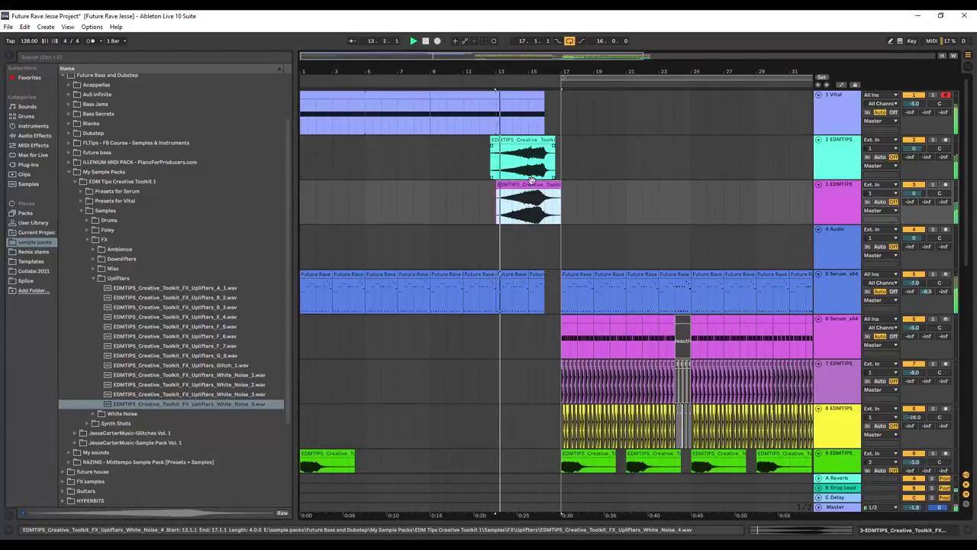
# Step: Start the track 3 uplifter slightly after bar 13 and set track 3's volume to -5.0 dB and track 2's to -3.9 dB
pyautogui.moveTo(551, 183); pyautogui.dragTo(561, 185)
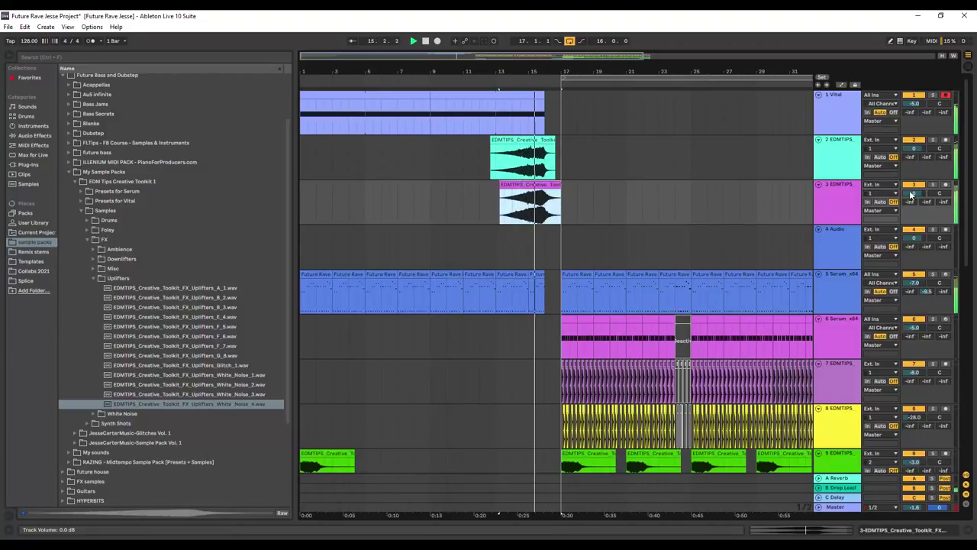
pyautogui.moveTo(911, 194); pyautogui.dragTo(911, 211)
pyautogui.moveTo(914, 149); pyautogui.dragTo(914, 163)
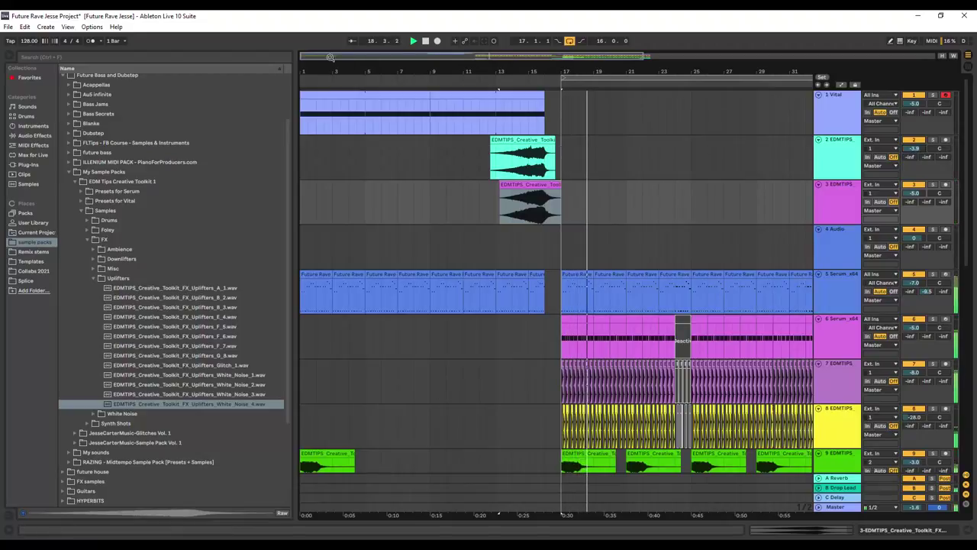
# Step: Shift the White_Noise_1 clip on track 2 to start at 12.4.1 and nudge the White_Noise_4 clip on track 3
pyautogui.moveTo(303, 56); pyautogui.dragTo(451, 55)
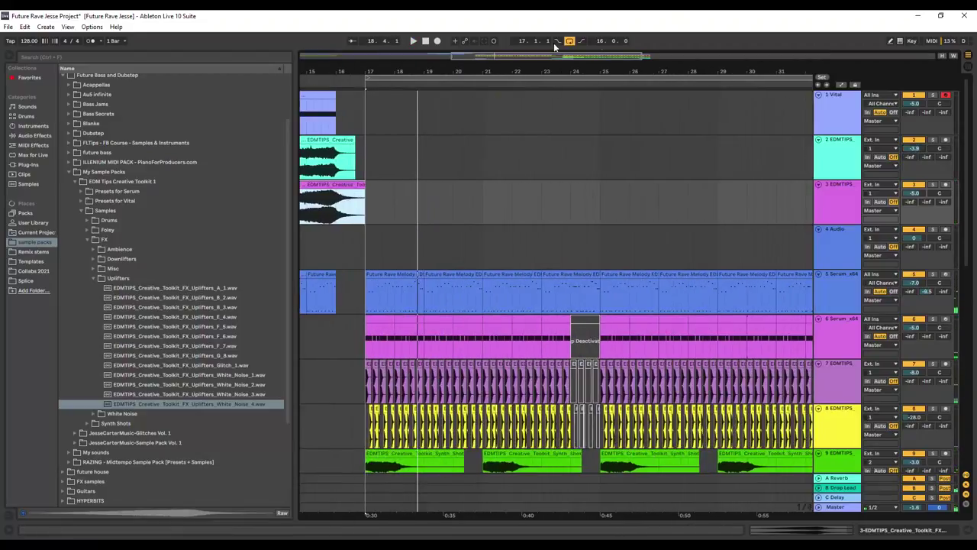
pyautogui.moveTo(641, 56); pyautogui.dragTo(481, 95)
pyautogui.moveTo(485, 137); pyautogui.dragTo(506, 140)
pyautogui.press('space')
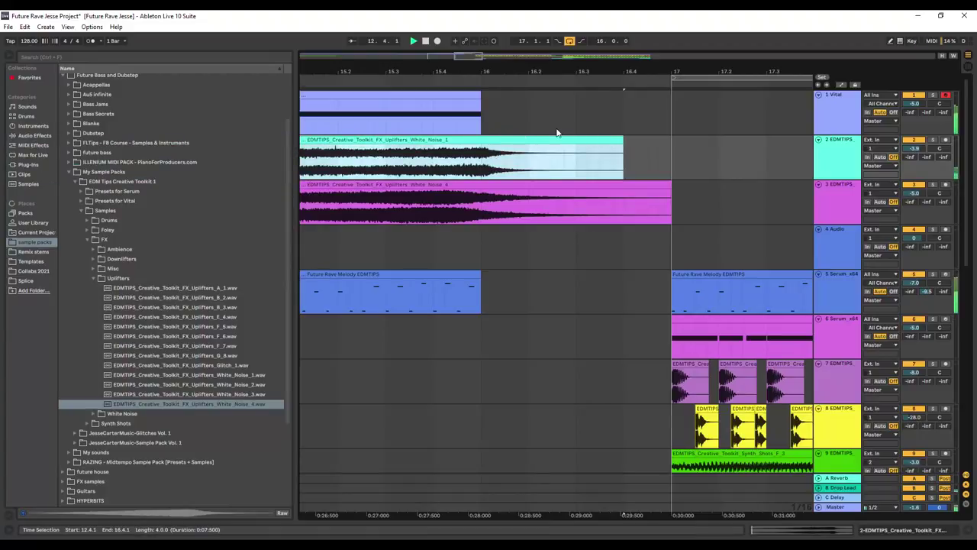
pyautogui.moveTo(508, 185); pyautogui.dragTo(505, 184)
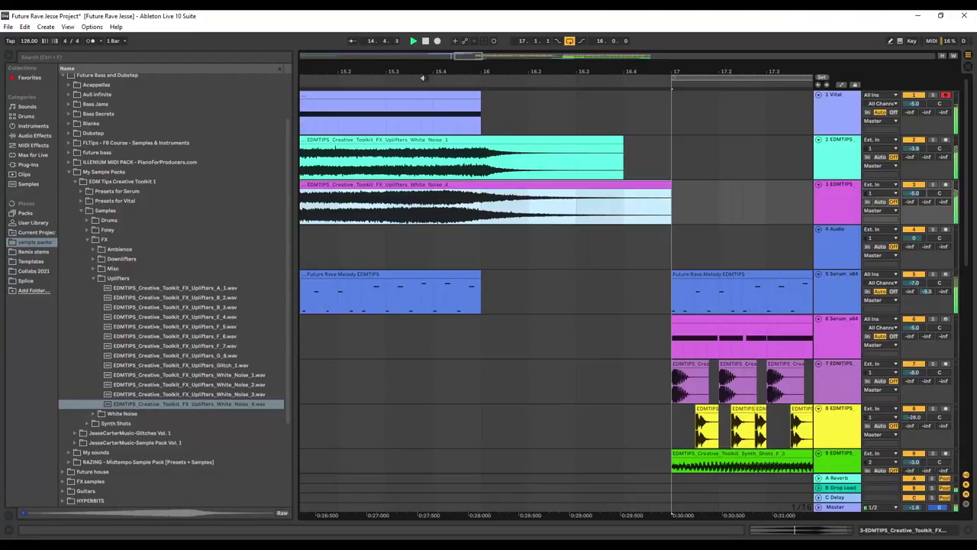
# Step: Lower track 3 to -9.1 dB and track 2 to -6.7 dB, and trim both uplifter clips to end at bar 16
pyautogui.moveTo(914, 193); pyautogui.dragTo(914, 202)
pyautogui.moveTo(913, 149); pyautogui.dragTo(914, 153)
pyautogui.moveTo(624, 149); pyautogui.dragTo(481, 149)
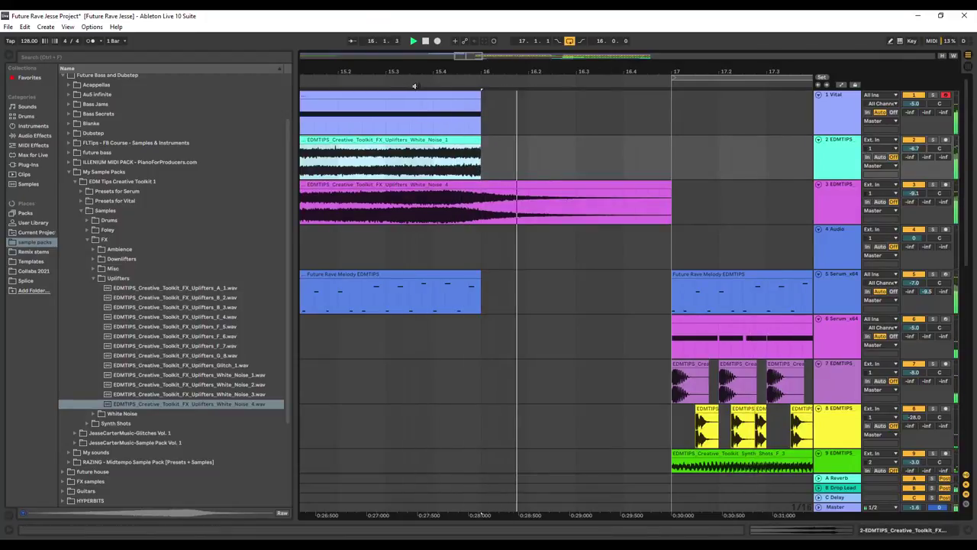
pyautogui.moveTo(669, 187); pyautogui.dragTo(481, 187)
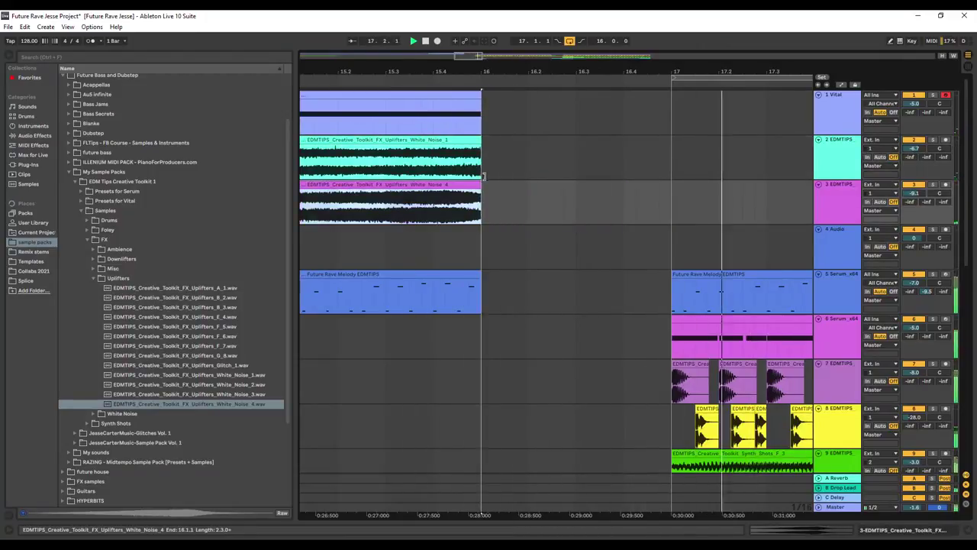
# Step: Audition the pitched uplifter samples A_1 through F_7 for a longer riser
pyautogui.moveTo(456, 55); pyautogui.dragTo(363, 56)
pyautogui.click(203, 338)
pyautogui.click(205, 347)
pyautogui.click(204, 336)
pyautogui.click(211, 328)
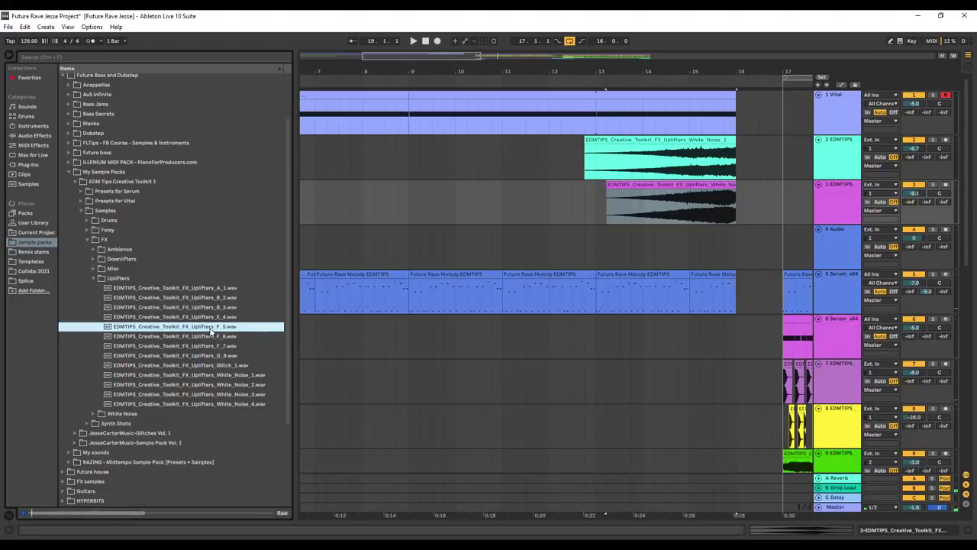
pyautogui.click(213, 317)
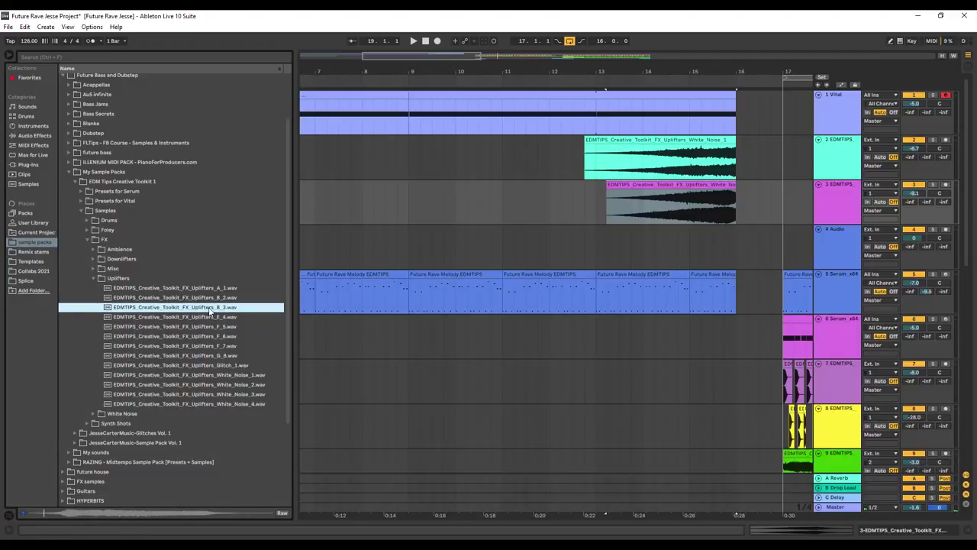
pyautogui.click(211, 300)
pyautogui.click(211, 289)
pyautogui.click(207, 316)
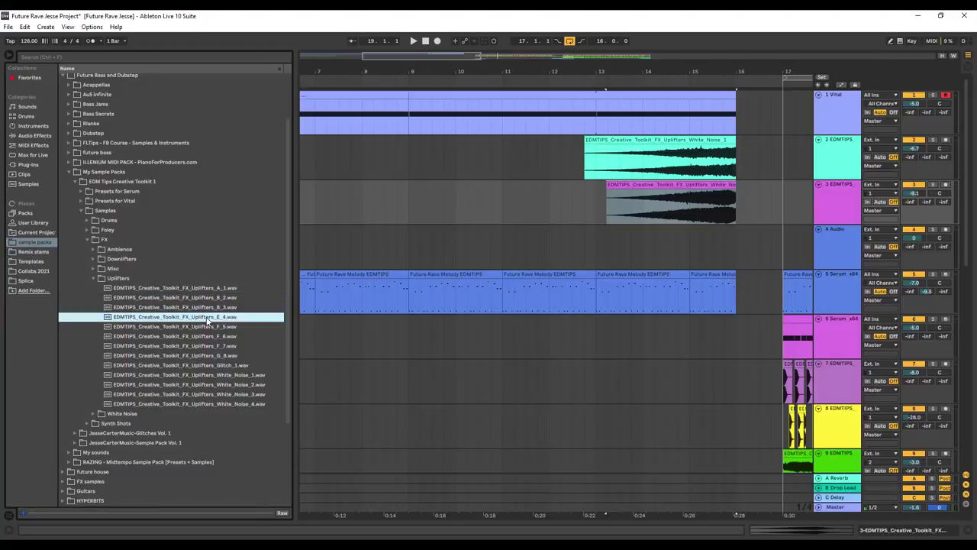
# Step: Place Uplifters_F_5 on track 4 from bar 9 to bar 17 and give it a fade-in reaching almost bar 15
pyautogui.click(208, 326)
pyautogui.moveTo(206, 327); pyautogui.dragTo(408, 235)
pyautogui.press('space')
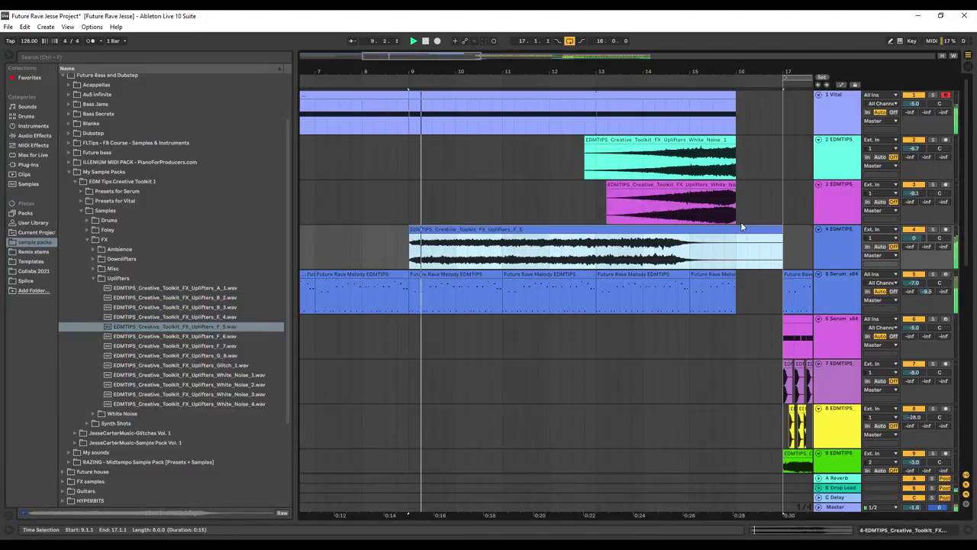
pyautogui.moveTo(409, 241); pyautogui.dragTo(689, 237)
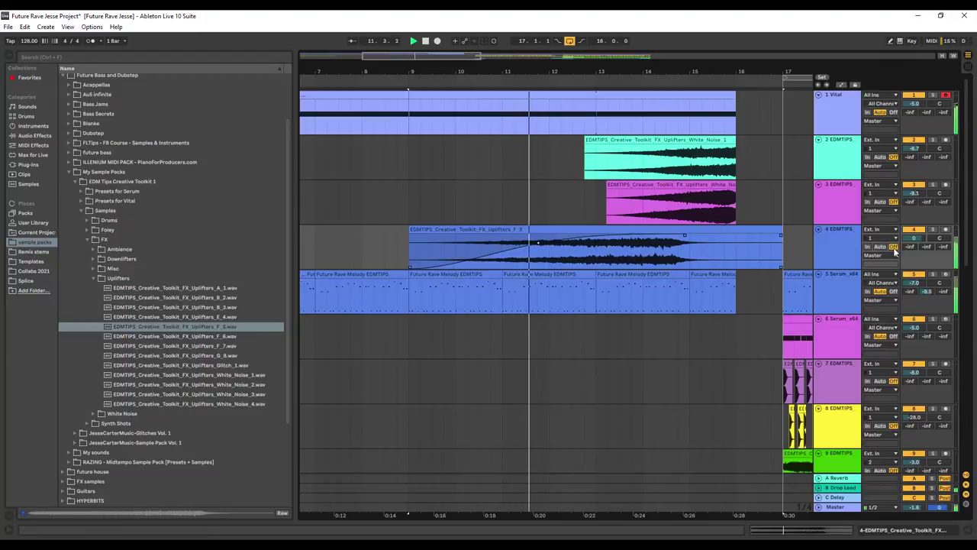
# Step: Set the volumes of track 4 to -12.4 dB, track 3 to -13.6 dB and track 2 to -12.1 dB
pyautogui.moveTo(914, 238)
pyautogui.mouseDown()
pyautogui.moveTo(914, 265)
pyautogui.moveTo(914, 239)
pyautogui.mouseUp()
pyautogui.moveTo(914, 193); pyautogui.dragTo(913, 204)
pyautogui.moveTo(913, 149); pyautogui.dragTo(913, 161)
# Step: Add fade-ins reaching about bar 15 to the white noise clips on tracks 3 and 2, and replay the section
pyautogui.moveTo(608, 191); pyautogui.dragTo(700, 186)
pyautogui.press('space')
pyautogui.press('space')
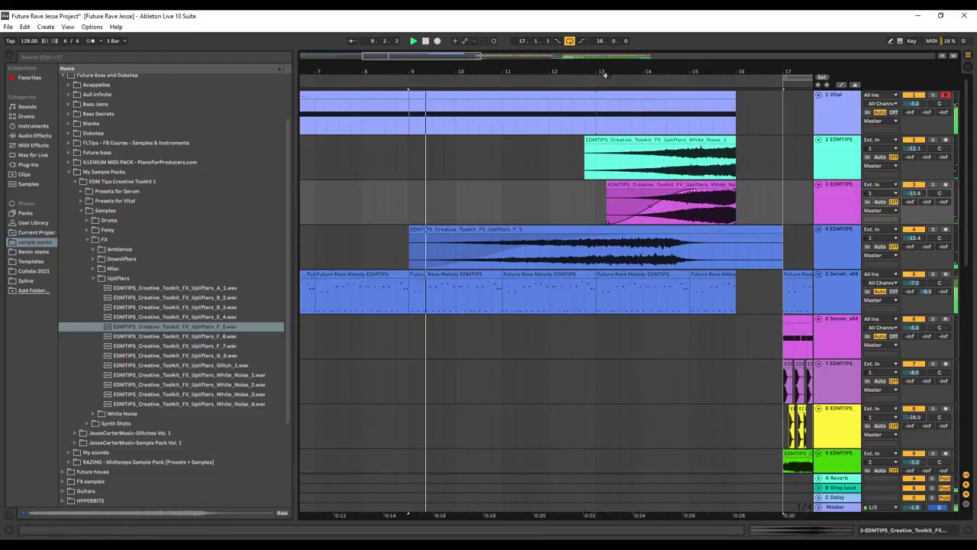
pyautogui.click(606, 80)
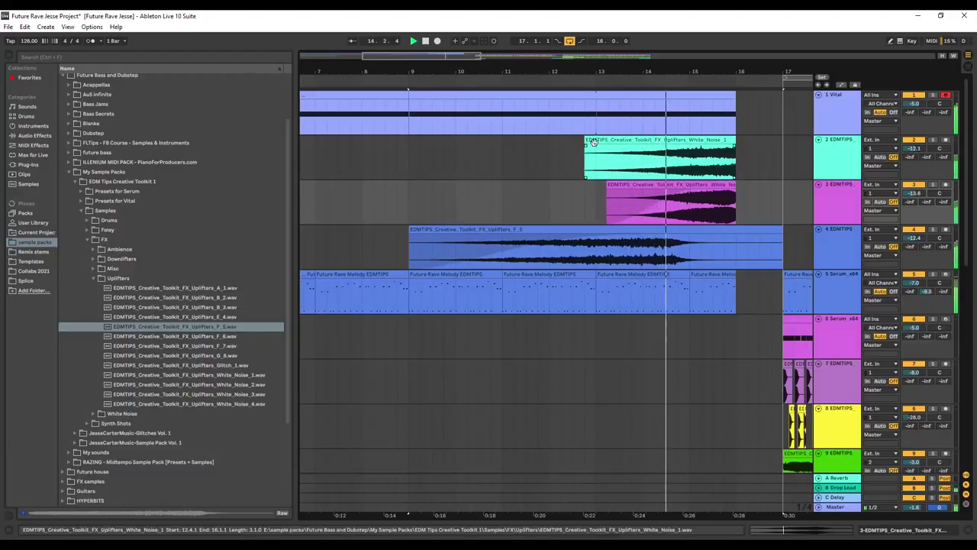
pyautogui.click(673, 146)
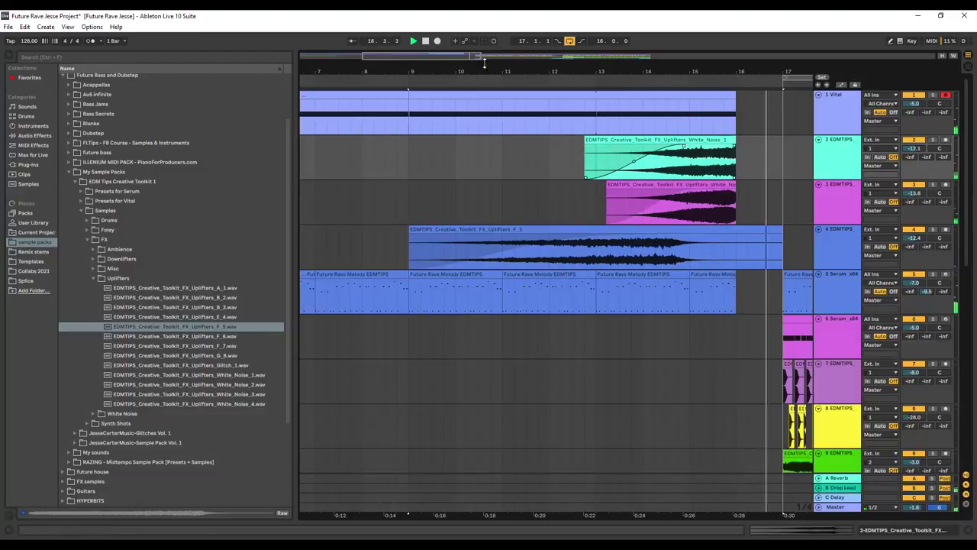
# Step: Extend the last melody clip before the drop on track 5 to bar 17 and show that track's devices
pyautogui.moveTo(481, 56); pyautogui.dragTo(544, 56)
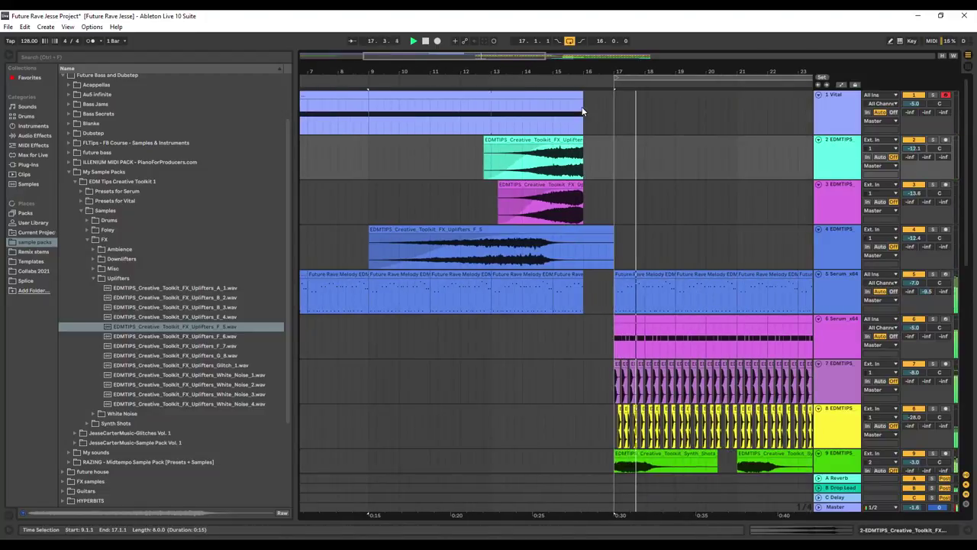
pyautogui.moveTo(582, 277); pyautogui.dragTo(603, 271)
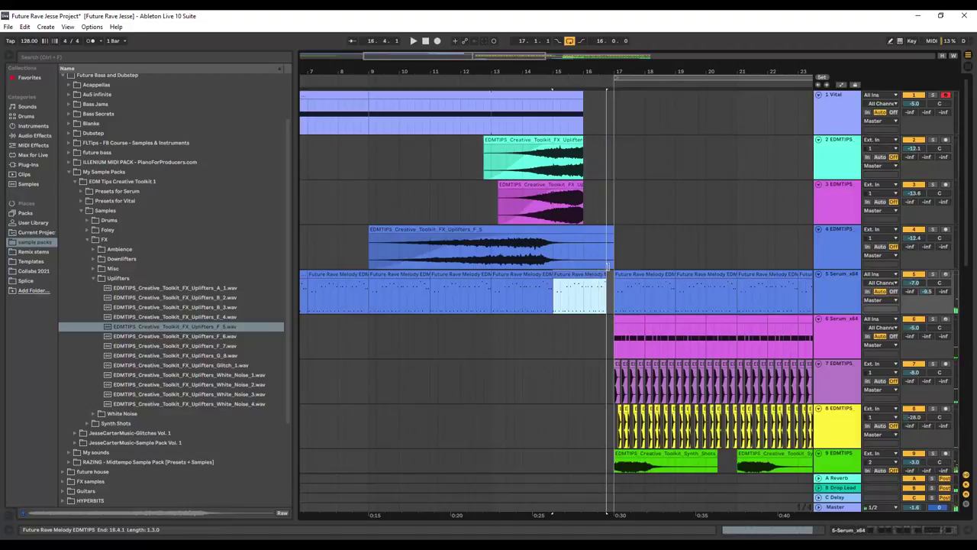
pyautogui.doubleClick(846, 283)
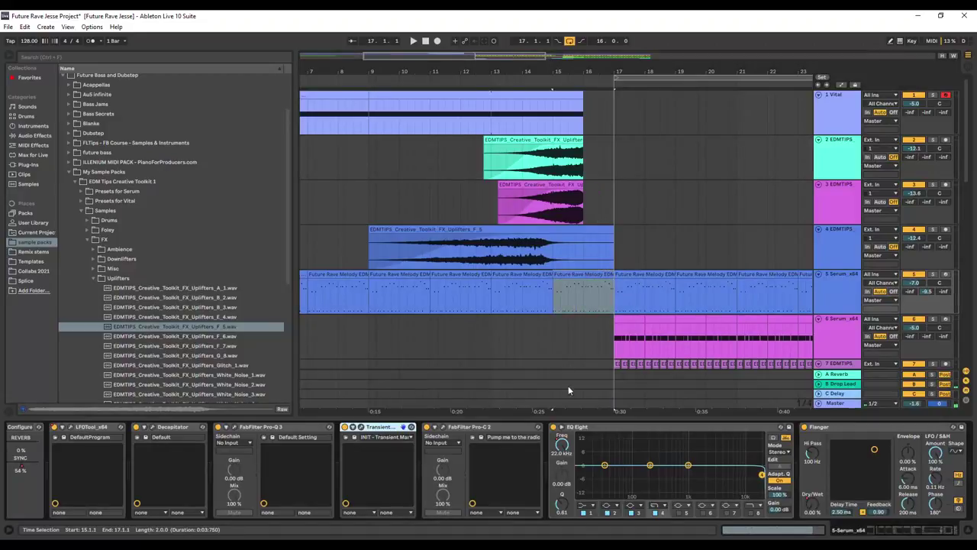
# Step: Show the automation lanes and set track 5's lane to the EQ Eight band 4 frequency
pyautogui.click(842, 85)
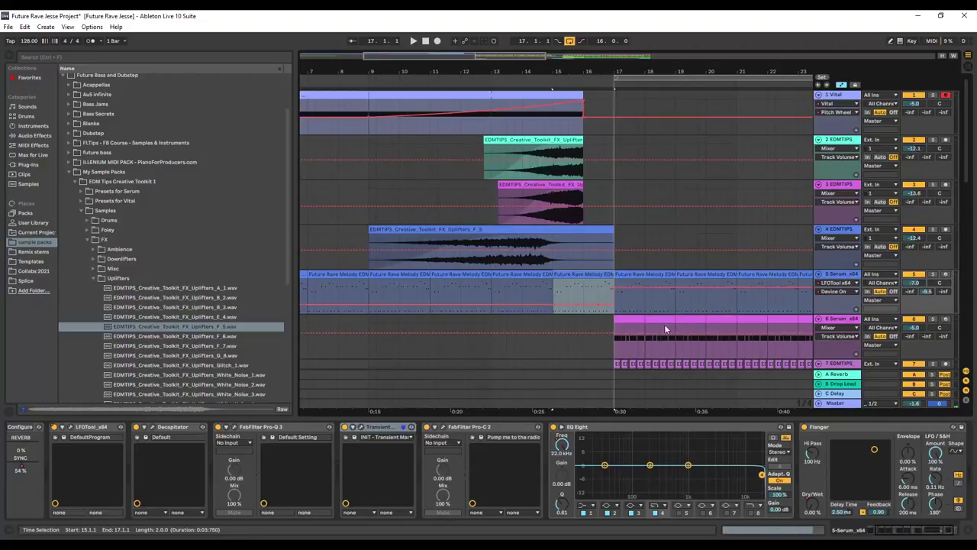
pyautogui.click(826, 284)
pyautogui.click(847, 301)
pyautogui.click(837, 283)
pyautogui.click(847, 345)
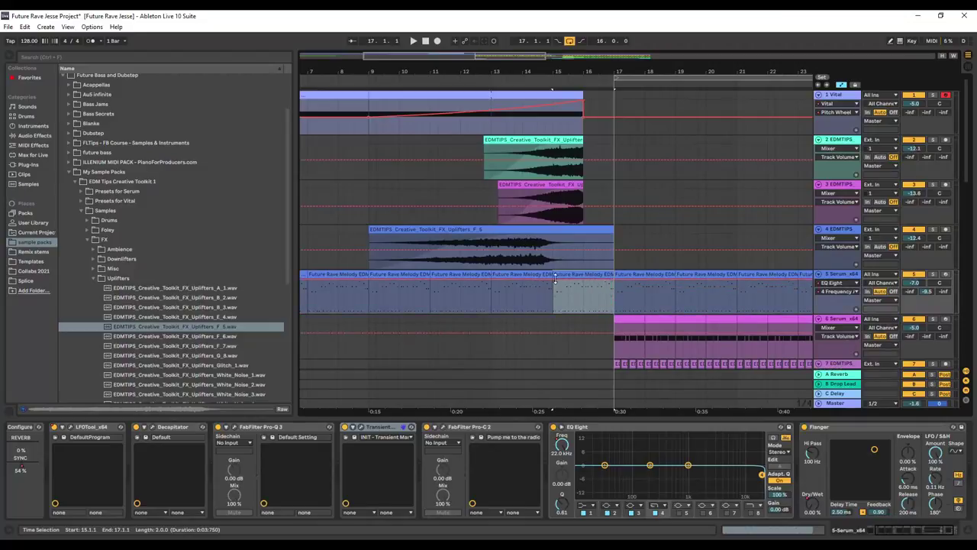
# Step: Automate track 5's filter from 22.0 kHz at bar 9 down to about 3.5 kHz at bar 16, back to 22.0 kHz mid-bar, and play it
pyautogui.click(372, 282)
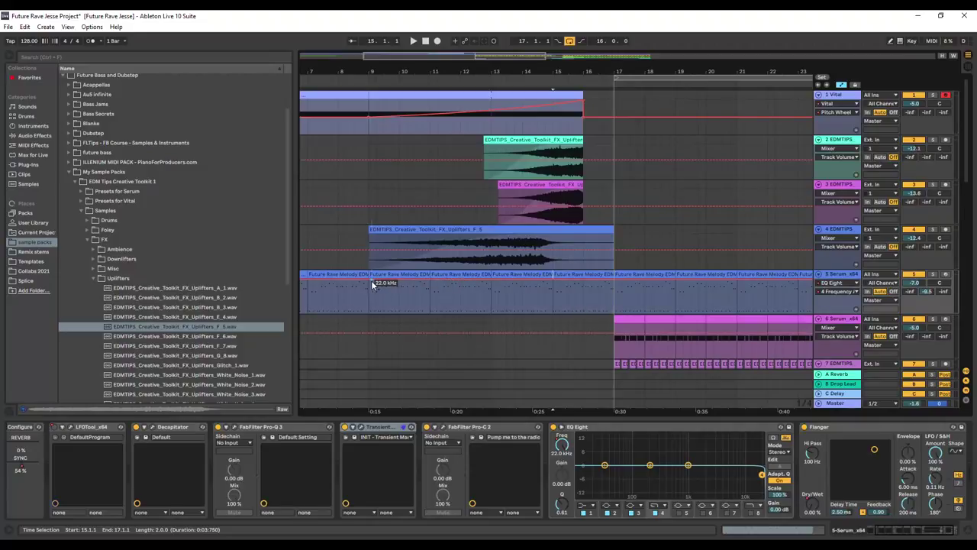
pyautogui.moveTo(580, 284); pyautogui.dragTo(583, 284)
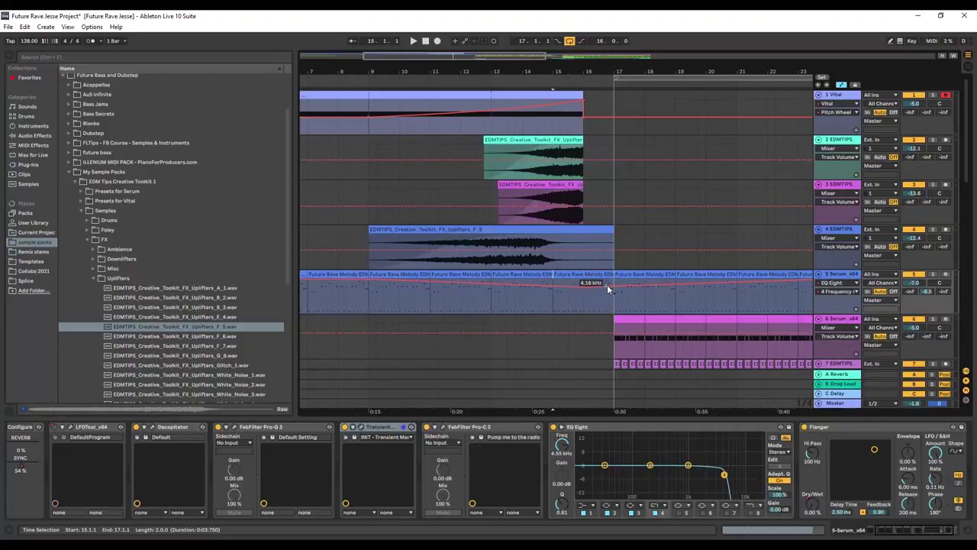
pyautogui.moveTo(600, 285); pyautogui.dragTo(598, 279)
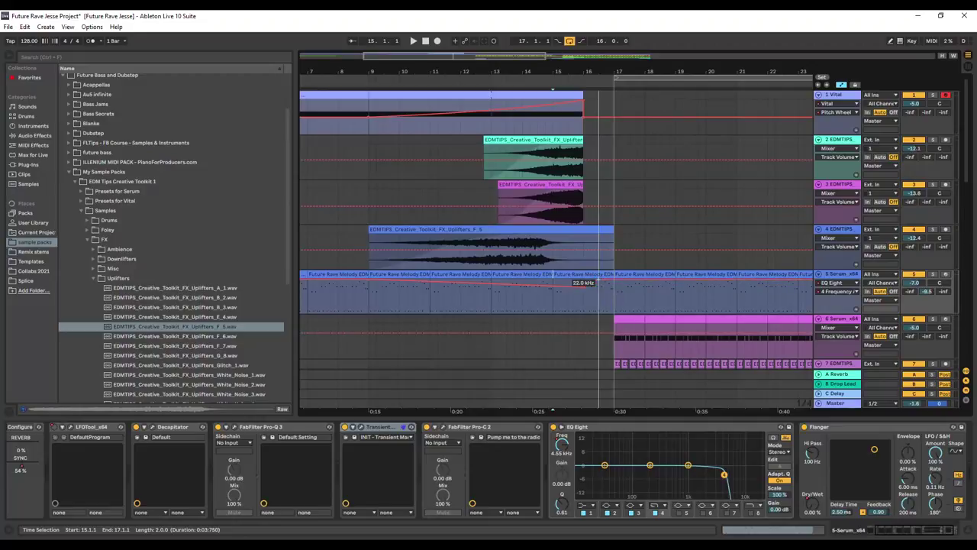
pyautogui.press('space')
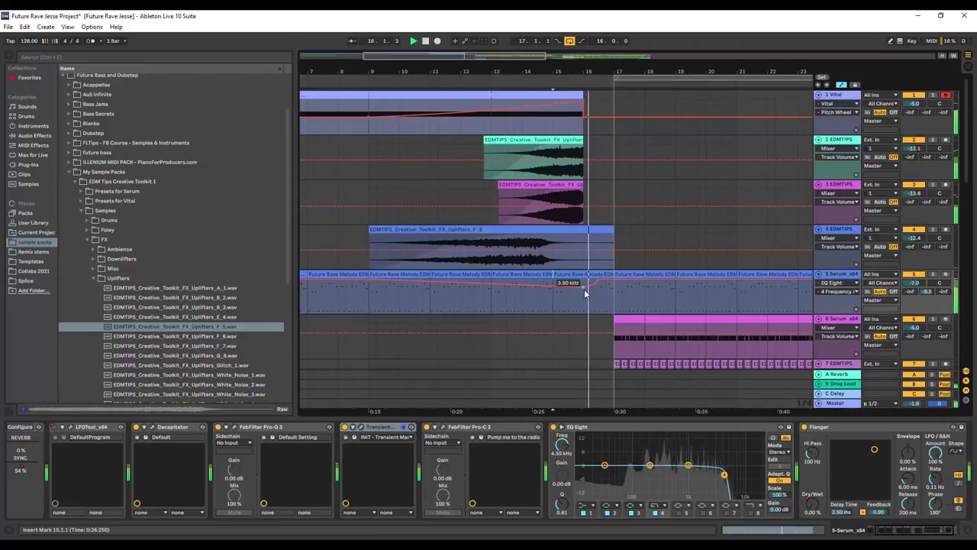
# Step: Shift the uplifter clips on tracks 2, 3 and 4 one bar later, all ending at bar 17, with track 4's clip seven bars long
pyautogui.moveTo(562, 186); pyautogui.dragTo(594, 184)
pyautogui.moveTo(510, 161); pyautogui.dragTo(541, 162)
pyautogui.click(582, 249)
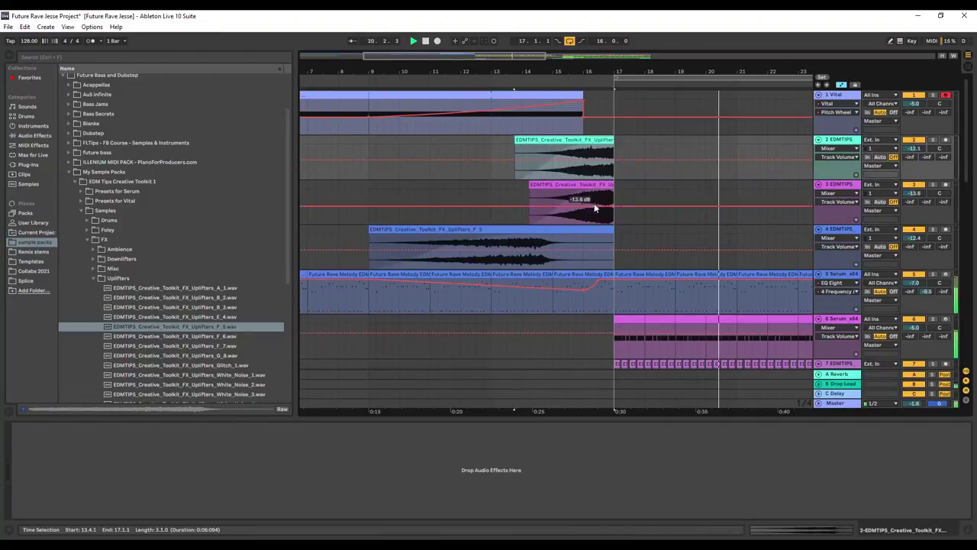
pyautogui.moveTo(588, 229); pyautogui.dragTo(611, 230)
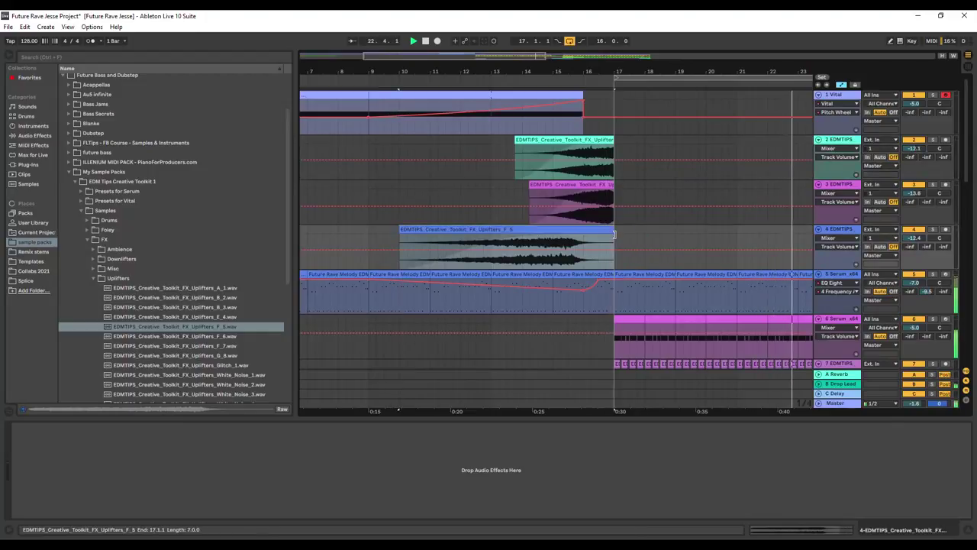
# Step: Play back the build-up and lower the bar 16 point of the melody track's EQ Eight frequency automation to 701 Hz
pyautogui.click(557, 73)
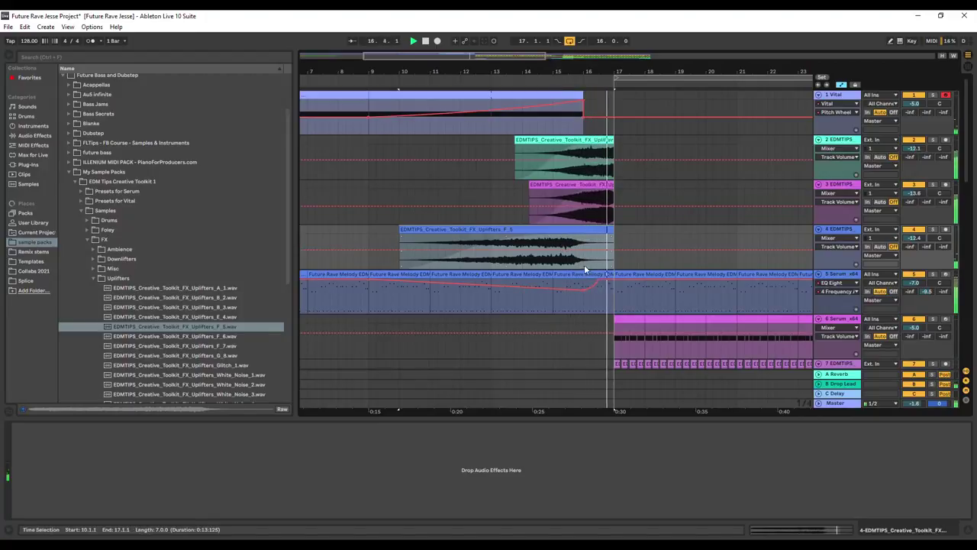
pyautogui.click(582, 291)
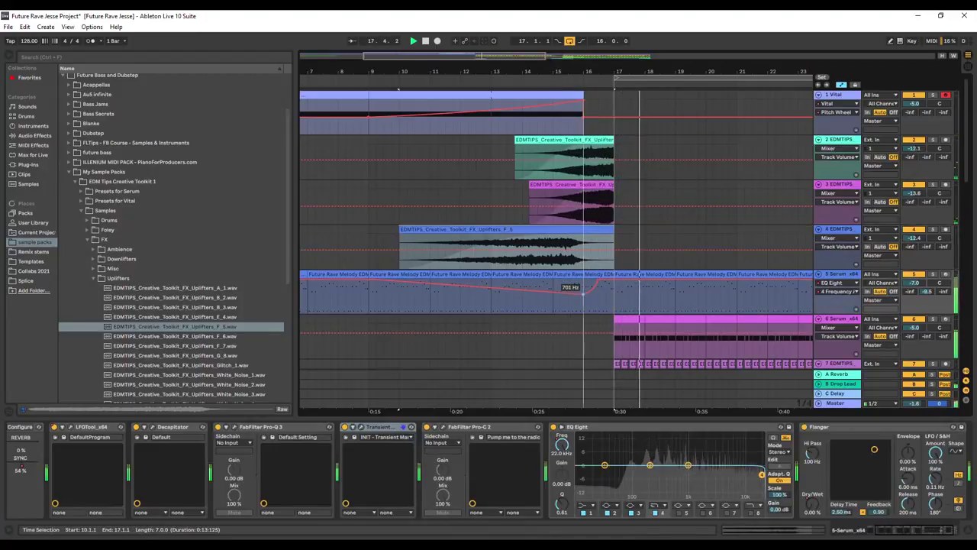
pyautogui.press('space')
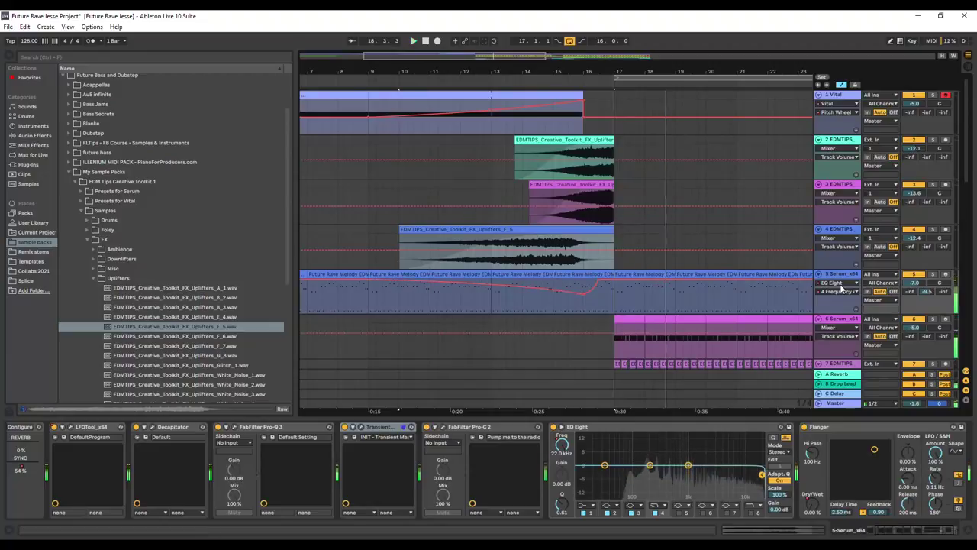
# Step: Automate Serum's REVERB on the melody track to rise from bar 9 and fall back to 0.00 at bar 17, and play it back
pyautogui.click(841, 283)
pyautogui.click(836, 297)
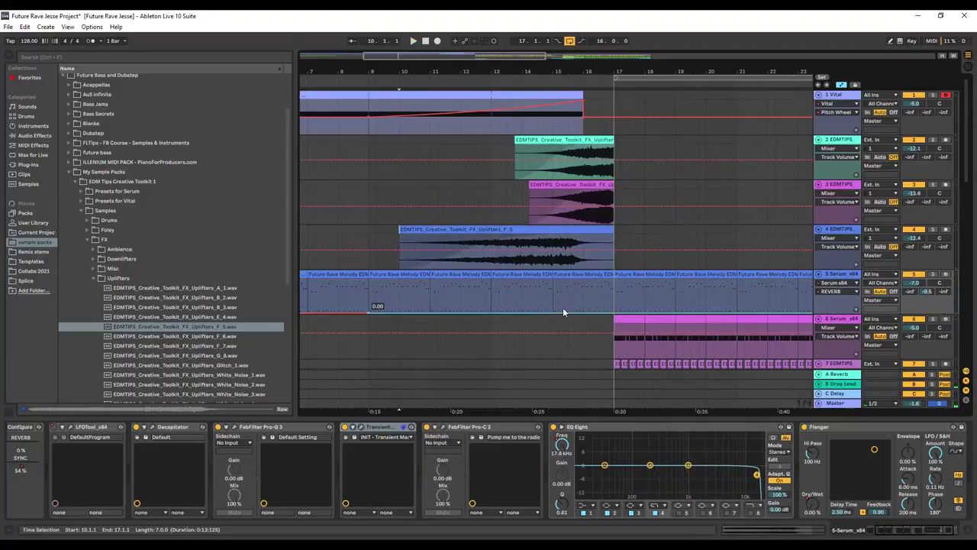
pyautogui.moveTo(584, 311); pyautogui.dragTo(584, 282)
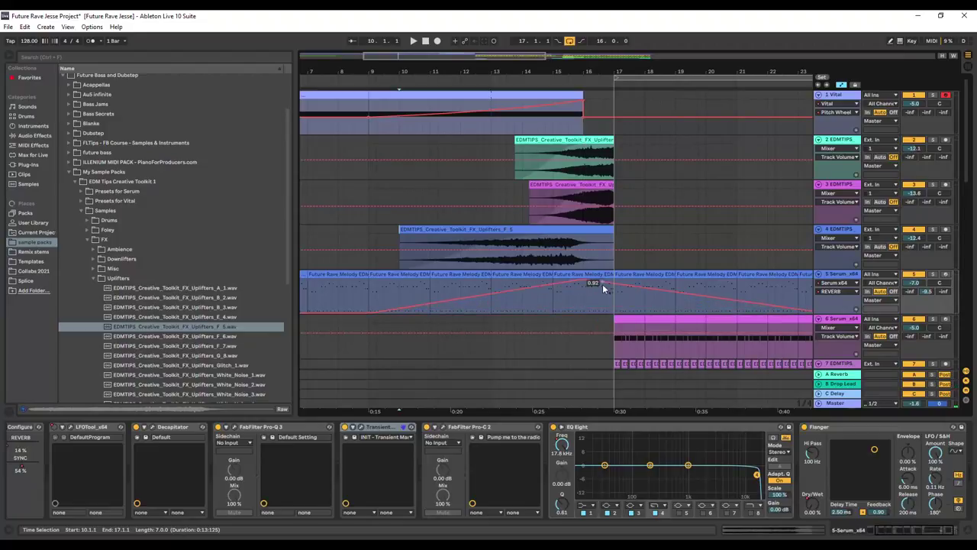
pyautogui.moveTo(612, 282); pyautogui.dragTo(609, 307)
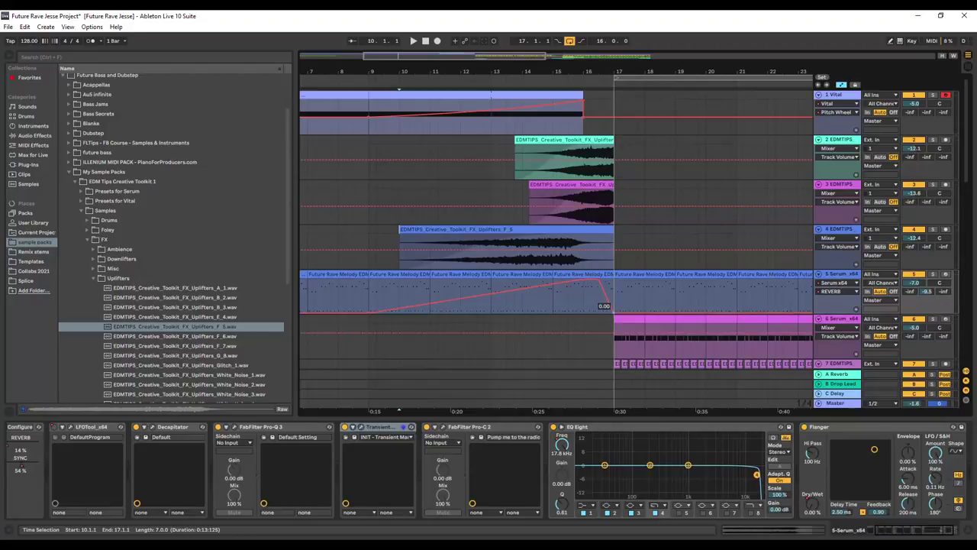
pyautogui.click(438, 82)
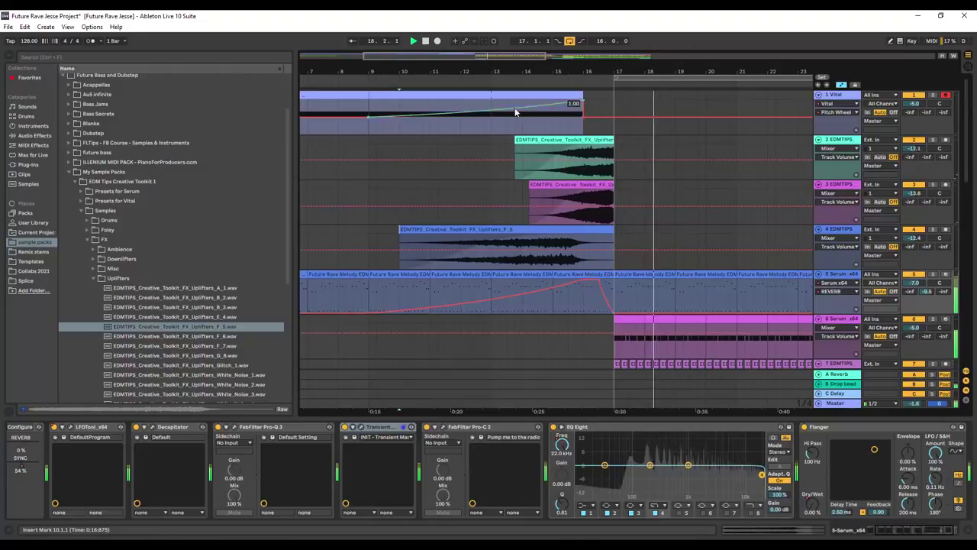
# Step: Bend the melody track's EQ Eight frequency slope into a curve and curve Serum's REVERB fall-off before bar 17
pyautogui.click(838, 283)
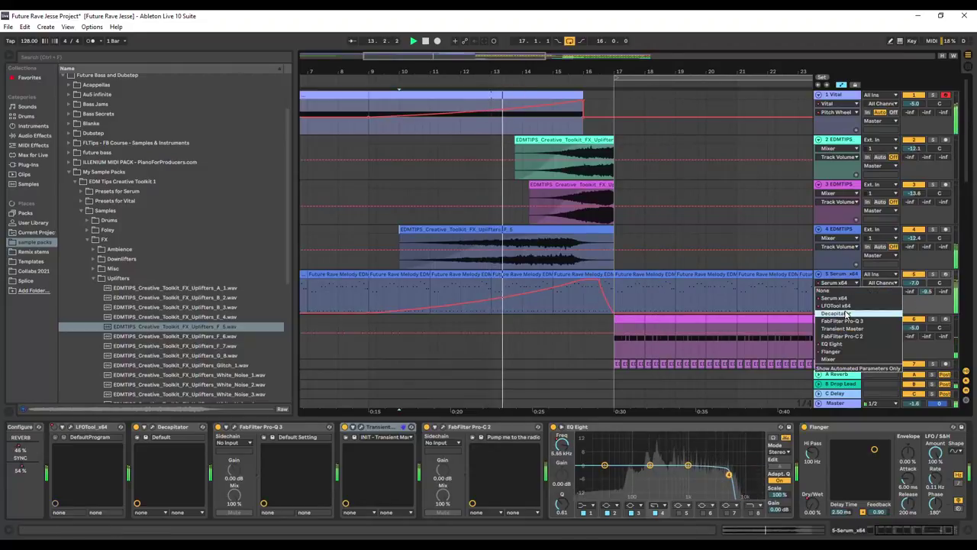
pyautogui.click(833, 343)
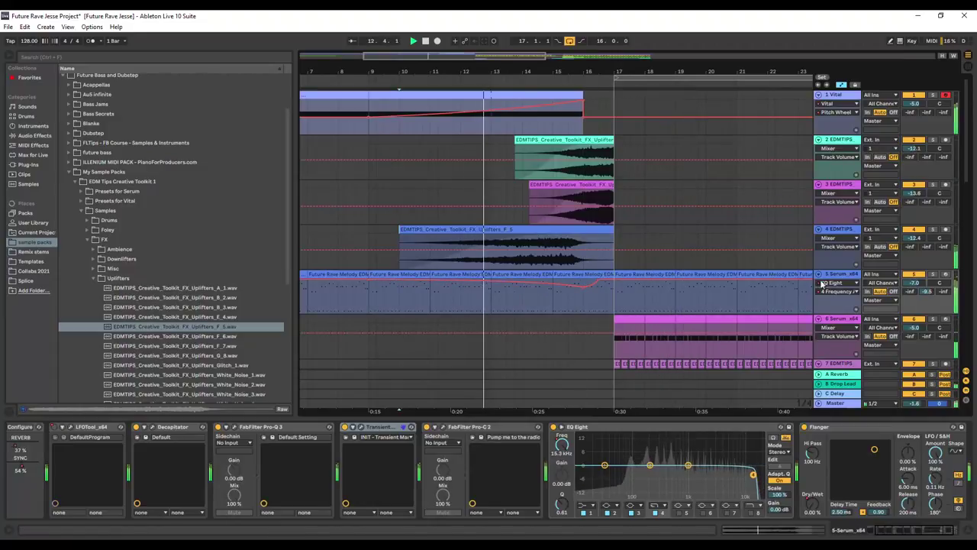
pyautogui.click(821, 284)
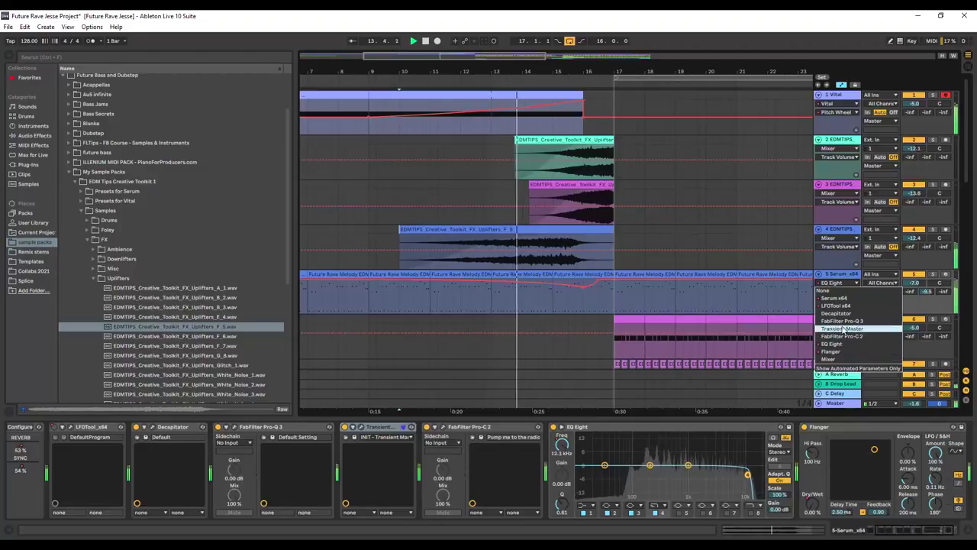
pyautogui.click(836, 297)
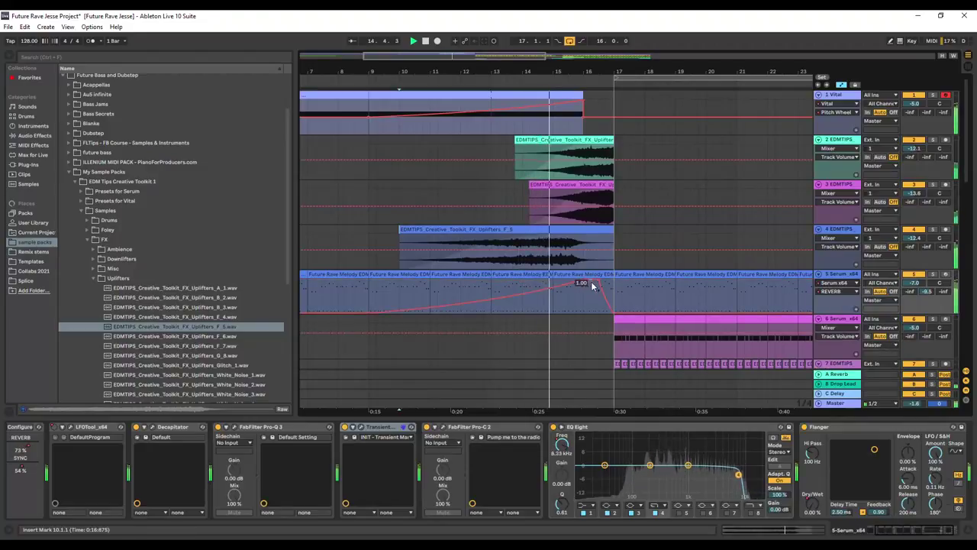
pyautogui.moveTo(601, 284); pyautogui.dragTo(603, 305)
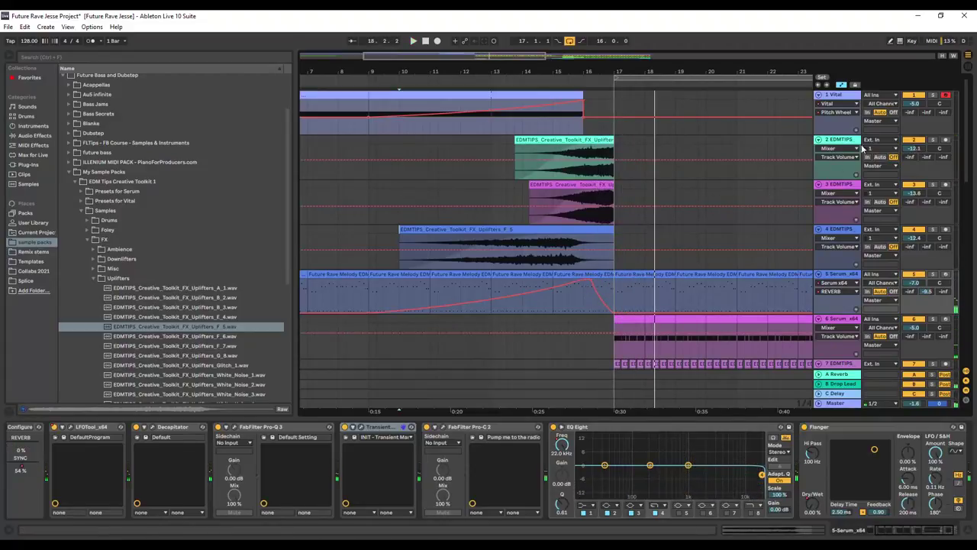
# Step: Insert two audio tracks below the Vital track, hide the automation lanes, and set the insert position on the lower track at bar 9
pyautogui.rightClick(839, 94)
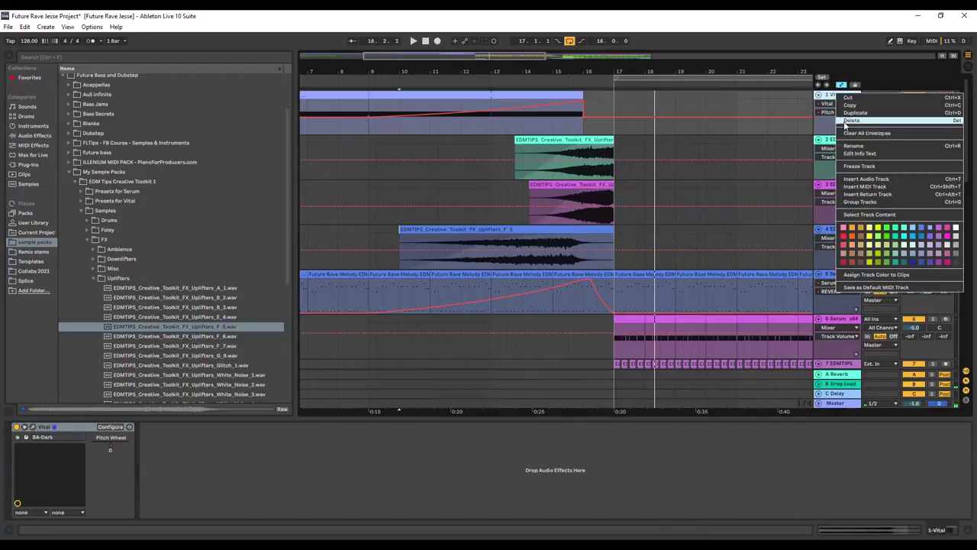
pyautogui.click(866, 180)
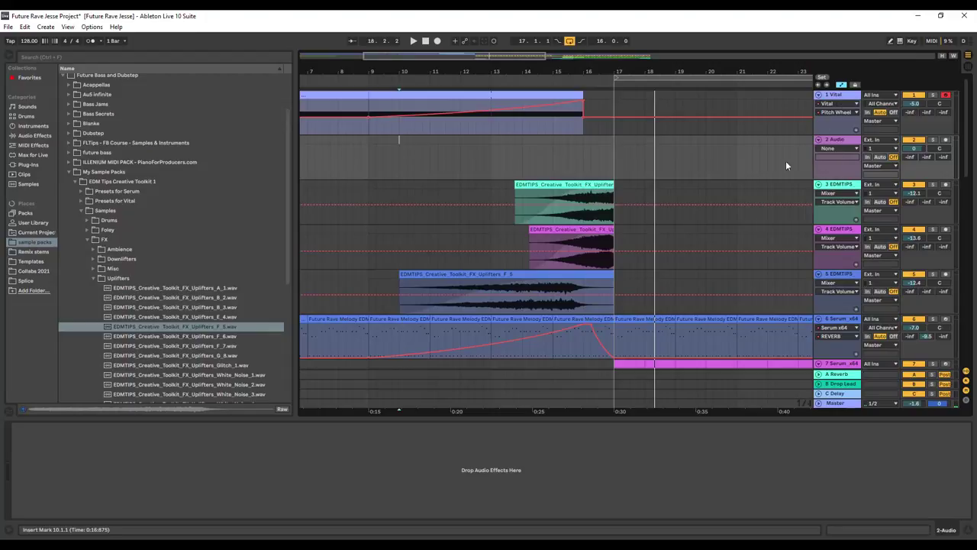
pyautogui.rightClick(839, 142)
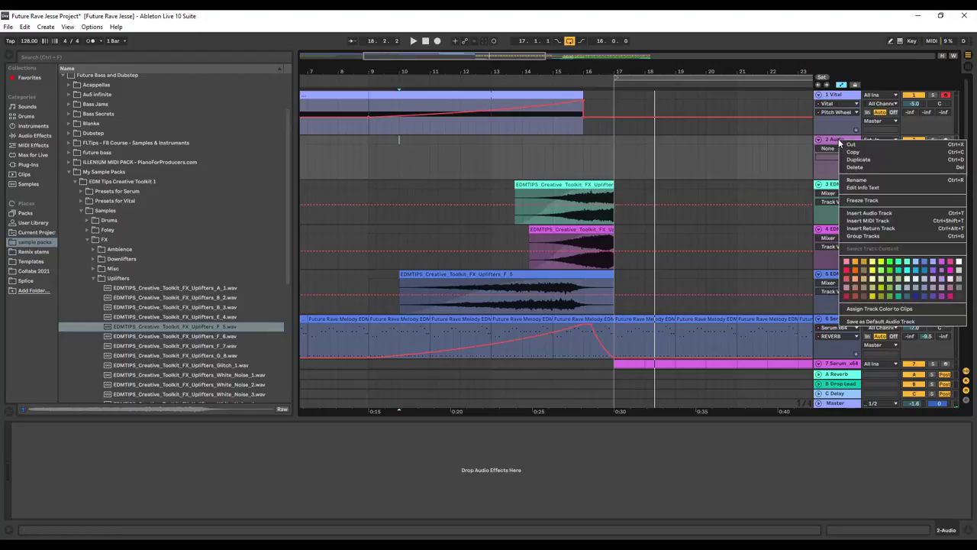
pyautogui.click(867, 218)
pyautogui.click(841, 86)
pyautogui.click(370, 189)
# Step: Collapse the Uplifters folder and open the Snares folder inside Drums of EDM Tips Creative Toolkit 1
pyautogui.click(92, 280)
pyautogui.click(93, 280)
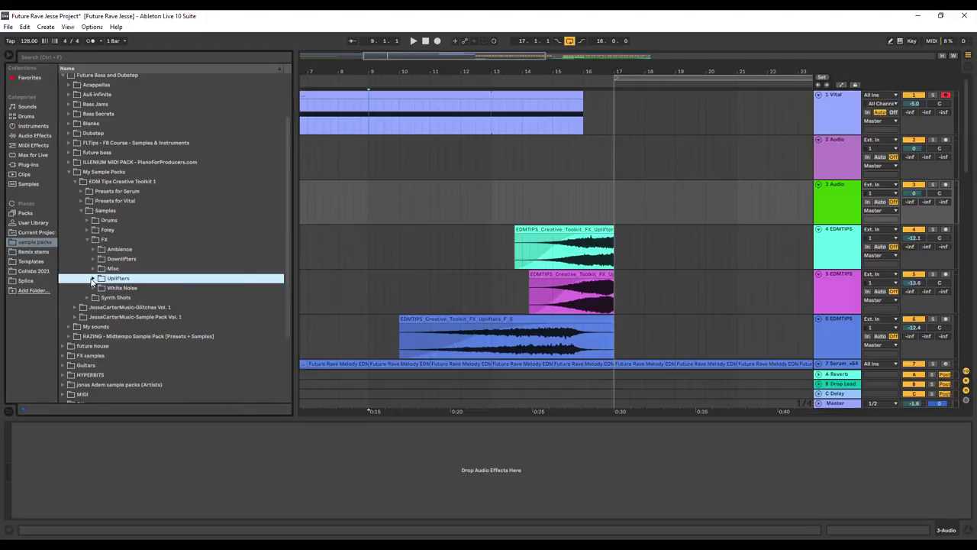
pyautogui.click(100, 221)
pyautogui.click(100, 222)
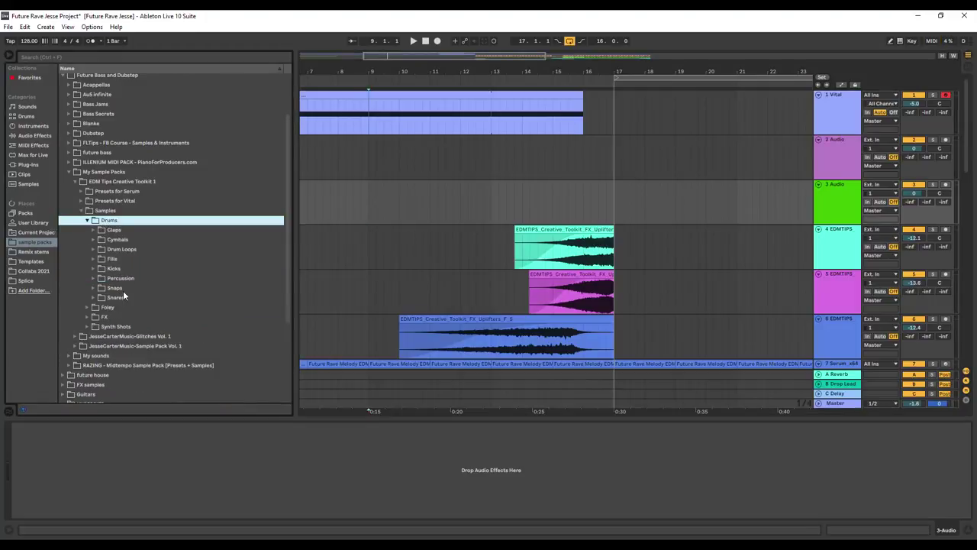
pyautogui.doubleClick(123, 289)
pyautogui.doubleClick(124, 290)
pyautogui.doubleClick(124, 297)
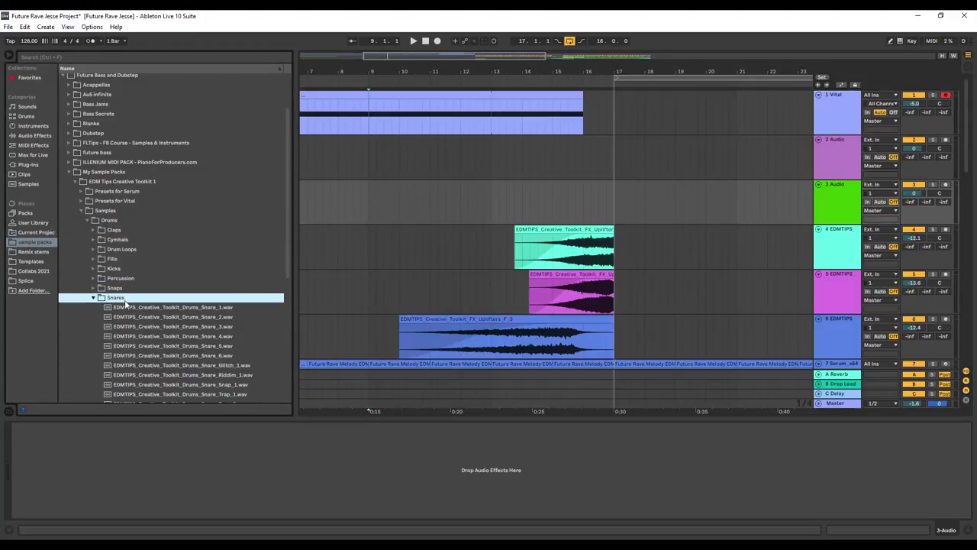
# Step: Audition the snare samples and place EDMTIPS_Creative_Toolkit_Drums_Snare_Trap_3.wav at bar 9 on the third track
pyautogui.click(205, 283)
pyautogui.click(205, 278)
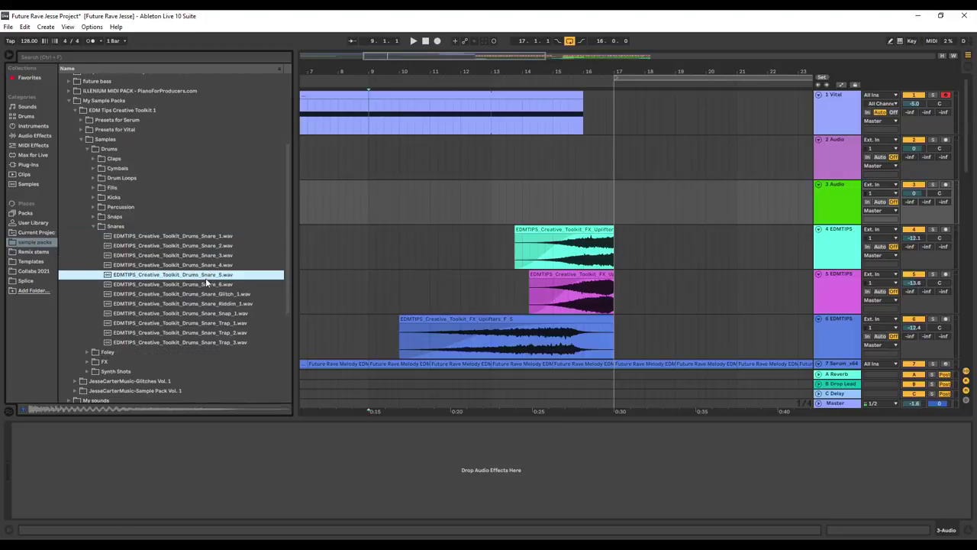
pyautogui.click(224, 352)
pyautogui.click(223, 342)
pyautogui.click(221, 333)
pyautogui.click(220, 343)
pyautogui.click(327, 200)
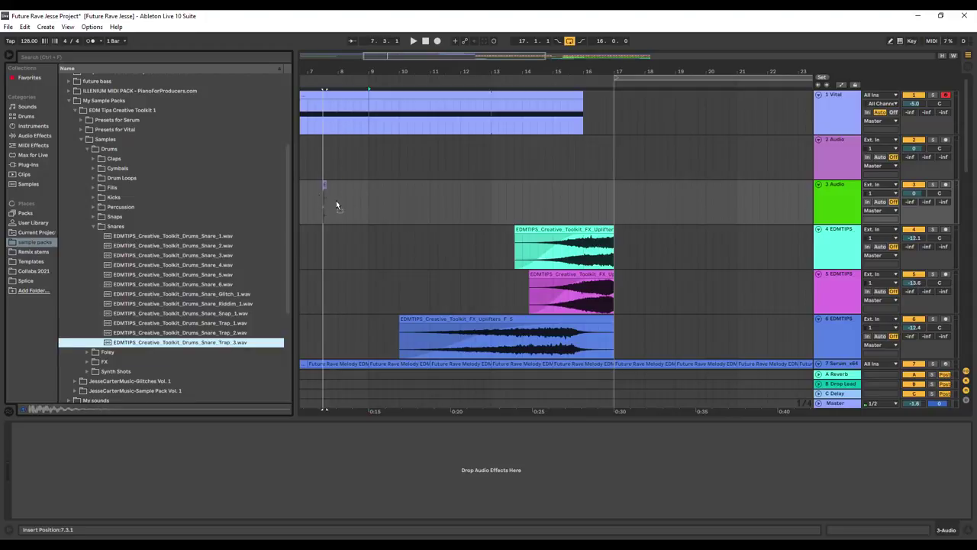
pyautogui.moveTo(373, 207); pyautogui.dragTo(372, 208)
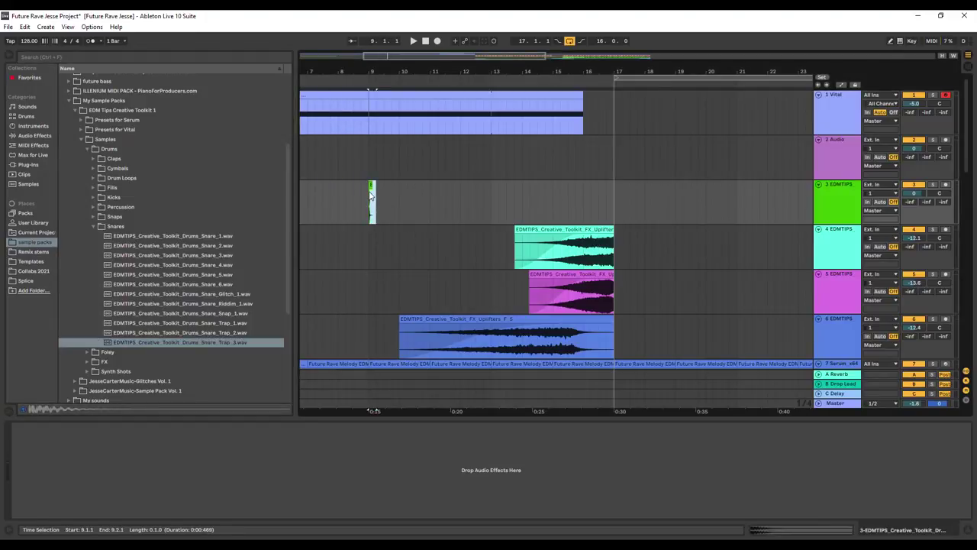
# Step: Duplicate the snare on every beat up to bar 13 and set the third track's volume to -4.8 dB
pyautogui.hotkey('ctrl', 'd')
pyautogui.hotkey('ctrl', 'd')
pyautogui.hotkey('ctrl', 'd')
pyautogui.hotkey('ctrl', 'd')
pyautogui.hotkey('ctrl', 'd')
pyautogui.hotkey('ctrl', 'd')
pyautogui.hotkey('ctrl', 'd')
pyautogui.hotkey('ctrl', 'd')
pyautogui.hotkey('ctrl', 'd')
pyautogui.hotkey('ctrl', 'd')
pyautogui.hotkey('ctrl', 'd')
pyautogui.hotkey('ctrl', 'd')
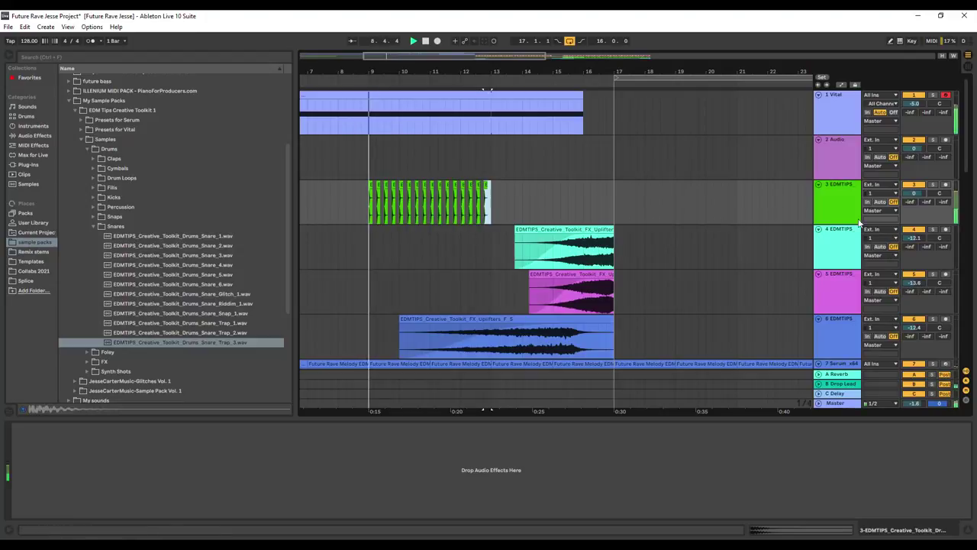
pyautogui.moveTo(914, 193); pyautogui.dragTo(914, 210)
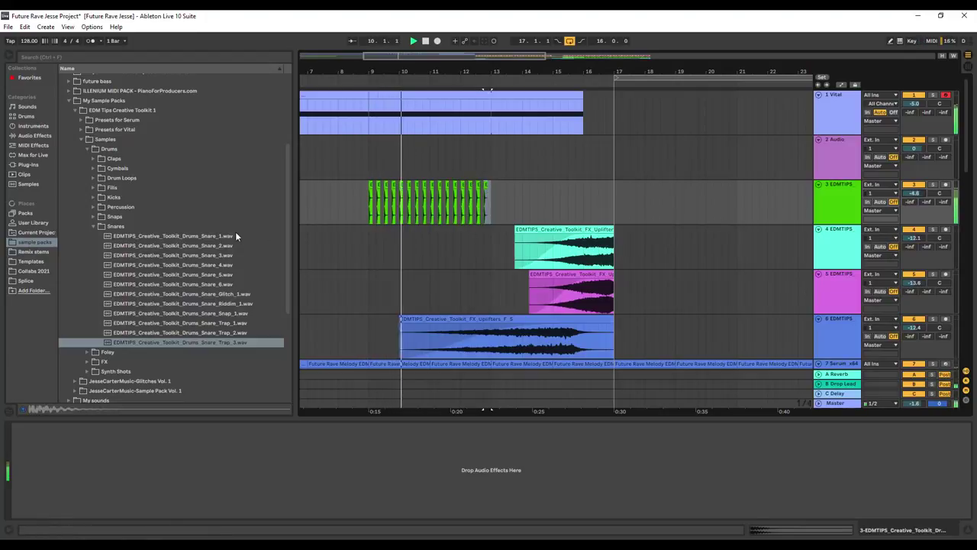
# Step: Audition samples in the Claps folder and place EDMTIPS_Creative_Toolkit_Drums_Claps_14.wav at bar 9 on the empty second track
pyautogui.click(96, 227)
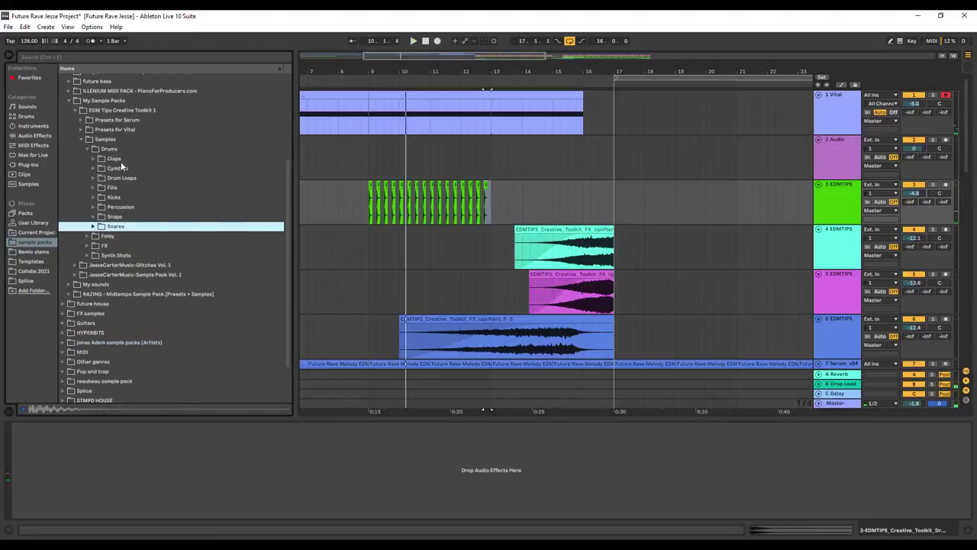
pyautogui.click(122, 160)
pyautogui.click(203, 284)
pyautogui.click(205, 294)
pyautogui.click(204, 303)
pyautogui.click(204, 295)
pyautogui.click(205, 302)
pyautogui.click(205, 296)
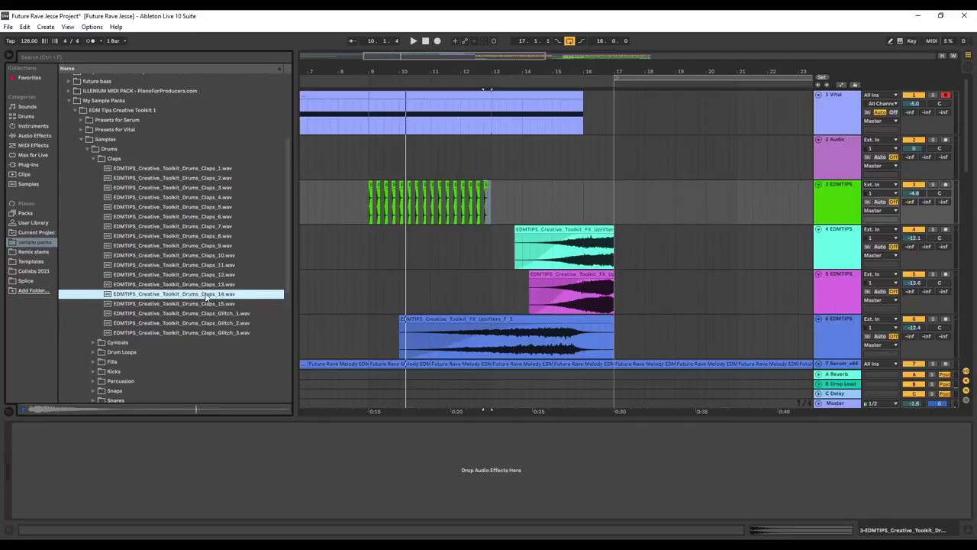
pyautogui.rightClick(830, 195)
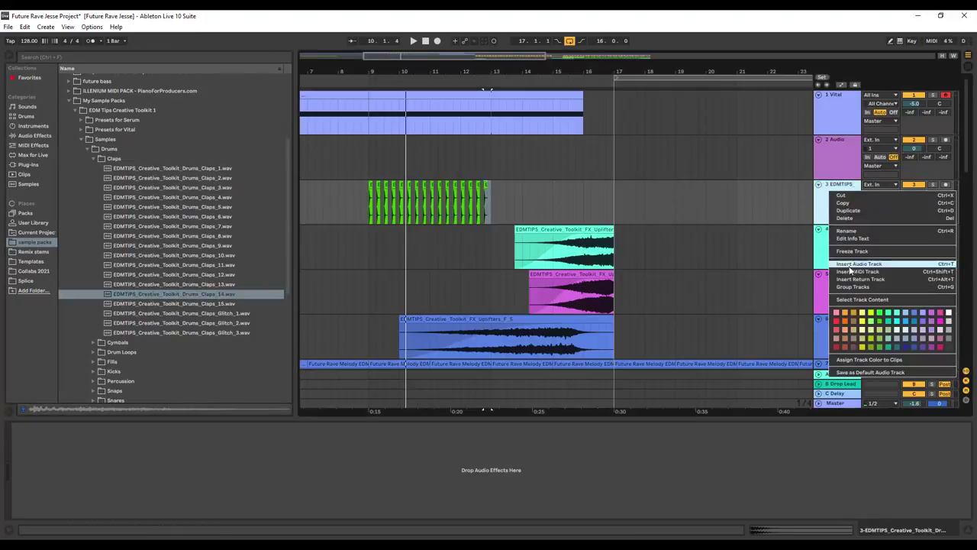
pyautogui.moveTo(202, 295); pyautogui.dragTo(372, 164)
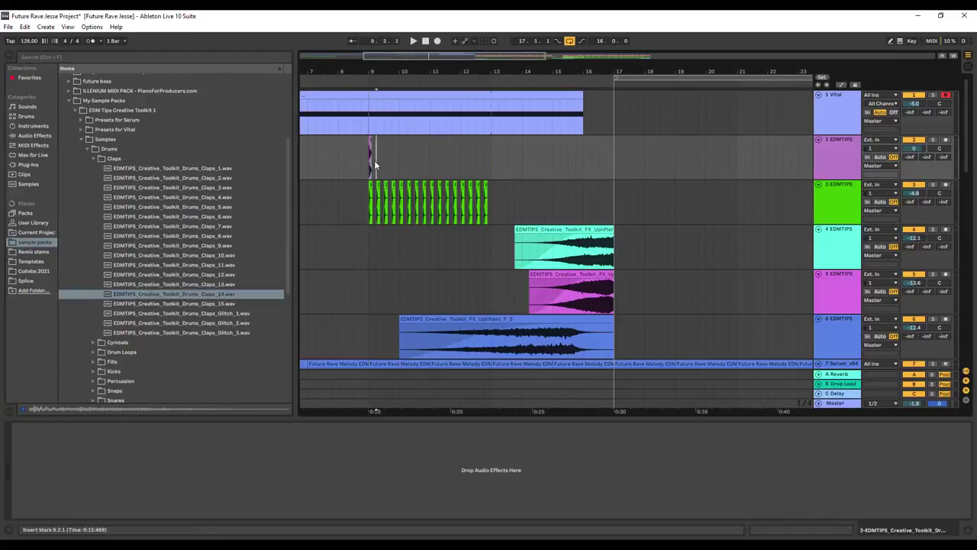
# Step: Duplicate the clap on every beat up to bar 13 and set the second track's volume to -7.0 dB during playback
pyautogui.hotkey('ctrl', 'd')
pyautogui.hotkey('ctrl', 'd')
pyautogui.hotkey('ctrl', 'd')
pyautogui.hotkey('ctrl', 'd')
pyautogui.hotkey('ctrl', 'd')
pyautogui.hotkey('ctrl', 'd')
pyautogui.hotkey('ctrl', 'd')
pyautogui.hotkey('ctrl', 'd')
pyautogui.hotkey('ctrl', 'd')
pyautogui.hotkey('ctrl', 'd')
pyautogui.hotkey('ctrl', 'd')
pyautogui.hotkey('ctrl', 'd')
pyautogui.hotkey('ctrl', 'd')
pyautogui.hotkey('ctrl', 'd')
pyautogui.hotkey('ctrl', 'd')
pyautogui.press('space')
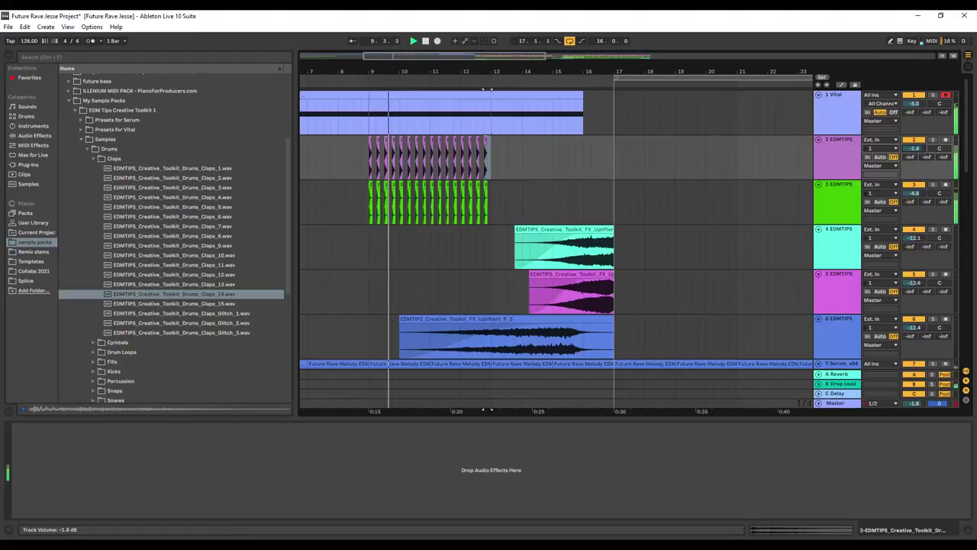
pyautogui.moveTo(914, 149); pyautogui.dragTo(914, 153)
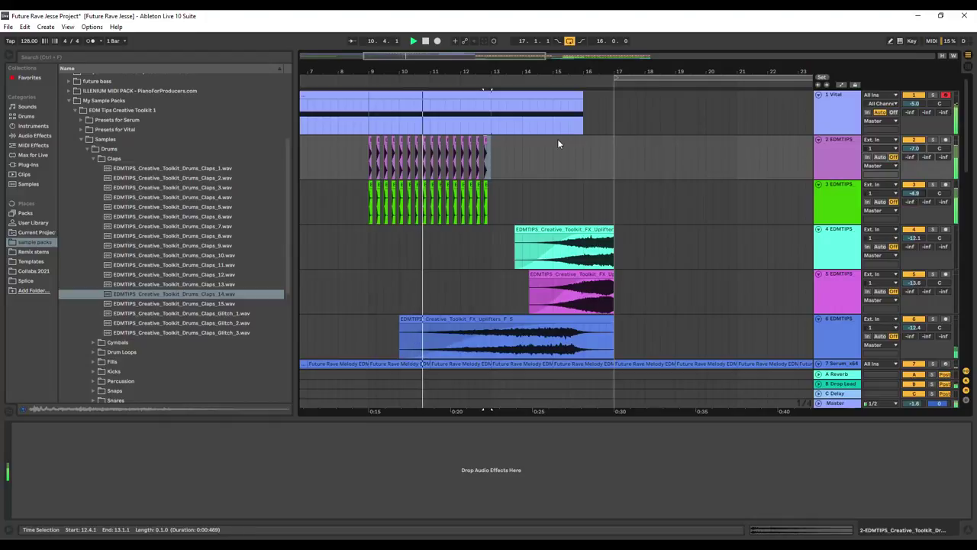
# Step: Delete all snare clips between bars 9 and 13 on the third track
pyautogui.moveTo(544, 57); pyautogui.dragTo(466, 137)
pyautogui.moveTo(621, 205); pyautogui.dragTo(432, 214)
pyautogui.press('Delete')
# Step: Insert a MIDI track below the third track and create an empty MIDI clip from bar 9 to bar 13 on it
pyautogui.rightClick(408, 207)
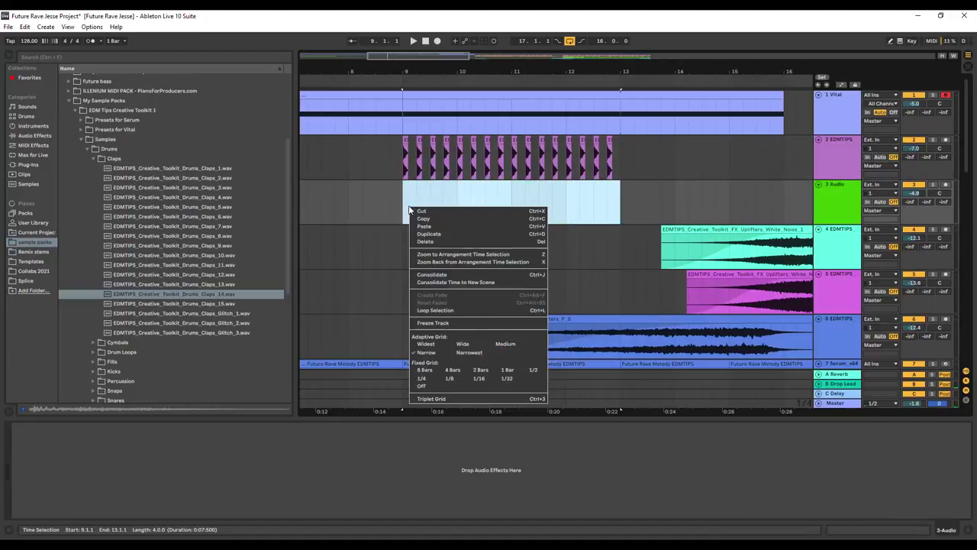
pyautogui.rightClick(832, 188)
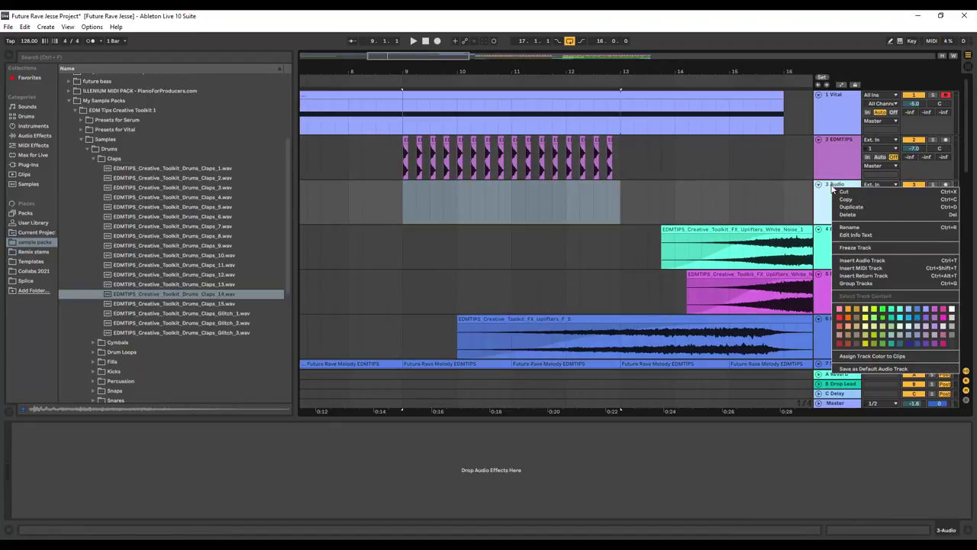
pyautogui.click(861, 268)
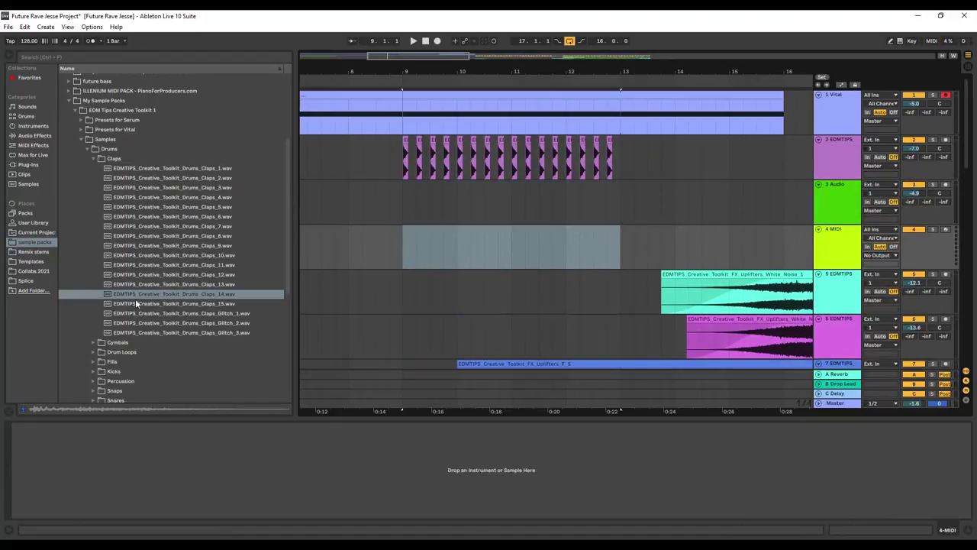
pyautogui.rightClick(409, 250)
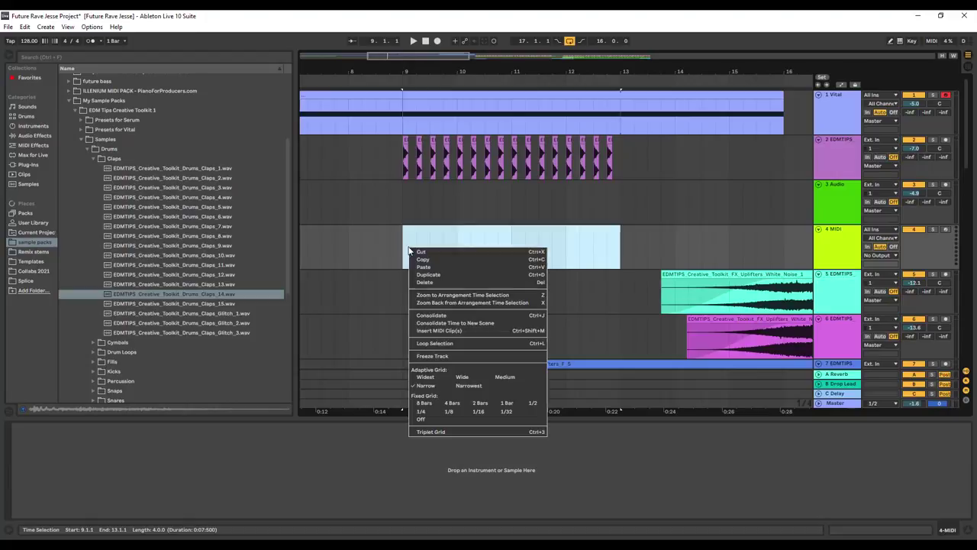
pyautogui.click(456, 333)
# Step: Audition samples in the Snares folder and load EDMTIPS_Creative_Toolkit_Drums_Snare_Trap_3.wav as the instrument on the fourth track
pyautogui.moveTo(224, 296)
pyautogui.mouseDown()
pyautogui.moveTo(847, 258)
pyautogui.moveTo(460, 361)
pyautogui.moveTo(414, 453)
pyautogui.moveTo(428, 252)
pyautogui.moveTo(183, 296)
pyautogui.mouseUp()
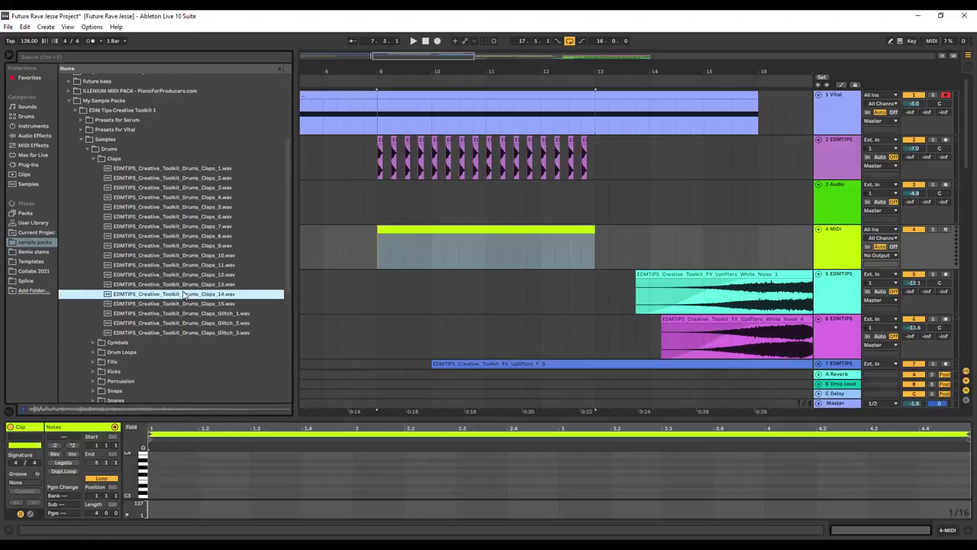
pyautogui.click(826, 258)
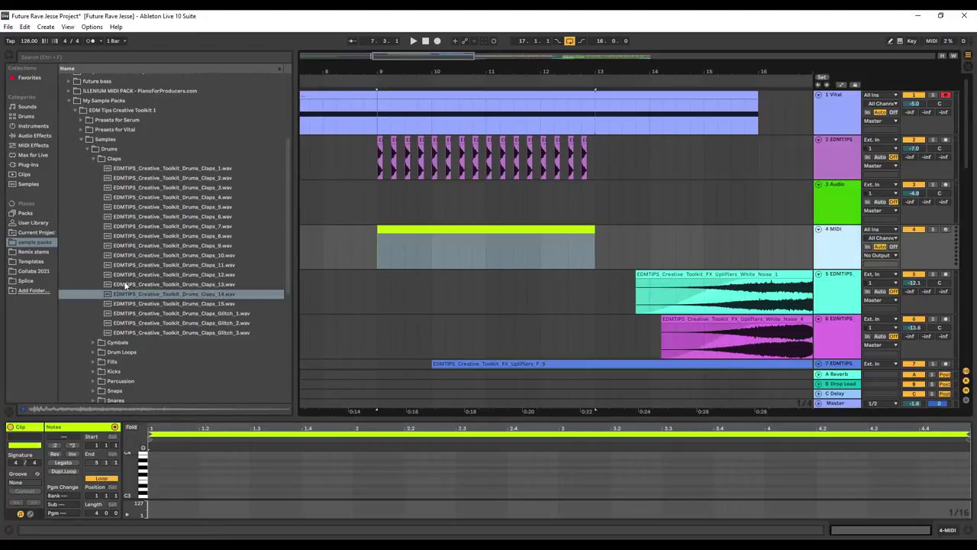
pyautogui.click(94, 158)
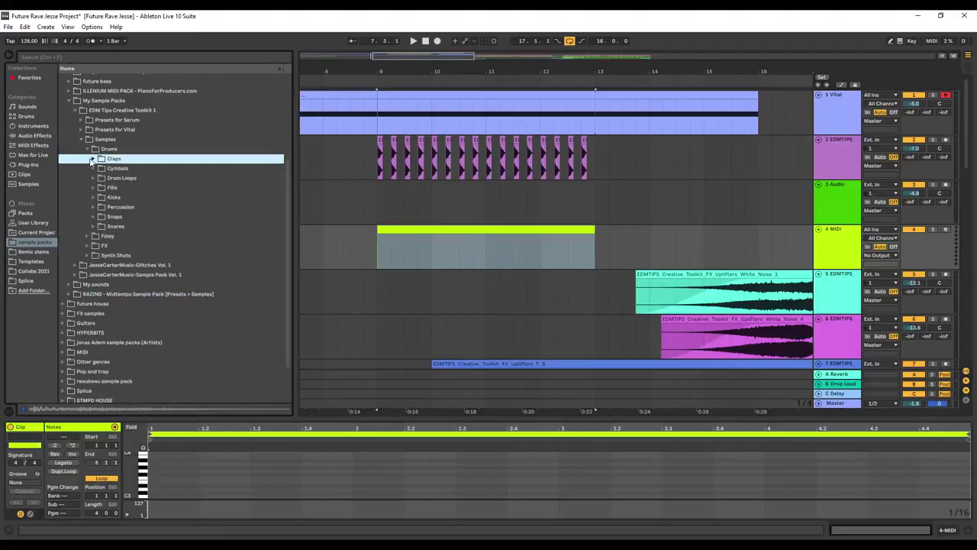
pyautogui.click(121, 226)
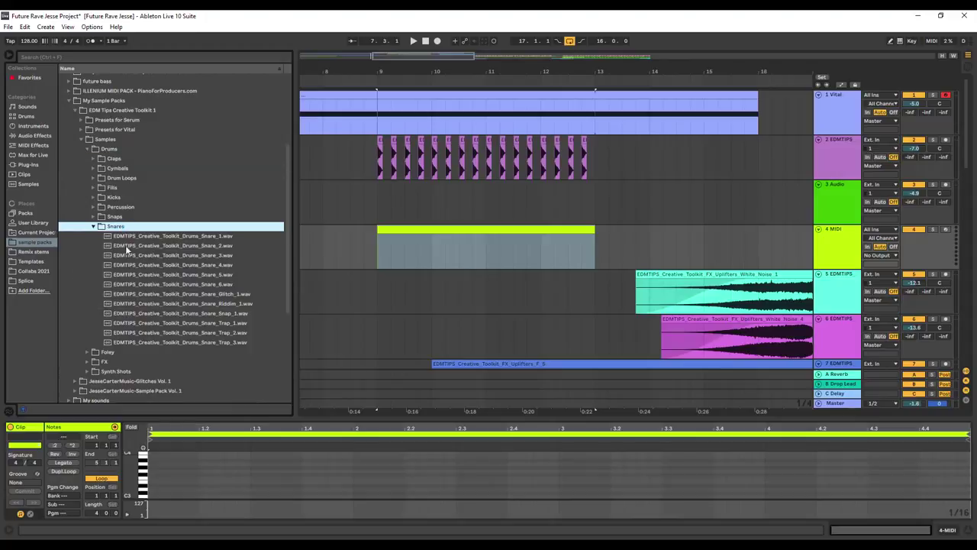
pyautogui.click(186, 343)
pyautogui.press('Up')
pyautogui.press('Up')
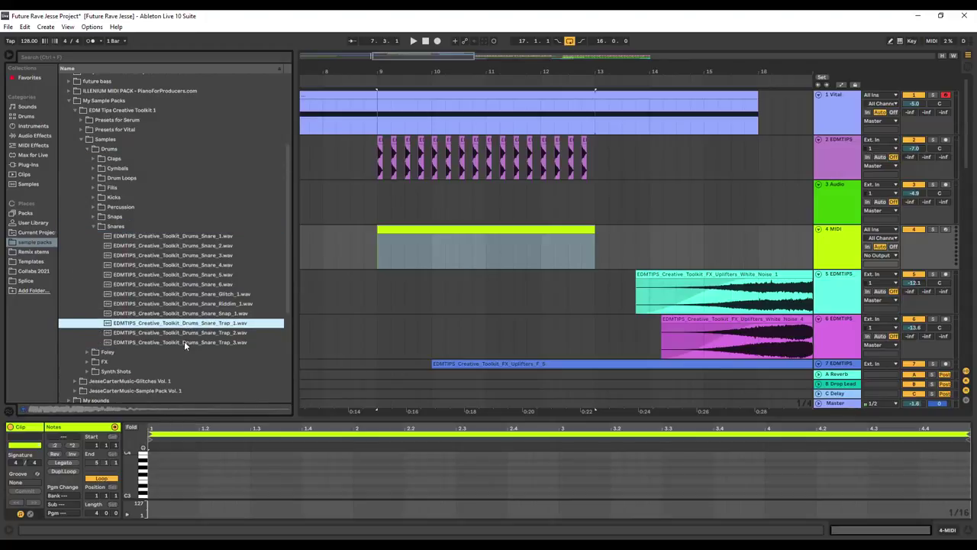
pyautogui.click(184, 342)
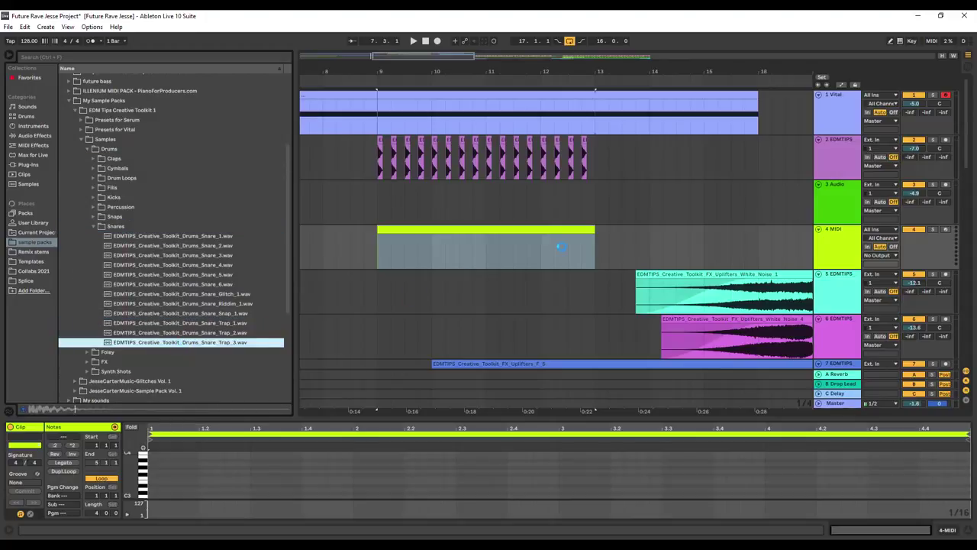
pyautogui.moveTo(559, 244); pyautogui.dragTo(560, 248)
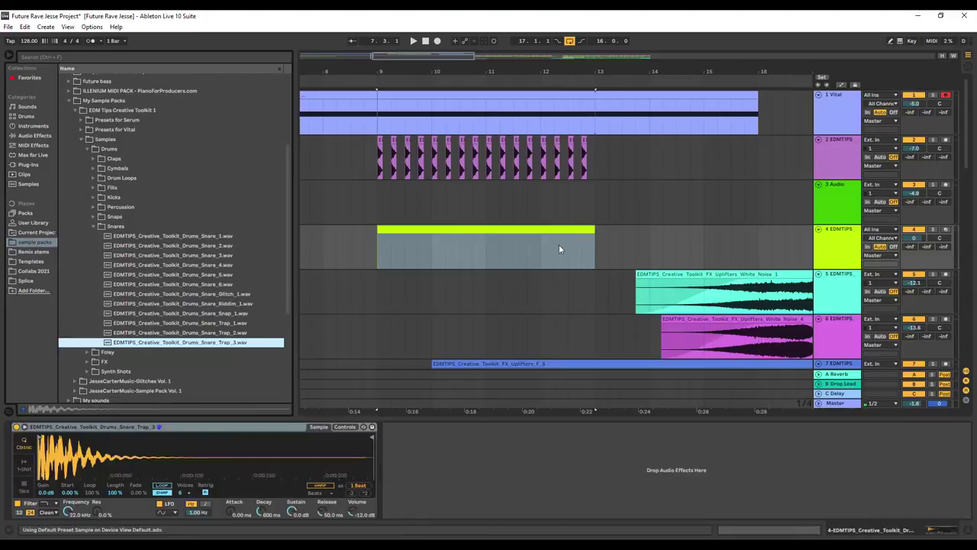
# Step: Open the fourth track's empty clip and enter consecutive sixteenth-note C3 hits at its start, checking them by playback
pyautogui.doubleClick(834, 249)
pyautogui.doubleClick(458, 231)
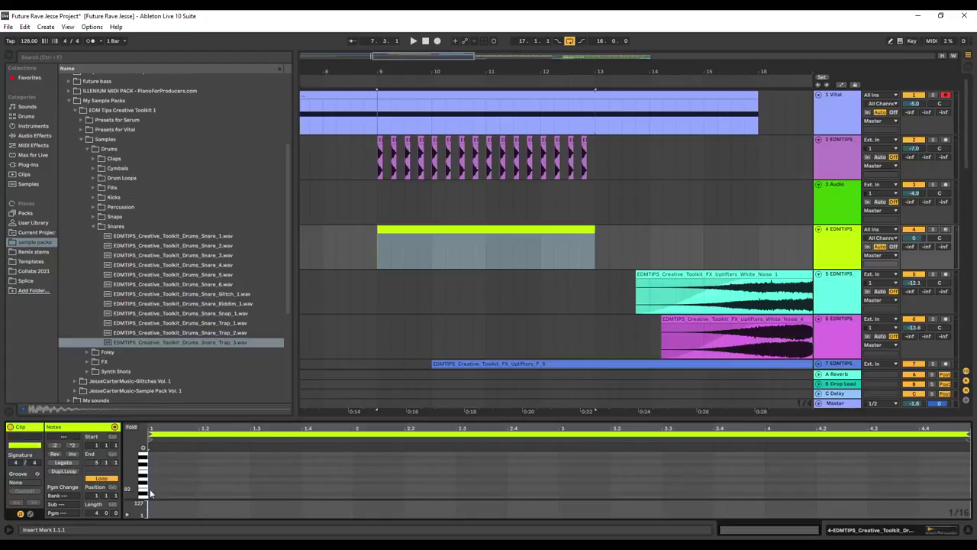
pyautogui.moveTo(151, 489)
pyautogui.mouseDown()
pyautogui.moveTo(246, 486)
pyautogui.moveTo(173, 486)
pyautogui.mouseUp()
pyautogui.doubleClick(203, 487)
pyautogui.press('space')
pyautogui.click(197, 486)
pyautogui.press('space')
pyautogui.moveTo(251, 417); pyautogui.dragTo(247, 270)
pyautogui.moveTo(172, 337)
pyautogui.mouseDown()
pyautogui.moveTo(159, 336)
pyautogui.moveTo(220, 338)
pyautogui.moveTo(162, 341)
pyautogui.mouseUp()
pyautogui.press('space')
pyautogui.press('space')
pyautogui.press('space')
pyautogui.press('space')
pyautogui.press('space')
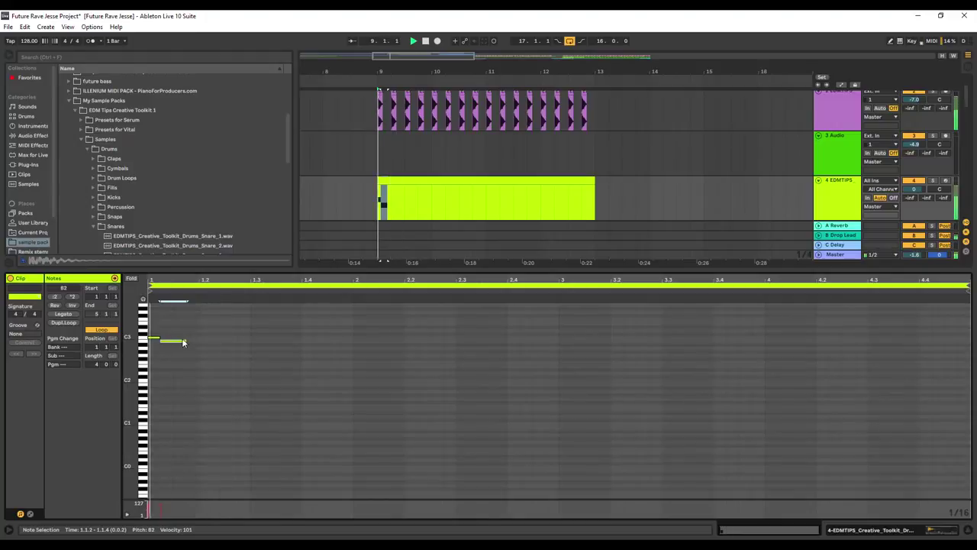
pyautogui.press('space')
pyautogui.press('space')
pyautogui.press('space')
pyautogui.moveTo(184, 338); pyautogui.dragTo(132, 344)
pyautogui.press('space')
# Step: Duplicate the C3 snare notes repeatedly to fill every sixteenth of the clip from bar 9 to bar 13
pyautogui.hotkey('ctrl', 'd')
pyautogui.hotkey('ctrl', 'd')
pyautogui.hotkey('ctrl', 'd')
pyautogui.hotkey('ctrl', 'd')
pyautogui.hotkey('ctrl', 'd')
pyautogui.hotkey('ctrl', 'd')
pyautogui.hotkey('ctrl', 'd')
pyautogui.hotkey('ctrl', 'd')
pyautogui.hotkey('ctrl', 'd')
pyautogui.hotkey('ctrl', 'd')
pyautogui.hotkey('ctrl', 'd')
pyautogui.hotkey('ctrl', 'd')
pyautogui.hotkey('ctrl', 'd')
pyautogui.hotkey('ctrl', 'd')
pyautogui.hotkey('ctrl', 'd')
pyautogui.hotkey('ctrl', 'd')
pyautogui.hotkey('ctrl', 'd')
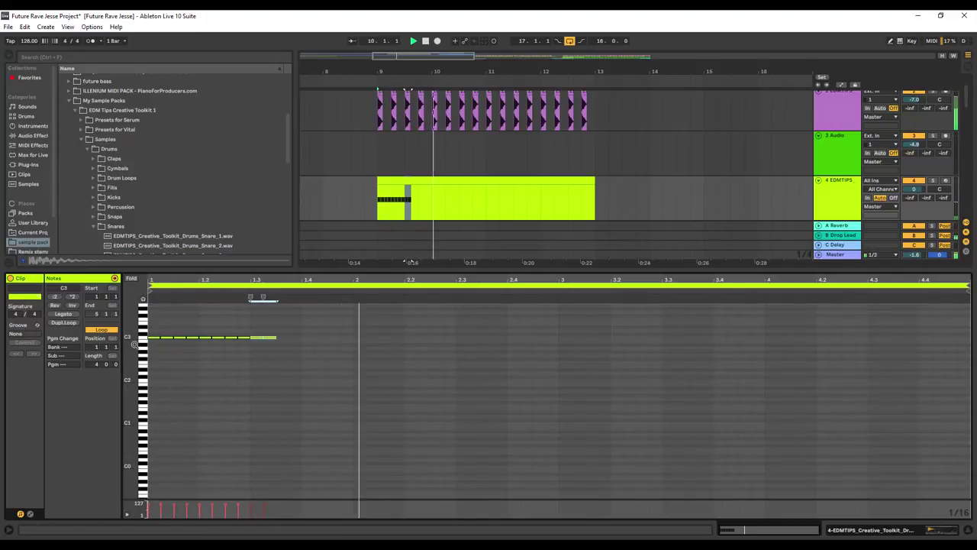
pyautogui.hotkey('ctrl', 'd')
pyautogui.hotkey('ctrl', 'd')
pyautogui.hotkey('ctrl', 'd')
pyautogui.hotkey('ctrl', 'd')
pyautogui.hotkey('ctrl', 'd')
pyautogui.hotkey('ctrl', 'd')
pyautogui.hotkey('ctrl', 'd')
pyautogui.hotkey('ctrl', 'd')
pyautogui.hotkey('ctrl', 'd')
pyautogui.hotkey('ctrl', 'd')
pyautogui.hotkey('ctrl', 'd')
pyautogui.hotkey('ctrl', 'd')
pyautogui.hotkey('ctrl', 'd')
pyautogui.hotkey('ctrl', 'd')
pyautogui.hotkey('ctrl', 'd')
pyautogui.hotkey('ctrl', 'd')
pyautogui.hotkey('ctrl', 'd')
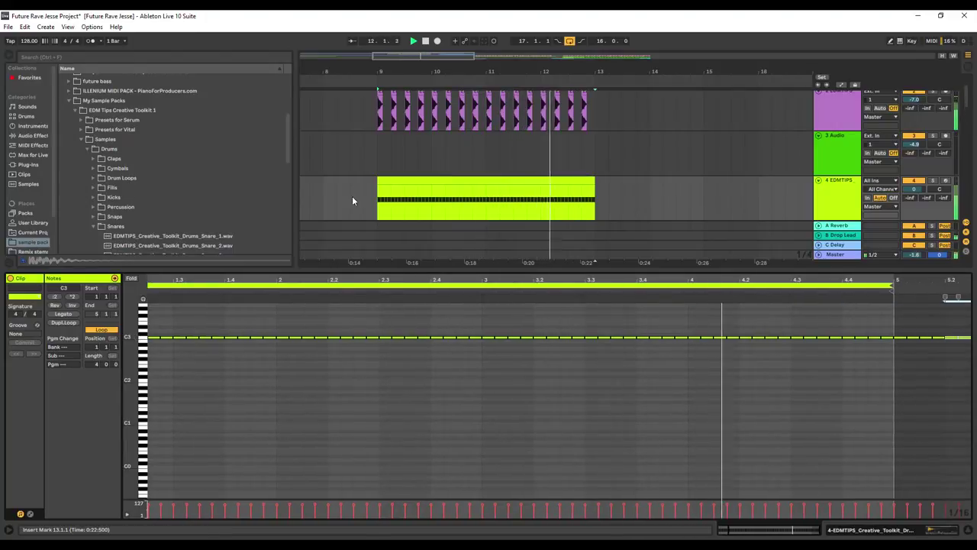
# Step: Extend the looped snare clip on the fourth track to end at bar 17
pyautogui.moveTo(593, 182); pyautogui.dragTo(756, 182)
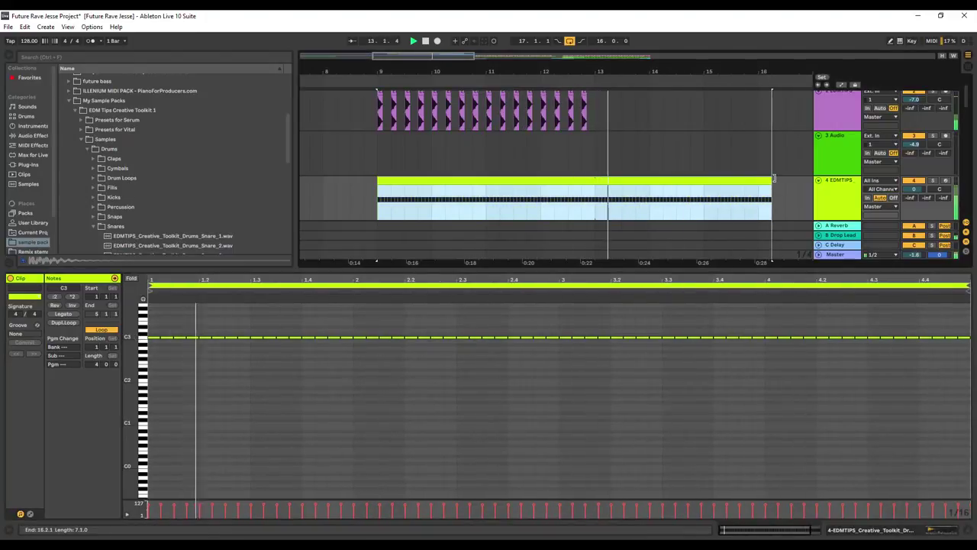
pyautogui.moveTo(752, 182); pyautogui.dragTo(797, 188)
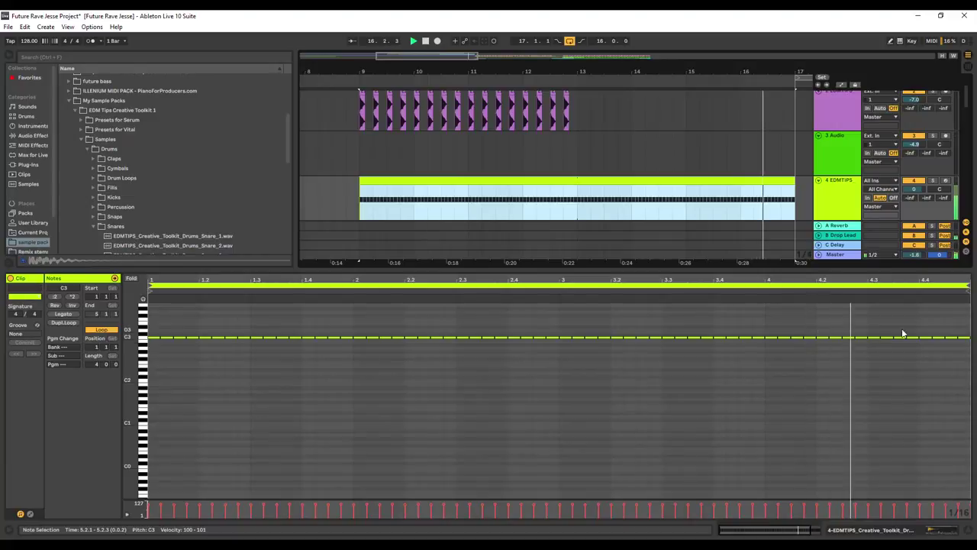
pyautogui.moveTo(953, 328); pyautogui.dragTo(876, 364)
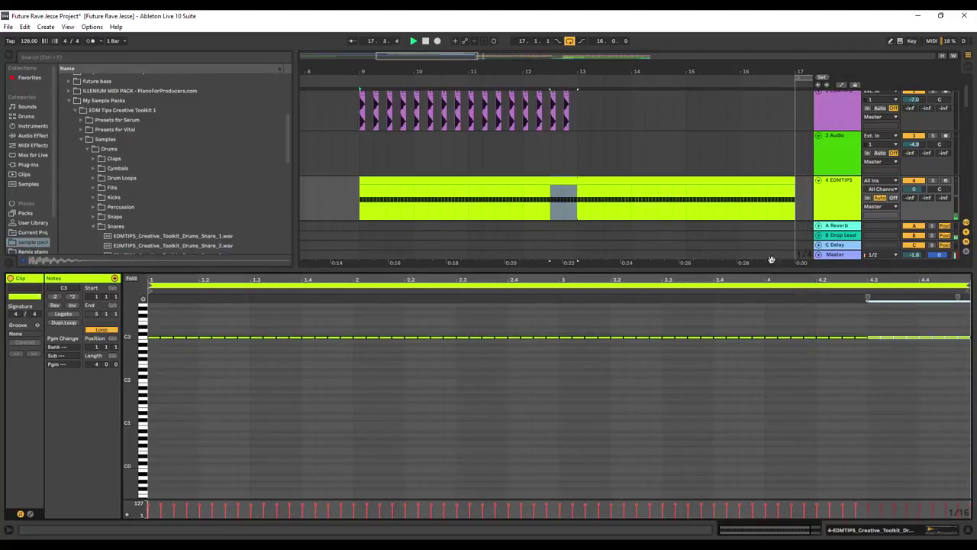
pyautogui.click(788, 181)
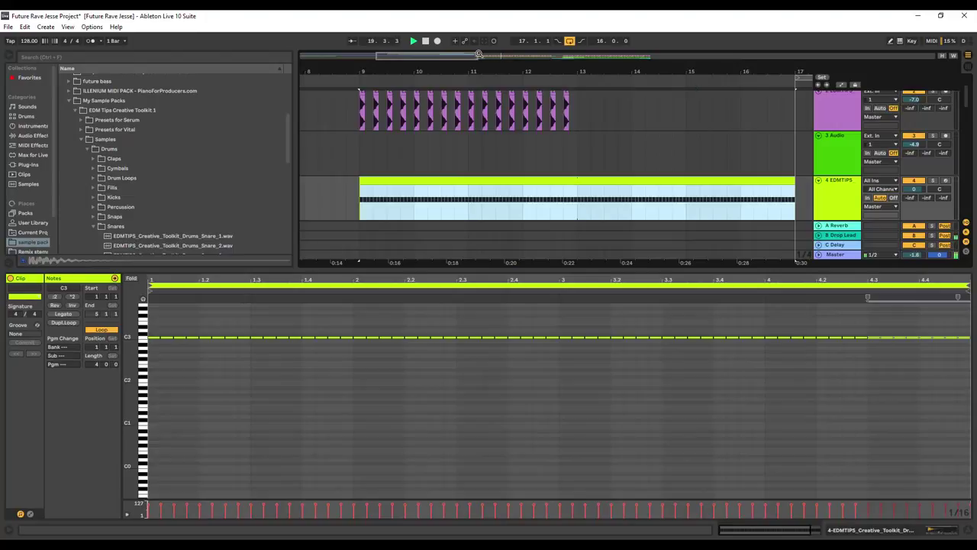
# Step: Shorten the snare clip's end to 16.4.1, leaving a one-beat gap before bar 17, and play the arrangement
pyautogui.moveTo(476, 56); pyautogui.dragTo(494, 61)
pyautogui.moveTo(378, 58); pyautogui.dragTo(465, 95)
pyautogui.moveTo(500, 199); pyautogui.dragTo(460, 191)
pyautogui.click(408, 81)
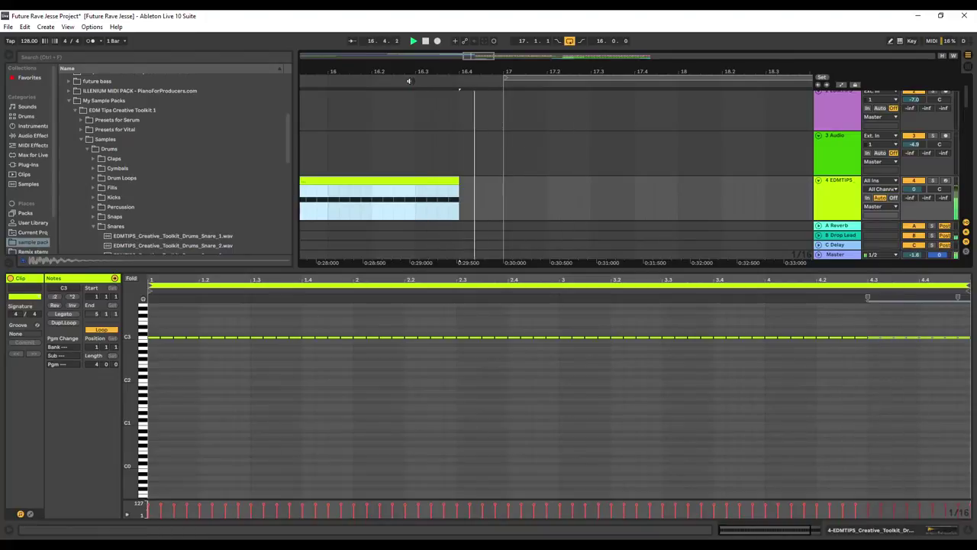
pyautogui.moveTo(409, 79); pyautogui.dragTo(382, 65)
pyautogui.moveTo(641, 268); pyautogui.dragTo(623, 519)
pyautogui.scroll(3, 535, 306)
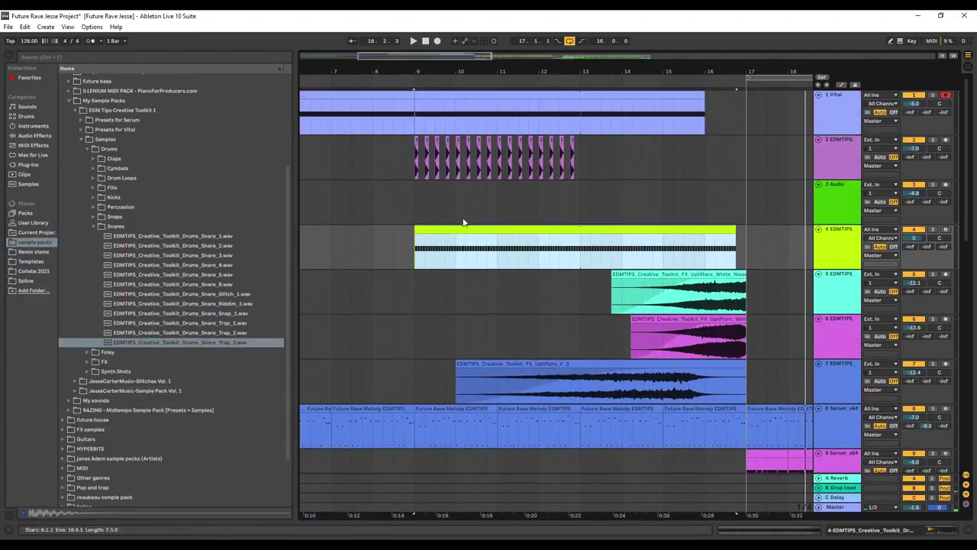
pyautogui.press('space')
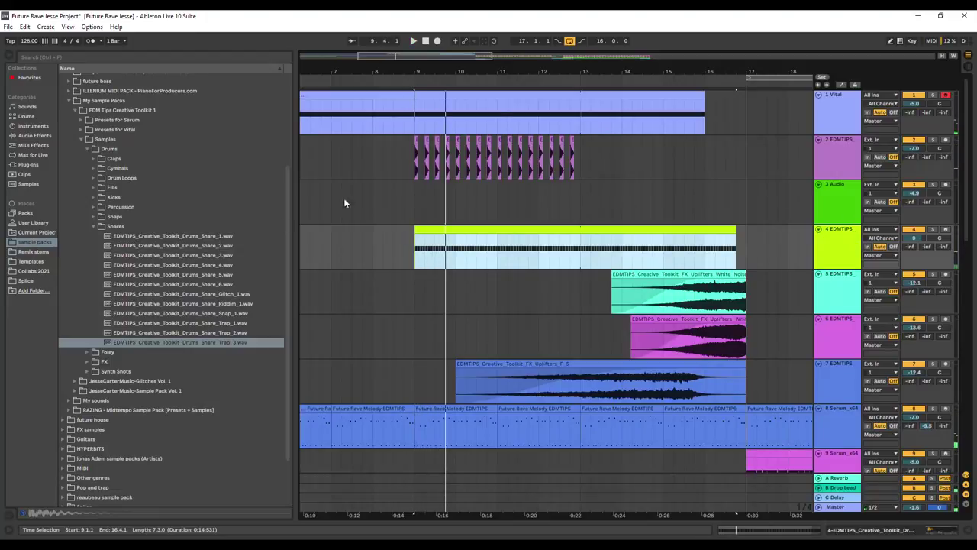
pyautogui.click(94, 226)
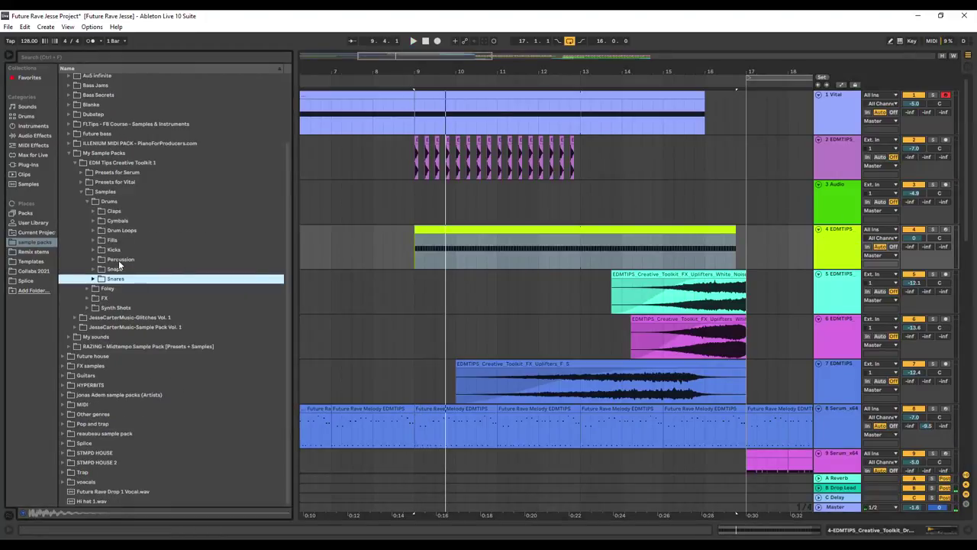
pyautogui.moveTo(581, 163); pyautogui.dragTo(559, 161)
pyautogui.click(357, 55)
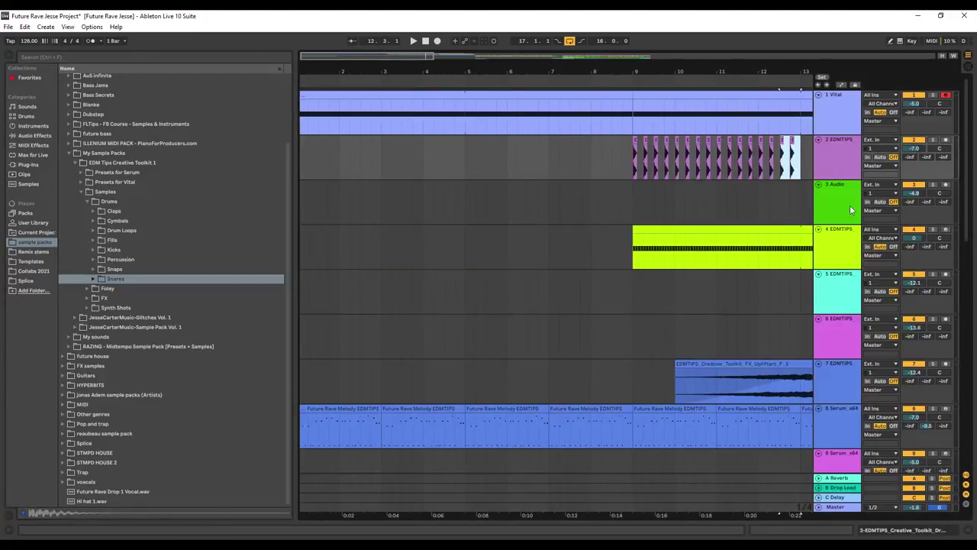
pyautogui.moveTo(403, 55); pyautogui.dragTo(464, 54)
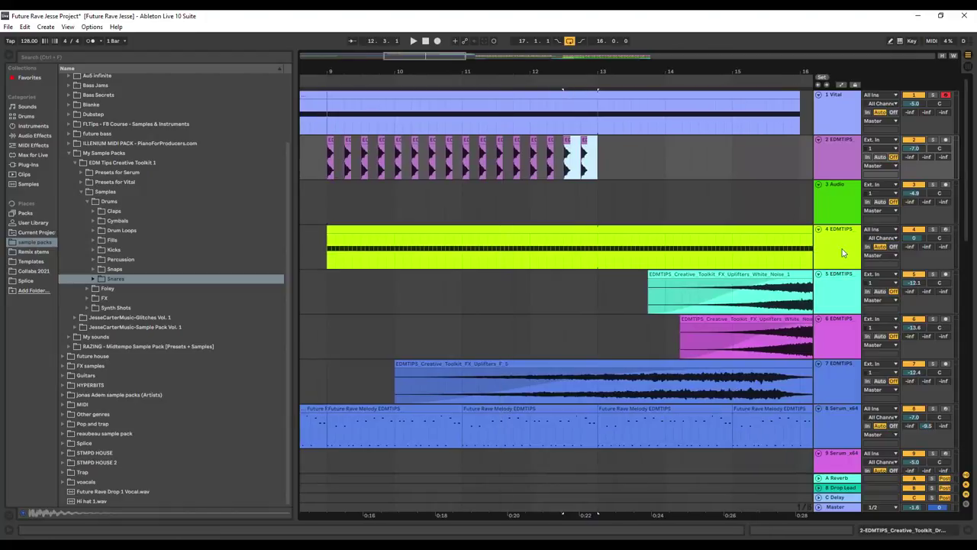
# Step: Find the Utility audio effect and add it after the sampler on the fourth track
pyautogui.doubleClick(845, 252)
pyautogui.click(33, 165)
pyautogui.click(34, 155)
pyautogui.click(36, 145)
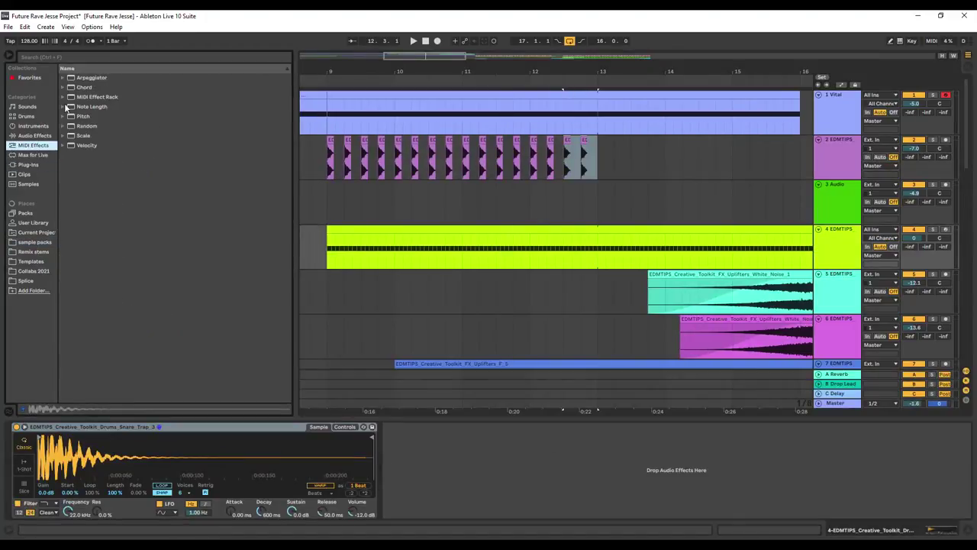
pyautogui.click(119, 57)
pyautogui.click(34, 137)
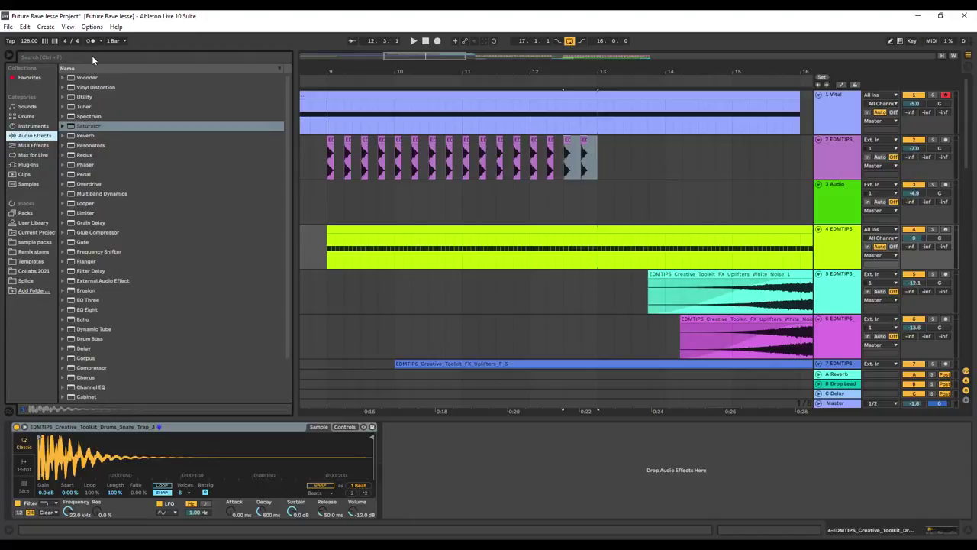
pyautogui.write('util')
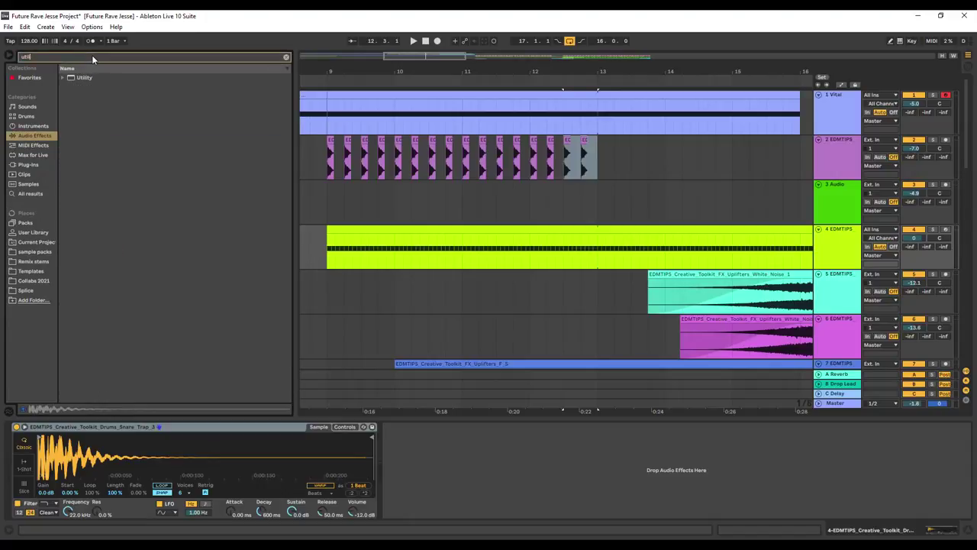
pyautogui.press('BackSpace')
pyautogui.press('BackSpace')
pyautogui.press('BackSpace')
pyautogui.press('BackSpace')
pyautogui.press('BackSpace')
pyautogui.click(97, 78)
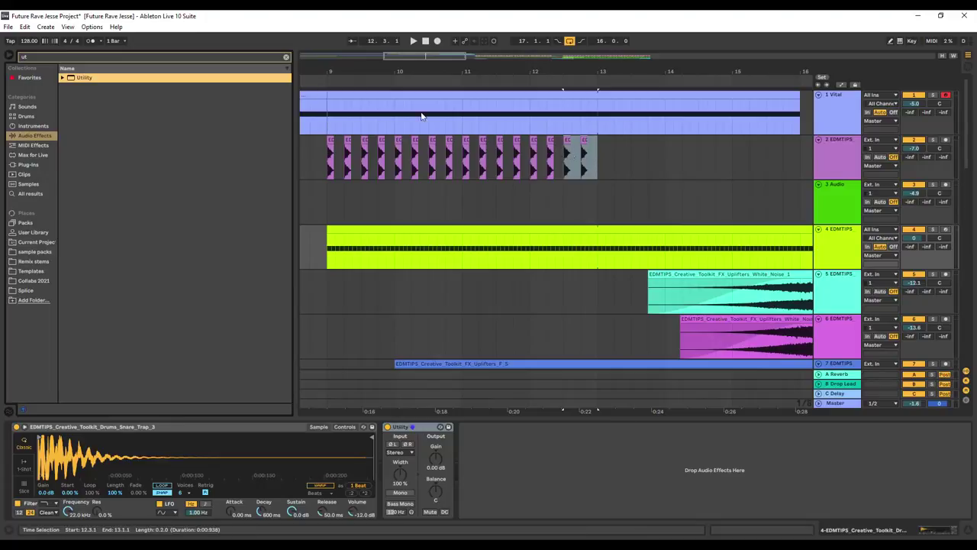
# Step: Show the Utility Gain automation on the snare track and add a breakpoint of about -15.7 dB at bar 9
pyautogui.rightClick(437, 462)
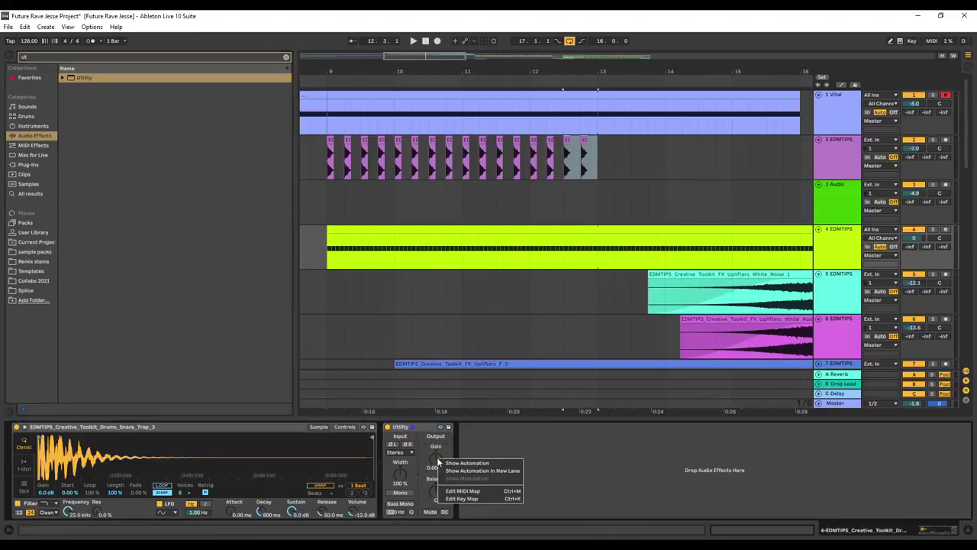
pyautogui.click(467, 463)
pyautogui.press('space')
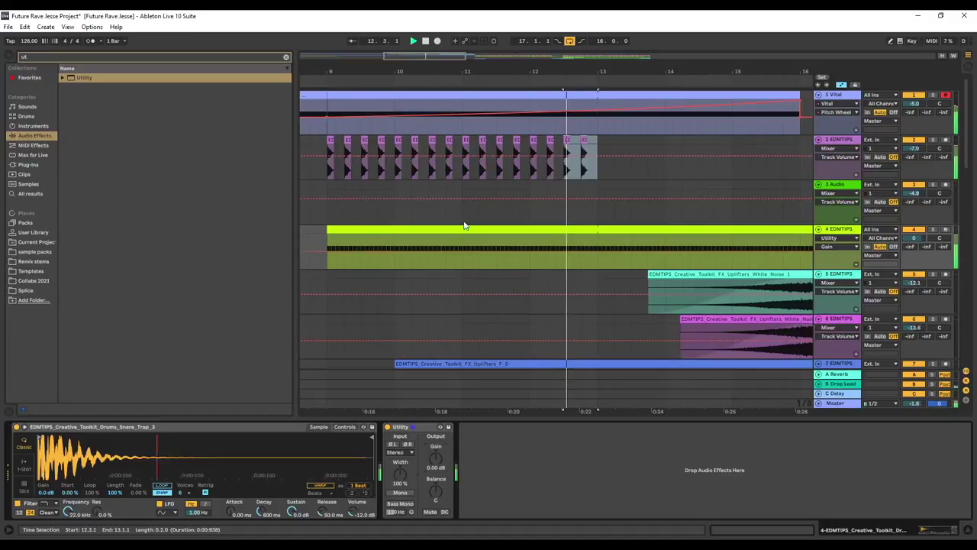
pyautogui.press('space')
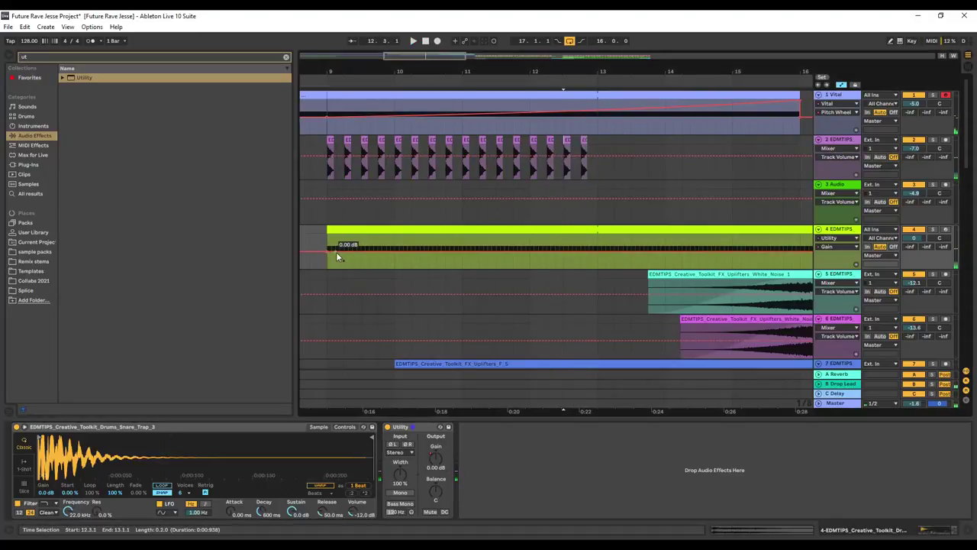
pyautogui.click(327, 257)
pyautogui.press('space')
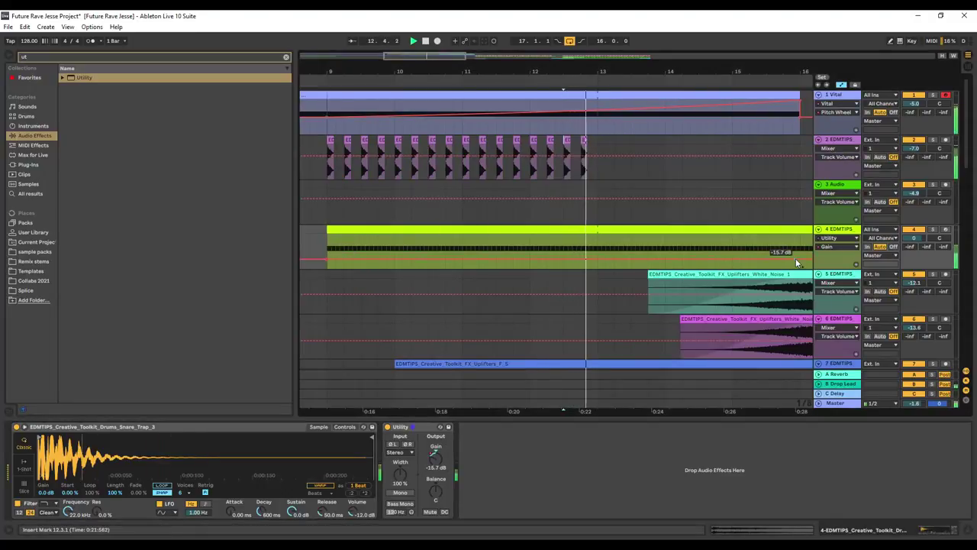
# Step: Add a Gain automation breakpoint at the snare clip's end at 16.4.1 and set it to 0 dB
pyautogui.moveTo(807, 257); pyautogui.dragTo(697, 252)
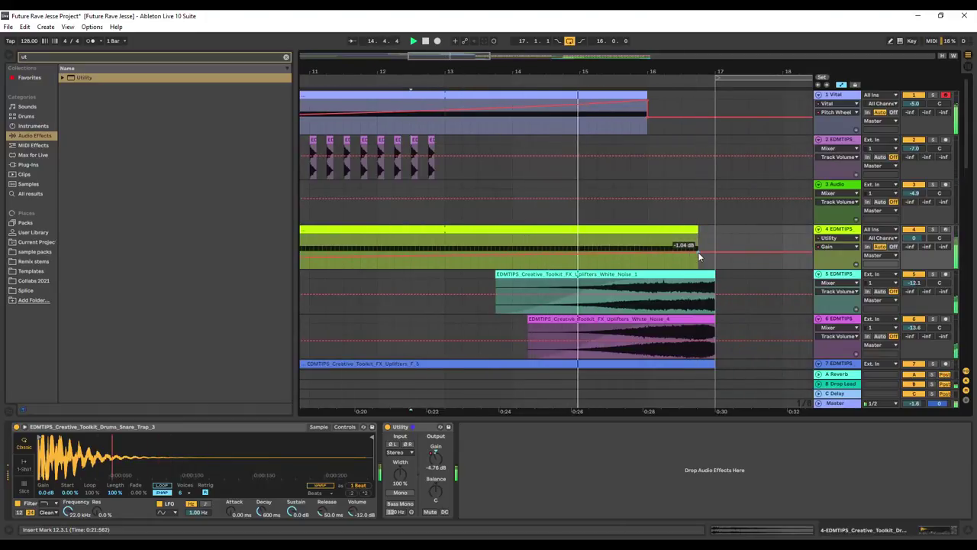
pyautogui.rightClick(699, 252)
pyautogui.click(715, 259)
pyautogui.write('0')
pyautogui.press('Return')
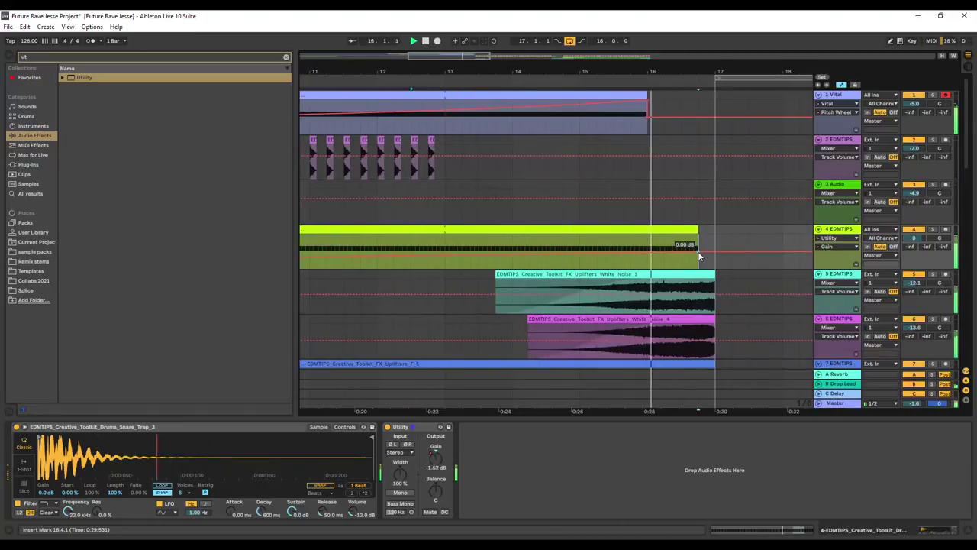
# Step: Play the build-up from bar 9 to check the snare track's gain ramp
pyautogui.moveTo(409, 56); pyautogui.dragTo(362, 56)
pyautogui.moveTo(569, 256); pyautogui.dragTo(570, 254)
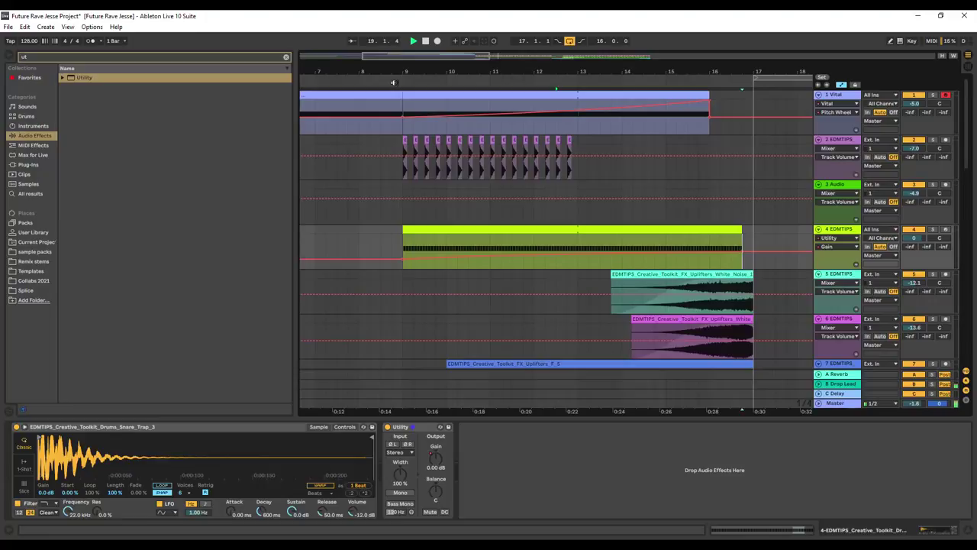
pyautogui.click(404, 81)
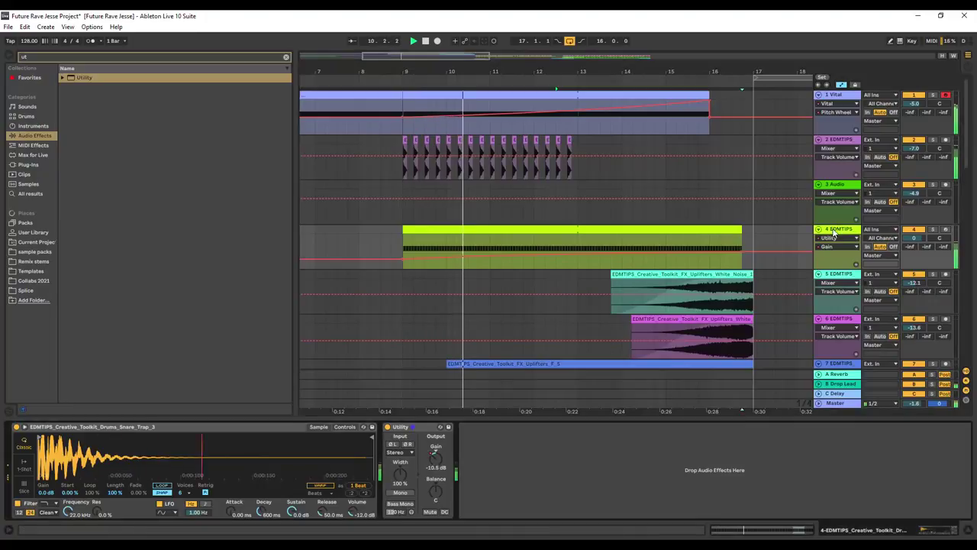
pyautogui.press('space')
# Step: Add a Reverb after the Utility on the snare track, with Lo Cut on, Decay Time 4.15 s and Quality set to High
pyautogui.click(286, 57)
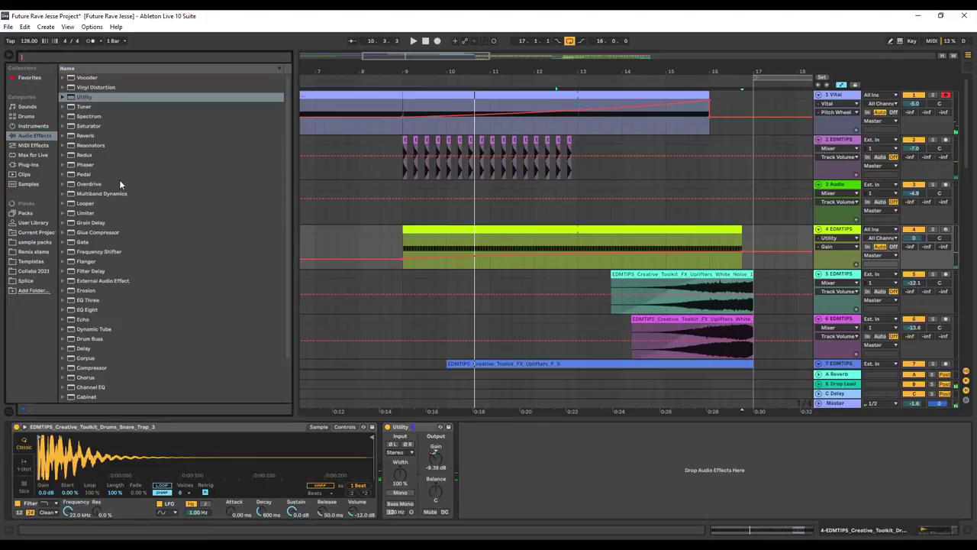
pyautogui.click(38, 155)
pyautogui.click(36, 136)
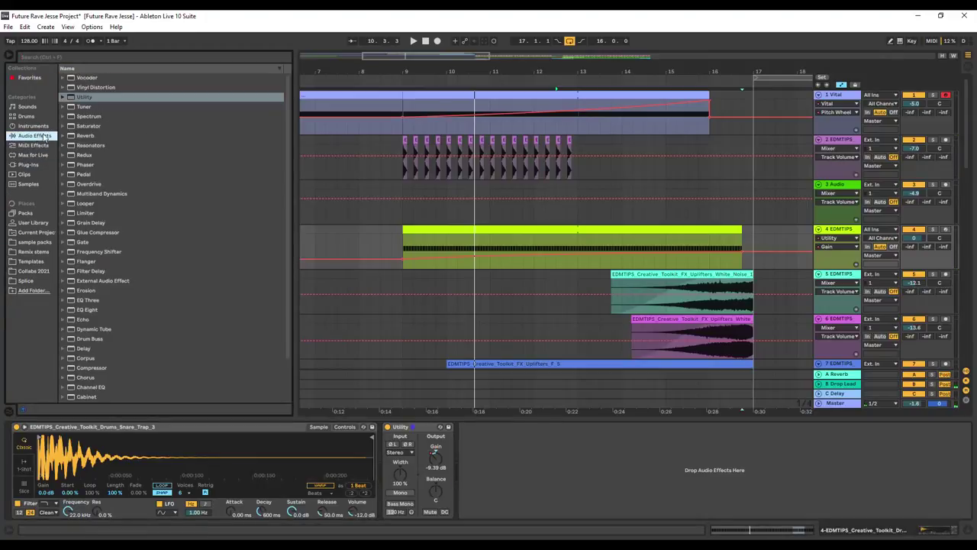
pyautogui.doubleClick(96, 135)
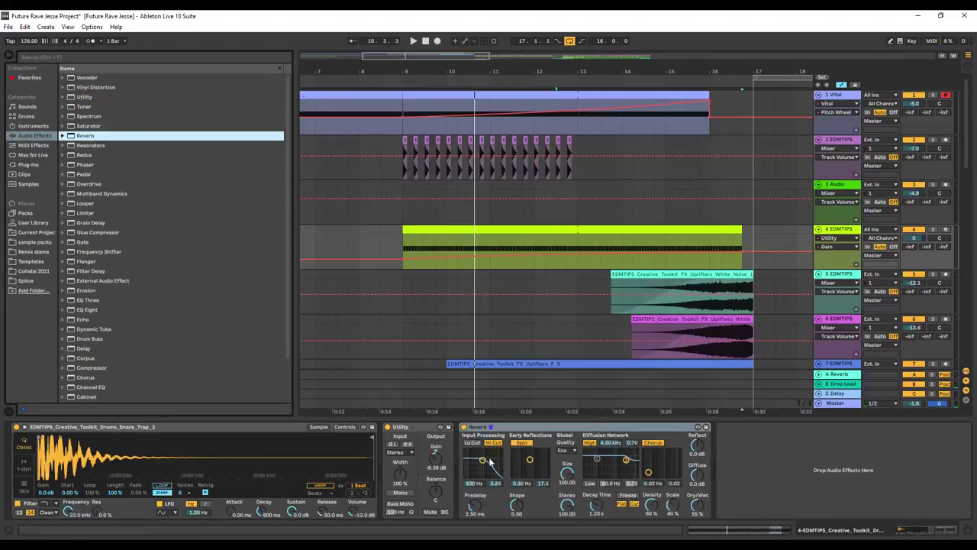
pyautogui.click(472, 443)
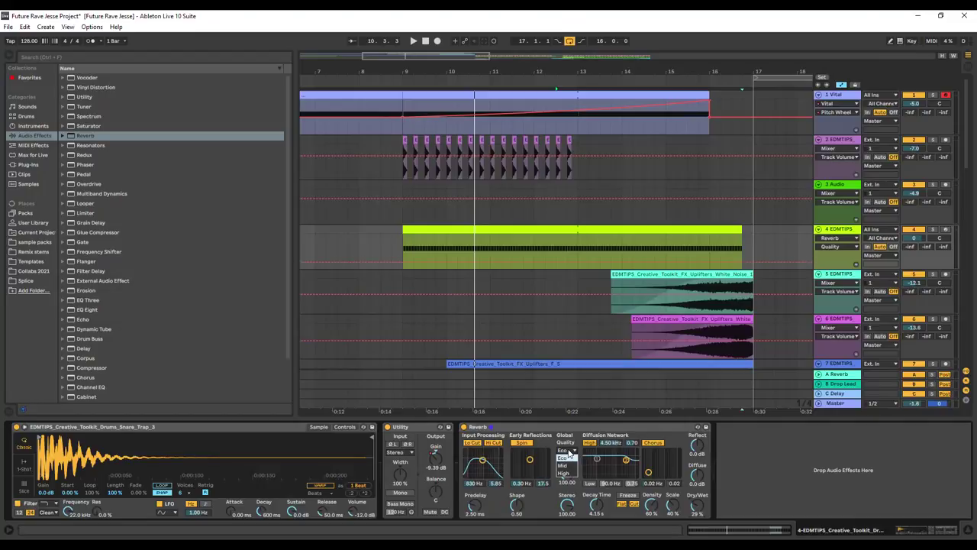
pyautogui.click(563, 474)
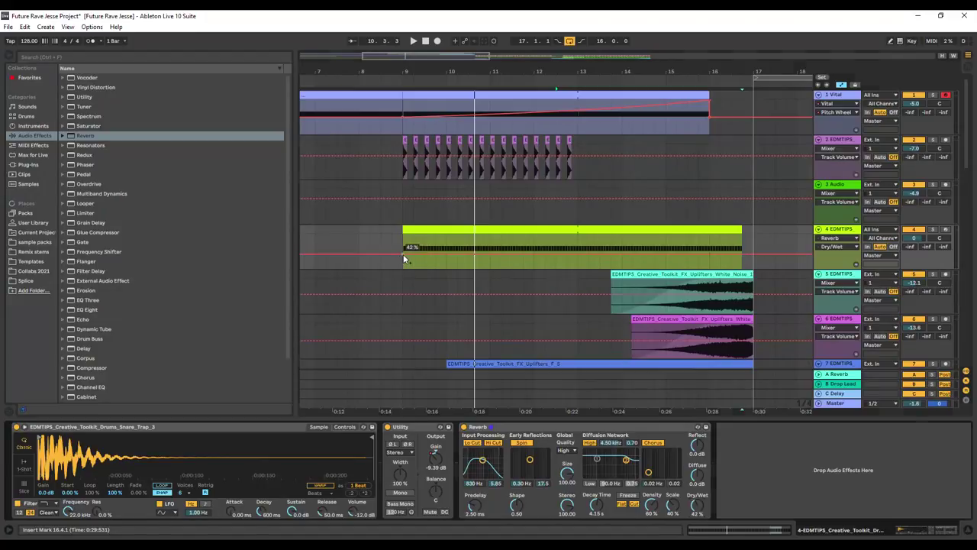
# Step: Automate the Reverb's Dry/Wet to rise from bar 9 to the snare clip's end and drop to 0% at bar 17
pyautogui.moveTo(401, 255); pyautogui.dragTo(403, 264)
pyautogui.moveTo(742, 264); pyautogui.dragTo(742, 243)
pyautogui.press('space')
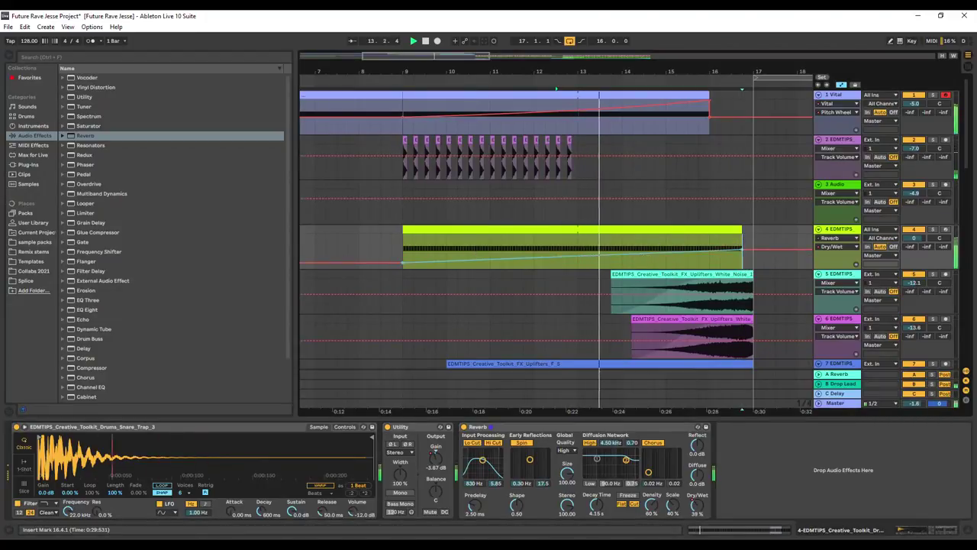
pyautogui.moveTo(756, 250); pyautogui.dragTo(748, 261)
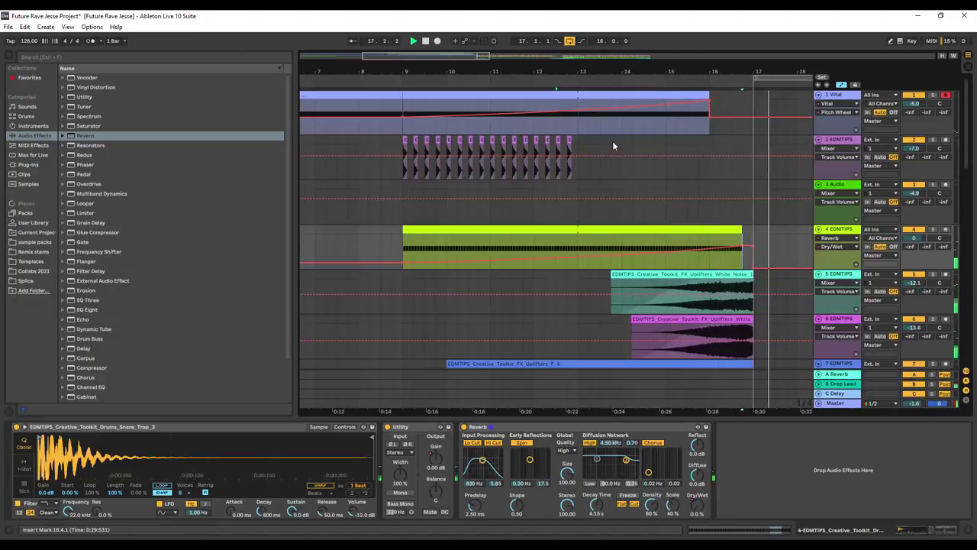
# Step: Lower the snare track's volume to -2.4 dB and play the end of the build-up to check the balance
pyautogui.moveTo(913, 238); pyautogui.dragTo(913, 248)
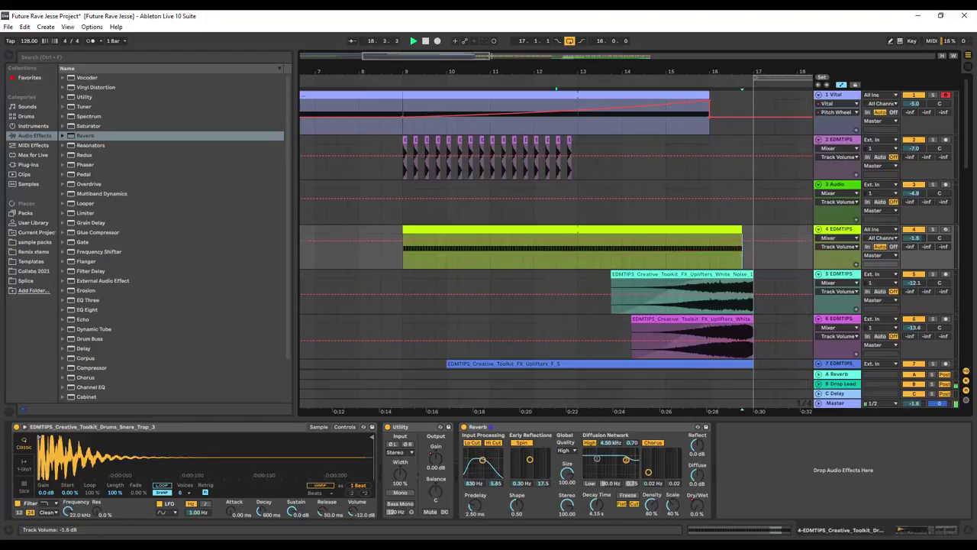
pyautogui.click(624, 77)
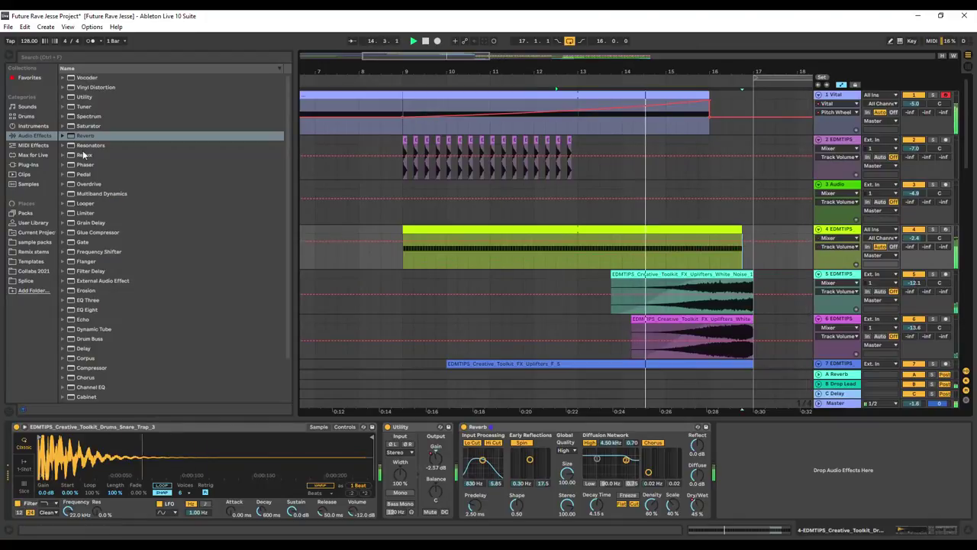
pyautogui.press('space')
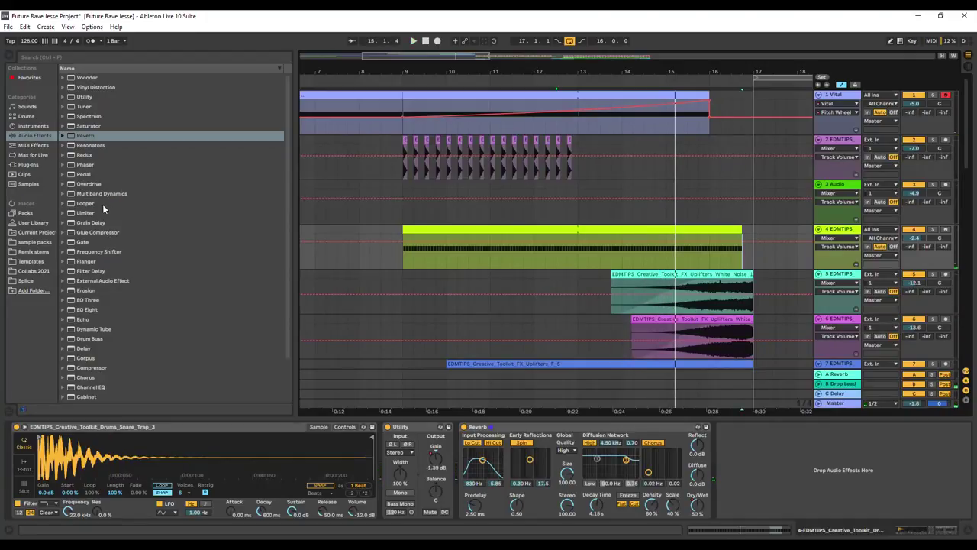
# Step: Add an EQ Eight after the Reverb on the snare track and set its band 1 to a low-cut filter
pyautogui.scroll(-3, 97, 267)
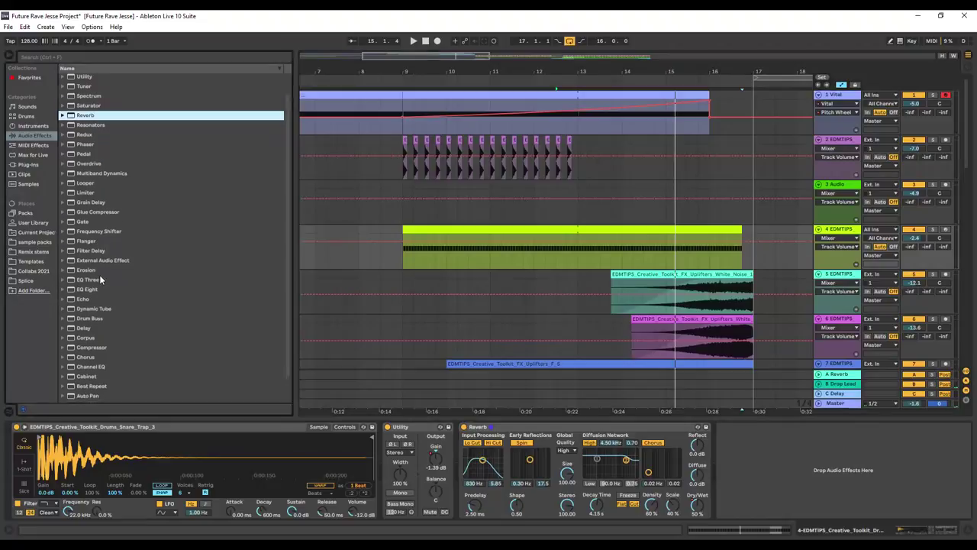
pyautogui.scroll(3, 107, 321)
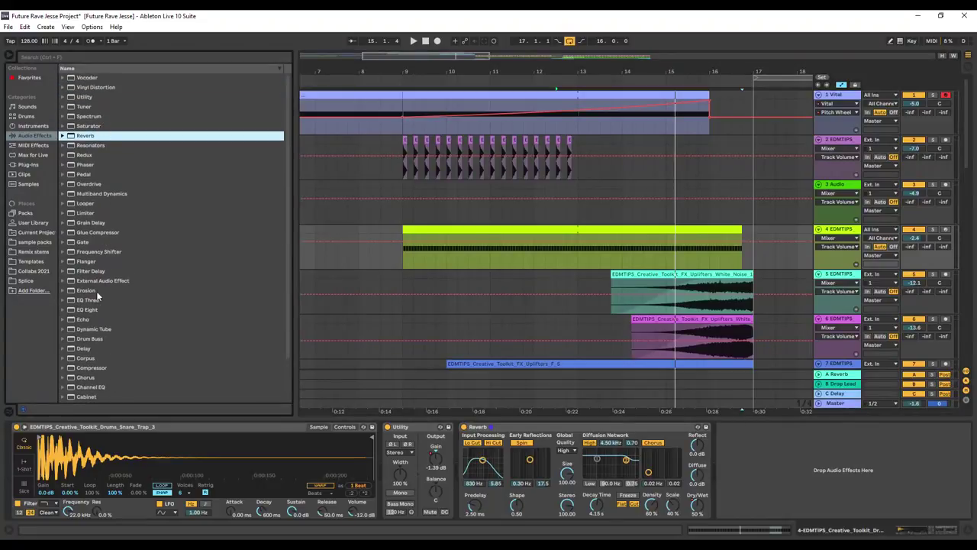
pyautogui.doubleClick(87, 310)
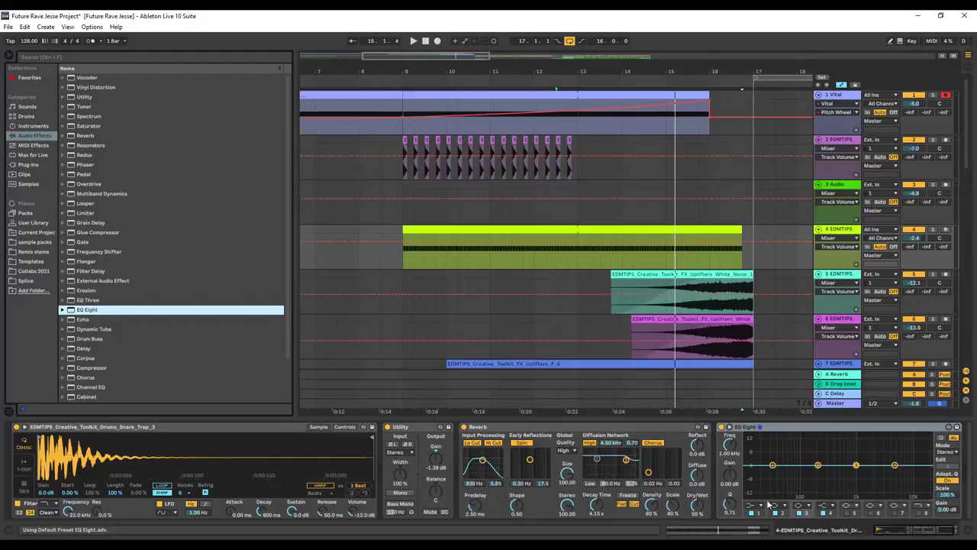
pyautogui.click(751, 505)
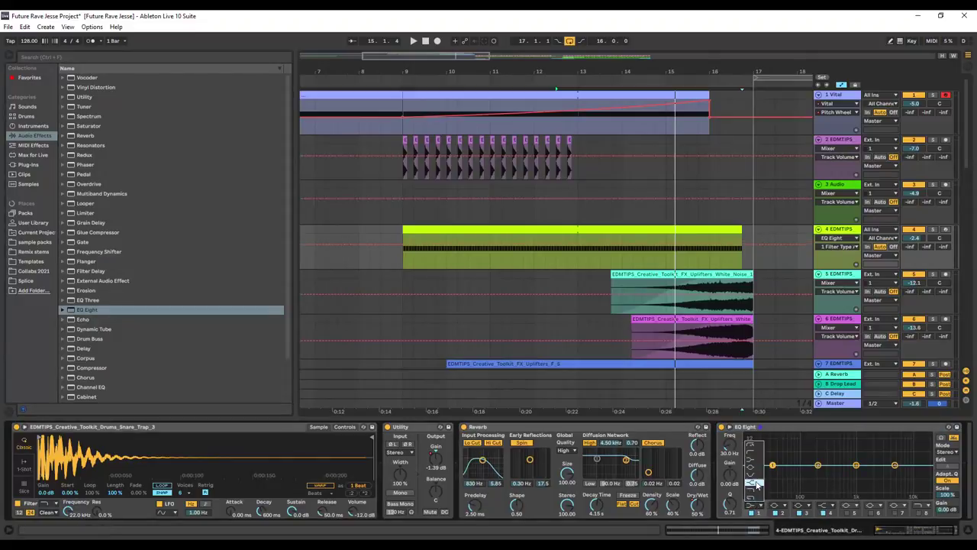
pyautogui.click(756, 452)
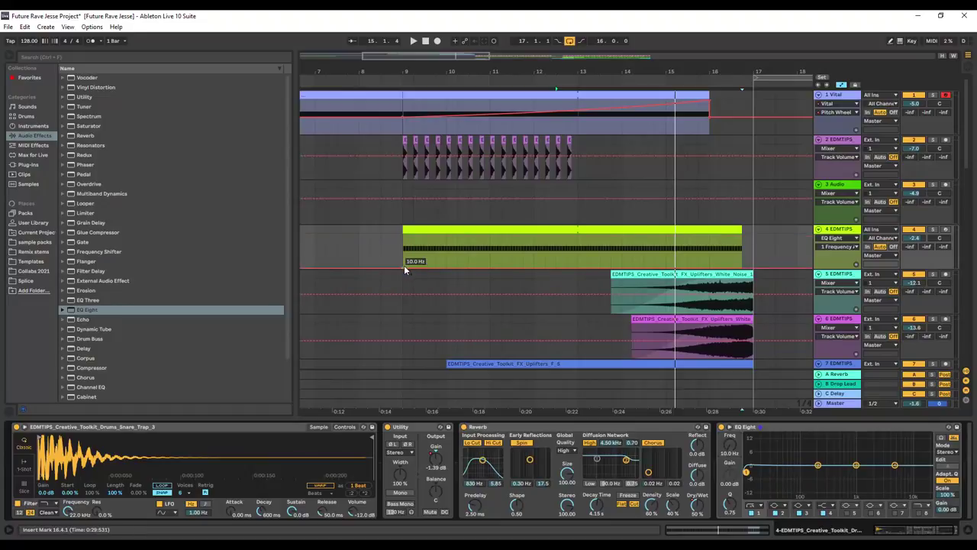
# Step: Automate band 1's frequency from 10 Hz at bar 9 to a peak just after bar 16, falling back at the snare clip's end, and audition it
pyautogui.moveTo(746, 272)
pyautogui.mouseDown()
pyautogui.moveTo(741, 257)
pyautogui.moveTo(779, 261)
pyautogui.moveTo(744, 252)
pyautogui.mouseUp()
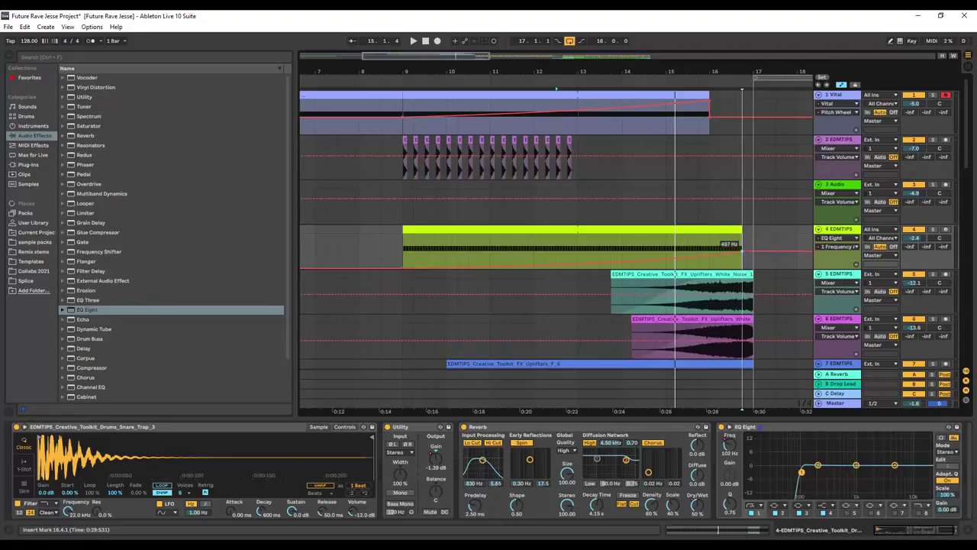
pyautogui.press('space')
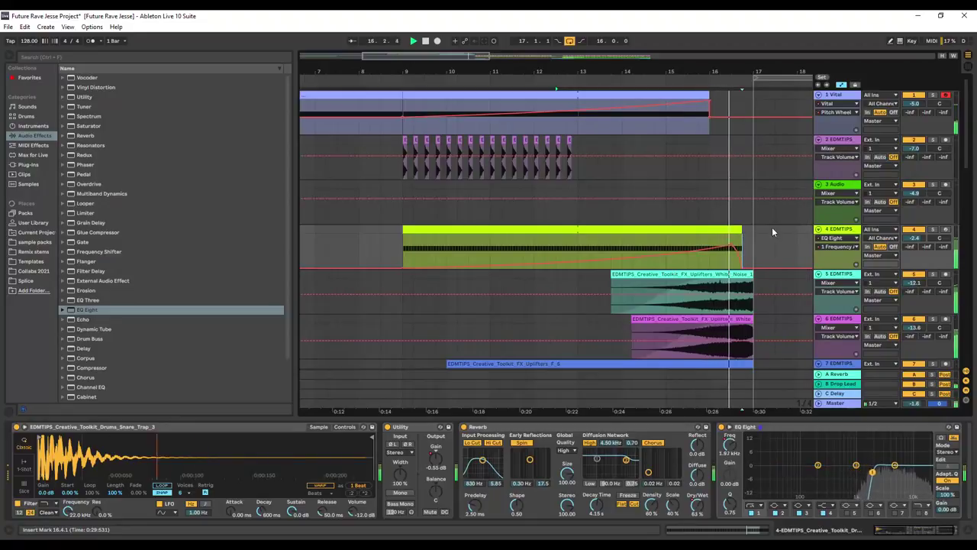
pyautogui.moveTo(734, 245); pyautogui.dragTo(723, 245)
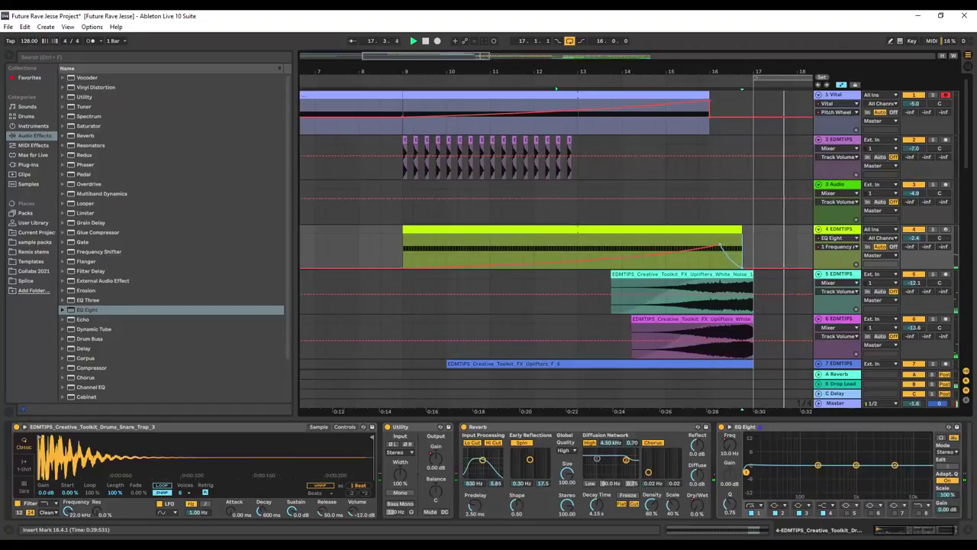
pyautogui.click(685, 80)
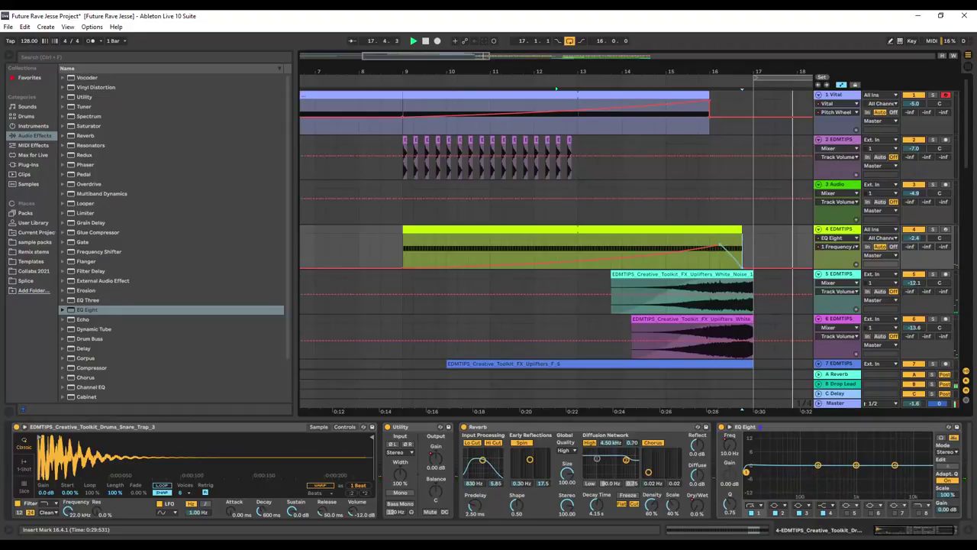
pyautogui.click(652, 79)
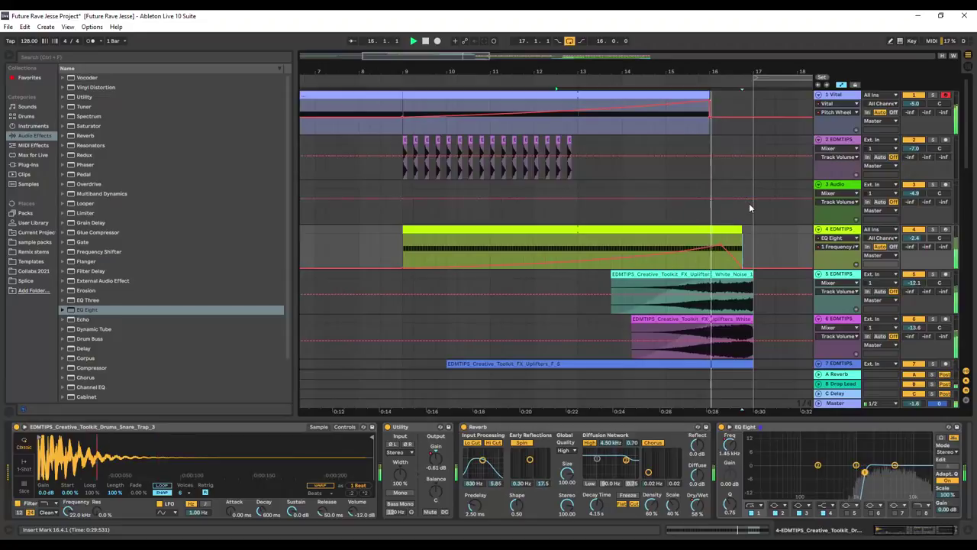
# Step: Hide the automation lanes and repeat the clap every eighth note from bar 13 to bar 15 on the second track
pyautogui.click(842, 86)
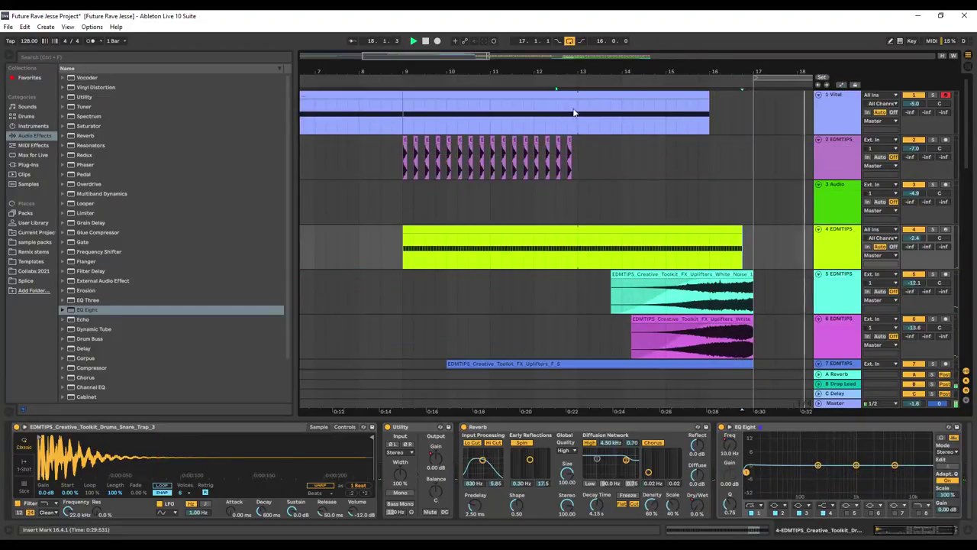
pyautogui.click(569, 166)
pyautogui.press('space')
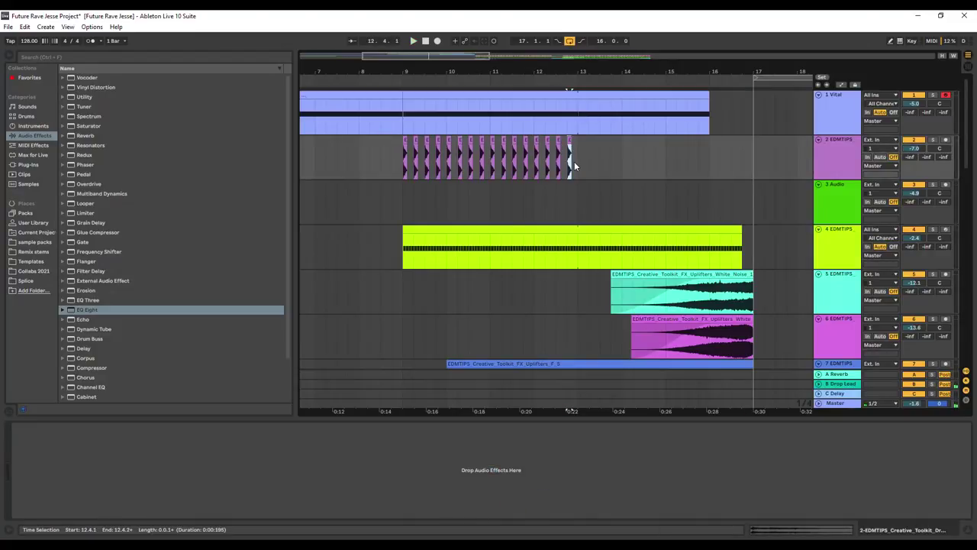
pyautogui.click(573, 167)
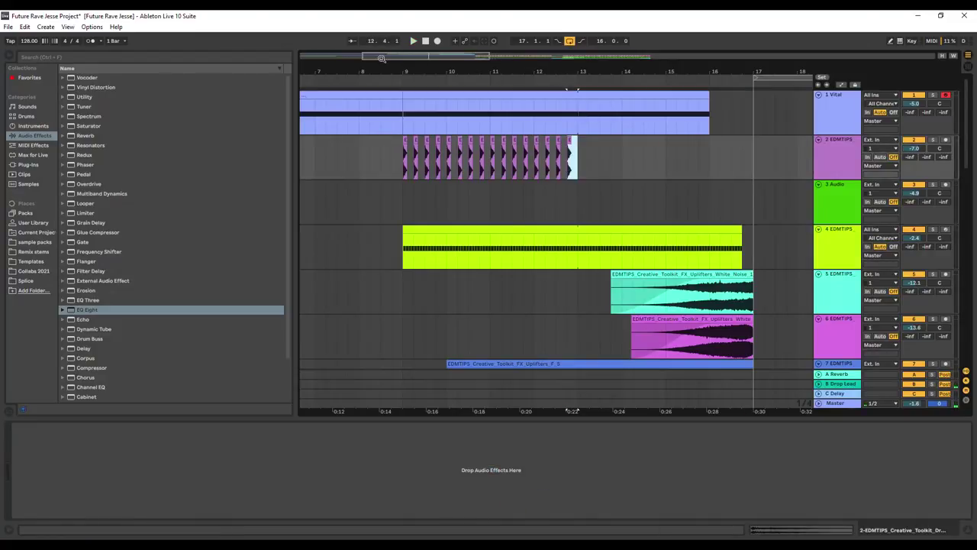
pyautogui.moveTo(365, 56); pyautogui.dragTo(413, 67)
pyautogui.moveTo(440, 149); pyautogui.dragTo(430, 148)
pyautogui.hotkey('ctrl', 'd')
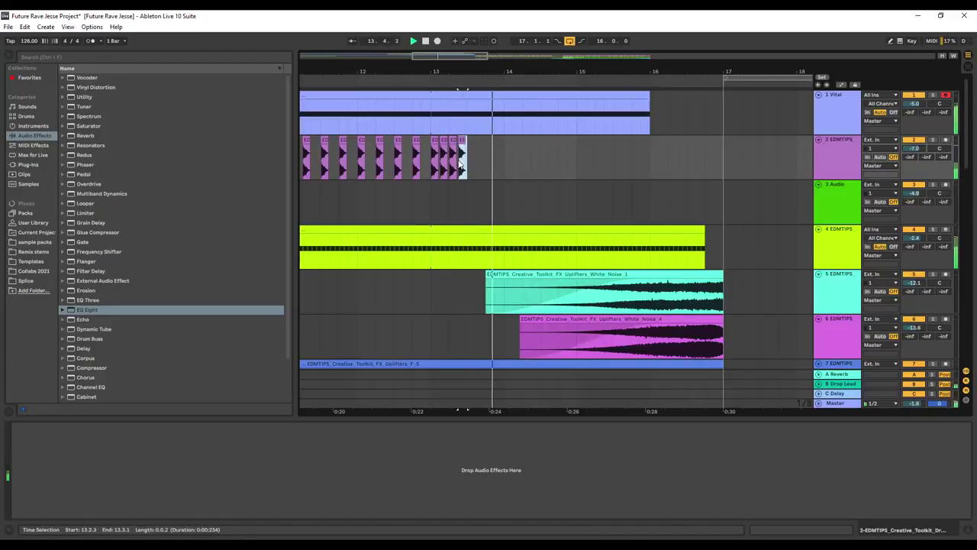
pyautogui.hotkey('ctrl', 'd')
pyautogui.hotkey('ctrl', 'd')
pyautogui.hotkey('ctrl', 'd')
pyautogui.hotkey('ctrl', 'd')
pyautogui.hotkey('ctrl', 'd')
pyautogui.hotkey('ctrl', 'd')
pyautogui.hotkey('ctrl', 'd')
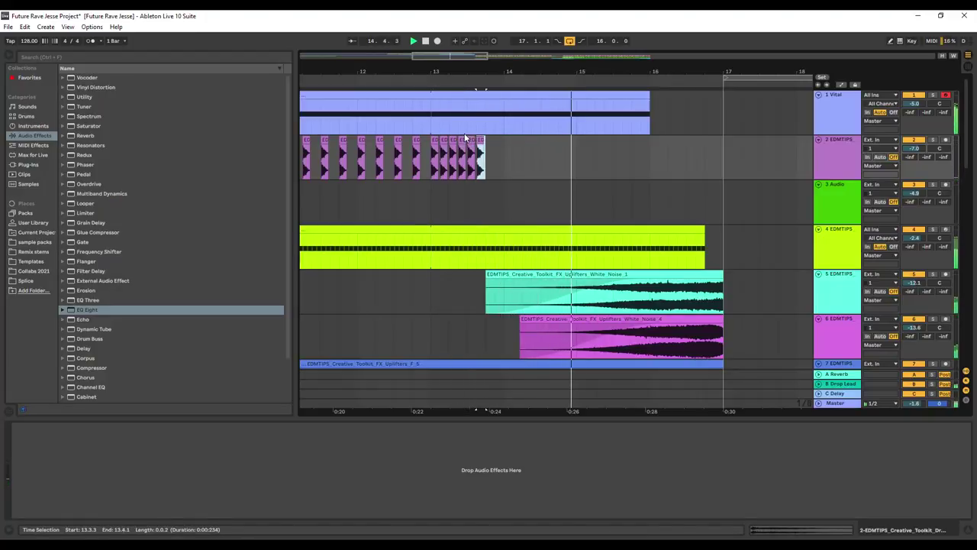
pyautogui.hotkey('ctrl', 'd')
pyautogui.hotkey('ctrl', 'd')
pyautogui.hotkey('ctrl', 'd')
pyautogui.hotkey('ctrl', 'd')
pyautogui.hotkey('ctrl', 'd')
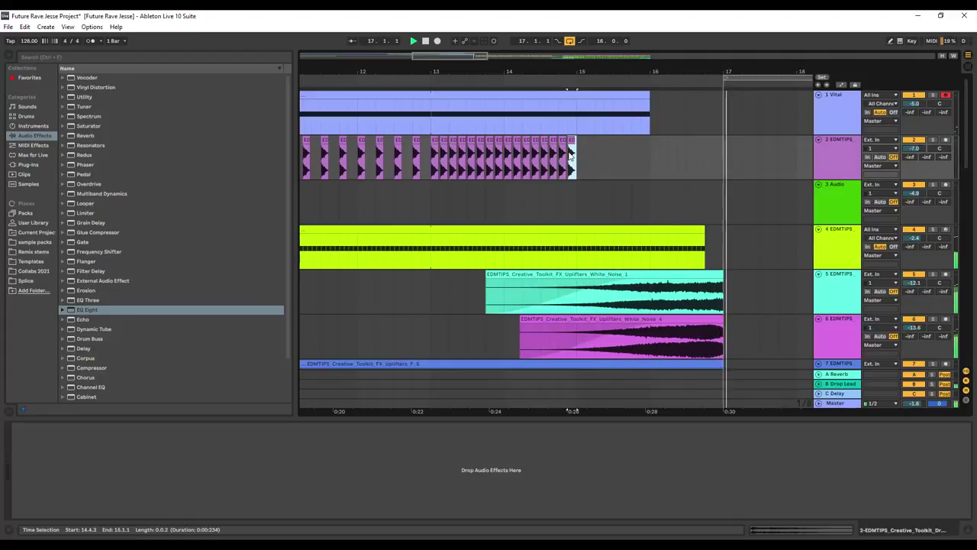
pyautogui.hotkey('ctrl', 'd')
pyautogui.hotkey('ctrl', 'd')
pyautogui.hotkey('ctrl', 'd')
pyautogui.hotkey('ctrl', 'd')
pyautogui.hotkey('ctrl', 'd')
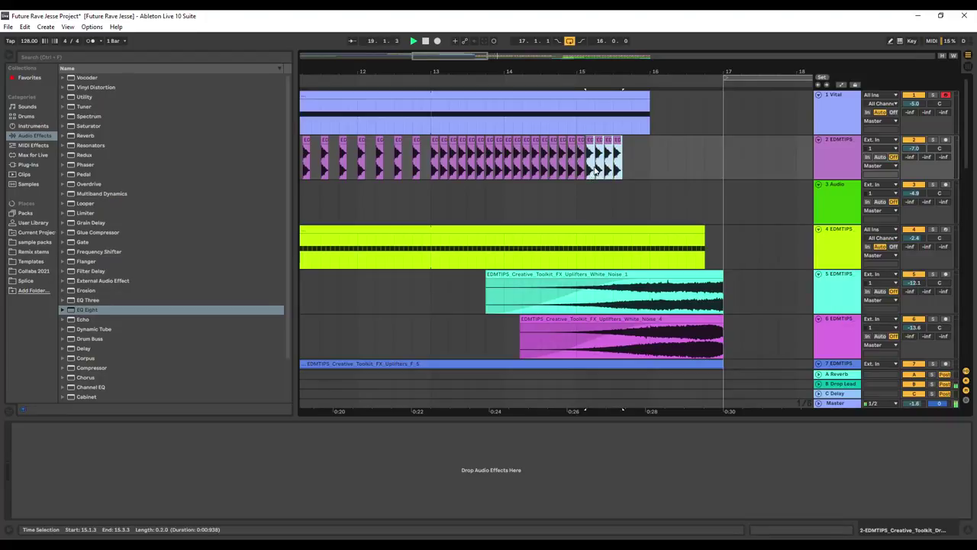
# Step: Repeat the clap at 15.1.1 every sixteenth note up to bar 16 on the second track
pyautogui.moveTo(413, 56); pyautogui.dragTo(468, 56)
pyautogui.moveTo(591, 143); pyautogui.dragTo(580, 144)
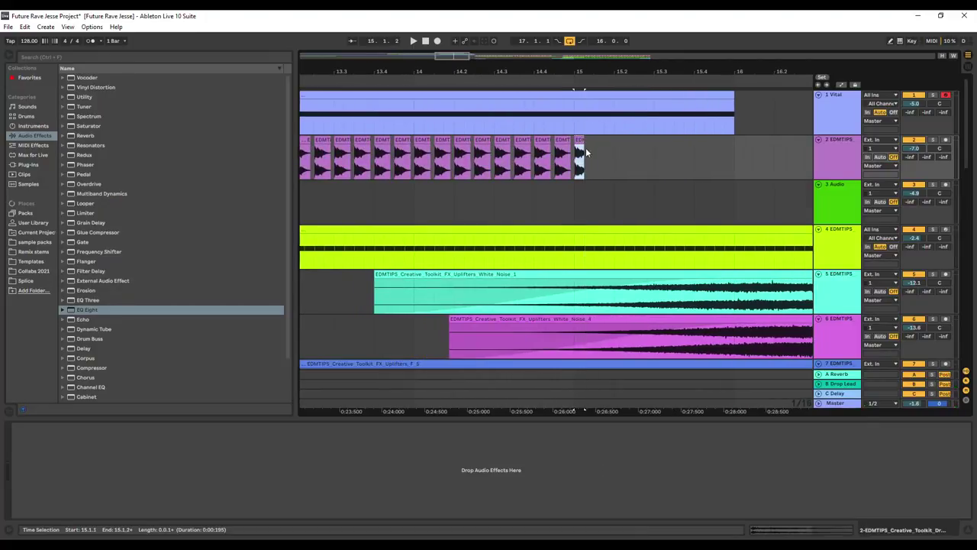
pyautogui.hotkey('ctrl', 'd')
pyautogui.hotkey('ctrl', 'd')
pyautogui.hotkey('ctrl', 'd')
pyautogui.hotkey('ctrl', 'd')
pyautogui.hotkey('ctrl', 'd')
pyautogui.hotkey('ctrl', 'd')
pyautogui.hotkey('ctrl', 'd')
pyautogui.hotkey('ctrl', 'd')
pyautogui.hotkey('ctrl', 'd')
pyautogui.hotkey('ctrl', 'd')
pyautogui.hotkey('ctrl', 'd')
pyautogui.hotkey('ctrl', 'd')
pyautogui.hotkey('ctrl', 'd')
pyautogui.hotkey('ctrl', 'd')
pyautogui.hotkey('ctrl', 'd')
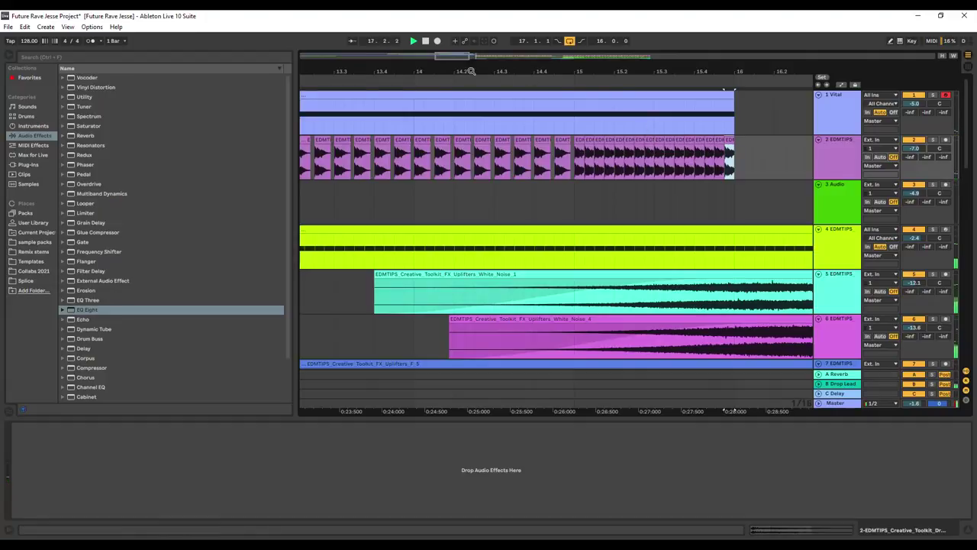
# Step: Add an EQ Eight and a Reverb to the clap track, with the Reverb placed before the EQ Eight
pyautogui.moveTo(471, 58); pyautogui.dragTo(437, 58)
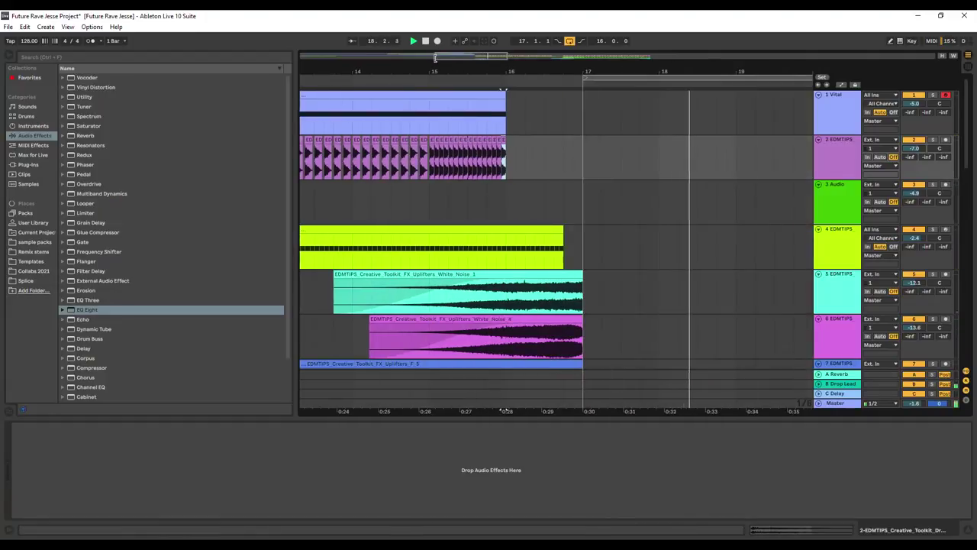
pyautogui.doubleClick(437, 58)
pyautogui.click(833, 147)
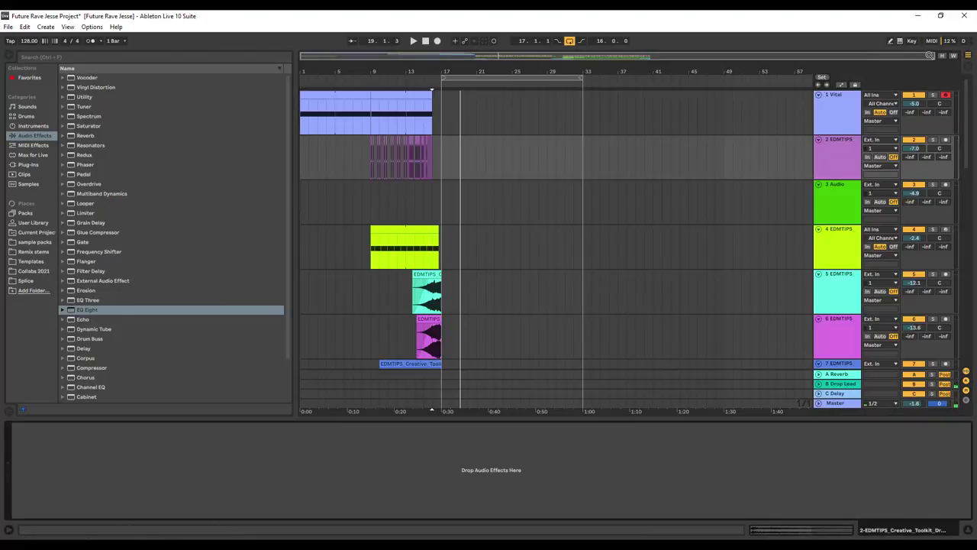
pyautogui.moveTo(932, 56); pyautogui.dragTo(584, 134)
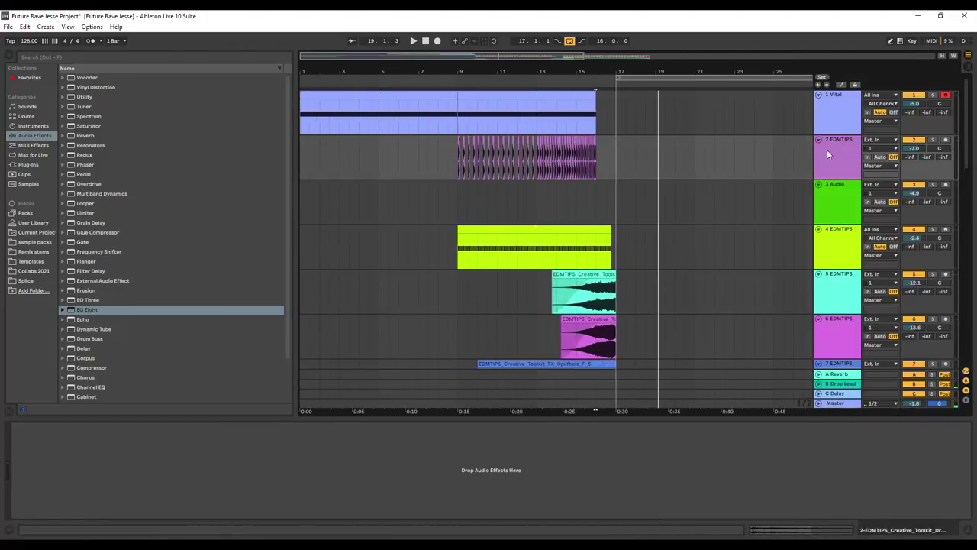
pyautogui.doubleClick(109, 310)
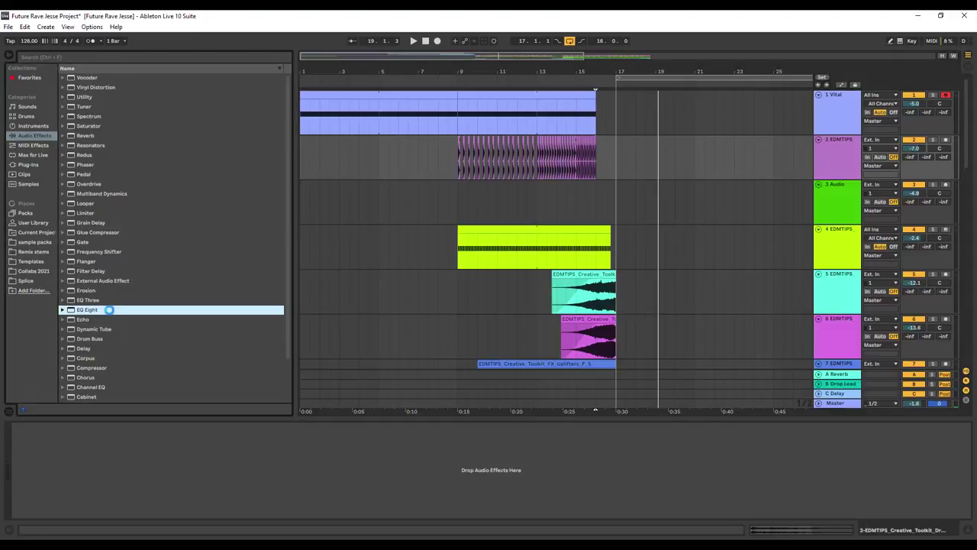
pyautogui.doubleClick(96, 136)
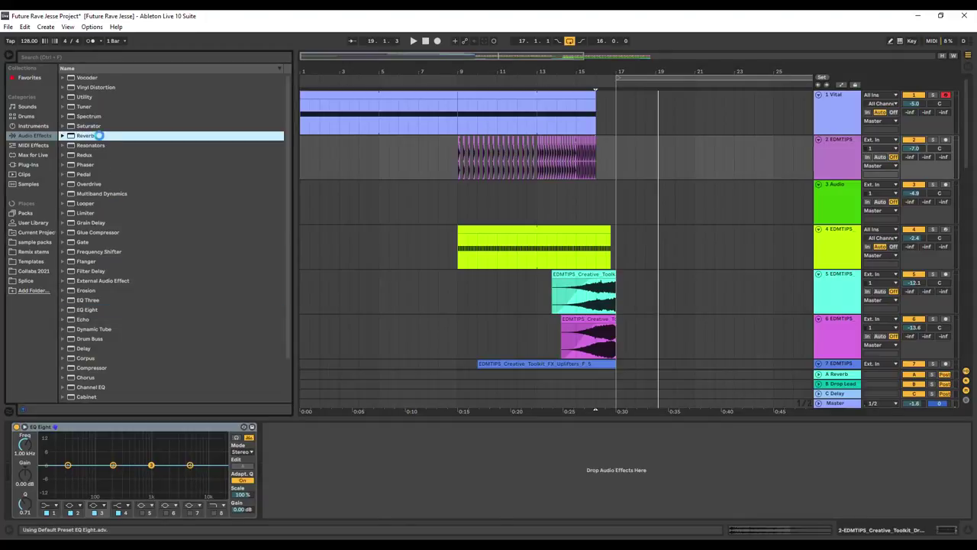
pyautogui.moveTo(31, 426); pyautogui.dragTo(489, 463)
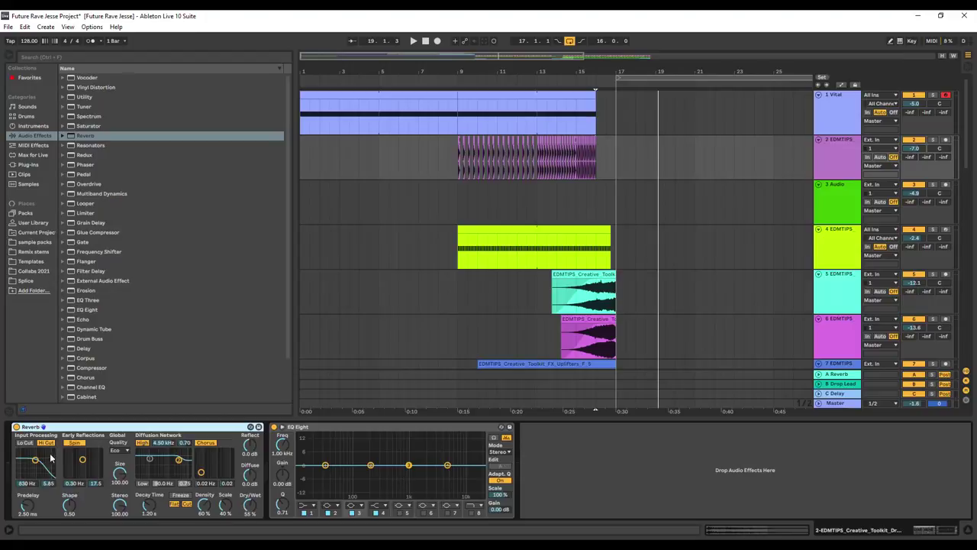
# Step: Give the clap's Reverb a low cut, High quality and 3.79 s decay, and automate Dry/Wet from 39% at bar 9 to 88% at the claps' end
pyautogui.click(25, 443)
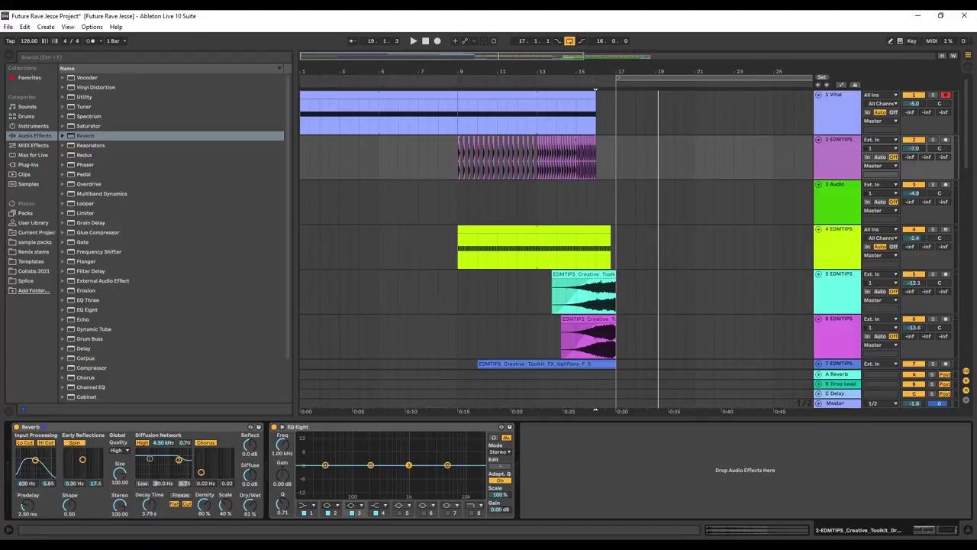
pyautogui.click(842, 85)
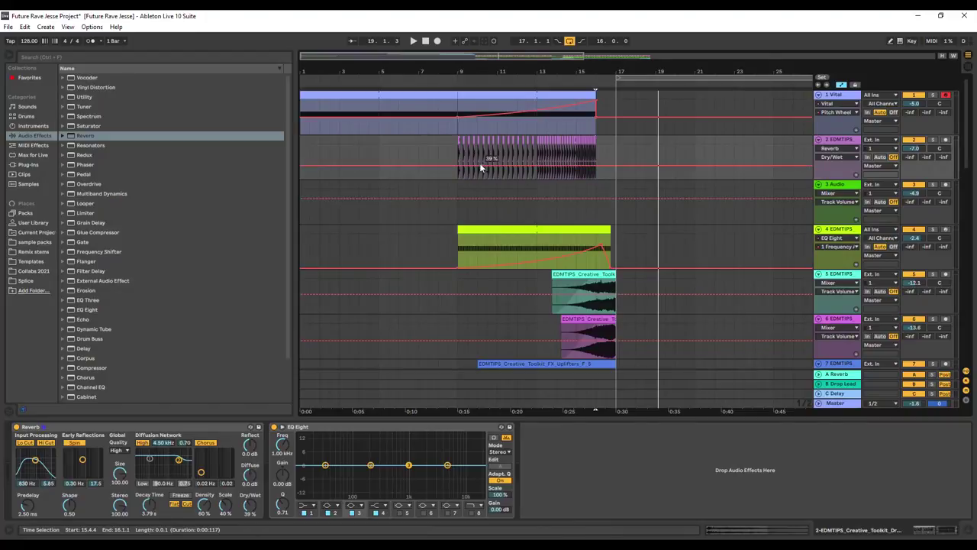
pyautogui.click(599, 164)
pyautogui.moveTo(599, 164); pyautogui.dragTo(597, 148)
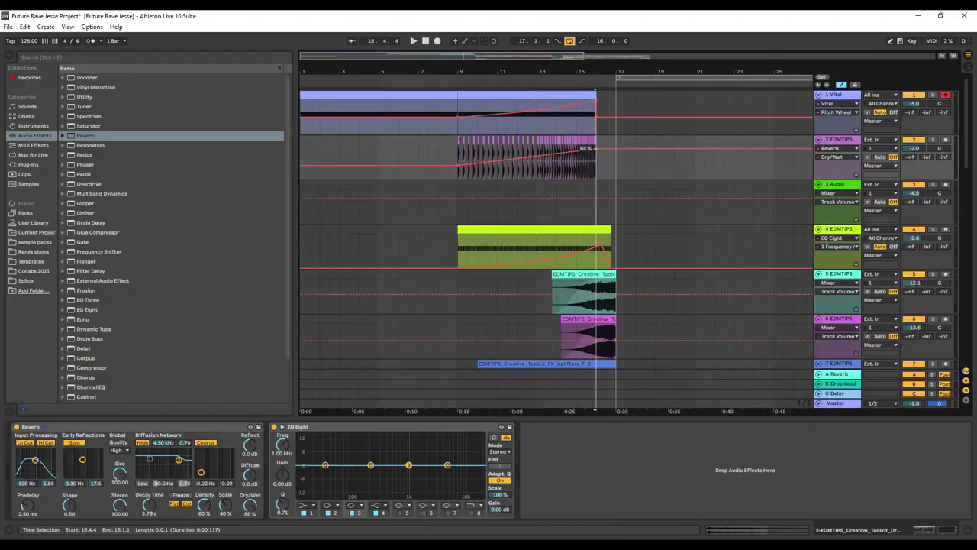
# Step: Audition the build from about bar 10, lower the clap track's volume to -7.7 dB, and show its Reverb Dry/Wet automation again
pyautogui.click(476, 79)
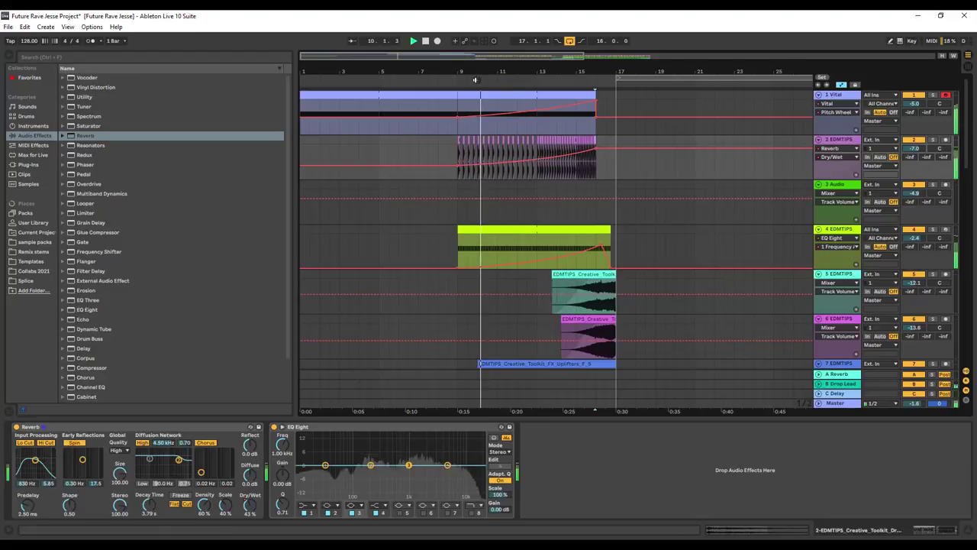
pyautogui.moveTo(907, 152); pyautogui.dragTo(907, 155)
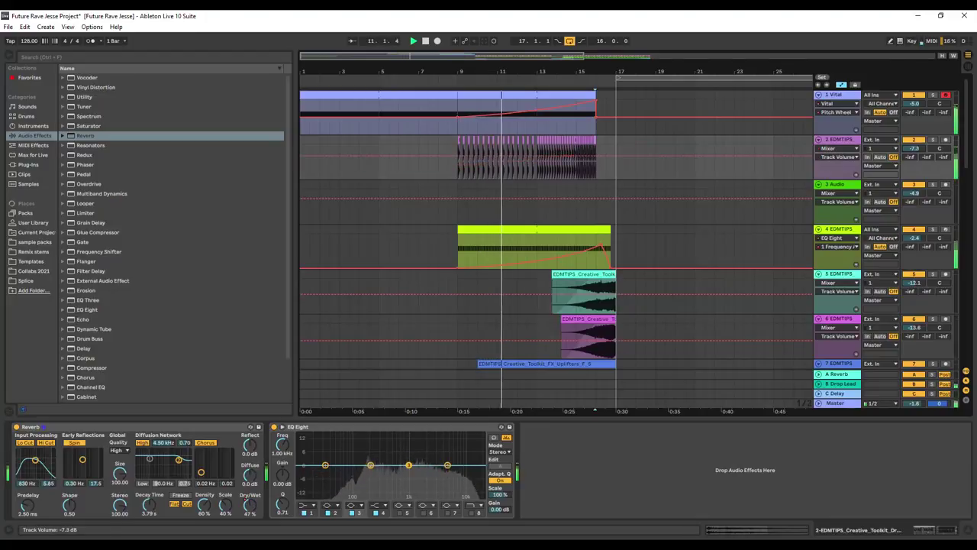
pyautogui.click(836, 148)
pyautogui.click(839, 179)
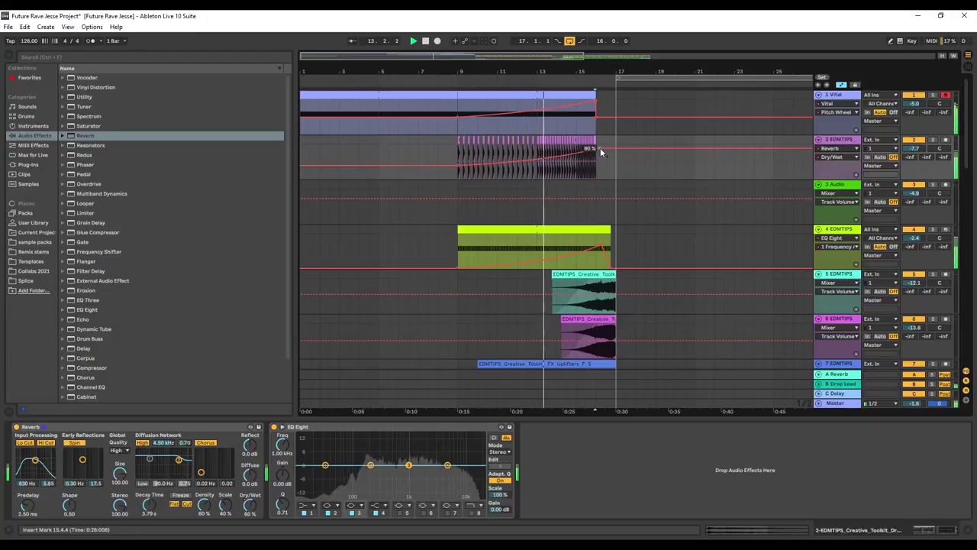
# Step: Lower the clap Reverb's Dry/Wet automation peak to about 84% and make it fall to zero at bar 17
pyautogui.moveTo(596, 148); pyautogui.dragTo(596, 151)
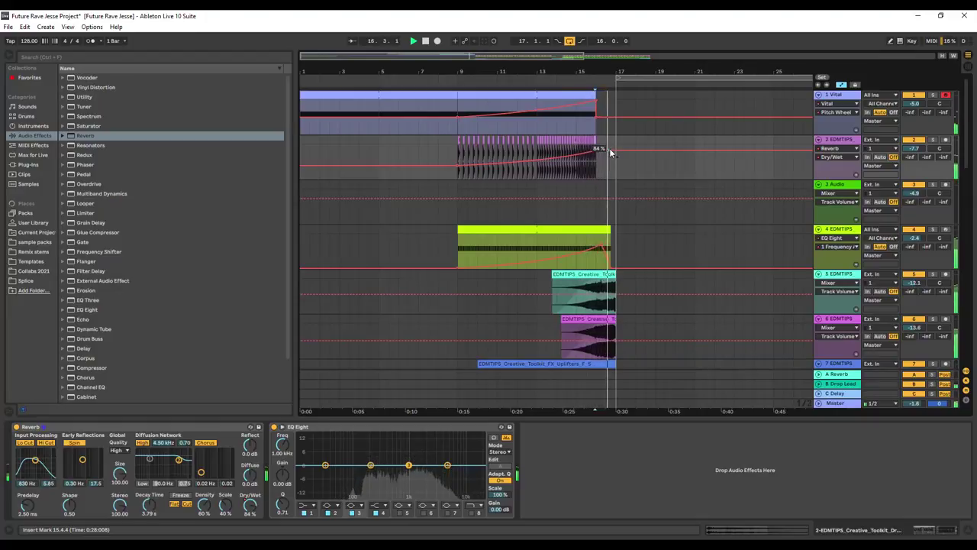
pyautogui.moveTo(618, 151); pyautogui.dragTo(618, 178)
pyautogui.hotkey('ctrl', 'z')
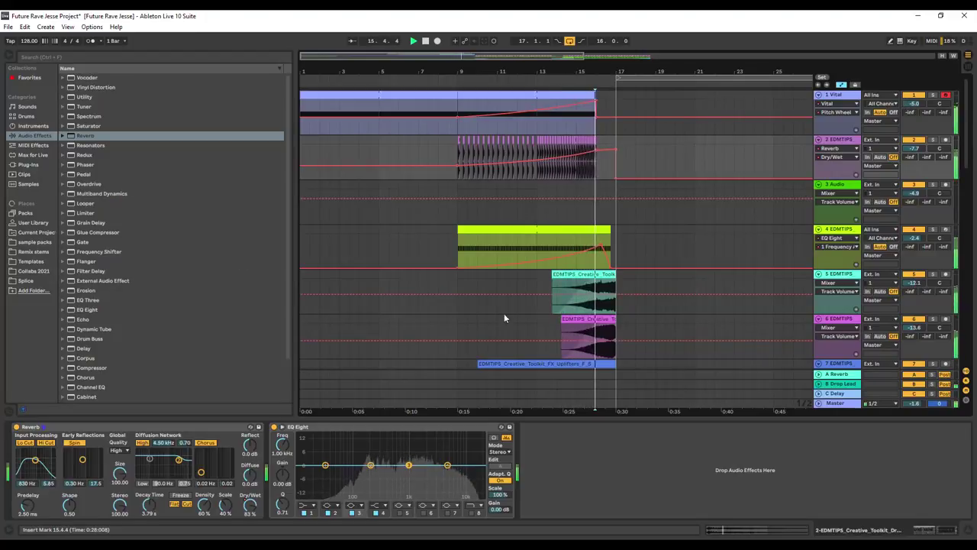
# Step: Hide the device view and the automation lanes, and stop playback
pyautogui.moveTo(598, 421); pyautogui.dragTo(595, 473)
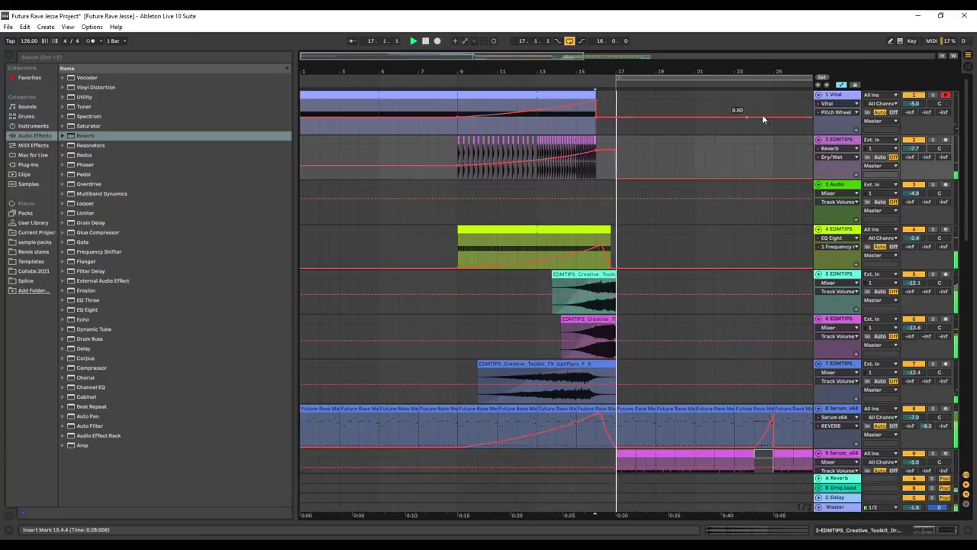
pyautogui.press('a')
pyautogui.moveTo(582, 55); pyautogui.dragTo(777, 56)
pyautogui.press('space')
# Step: Copy the two crash cymbals on tracks 15 and 16 from bar 25 to bar 17 and audition the drop's start
pyautogui.scroll(-5, 685, 235)
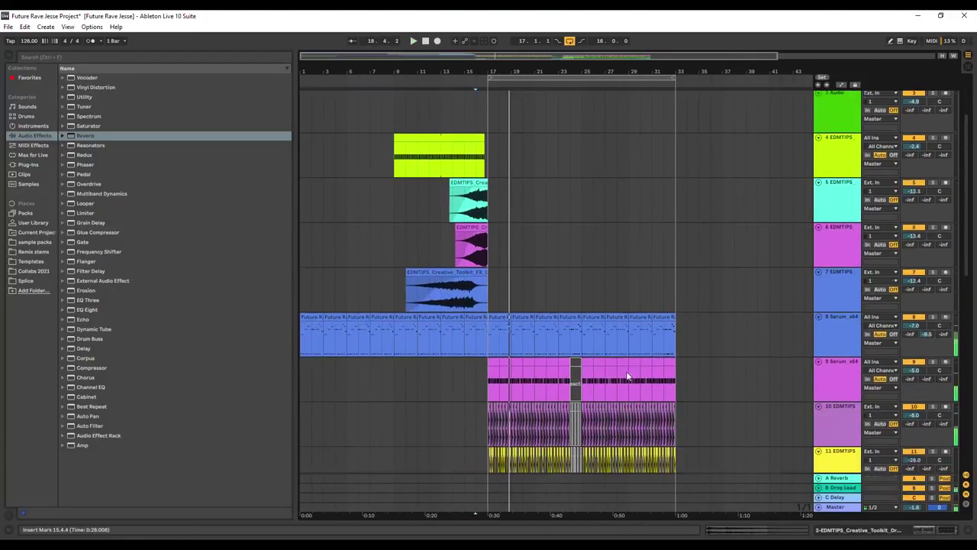
pyautogui.scroll(-3, 569, 420)
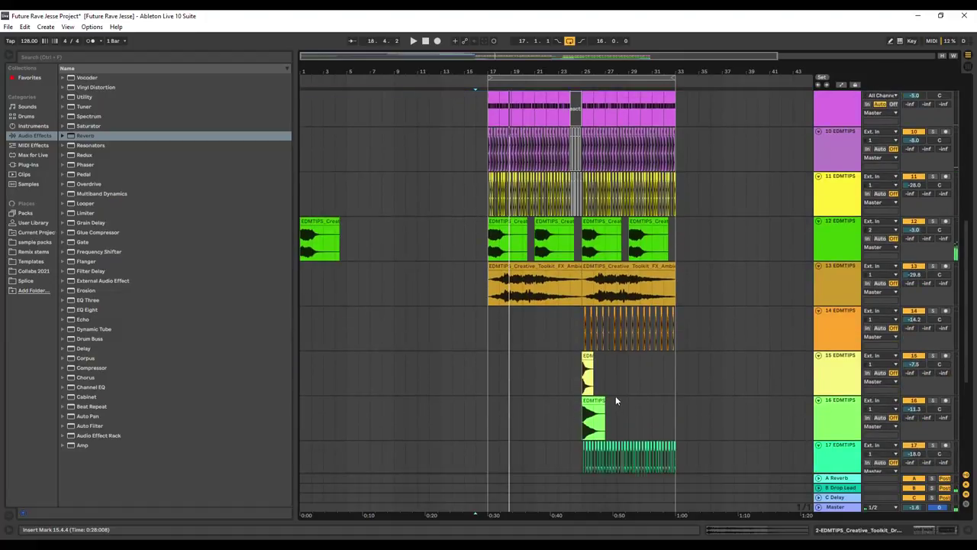
pyautogui.scroll(-1, 615, 400)
pyautogui.scroll(-1, 610, 330)
pyautogui.moveTo(608, 299)
pyautogui.mouseDown()
pyautogui.moveTo(585, 338)
pyautogui.moveTo(604, 338)
pyautogui.mouseUp()
pyautogui.moveTo(674, 309); pyautogui.dragTo(574, 356)
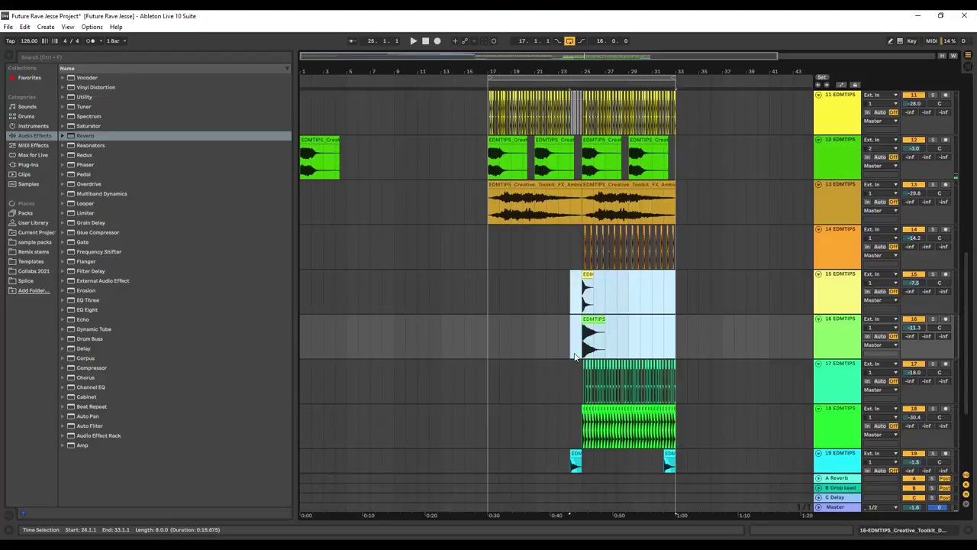
pyautogui.moveTo(488, 337); pyautogui.dragTo(584, 386)
pyautogui.moveTo(495, 333); pyautogui.dragTo(497, 298)
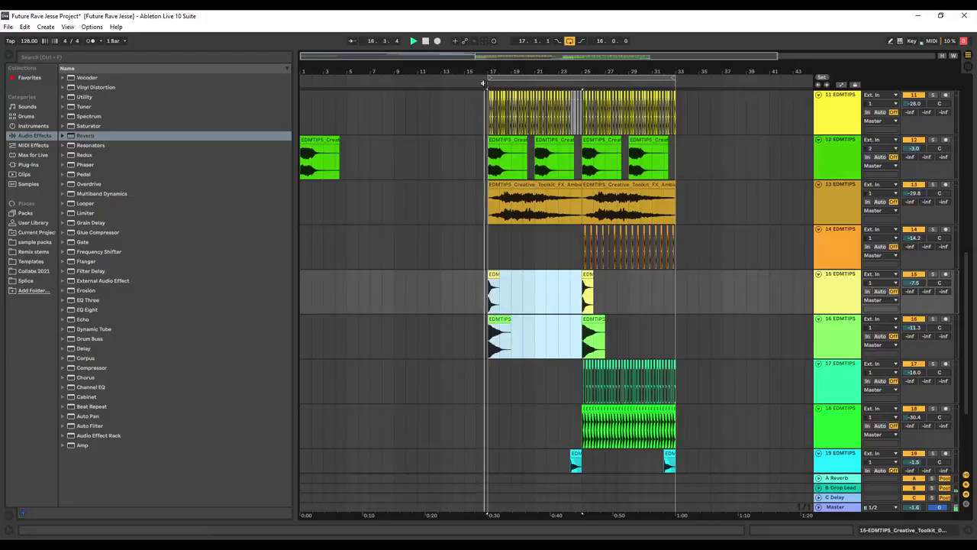
# Step: Add Kickstart to the crash on track 16 with the Extreme Short curve and a 90% mix, and audition it
pyautogui.doubleClick(832, 335)
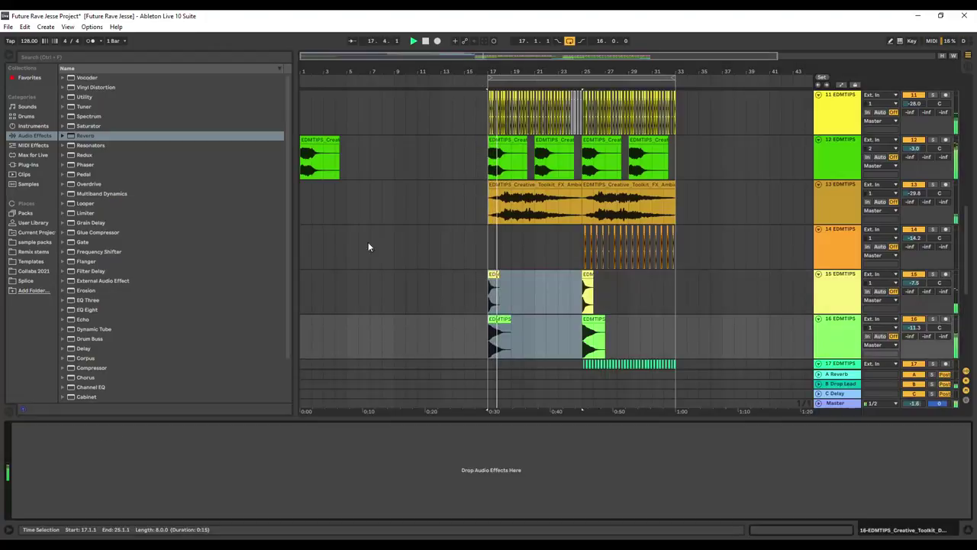
pyautogui.click(28, 164)
pyautogui.press('space')
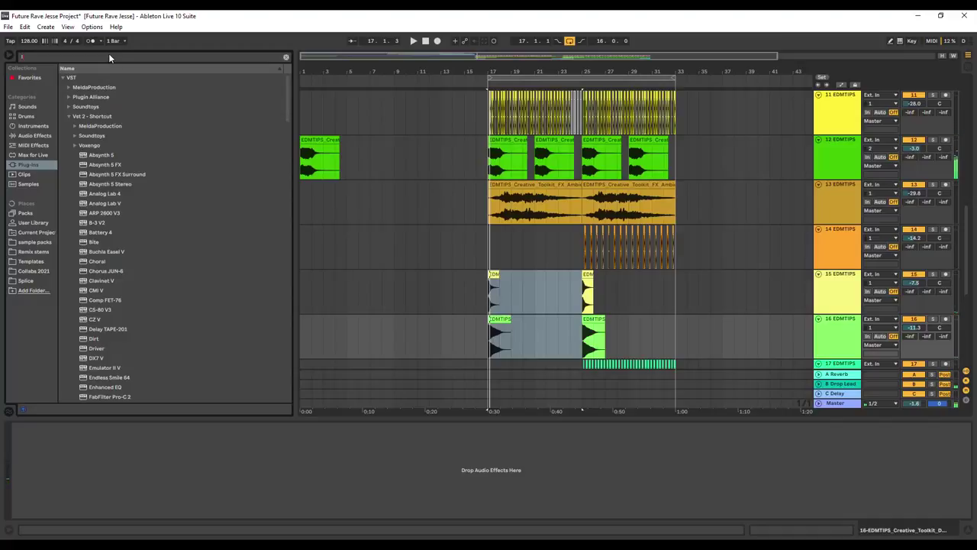
pyautogui.write('kic')
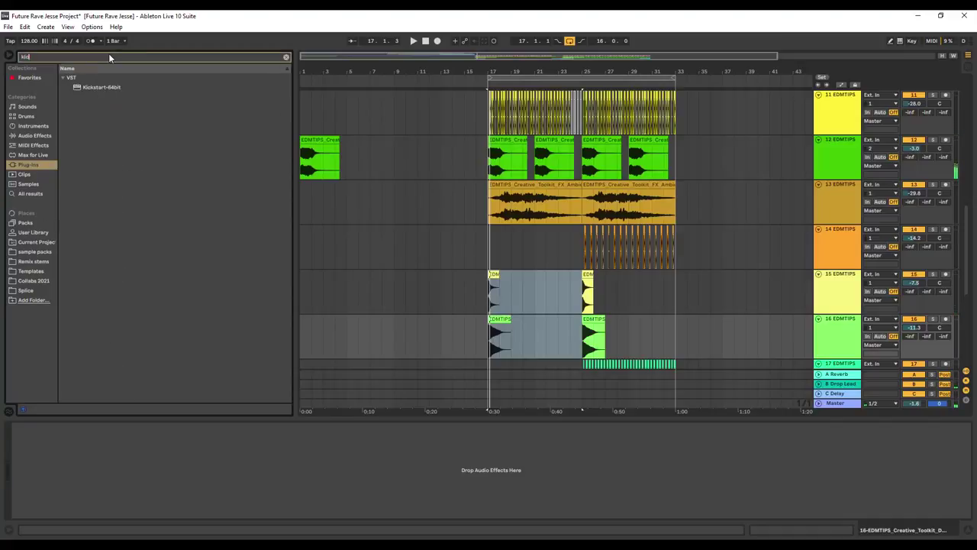
pyautogui.doubleClick(93, 88)
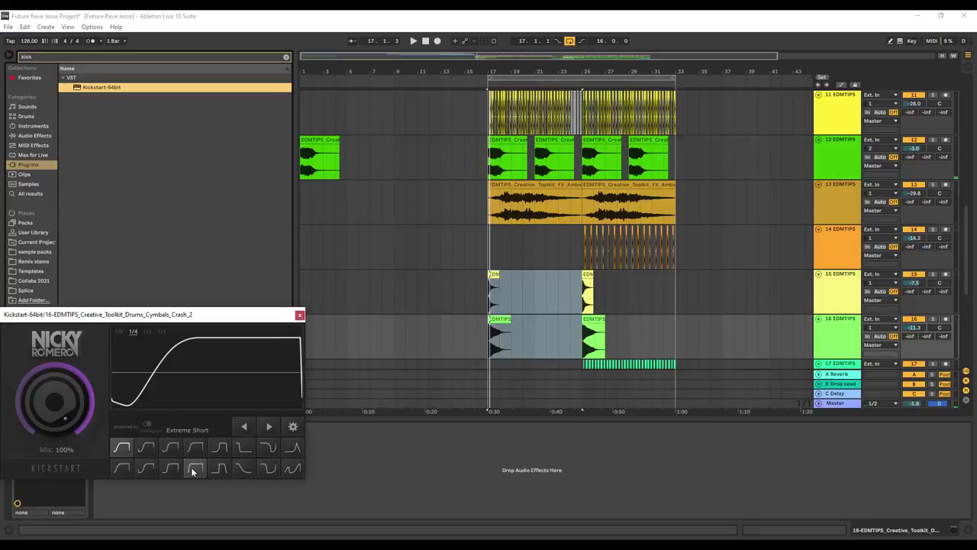
pyautogui.click(192, 472)
pyautogui.press('space')
pyautogui.moveTo(74, 392); pyautogui.dragTo(74, 399)
pyautogui.press('space')
pyautogui.press('space')
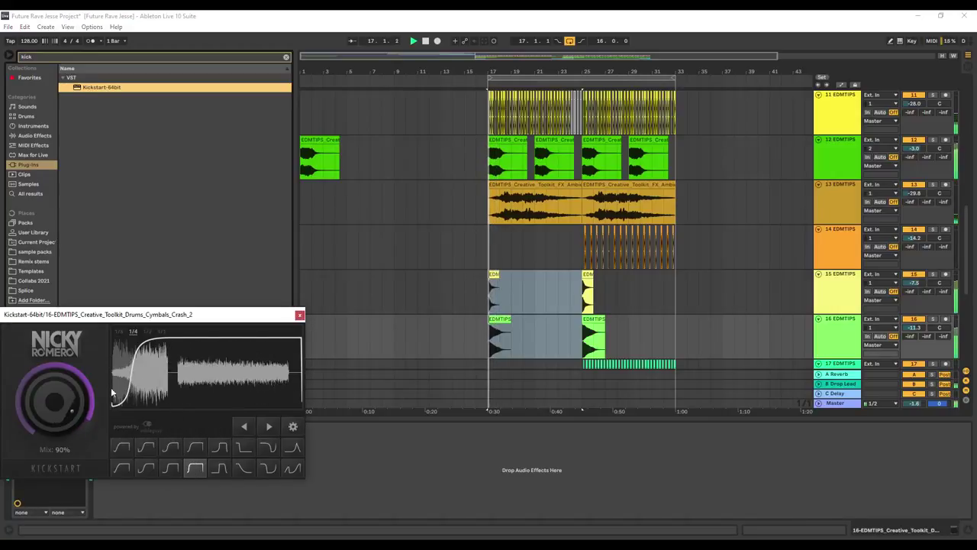
pyautogui.click(300, 314)
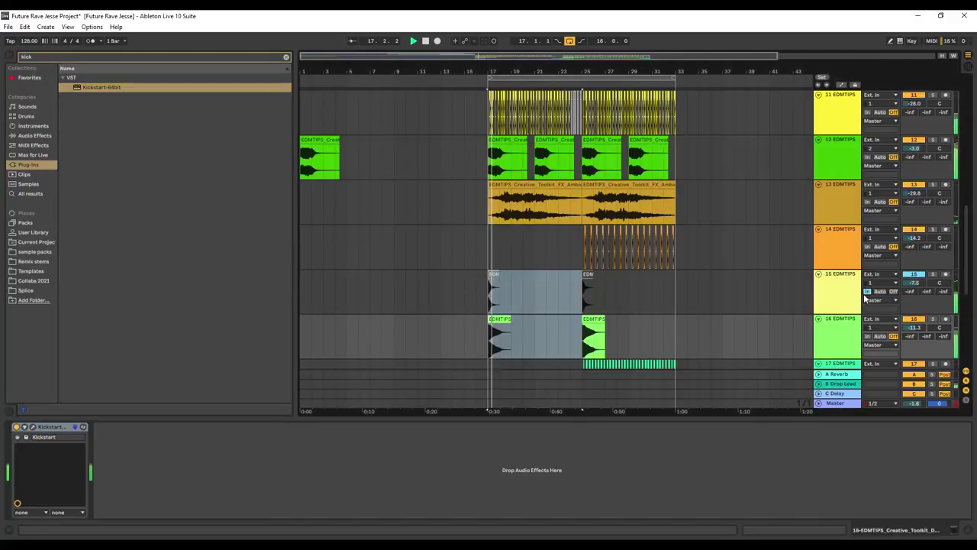
# Step: Add Kickstart to the crash on track 15 with the Extreme Short curve and a 91% mix, and audition it
pyautogui.click(834, 285)
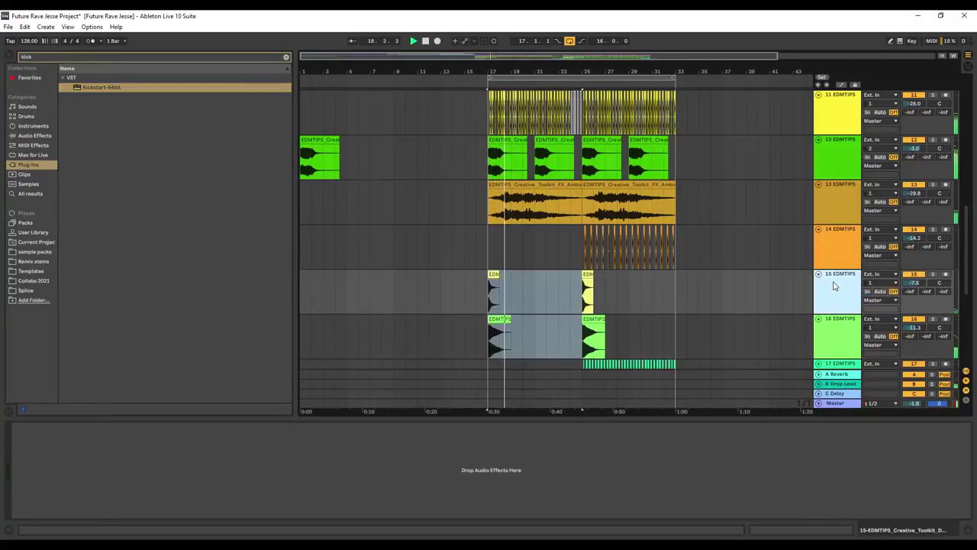
pyautogui.press('space')
pyautogui.doubleClick(92, 87)
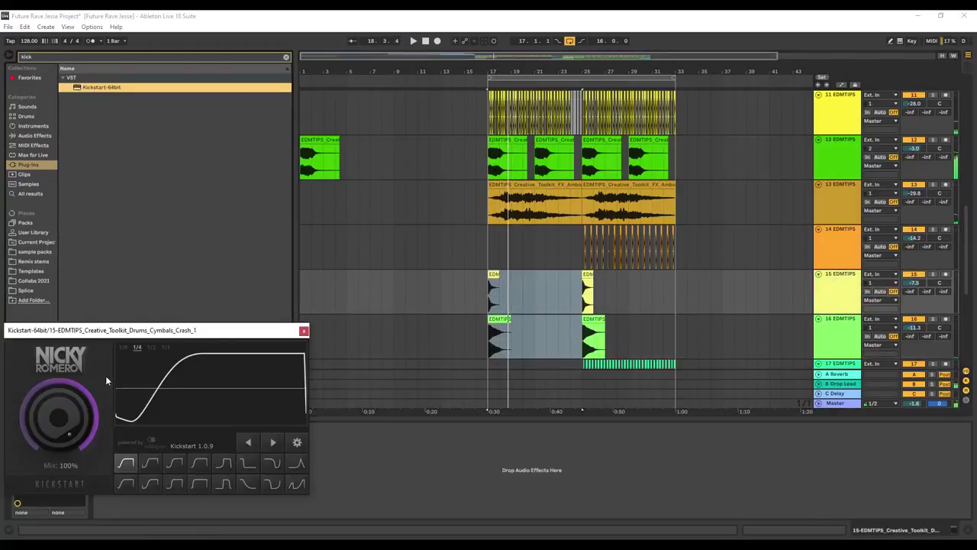
pyautogui.click(200, 483)
pyautogui.press('space')
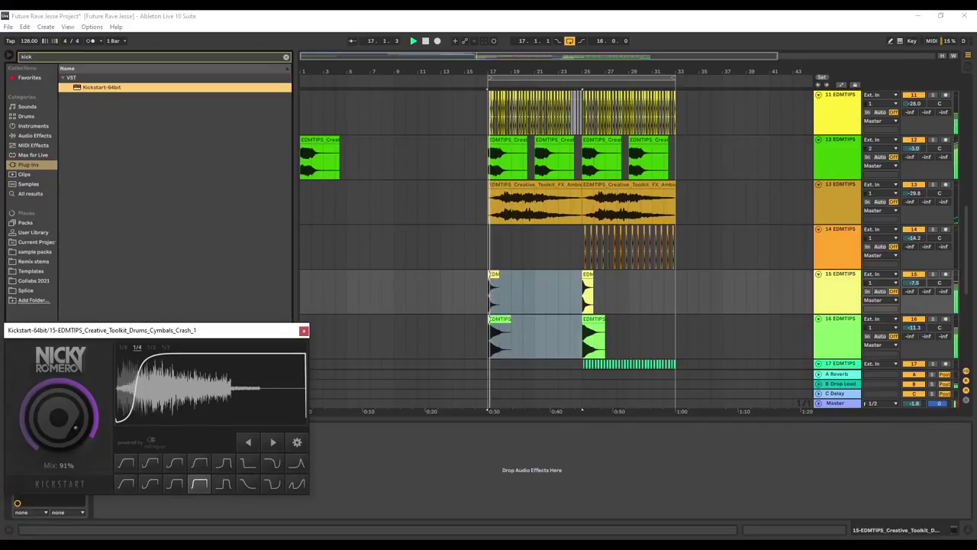
pyautogui.press('space')
pyautogui.press('space')
pyautogui.click(303, 331)
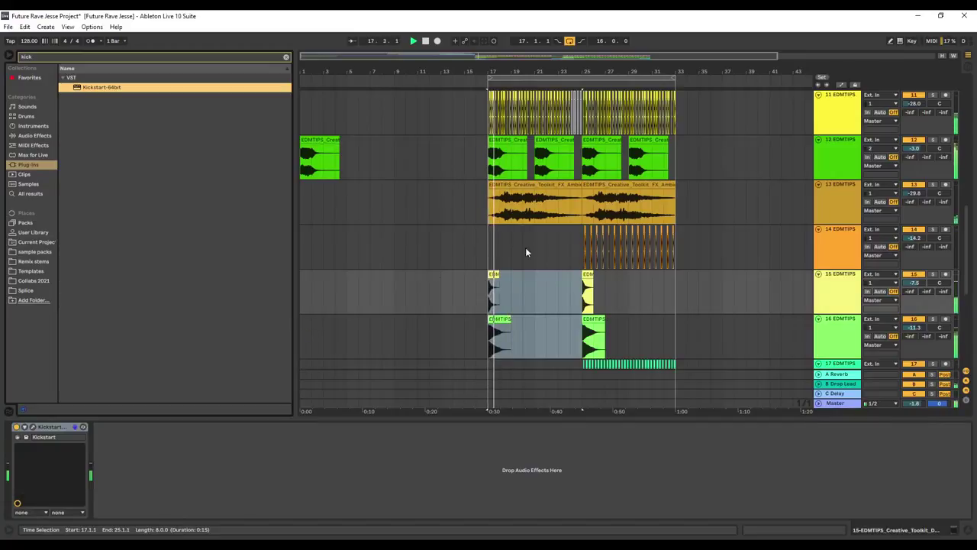
# Step: Lower track 15's volume to -8.5 dB, stop playback and hide the device view
pyautogui.moveTo(914, 283); pyautogui.dragTo(914, 290)
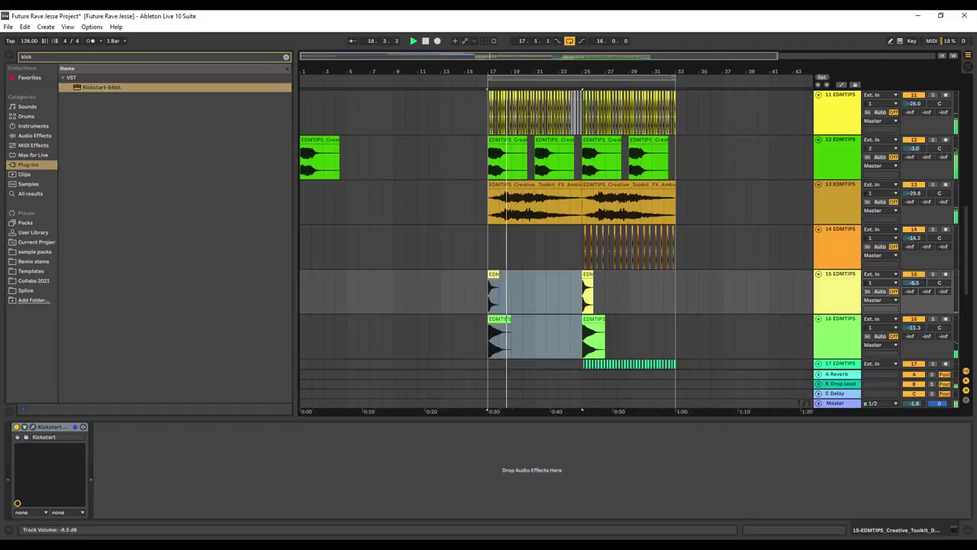
pyautogui.press('space')
pyautogui.scroll(2, 402, 191)
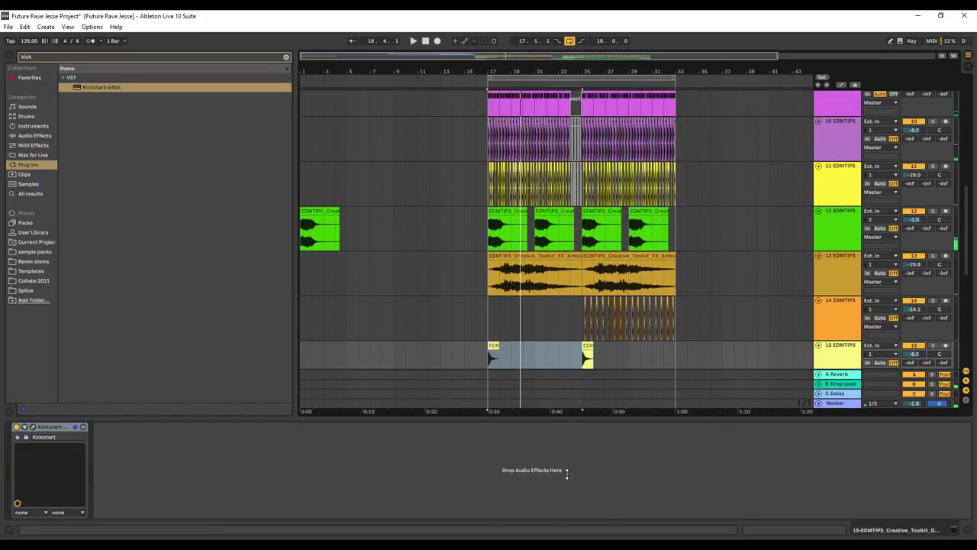
pyautogui.moveTo(568, 474); pyautogui.dragTo(567, 500)
# Step: Look through all tracks of the arrangement for places in the build that need another element
pyautogui.scroll(5, 497, 349)
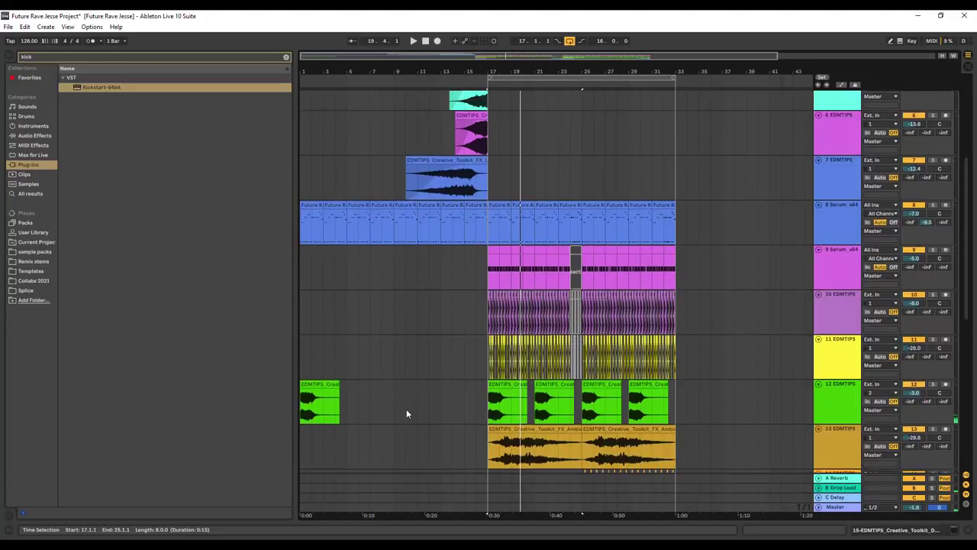
pyautogui.moveTo(396, 407); pyautogui.dragTo(372, 407)
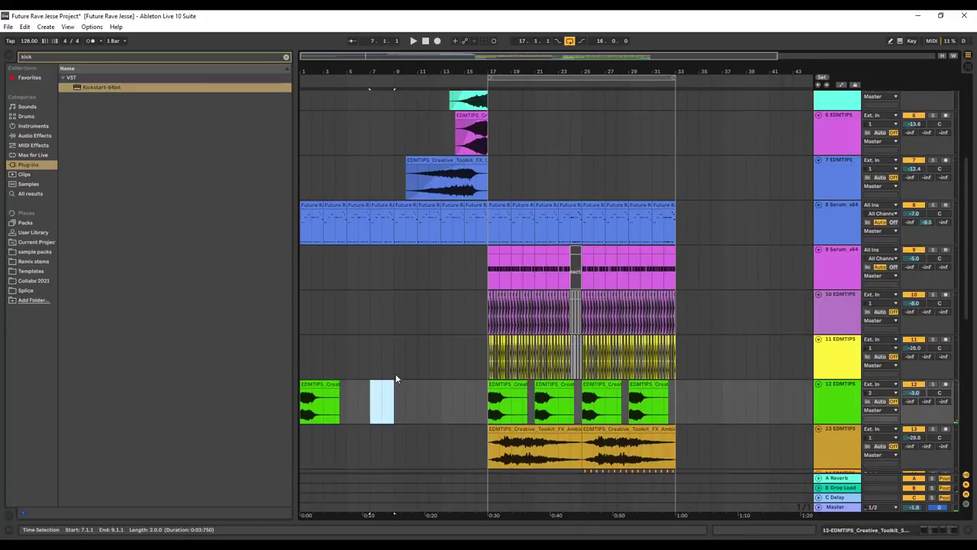
pyautogui.scroll(-4, 434, 414)
pyautogui.scroll(-2, 410, 387)
pyautogui.scroll(1, 389, 316)
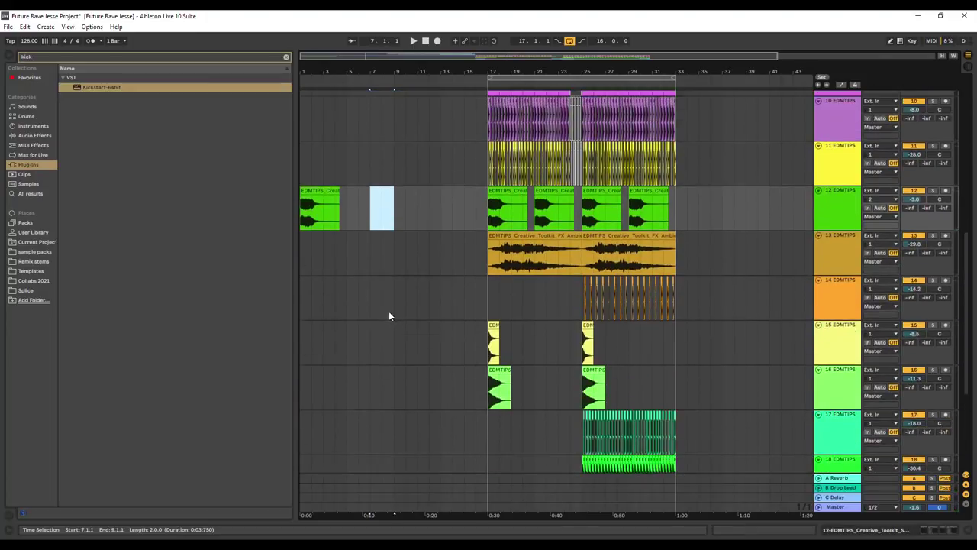
pyautogui.scroll(1, 393, 228)
pyautogui.scroll(6, 393, 223)
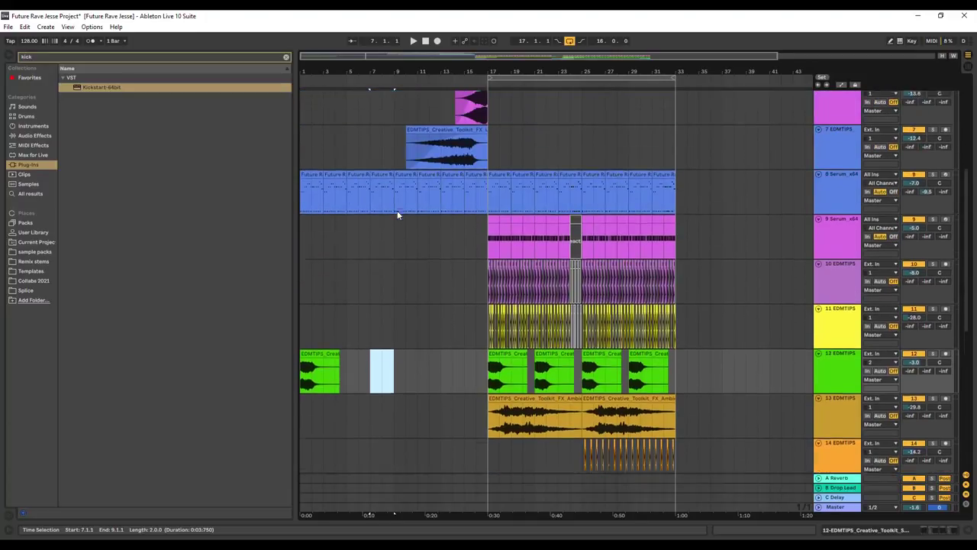
pyautogui.scroll(2, 398, 209)
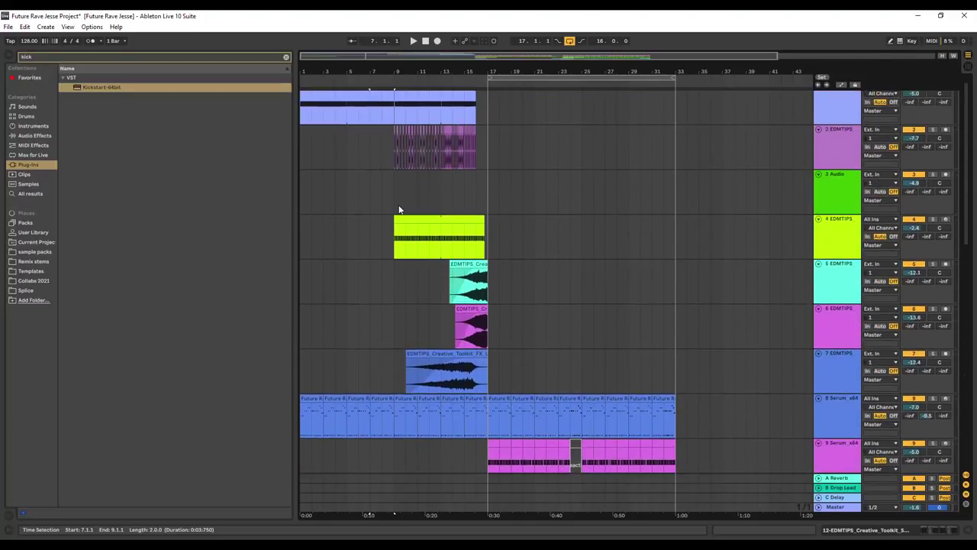
# Step: Place the insert marker at bar 9 on the empty third track and open the toolkit's FX Downlifters sample folder
pyautogui.click(828, 197)
pyautogui.click(395, 205)
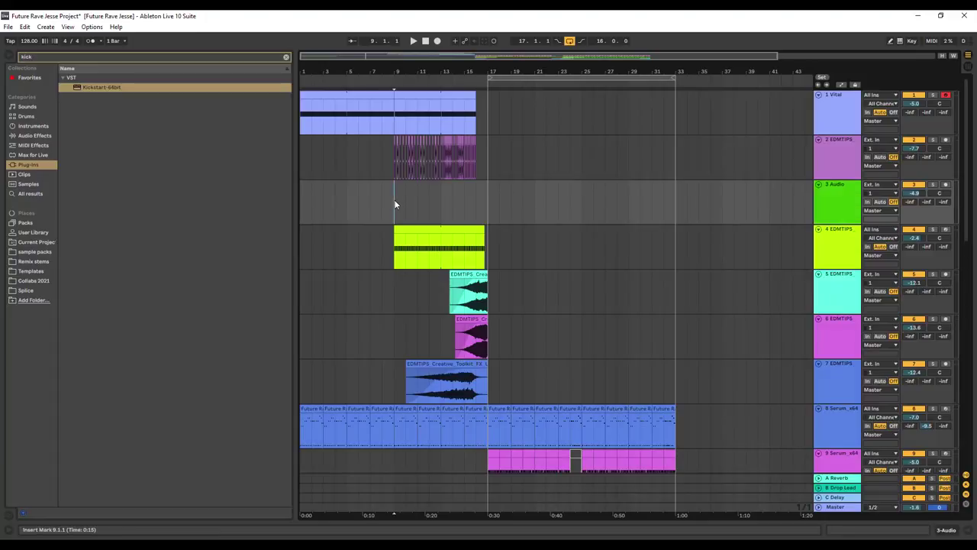
pyautogui.click(33, 251)
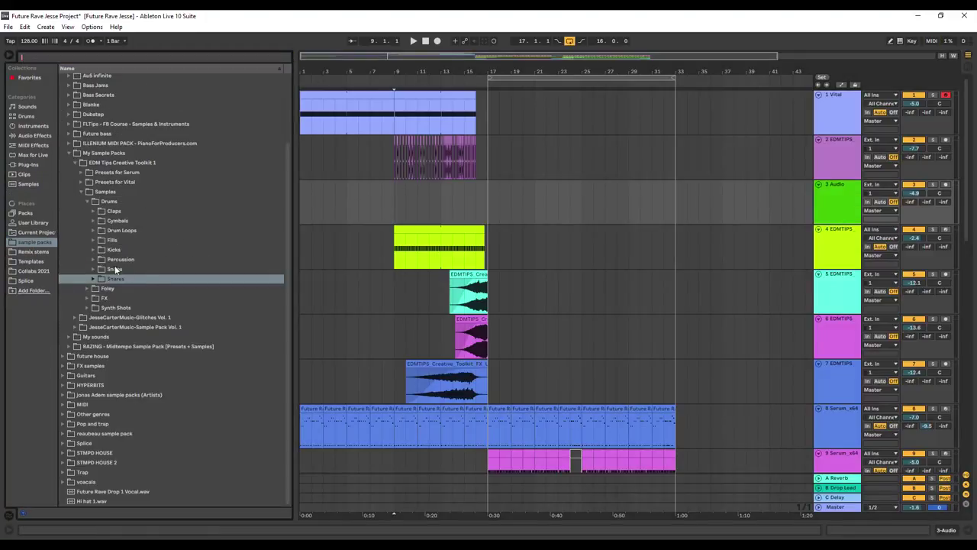
pyautogui.click(119, 298)
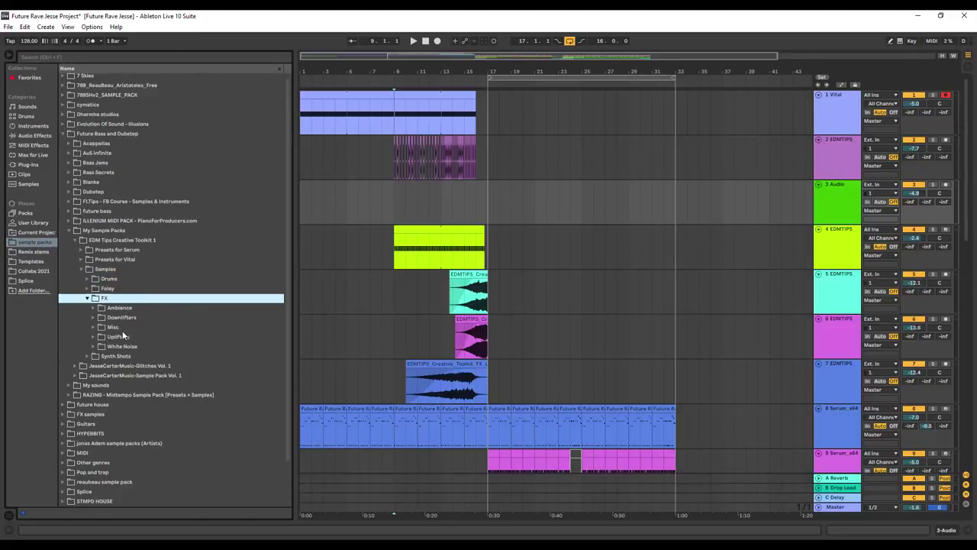
pyautogui.click(119, 329)
pyautogui.click(120, 317)
# Step: Audition the Downlifter Impact samples and place Downlifter_Impact_2 on track 3 at about bar 9
pyautogui.scroll(-3, 150, 335)
pyautogui.click(220, 327)
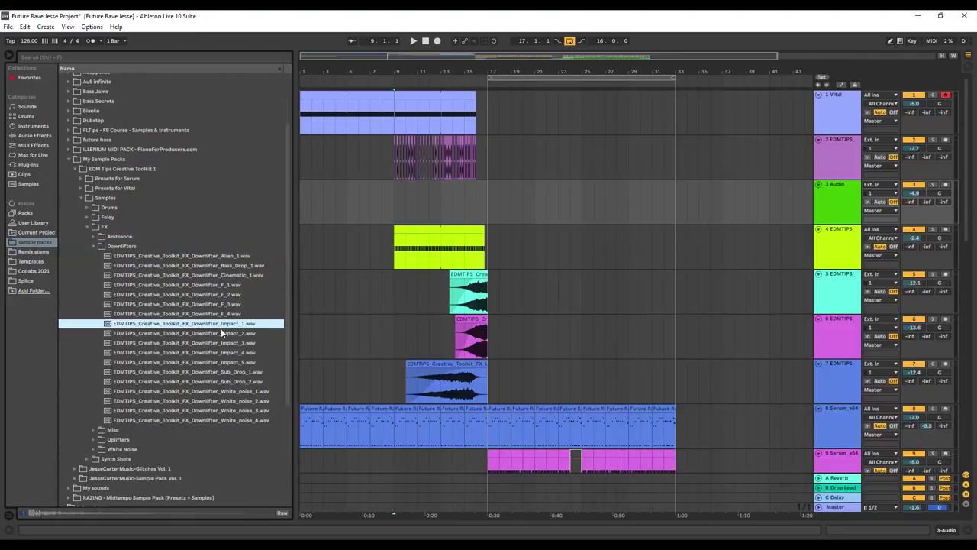
pyautogui.click(216, 334)
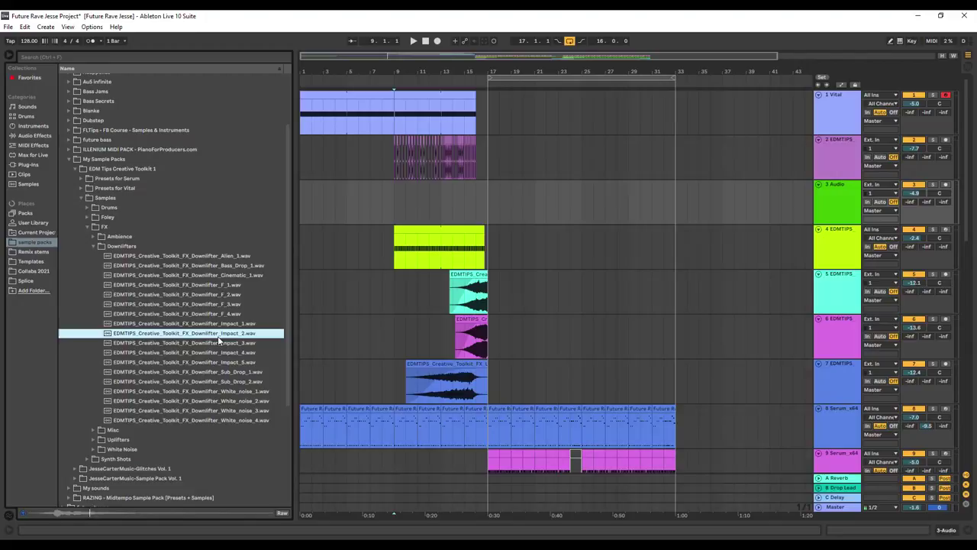
pyautogui.moveTo(220, 336); pyautogui.dragTo(678, 222)
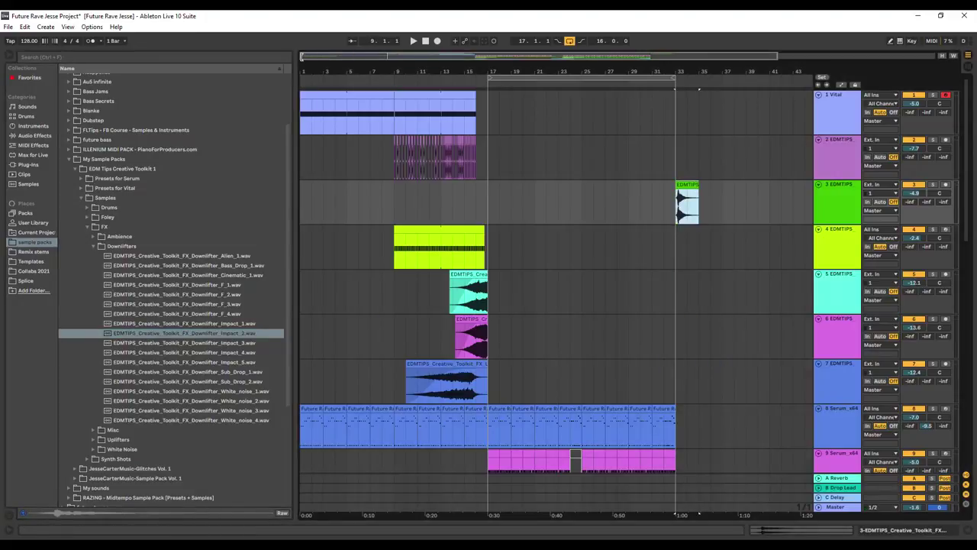
pyautogui.moveTo(687, 203); pyautogui.dragTo(406, 203)
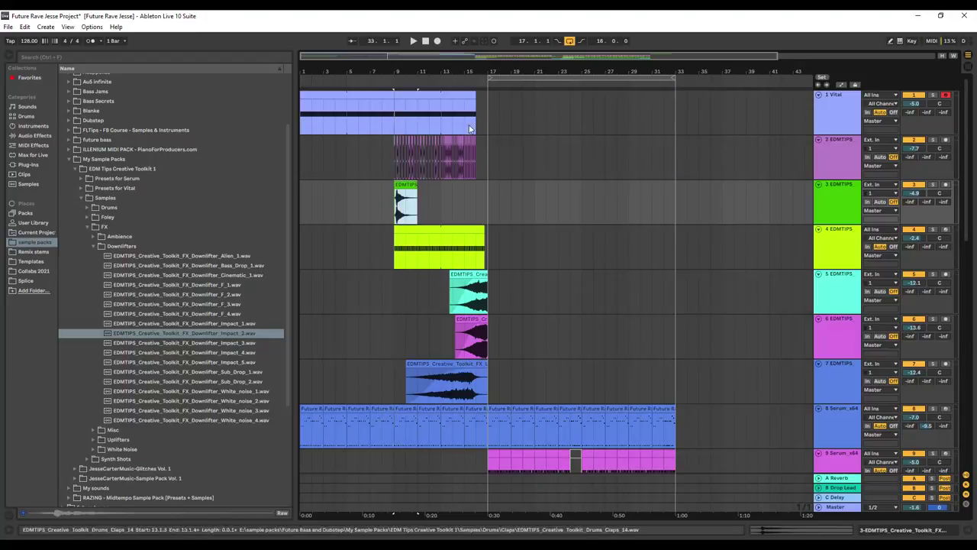
# Step: Shift the impact clip on track 3 to start at 8.4.1 so its hit lands on bar 9, and audition it
pyautogui.moveTo(775, 56); pyautogui.dragTo(421, 185)
pyautogui.moveTo(616, 184); pyautogui.dragTo(602, 184)
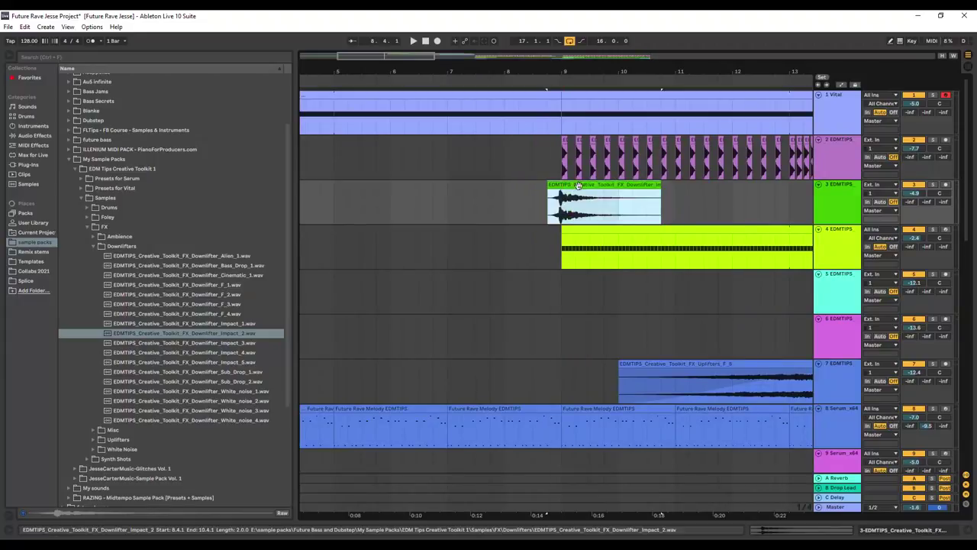
pyautogui.moveTo(443, 49); pyautogui.dragTo(394, 68)
pyautogui.moveTo(626, 184); pyautogui.dragTo(635, 184)
pyautogui.press('space')
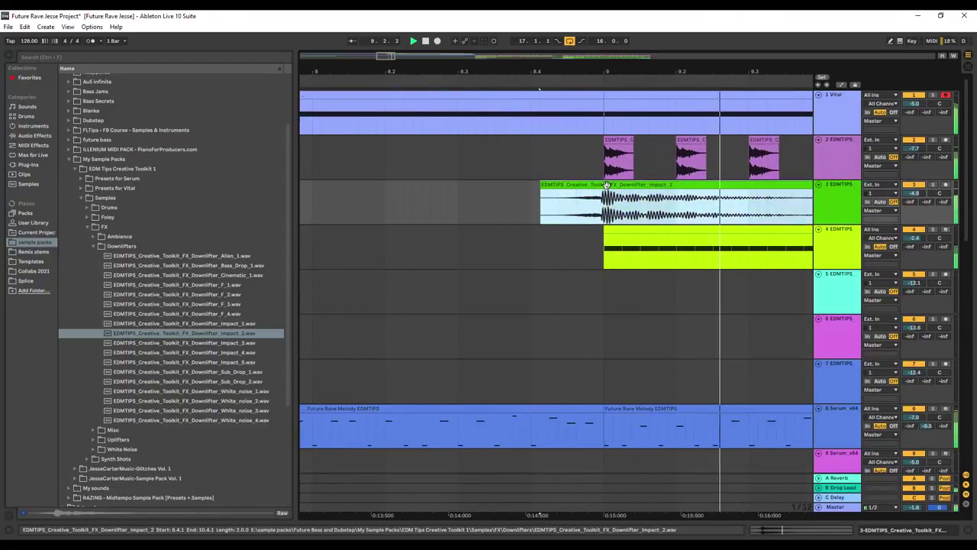
# Step: Add a fade-in to the start of track 3's impact clip, ending just before bar 9, and stop playback
pyautogui.click(548, 193)
pyautogui.moveTo(548, 192); pyautogui.dragTo(592, 191)
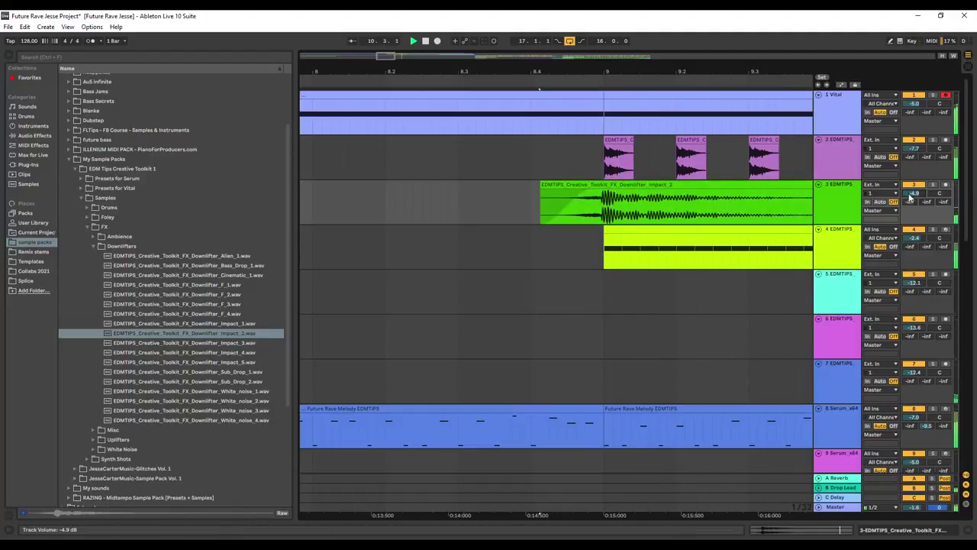
pyautogui.press('space')
# Step: Duplicate bars 29 to 33 of the synth shot on track 12 so a copy starts at bar 33
pyautogui.moveTo(396, 57); pyautogui.dragTo(397, 27)
pyautogui.scroll(-2, 579, 313)
pyautogui.scroll(-6, 580, 313)
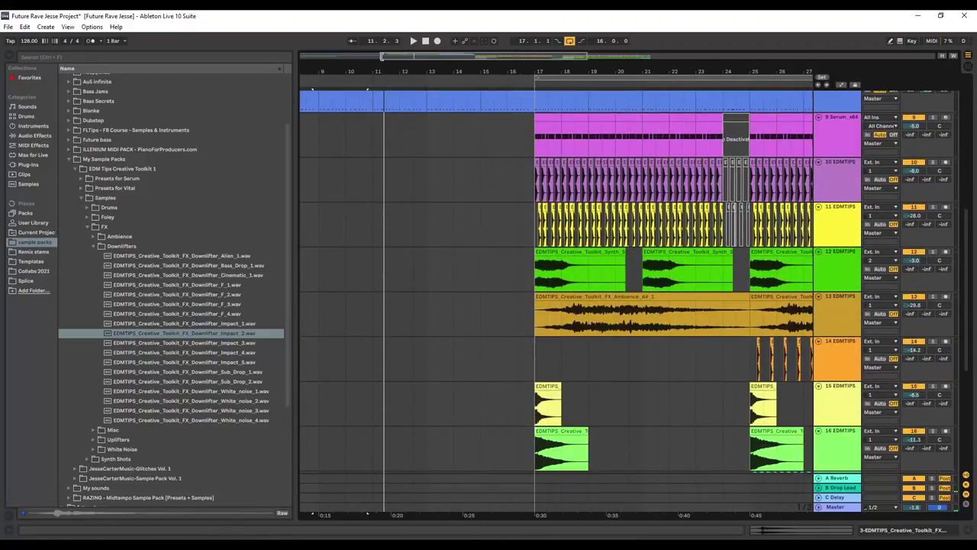
pyautogui.moveTo(382, 56); pyautogui.dragTo(301, 57)
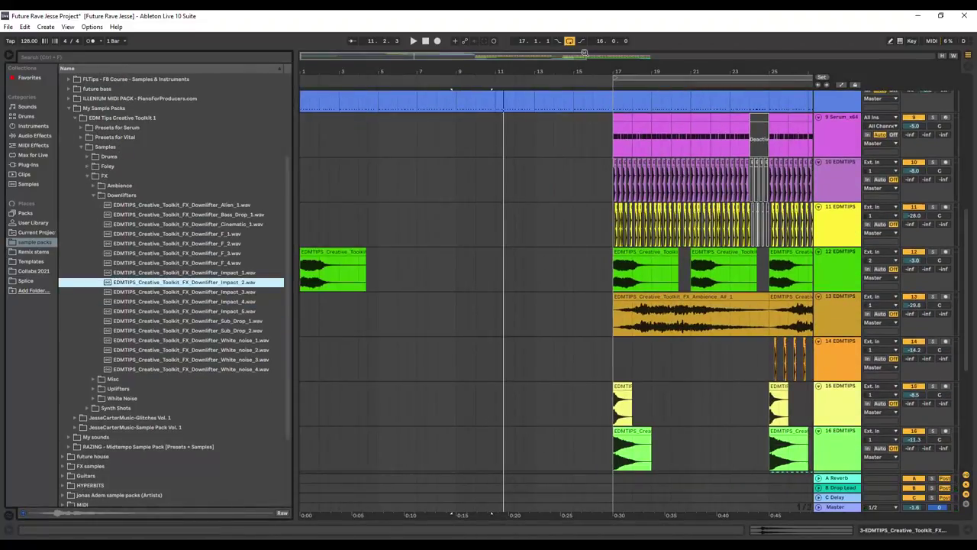
pyautogui.moveTo(585, 56); pyautogui.dragTo(755, 67)
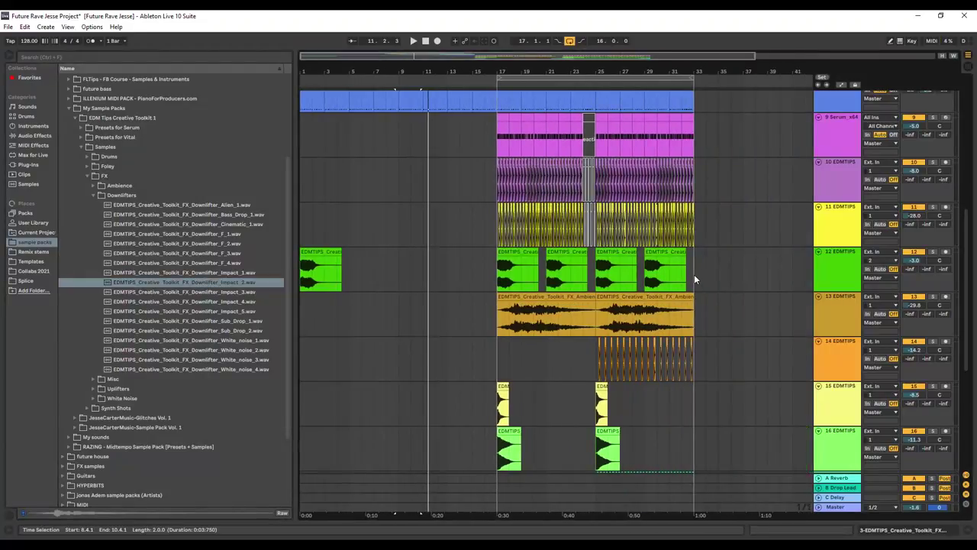
pyautogui.moveTo(694, 274); pyautogui.dragTo(648, 282)
pyautogui.click(644, 283)
pyautogui.hotkey('ctrl', 'd')
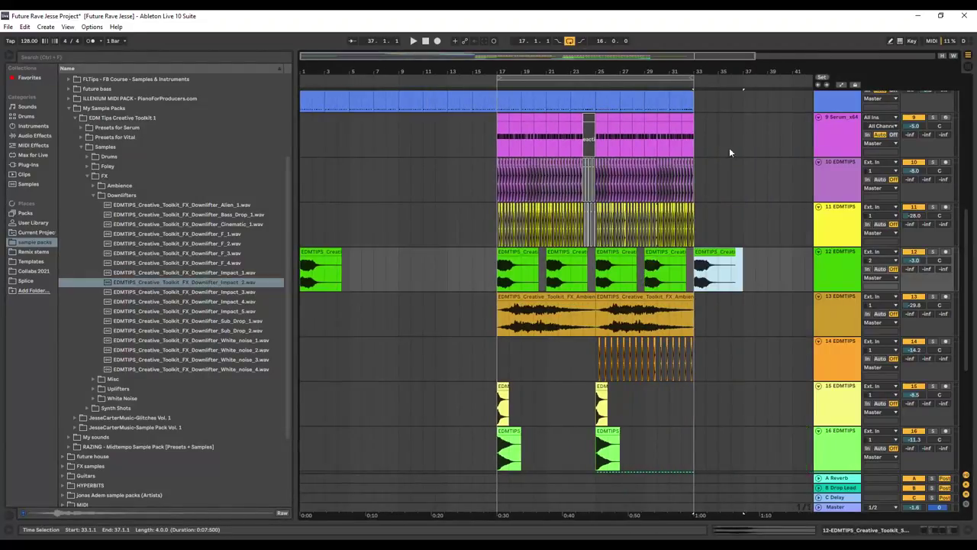
# Step: Audition the end of the drop into bar 33 and check track 12's LFOTool Device On automation
pyautogui.press('space')
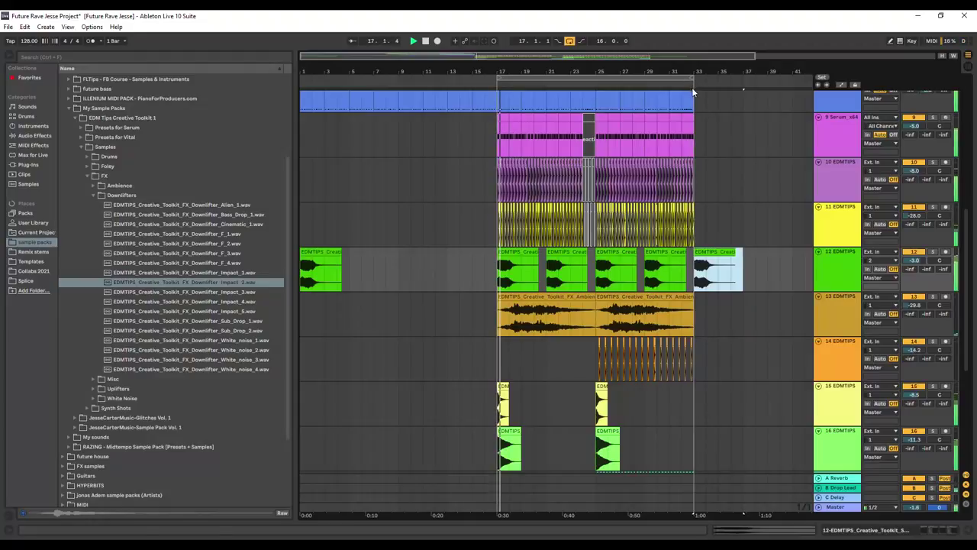
pyautogui.click(696, 78)
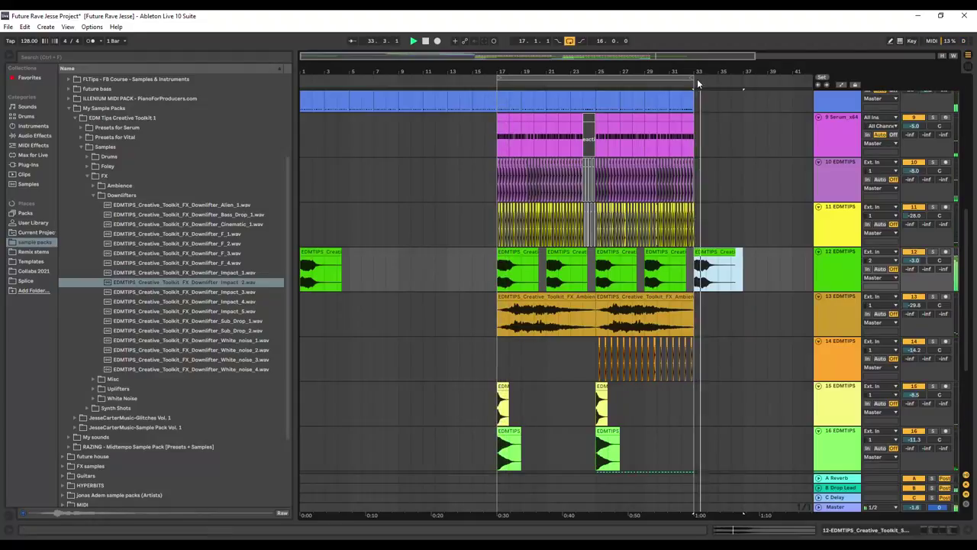
pyautogui.click(840, 86)
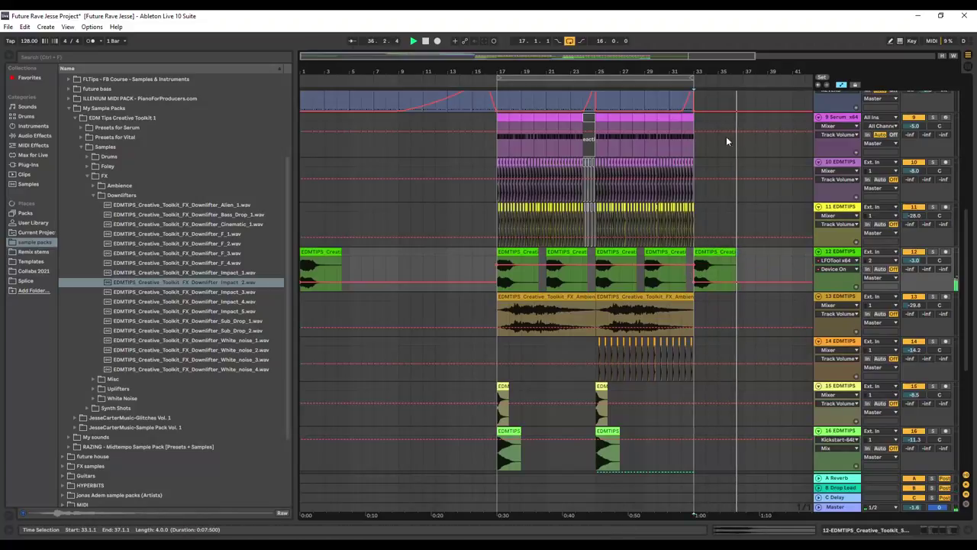
pyautogui.click(691, 78)
pyautogui.click(695, 78)
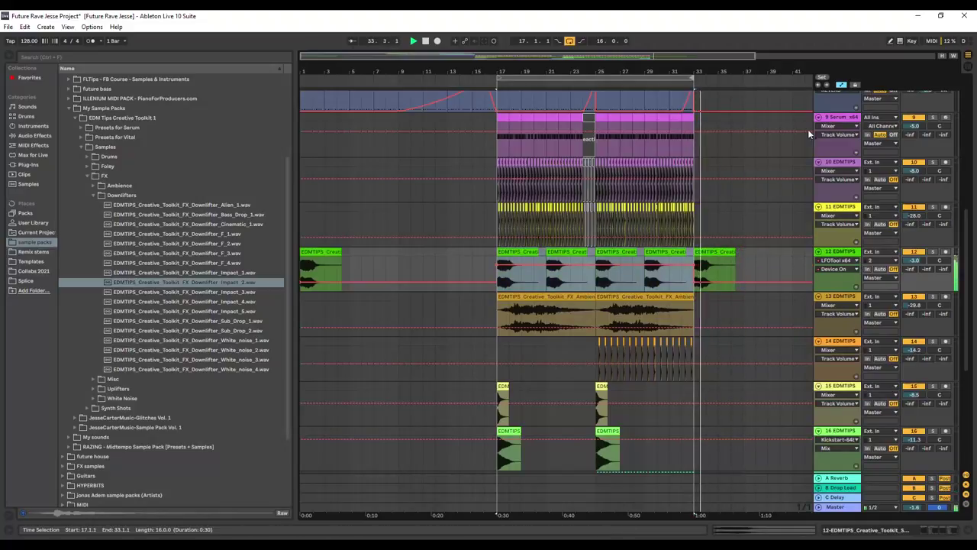
pyautogui.press('a')
# Step: Duplicate bars 9 to 17 of the Vital part on track 1 and move the copy to bar 33
pyautogui.scroll(5, 683, 174)
pyautogui.scroll(5, 683, 171)
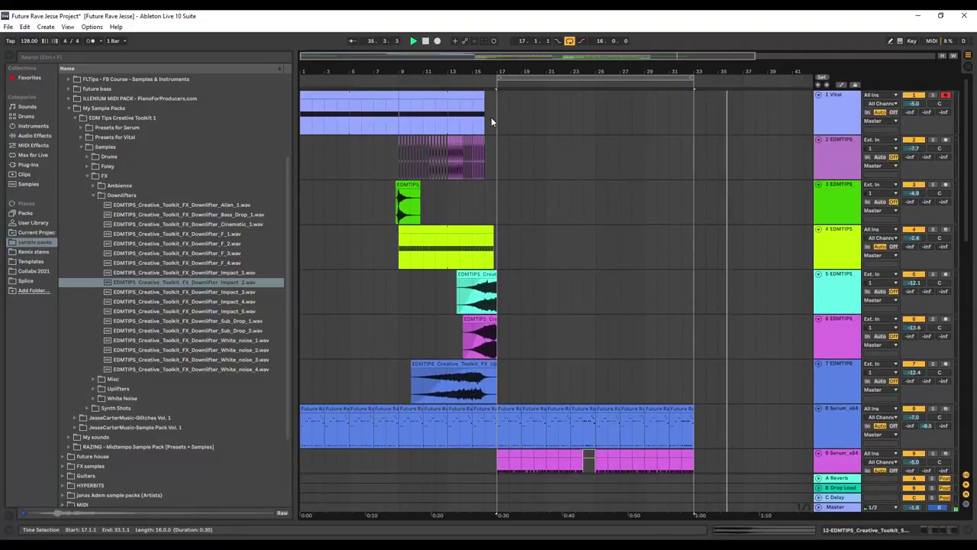
pyautogui.click(406, 117)
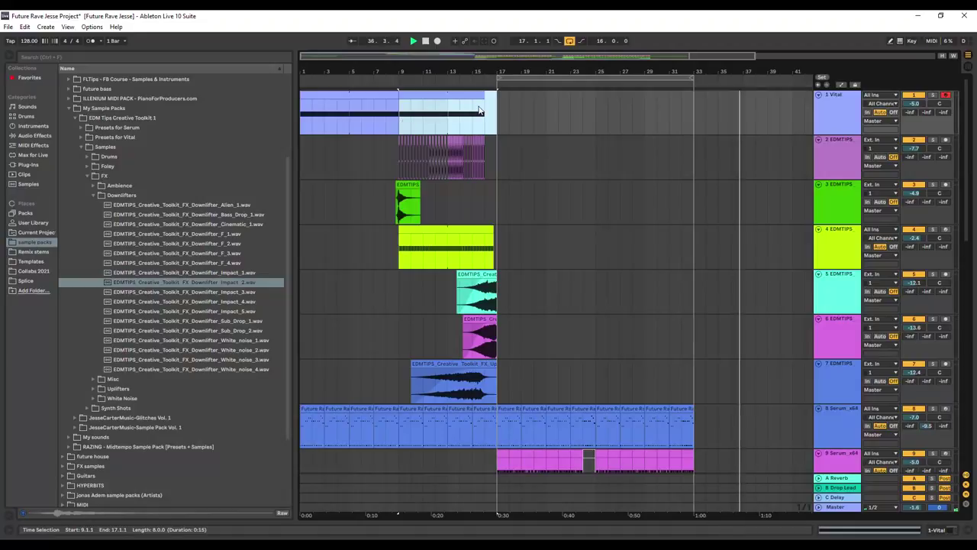
pyautogui.hotkey('ctrl', 'd')
pyautogui.moveTo(551, 107); pyautogui.dragTo(750, 106)
# Step: Add an EQ Eight to the Vital track and set its first band to a low cut at 10 Hz
pyautogui.click(842, 85)
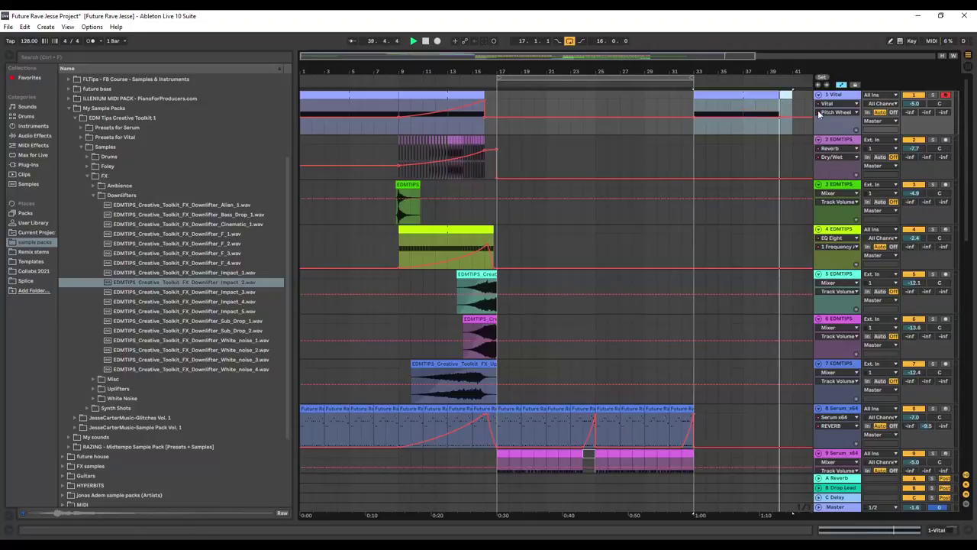
pyautogui.click(834, 103)
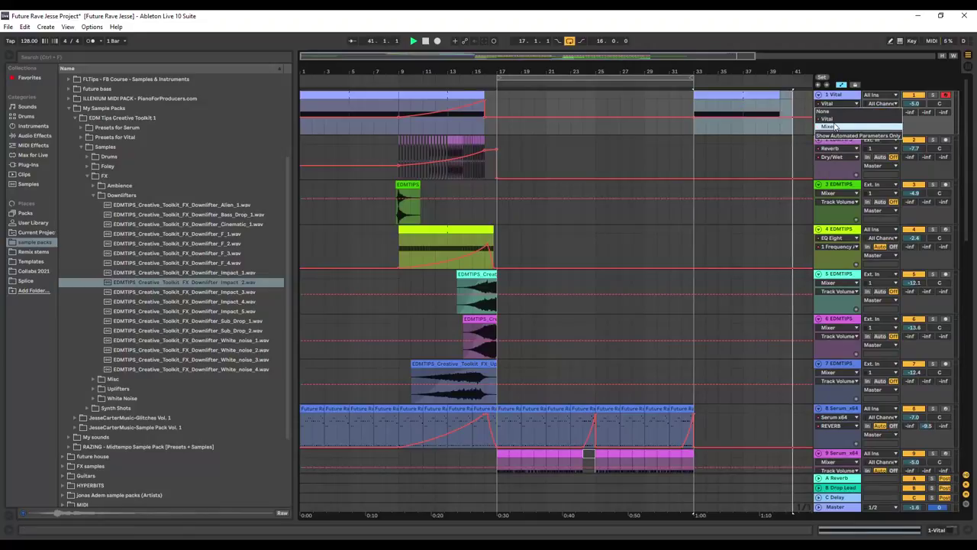
pyautogui.click(830, 119)
pyautogui.press('space')
pyautogui.doubleClick(827, 95)
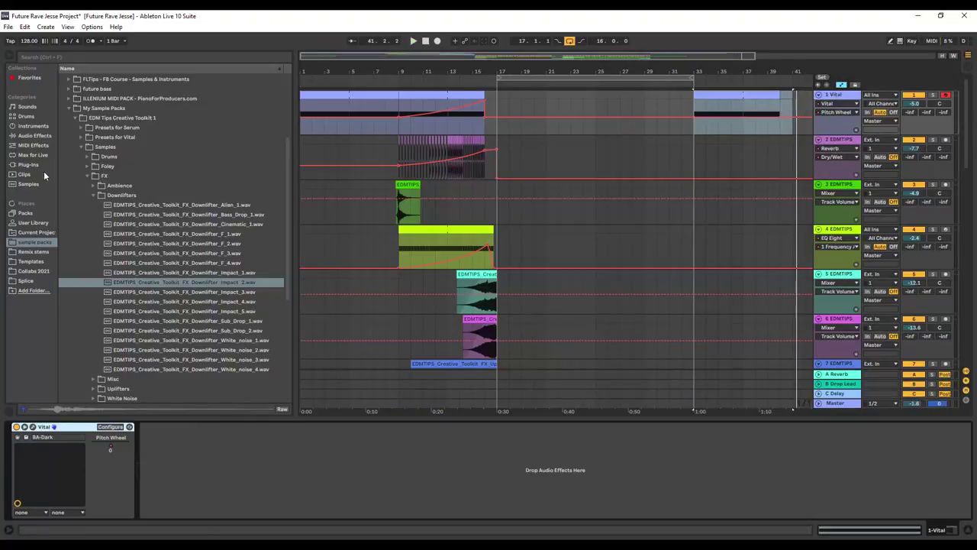
pyautogui.click(38, 135)
pyautogui.moveTo(97, 312); pyautogui.dragTo(242, 454)
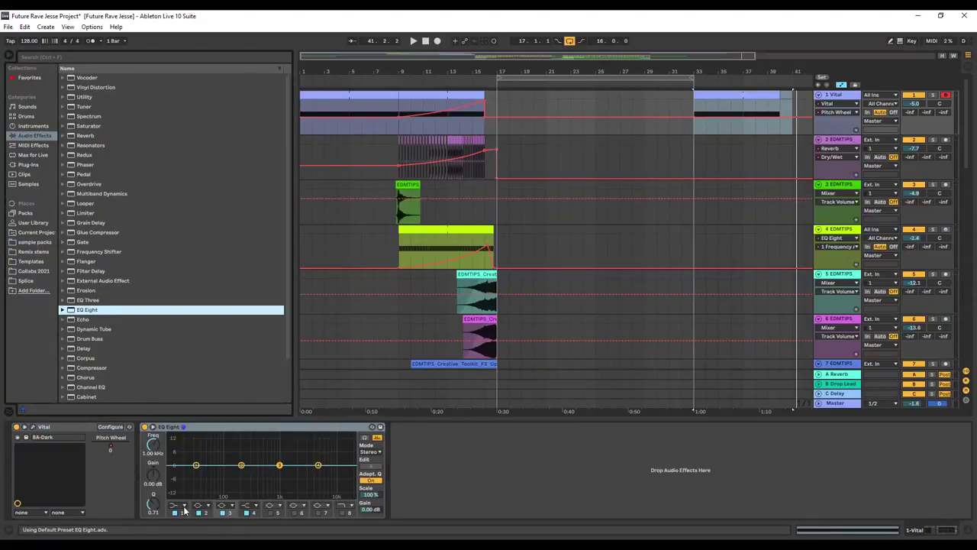
pyautogui.click(183, 507)
pyautogui.click(174, 507)
pyautogui.click(179, 467)
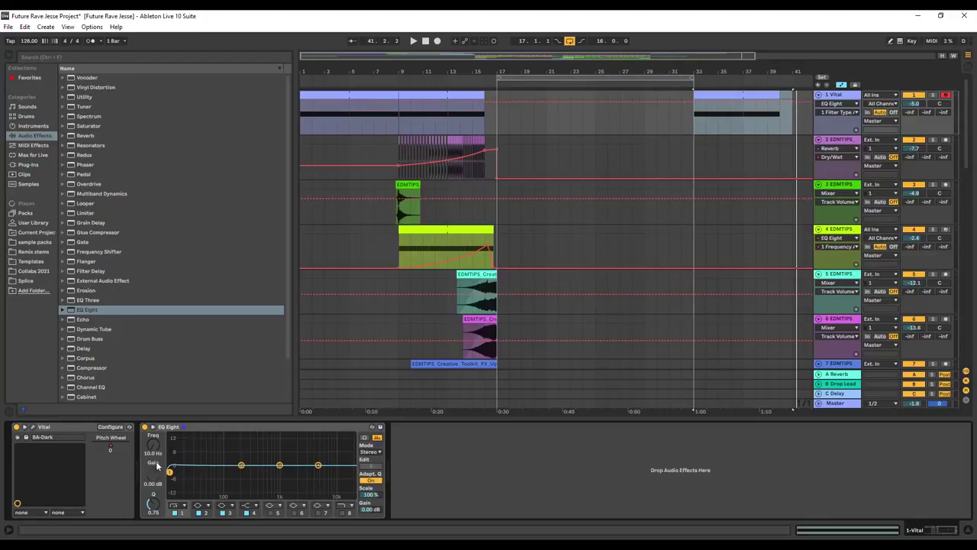
# Step: Automate the Vital low-cut frequency in a curve from 1.25 kHz at bar 33 down to 10 Hz at the clip's end, and audition it
pyautogui.moveTo(691, 134); pyautogui.dragTo(695, 114)
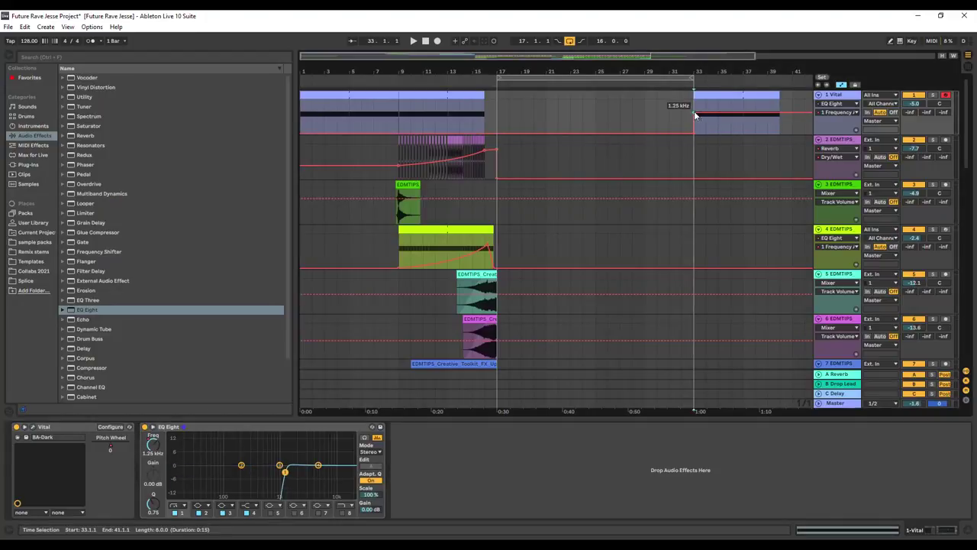
pyautogui.moveTo(780, 113); pyautogui.dragTo(780, 135)
pyautogui.press('space')
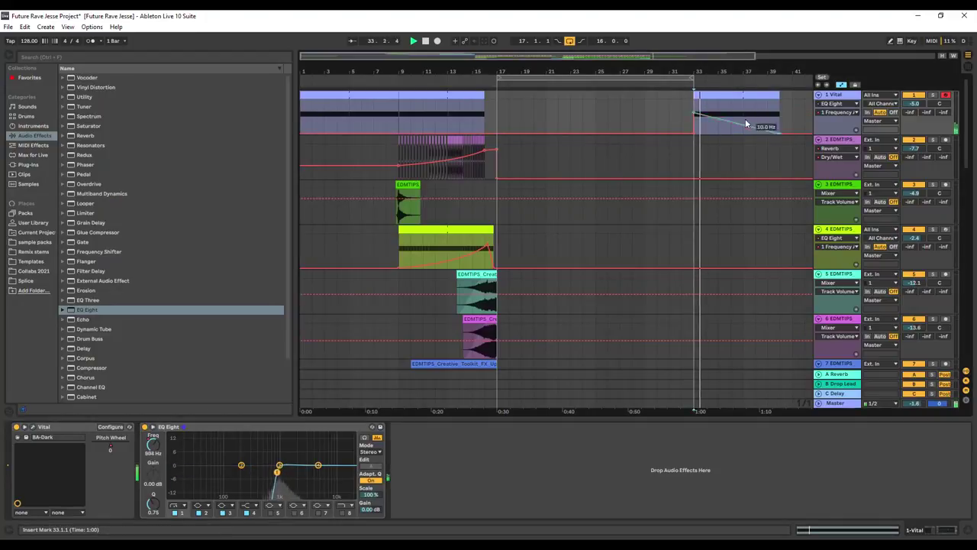
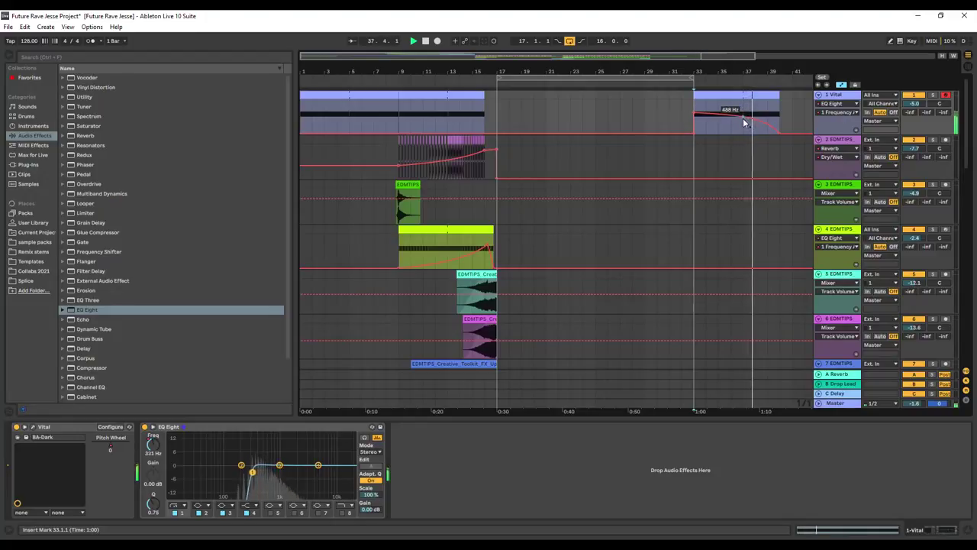
# Step: Hide the automation and duplicate bars 25 to 33 of the effect on track 21 so a copy starts at bar 33
pyautogui.moveTo(755, 55); pyautogui.dragTo(778, 55)
pyautogui.press('a')
pyautogui.scroll(-5, 666, 182)
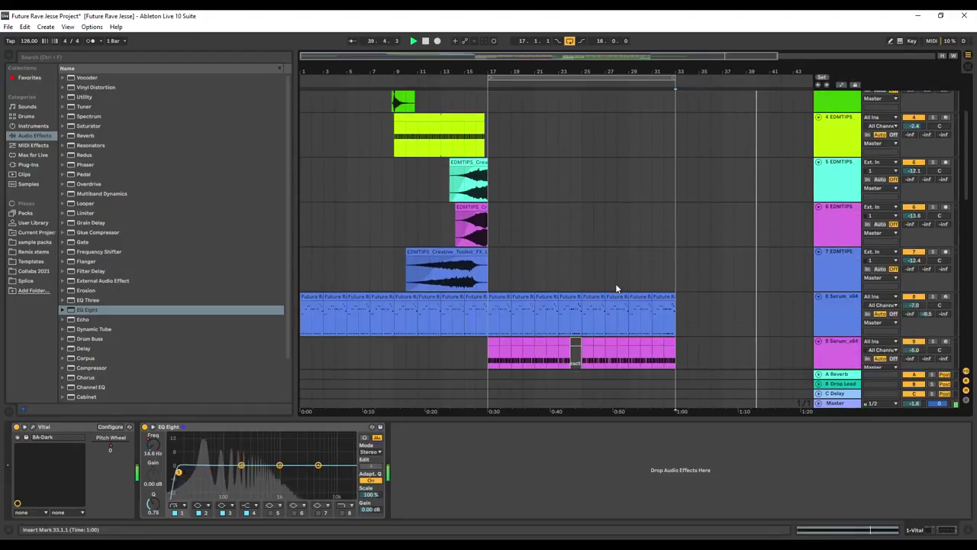
pyautogui.scroll(-10, 540, 308)
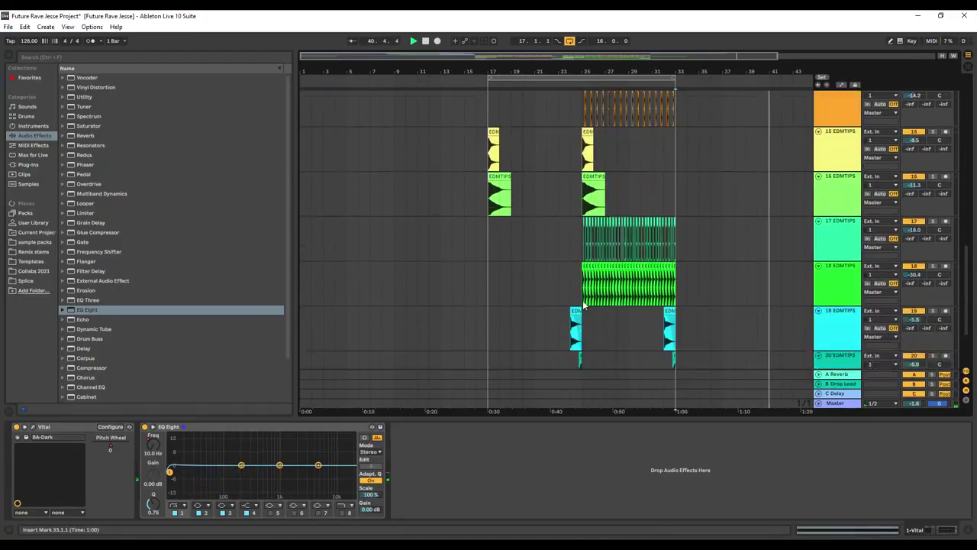
pyautogui.click(672, 323)
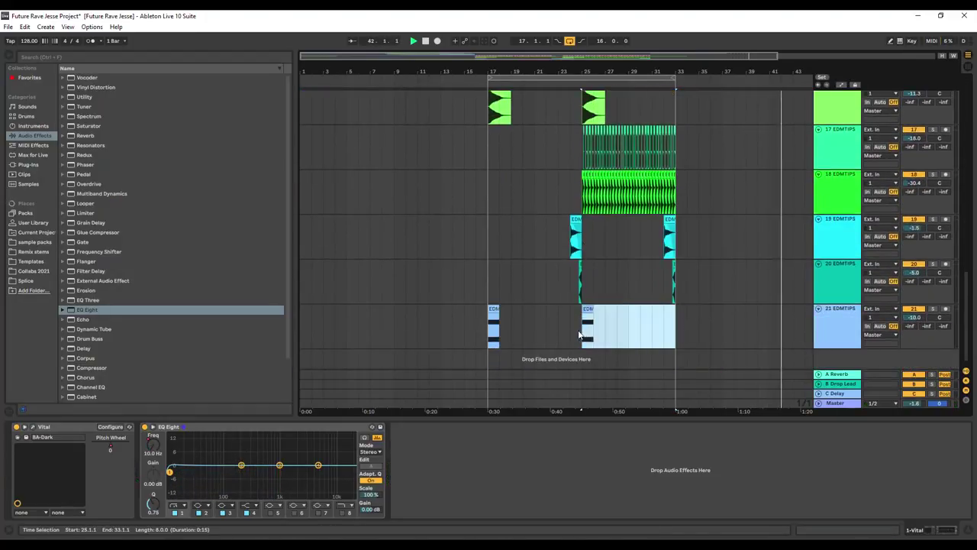
pyautogui.hotkey('ctrl', 'd')
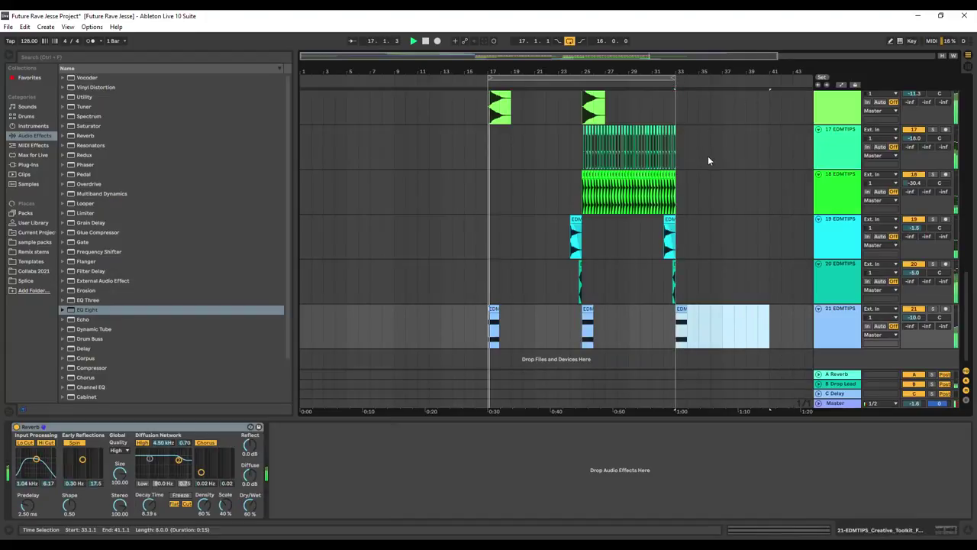
# Step: Turn off loop playback and audition the transition from just before bar 33
pyautogui.rightClick(667, 78)
pyautogui.click(684, 84)
pyautogui.click(669, 84)
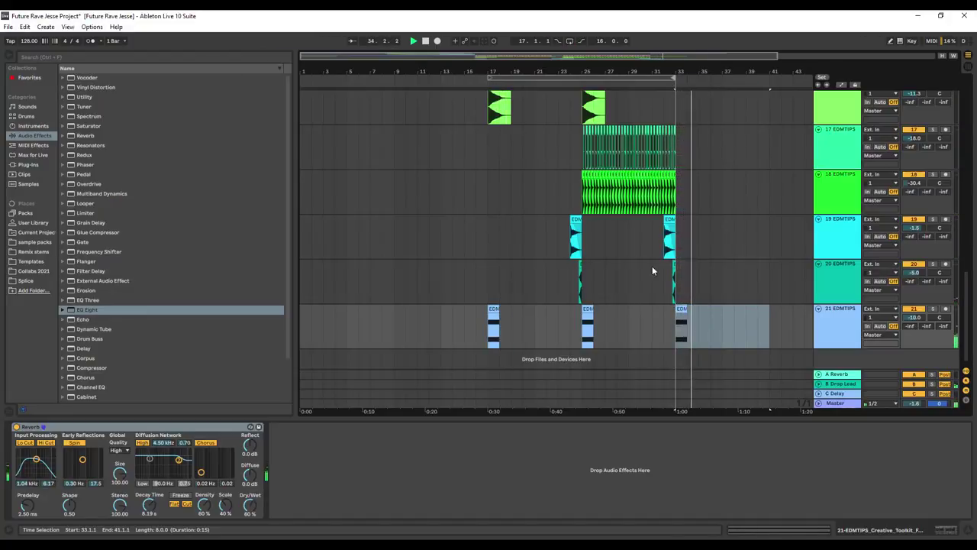
# Step: Try duplicating bars 25 to 33 of tracks 15 and 16 to bar 33, and audition the transition with them
pyautogui.scroll(2, 664, 268)
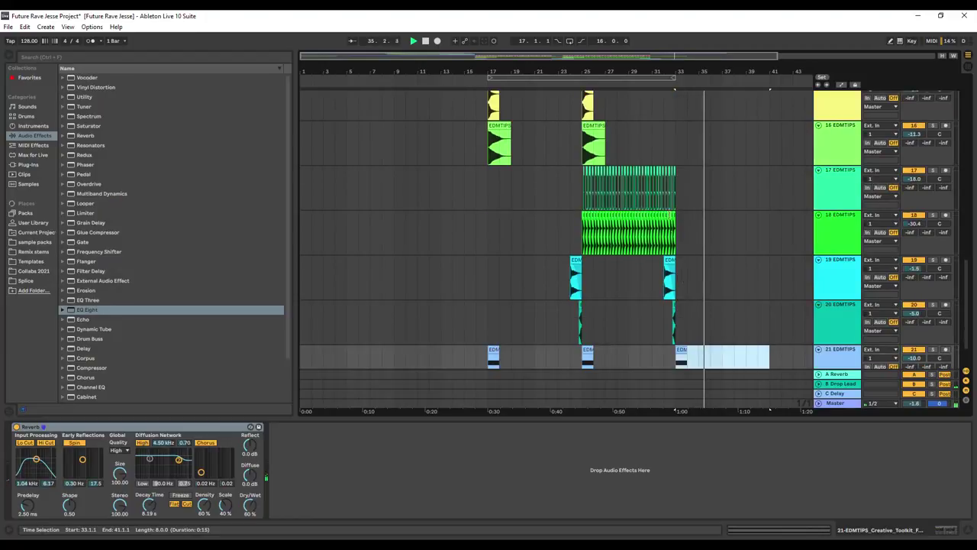
pyautogui.scroll(3, 610, 156)
pyautogui.moveTo(675, 184); pyautogui.dragTo(585, 221)
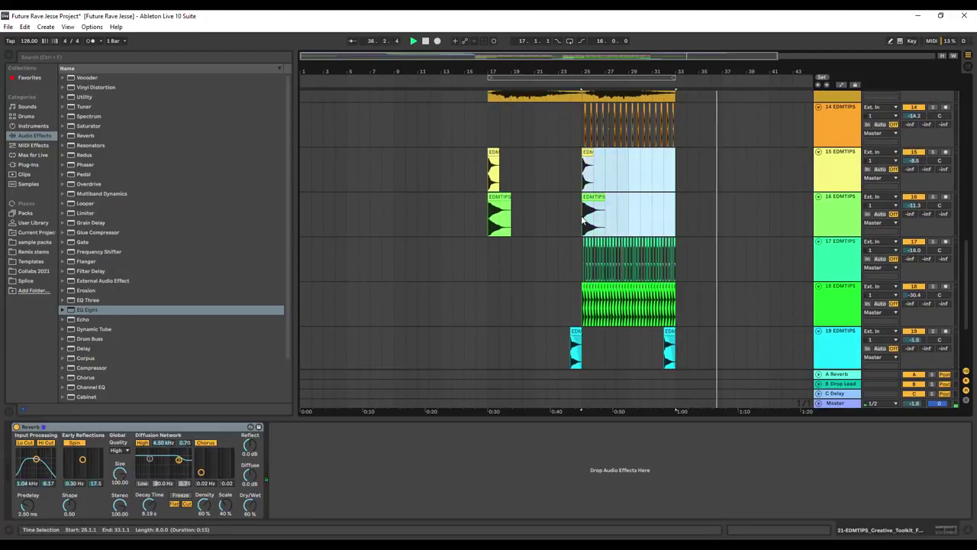
pyautogui.hotkey('ctrl', 'd')
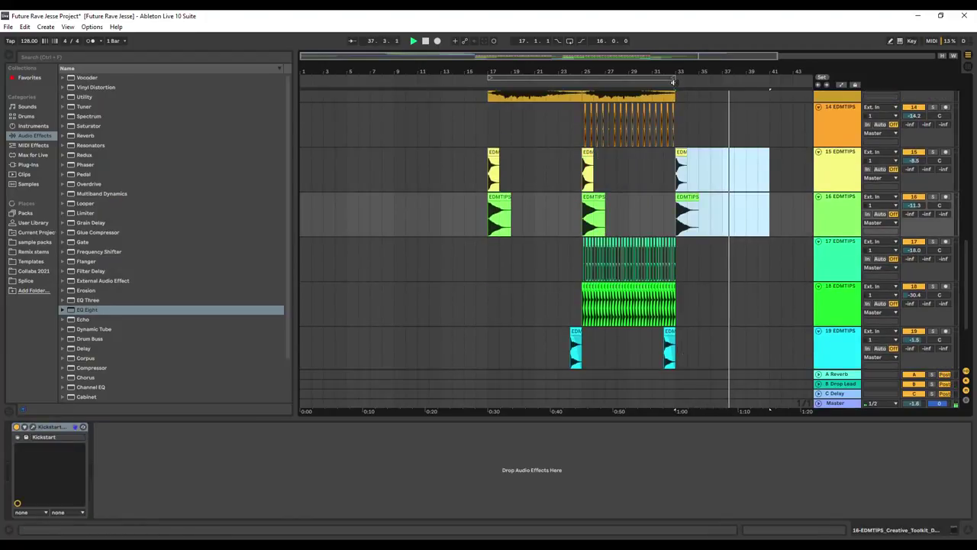
pyautogui.click(673, 82)
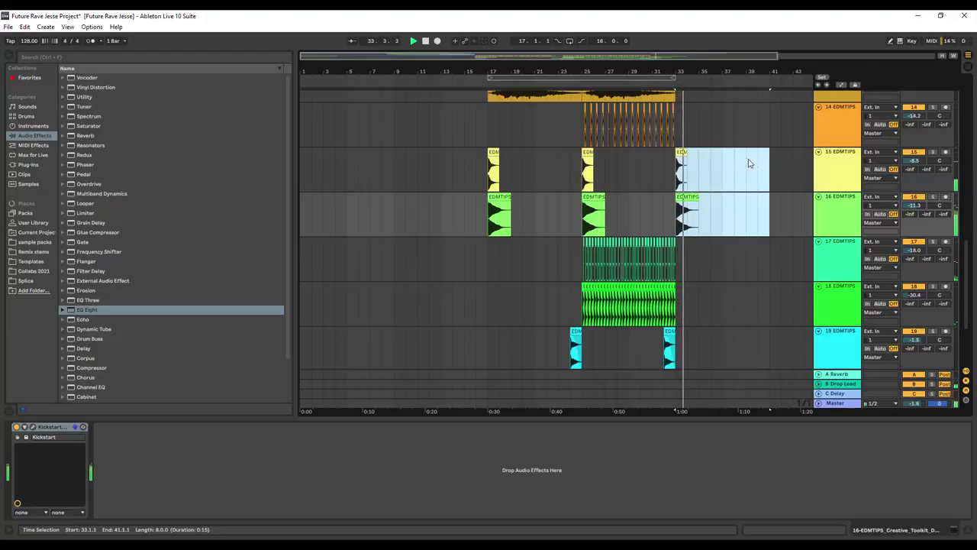
# Step: Delete the copied clips at bar 33 on tracks 15 and 16
pyautogui.moveTo(750, 164); pyautogui.dragTo(676, 202)
pyautogui.press('Delete')
pyautogui.scroll(5, 712, 157)
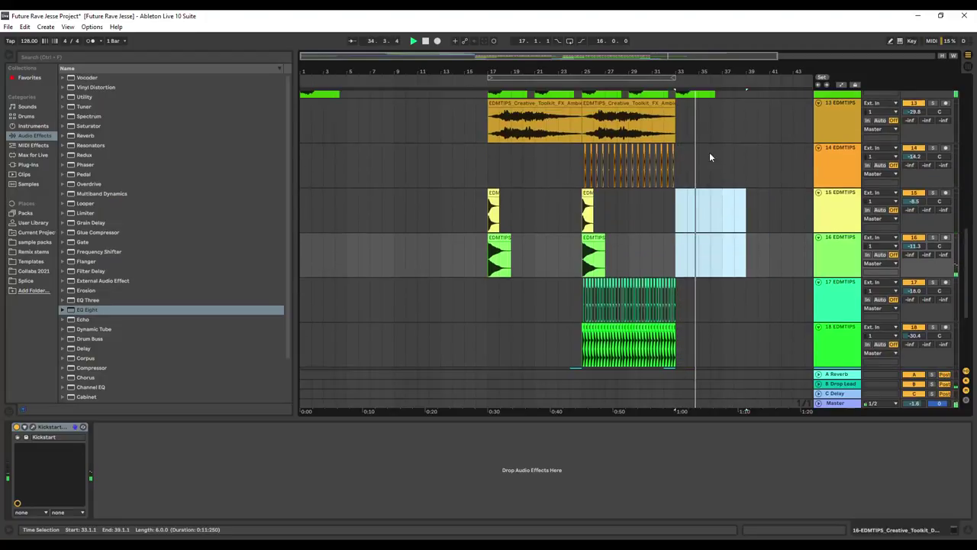
# Step: Duplicate bars 33 to 37 of the impact effect on track 12 so a copy starts at bar 37
pyautogui.moveTo(723, 172); pyautogui.dragTo(677, 177)
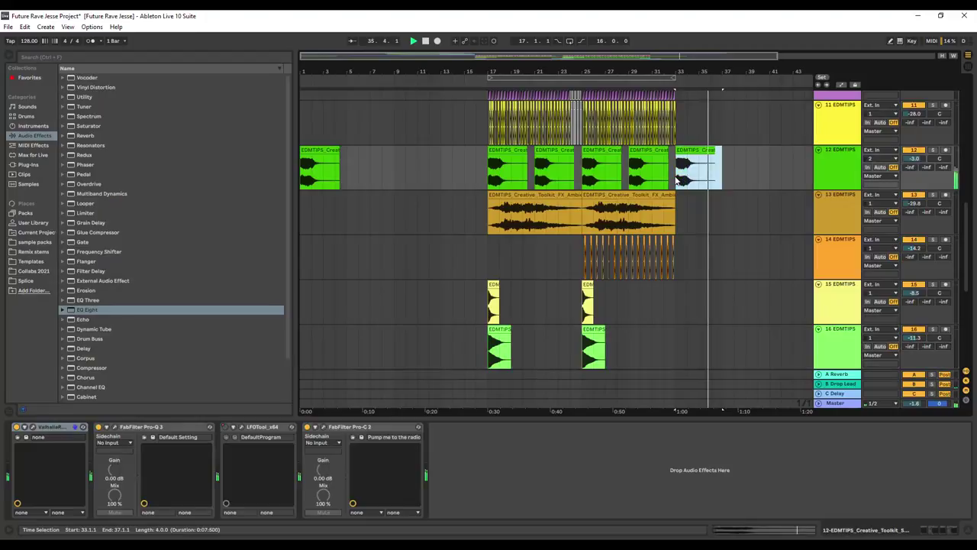
pyautogui.hotkey('ctrl', 'd')
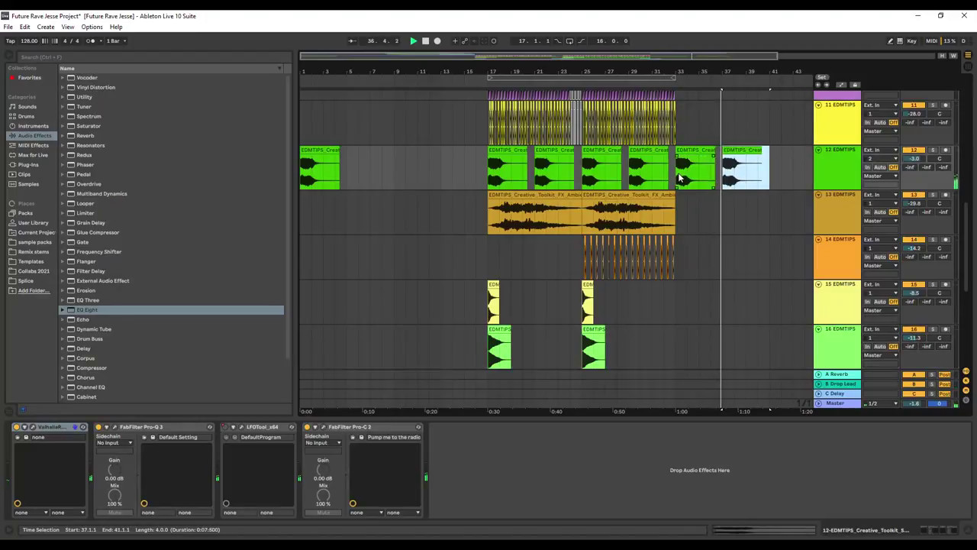
# Step: Extend the Vital clip that starts at bar 33 so it ends at bar 41
pyautogui.scroll(5, 733, 173)
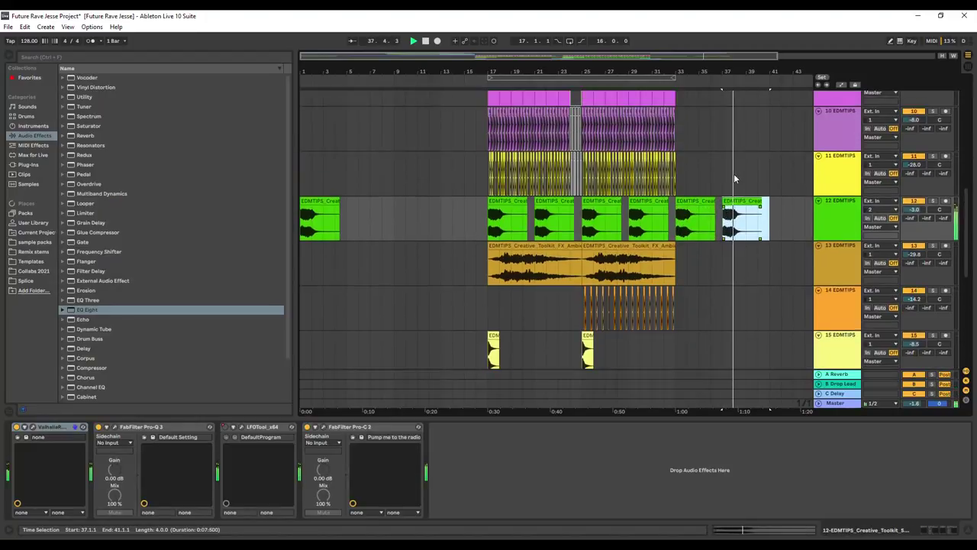
pyautogui.scroll(3, 648, 145)
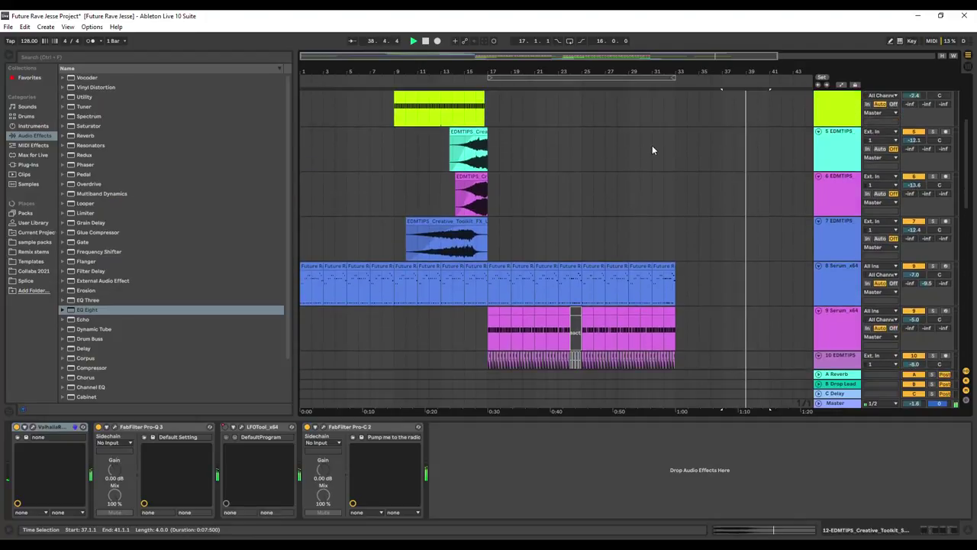
pyautogui.scroll(-2, 658, 160)
pyautogui.moveTo(779, 59); pyautogui.dragTo(891, 59)
pyautogui.scroll(1, 721, 152)
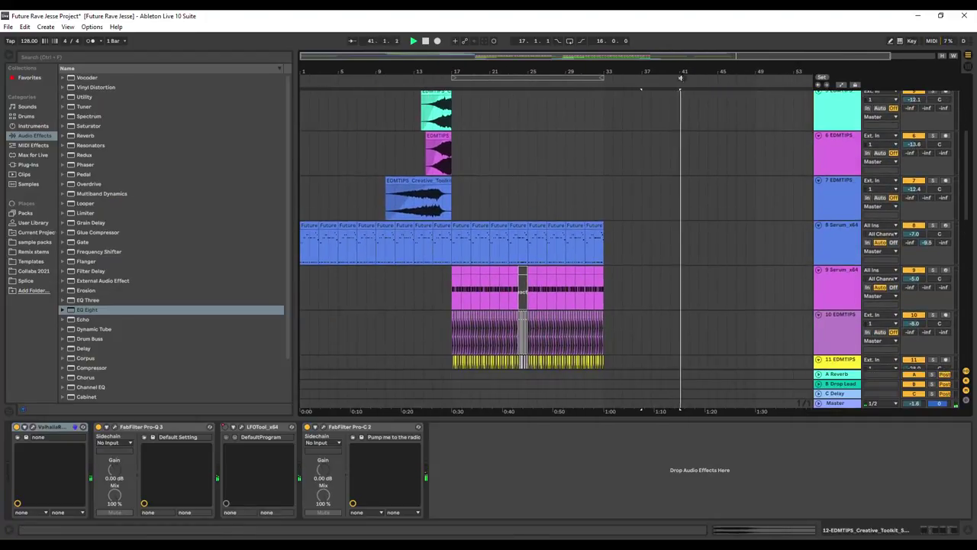
pyautogui.moveTo(750, 419); pyautogui.dragTo(750, 489)
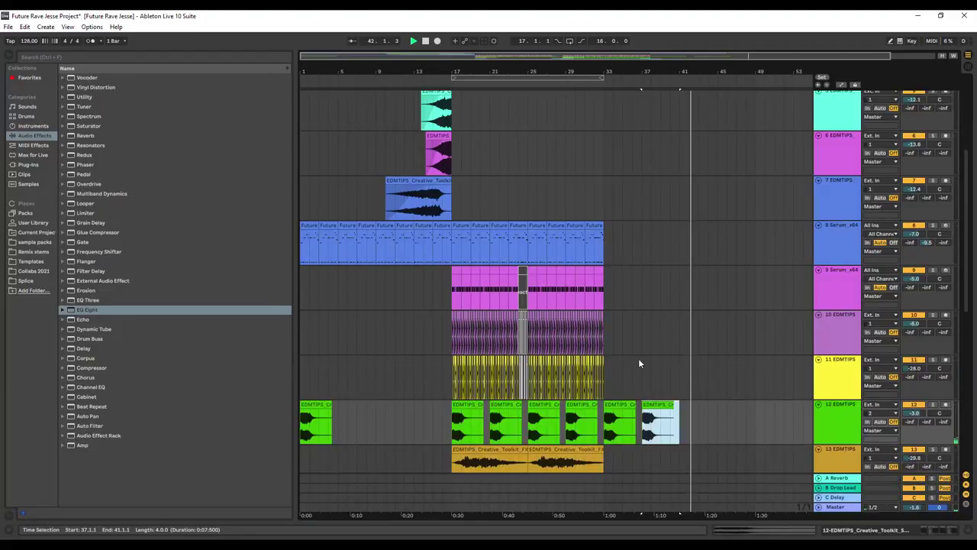
pyautogui.scroll(2, 658, 324)
pyautogui.scroll(-2, 665, 328)
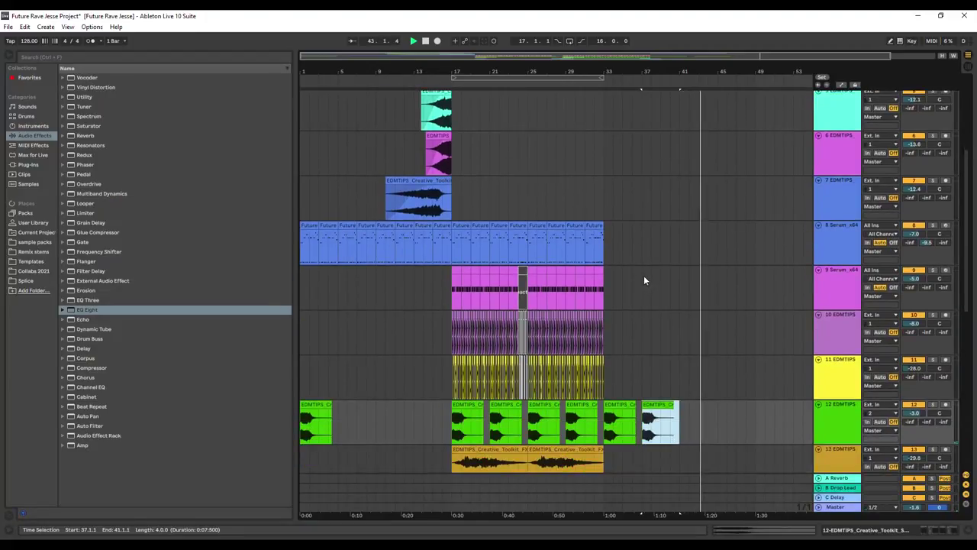
pyautogui.scroll(2, 635, 259)
pyautogui.moveTo(605, 299); pyautogui.dragTo(529, 311)
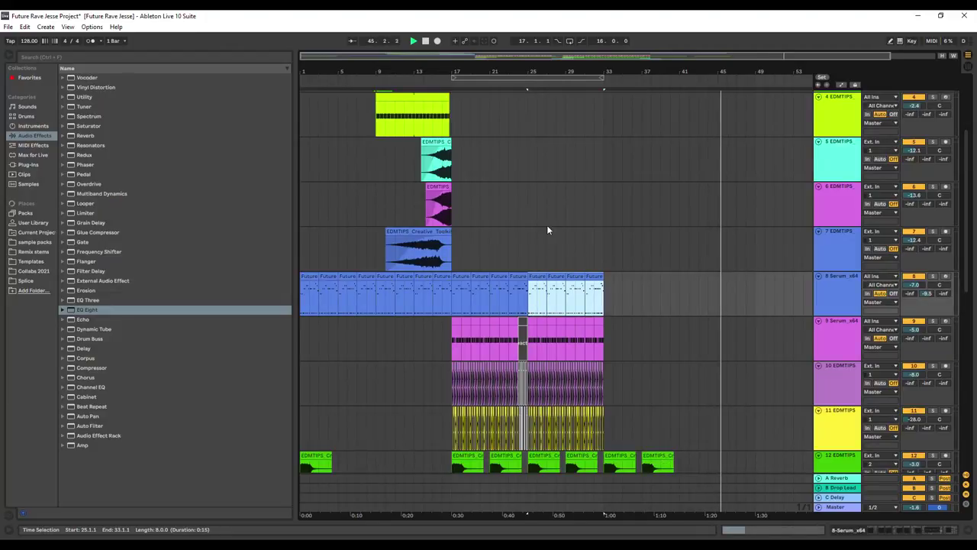
pyautogui.scroll(5, 547, 224)
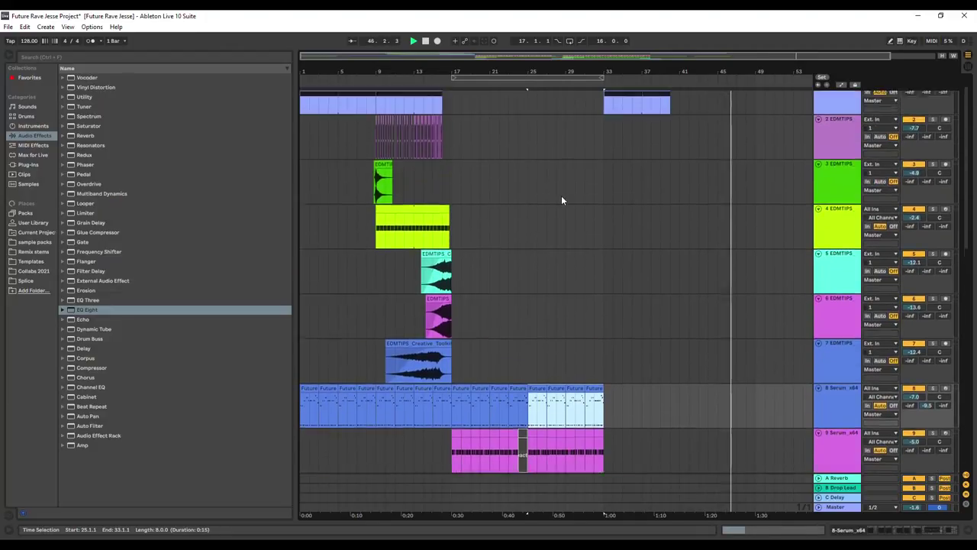
pyautogui.moveTo(670, 95); pyautogui.dragTo(678, 95)
pyautogui.click(680, 102)
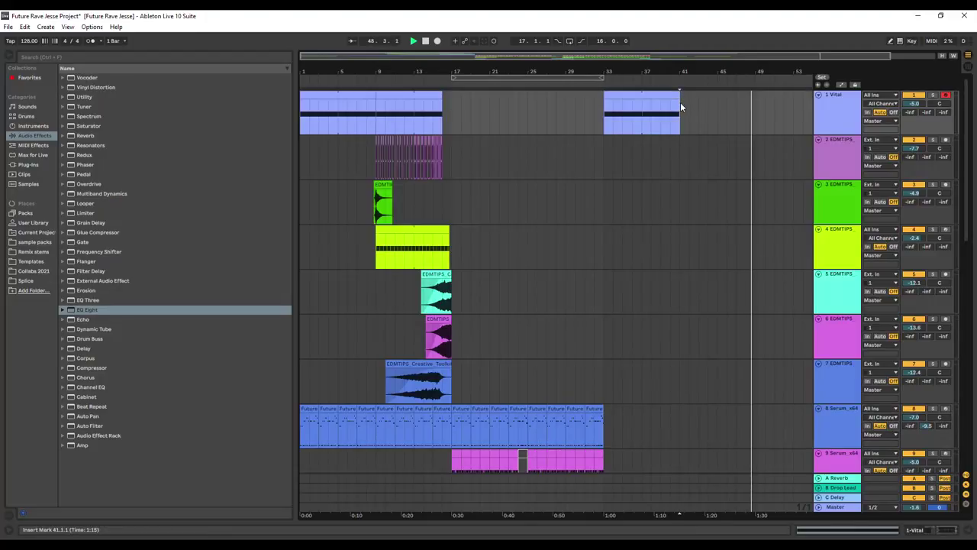
pyautogui.rightClick(680, 103)
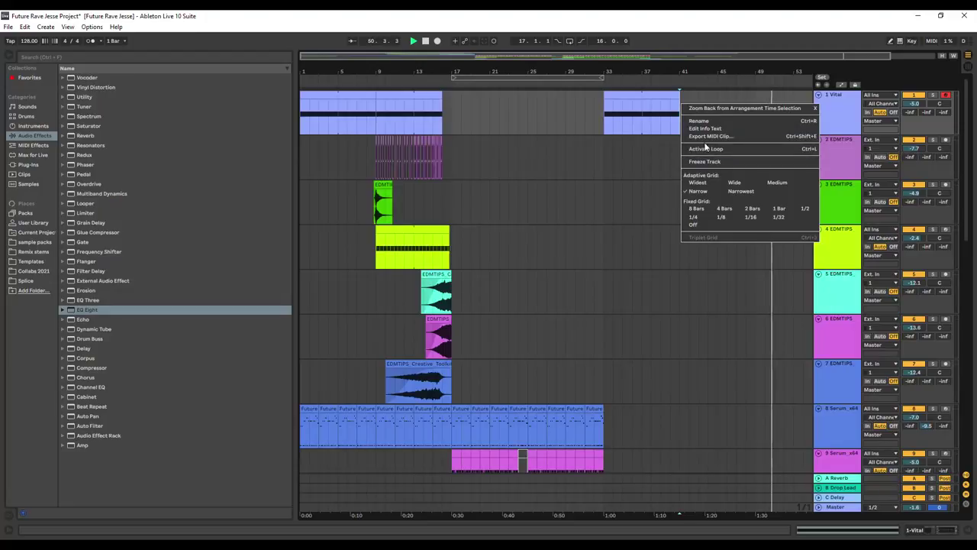
pyautogui.click(680, 96)
pyautogui.rightClick(681, 96)
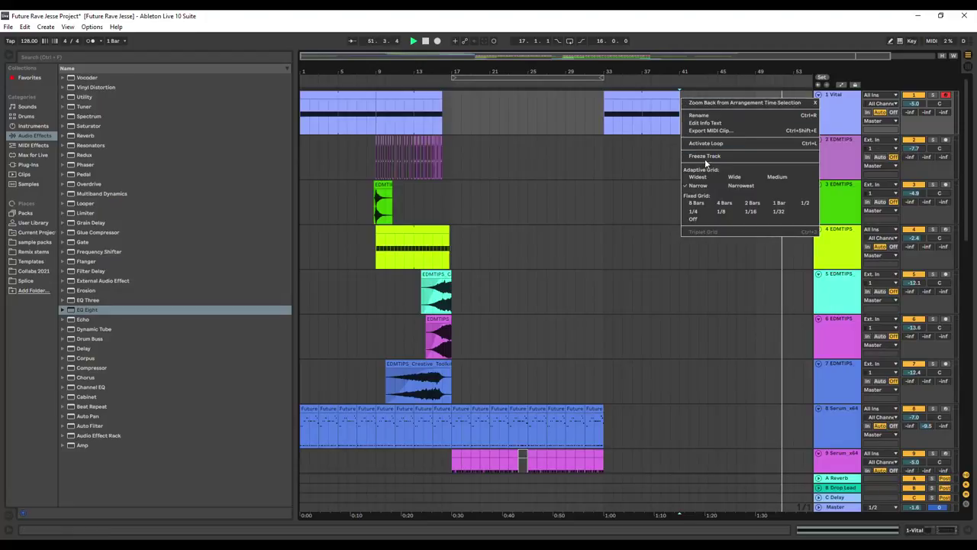
pyautogui.click(674, 99)
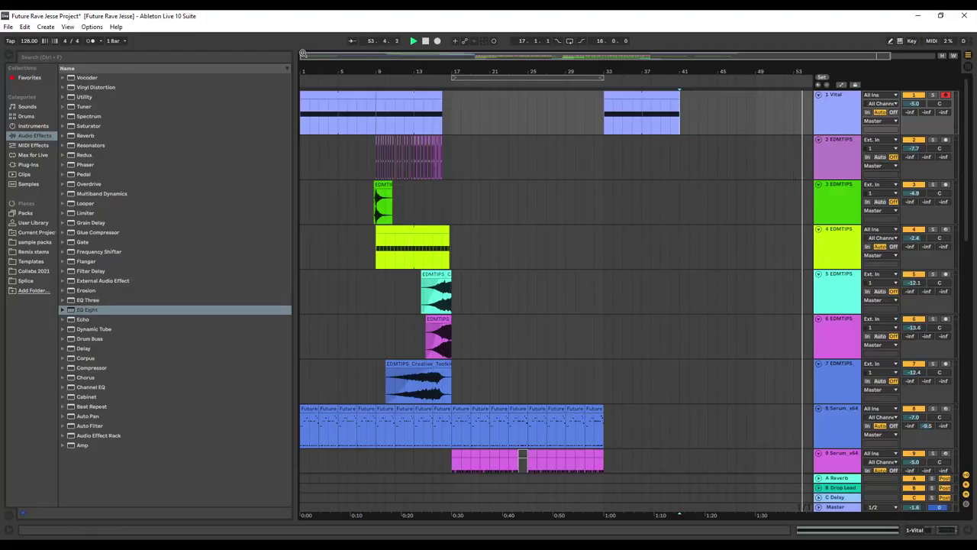
# Step: Insert an empty MIDI clip across bars 41 to 45 on the Vital track
pyautogui.moveTo(301, 56); pyautogui.dragTo(590, 107)
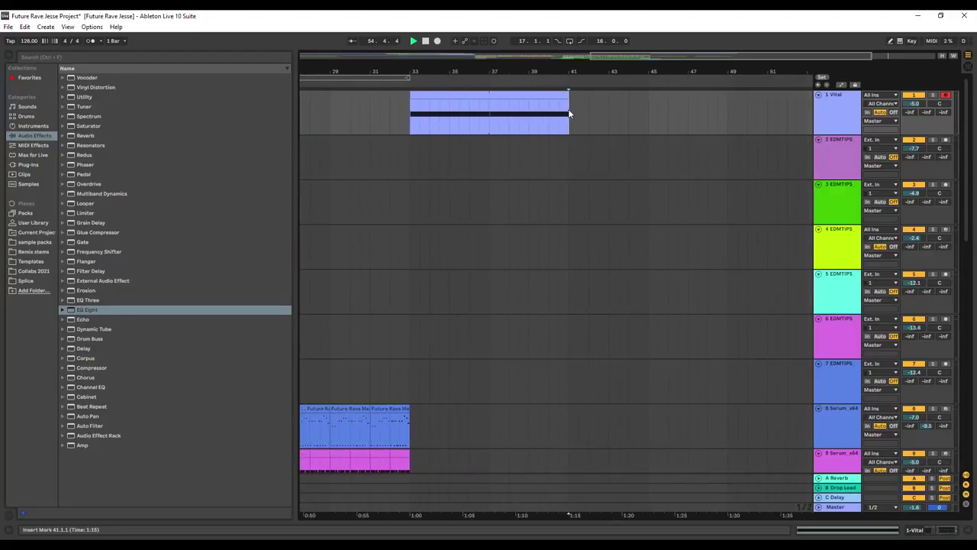
pyautogui.rightClick(586, 116)
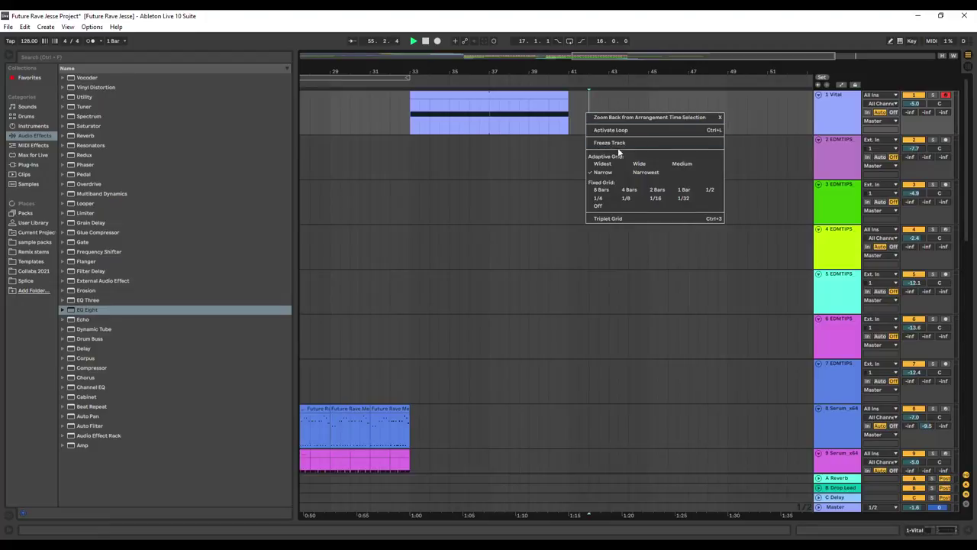
pyautogui.click(569, 107)
pyautogui.moveTo(571, 107); pyautogui.dragTo(632, 113)
pyautogui.rightClick(649, 113)
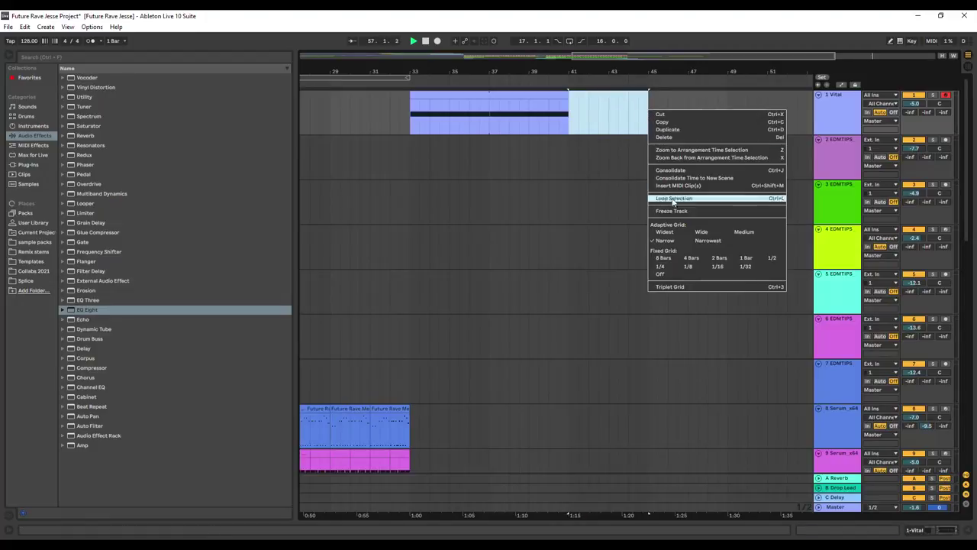
pyautogui.click(675, 187)
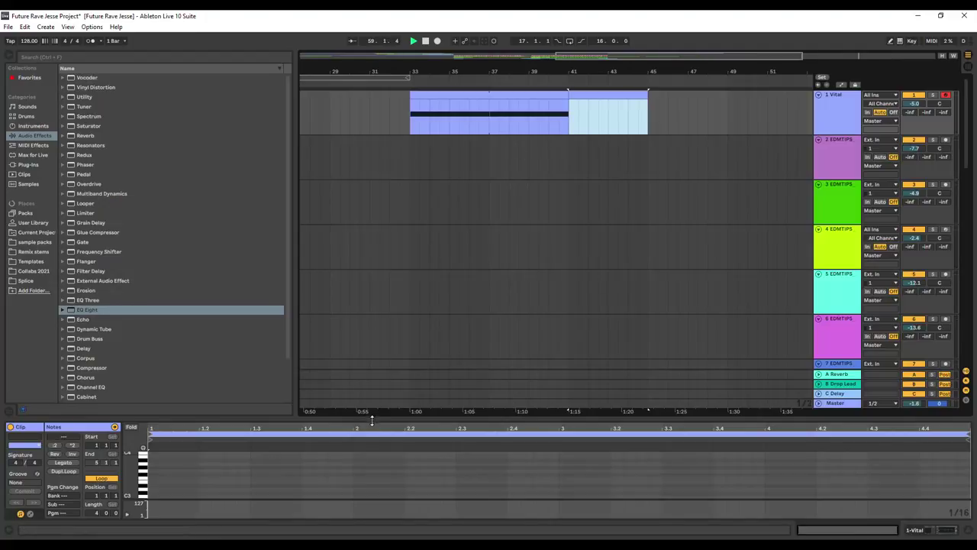
# Step: Show the arrangement automation and display the EQ Eight frequency envelope of the Serum track 8
pyautogui.moveTo(559, 57); pyautogui.dragTo(371, 61)
pyautogui.scroll(-4, 495, 205)
pyautogui.scroll(-1, 590, 318)
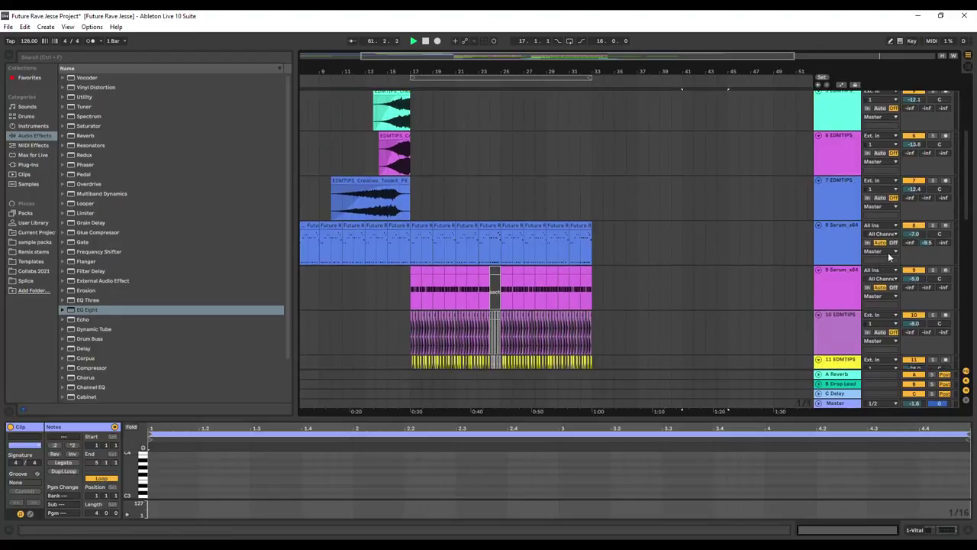
pyautogui.click(843, 85)
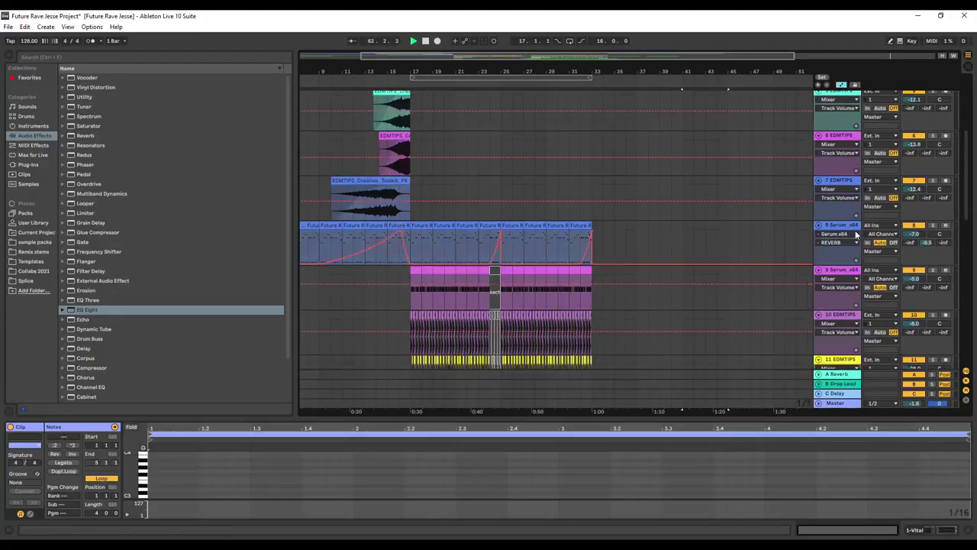
pyautogui.click(840, 236)
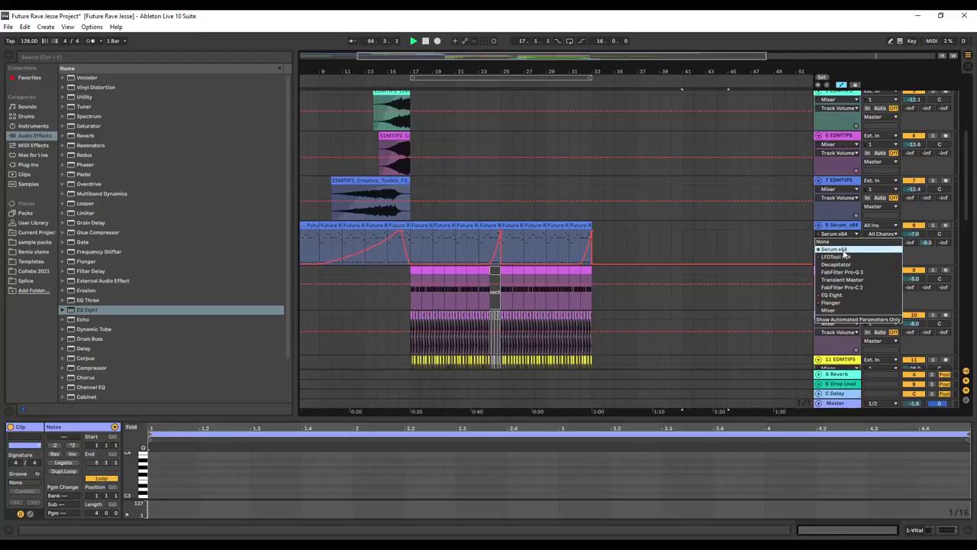
pyautogui.click(832, 295)
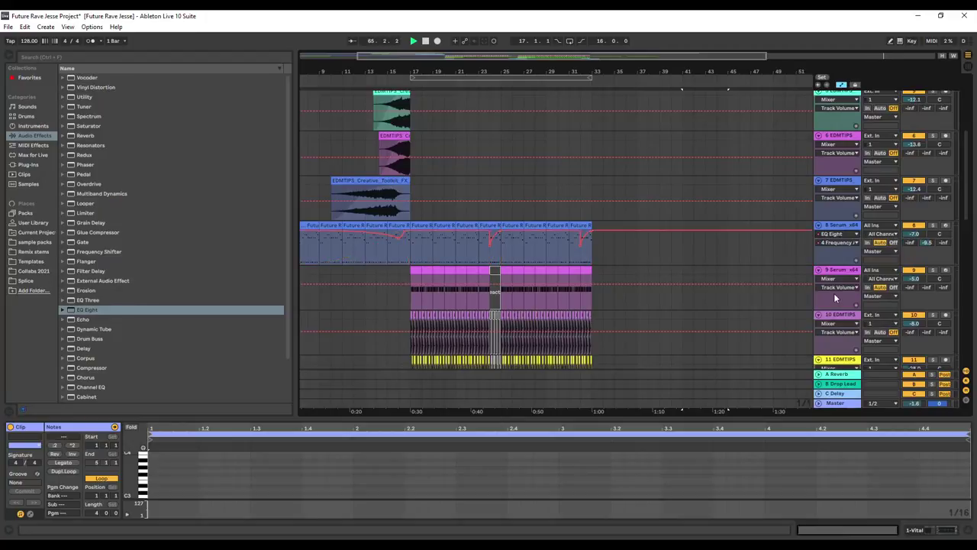
# Step: Set the LFOTool Device On automation of track 8 to Off from bar 33 onward and hide the automation
pyautogui.click(832, 233)
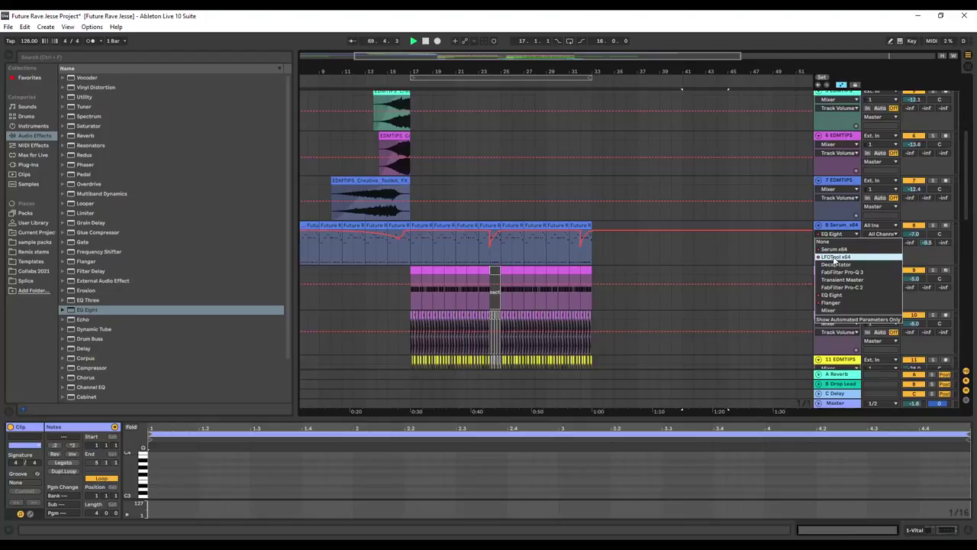
pyautogui.click(836, 257)
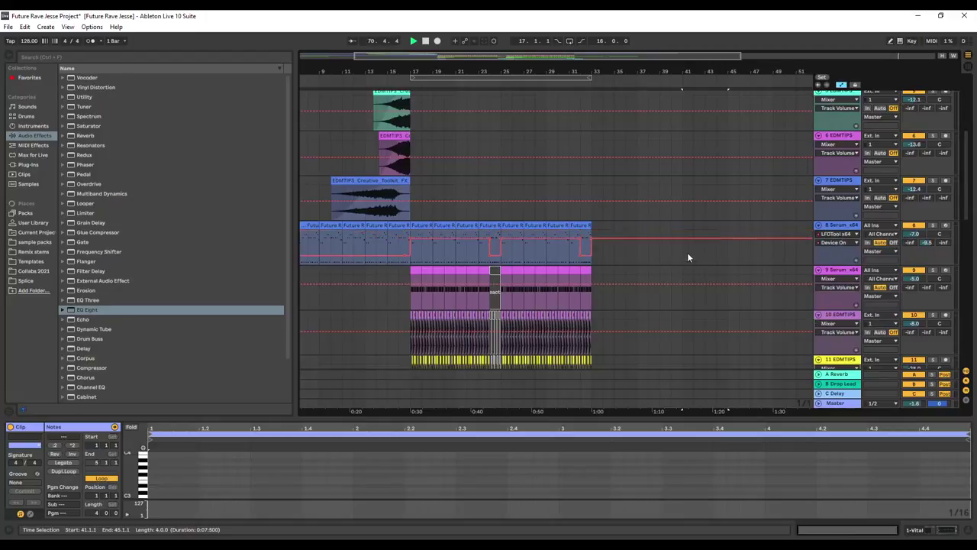
pyautogui.moveTo(603, 239)
pyautogui.mouseDown()
pyautogui.moveTo(603, 255)
pyautogui.moveTo(591, 255)
pyautogui.mouseUp()
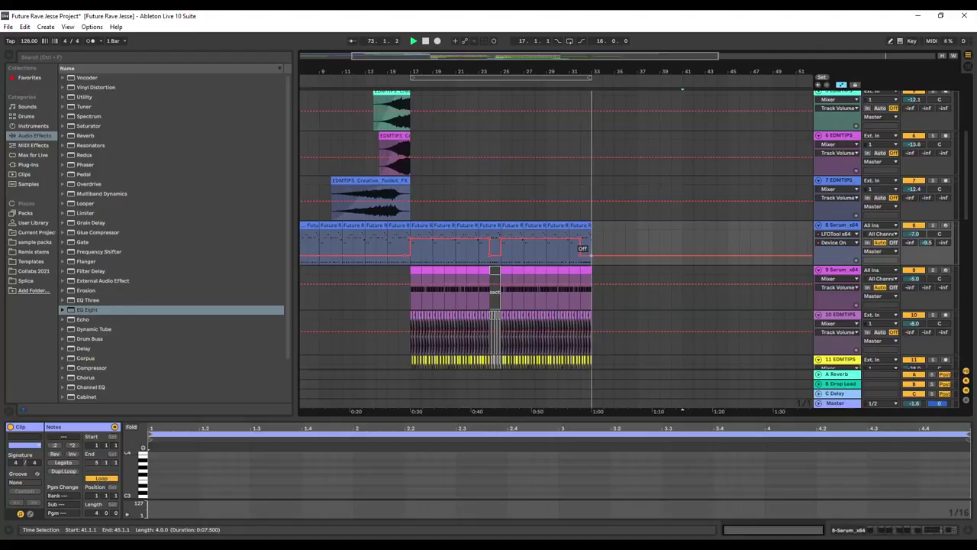
pyautogui.scroll(5, 635, 152)
pyautogui.click(841, 86)
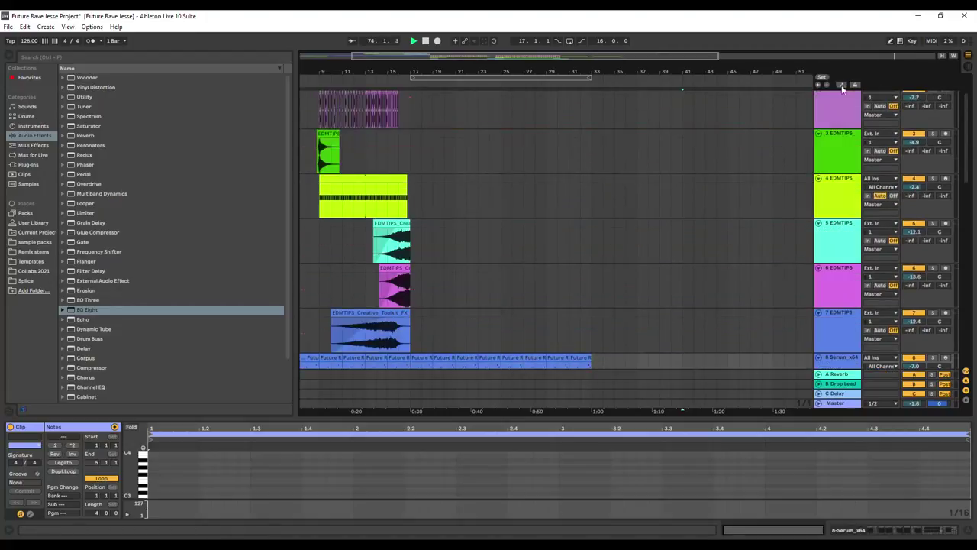
# Step: Select the empty Vital clip at bars 41 to 45 and check its loop length
pyautogui.moveTo(967, 161); pyautogui.dragTo(963, 113)
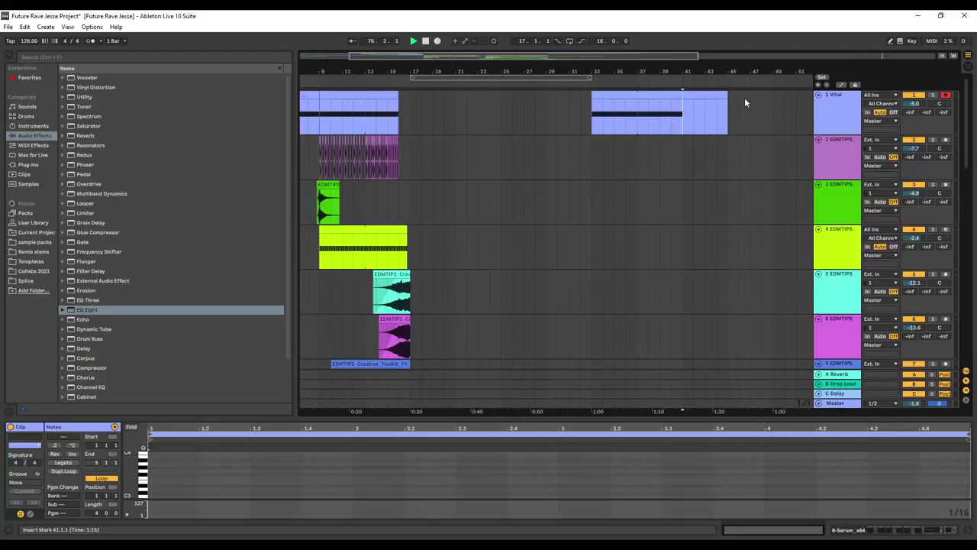
pyautogui.moveTo(729, 96)
pyautogui.mouseDown()
pyautogui.moveTo(695, 97)
pyautogui.moveTo(774, 97)
pyautogui.moveTo(728, 98)
pyautogui.mouseUp()
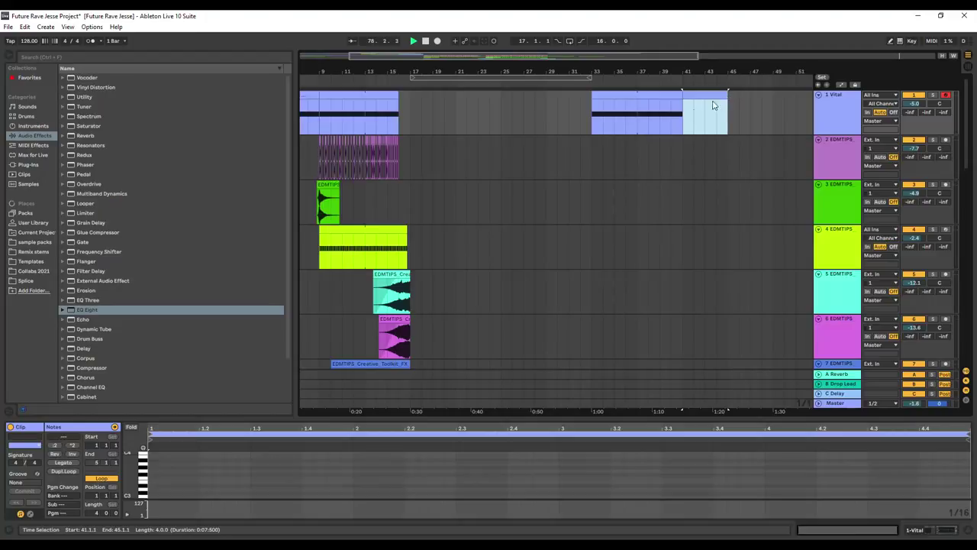
pyautogui.click(97, 513)
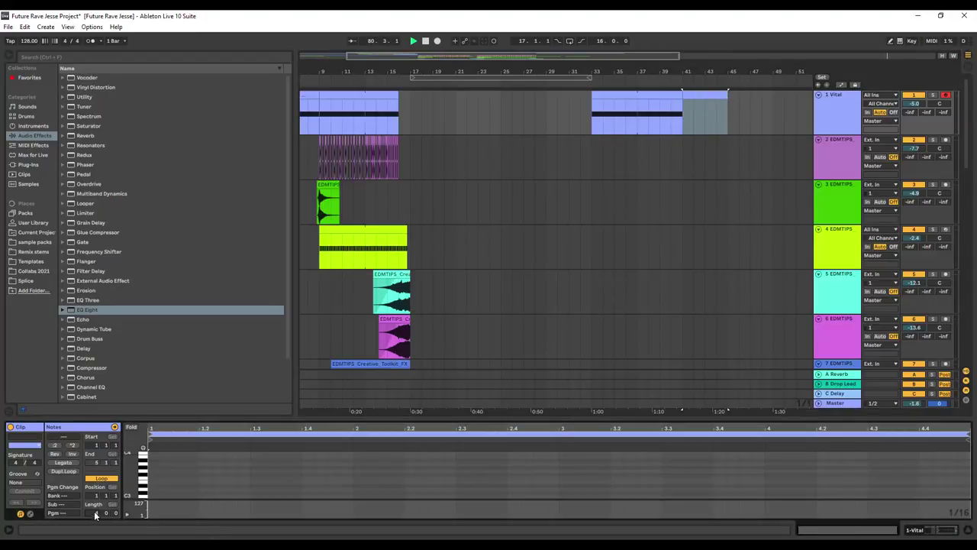
pyautogui.moveTo(361, 417)
pyautogui.mouseDown()
pyautogui.moveTo(360, 238)
pyautogui.moveTo(360, 417)
pyautogui.mouseUp()
# Step: Copy a two-bar melody clip on track 8 to bar 41 and duplicate it repeatedly to fill up to bar 49
pyautogui.scroll(-5, 546, 268)
pyautogui.moveTo(594, 243); pyautogui.dragTo(503, 242)
pyautogui.click(513, 227)
pyautogui.rightClick(513, 226)
pyautogui.click(536, 240)
pyautogui.rightClick(684, 244)
pyautogui.click(704, 251)
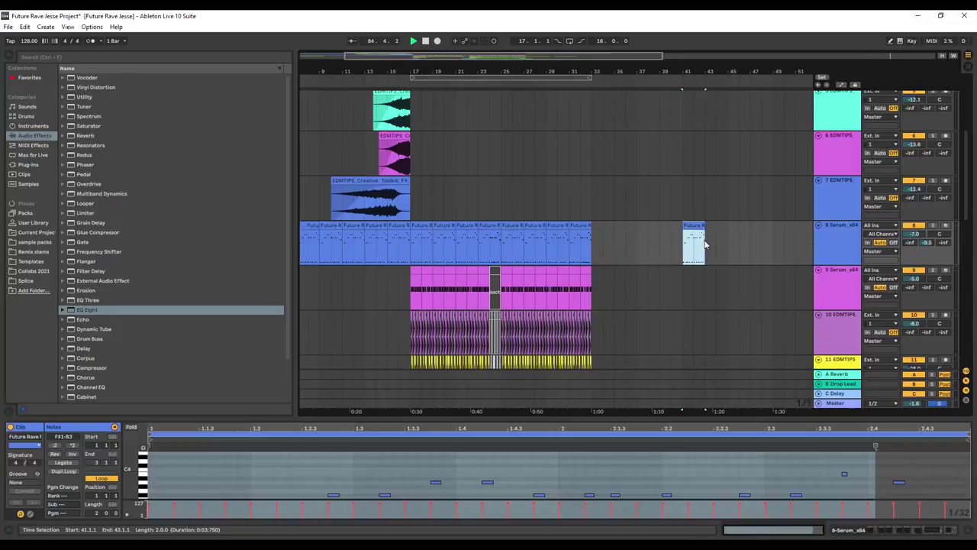
pyautogui.hotkey('ctrl', 'd')
pyautogui.hotkey('ctrl', 'd')
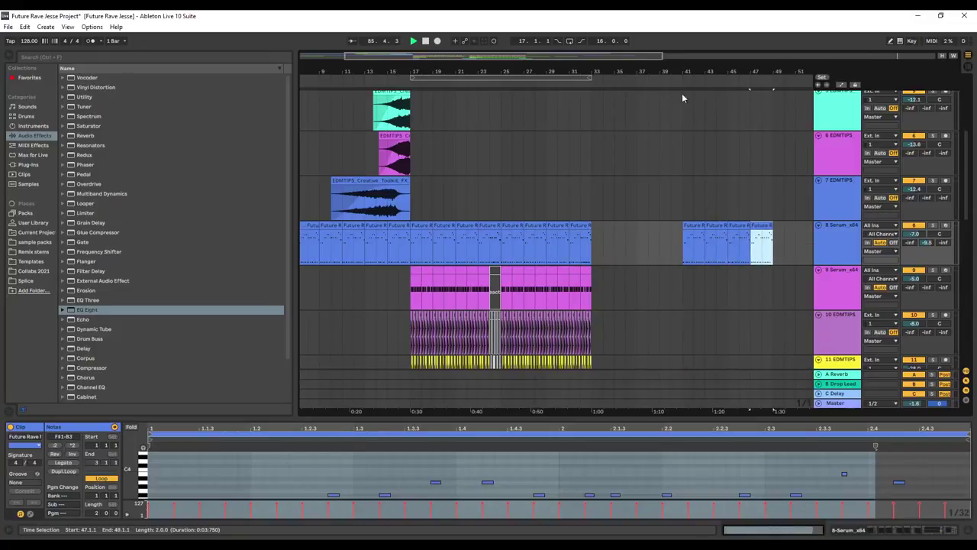
# Step: Open the empty Vital clip at bars 41 to 45 in an enlarged note editor
pyautogui.scroll(8, 698, 229)
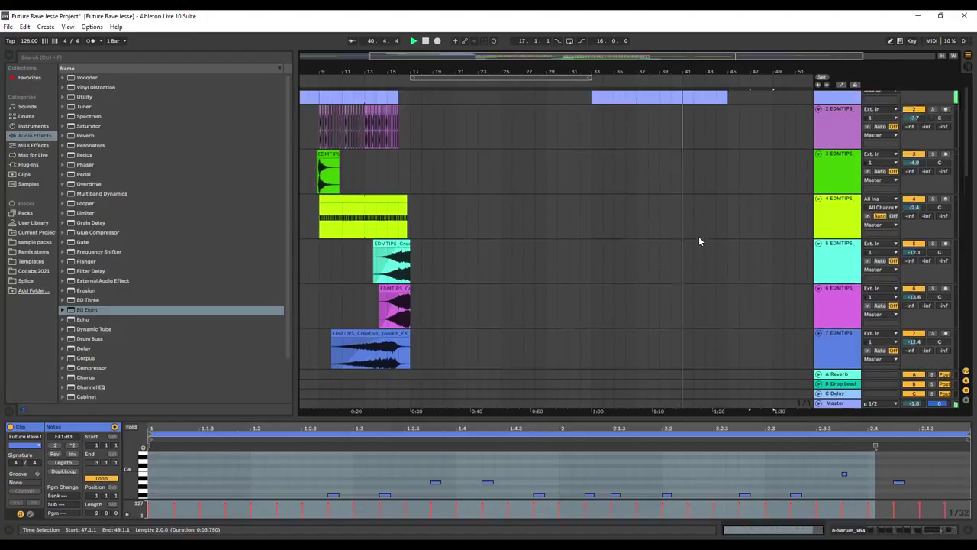
pyautogui.click(728, 94)
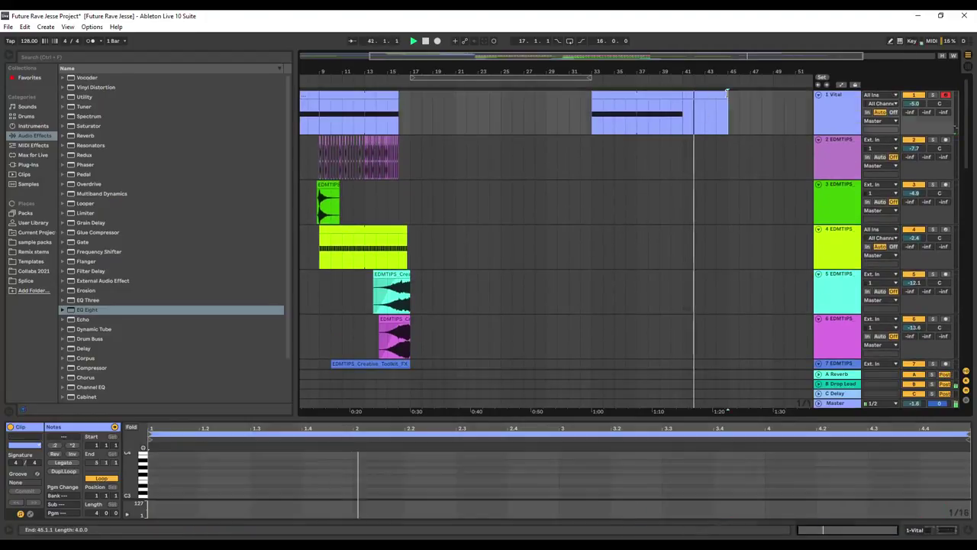
pyautogui.moveTo(728, 93)
pyautogui.mouseDown()
pyautogui.moveTo(772, 93)
pyautogui.moveTo(728, 93)
pyautogui.mouseUp()
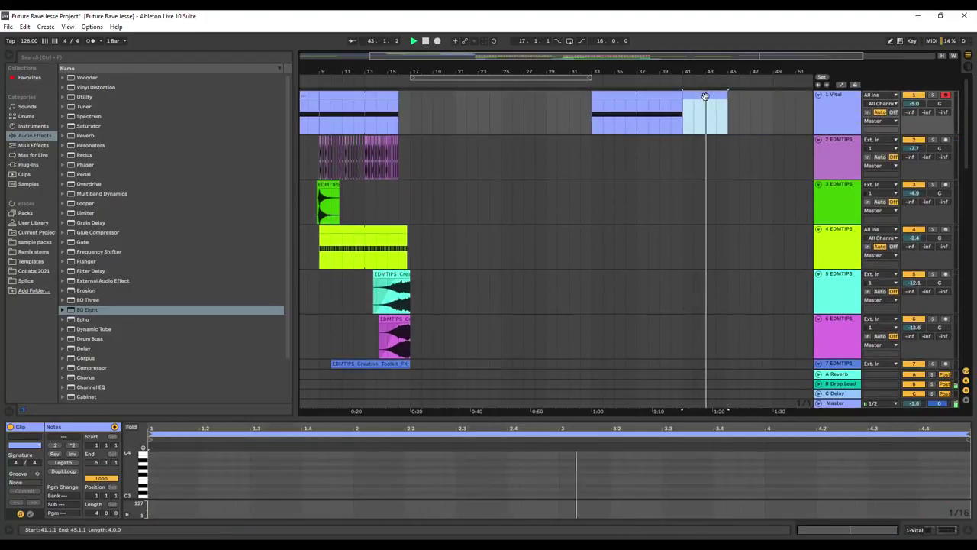
pyautogui.press('Delete')
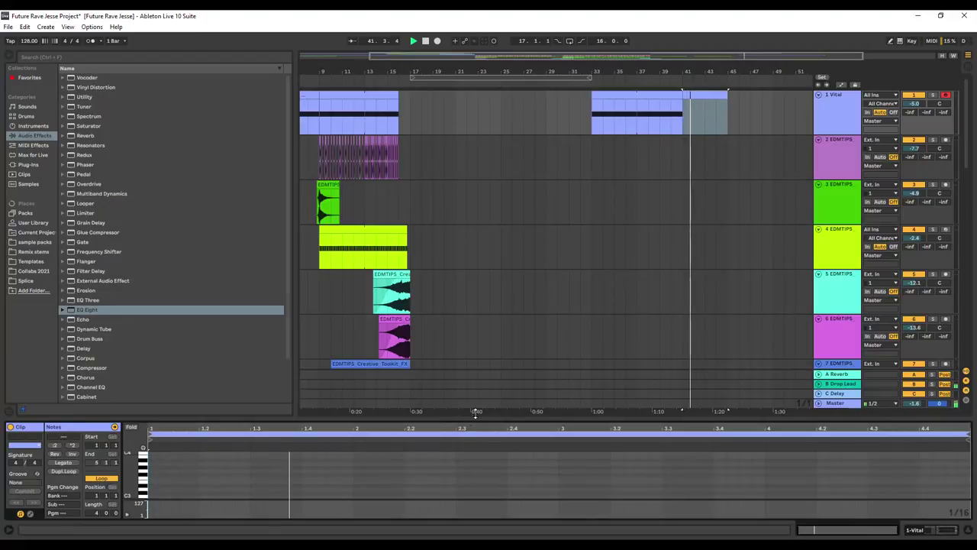
pyautogui.moveTo(470, 420); pyautogui.dragTo(523, 232)
pyautogui.click(394, 328)
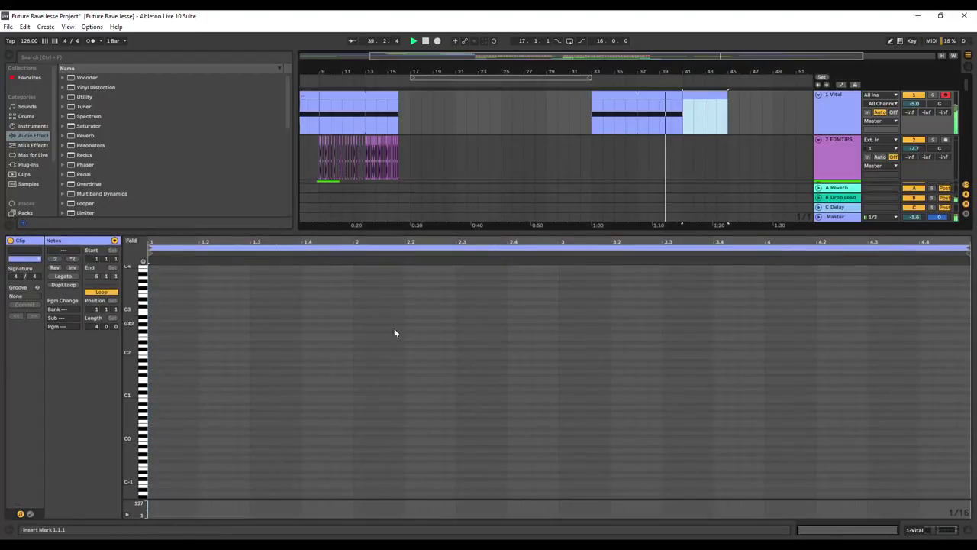
# Step: Draw a one-bar F#0 note in bar 1 and a one-bar A0 note in bar 2 of the Vital clip
pyautogui.doubleClick(155, 419)
pyautogui.moveTo(159, 419); pyautogui.dragTo(482, 396)
pyautogui.doubleClick(354, 396)
pyautogui.moveTo(410, 398)
pyautogui.mouseDown()
pyautogui.moveTo(405, 423)
pyautogui.moveTo(406, 412)
pyautogui.mouseUp()
pyautogui.press('space')
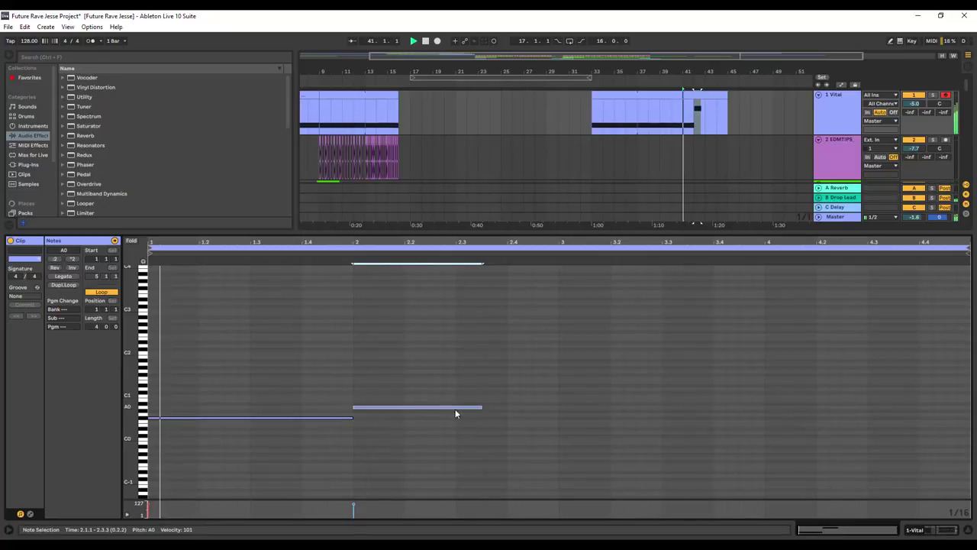
pyautogui.moveTo(482, 407); pyautogui.dragTo(557, 405)
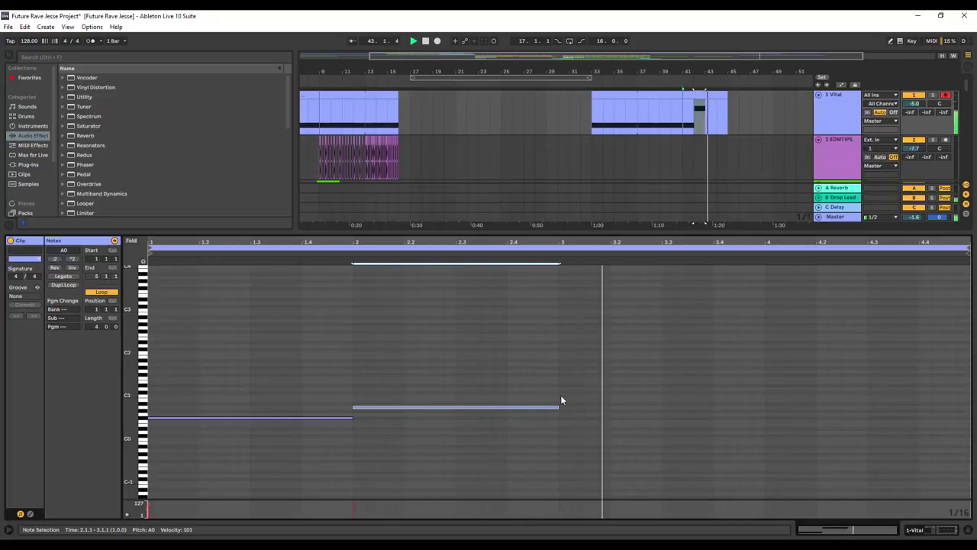
# Step: Add a one-bar D0 note in bar 3 and a one-bar E0 note in bar 4 of the Vital clip
pyautogui.doubleClick(563, 428)
pyautogui.moveTo(563, 428); pyautogui.dragTo(764, 429)
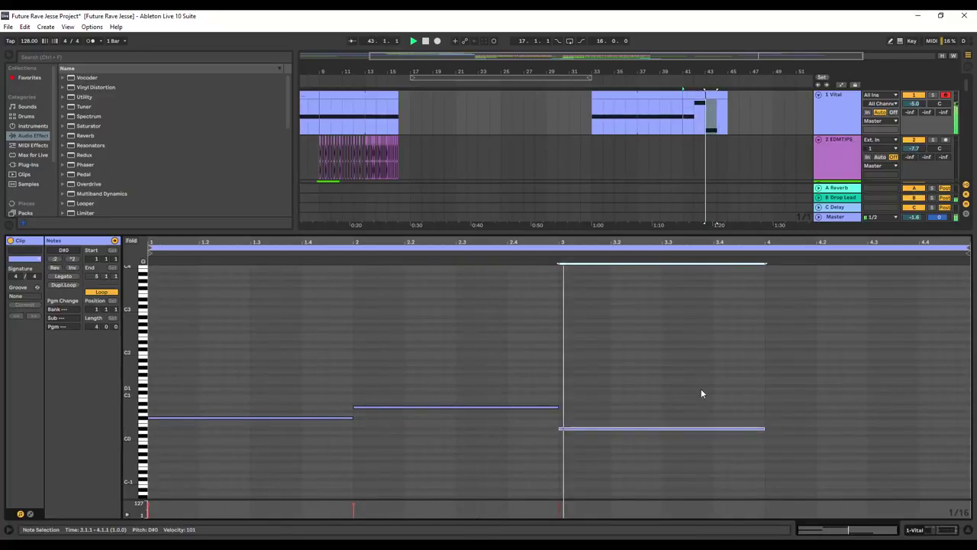
pyautogui.moveTo(738, 429); pyautogui.dragTo(738, 433)
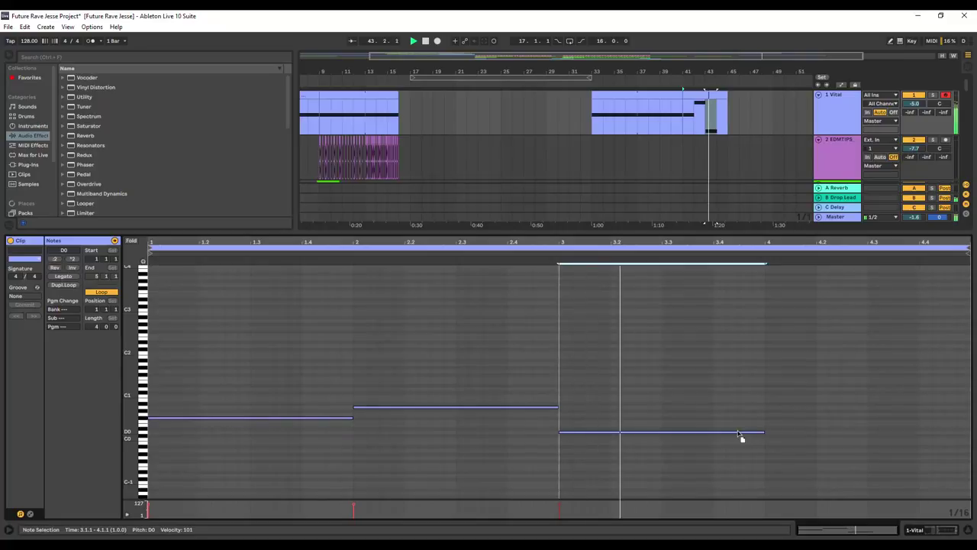
pyautogui.doubleClick(768, 418)
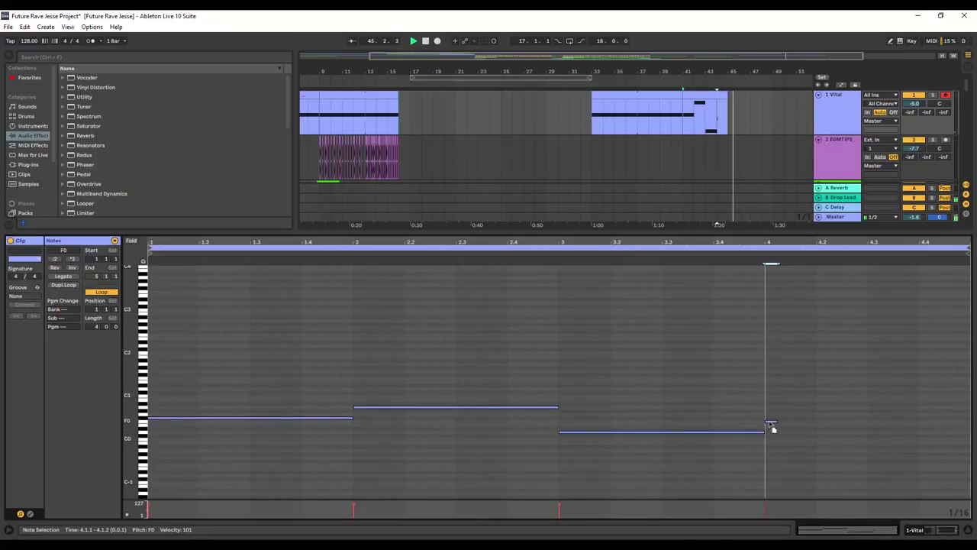
pyautogui.moveTo(772, 421); pyautogui.dragTo(968, 422)
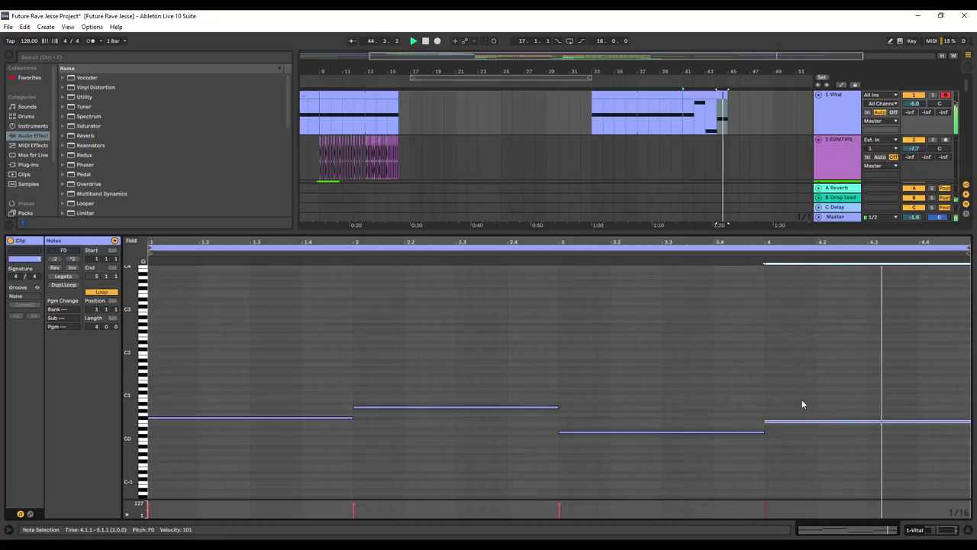
pyautogui.moveTo(790, 421); pyautogui.dragTo(792, 426)
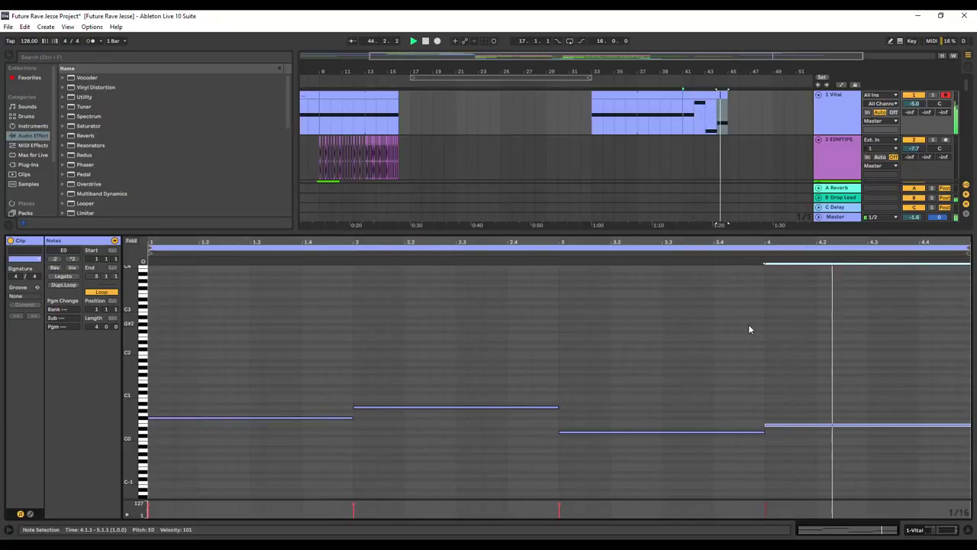
pyautogui.press('space')
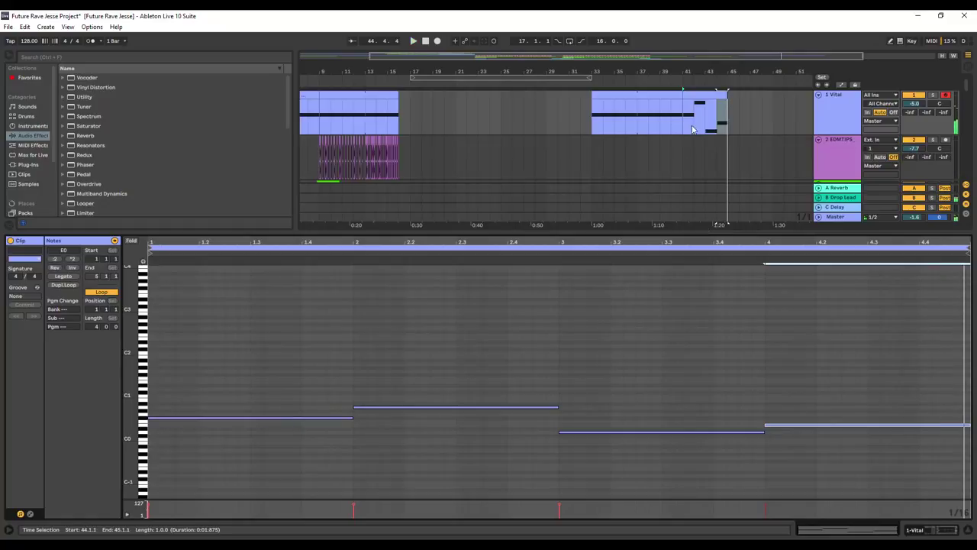
# Step: Insert a MIDI track below the Vital track and load the Serum_x64 instrument on it
pyautogui.rightClick(848, 102)
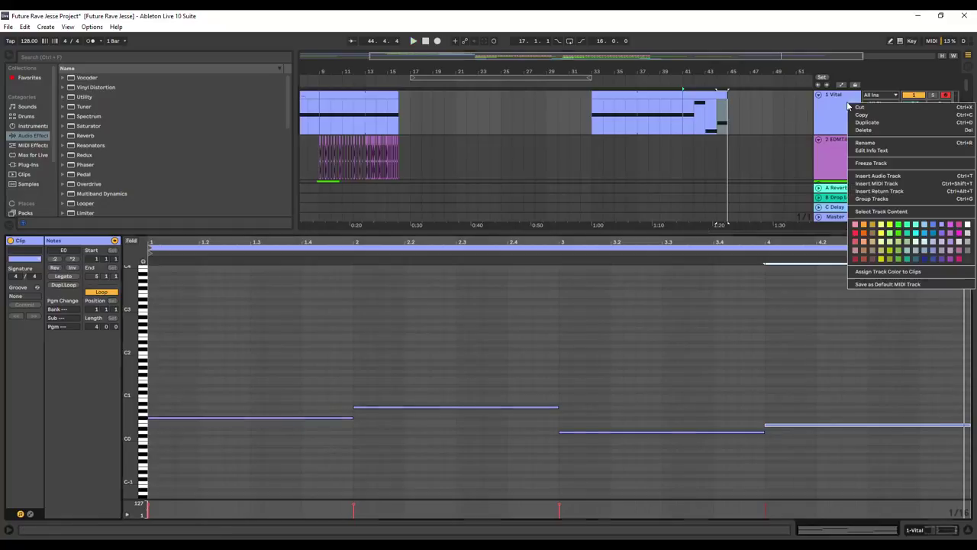
pyautogui.click(878, 184)
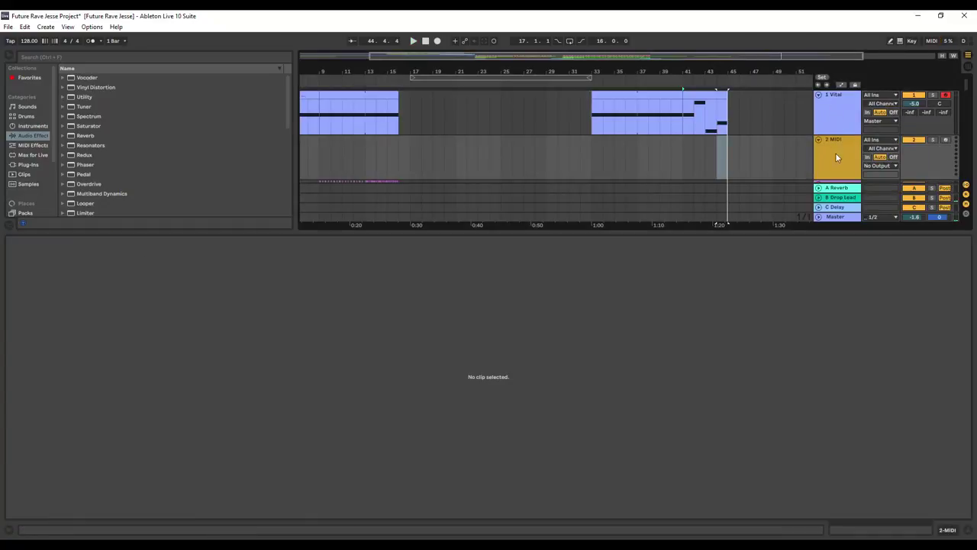
pyautogui.click(684, 151)
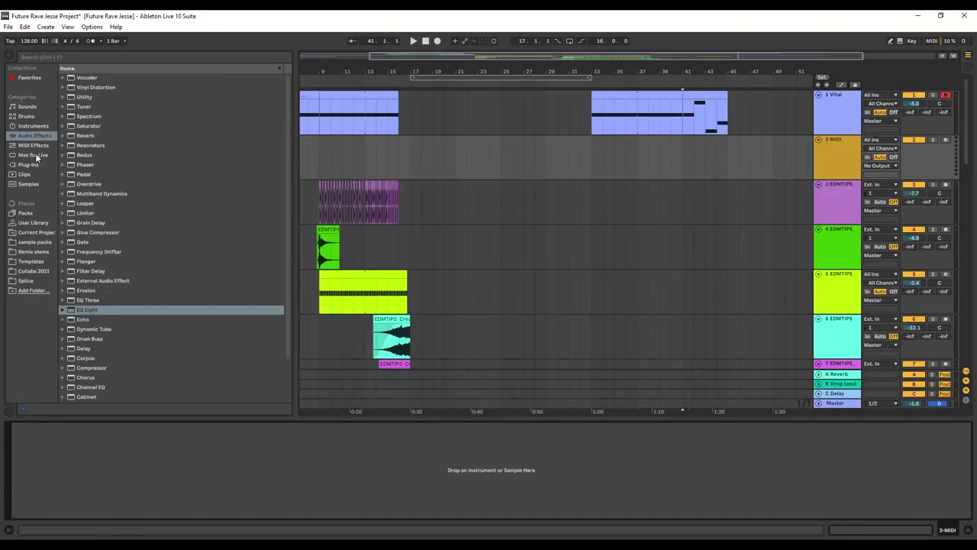
pyautogui.click(34, 155)
pyautogui.click(35, 164)
pyautogui.write('seru')
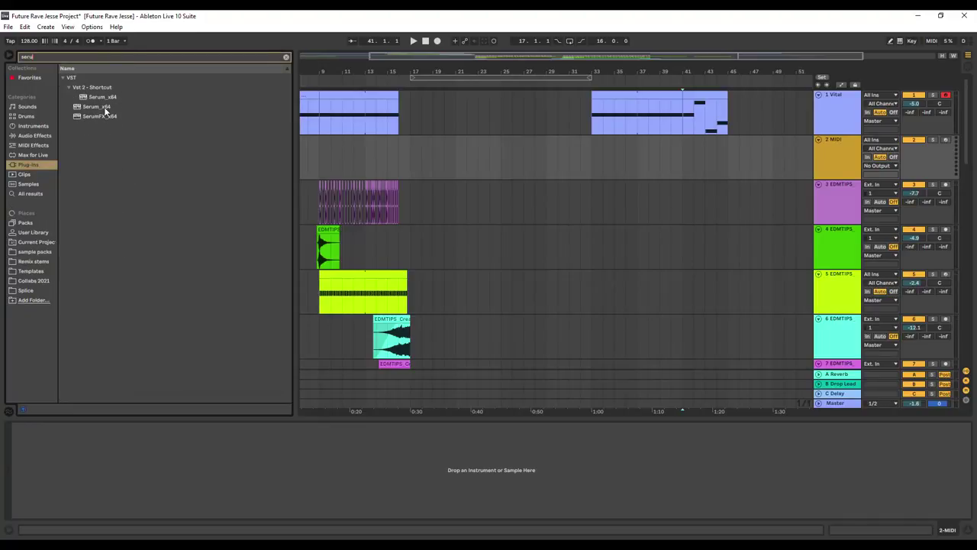
pyautogui.click(105, 107)
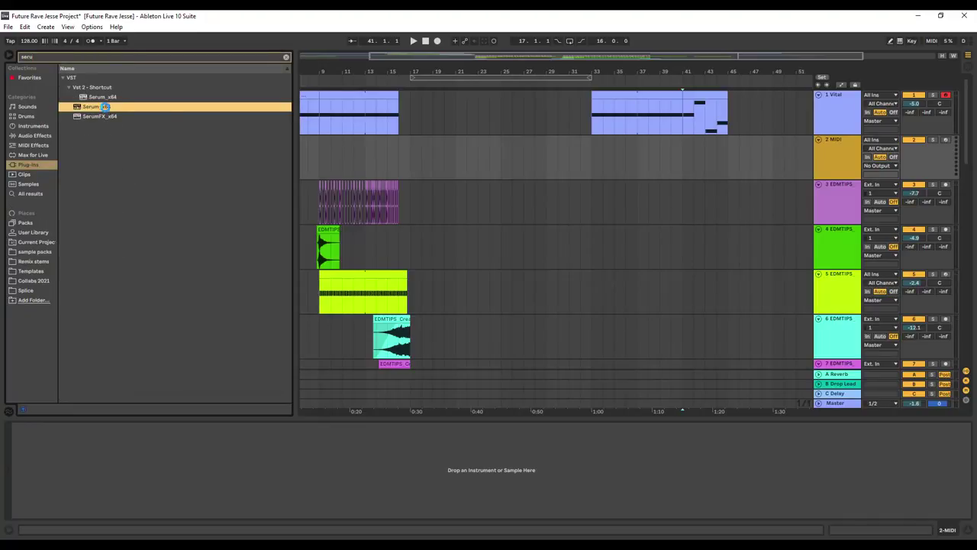
pyautogui.moveTo(325, 111); pyautogui.dragTo(326, 156)
# Step: Load the PD-Ambience preset from the Presets for Serum folder
pyautogui.click(284, 212)
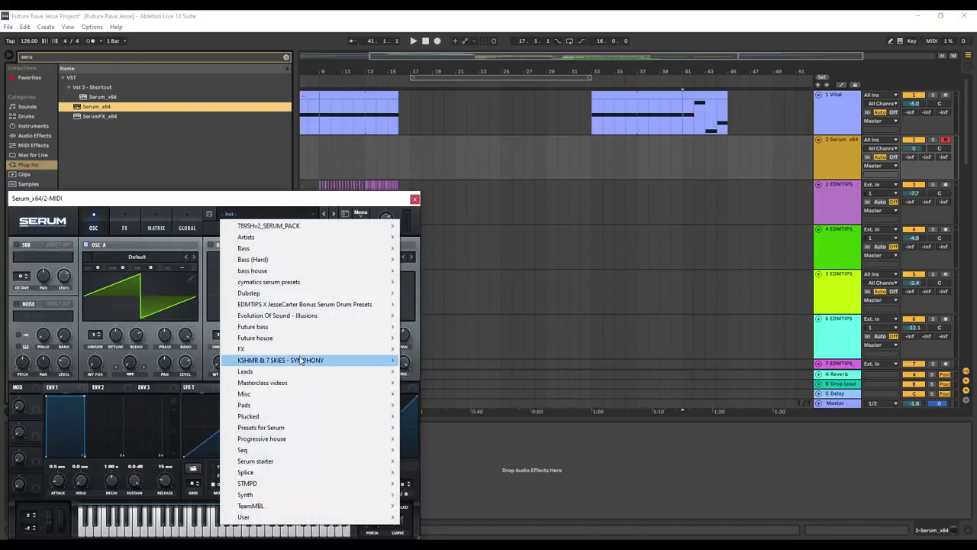
pyautogui.moveTo(278, 430)
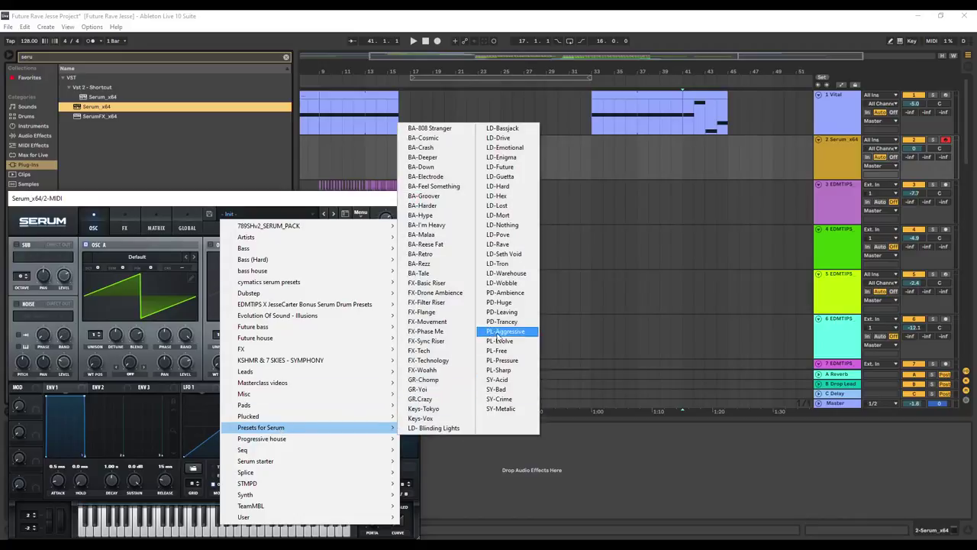
pyautogui.click(505, 293)
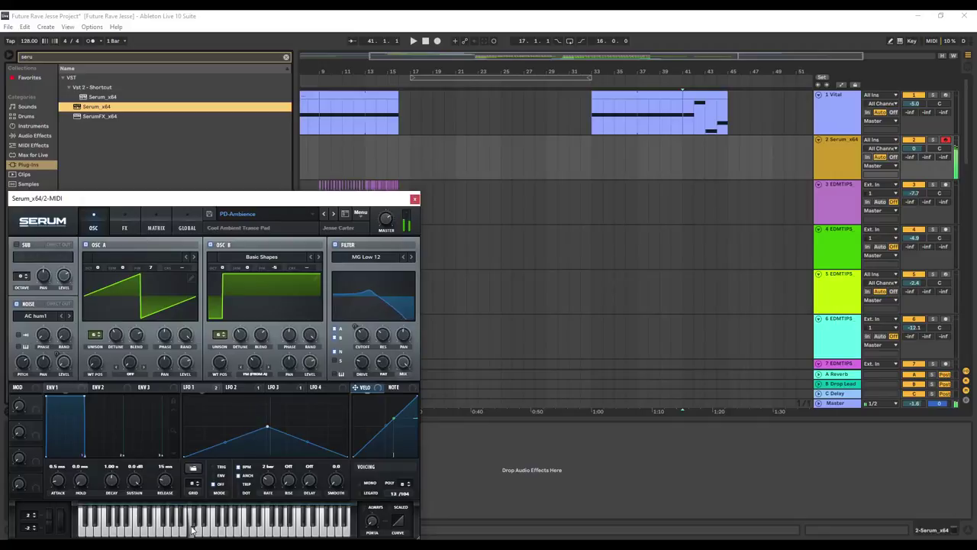
# Step: Audition the neighbouring pad presets in Serum and choose PD-Huge
pyautogui.click(333, 214)
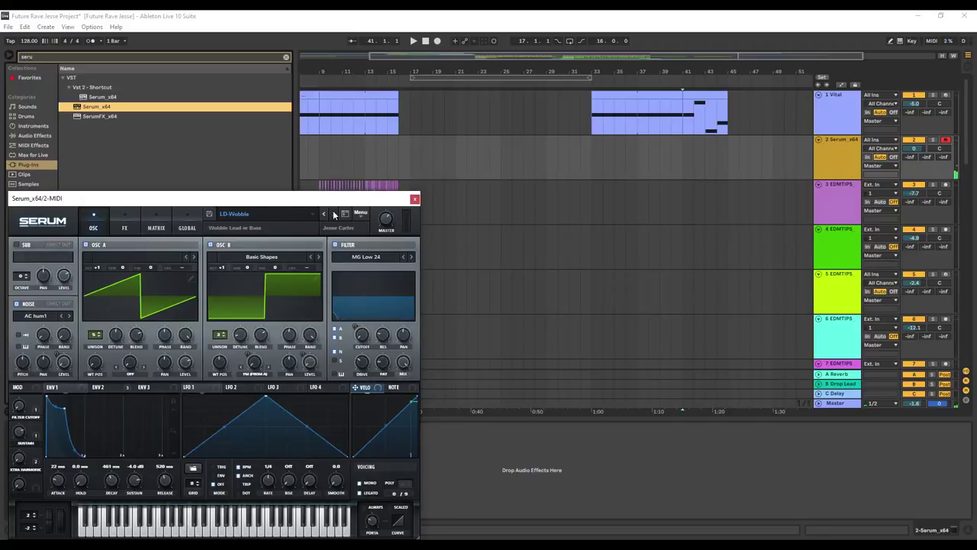
pyautogui.click(333, 214)
pyautogui.click(229, 535)
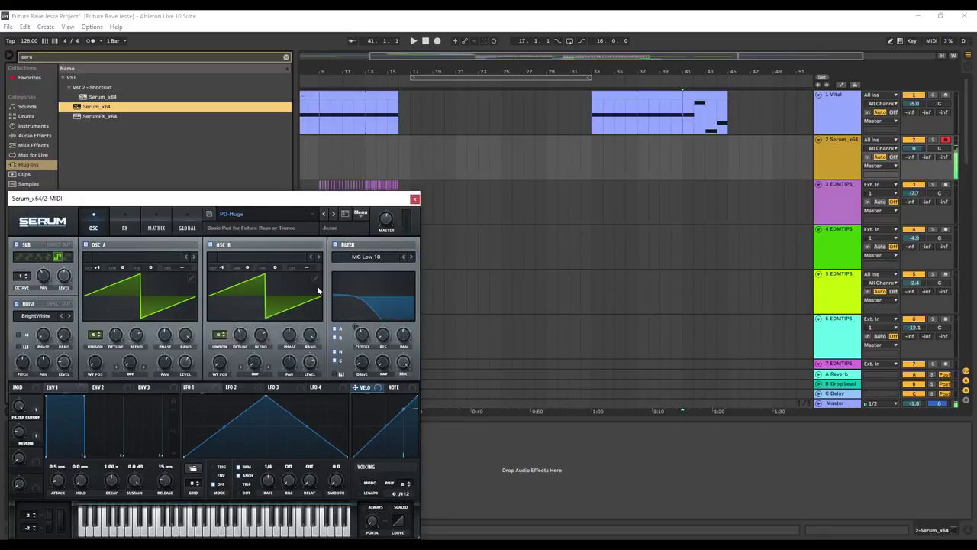
pyautogui.click(333, 215)
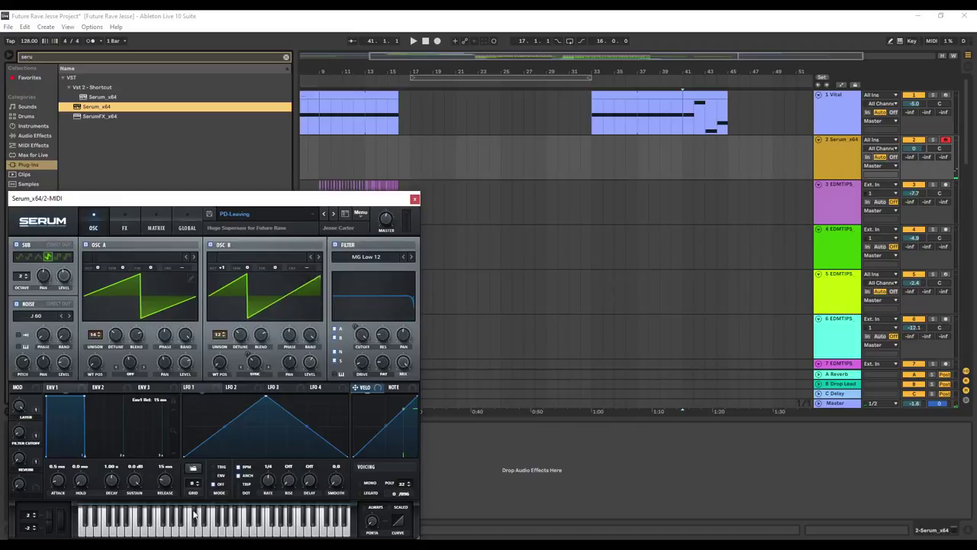
pyautogui.click(218, 510)
pyautogui.click(333, 215)
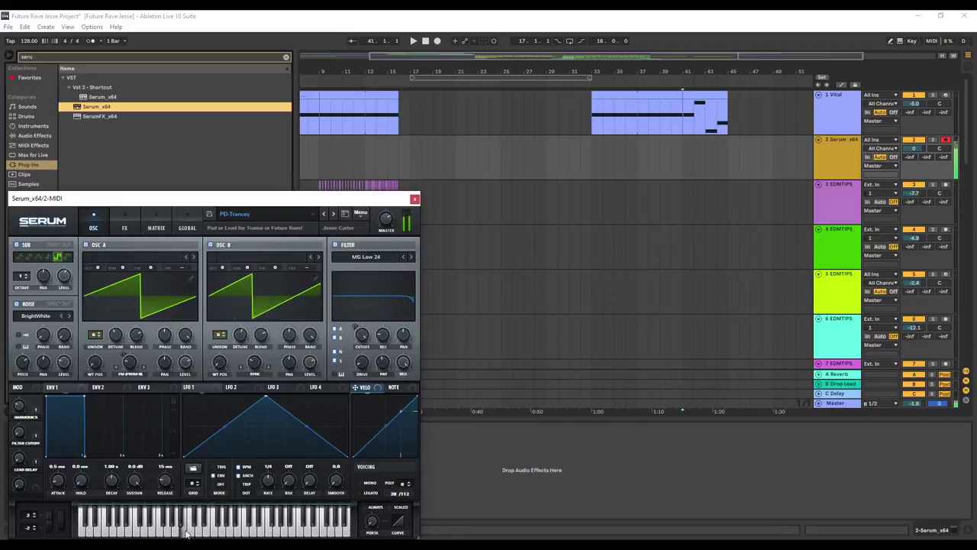
pyautogui.click(333, 216)
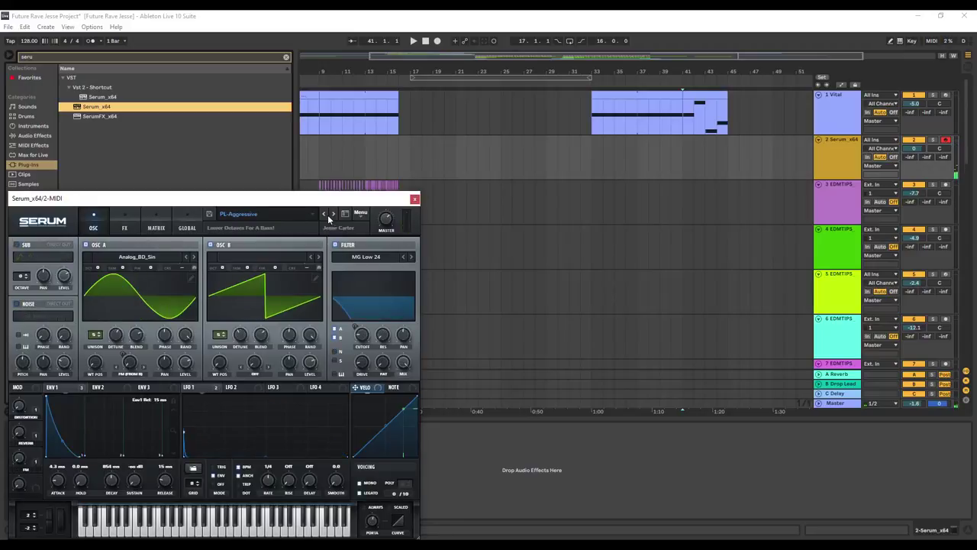
pyautogui.click(326, 215)
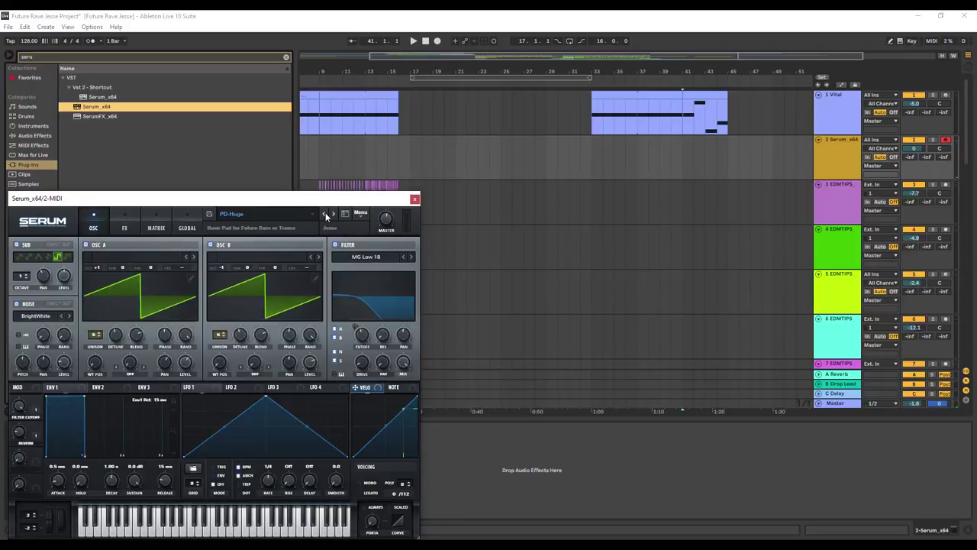
pyautogui.click(414, 200)
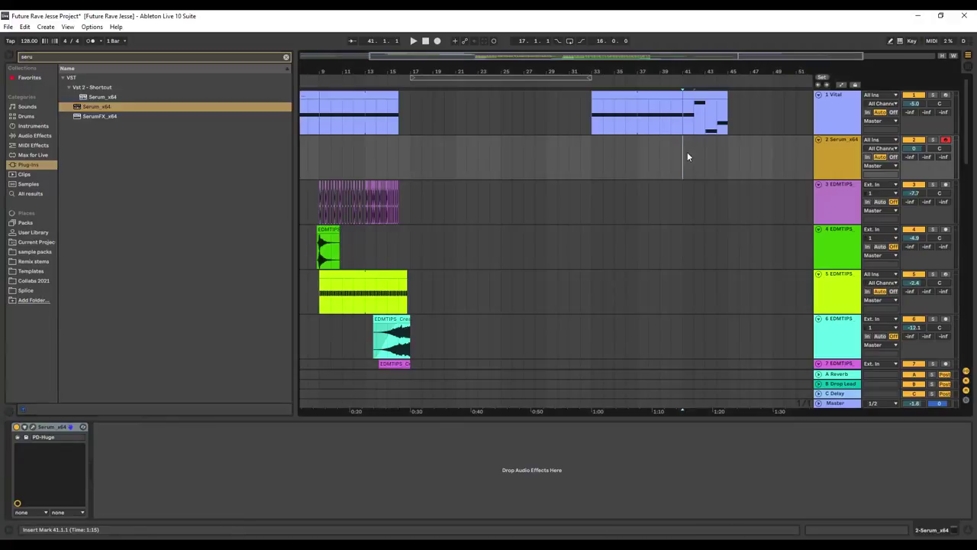
# Step: Create an empty MIDI clip on the Serum track at bars 41 to 45 and draw a long F#3 note from its start
pyautogui.moveTo(688, 152); pyautogui.dragTo(725, 156)
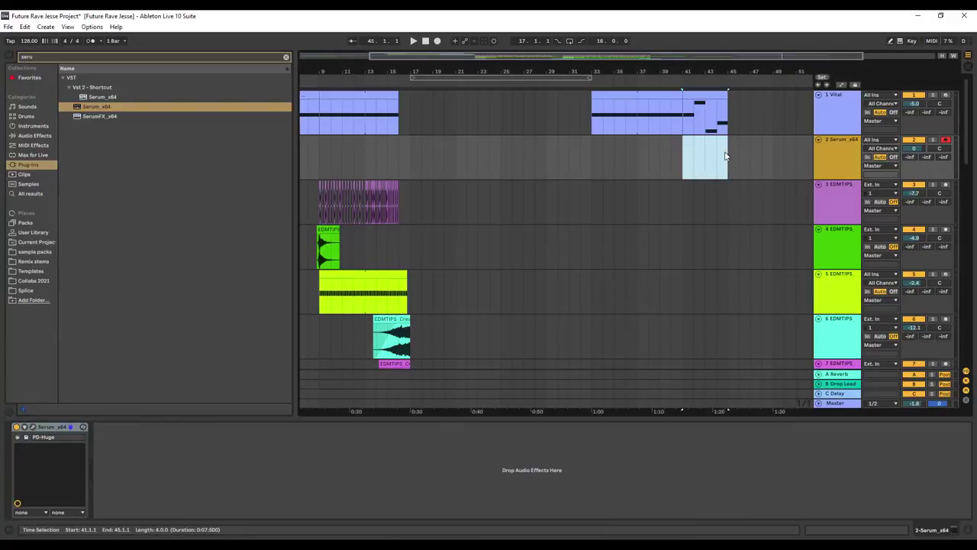
pyautogui.rightClick(685, 161)
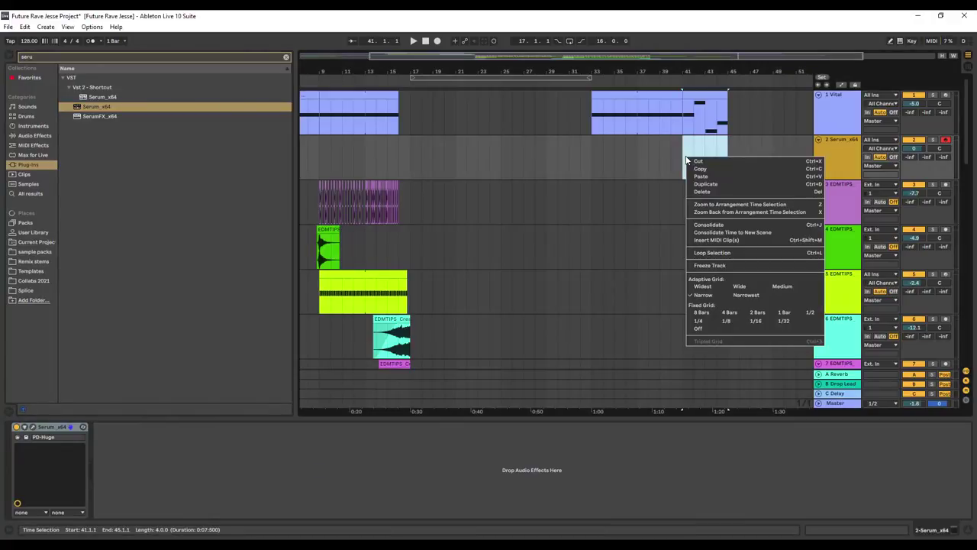
pyautogui.click(727, 240)
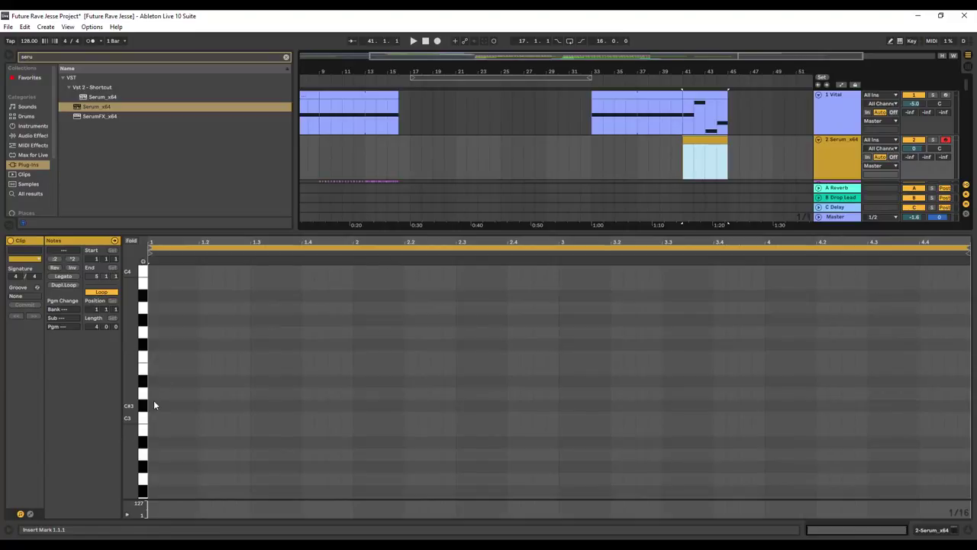
pyautogui.doubleClick(157, 344)
pyautogui.moveTo(160, 344); pyautogui.dragTo(532, 336)
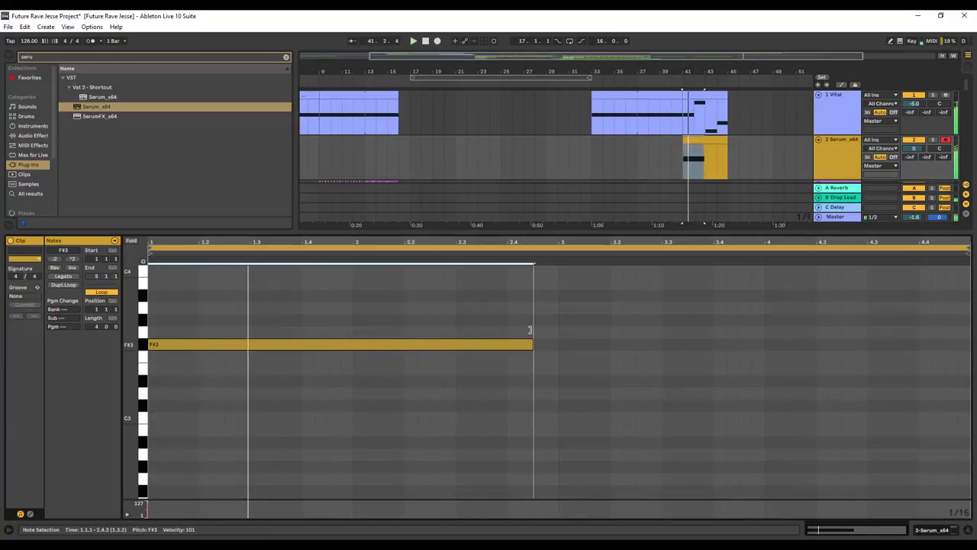
# Step: Switch the Serum preset to PD-Ambience and close the plug-in window
pyautogui.click(853, 150)
pyautogui.doubleClick(853, 151)
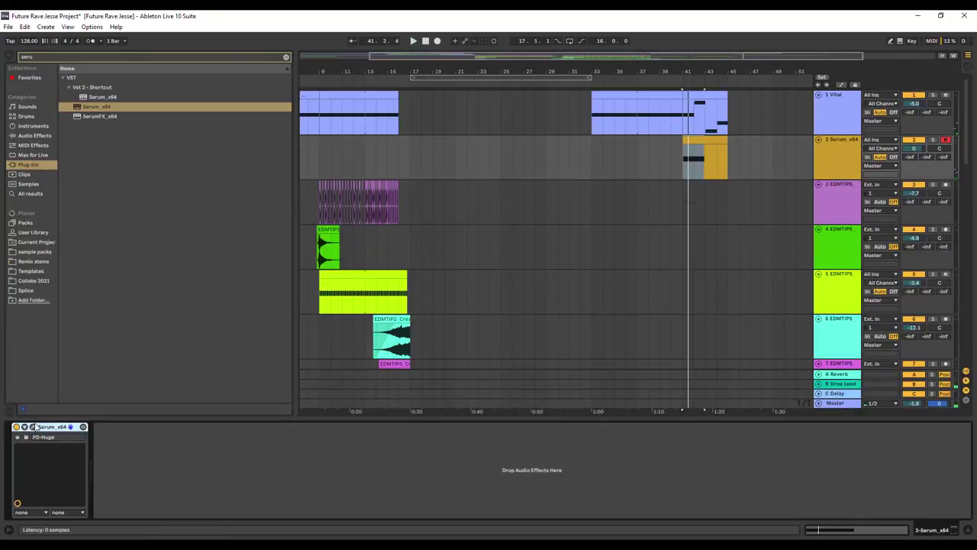
pyautogui.click(32, 427)
pyautogui.click(325, 215)
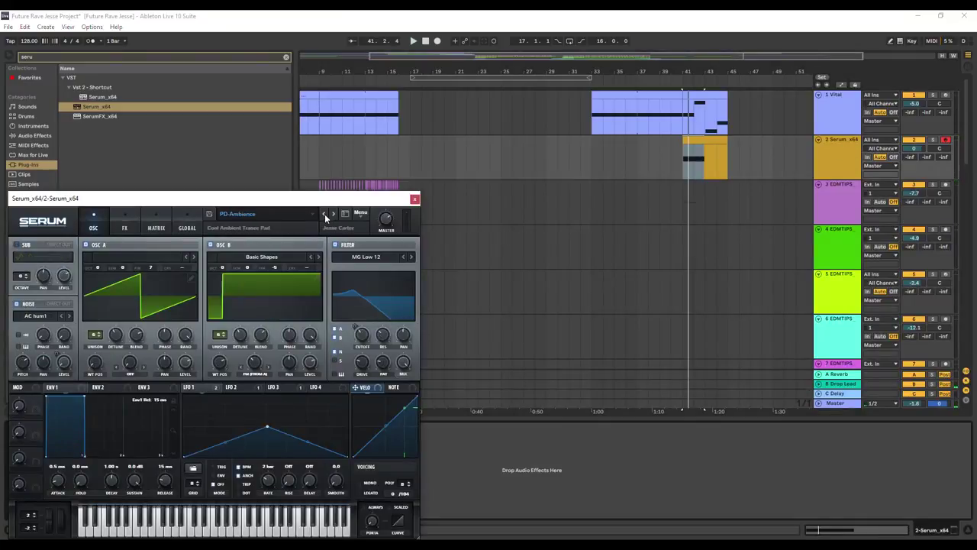
pyautogui.click(415, 199)
# Step: Shorten the F#3 note in the Serum clip to one bar and listen to it
pyautogui.doubleClick(706, 157)
pyautogui.moveTo(527, 344); pyautogui.dragTo(352, 344)
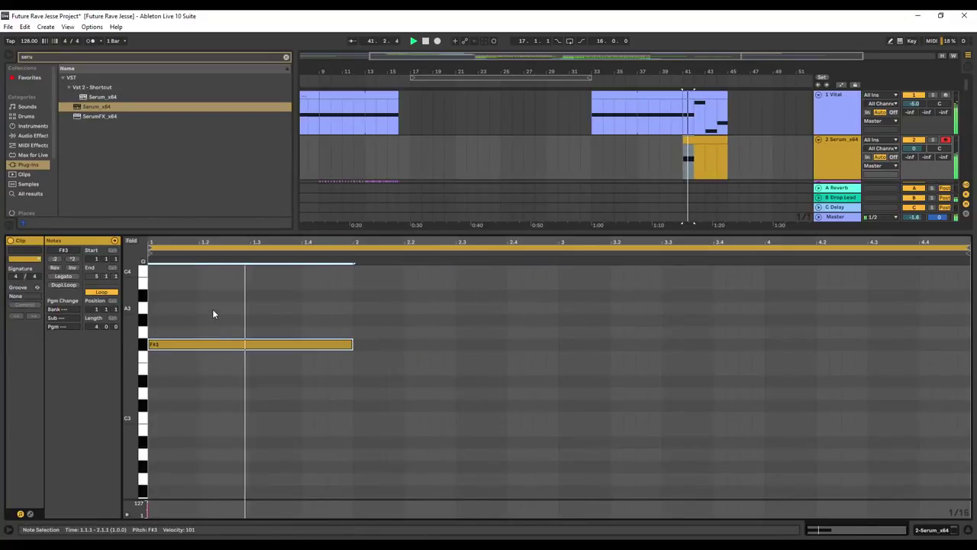
pyautogui.press('space')
pyautogui.scroll(1, 402, 344)
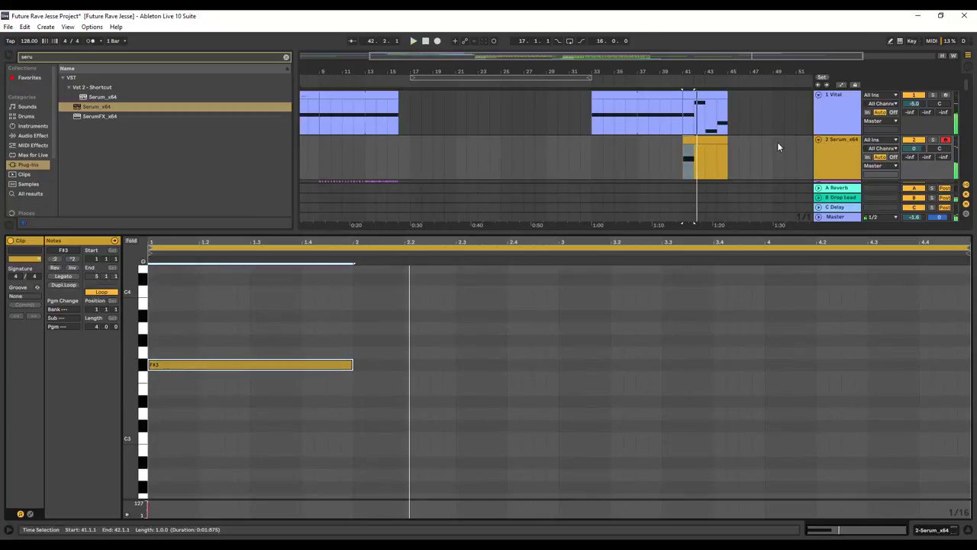
# Step: Copy the F#0, A0, D0 and E0 notes from the Vital clip into the Serum clip and duplicate them over the following four bars
pyautogui.click(707, 97)
pyautogui.moveTo(207, 366); pyautogui.dragTo(877, 496)
pyautogui.click(830, 159)
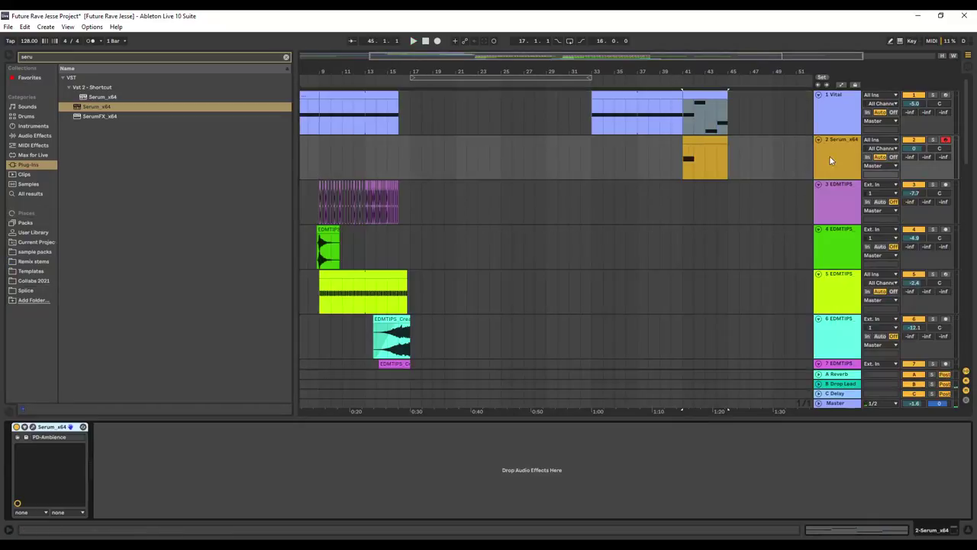
pyautogui.doubleClick(717, 153)
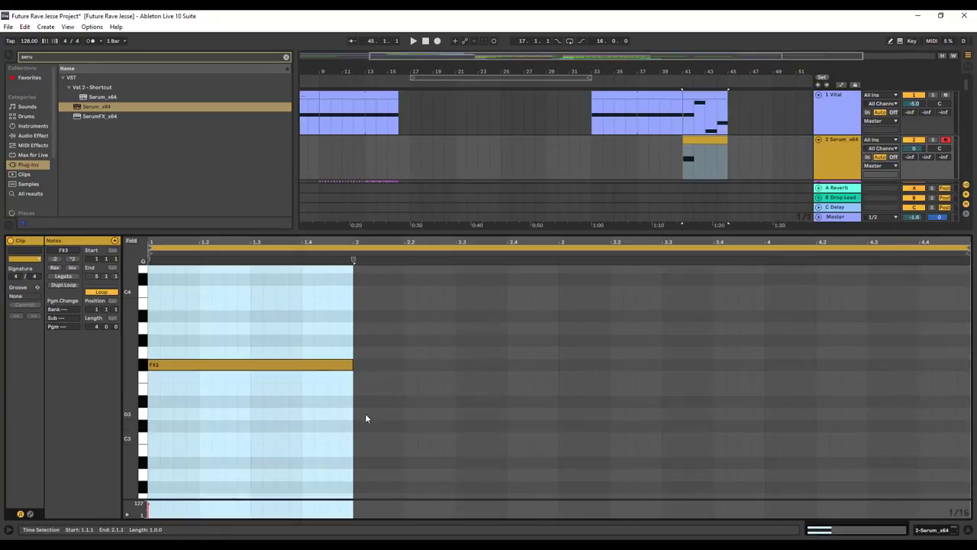
pyautogui.hotkey('ctrl', 'v')
pyautogui.moveTo(260, 382); pyautogui.dragTo(674, 440)
pyautogui.press('space')
pyautogui.doubleClick(153, 401)
pyautogui.moveTo(156, 400); pyautogui.dragTo(886, 519)
pyautogui.press('Delete')
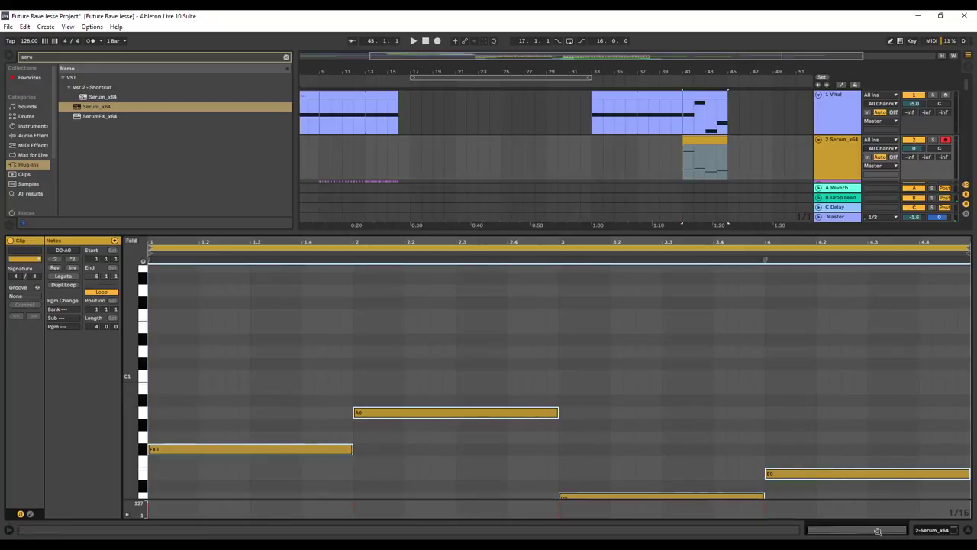
pyautogui.hotkey('ctrl', 'd')
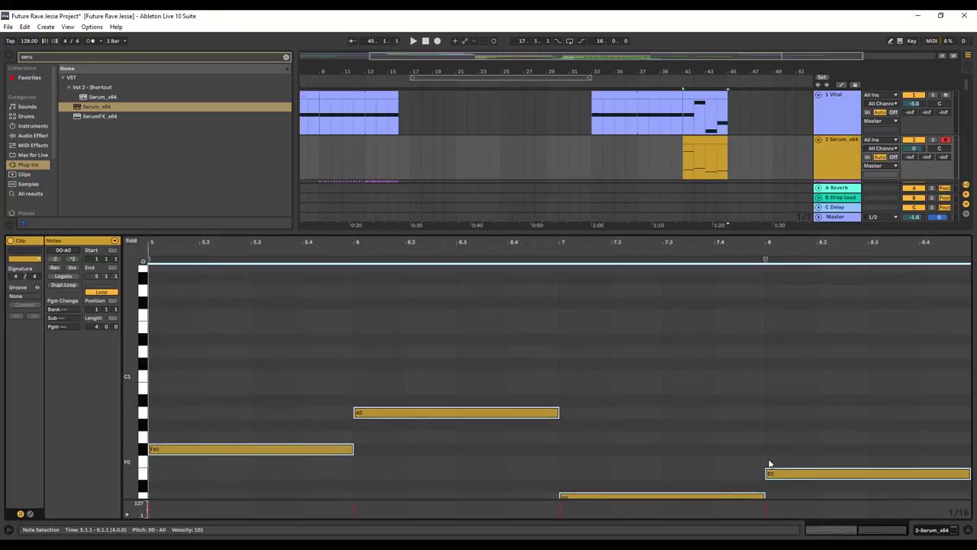
# Step: Move the duplicated notes onto the Serum clip's first four bars as F1, G#1, C#1 and D#1, and listen to them
pyautogui.scroll(-4, 723, 450)
pyautogui.scroll(1, 715, 458)
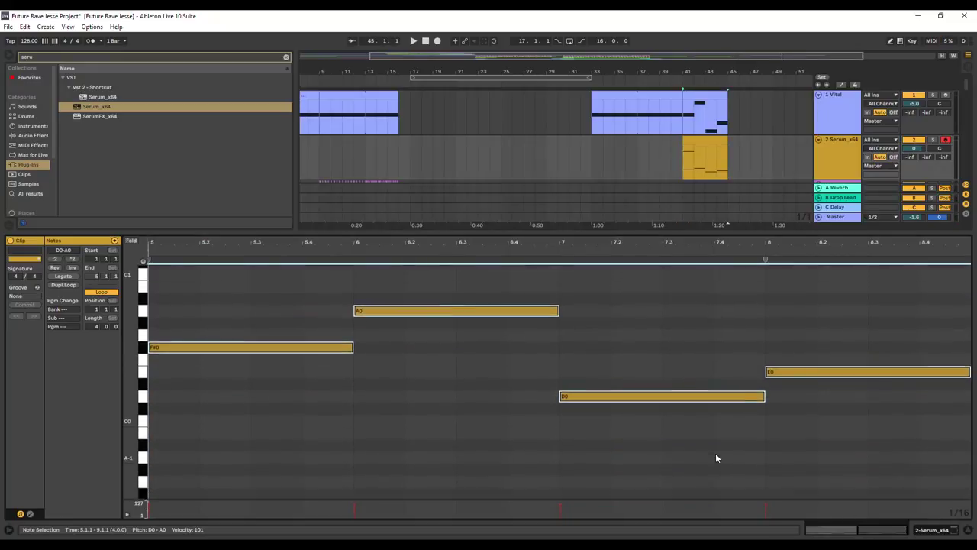
pyautogui.moveTo(831, 528); pyautogui.dragTo(810, 471)
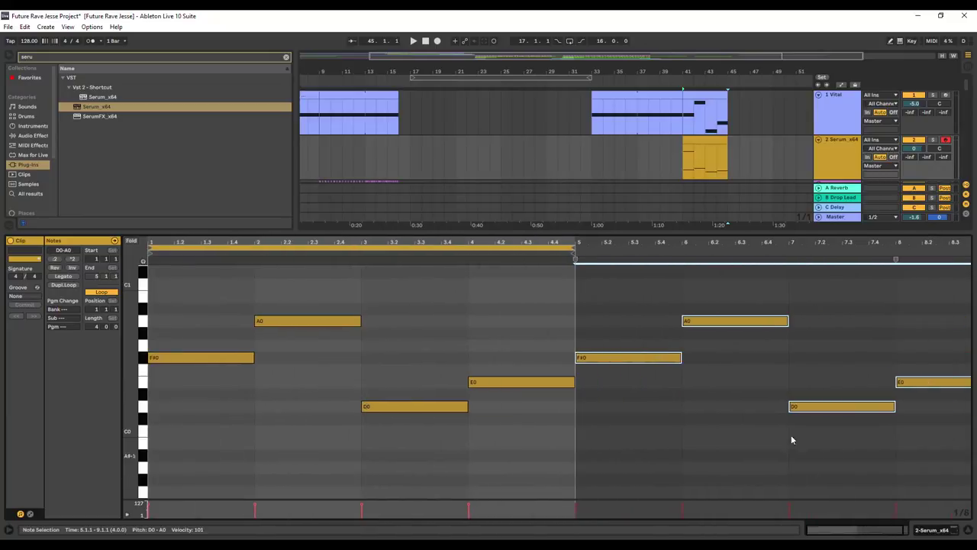
pyautogui.moveTo(642, 362); pyautogui.dragTo(617, 295)
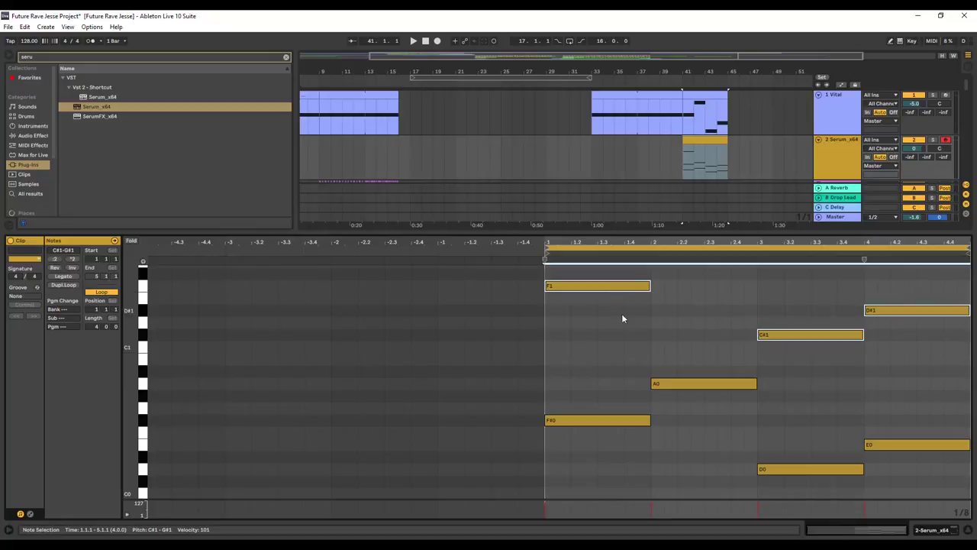
pyautogui.scroll(1, 626, 319)
pyautogui.press('space')
pyautogui.scroll(2, 640, 321)
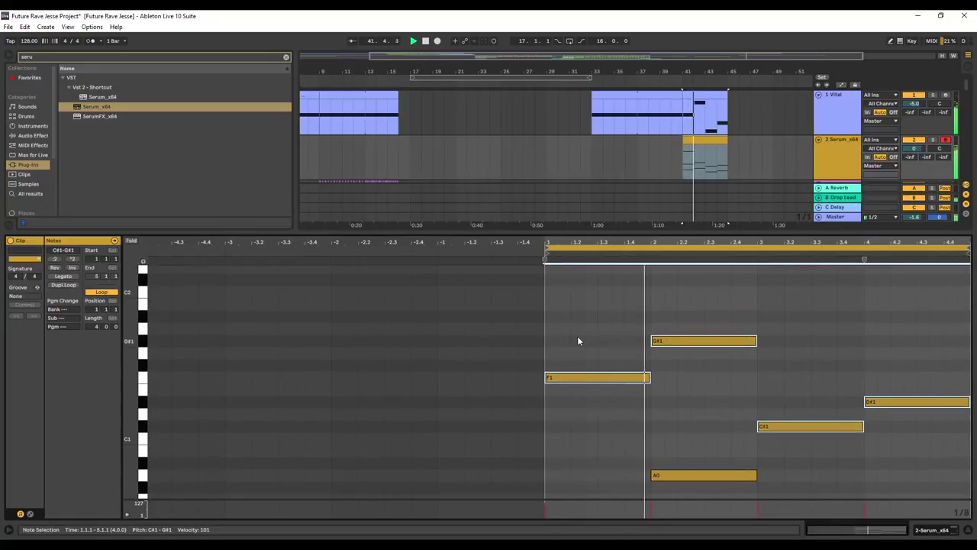
pyautogui.scroll(-3, 696, 344)
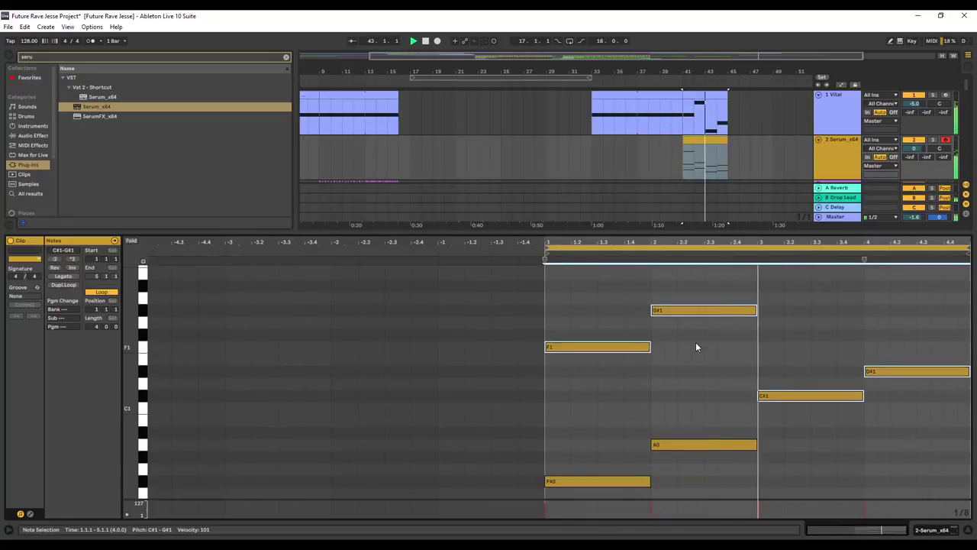
pyautogui.scroll(-3, 702, 334)
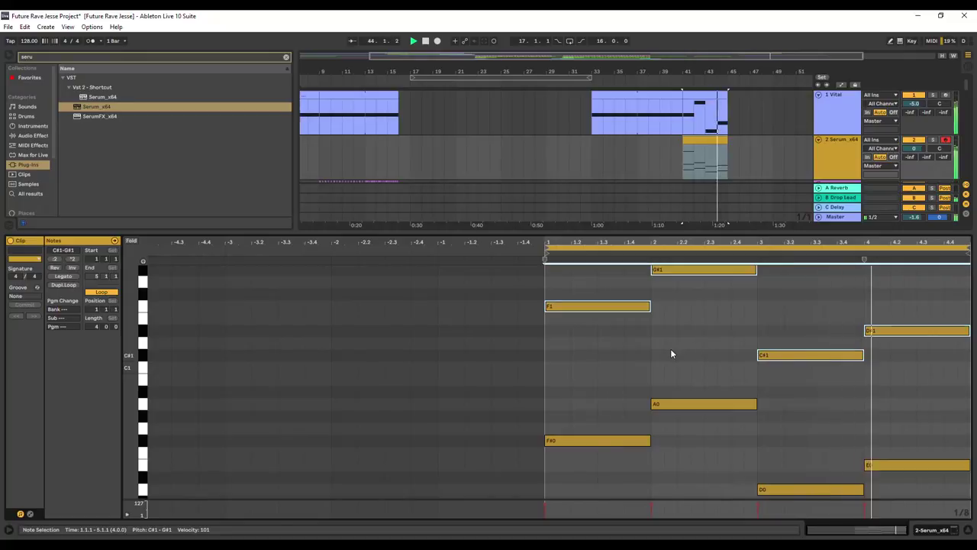
pyautogui.scroll(2, 725, 339)
pyautogui.scroll(2, 691, 321)
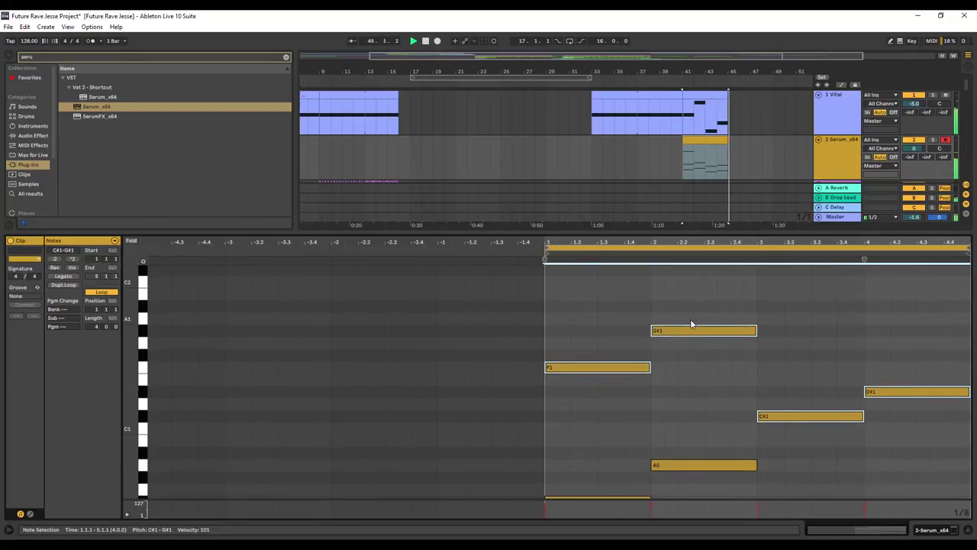
# Step: Raise the moved notes by two octaves to F3, G#3, C#3 and D#3
pyautogui.hotkey('shift', 'Up')
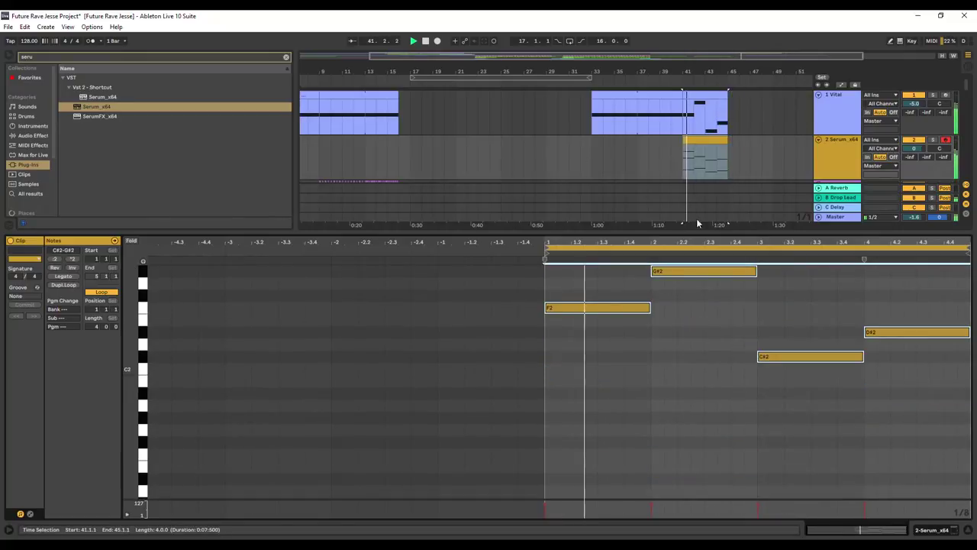
pyautogui.scroll(3, 719, 319)
pyautogui.scroll(2, 719, 317)
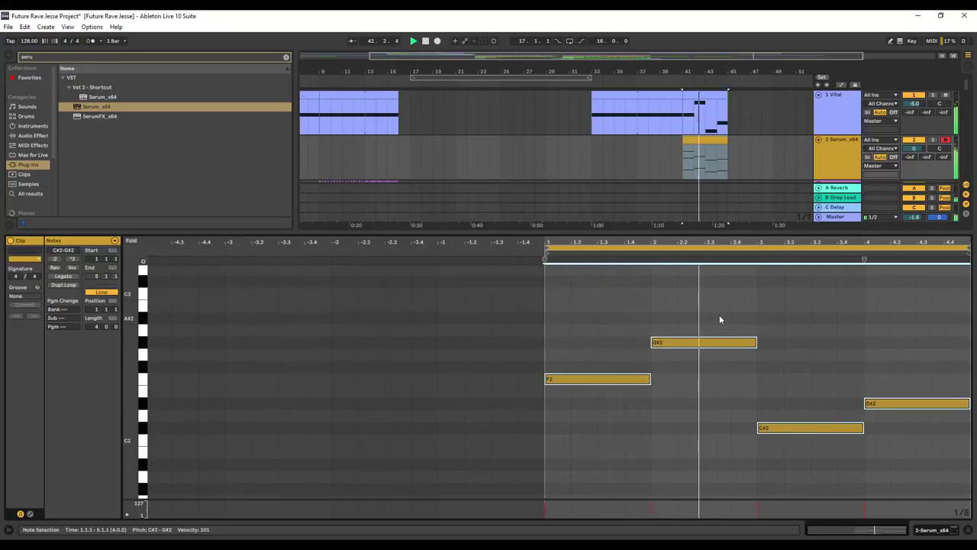
pyautogui.hotkey('shift', 'Up')
pyautogui.scroll(3, 719, 319)
# Step: Delete the upper notes from the Serum clip and raise the remaining F#0, A0, D0 and E0 notes by two octaves
pyautogui.moveTo(613, 309); pyautogui.dragTo(906, 401)
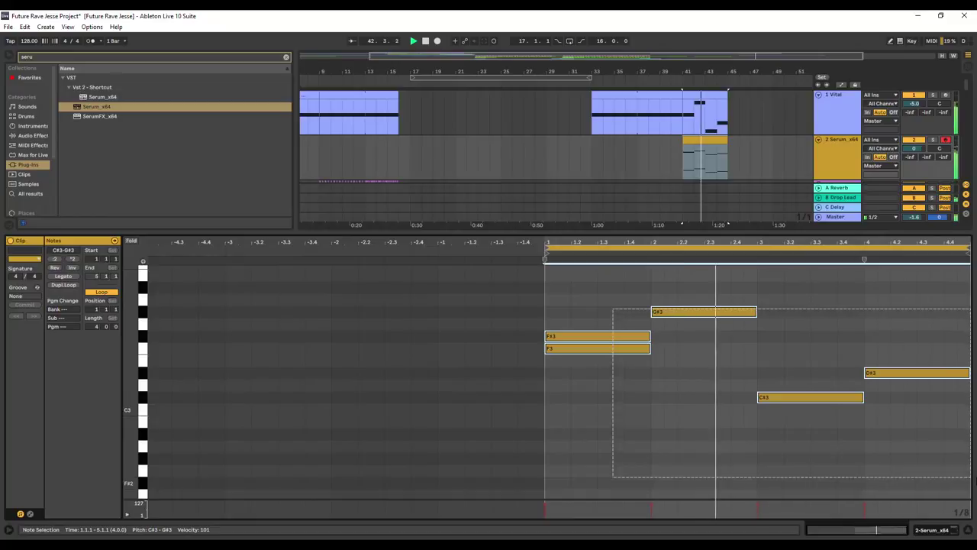
pyautogui.scroll(-10, 753, 392)
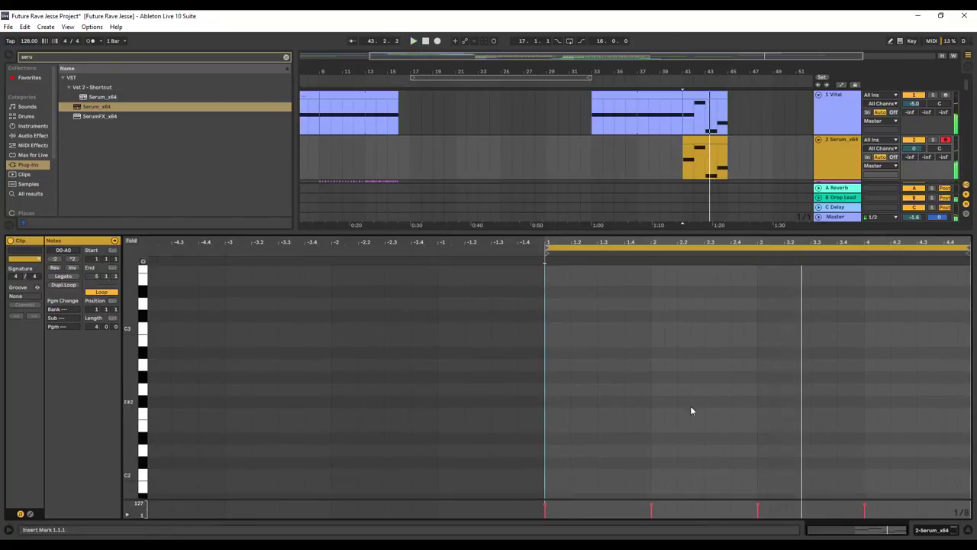
pyautogui.scroll(-15, 724, 467)
pyautogui.moveTo(608, 315); pyautogui.dragTo(907, 484)
pyautogui.press('space')
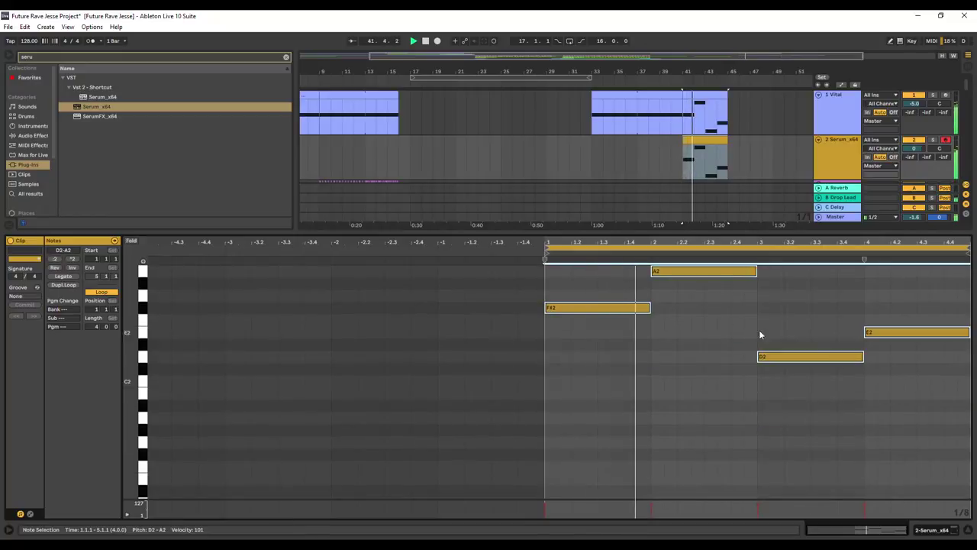
# Step: Enlarge the note editor and add one-bar G#2 and C#3 notes above F#2 in the clip's first bar
pyautogui.moveTo(711, 232); pyautogui.dragTo(717, 126)
pyautogui.scroll(2, 771, 336)
pyautogui.scroll(1, 771, 338)
pyautogui.moveTo(826, 530)
pyautogui.mouseDown()
pyautogui.moveTo(825, 541)
pyautogui.moveTo(830, 534)
pyautogui.mouseUp()
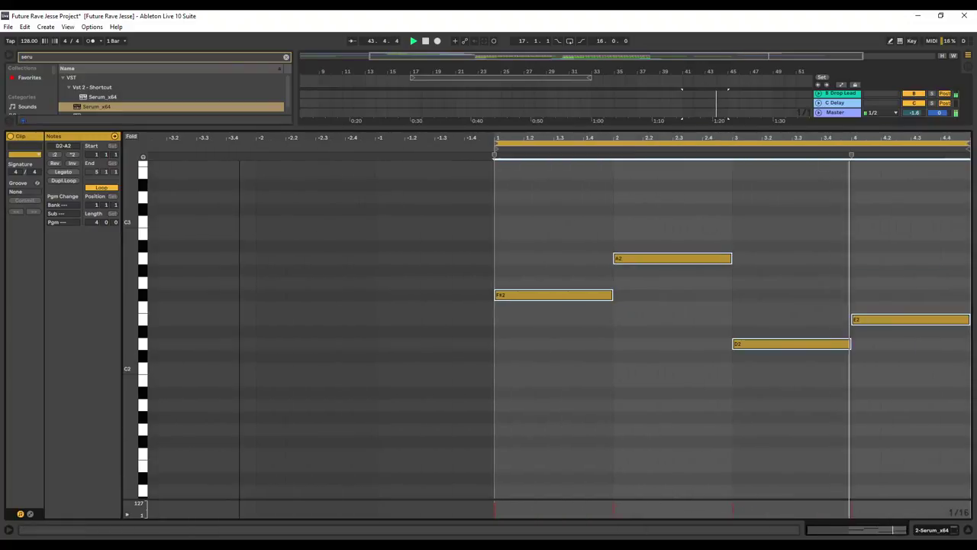
pyautogui.scroll(3, 675, 260)
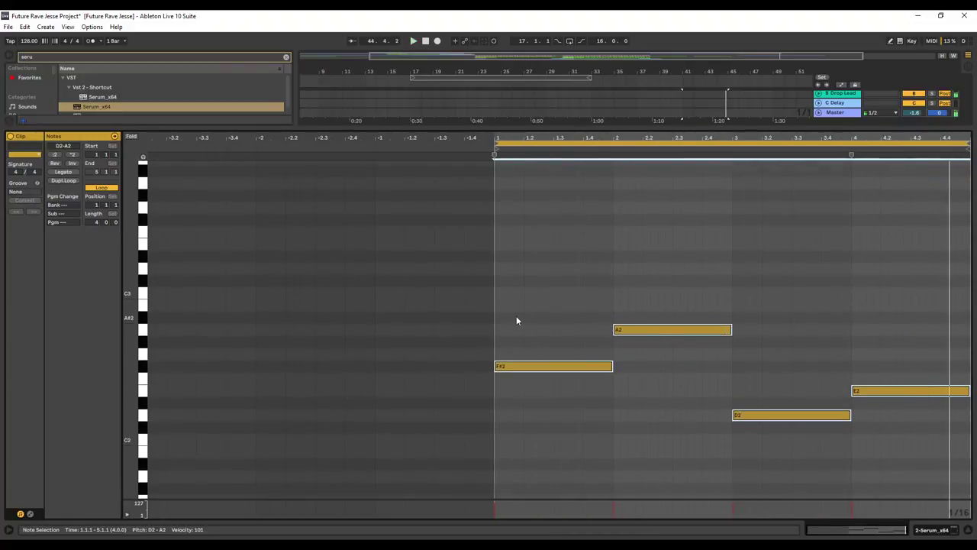
pyautogui.doubleClick(492, 318)
pyautogui.moveTo(495, 318); pyautogui.dragTo(611, 329)
pyautogui.doubleClick(498, 294)
pyautogui.moveTo(501, 293); pyautogui.dragTo(598, 288)
pyautogui.moveTo(565, 329); pyautogui.dragTo(566, 342)
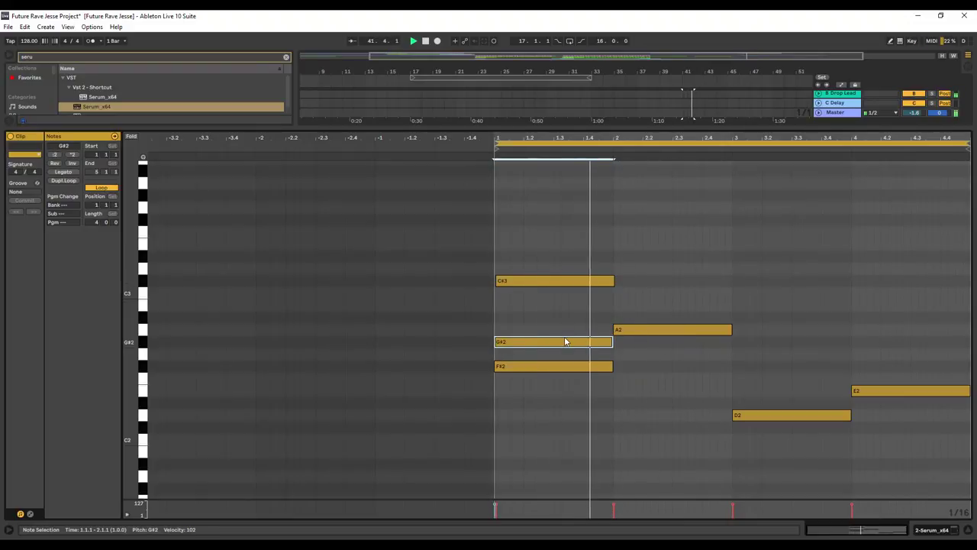
# Step: Add one-bar C#3 and E3 notes above A2 in the clip's second bar and listen to the chords
pyautogui.click(616, 305)
pyautogui.doubleClick(615, 305)
pyautogui.moveTo(622, 305); pyautogui.dragTo(693, 284)
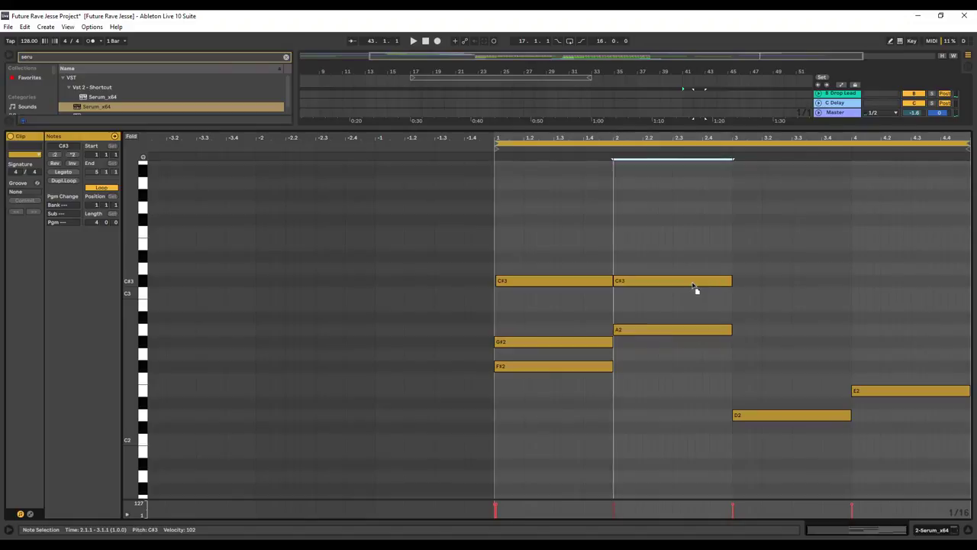
pyautogui.press('space')
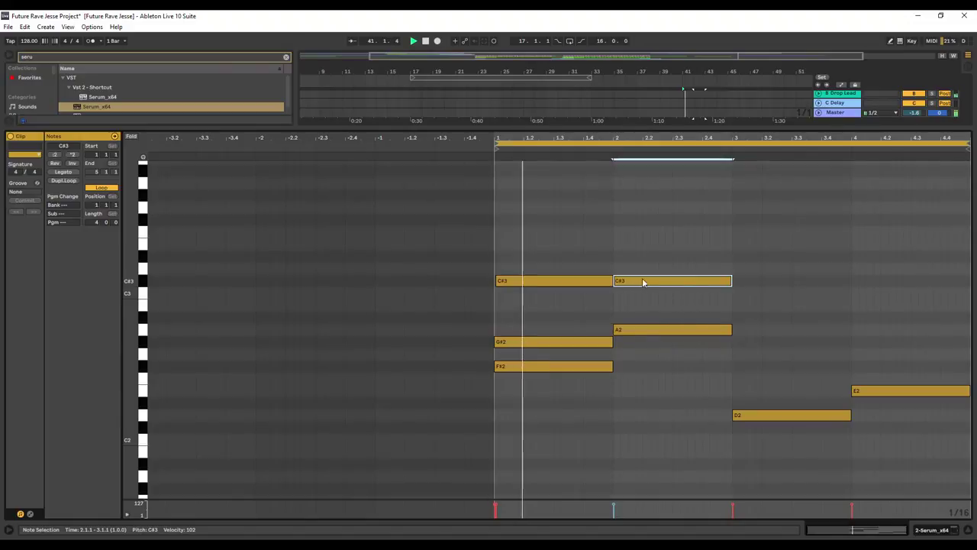
pyautogui.doubleClick(617, 244)
pyautogui.moveTo(644, 244); pyautogui.dragTo(733, 254)
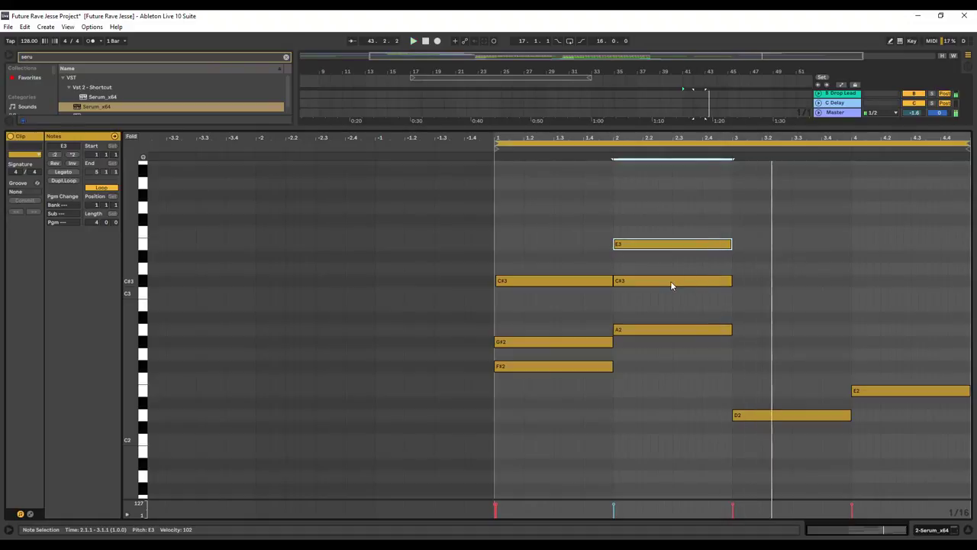
# Step: Try the second chord's middle note at C3 and D3 during playback, and return it to C#3
pyautogui.moveTo(671, 282); pyautogui.dragTo(673, 294)
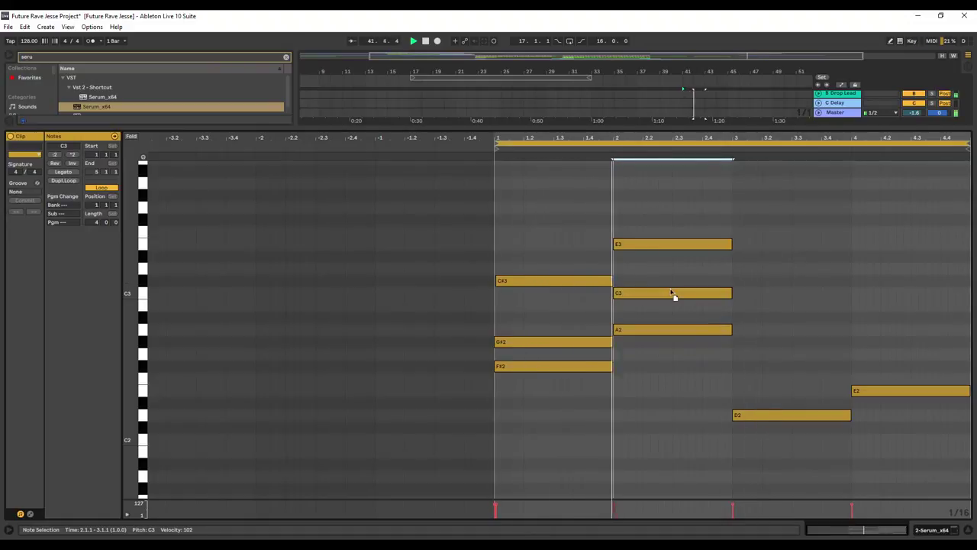
pyautogui.moveTo(673, 295); pyautogui.dragTo(674, 272)
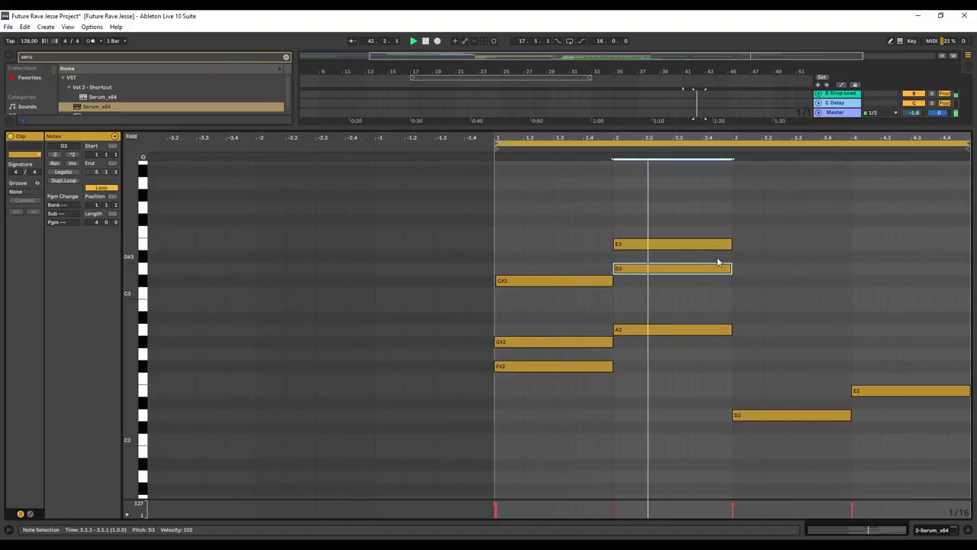
pyautogui.moveTo(703, 270); pyautogui.dragTo(701, 284)
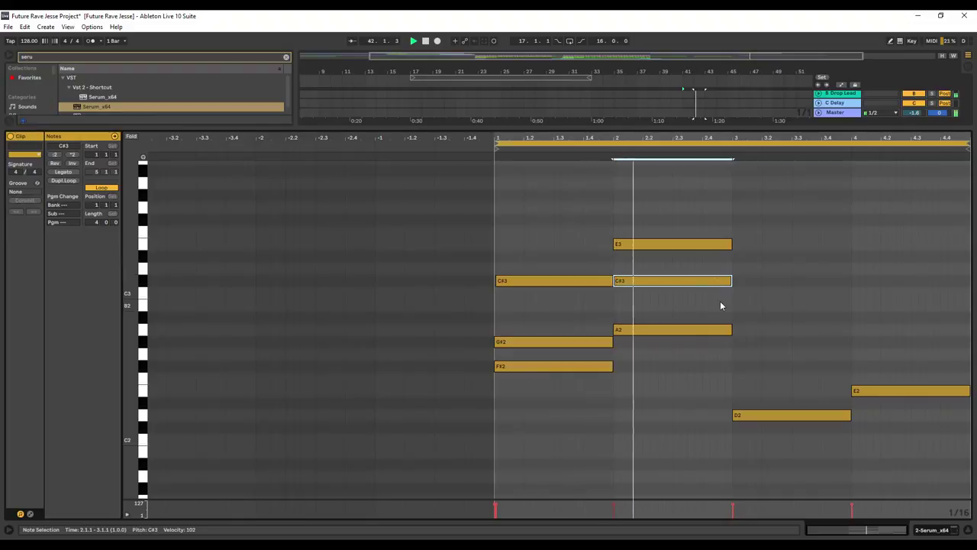
# Step: Add one-bar F#2 and A2 notes above D2 in the clip's third bar and listen to the progression
pyautogui.click(730, 330)
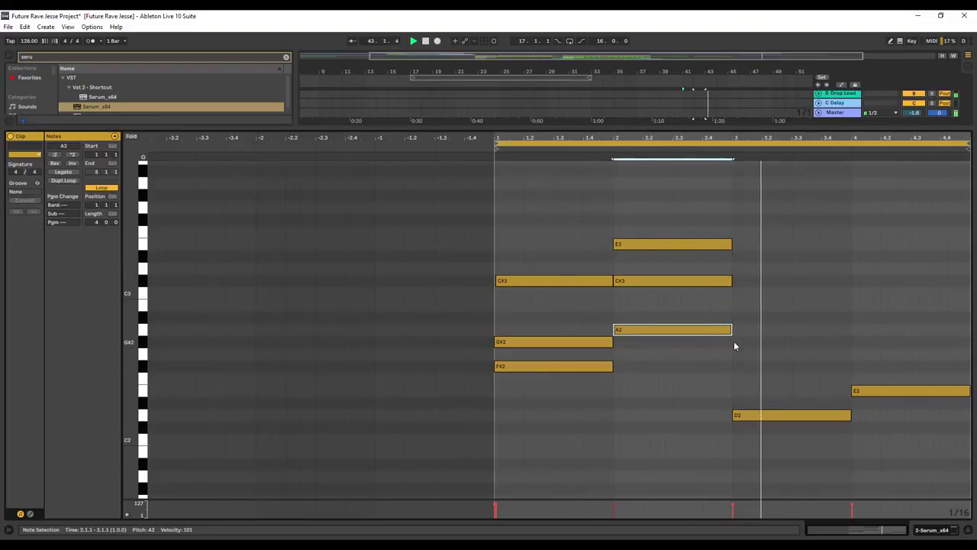
pyautogui.doubleClick(734, 366)
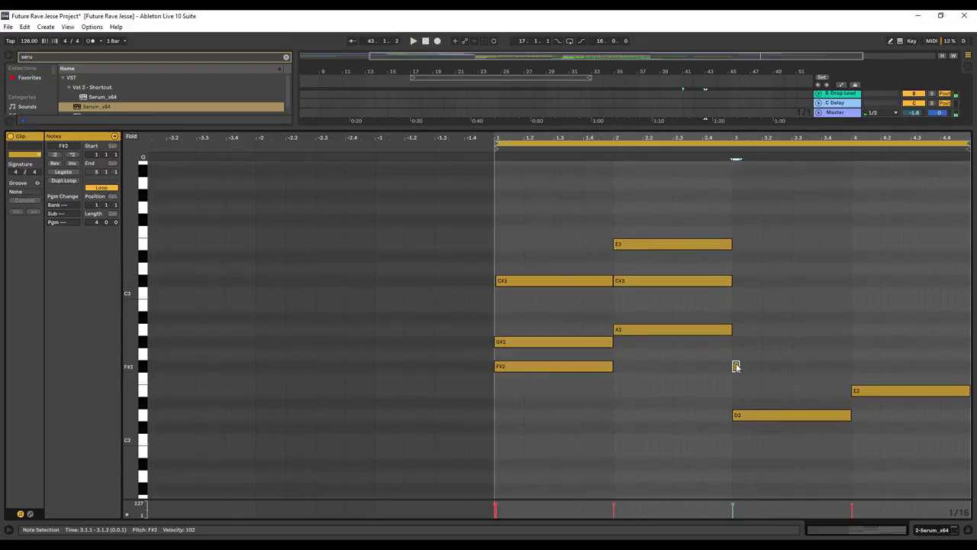
pyautogui.moveTo(737, 370); pyautogui.dragTo(856, 386)
pyautogui.click(843, 369)
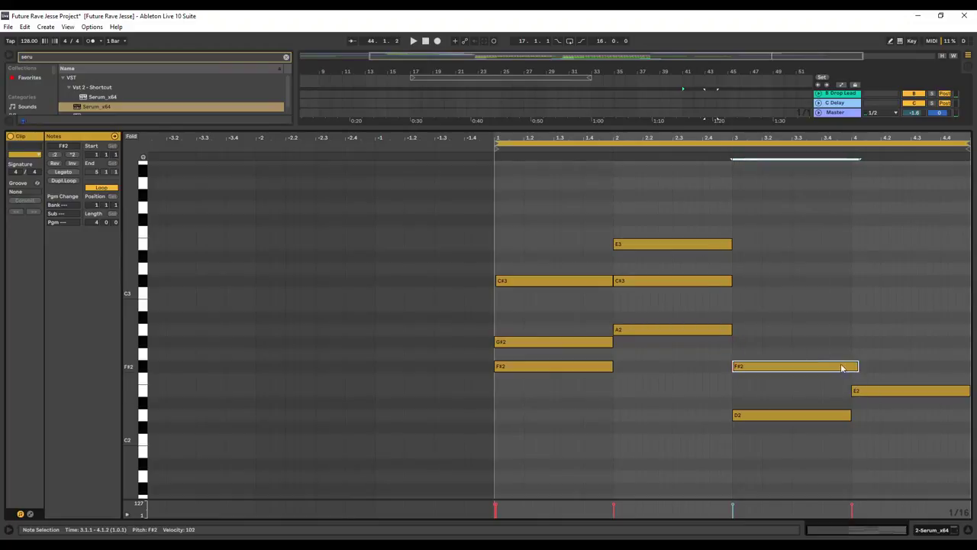
pyautogui.moveTo(858, 366); pyautogui.dragTo(843, 366)
pyautogui.doubleClick(735, 329)
pyautogui.moveTo(736, 329); pyautogui.dragTo(851, 366)
pyautogui.press('space')
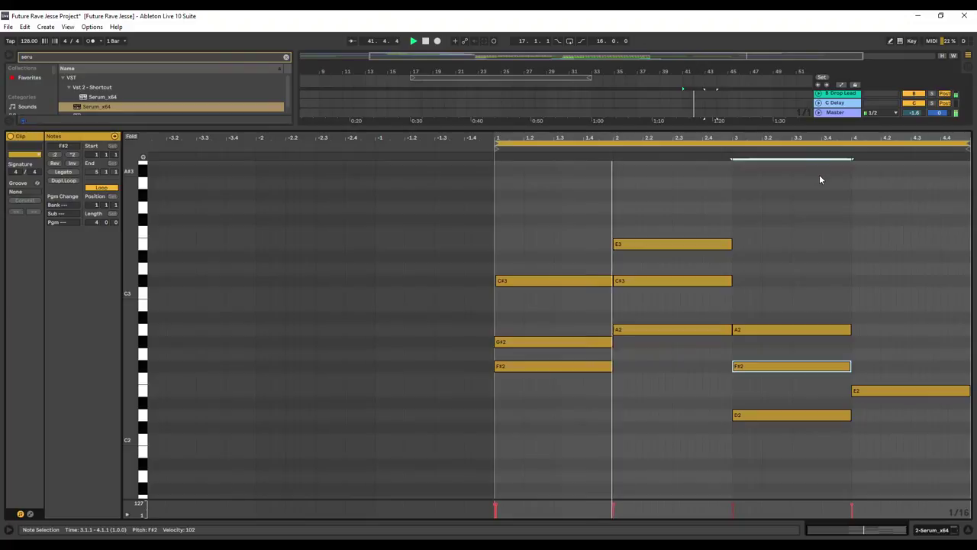
pyautogui.press('space')
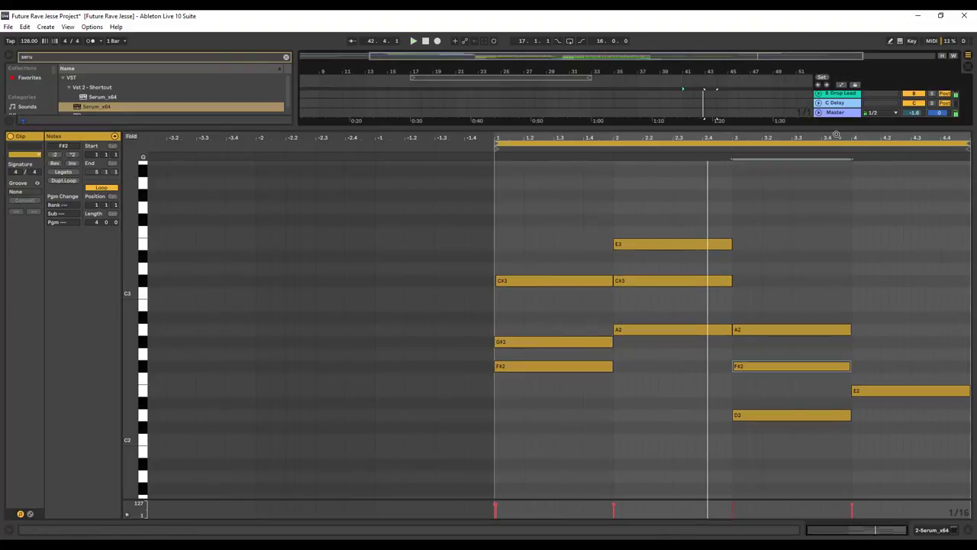
# Step: Lower the third chord's F#2 note to E2 and play the progression
pyautogui.click(775, 366)
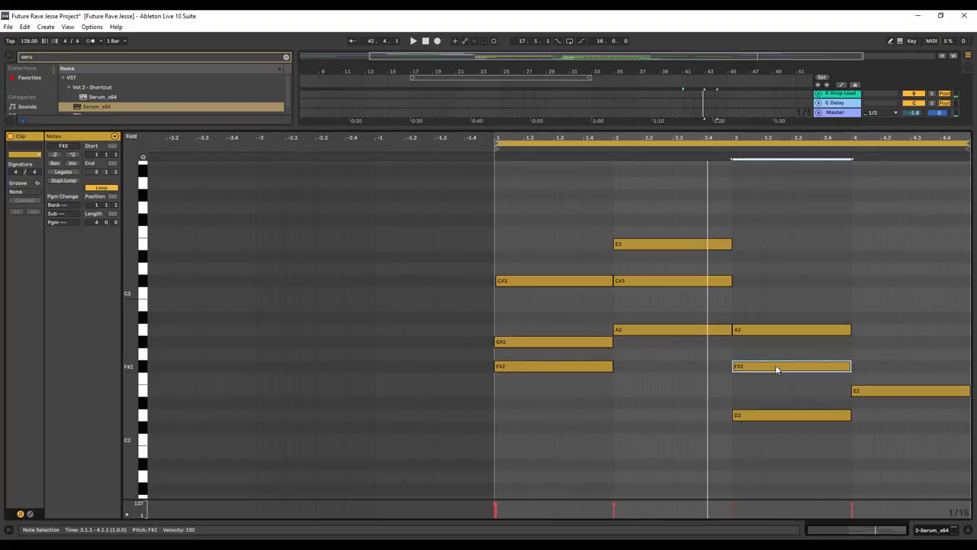
pyautogui.moveTo(768, 373); pyautogui.dragTo(770, 392)
pyautogui.press('space')
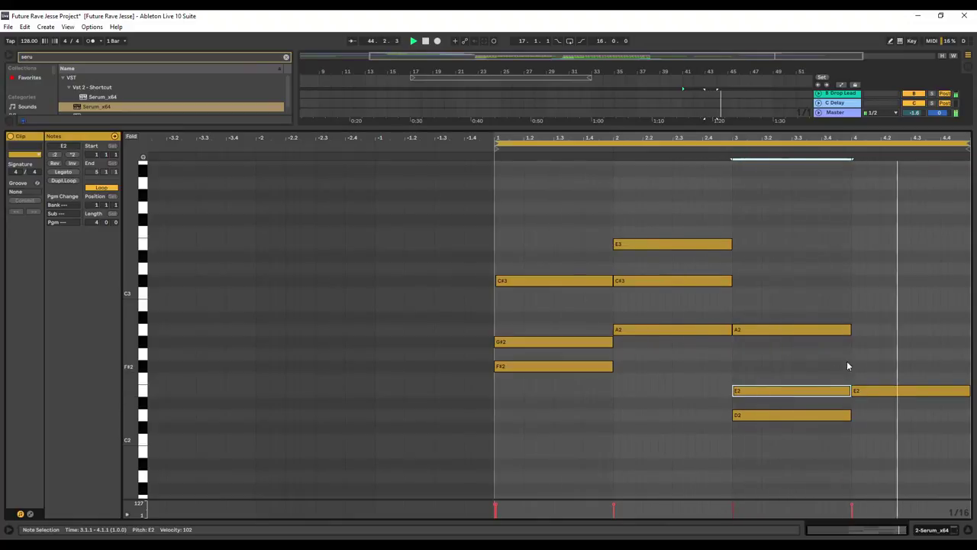
# Step: Reduce the note editor's height and add one-bar G#2 and B2 notes above E2 in the clip's fourth bar
pyautogui.moveTo(851, 129); pyautogui.dragTo(851, 192)
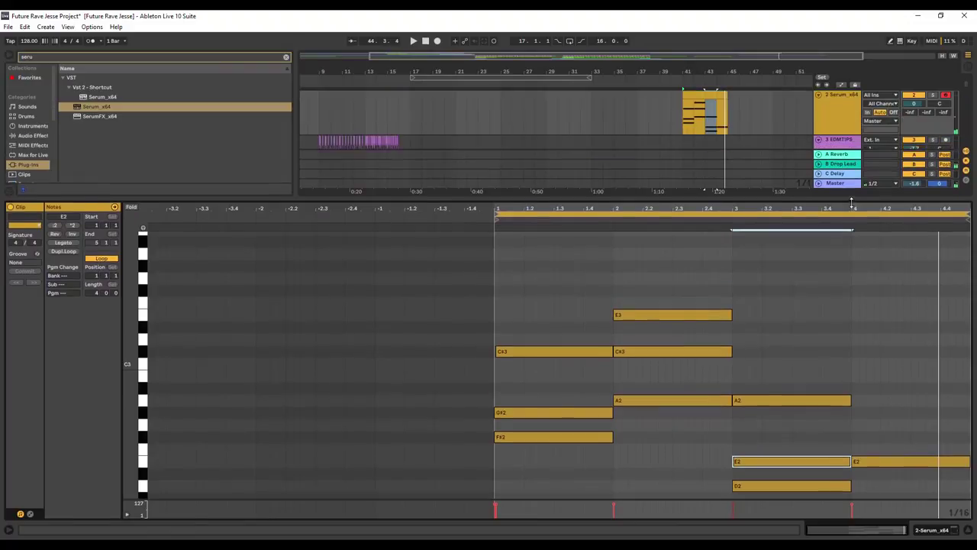
pyautogui.click(852, 416)
pyautogui.moveTo(853, 412); pyautogui.dragTo(974, 411)
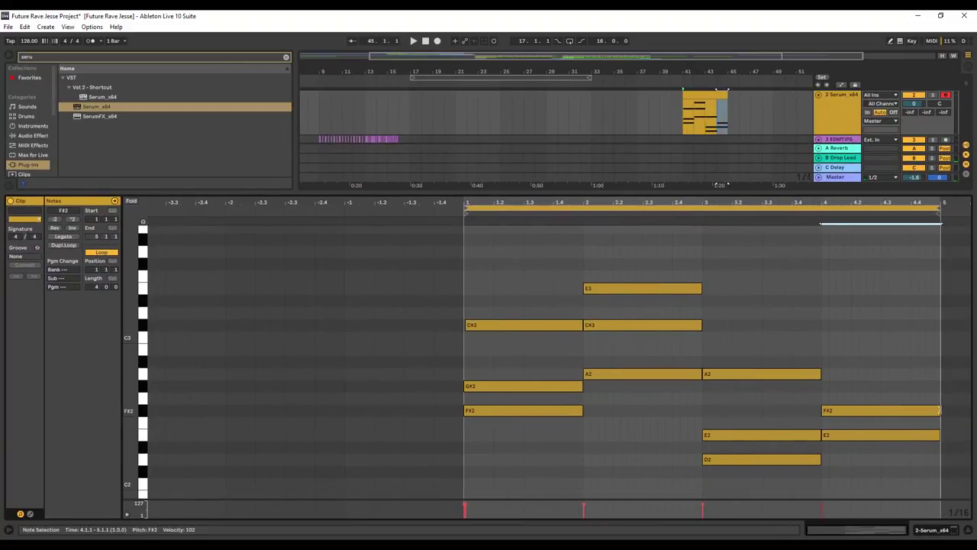
pyautogui.click(824, 375)
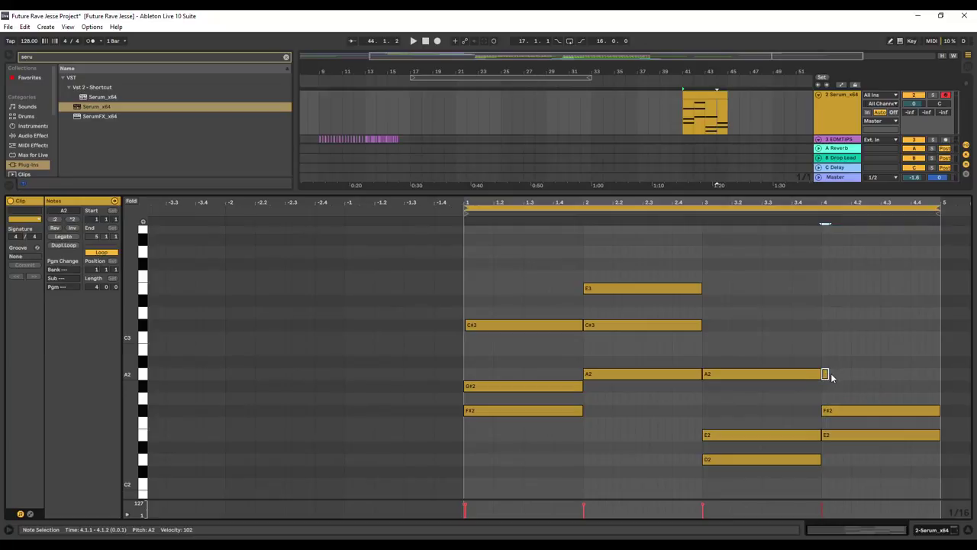
pyautogui.moveTo(825, 373); pyautogui.dragTo(924, 375)
pyautogui.moveTo(876, 413); pyautogui.dragTo(897, 360)
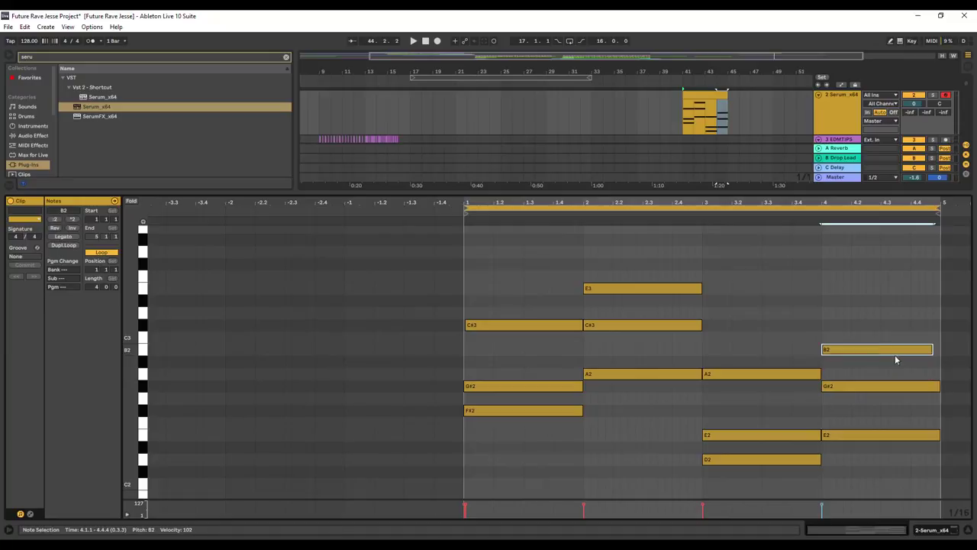
pyautogui.press('space')
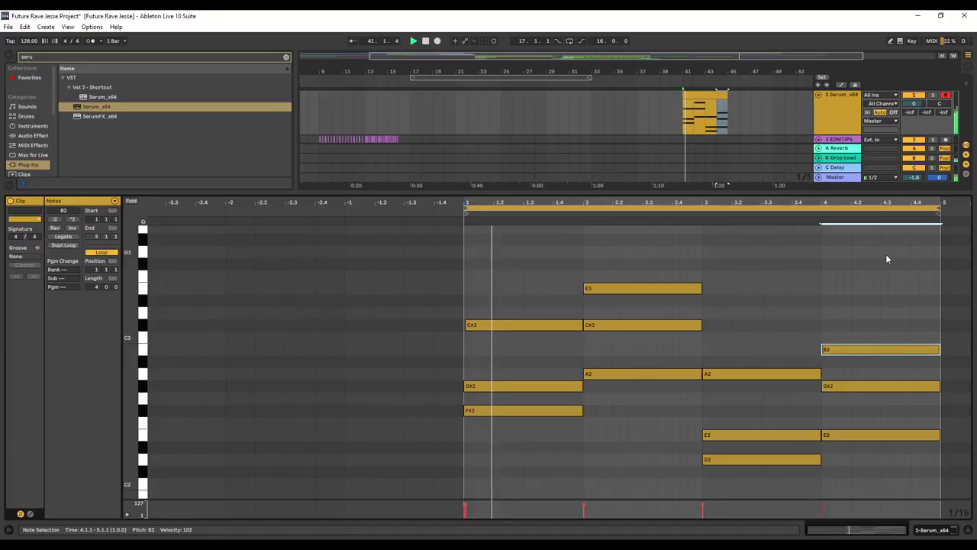
# Step: Lower the second chord's E3 note by one octave to E2 while the progression plays
pyautogui.click(654, 288)
pyautogui.hotkey('shift', 'Down')
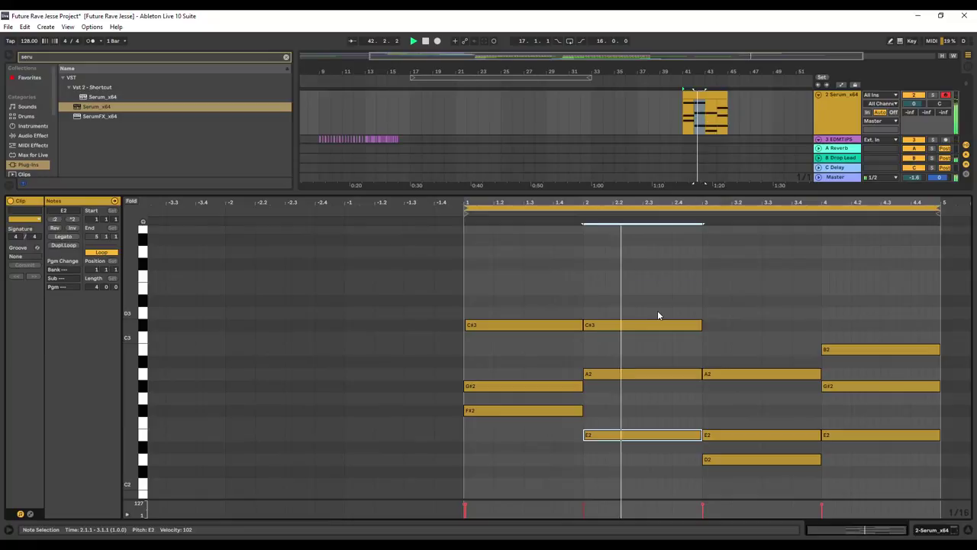
pyautogui.scroll(-1, 801, 348)
pyautogui.scroll(-1, 801, 348)
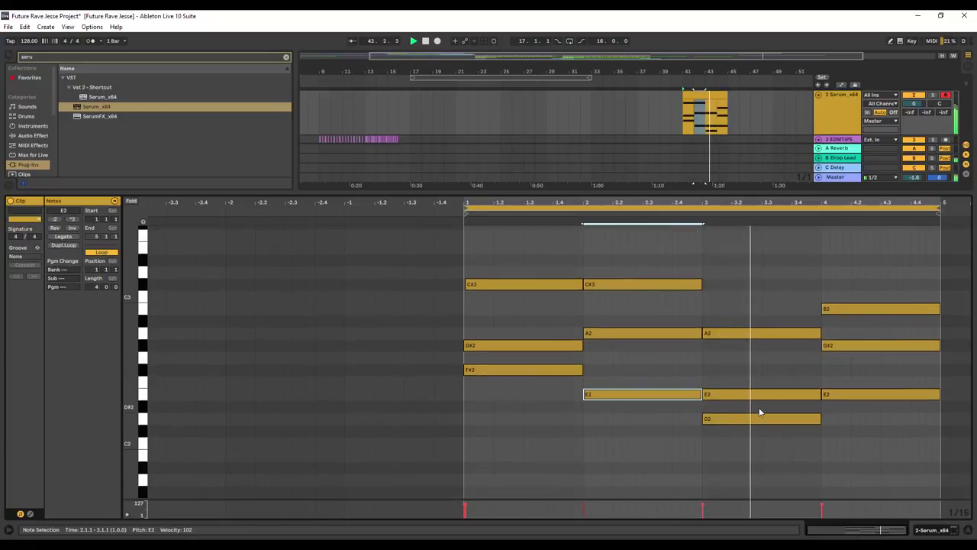
# Step: Listen to the chord progression and duplicate the Vital and Serum pad clips of bars 41 to 45 into bars 45 to 49
pyautogui.click(758, 418)
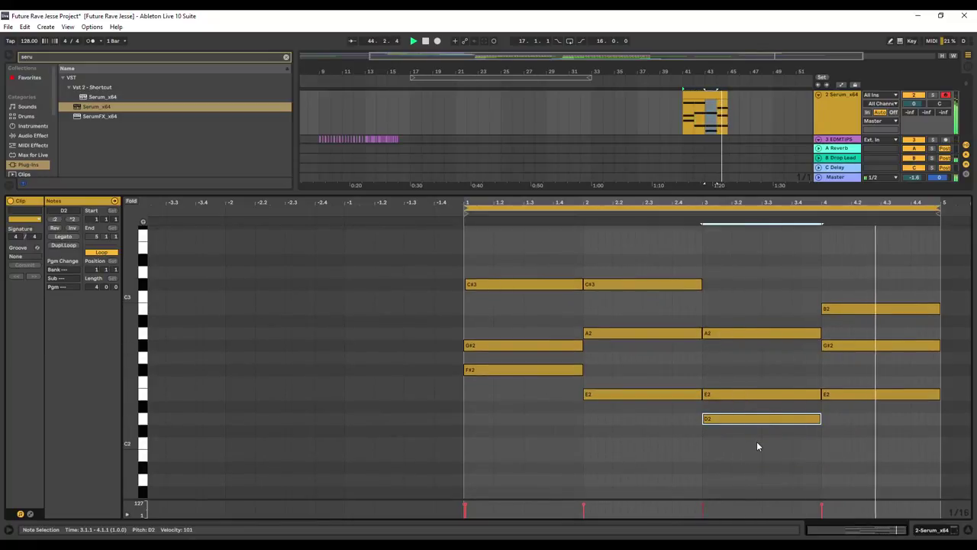
pyautogui.scroll(1, 734, 298)
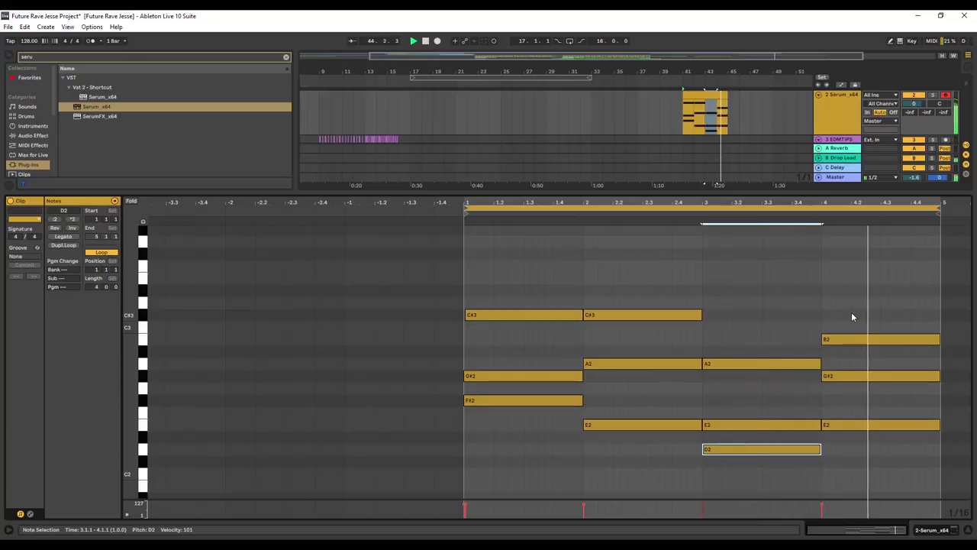
pyautogui.moveTo(790, 194); pyautogui.dragTo(777, 367)
pyautogui.press('space')
pyautogui.scroll(2, 738, 185)
pyautogui.moveTo(730, 115); pyautogui.dragTo(685, 178)
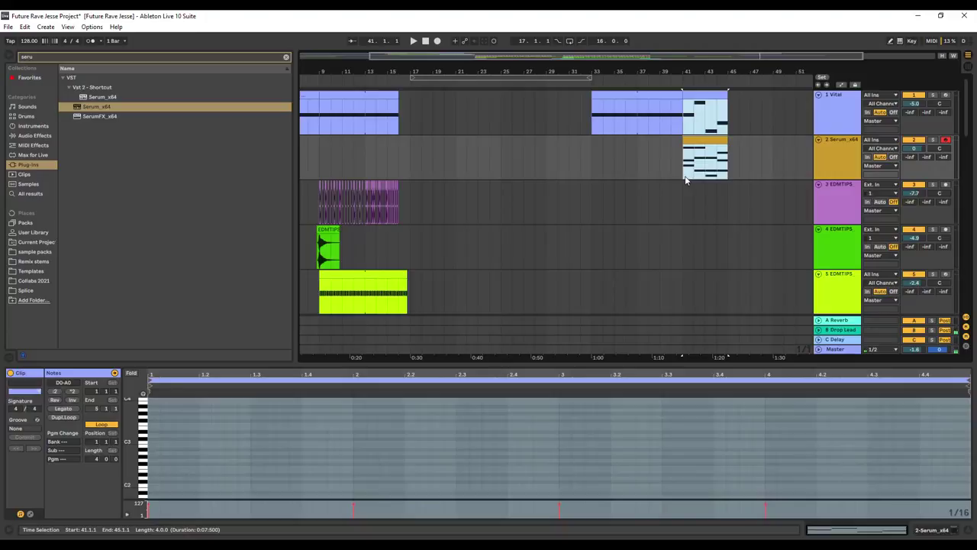
pyautogui.hotkey('ctrl', 'd')
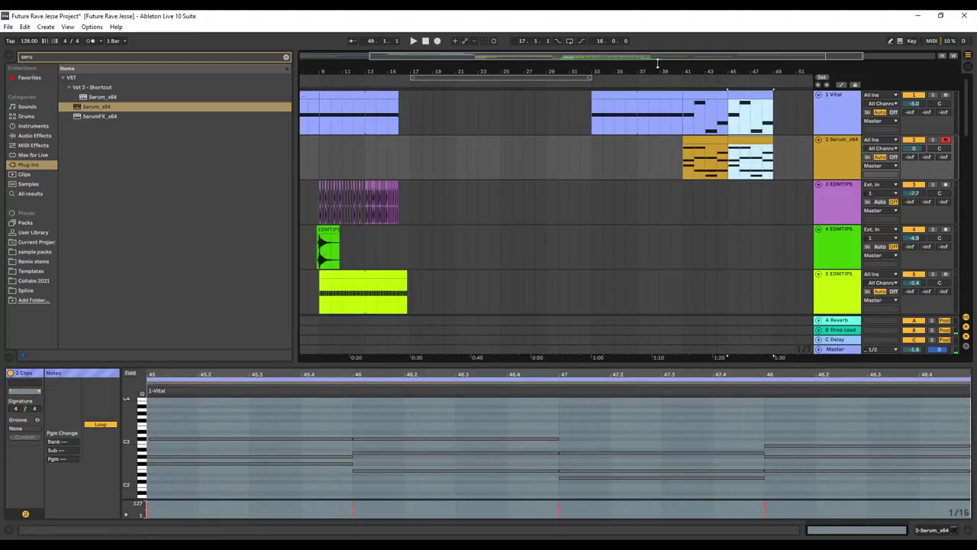
pyautogui.moveTo(668, 82); pyautogui.dragTo(643, 80)
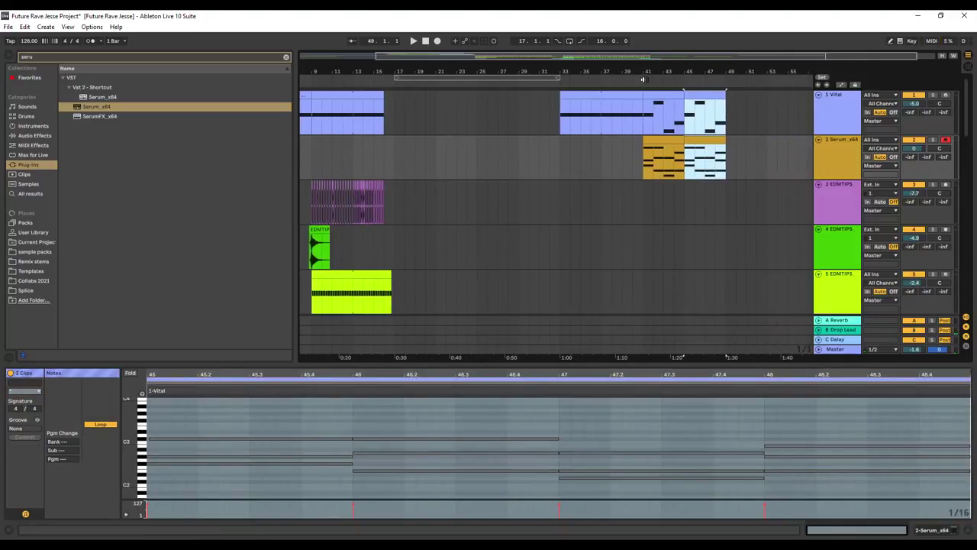
# Step: Play the breakdown from bar 41 and duplicate the Serum lead track 9
pyautogui.scroll(-3, 766, 222)
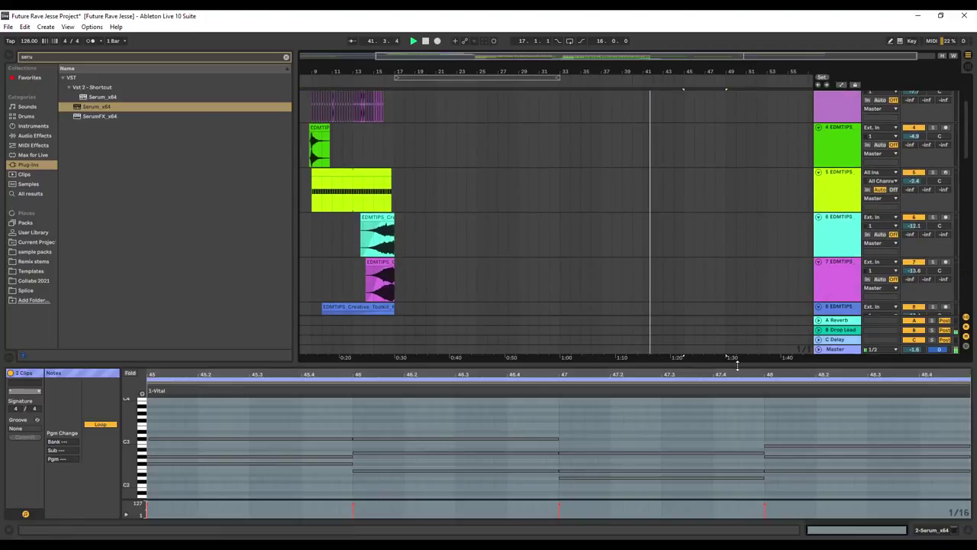
pyautogui.moveTo(743, 365); pyautogui.dragTo(737, 496)
pyautogui.scroll(1, 705, 409)
pyautogui.scroll(-2, 718, 399)
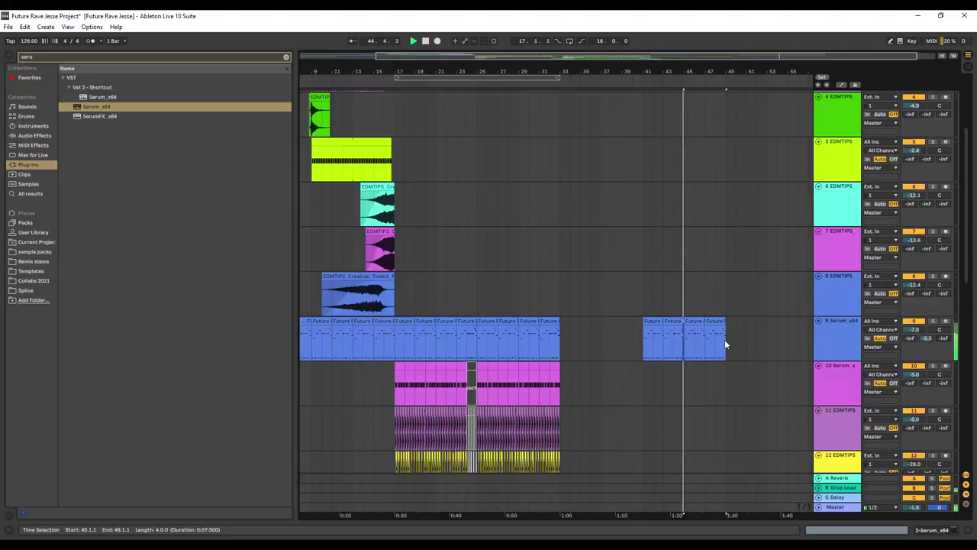
pyautogui.moveTo(725, 336); pyautogui.dragTo(644, 336)
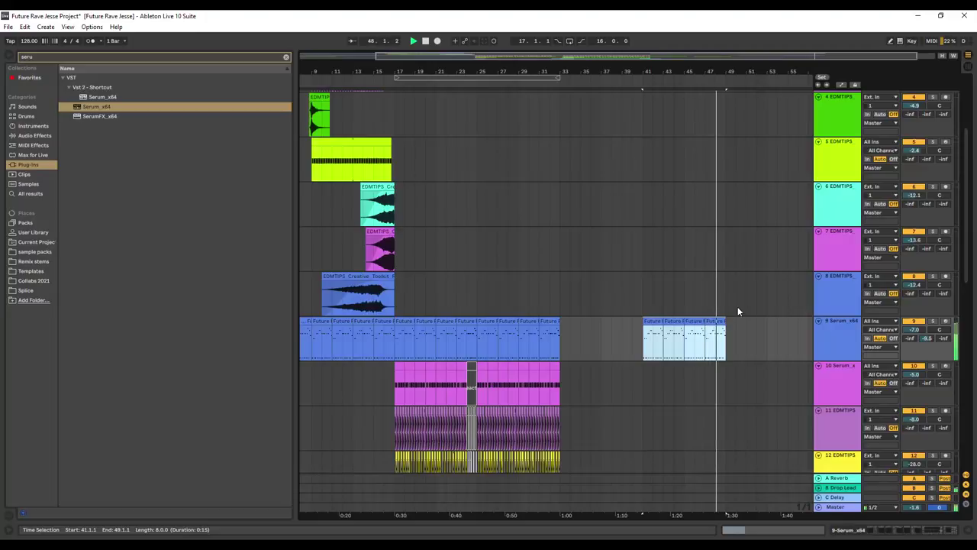
pyautogui.rightClick(840, 325)
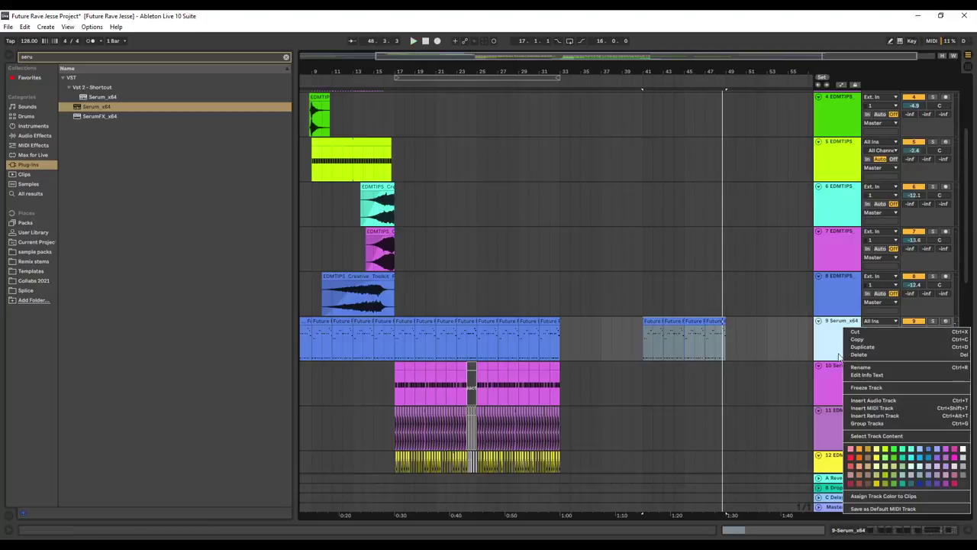
pyautogui.click(774, 341)
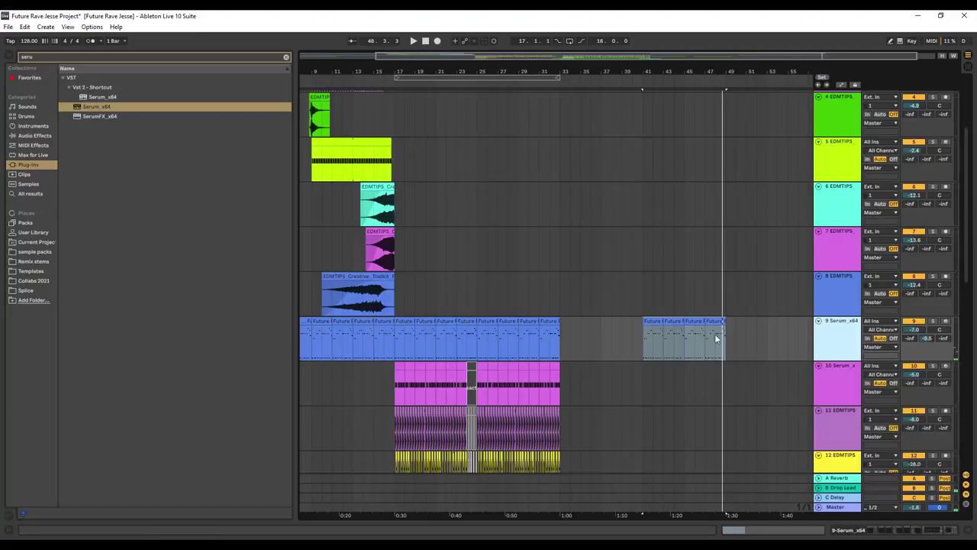
pyautogui.hotkey('ctrl', 'd')
# Step: Delete the duplicated lead track's clips in bars 1 to 33 and deactivate the original lead's clips at bars 41 to 49
pyautogui.moveTo(569, 380); pyautogui.dragTo(233, 374)
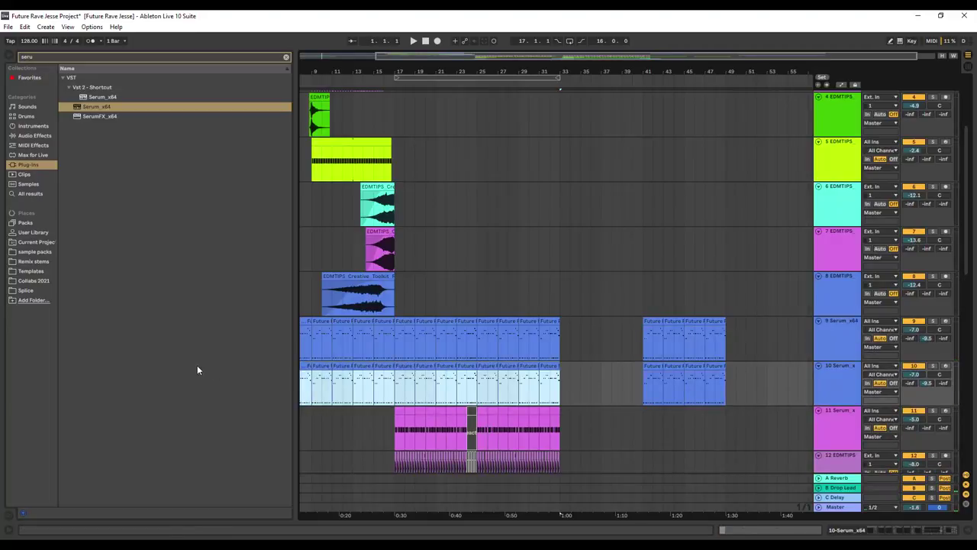
pyautogui.press('Delete')
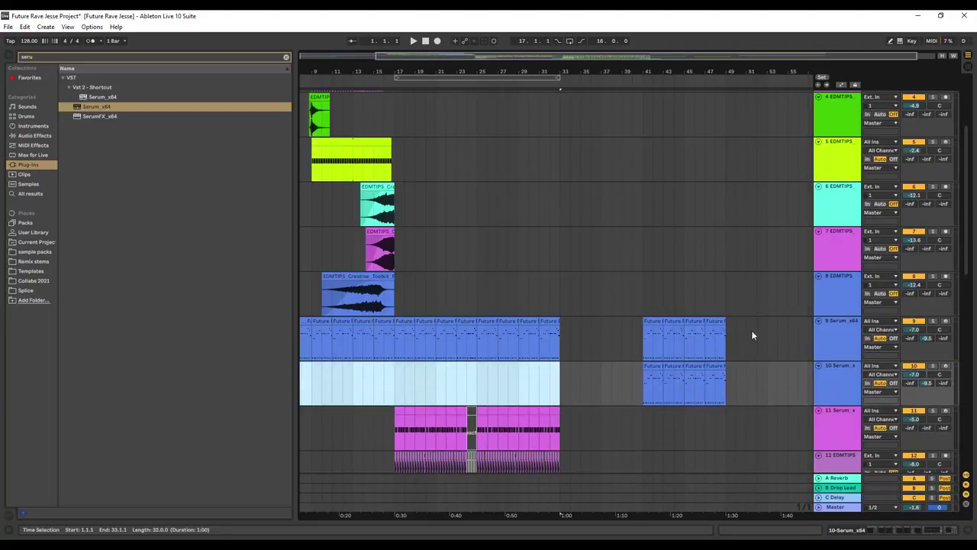
pyautogui.moveTo(751, 335); pyautogui.dragTo(634, 334)
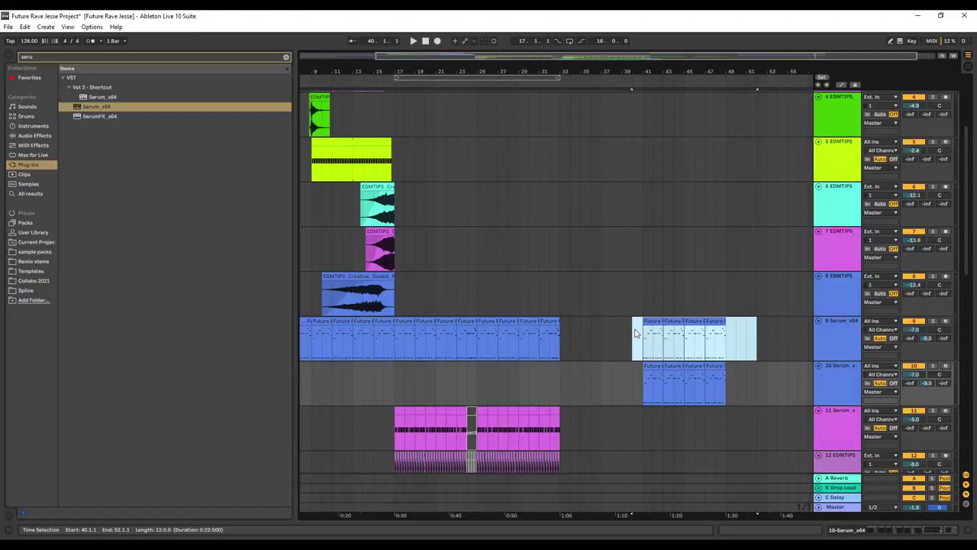
pyautogui.press('0')
pyautogui.click(696, 366)
# Step: Open Serum on the duplicated lead track, shorten Env 1's decay and set its release to 20 ms while playing from bar 41
pyautogui.doubleClick(841, 377)
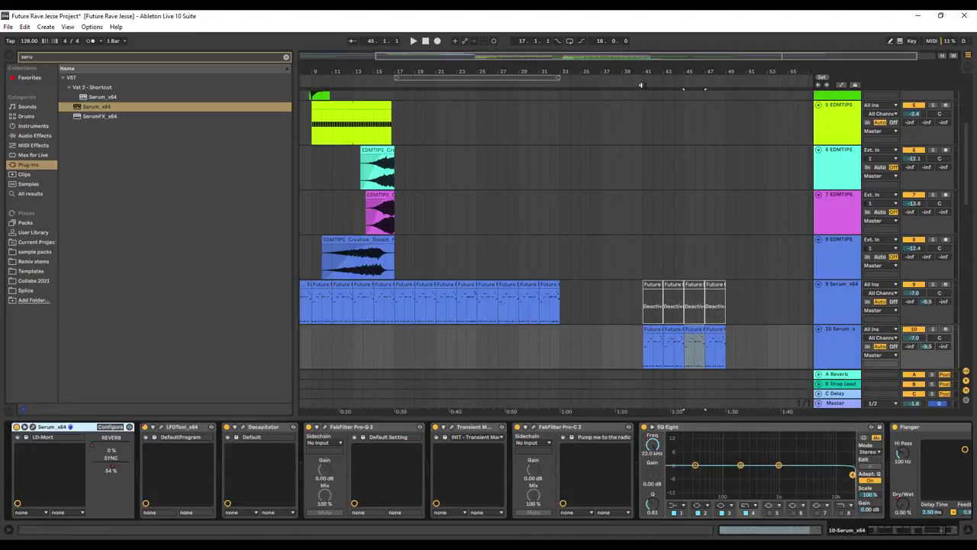
pyautogui.click(641, 84)
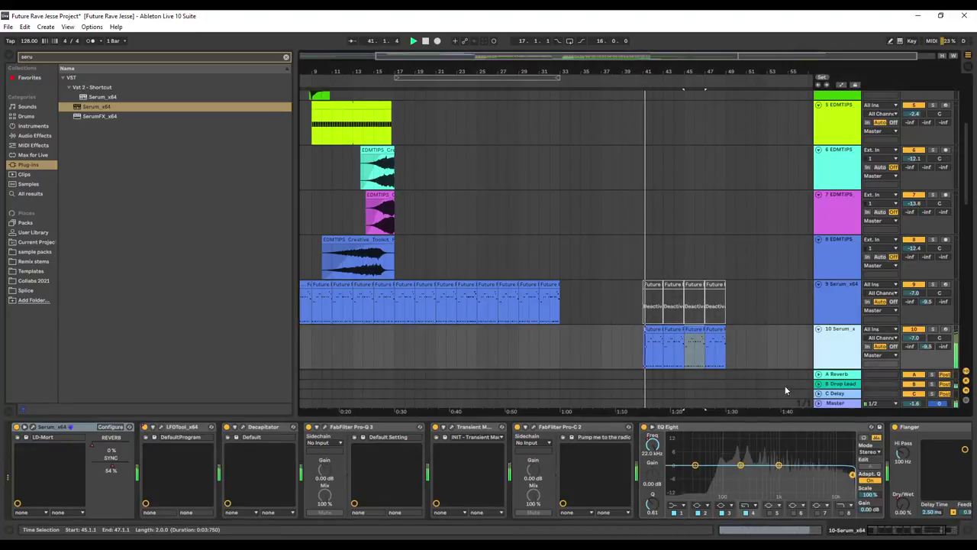
pyautogui.click(34, 429)
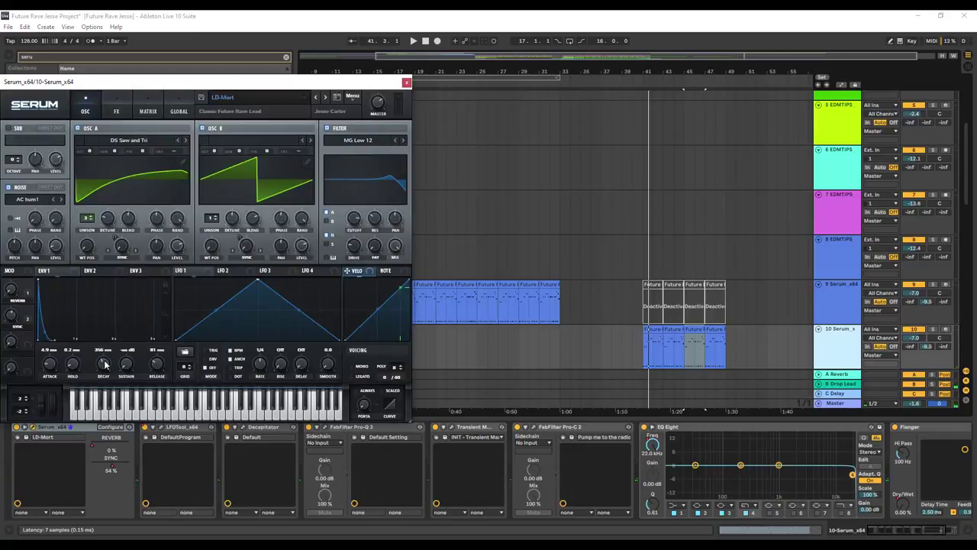
pyautogui.moveTo(100, 369); pyautogui.dragTo(93, 374)
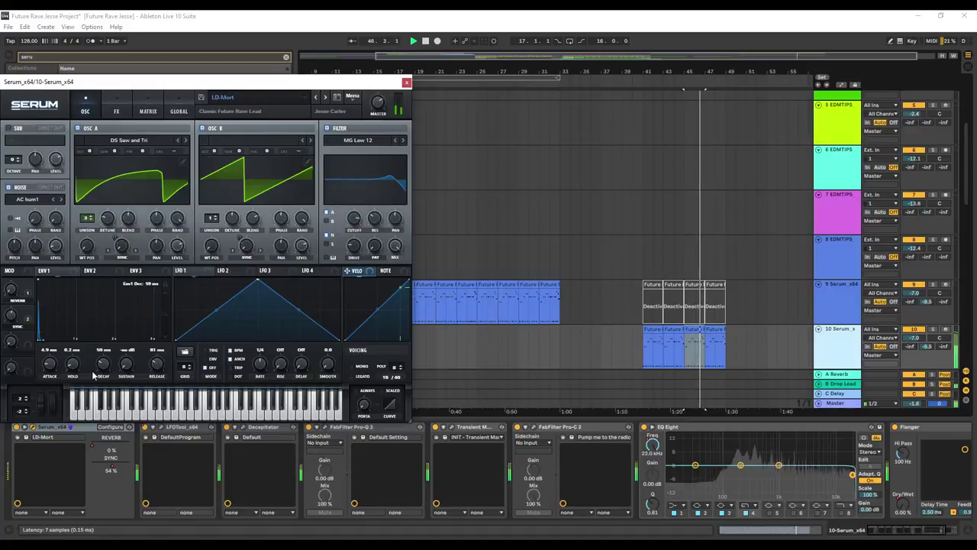
pyautogui.moveTo(94, 375); pyautogui.dragTo(168, 345)
pyautogui.press('space')
pyautogui.press('space')
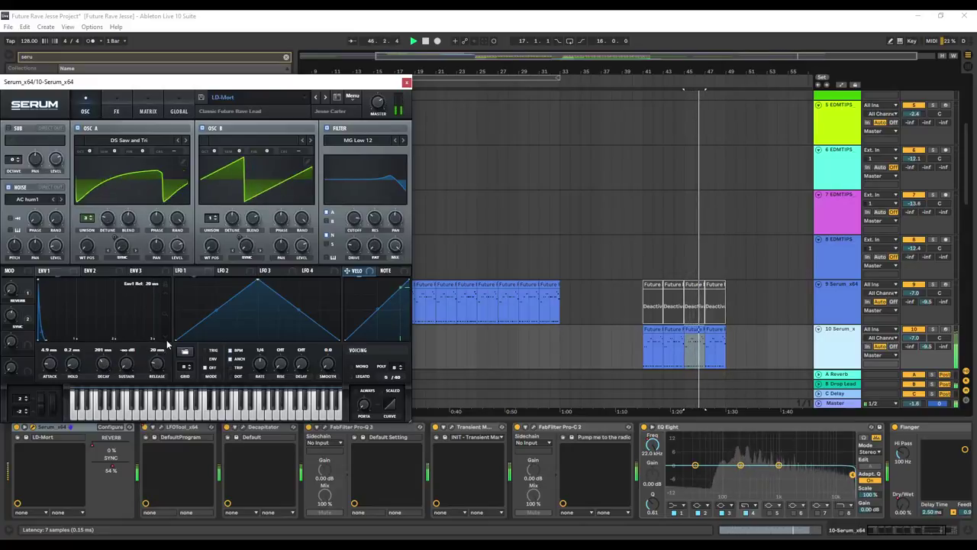
# Step: Try a -3.6 dB sustain on Env 1, return the sustain to minimum and set the decay to 319 ms
pyautogui.moveTo(100, 368); pyautogui.dragTo(148, 290)
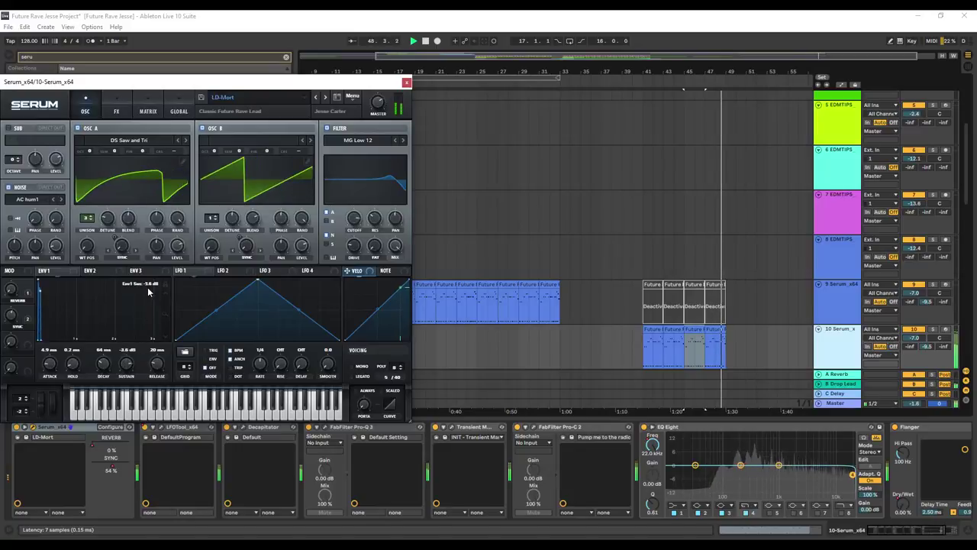
pyautogui.moveTo(106, 367); pyautogui.dragTo(84, 437)
pyautogui.moveTo(104, 364); pyautogui.dragTo(110, 352)
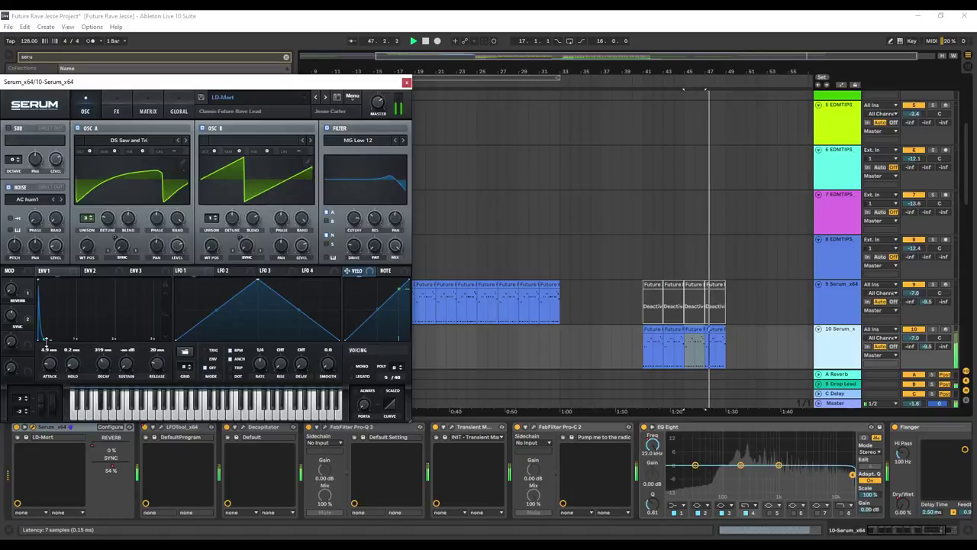
# Step: Try modulating the filter cutoff with Env 1, and clear it again by removing all modulators and raising the cutoff
pyautogui.moveTo(48, 271); pyautogui.dragTo(332, 258)
pyautogui.moveTo(346, 210); pyautogui.dragTo(340, 239)
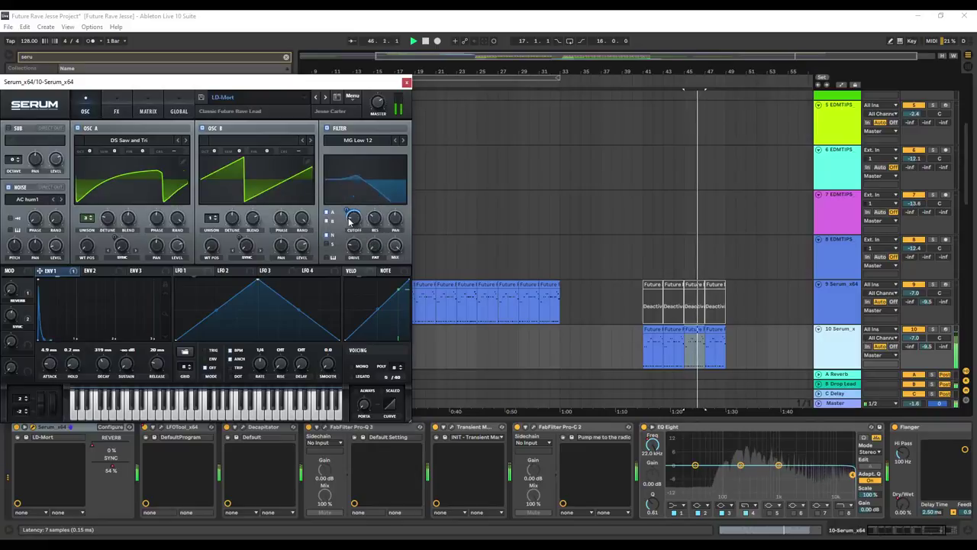
pyautogui.moveTo(356, 221)
pyautogui.rightClick(356, 221)
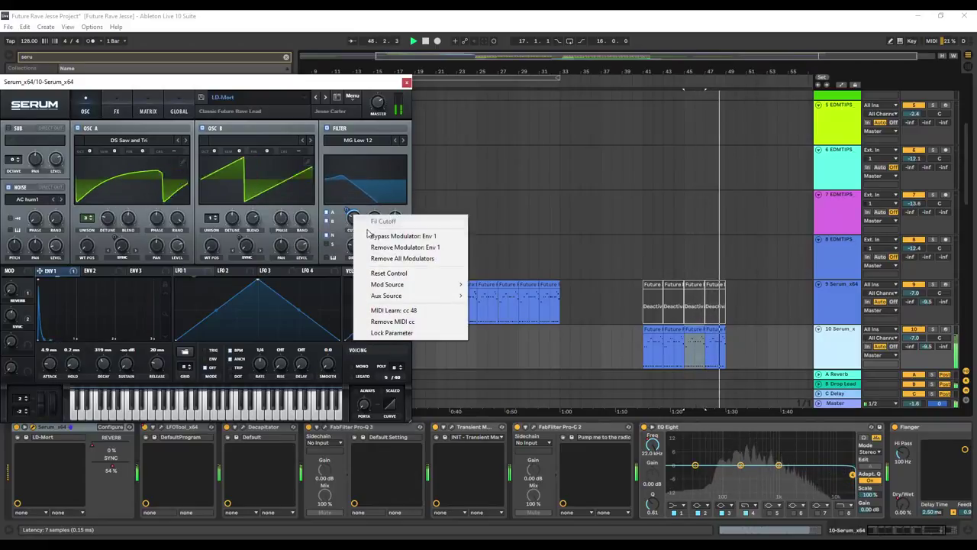
pyautogui.click(389, 258)
pyautogui.moveTo(358, 224); pyautogui.dragTo(372, 197)
# Step: Set Env 1's release to 70 ms and decay to 375 ms, and raise Serum's SYNC macro to 59 %
pyautogui.press('space')
pyautogui.press('space')
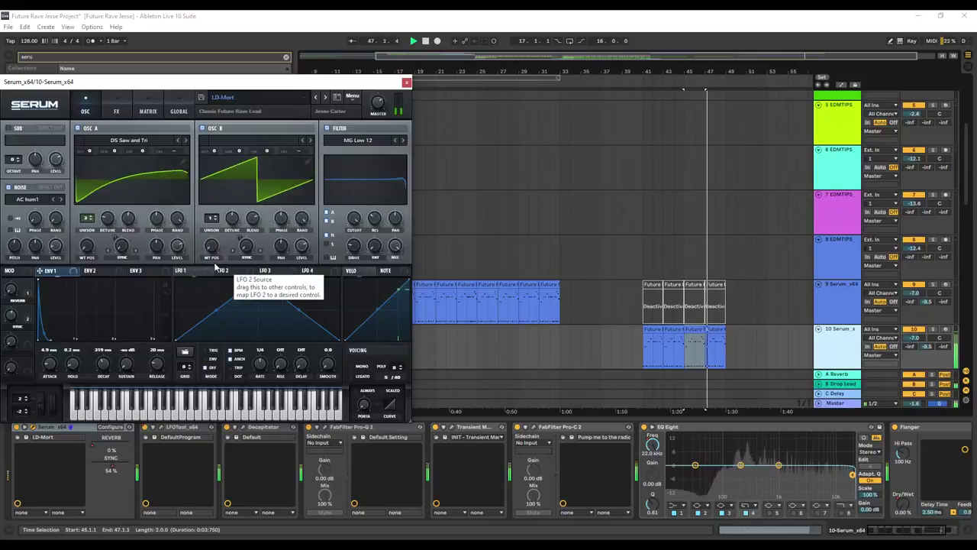
pyautogui.moveTo(57, 340); pyautogui.dragTo(59, 340)
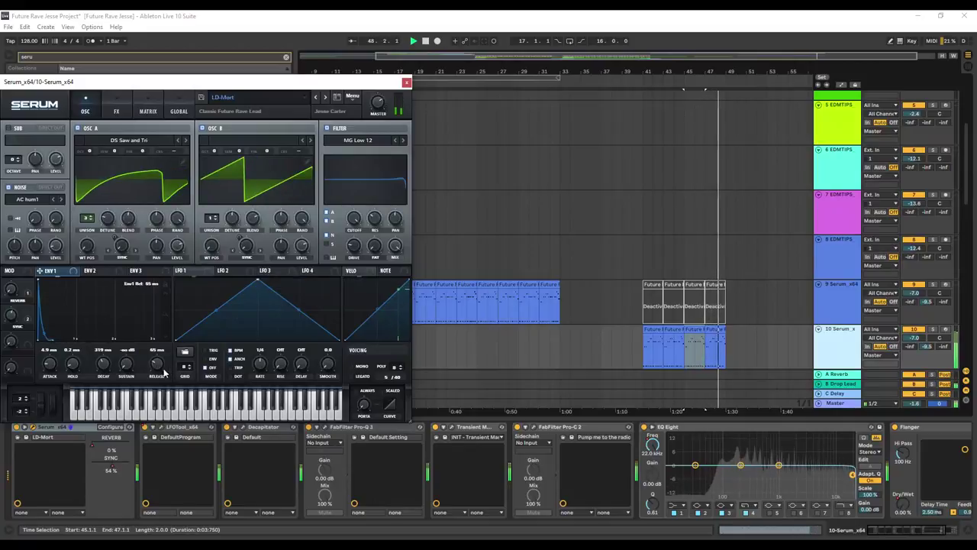
pyautogui.moveTo(113, 365); pyautogui.dragTo(111, 365)
pyautogui.press('space')
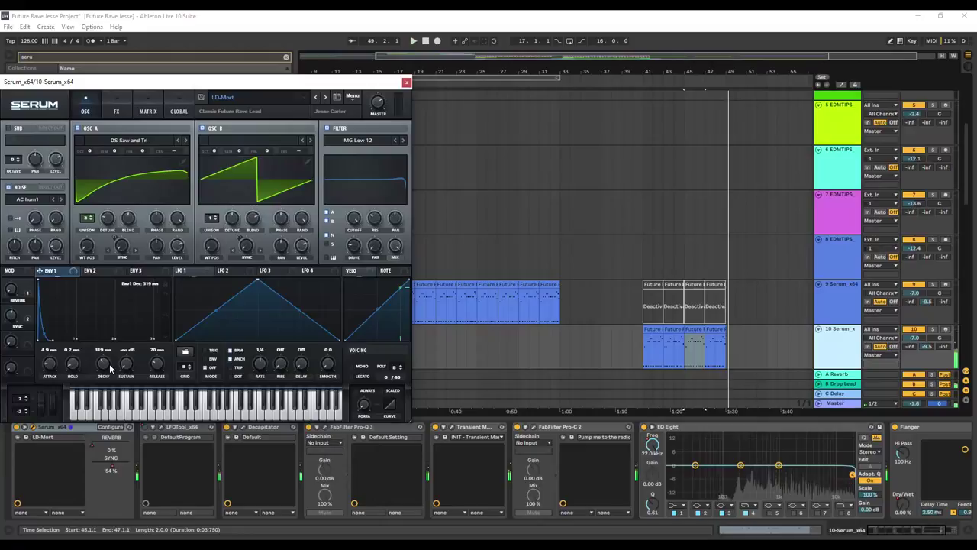
pyautogui.press('space')
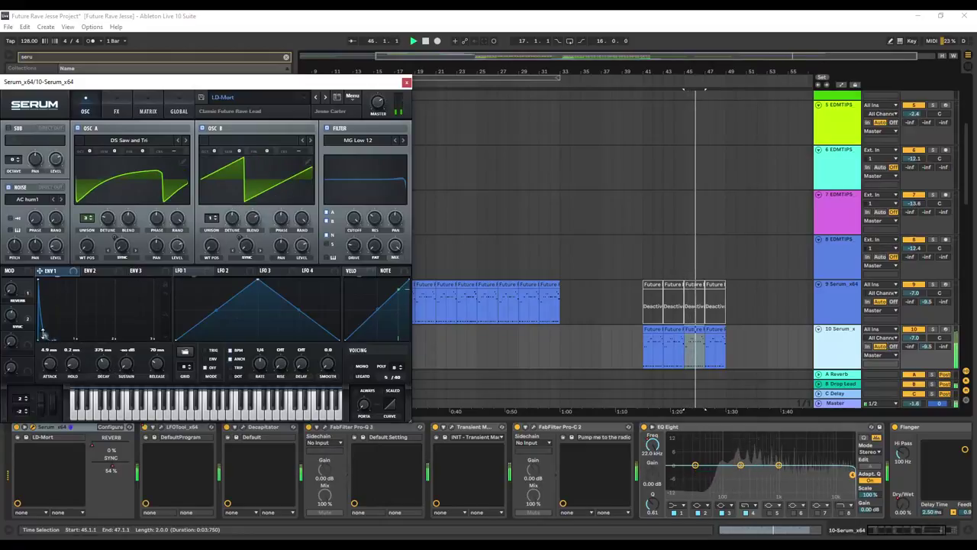
pyautogui.moveTo(14, 315)
pyautogui.mouseDown()
pyautogui.moveTo(20, 307)
pyautogui.moveTo(21, 316)
pyautogui.mouseUp()
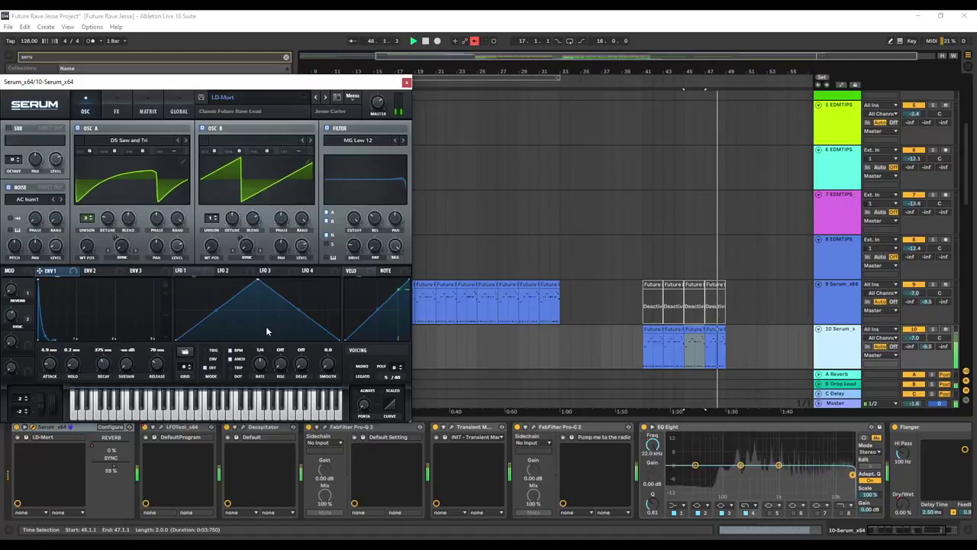
# Step: Duplicate the bars 41 to 49 clips of the plucked lead, Vital bass and Serum pad into bars 49 to 57
pyautogui.click(639, 351)
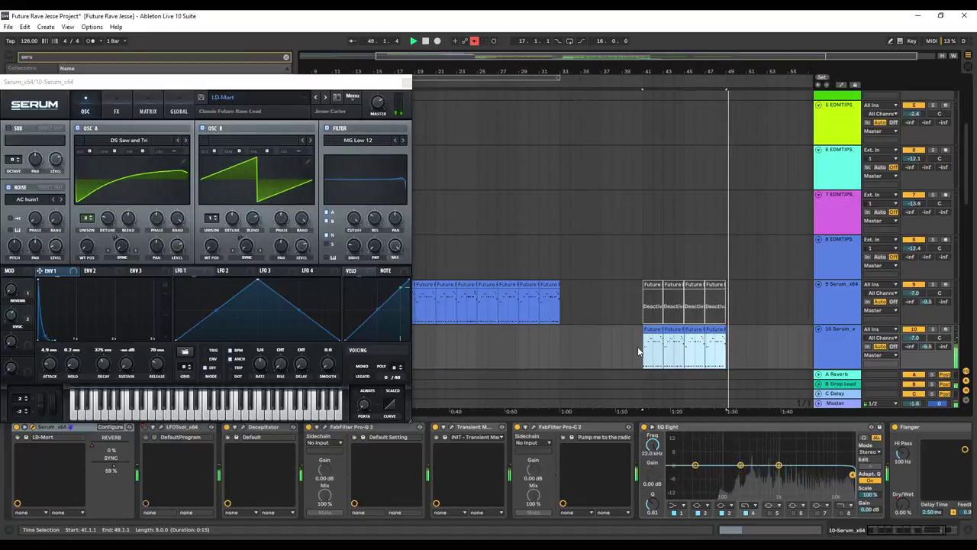
pyautogui.hotkey('ctrl', 'd')
pyautogui.scroll(3, 645, 263)
pyautogui.scroll(2, 644, 263)
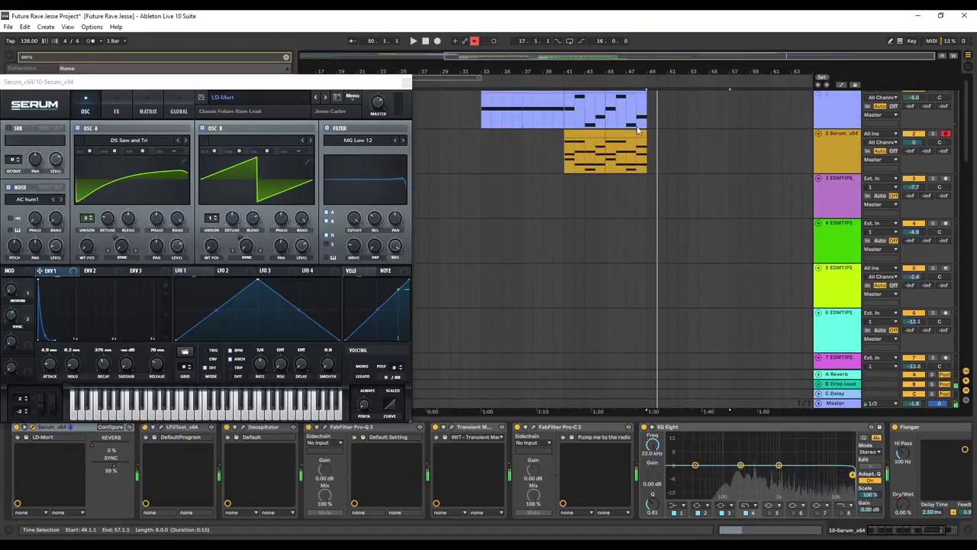
pyautogui.moveTo(649, 124); pyautogui.dragTo(567, 171)
pyautogui.hotkey('ctrl', 'd')
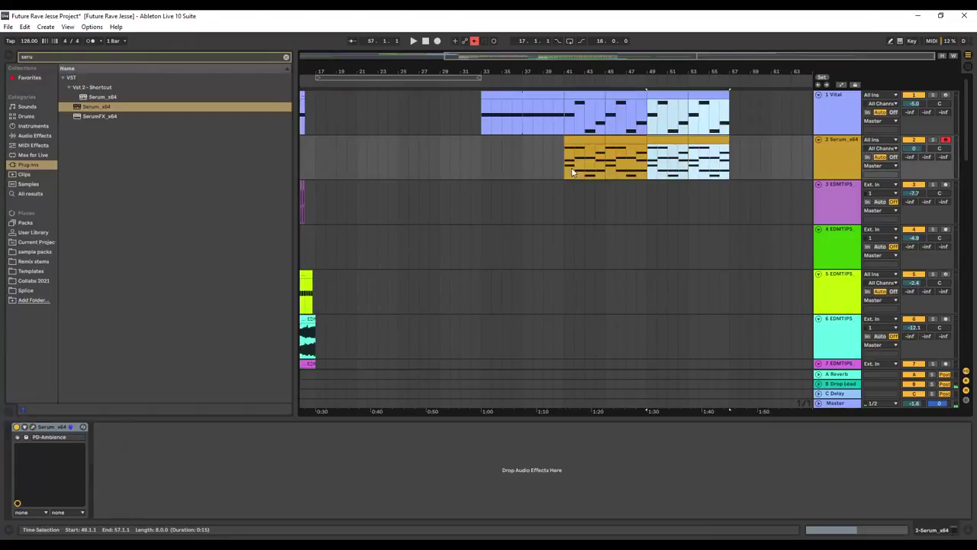
# Step: Play briefly from bar 41, reopen the duplicated lead's Serum, lower its filter cutoff and assign Macro 3 to modulate it
pyautogui.click(565, 93)
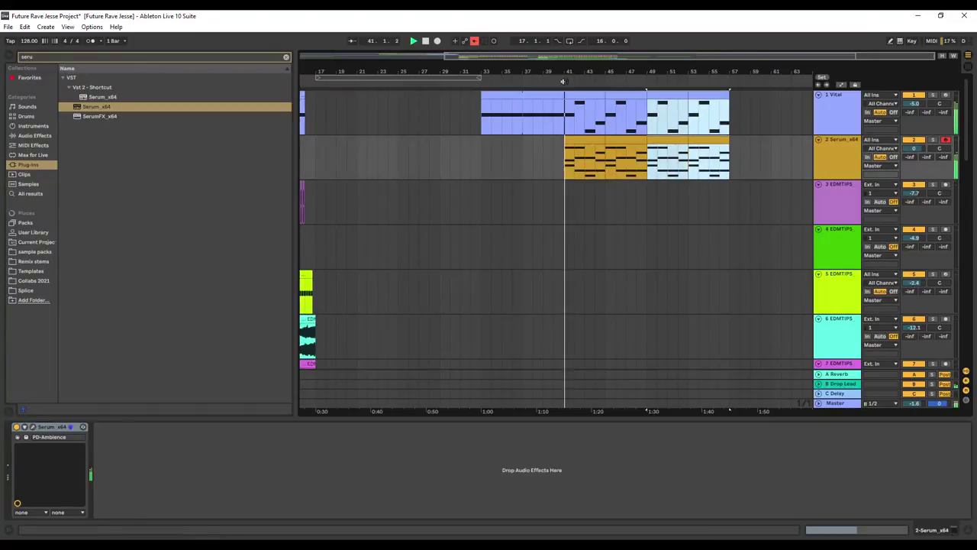
pyautogui.scroll(-3, 618, 196)
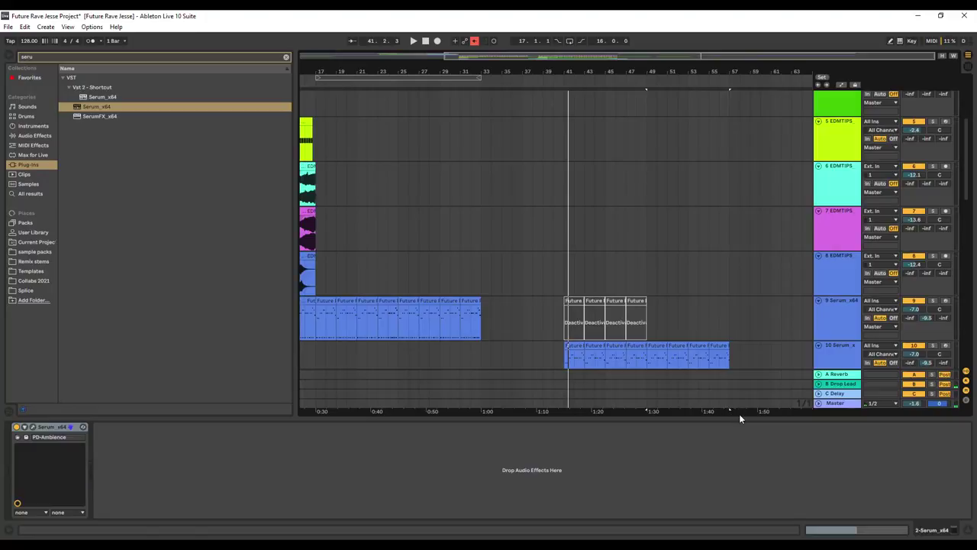
pyautogui.scroll(-3, 717, 354)
pyautogui.click(824, 265)
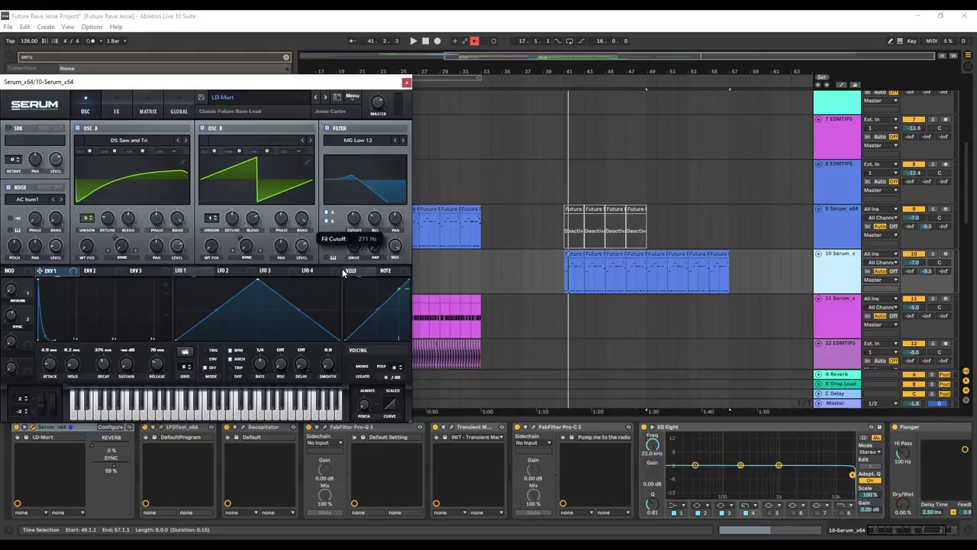
pyautogui.moveTo(348, 224); pyautogui.dragTo(351, 223)
pyautogui.moveTo(351, 222); pyautogui.dragTo(371, 133)
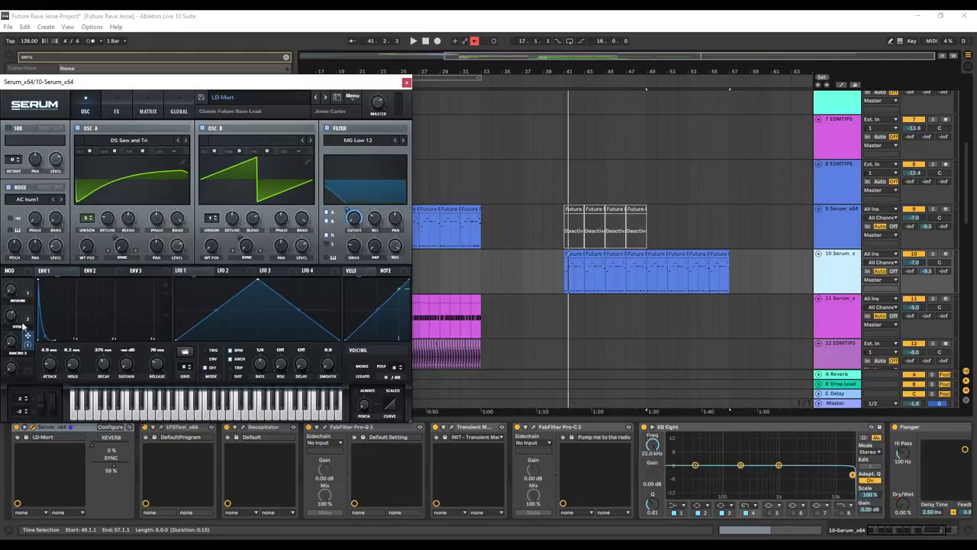
# Step: Automate track 10's Serum Macro 3 as a rising ramp from about 0.39 at bar 41 to 1.00 at bar 49
pyautogui.click(839, 84)
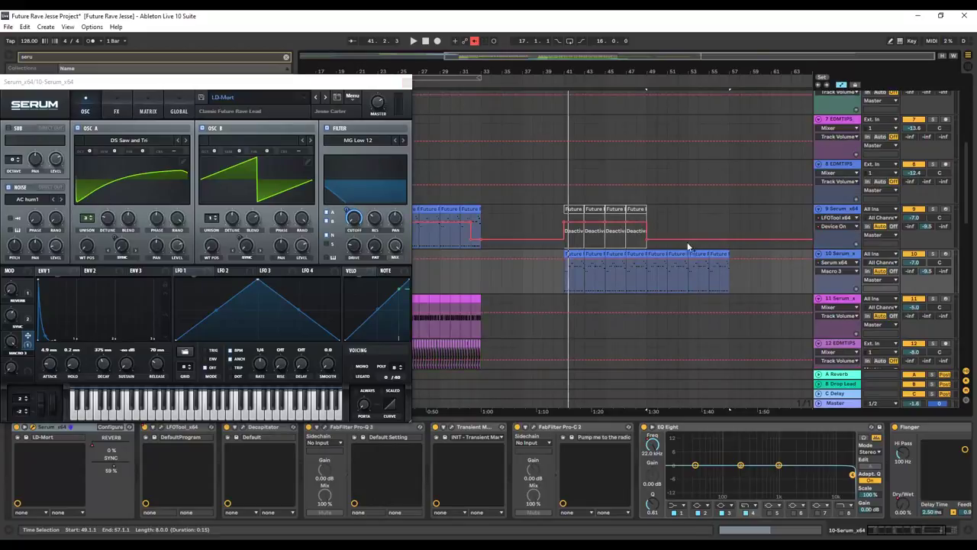
pyautogui.click(568, 263)
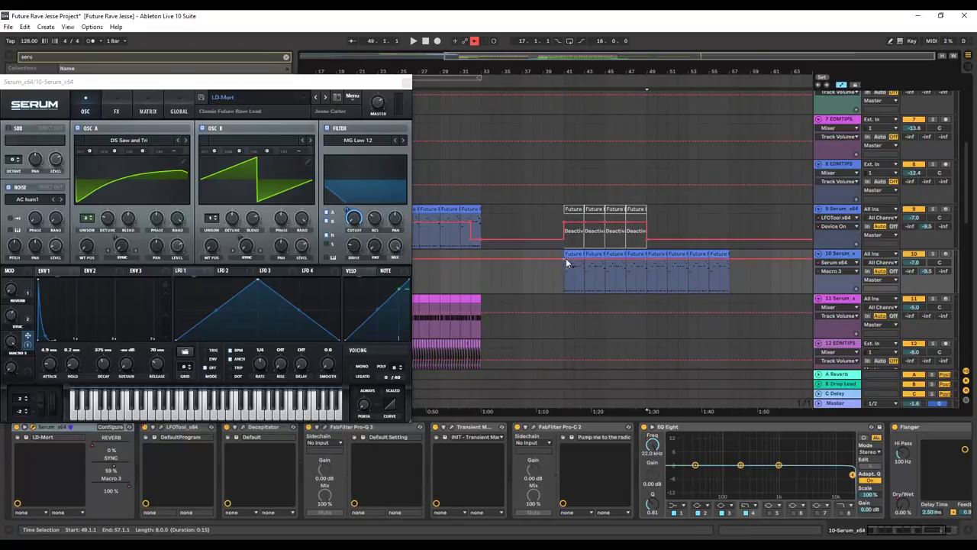
pyautogui.moveTo(574, 261); pyautogui.dragTo(565, 280)
pyautogui.press('space')
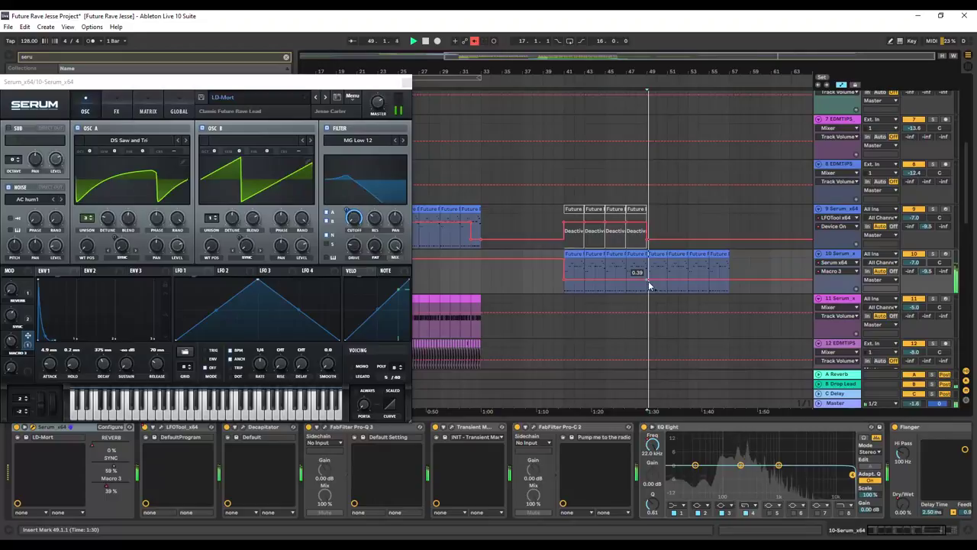
pyautogui.moveTo(649, 281); pyautogui.dragTo(647, 265)
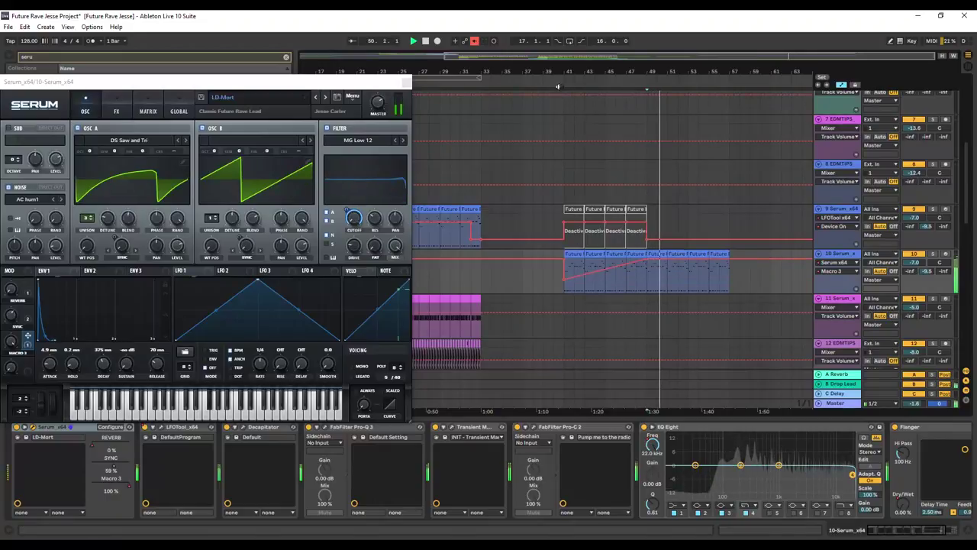
# Step: Play the Macro 3 ramp and set Serum's filter resonance to about 17%
pyautogui.click(603, 274)
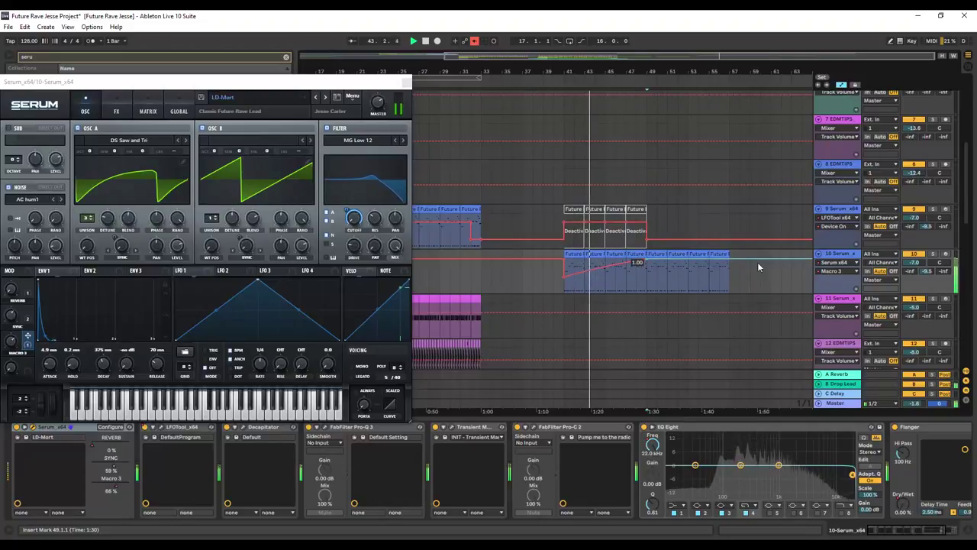
pyautogui.moveTo(375, 220); pyautogui.dragTo(372, 240)
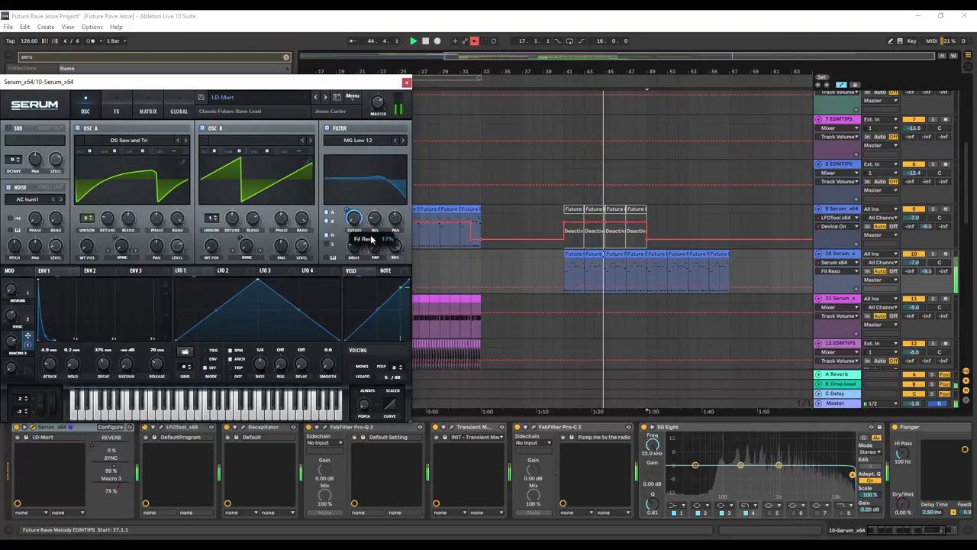
pyautogui.click(406, 81)
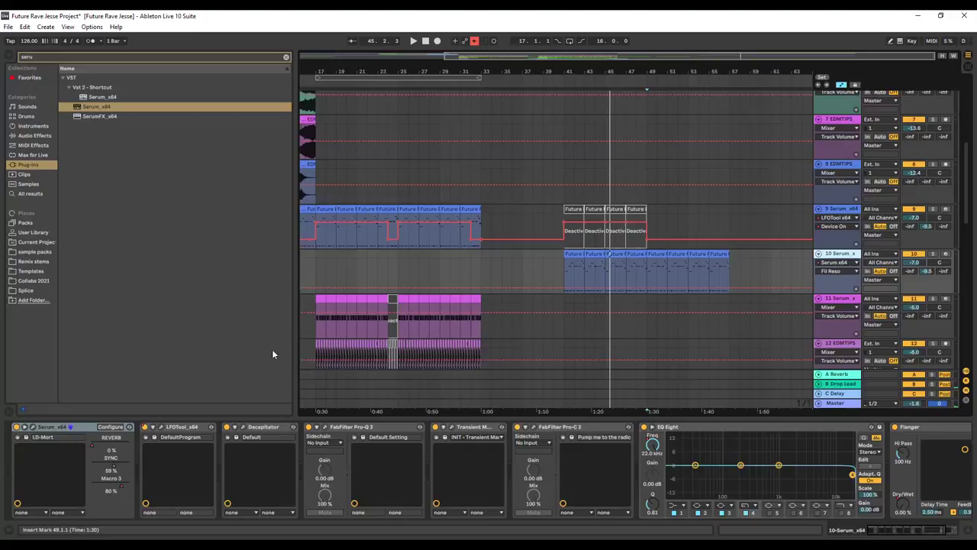
# Step: Reopen Serum on track 10 and display the SYNC macro's automation lane
pyautogui.click(34, 427)
pyautogui.click(13, 313)
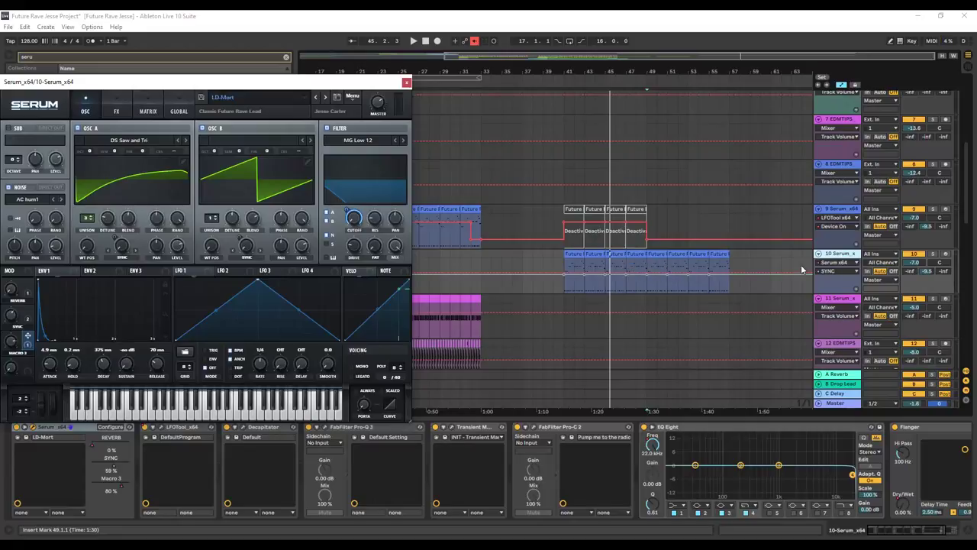
pyautogui.click(836, 271)
pyautogui.click(827, 294)
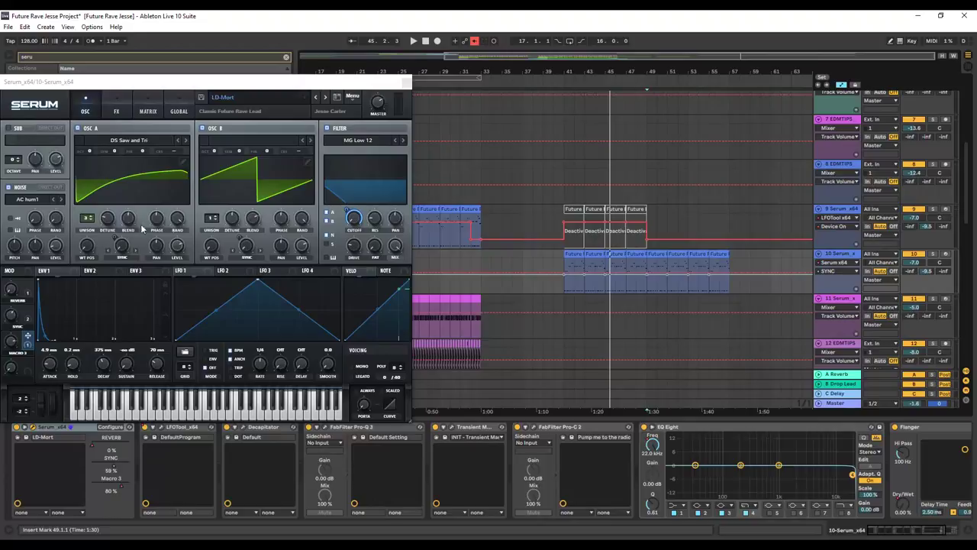
# Step: Assign Macro 4 to oscillator A's warp and automate Macro 4 rising from 0 at bar 47 to about 0.46 at bar 49
pyautogui.click(27, 365)
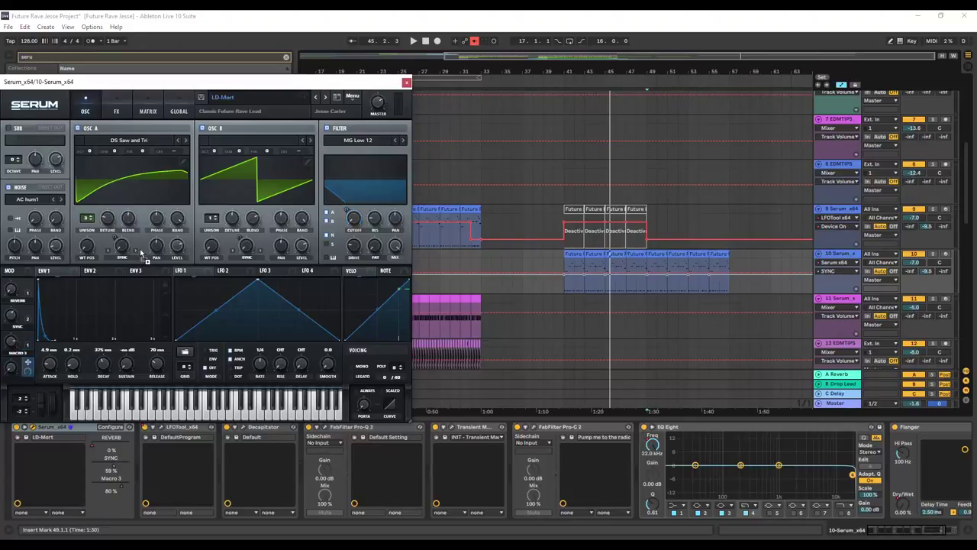
pyautogui.click(13, 371)
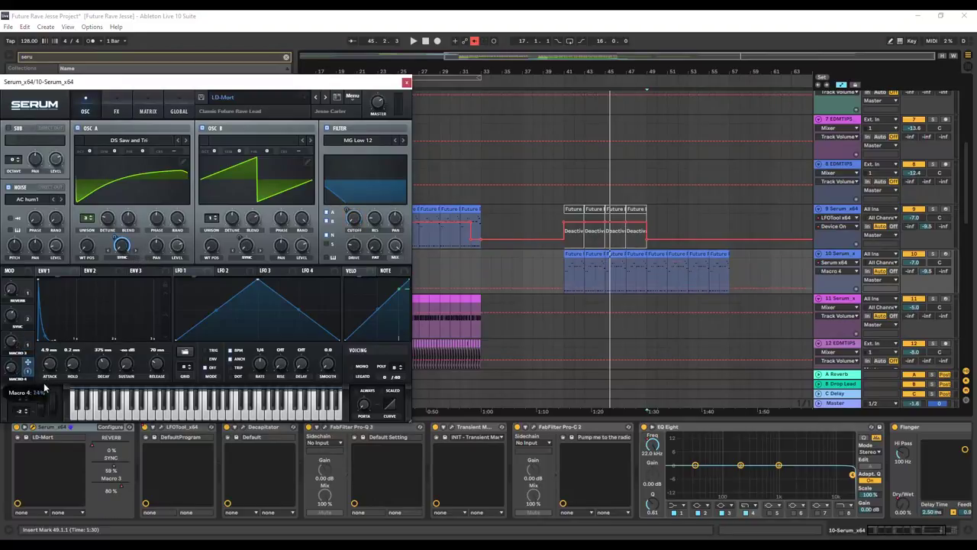
pyautogui.click(578, 296)
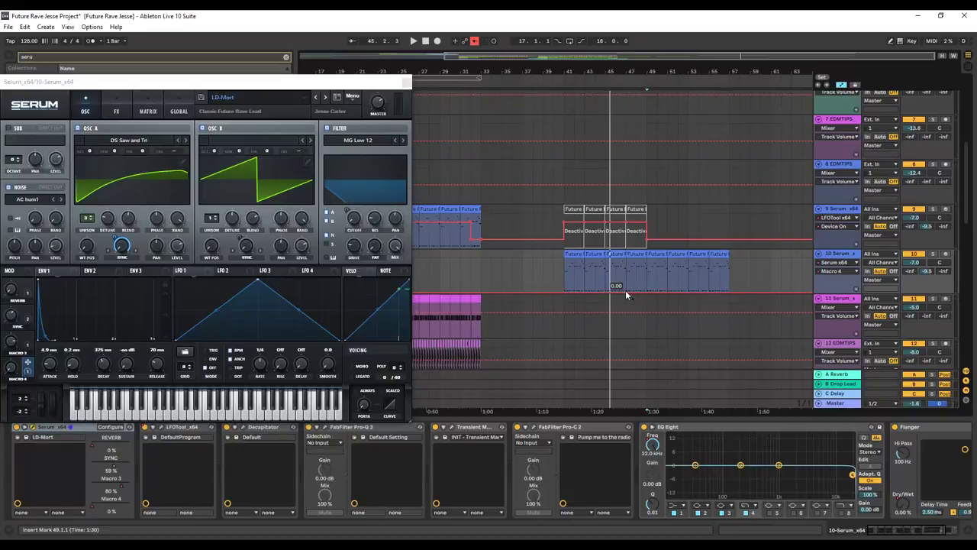
pyautogui.moveTo(644, 290); pyautogui.dragTo(647, 281)
pyautogui.press('space')
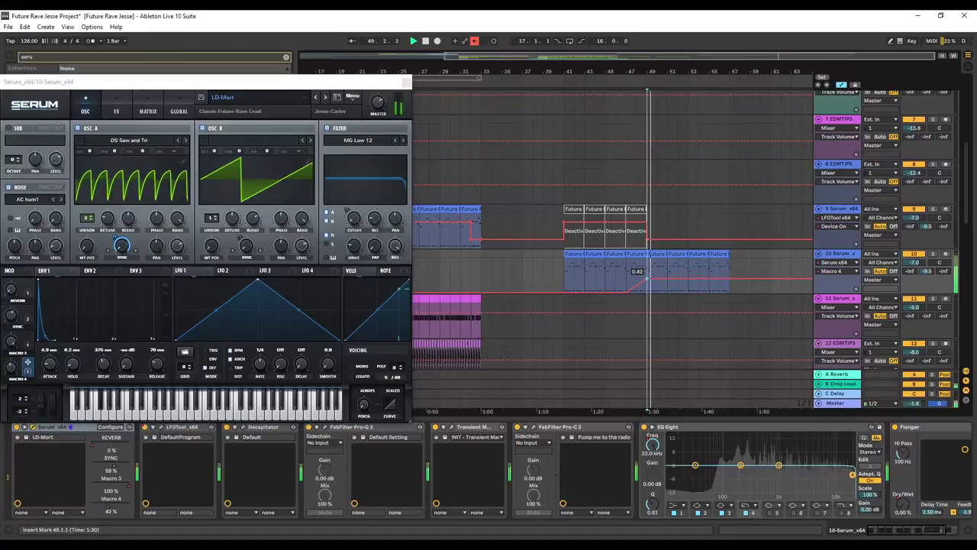
pyautogui.moveTo(648, 281); pyautogui.dragTo(648, 278)
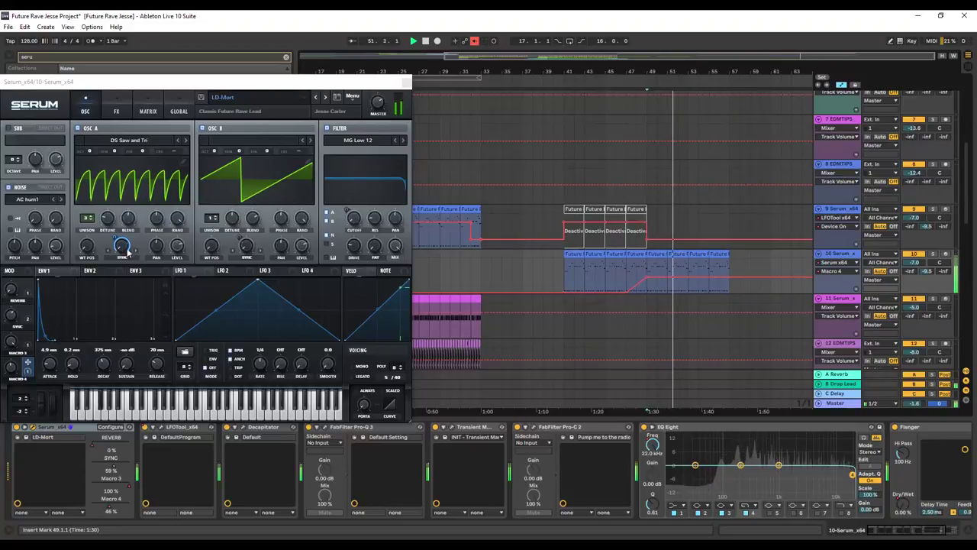
# Step: Reduce Macro 4's modulation depth on oscillator A's warp, set Macro 4 to 100% and SYNC to 0%, and play the result
pyautogui.moveTo(118, 239); pyautogui.dragTo(116, 254)
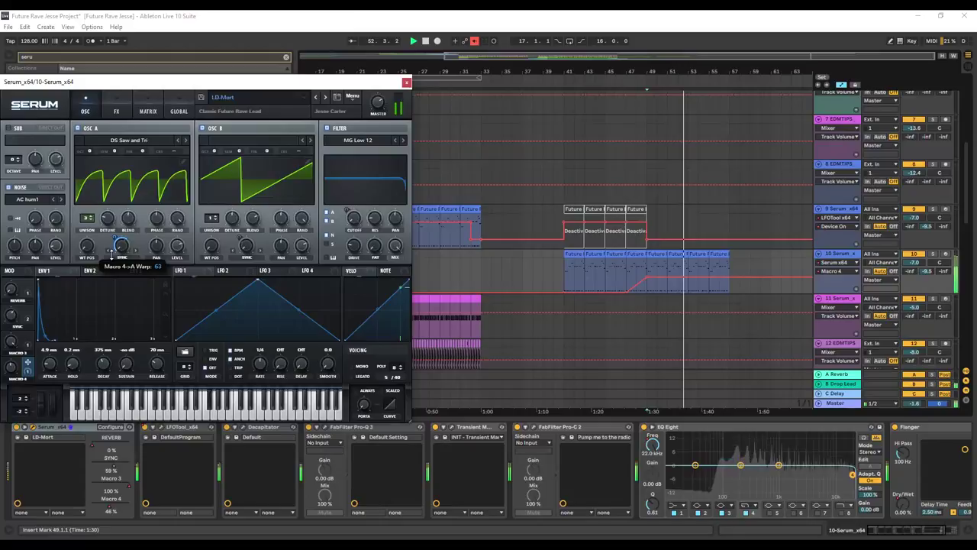
pyautogui.moveTo(11, 368); pyautogui.dragTo(14, 317)
pyautogui.moveTo(116, 237); pyautogui.dragTo(116, 242)
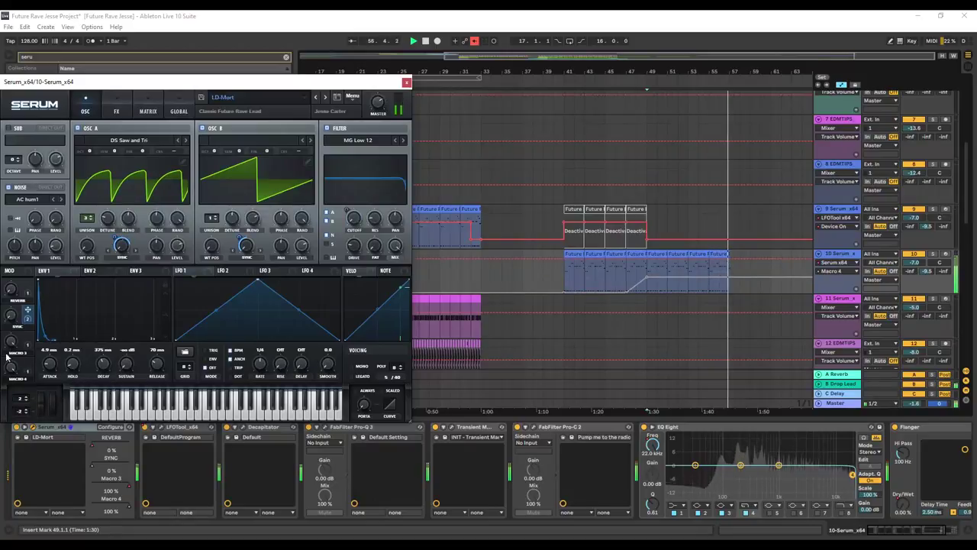
pyautogui.press('space')
pyautogui.press('space')
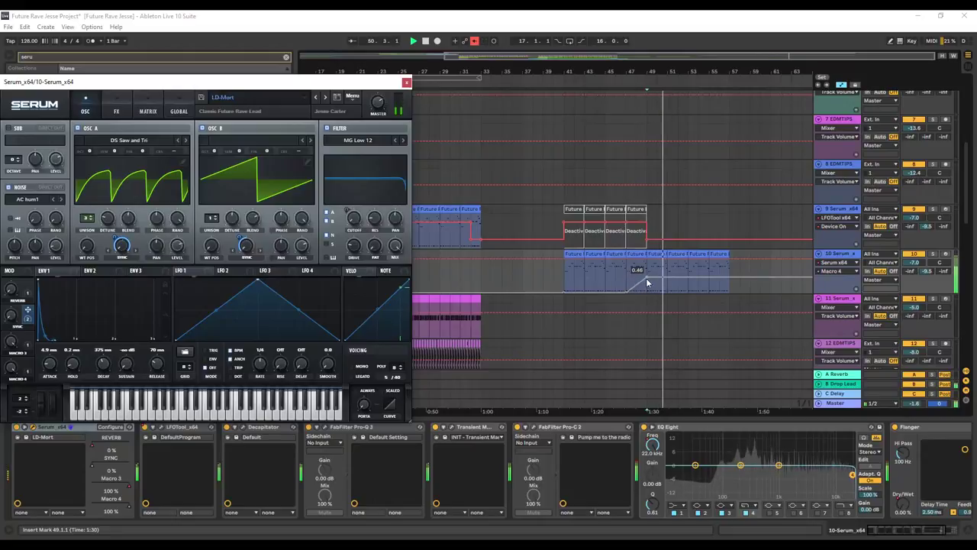
# Step: Remove all modulation destinations from Macro 4, Macro 3 and the REVERB macro in Serum
pyautogui.rightClick(26, 369)
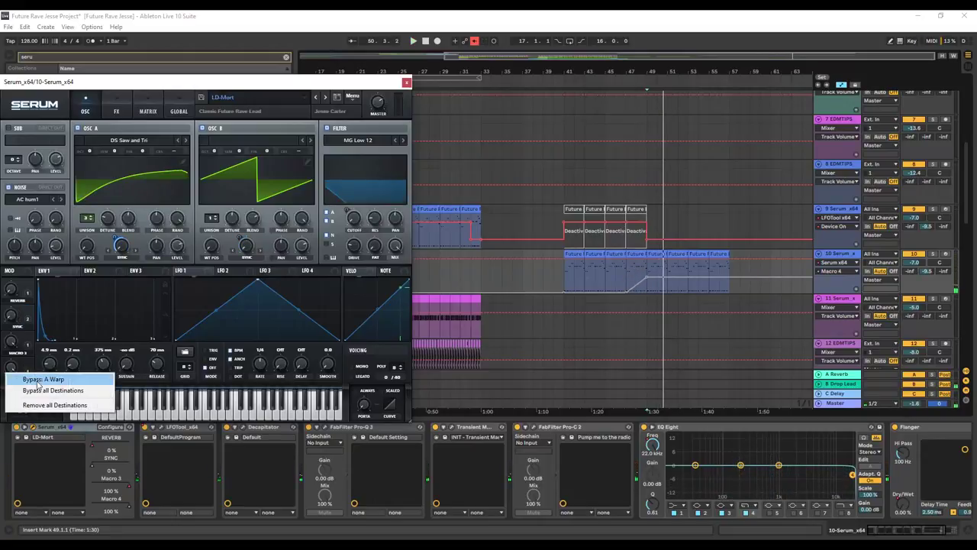
pyautogui.click(35, 403)
pyautogui.rightClick(26, 346)
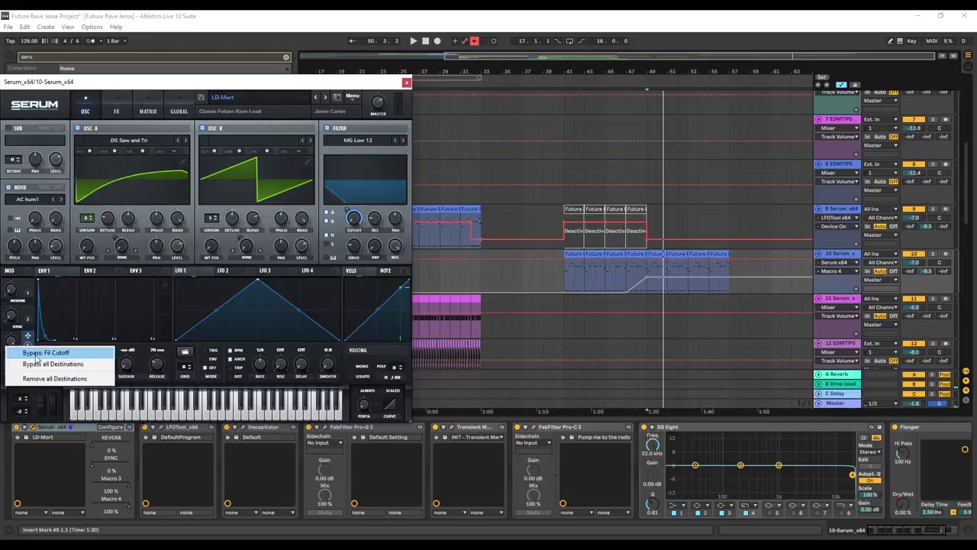
pyautogui.click(53, 375)
pyautogui.rightClick(27, 296)
pyautogui.click(55, 324)
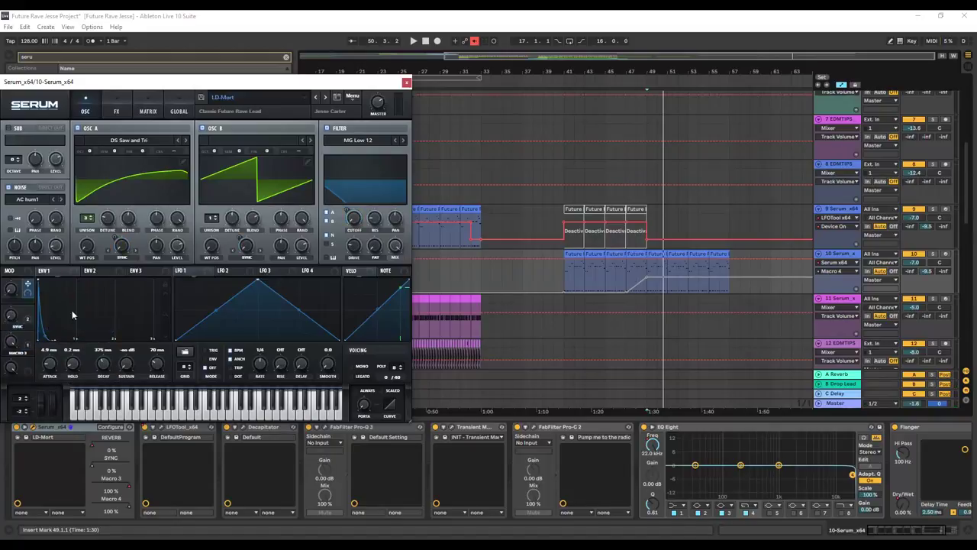
# Step: Assign the REVERB macro to oscillator A's warp and draw its automation rising to about 0.25 at bar 49
pyautogui.click(12, 287)
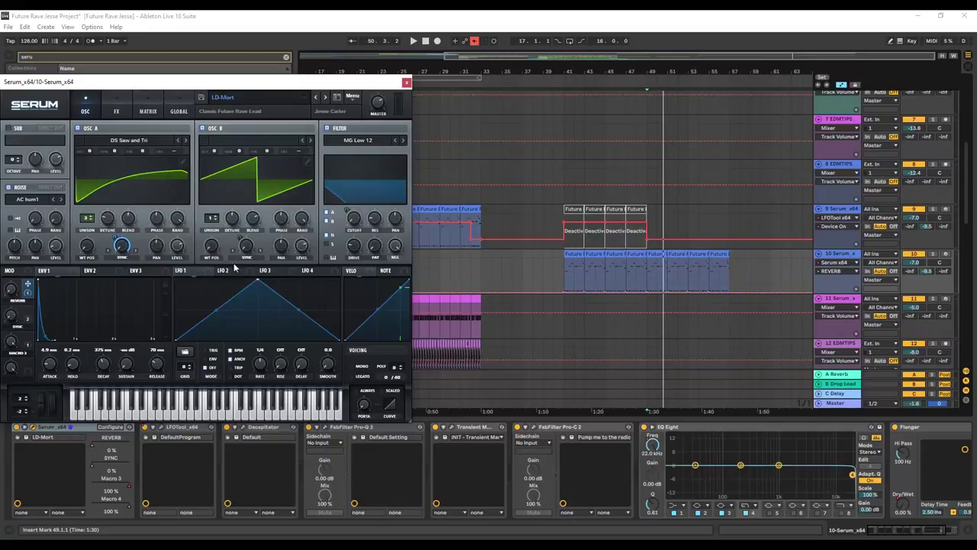
pyautogui.click(613, 294)
pyautogui.moveTo(646, 293); pyautogui.dragTo(646, 284)
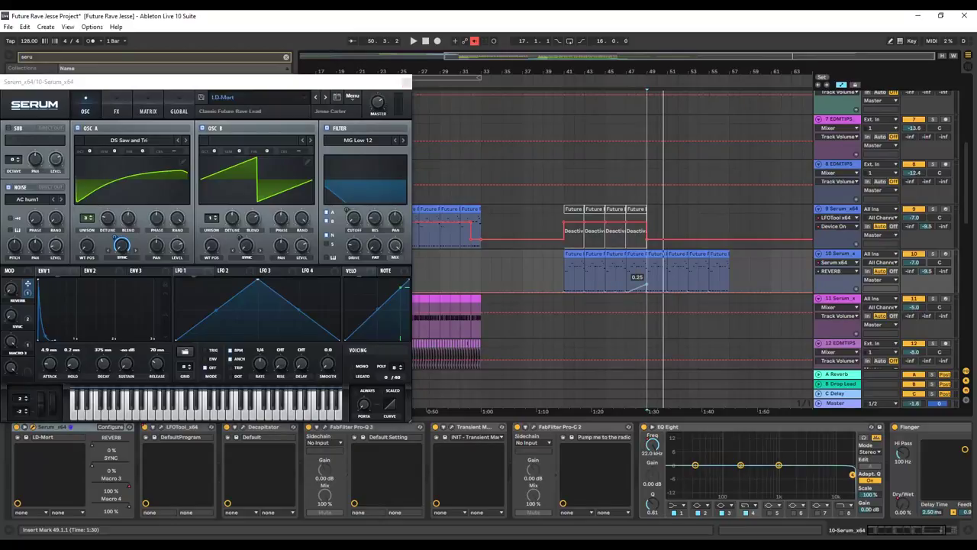
# Step: Set the REVERB macro to 54%, delete its automation breakpoint on track 10, and briefly audition the lead
pyautogui.moveTo(17, 297); pyautogui.dragTo(22, 263)
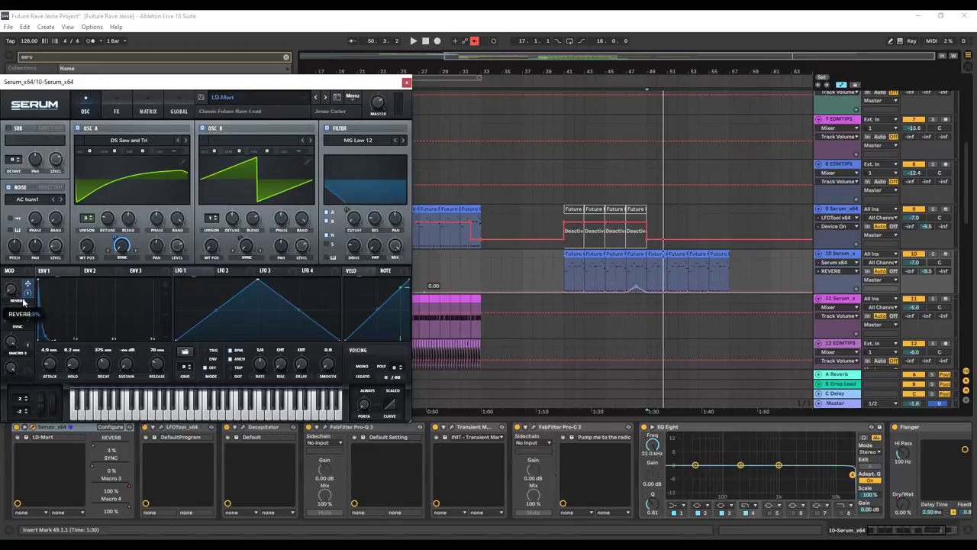
pyautogui.click(635, 284)
pyautogui.press('space')
pyautogui.press('space')
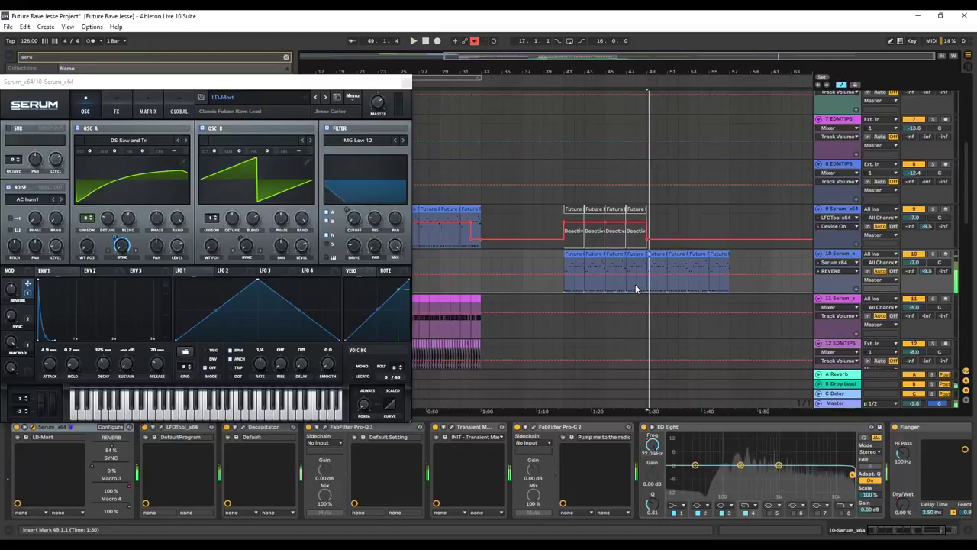
pyautogui.rightClick(850, 259)
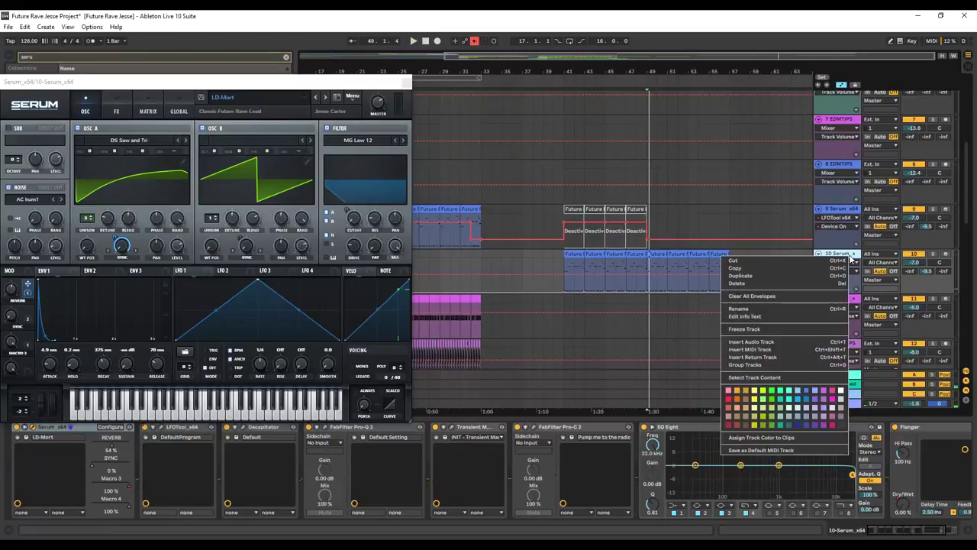
pyautogui.click(765, 343)
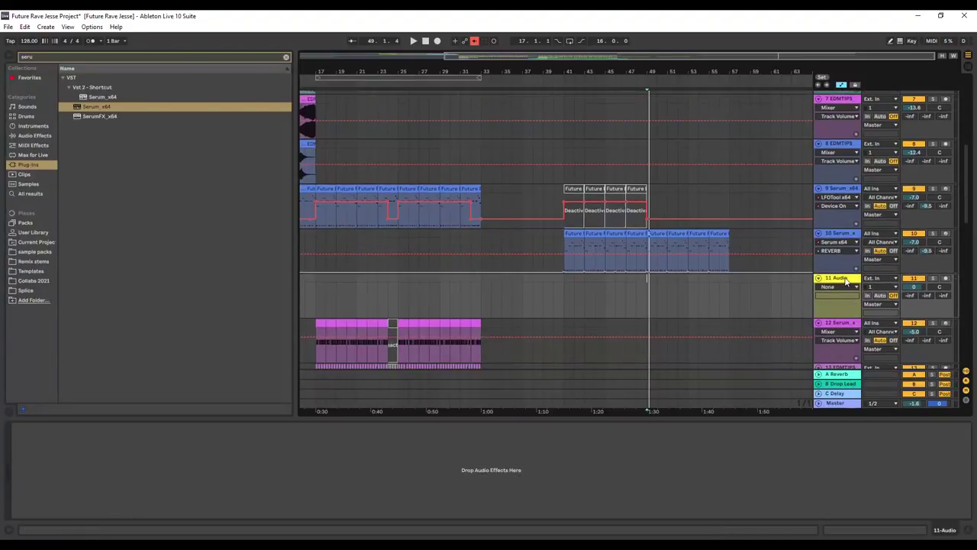
pyautogui.rightClick(845, 281)
pyautogui.click(849, 282)
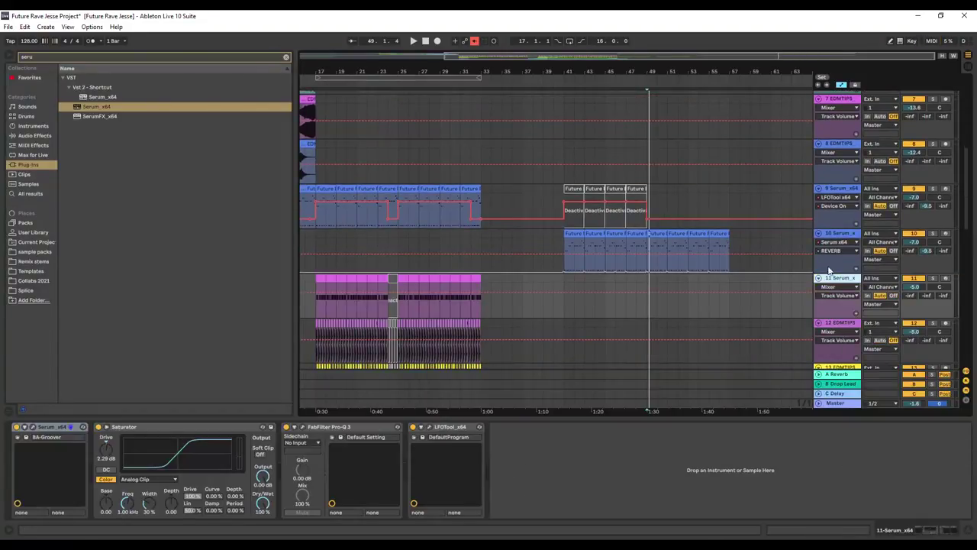
# Step: Insert a MIDI track below track 10 and load the Serum_x64 instrument on it
pyautogui.rightClick(836, 239)
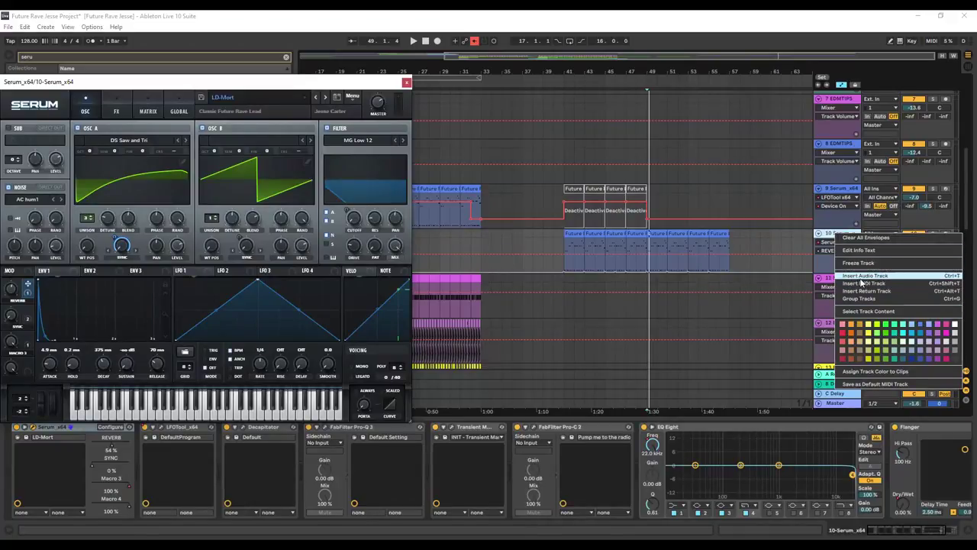
pyautogui.click(864, 284)
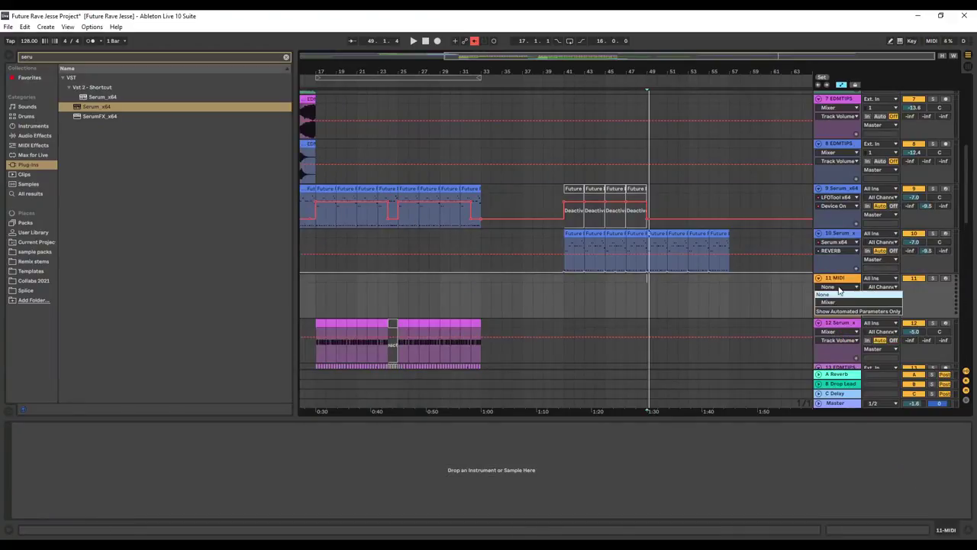
pyautogui.doubleClick(143, 107)
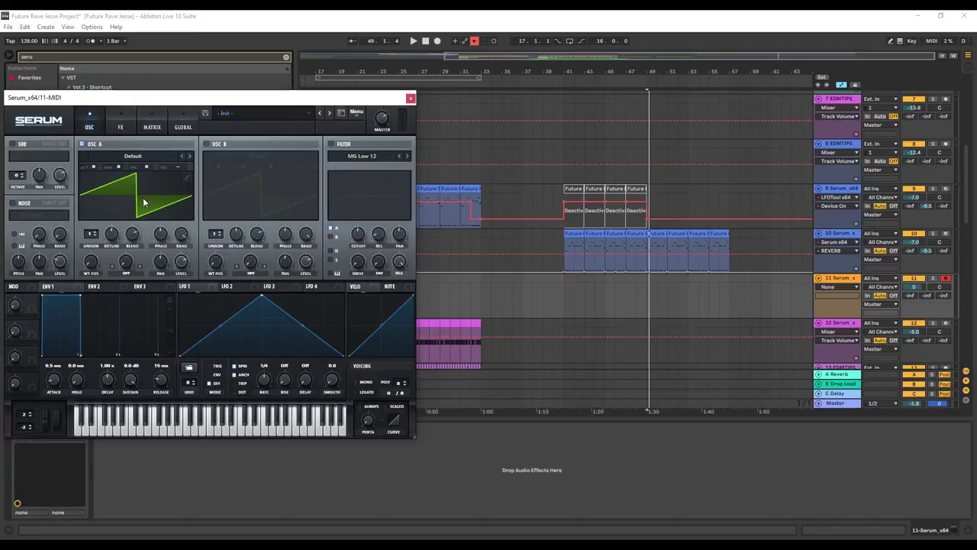
# Step: Load the LD-Nothing preset from the Presets for Serum folder into the new Serum
pyautogui.click(133, 156)
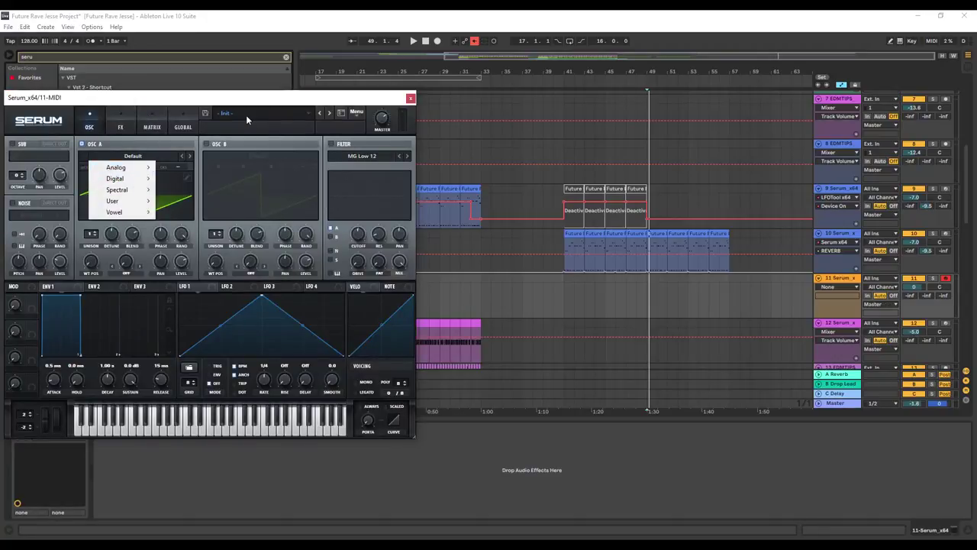
pyautogui.click(246, 115)
pyautogui.moveTo(290, 326)
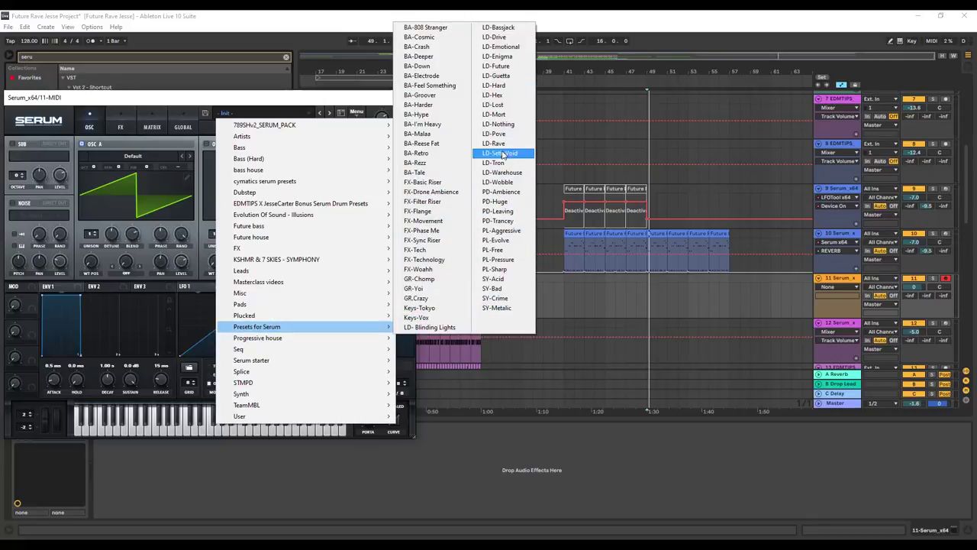
pyautogui.click(500, 124)
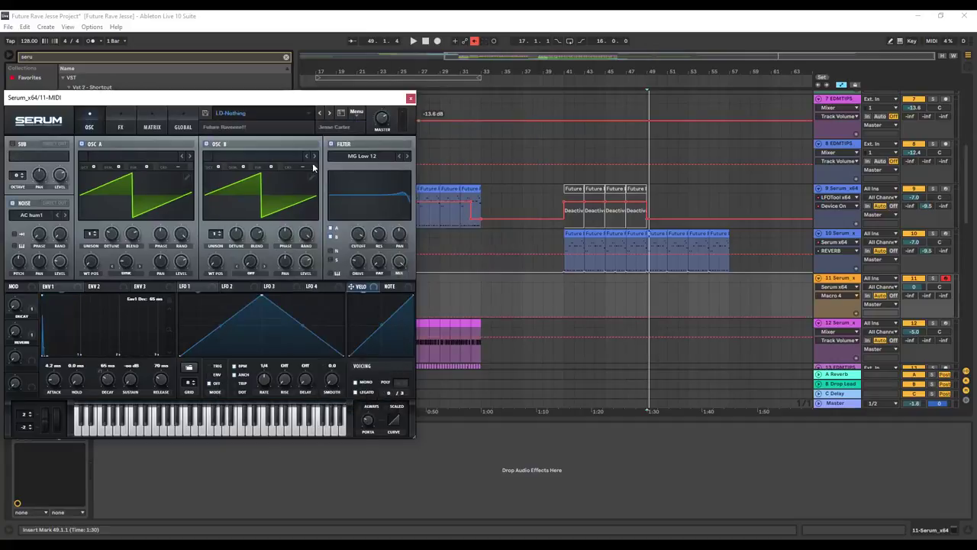
# Step: Copy the melody clip at bar 49 of track 10 and paste it at bar 49 on track 11
pyautogui.click(649, 237)
pyautogui.rightClick(654, 239)
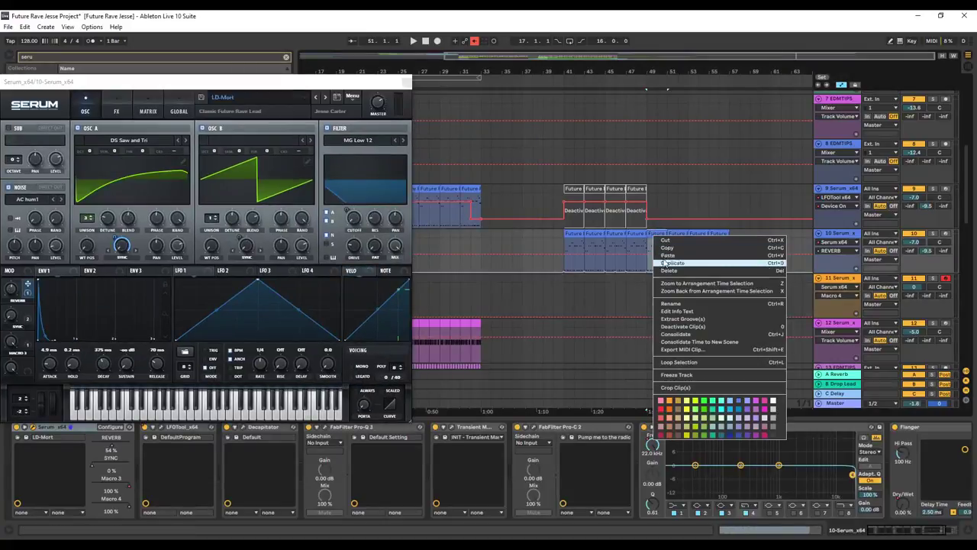
pyautogui.click(657, 292)
pyautogui.click(653, 290)
pyautogui.rightClick(649, 290)
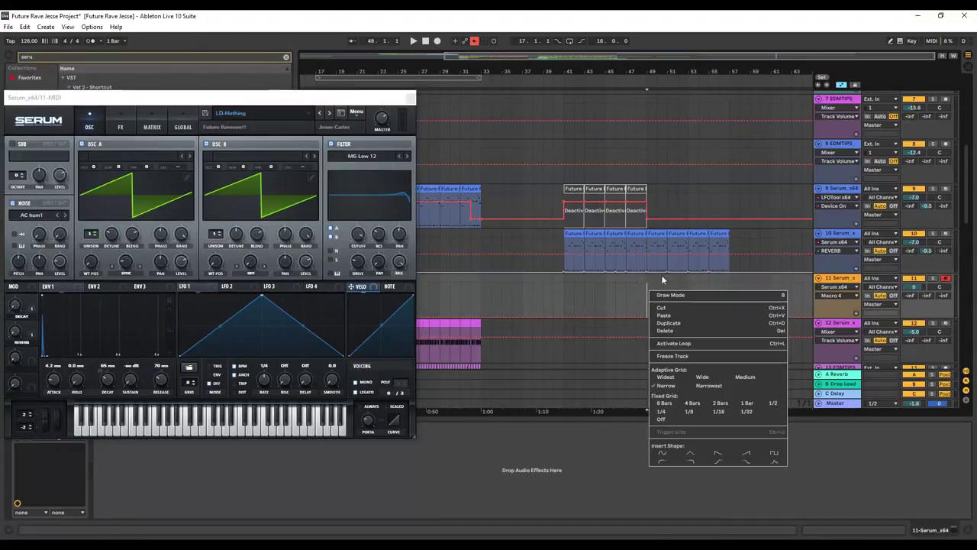
pyautogui.click(843, 85)
pyautogui.click(840, 84)
pyautogui.rightClick(650, 295)
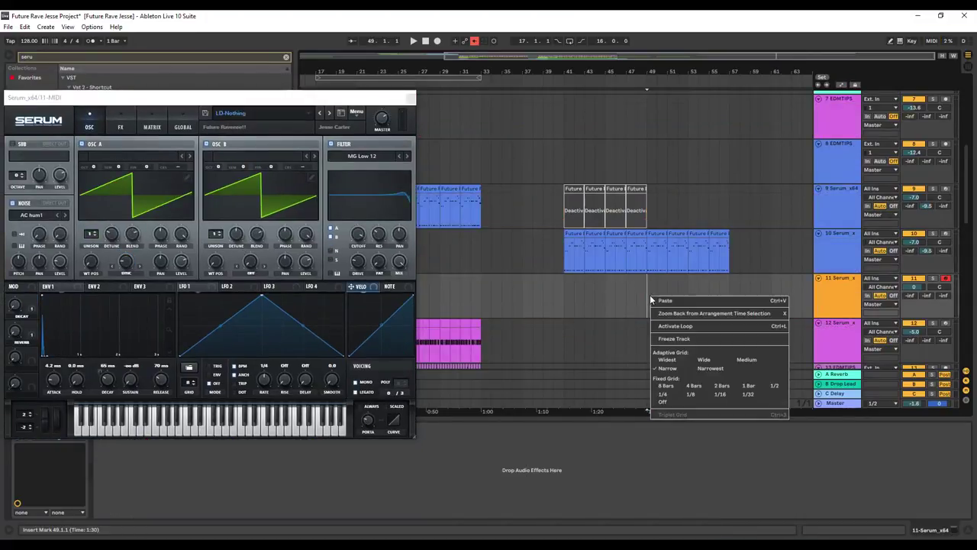
pyautogui.click(673, 301)
# Step: Audition neighbouring presets on track 11's Serum, lower the track to -5.4 dB, load LD-Mort and show its effects
pyautogui.press('space')
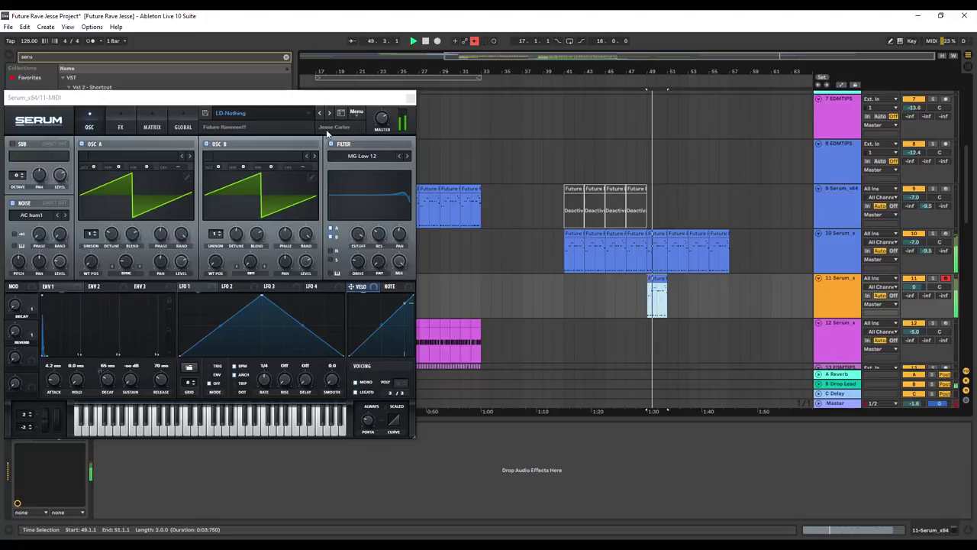
pyautogui.click(330, 115)
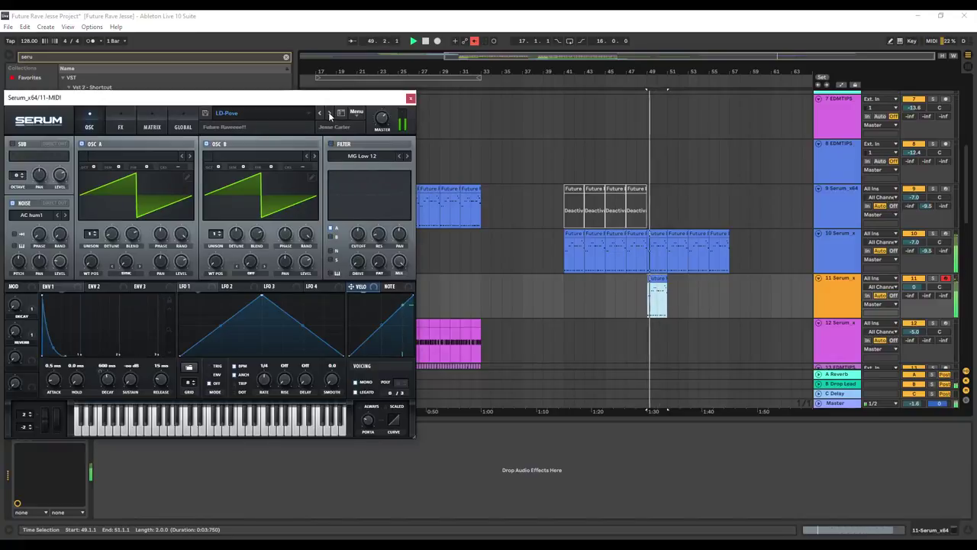
pyautogui.click(320, 115)
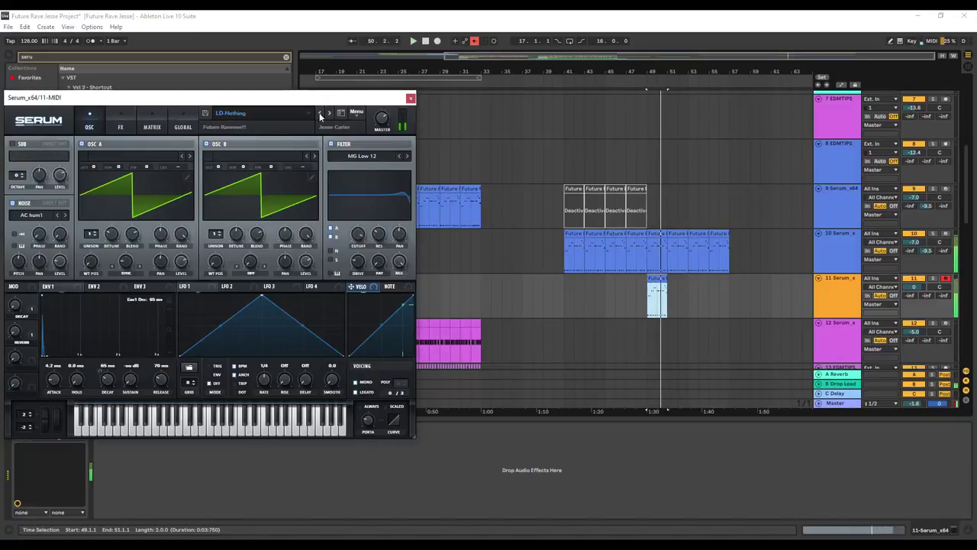
pyautogui.moveTo(914, 289); pyautogui.dragTo(914, 306)
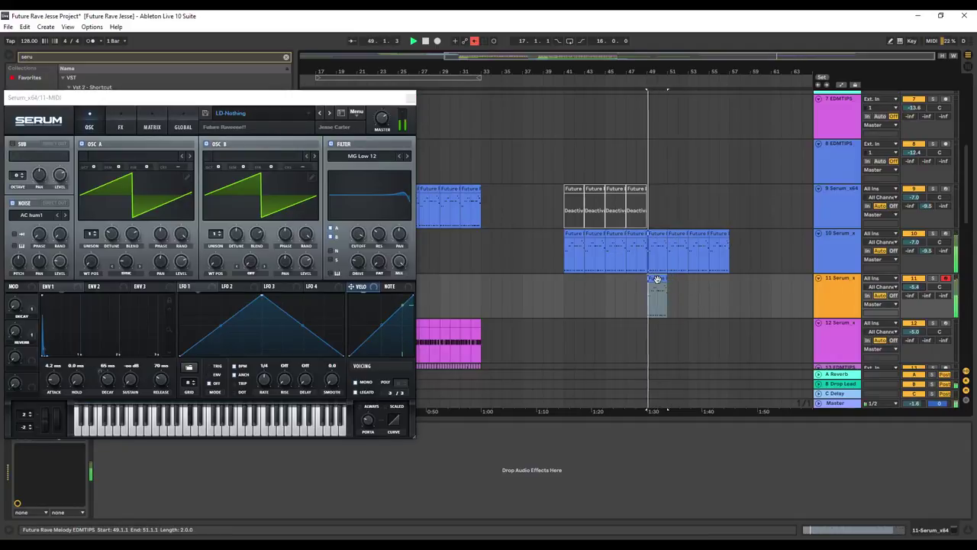
pyautogui.click(329, 114)
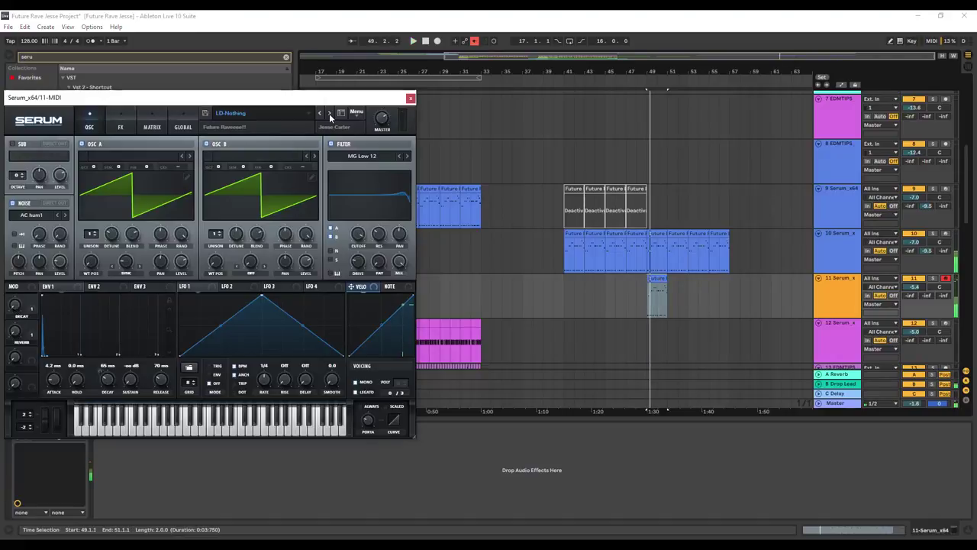
pyautogui.click(321, 114)
pyautogui.click(321, 113)
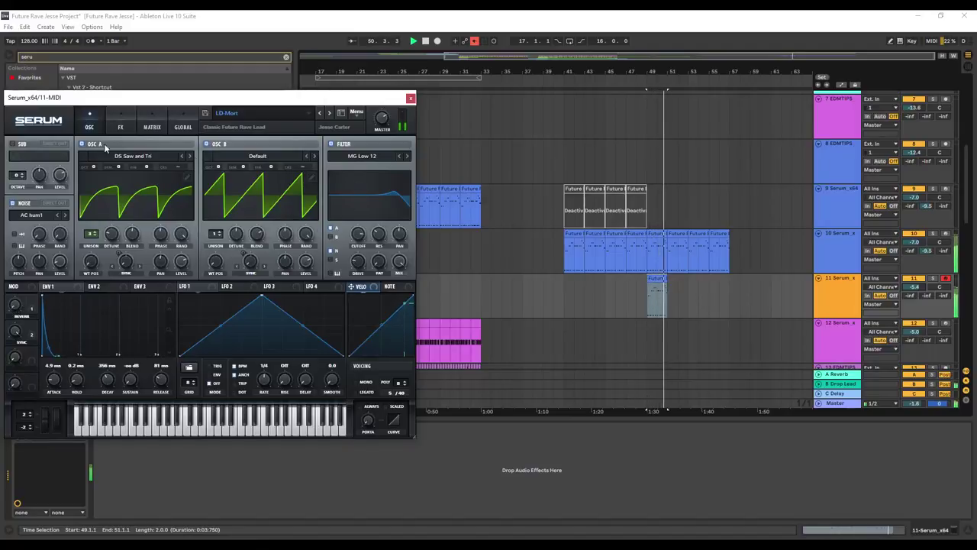
pyautogui.click(120, 126)
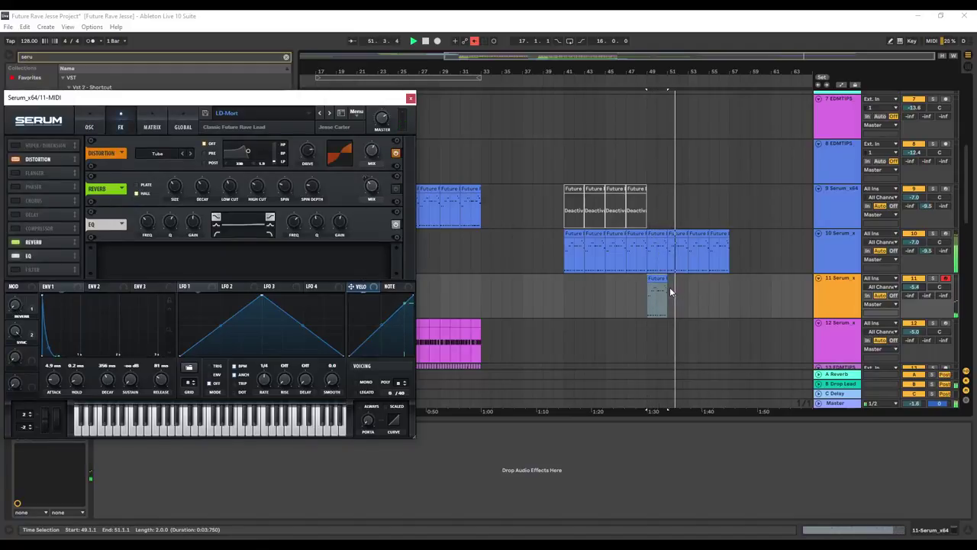
# Step: Duplicate track 11's melody clip three times to reach bar 57 and set the track volume to about -4.5 dB
pyautogui.click(645, 288)
pyautogui.hotkey('ctrl', 'd')
pyautogui.hotkey('ctrl', 'd')
pyautogui.hotkey('ctrl', 'd')
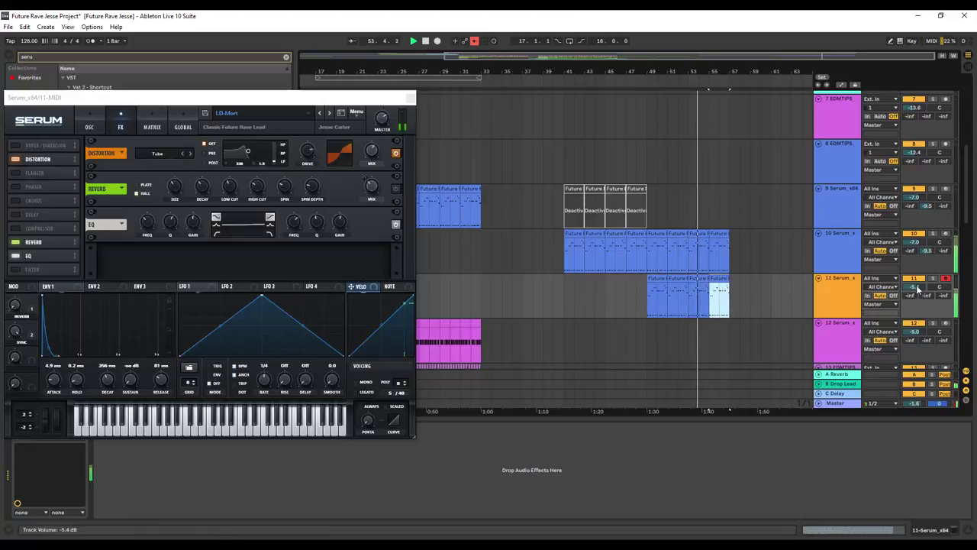
pyautogui.moveTo(919, 287); pyautogui.dragTo(919, 276)
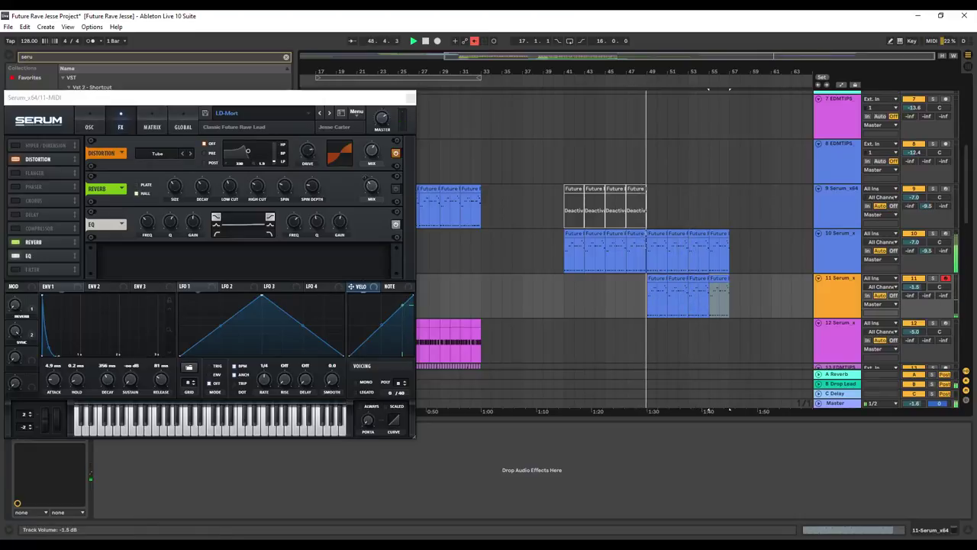
pyautogui.moveTo(918, 287); pyautogui.dragTo(919, 297)
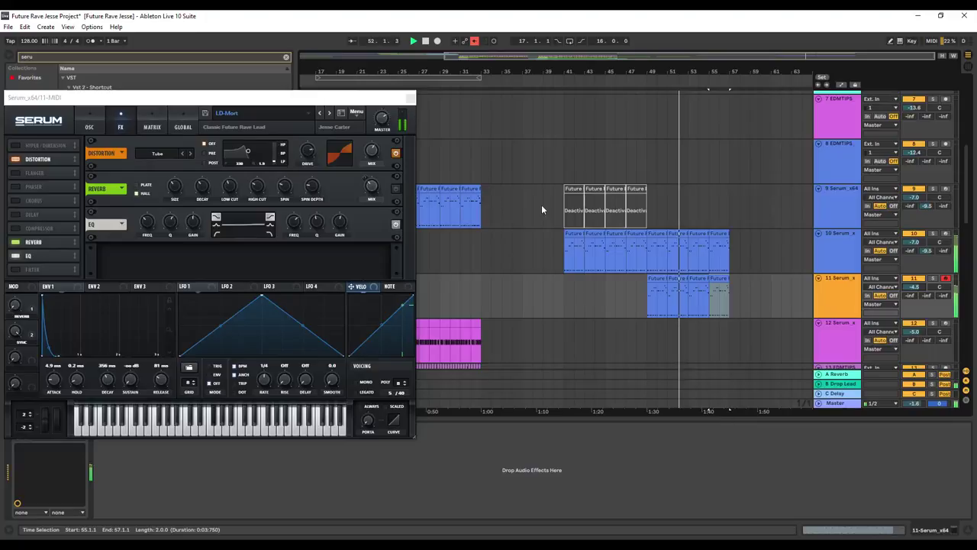
pyautogui.click(411, 98)
# Step: Insert an audio track below the Serum chord track 2
pyautogui.scroll(-1, 724, 296)
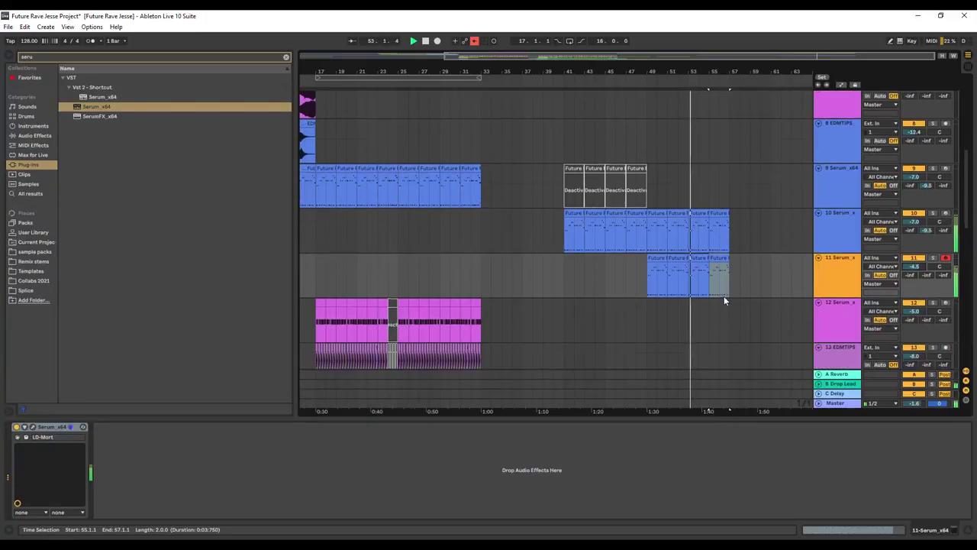
pyautogui.scroll(2, 739, 298)
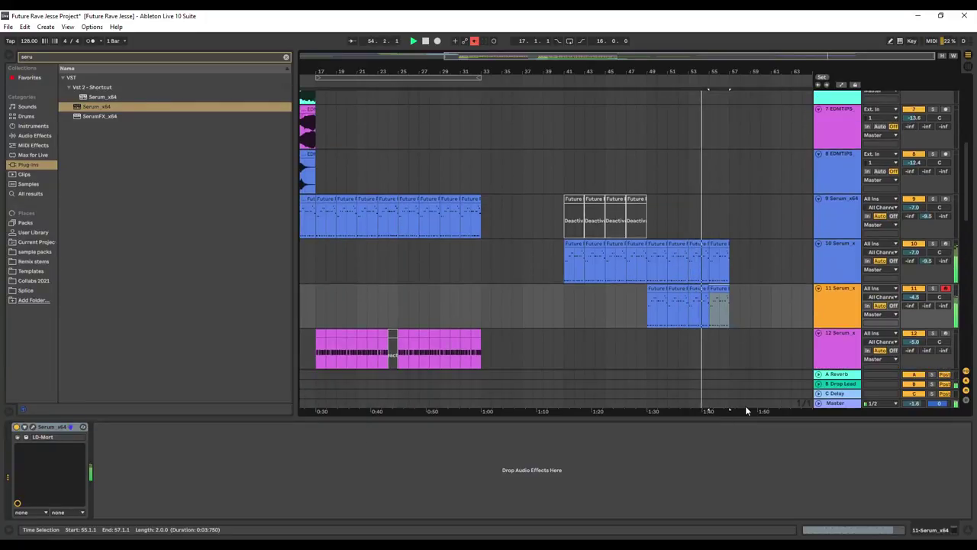
pyautogui.moveTo(751, 417); pyautogui.dragTo(748, 488)
pyautogui.scroll(4, 682, 316)
pyautogui.scroll(4, 687, 321)
pyautogui.scroll(-4, 734, 361)
pyautogui.scroll(5, 832, 298)
pyautogui.scroll(15, 826, 288)
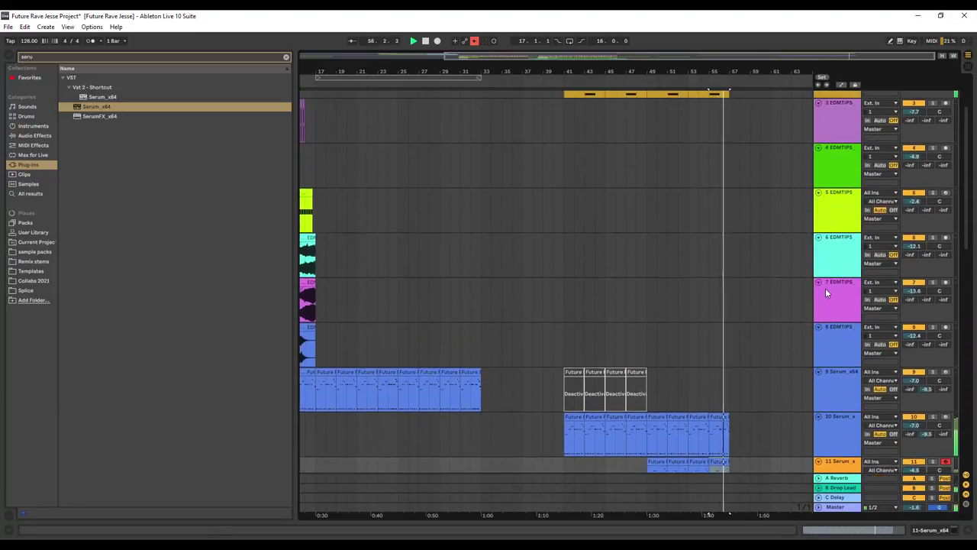
pyautogui.click(838, 114)
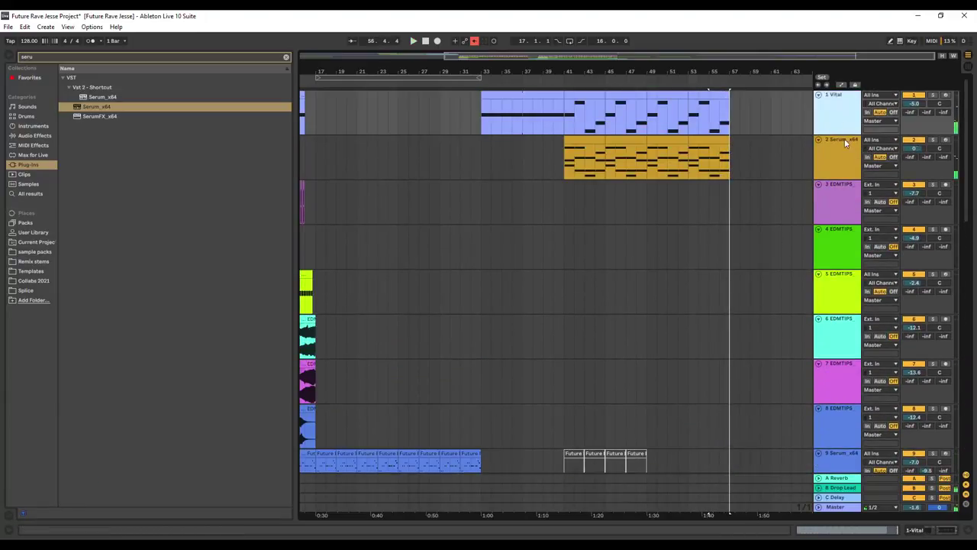
pyautogui.rightClick(849, 146)
pyautogui.click(662, 193)
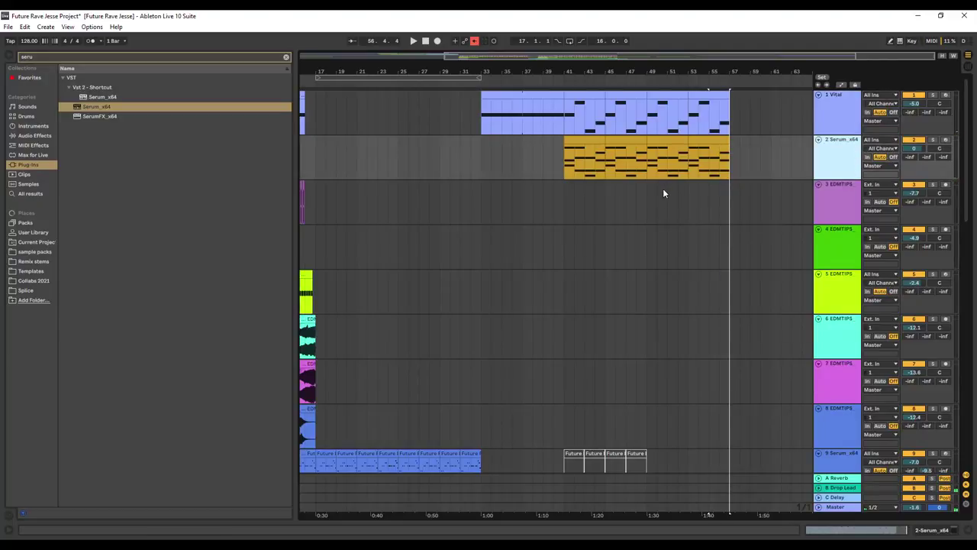
pyautogui.rightClick(825, 158)
pyautogui.click(857, 226)
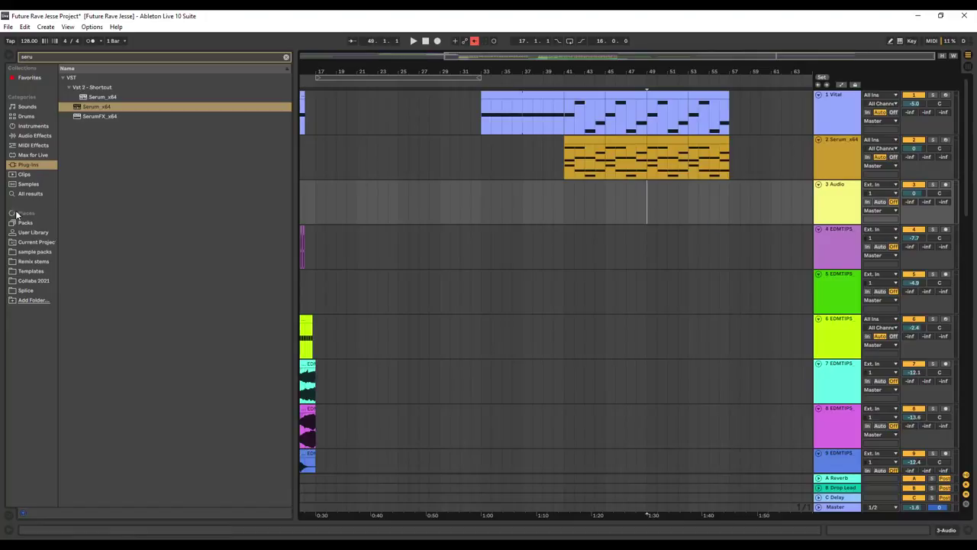
# Step: Place the kick_Analog_1 sample from the EDM Tips Creative Toolkit Kicks folder at bar 49 on the new audio track
pyautogui.click(34, 251)
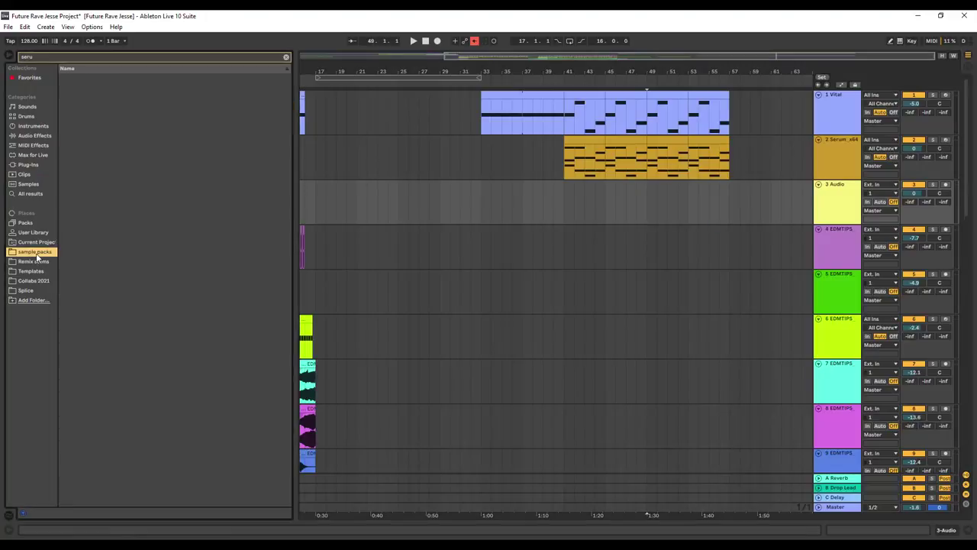
pyautogui.click(286, 58)
pyautogui.click(93, 195)
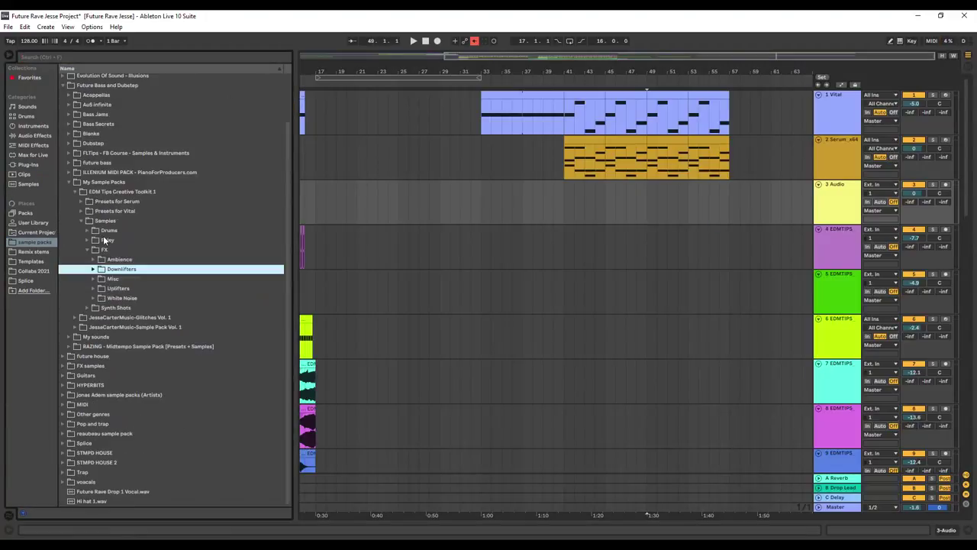
pyautogui.click(108, 231)
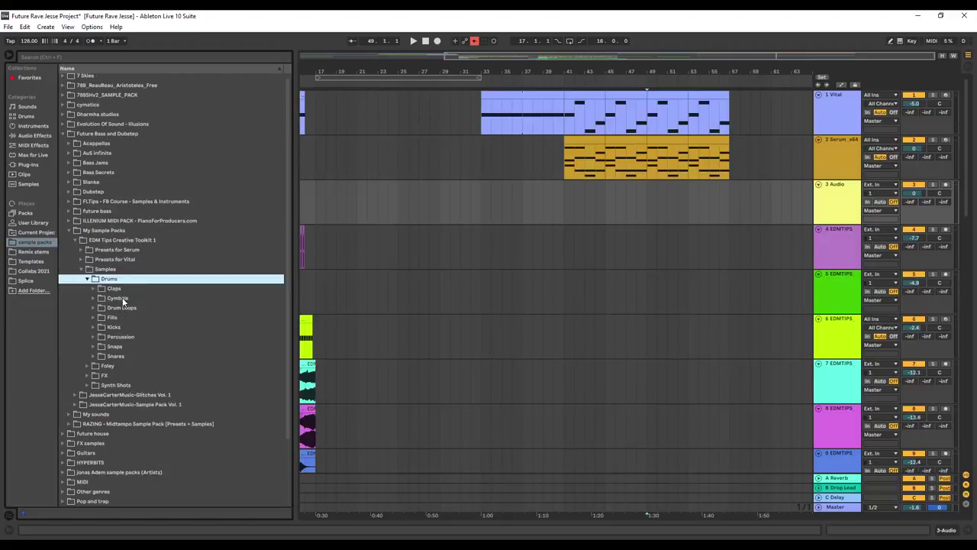
pyautogui.click(113, 327)
pyautogui.scroll(-1, 130, 338)
pyautogui.click(174, 307)
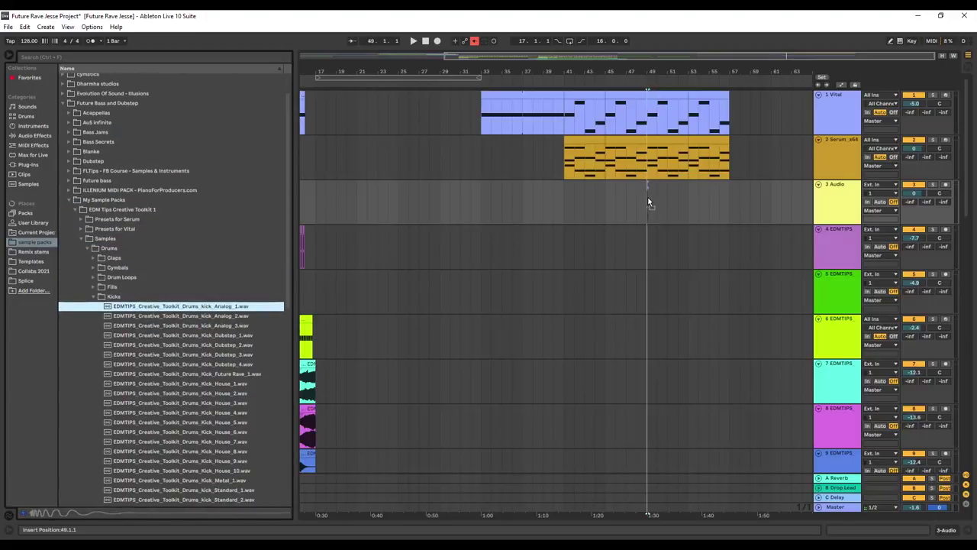
pyautogui.moveTo(648, 203); pyautogui.dragTo(649, 204)
# Step: Select one beat containing the kick at 49.1.1 and duplicate it on every beat until bar 57
pyautogui.moveTo(446, 56); pyautogui.dragTo(772, 91)
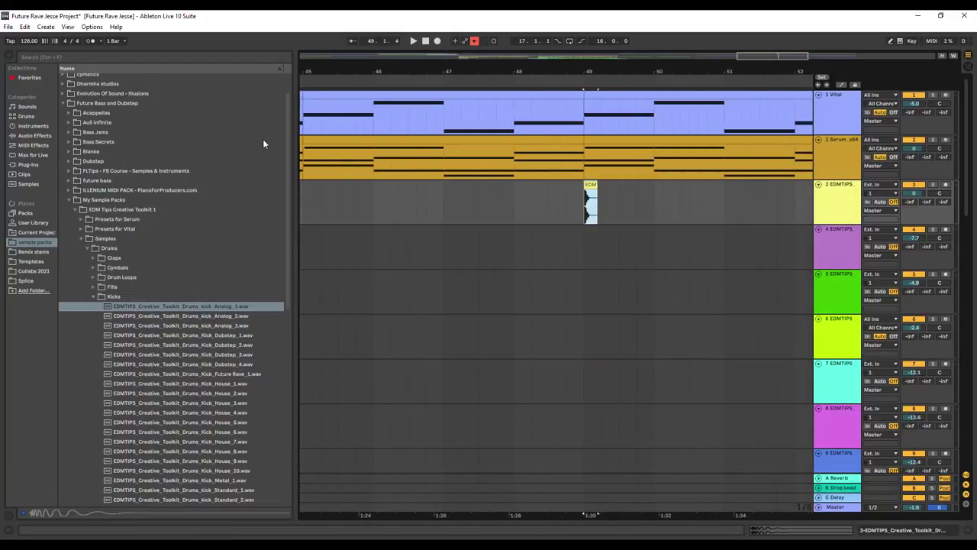
pyautogui.click(604, 205)
pyautogui.moveTo(604, 204); pyautogui.dragTo(585, 213)
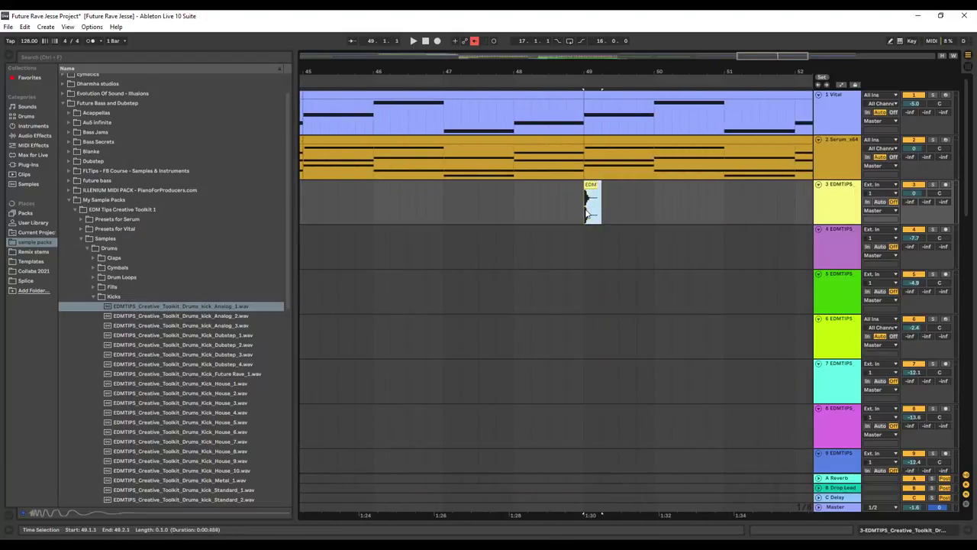
pyautogui.hotkey('ctrl', 'd')
pyautogui.hotkey('ctrl', 'd')
pyautogui.hotkey('ctrl', 'd')
pyautogui.hotkey('ctrl', 'd')
pyautogui.hotkey('ctrl', 'd')
pyautogui.hotkey('ctrl', 'd')
pyautogui.hotkey('ctrl', 'd')
pyautogui.hotkey('ctrl', 'd')
pyautogui.hotkey('ctrl', 'd')
pyautogui.hotkey('ctrl', 'd')
pyautogui.hotkey('ctrl', 'd')
pyautogui.hotkey('ctrl', 'd')
pyautogui.hotkey('ctrl', 'd')
pyautogui.hotkey('ctrl', 'd')
pyautogui.hotkey('ctrl', 'd')
pyautogui.hotkey('ctrl', 'd')
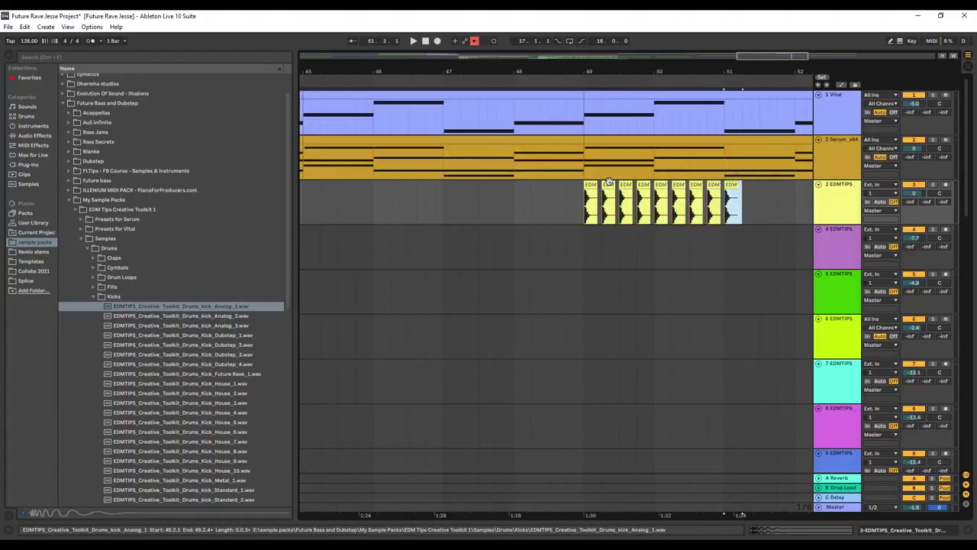
pyautogui.hotkey('ctrl', 'd')
pyautogui.hotkey('ctrl', 'd')
pyautogui.hotkey('ctrl', 'd')
pyautogui.hotkey('ctrl', 'd')
pyautogui.hotkey('ctrl', 'd')
pyautogui.hotkey('ctrl', 'd')
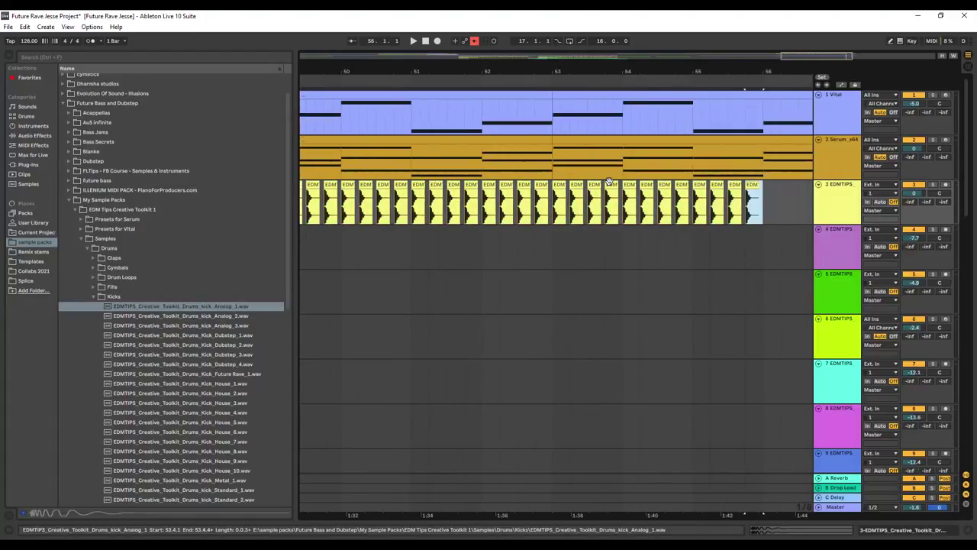
pyautogui.hotkey('ctrl', 'd')
pyautogui.hotkey('ctrl', 'd')
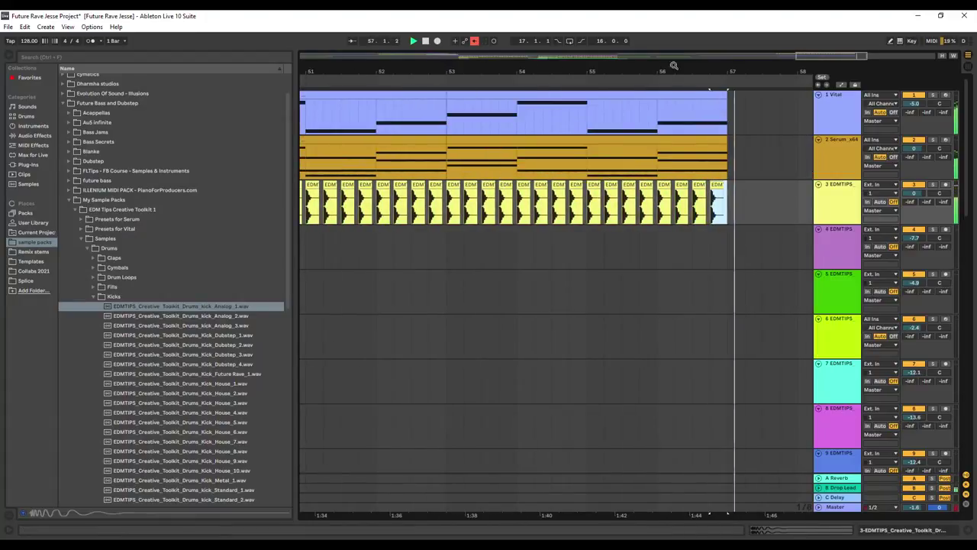
# Step: Play the kicks from bar 49 and lower kick track 3 to -3.2 dB
pyautogui.moveTo(798, 56); pyautogui.dragTo(681, 70)
pyautogui.click(565, 78)
pyautogui.moveTo(914, 193); pyautogui.dragTo(914, 191)
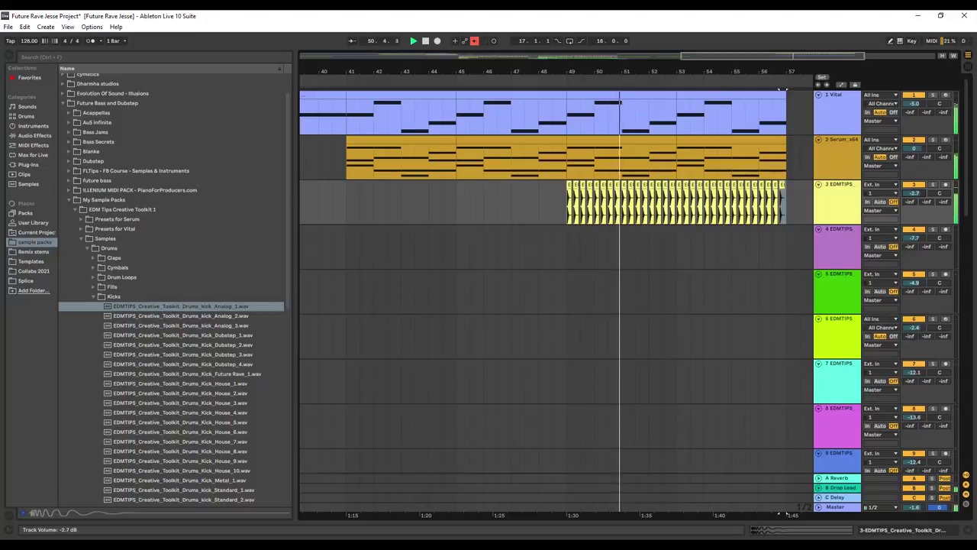
pyautogui.press('space')
# Step: Load LFOTool_x64 after the EQ Eight on the Vital track and steepen the start of its volume curve
pyautogui.doubleClick(842, 118)
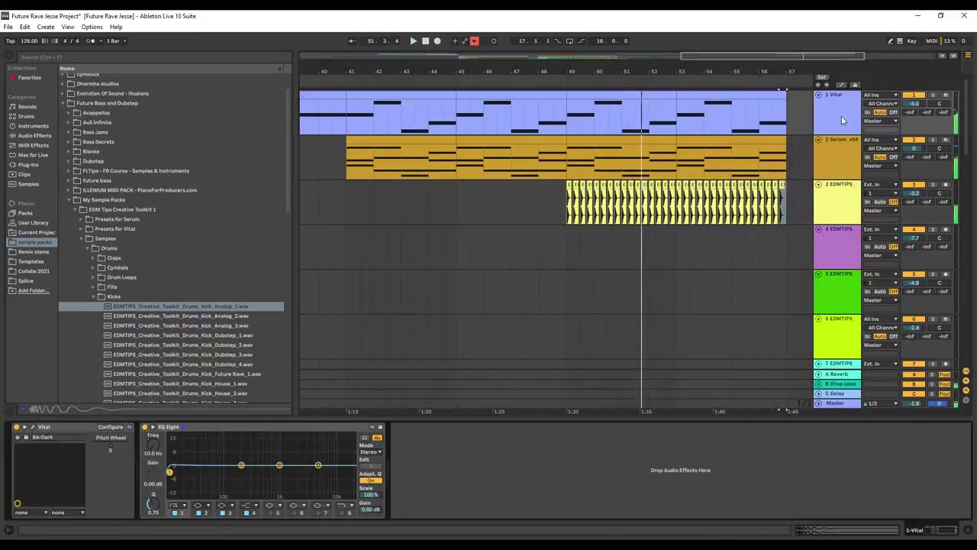
pyautogui.click(29, 164)
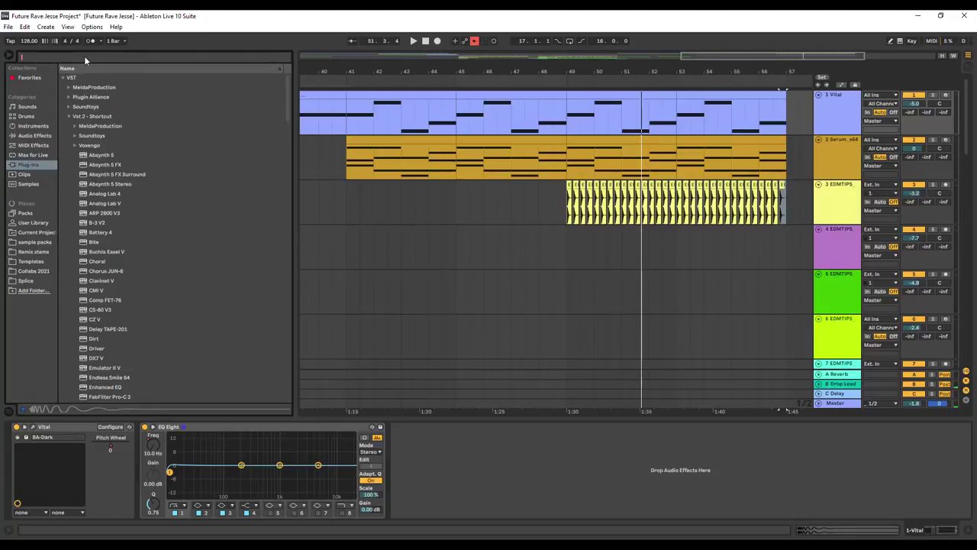
pyautogui.write('lfo')
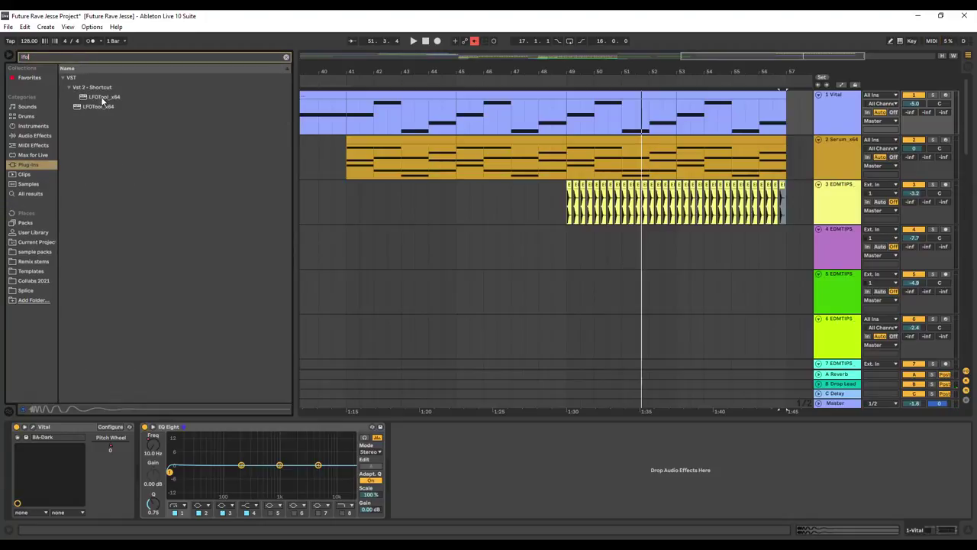
pyautogui.doubleClick(100, 98)
pyautogui.moveTo(178, 157); pyautogui.dragTo(99, 133)
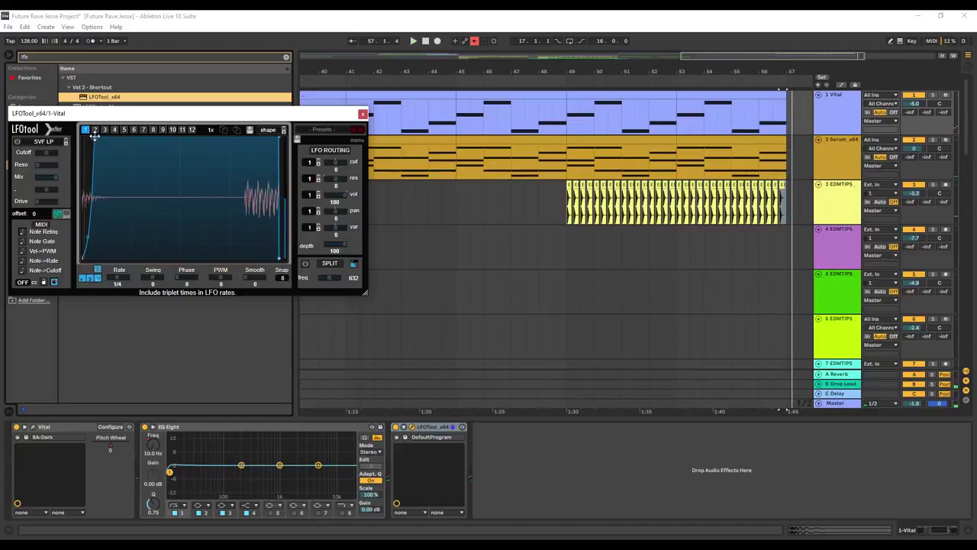
# Step: Automate LFOTool's Device On on the Vital track to switch on at bar 49, and lower kick track 3 to -4.5 dB
pyautogui.press('space')
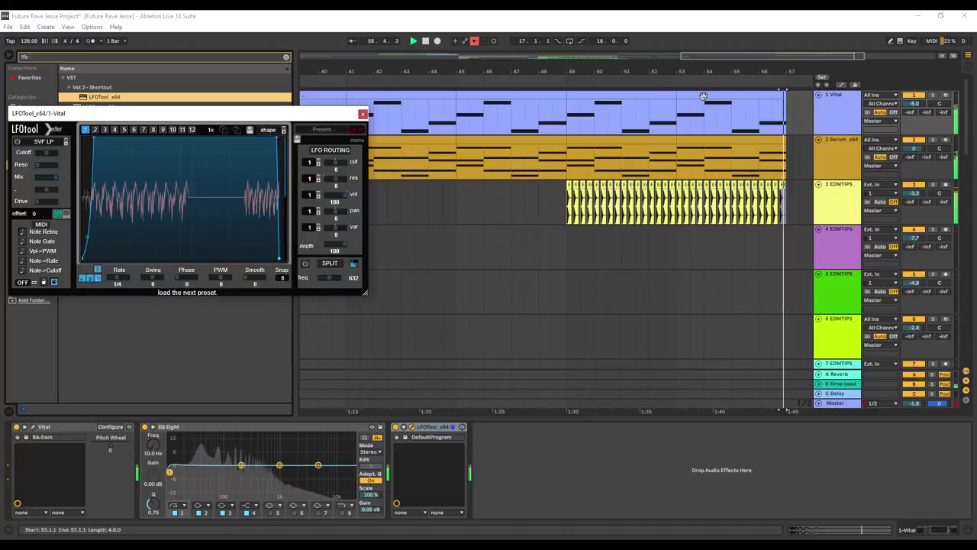
pyautogui.click(548, 84)
pyautogui.click(841, 86)
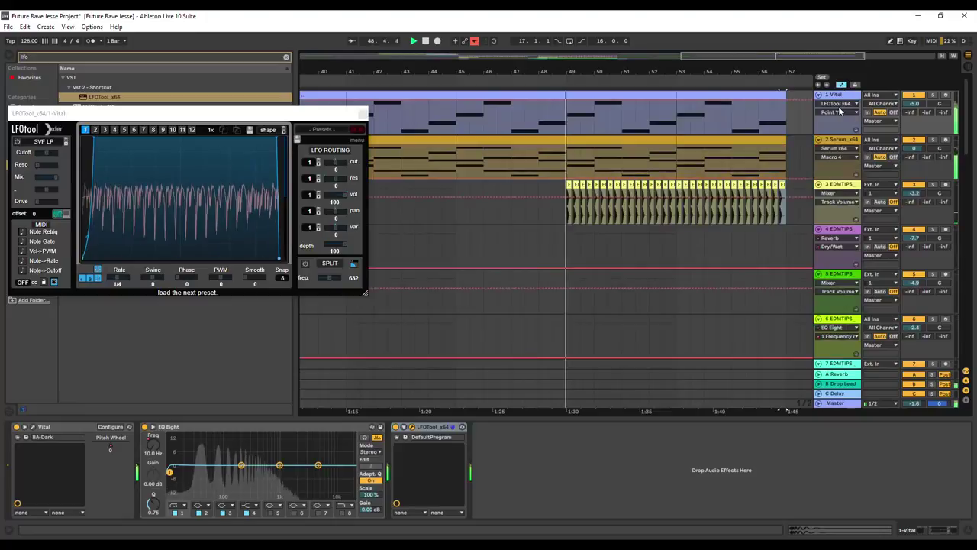
pyautogui.click(836, 103)
pyautogui.click(837, 135)
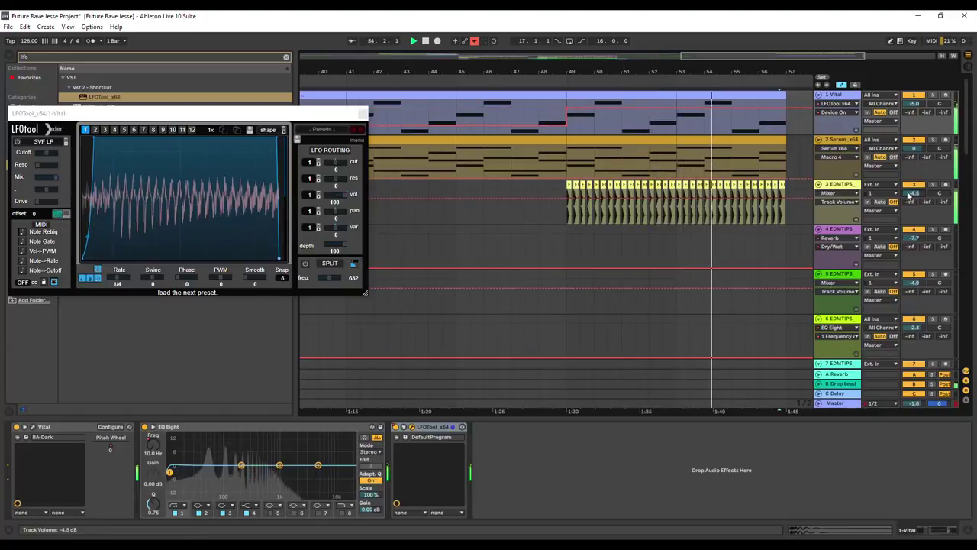
pyautogui.scroll(-1, 697, 193)
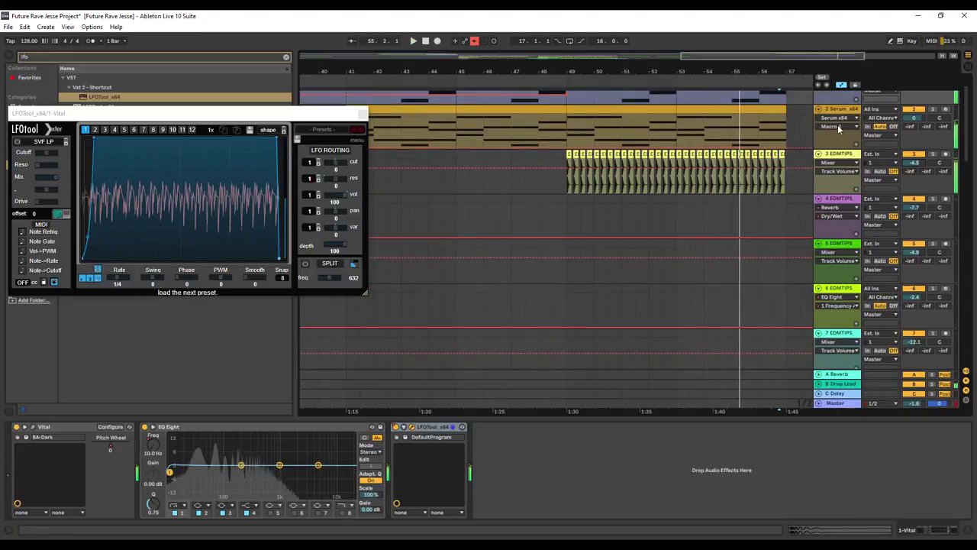
# Step: Copy LFOTool from the Vital track and paste it after Serum on track 2
pyautogui.click(801, 139)
pyautogui.scroll(1, 801, 139)
pyautogui.click(824, 102)
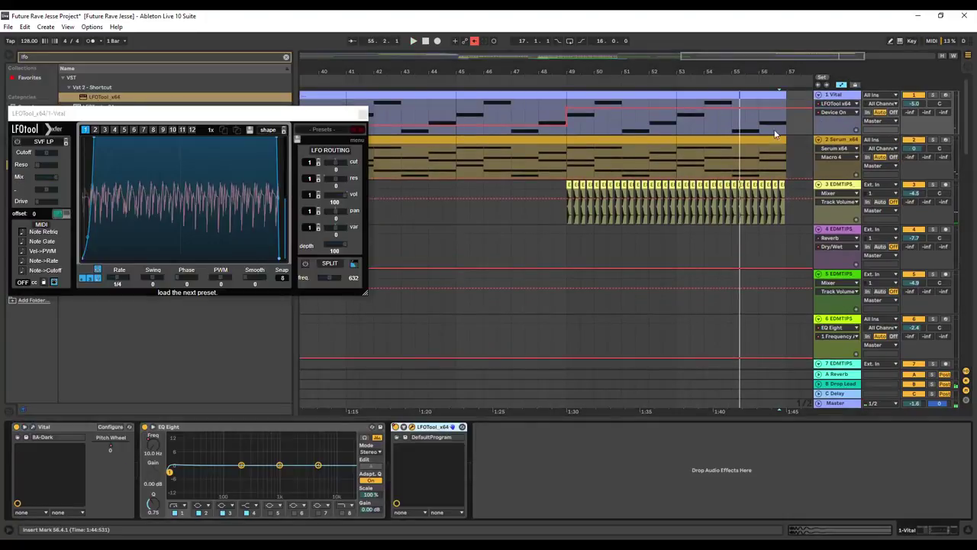
pyautogui.rightClick(429, 436)
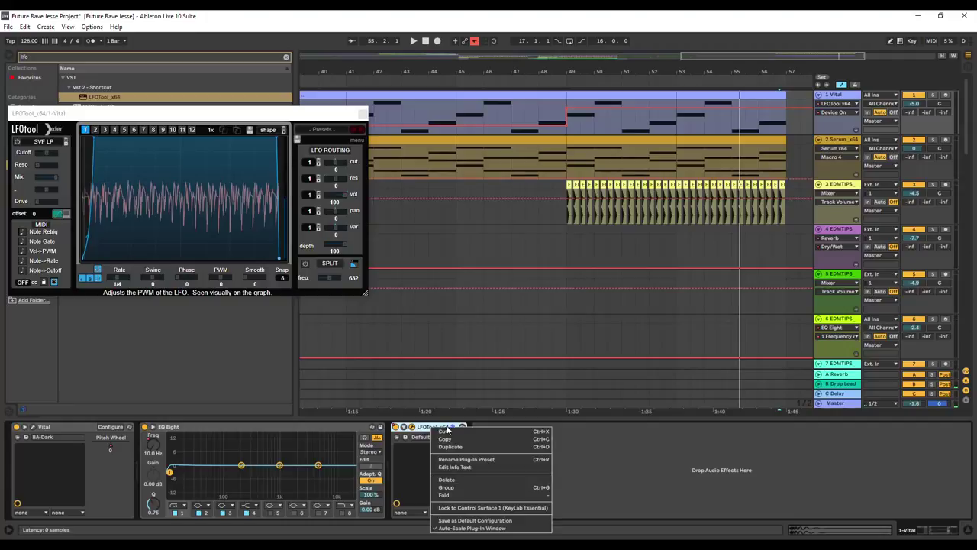
pyautogui.click(834, 142)
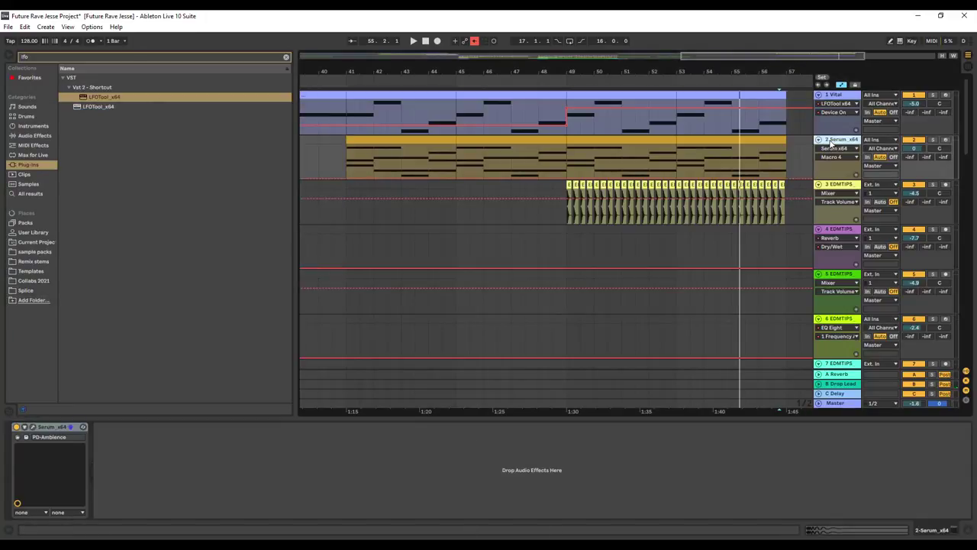
pyautogui.rightClick(439, 441)
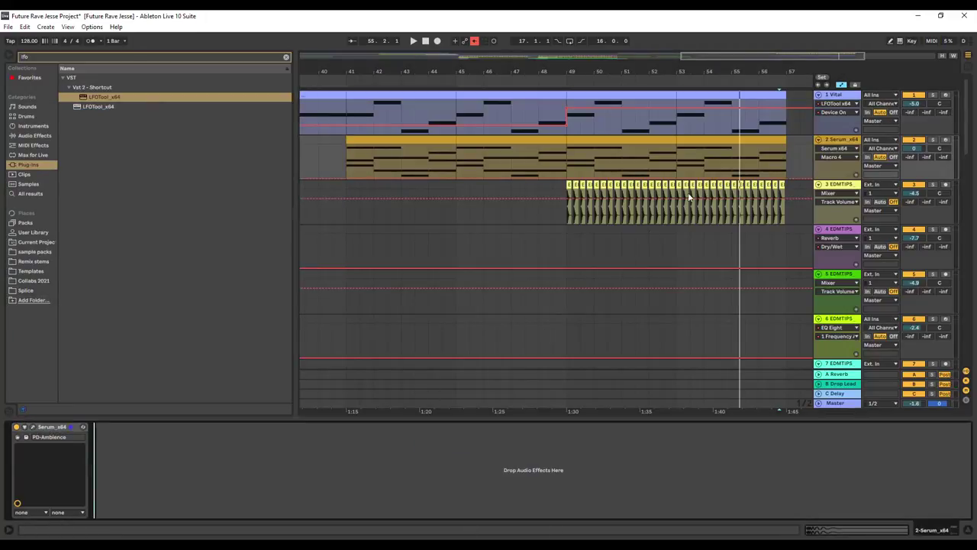
# Step: Automate Device On of track 2's LFOTool so the ducking is off before bar 49 and on from there
pyautogui.click(840, 158)
pyautogui.click(844, 149)
pyautogui.click(845, 149)
pyautogui.click(842, 172)
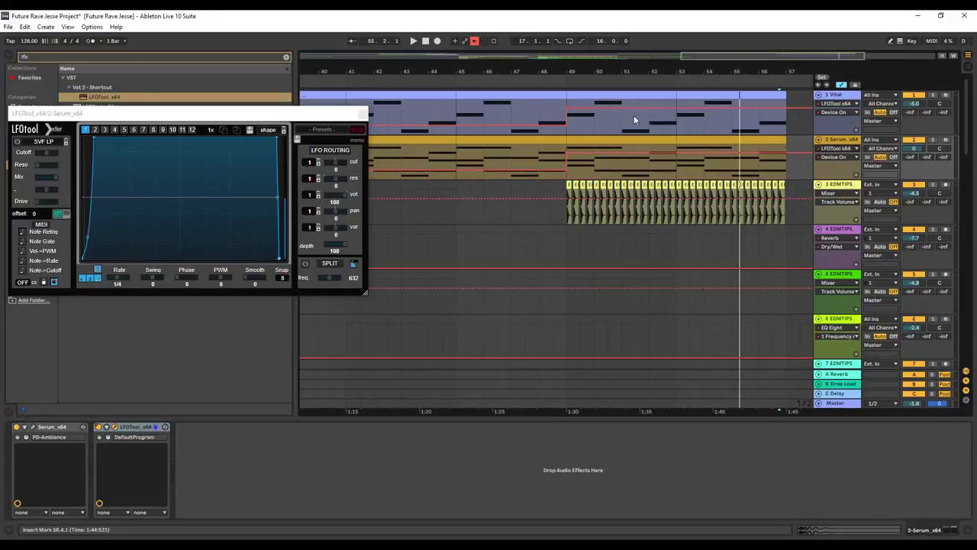
# Step: On Serum track 11, move the LFOTool Device On switch-off point from bar 57 back to bar 41 and close the Serum window
pyautogui.scroll(-10, 729, 229)
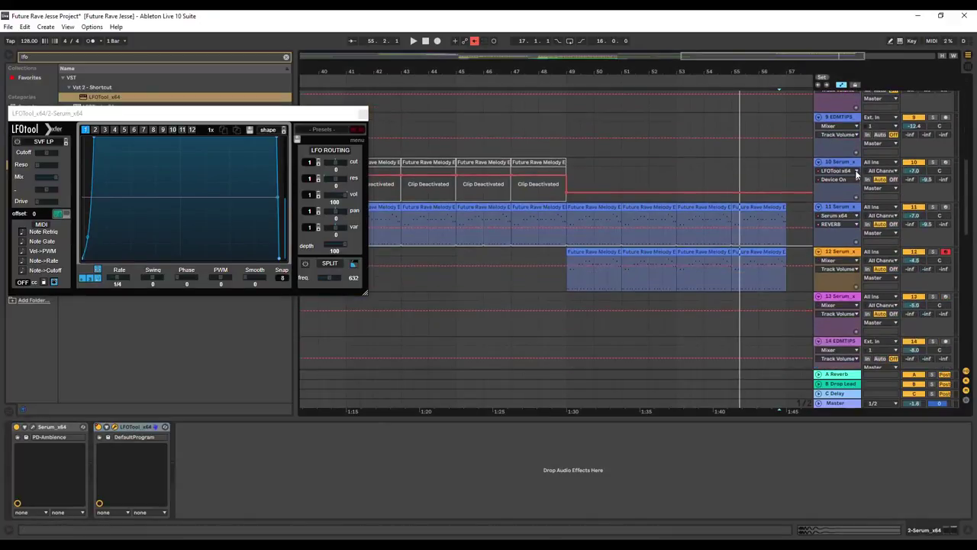
pyautogui.click(849, 210)
pyautogui.rightClick(848, 207)
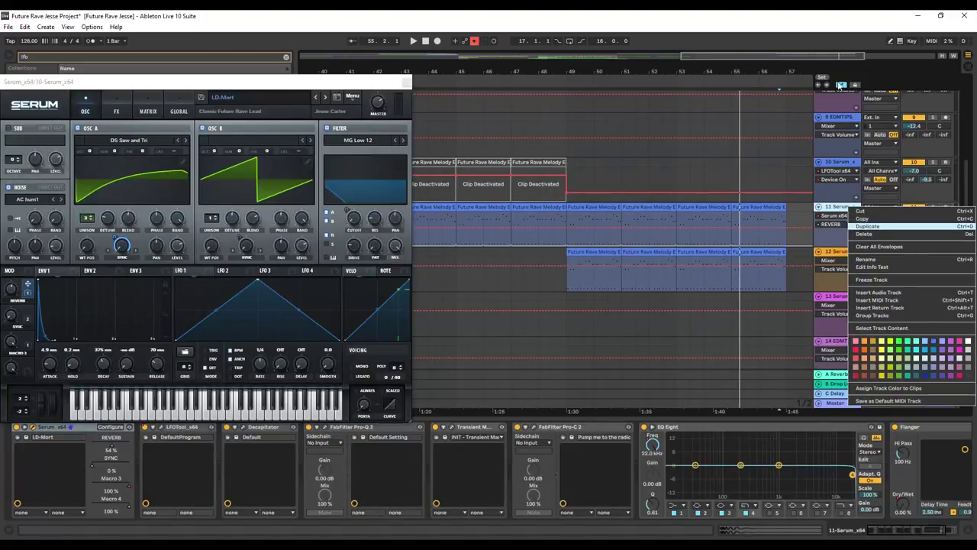
pyautogui.click(840, 217)
pyautogui.click(840, 217)
pyautogui.click(834, 243)
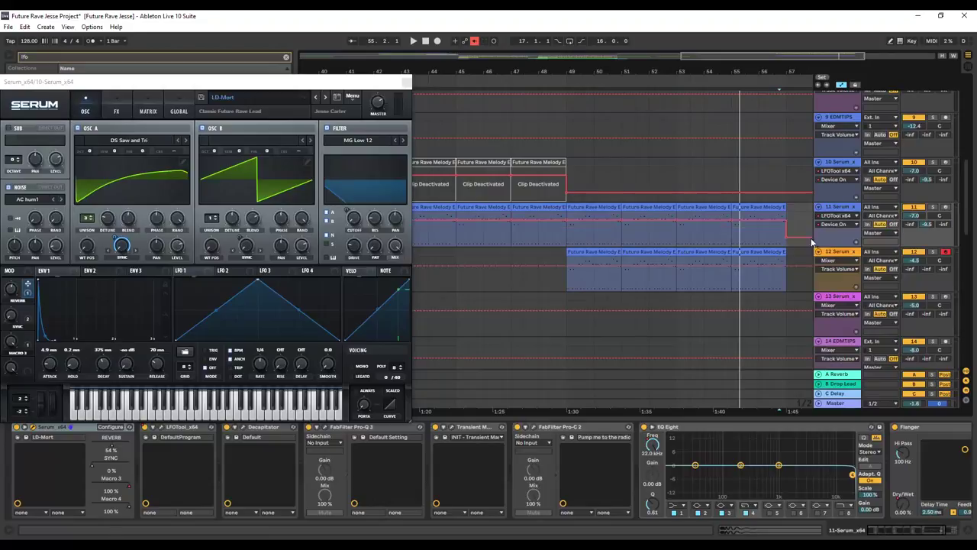
pyautogui.moveTo(785, 225); pyautogui.dragTo(456, 237)
pyautogui.click(408, 80)
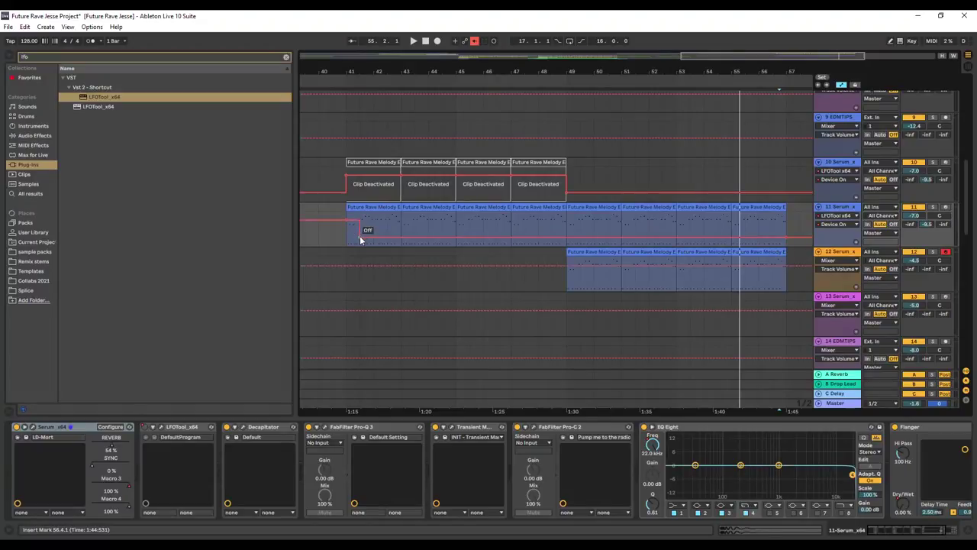
# Step: Play the drop and paste LFOTool after Serum on track 12, closing the plug-in window
pyautogui.press('space')
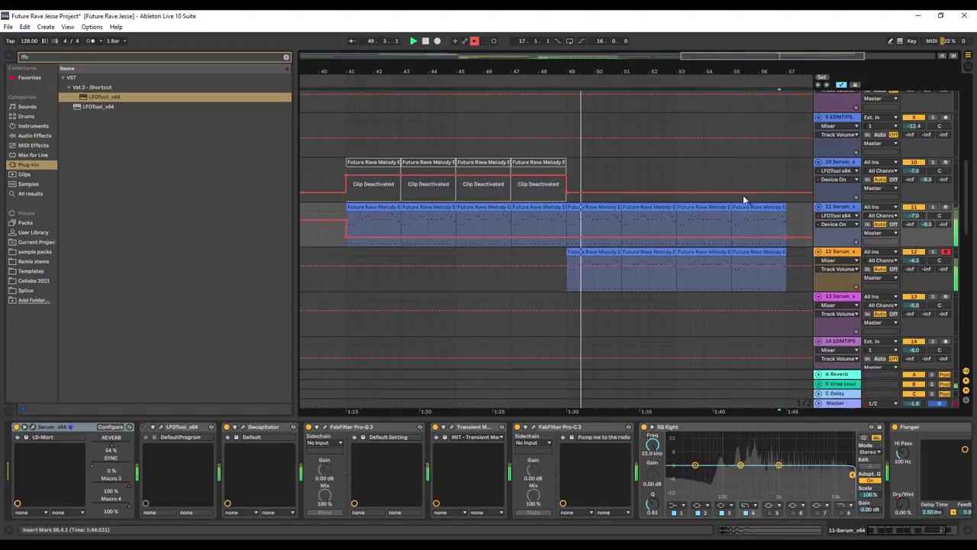
pyautogui.click(841, 253)
pyautogui.rightClick(532, 481)
pyautogui.click(555, 483)
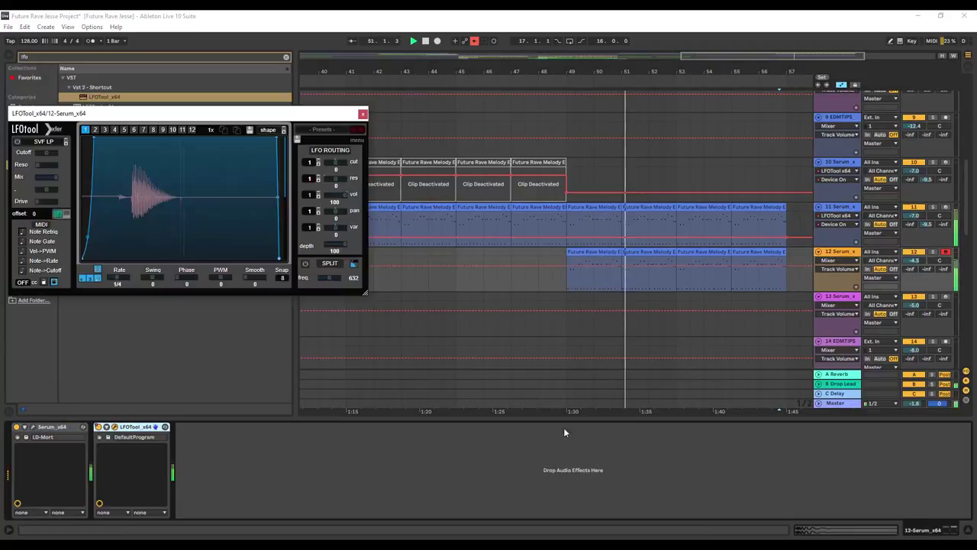
pyautogui.click(363, 113)
# Step: Solo kick track 3 and add an EQ Eight from the audio effects to it
pyautogui.scroll(2, 574, 154)
pyautogui.scroll(6, 575, 149)
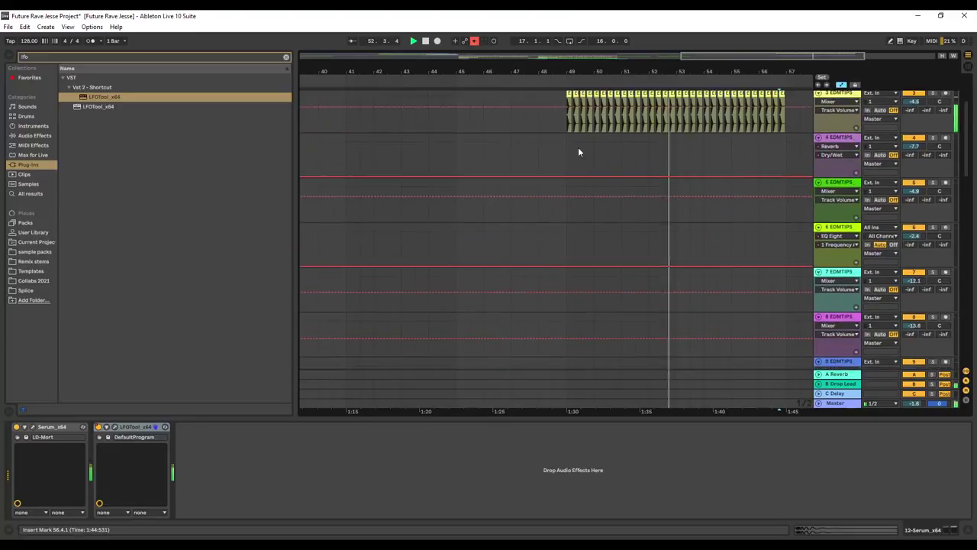
pyautogui.click(840, 143)
pyautogui.click(933, 144)
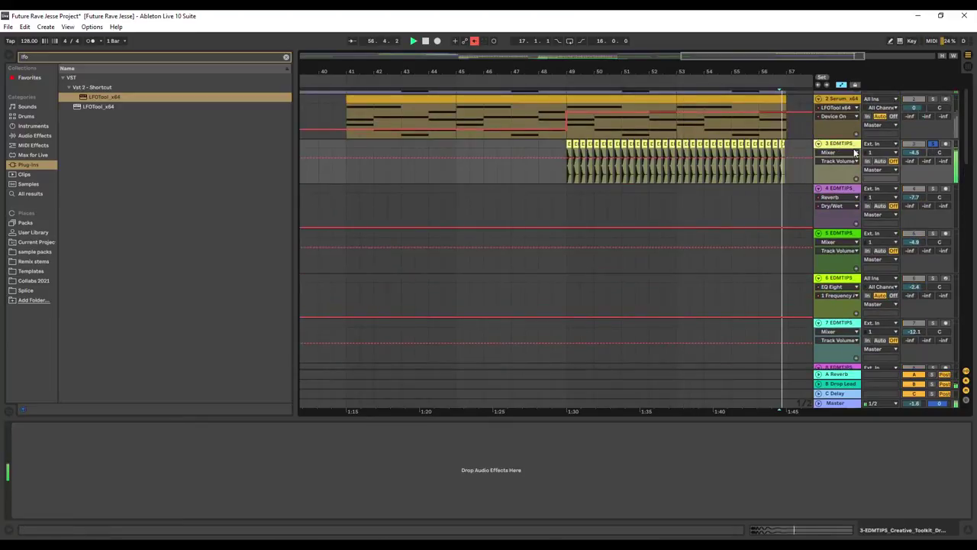
pyautogui.click(284, 58)
pyautogui.click(34, 136)
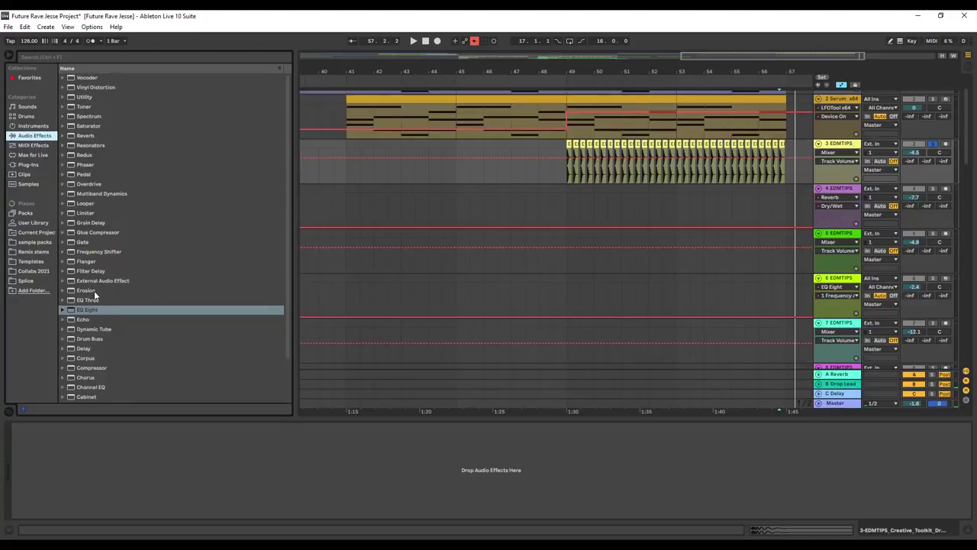
pyautogui.doubleClick(96, 310)
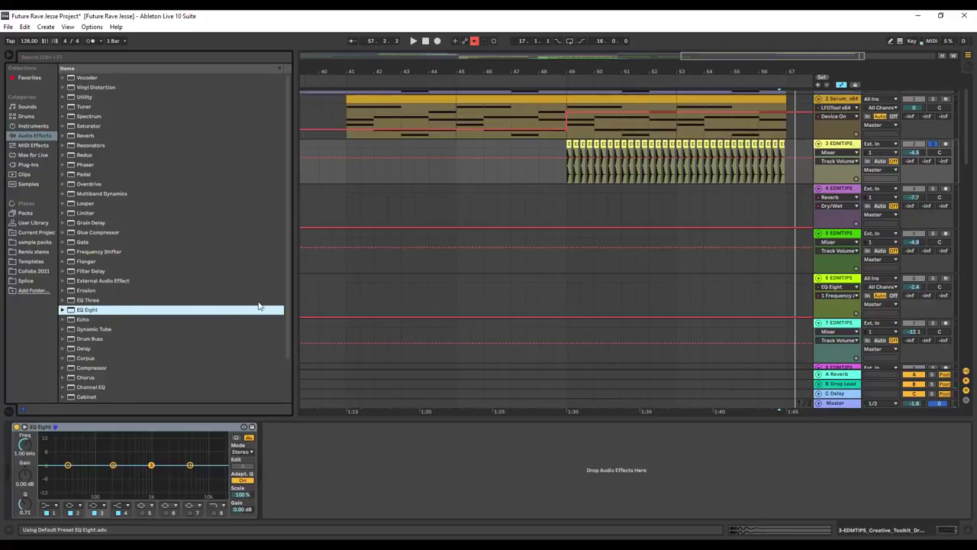
# Step: Set EQ Eight band 4 on the kick to a high-cut filter at 198 Hz while listening to the soloed kick
pyautogui.click(116, 506)
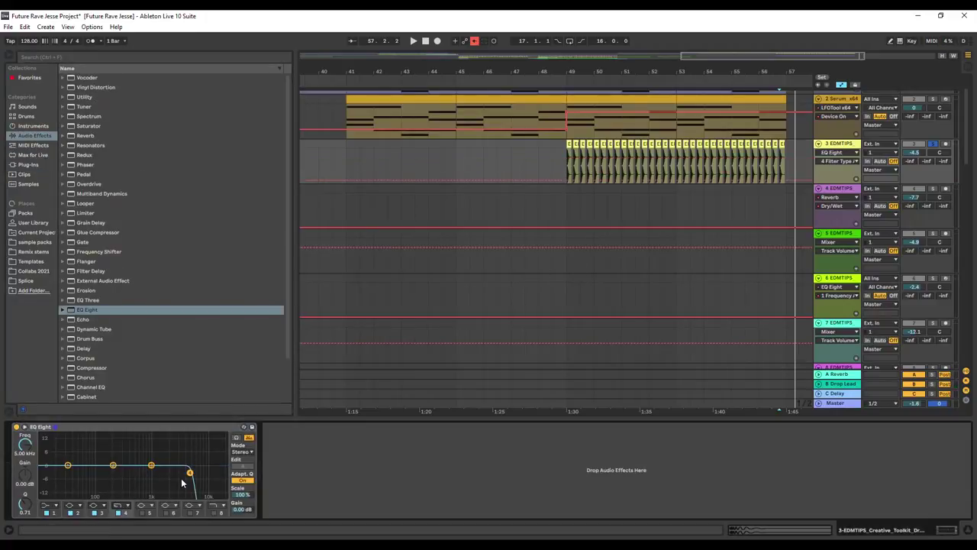
pyautogui.press('space')
pyautogui.moveTo(175, 474)
pyautogui.mouseDown()
pyautogui.moveTo(110, 473)
pyautogui.moveTo(113, 465)
pyautogui.mouseUp()
pyautogui.press('space')
pyautogui.press('space')
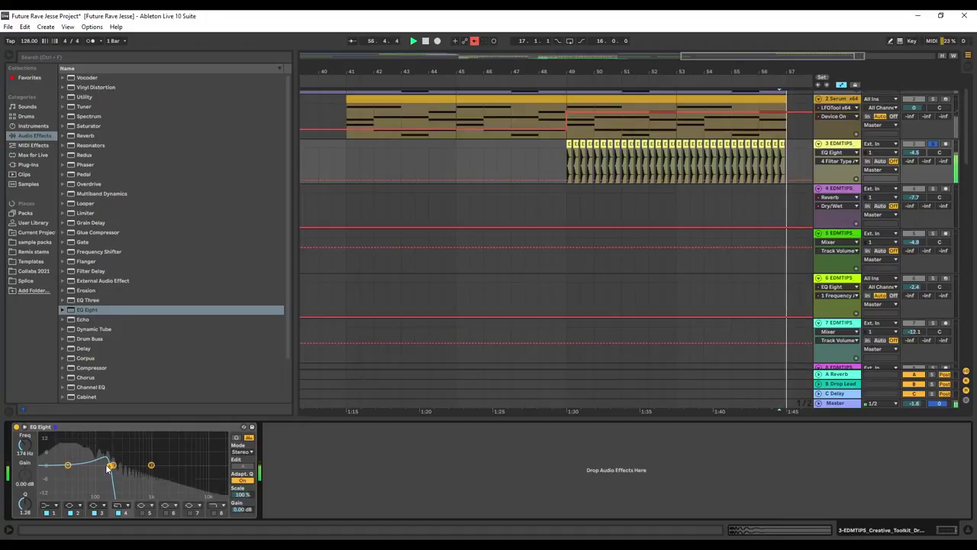
# Step: Hide the automation lanes, unsolo kick track 3 and lower it to -5.4 dB during playback
pyautogui.click(839, 86)
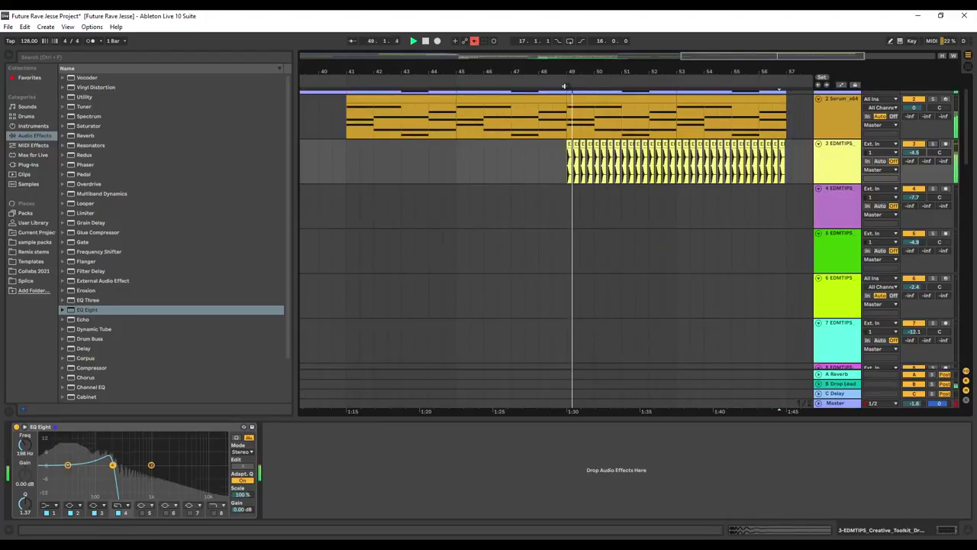
pyautogui.moveTo(909, 156)
pyautogui.mouseDown()
pyautogui.moveTo(910, 135)
pyautogui.moveTo(910, 164)
pyautogui.mouseUp()
pyautogui.scroll(3, 557, 245)
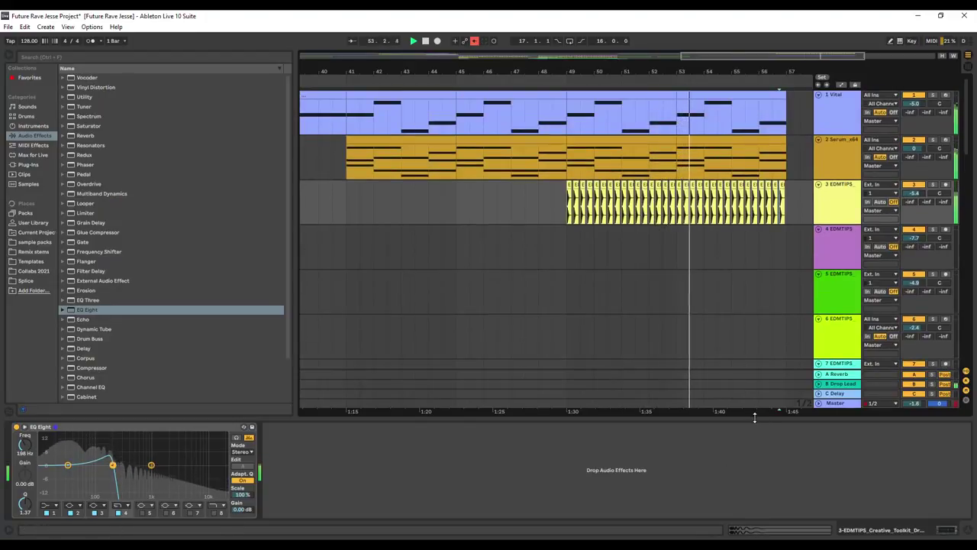
pyautogui.moveTo(755, 418); pyautogui.dragTo(756, 473)
pyautogui.moveTo(969, 184); pyautogui.dragTo(455, 136)
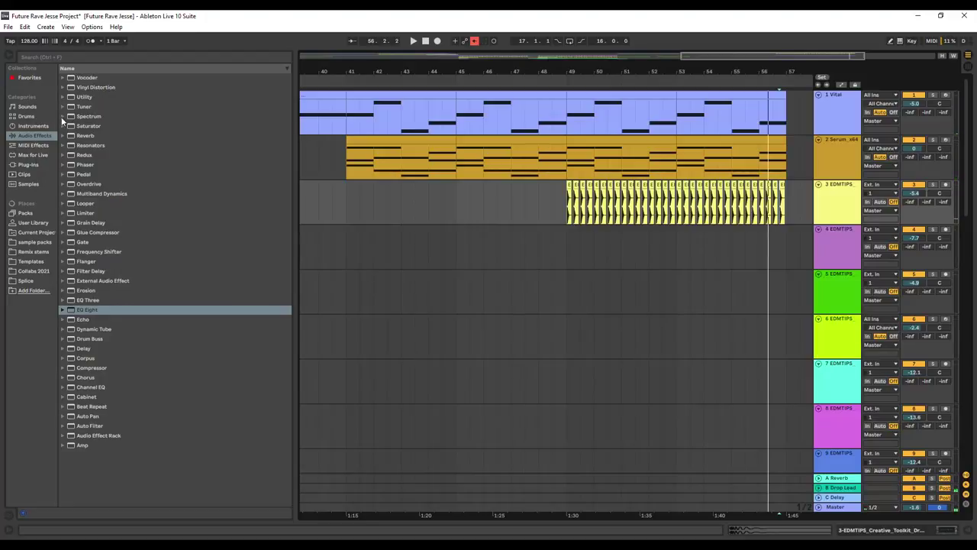
# Step: Add a Saturator to Serum track 2 and place it between Serum and LFOTool
pyautogui.doubleClick(852, 154)
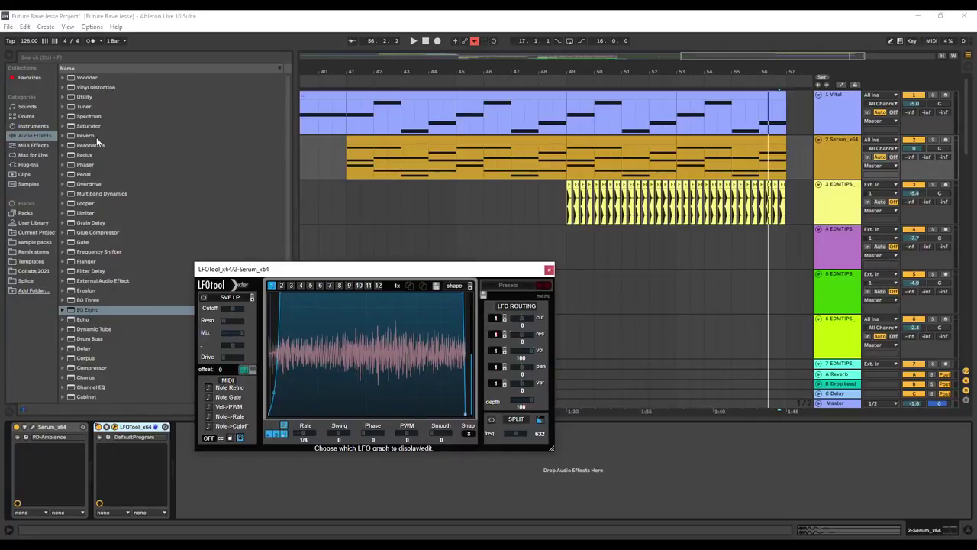
pyautogui.doubleClick(97, 127)
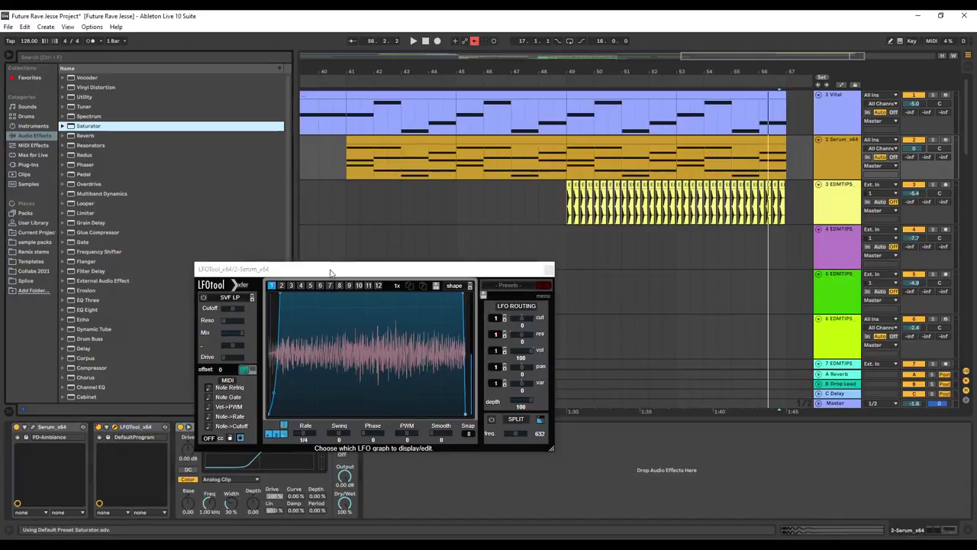
pyautogui.moveTo(329, 273); pyautogui.dragTo(592, 285)
pyautogui.click(86, 435)
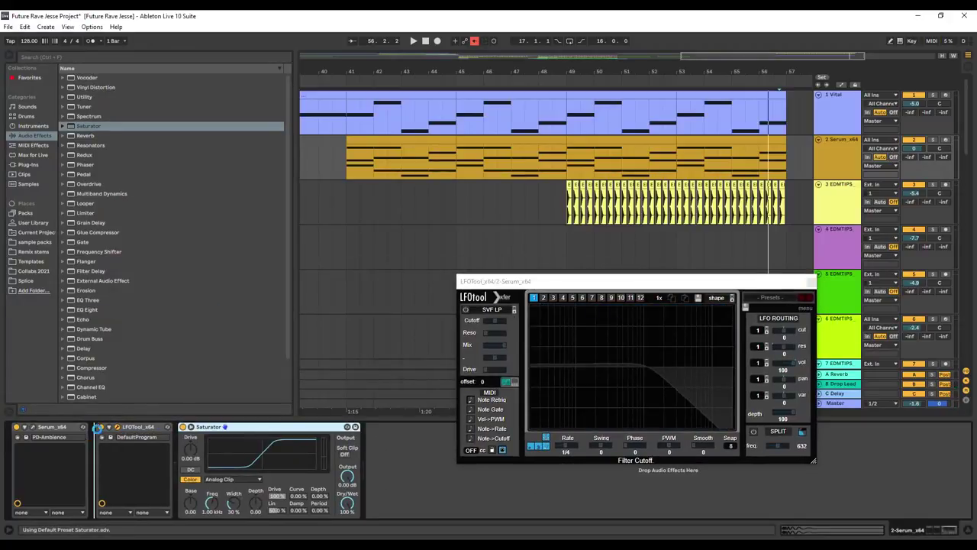
pyautogui.moveTo(89, 434); pyautogui.dragTo(92, 434)
# Step: Set the Saturator's Drive to 2.25 dB and lower Serum track 2 to -3.3 dB while playing the drop
pyautogui.moveTo(124, 470); pyautogui.dragTo(124, 454)
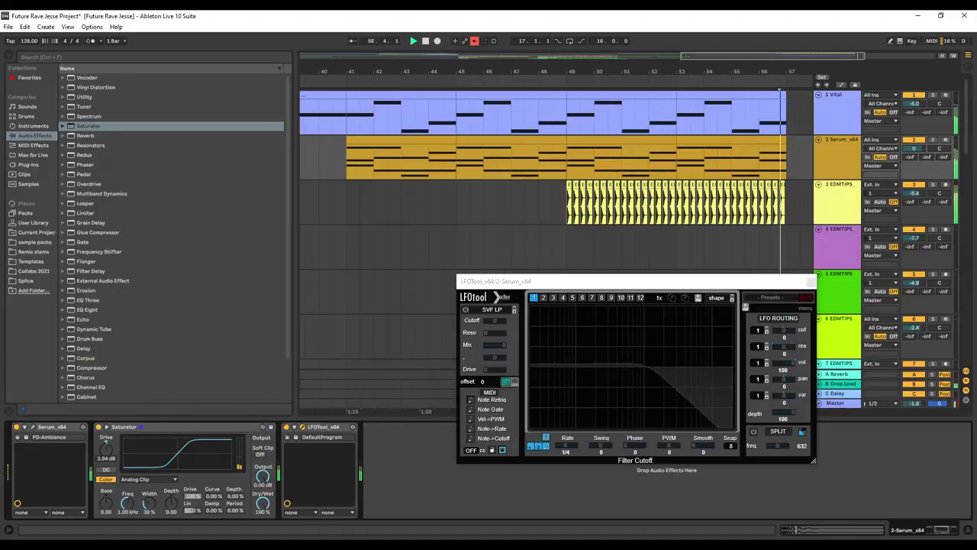
pyautogui.moveTo(913, 149); pyautogui.dragTo(914, 161)
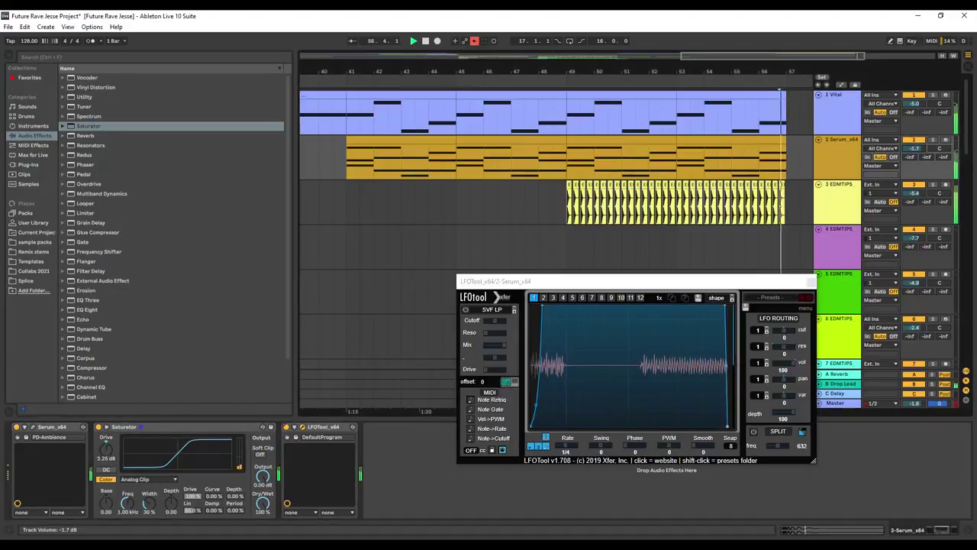
pyautogui.click(851, 144)
pyautogui.press('space')
pyautogui.press('space')
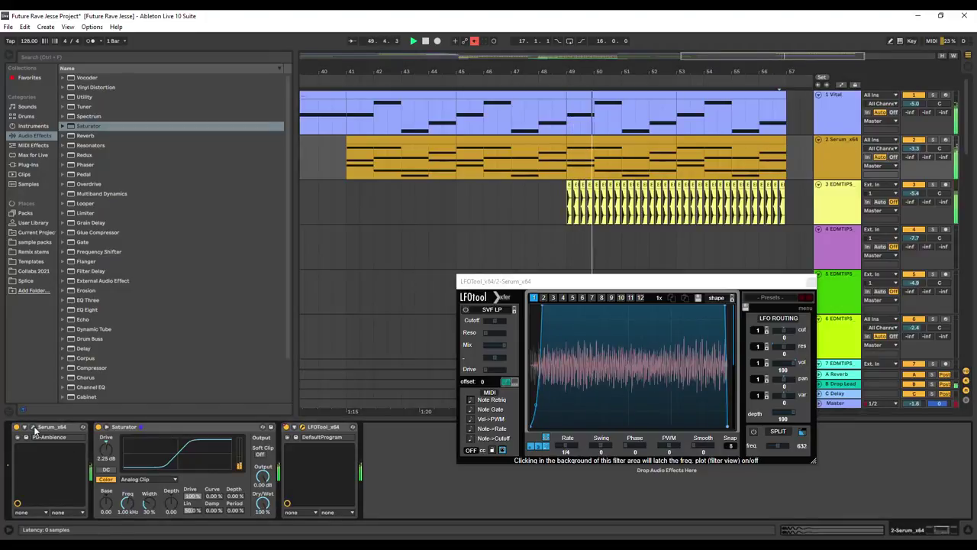
# Step: Map Macro 1 to the filter cutoff in track 2's Serum, show the automation lanes and close the Serum window
pyautogui.click(34, 429)
pyautogui.moveTo(236, 196); pyautogui.dragTo(322, 108)
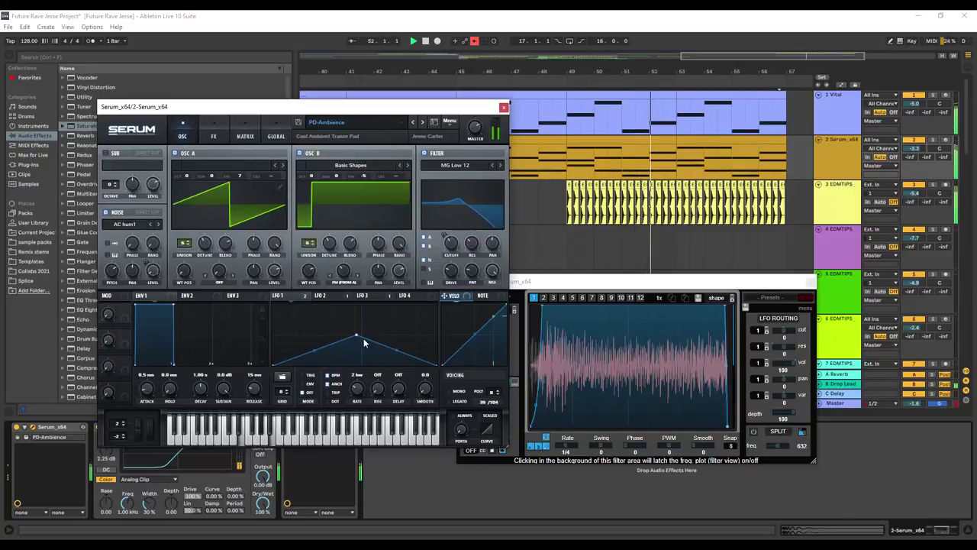
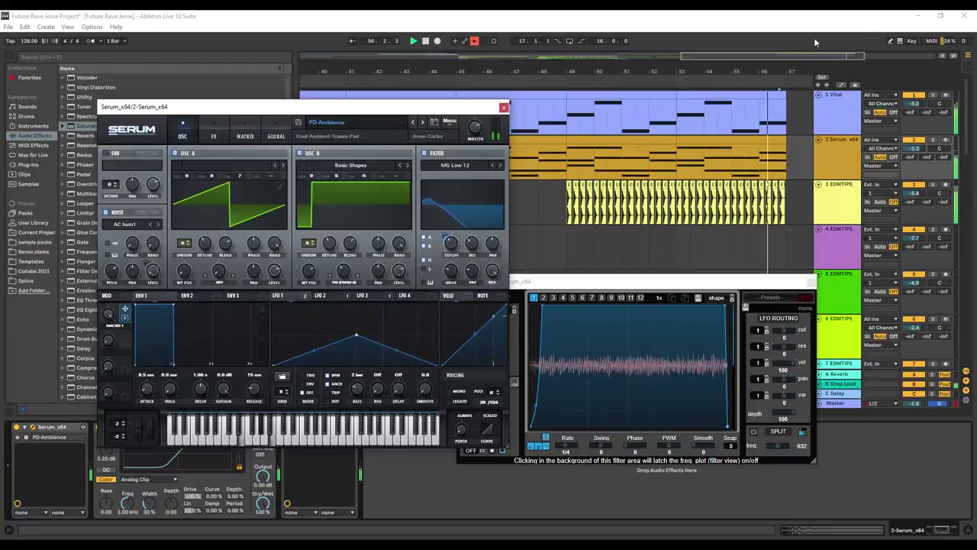
pyautogui.click(842, 85)
pyautogui.click(504, 108)
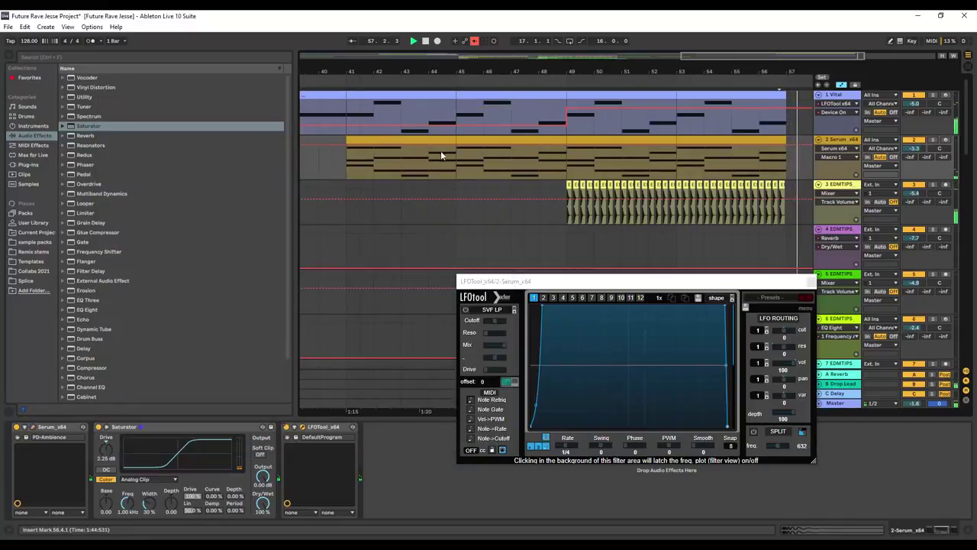
# Step: Draw a Macro 1 automation ramp on track 2 from bar 41 down to 0.64 at bar 49, and hide the automation lanes
pyautogui.click(349, 145)
pyautogui.moveTo(565, 149); pyautogui.dragTo(565, 154)
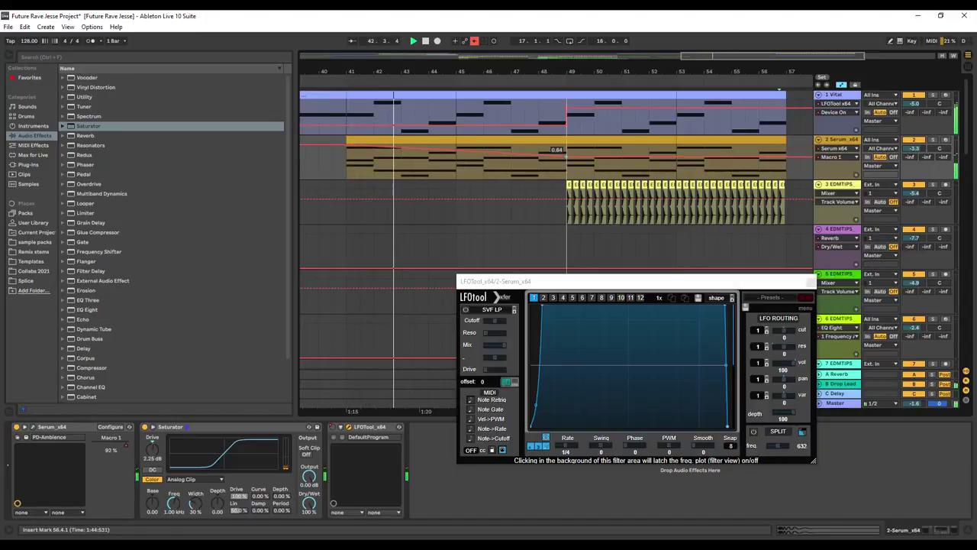
pyautogui.click(840, 85)
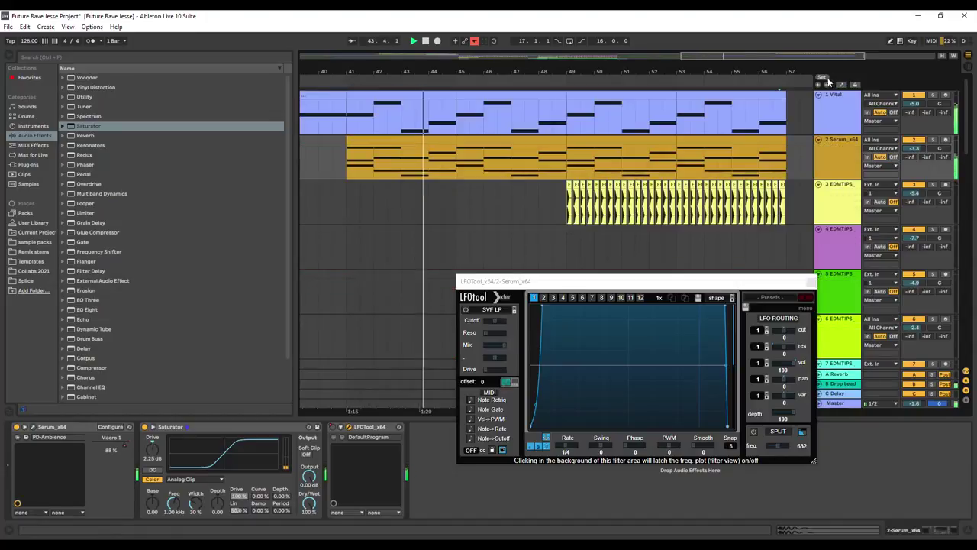
# Step: Close the LFOTool window and set the track 3 kick's volume to -3.8 dB while the drop plays
pyautogui.moveTo(682, 56); pyautogui.dragTo(666, 49)
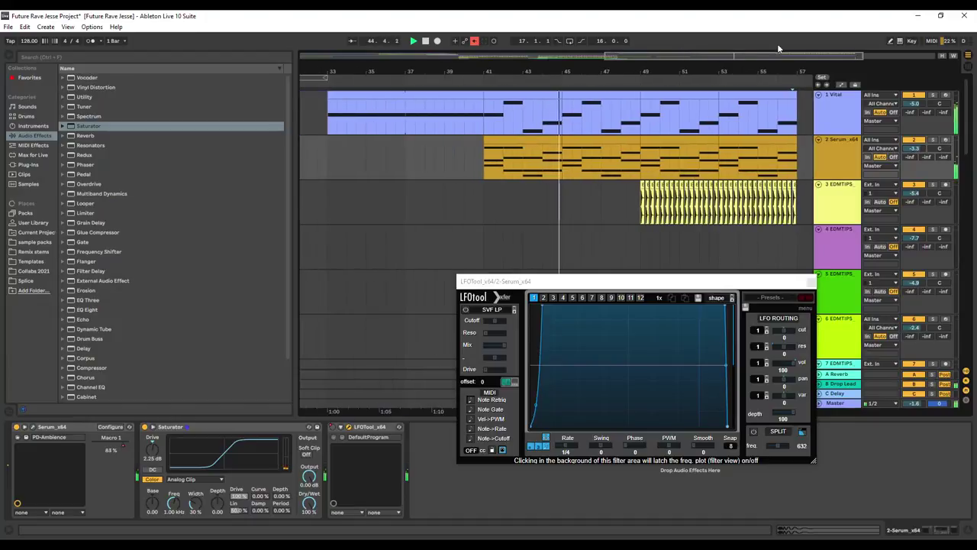
pyautogui.moveTo(863, 58); pyautogui.dragTo(927, 57)
pyautogui.click(808, 280)
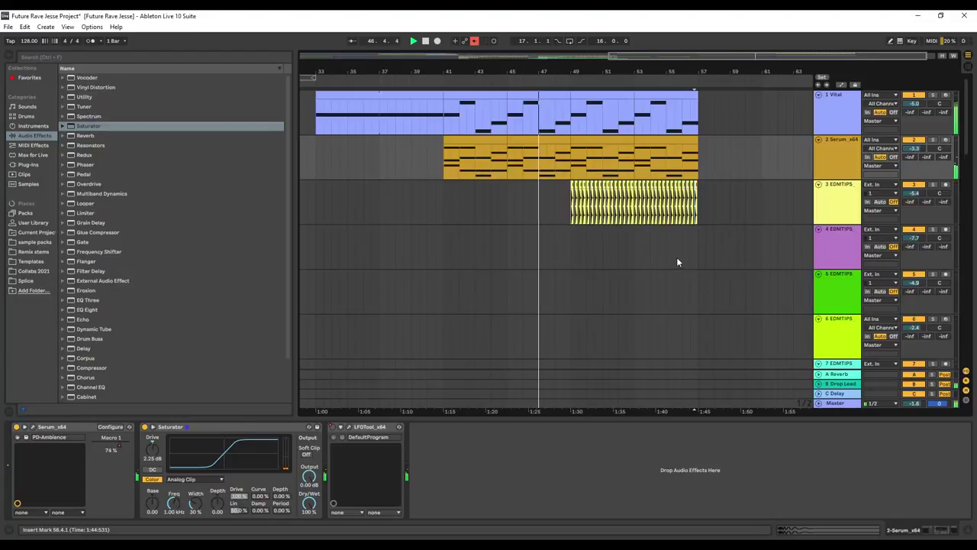
pyautogui.moveTo(706, 416); pyautogui.dragTo(704, 523)
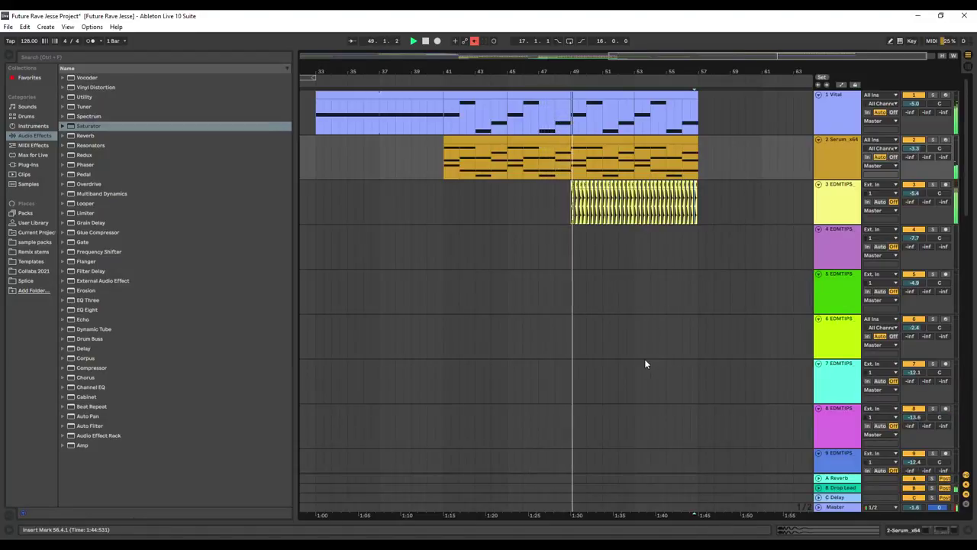
pyautogui.moveTo(915, 193); pyautogui.dragTo(915, 191)
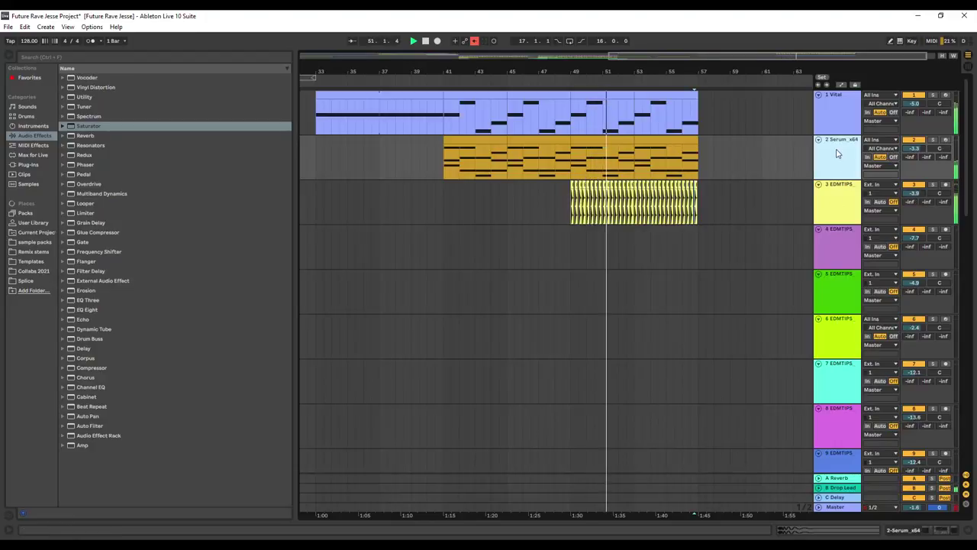
# Step: Inspect the ducking curve in LFOTool on Serum track 12 and close its window
pyautogui.scroll(-5, 768, 383)
pyautogui.click(849, 337)
pyautogui.doubleClick(839, 368)
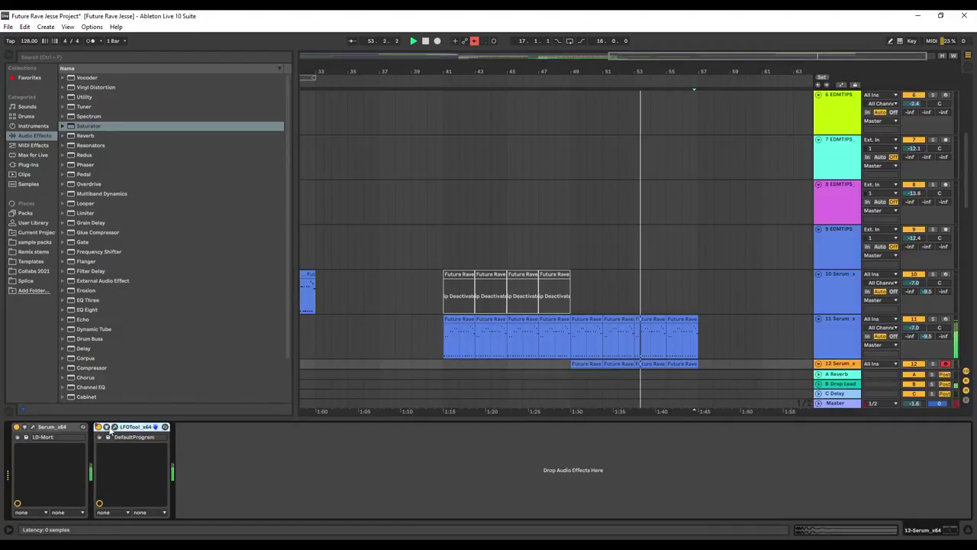
pyautogui.click(115, 427)
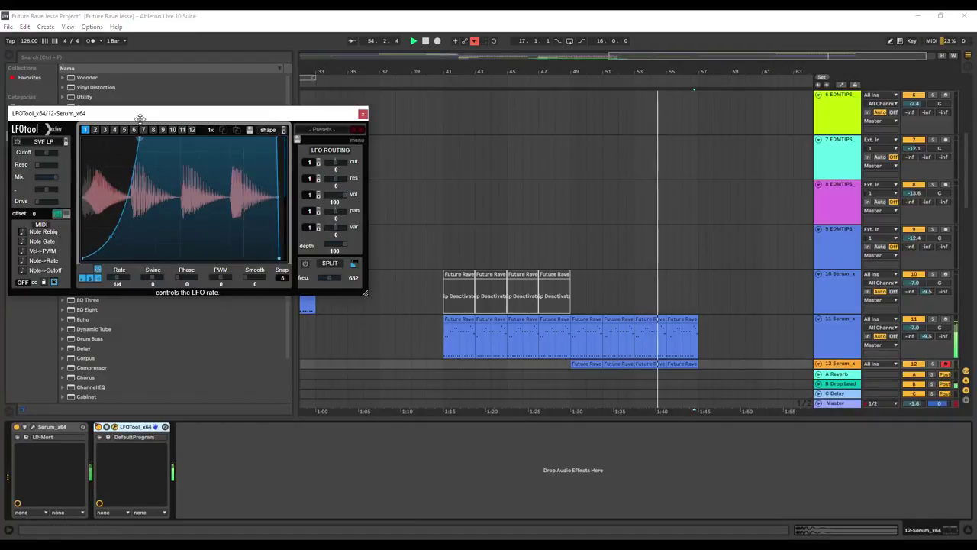
pyautogui.click(363, 114)
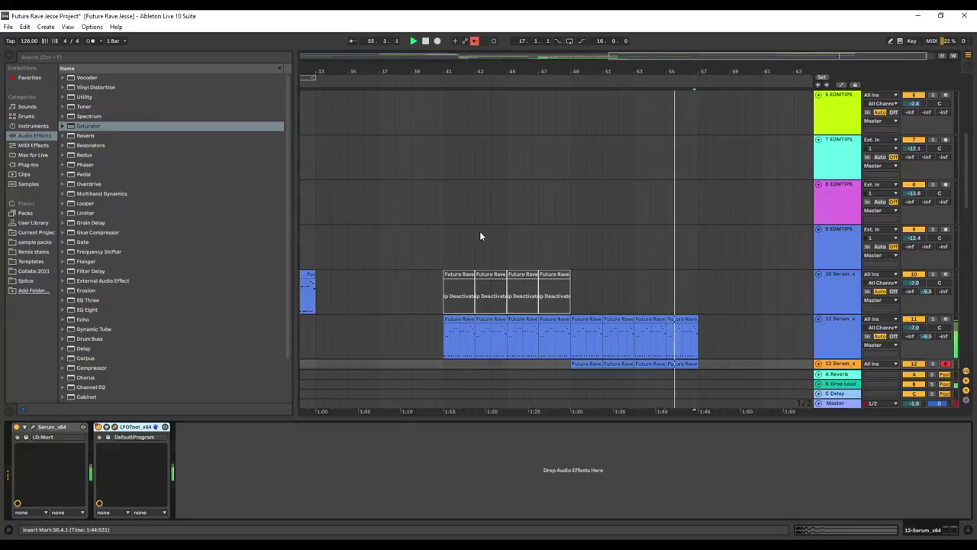
pyautogui.scroll(2, 480, 231)
pyautogui.scroll(3, 506, 214)
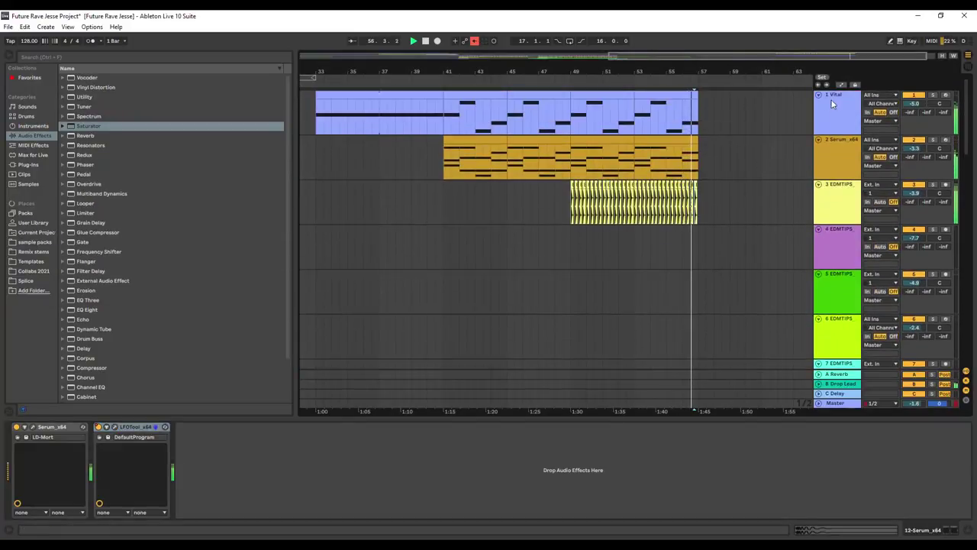
# Step: Open LFOTool on the Vital track and shift the volume curve's upper point later for a slower ducking rise
pyautogui.click(832, 103)
pyautogui.click(411, 429)
pyautogui.click(411, 428)
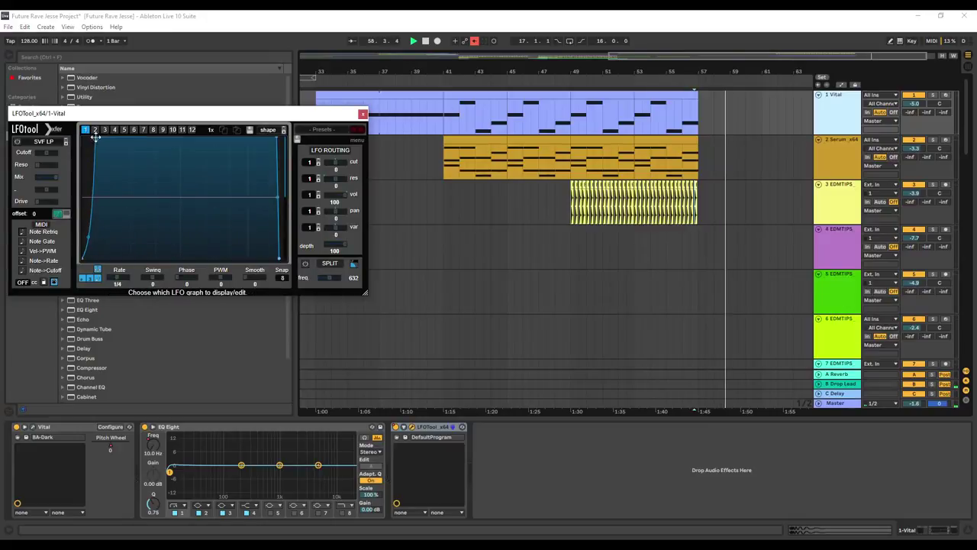
# Step: Shift the upper point of Serum track 2's LFOTool volume curve later and play the drop from bar 49
pyautogui.click(855, 156)
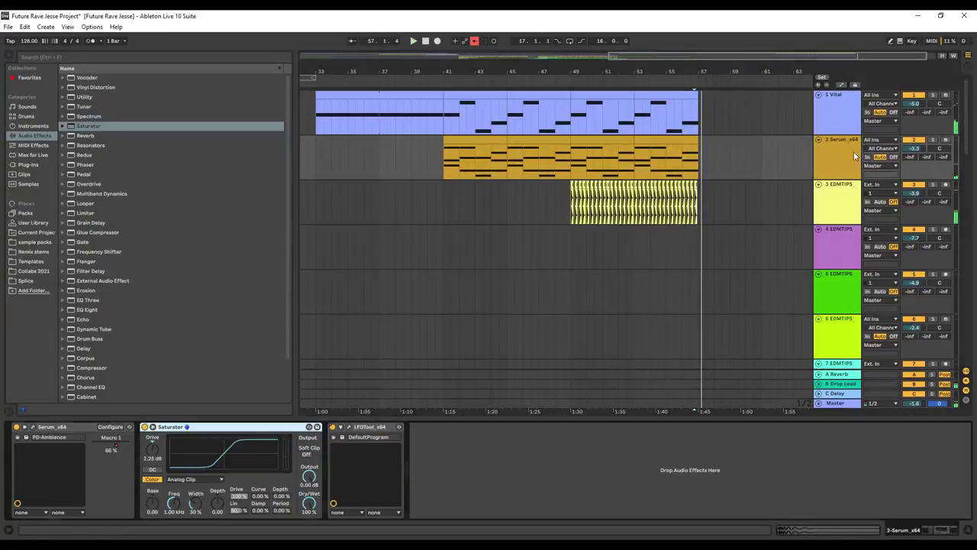
pyautogui.click(349, 426)
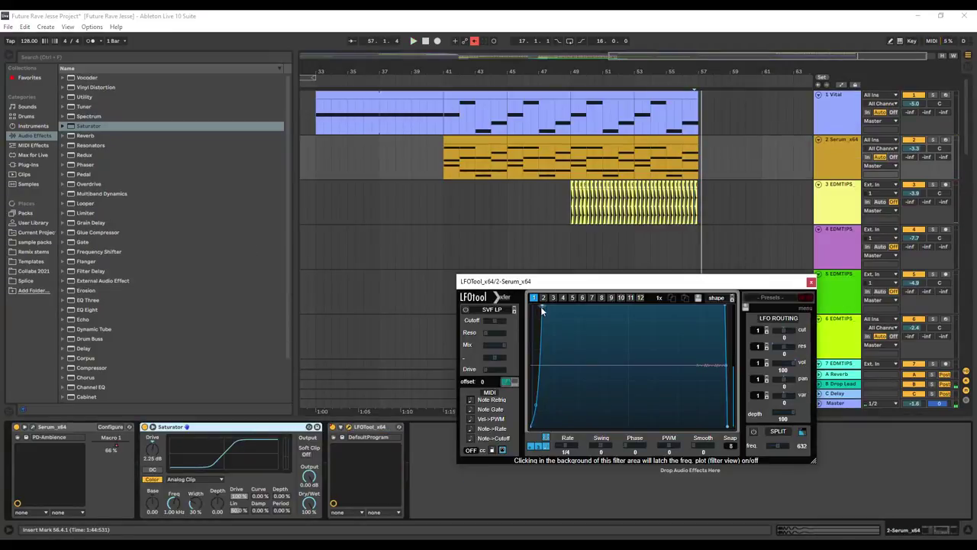
pyautogui.moveTo(559, 294); pyautogui.dragTo(567, 294)
pyautogui.press('space')
pyautogui.click(571, 82)
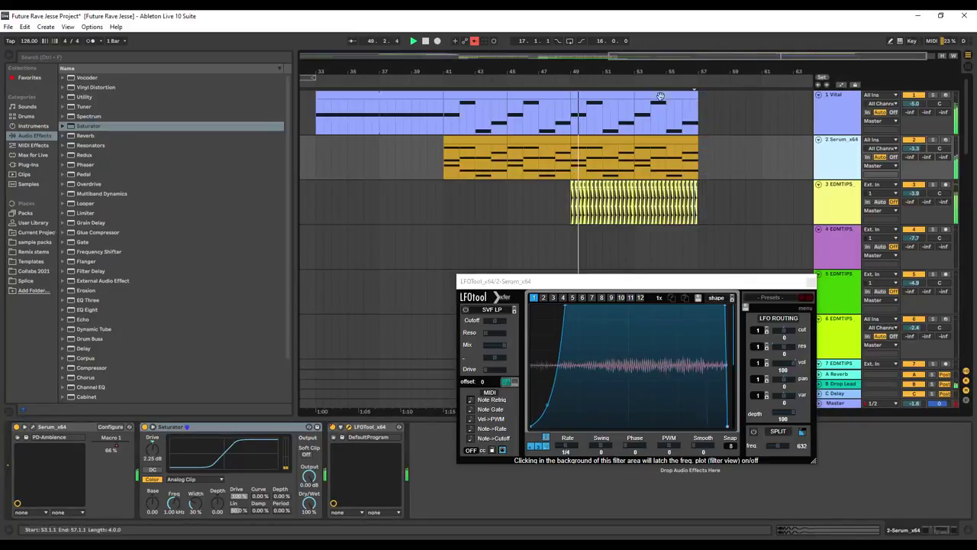
# Step: Audition the House kick samples in the EDM Tips Creative Toolkit 1 Kicks folder
pyautogui.click(39, 251)
pyautogui.click(41, 243)
pyautogui.click(153, 313)
pyautogui.scroll(-1, 153, 313)
pyautogui.click(155, 311)
pyautogui.click(166, 320)
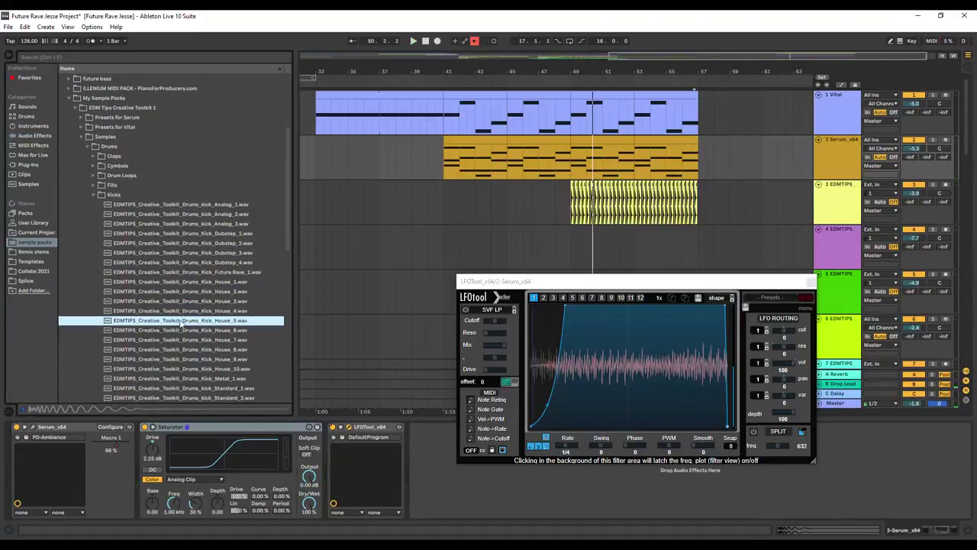
pyautogui.press('space')
pyautogui.click(208, 330)
pyautogui.click(208, 321)
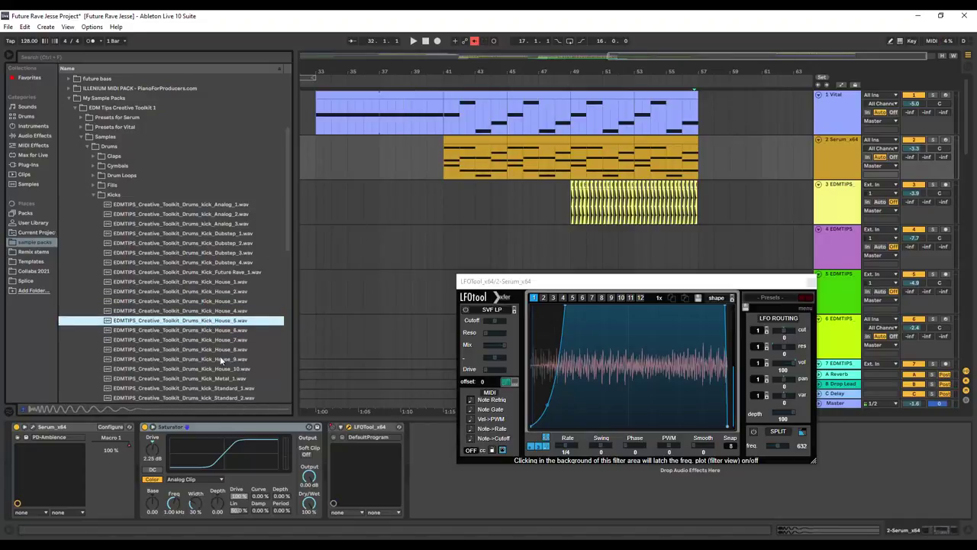
# Step: Audition further House and Standard kicks and place EDMTIPS_Creative_Toolkit_Drums_Kick_Standard_2.wav at bar 49 on track 3
pyautogui.click(219, 358)
pyautogui.click(221, 368)
pyautogui.scroll(-1, 225, 368)
pyautogui.click(231, 369)
pyautogui.click(228, 378)
pyautogui.click(231, 370)
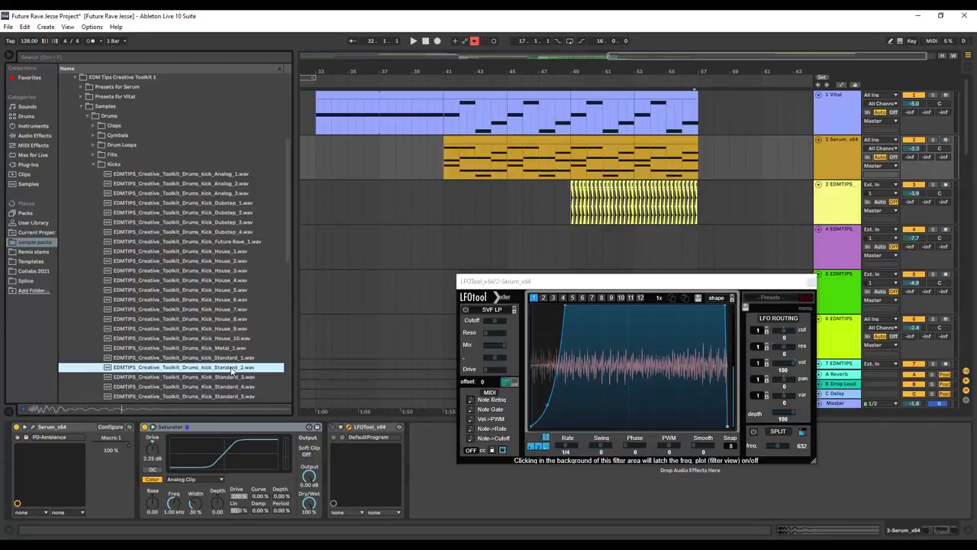
pyautogui.click(573, 219)
pyautogui.moveTo(573, 411); pyautogui.dragTo(498, 411)
pyautogui.moveTo(923, 58); pyautogui.dragTo(804, 58)
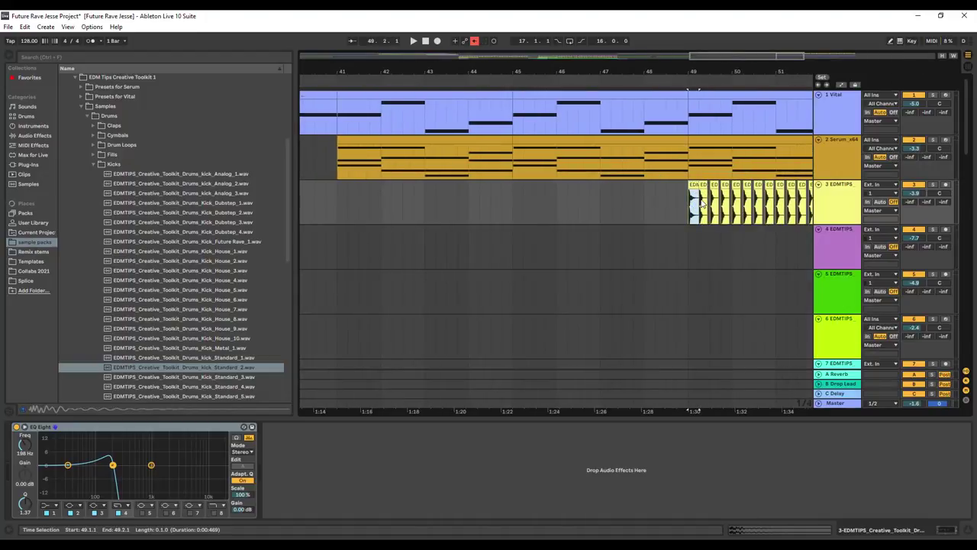
# Step: Duplicate the new one-beat kick clip along track 3 up to bar 57 and play the drop from bar 49
pyautogui.hotkey('ctrl', 'd')
pyautogui.hotkey('ctrl', 'd')
pyautogui.hotkey('ctrl', 'd')
pyautogui.hotkey('ctrl', 'd')
pyautogui.hotkey('ctrl', 'd')
pyautogui.hotkey('ctrl', 'd')
pyautogui.hotkey('ctrl', 'd')
pyautogui.hotkey('ctrl', 'd')
pyautogui.hotkey('ctrl', 'd')
pyautogui.hotkey('ctrl', 'd')
pyautogui.hotkey('ctrl', 'd')
pyautogui.hotkey('ctrl', 'd')
pyautogui.hotkey('ctrl', 'd')
pyautogui.hotkey('ctrl', 'd')
pyautogui.hotkey('ctrl', 'd')
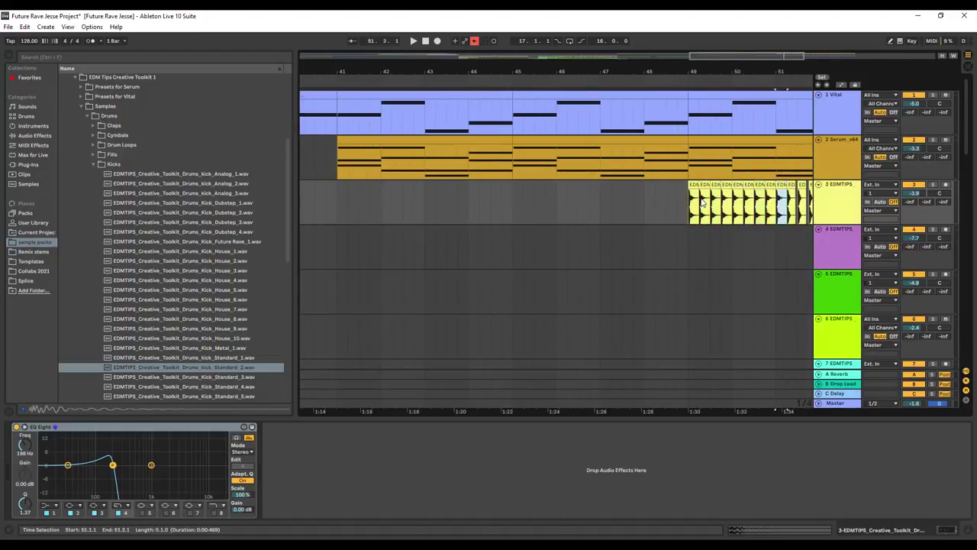
pyautogui.hotkey('ctrl', 'd')
pyautogui.hotkey('ctrl', 'd')
pyautogui.hotkey('ctrl', 'd')
pyautogui.hotkey('ctrl', 'd')
pyautogui.hotkey('ctrl', 'd')
pyautogui.hotkey('ctrl', 'd')
pyautogui.hotkey('ctrl', 'd')
pyautogui.hotkey('ctrl', 'd')
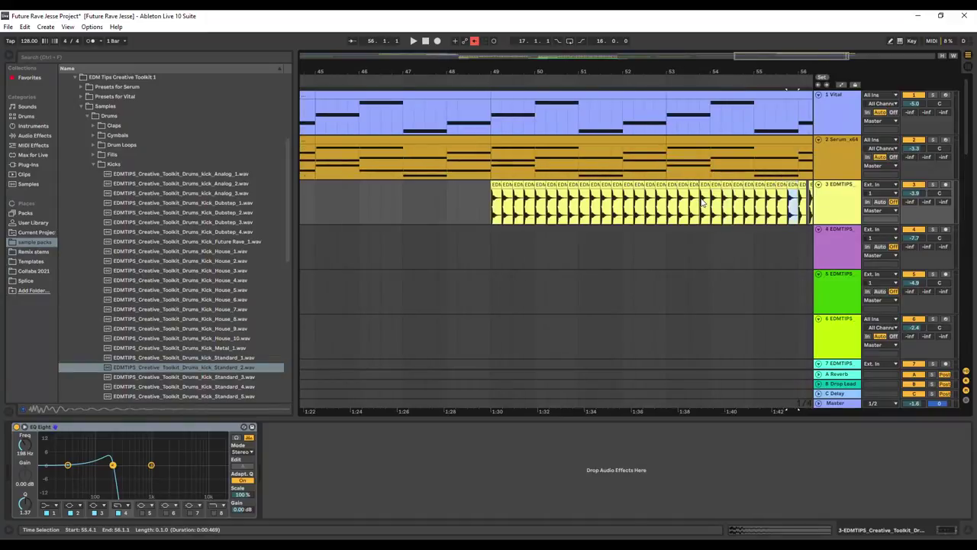
pyautogui.hotkey('ctrl', 'd')
pyautogui.hotkey('ctrl', 'd')
pyautogui.hotkey('ctrl', 'd')
pyautogui.hotkey('ctrl', 'd')
pyautogui.click(389, 82)
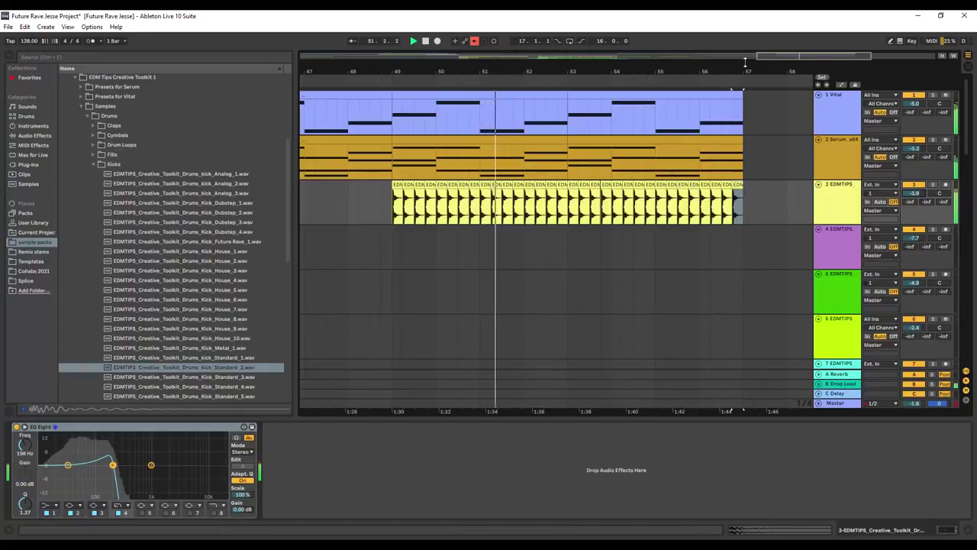
pyautogui.moveTo(565, 72); pyautogui.dragTo(687, 49)
pyautogui.press('space')
# Step: Collapse the Kicks folder and expand the FX samples folder of the EDM Tips Creative Toolkit 1
pyautogui.click(96, 165)
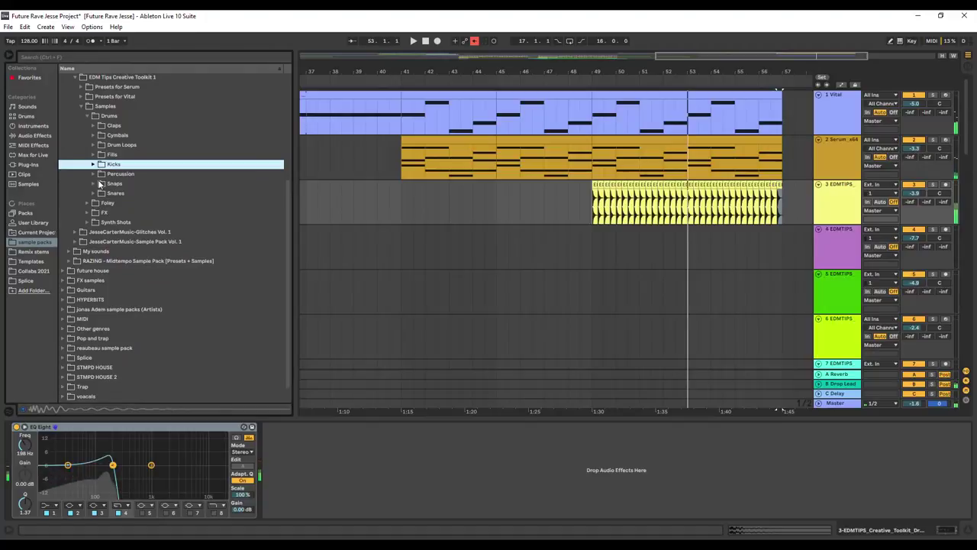
pyautogui.click(115, 176)
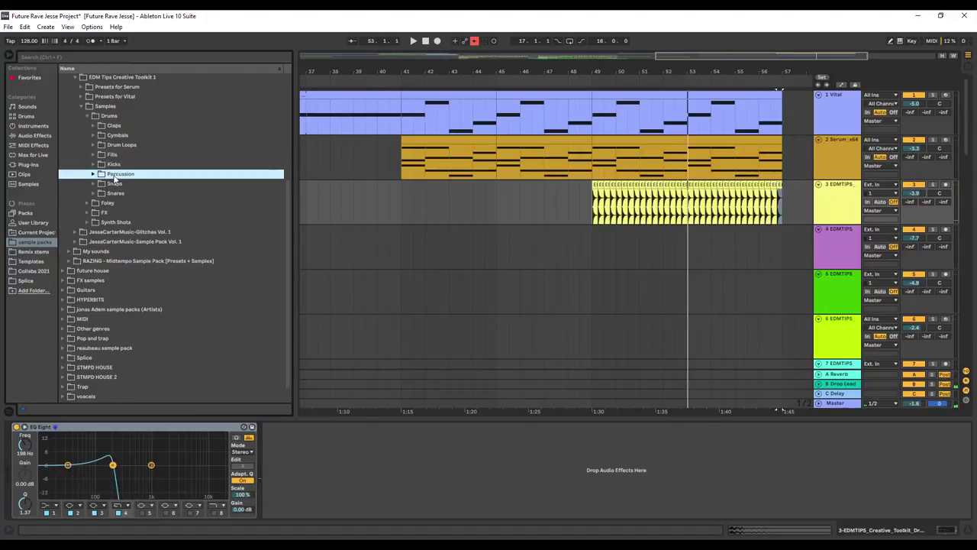
pyautogui.click(116, 213)
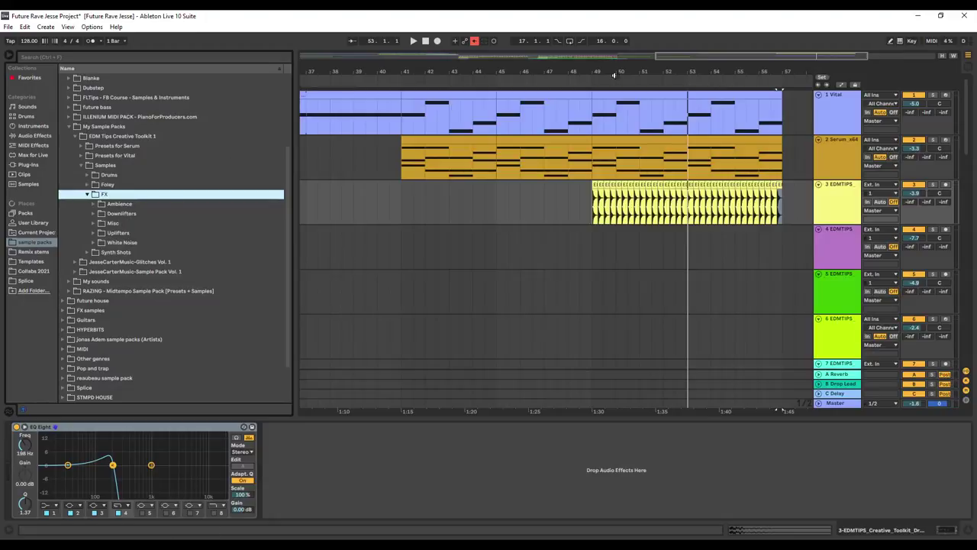
# Step: Copy the Vital clip that starts at bar 9, paste it at bar 57 and close the LFOTool window
pyautogui.moveTo(867, 55); pyautogui.dragTo(935, 55)
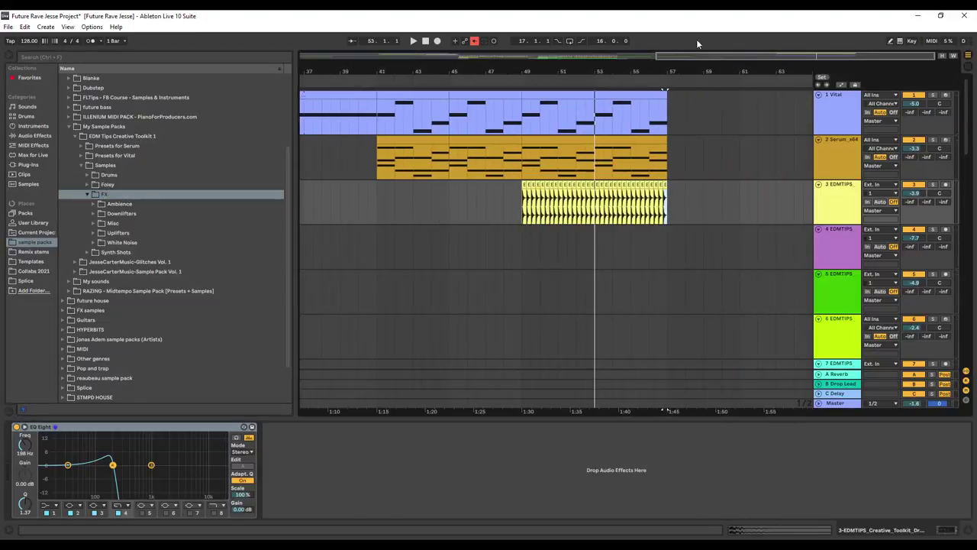
pyautogui.moveTo(658, 55); pyautogui.dragTo(212, 91)
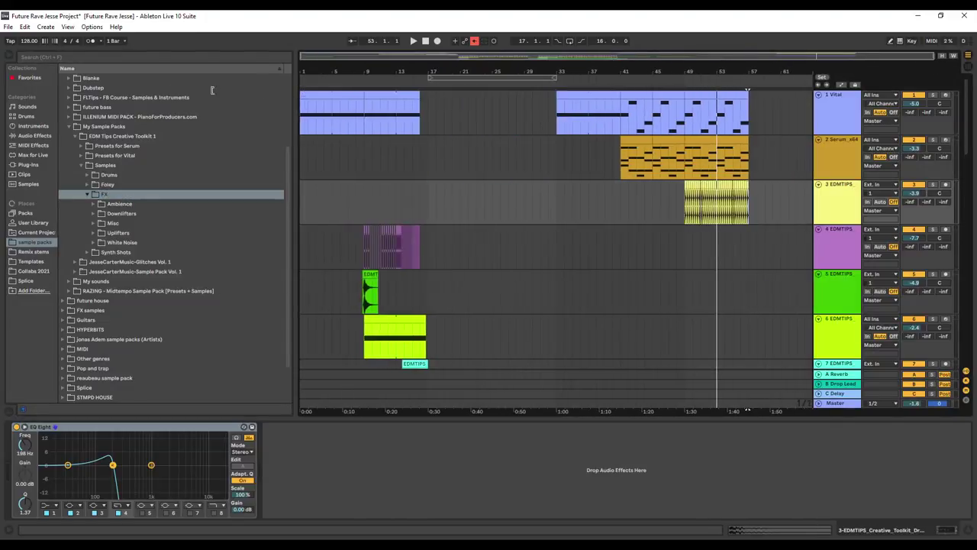
pyautogui.click(602, 103)
pyautogui.rightClick(606, 93)
pyautogui.rightClick(390, 97)
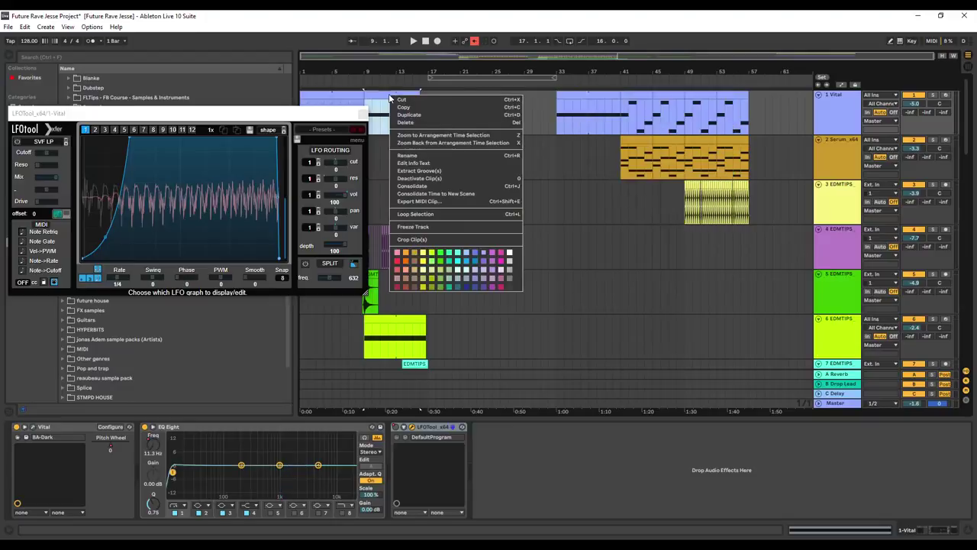
pyautogui.click(429, 94)
pyautogui.rightClick(408, 94)
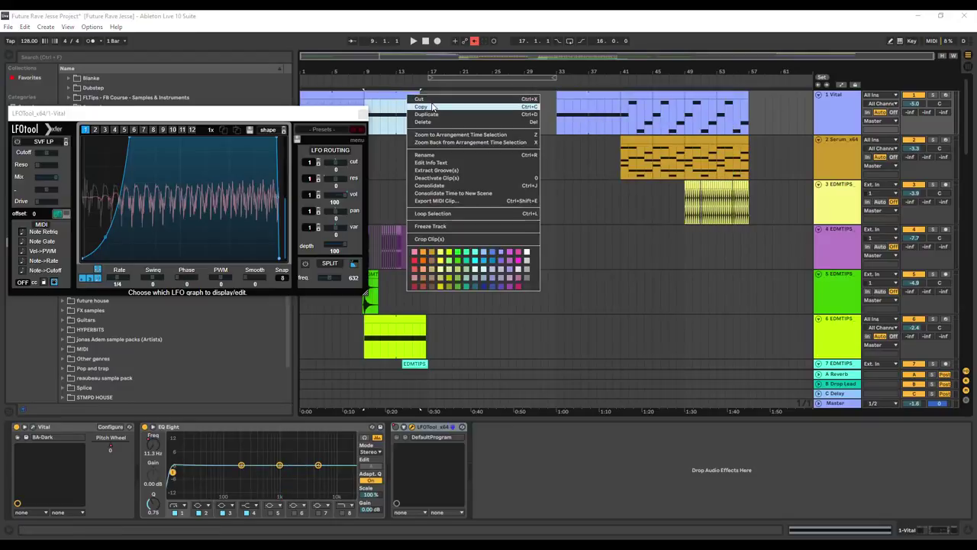
pyautogui.click(425, 106)
pyautogui.rightClick(751, 119)
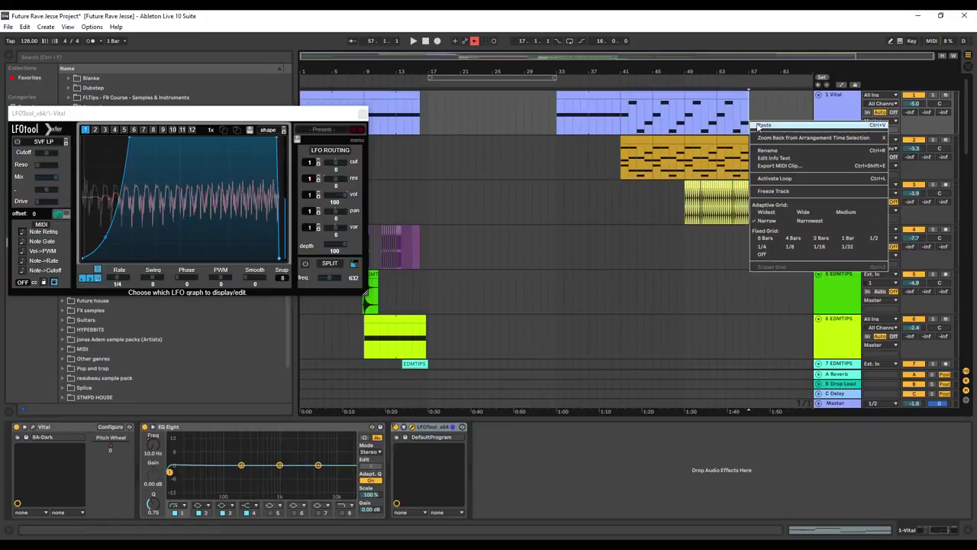
pyautogui.click(771, 142)
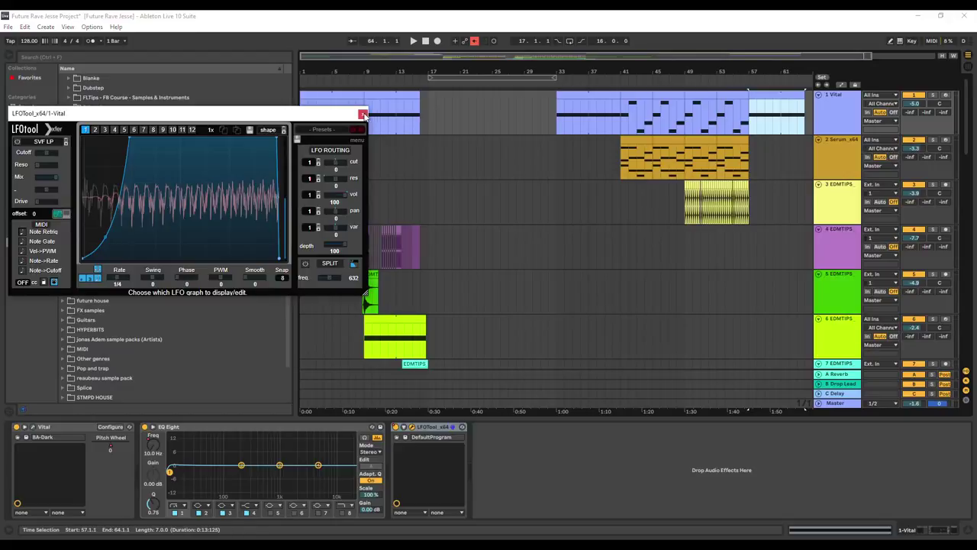
pyautogui.click(363, 114)
# Step: Copy the last four-bar clip on Serum track 2 and paste it at bar 57
pyautogui.click(733, 153)
pyautogui.rightClick(746, 143)
pyautogui.click(759, 152)
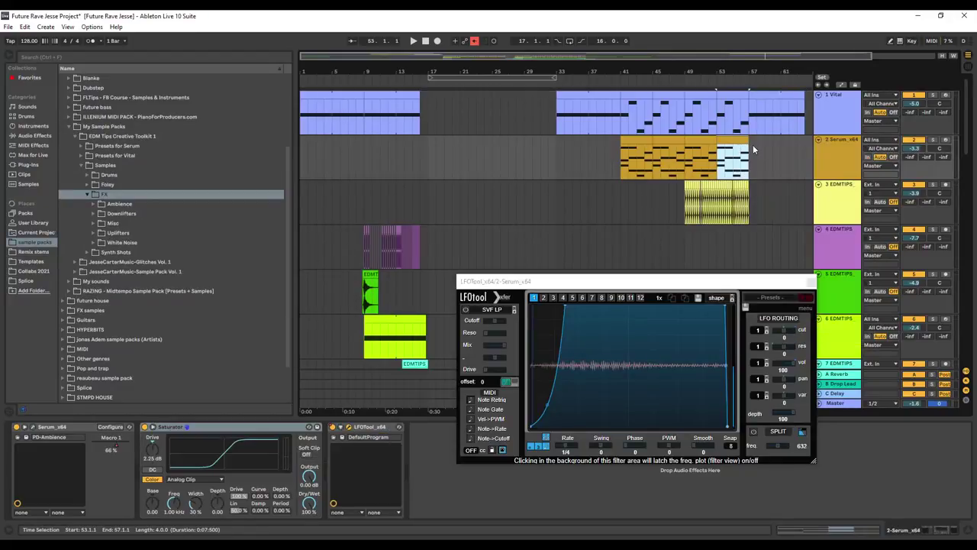
pyautogui.click(752, 143)
pyautogui.rightClick(752, 143)
pyautogui.click(760, 160)
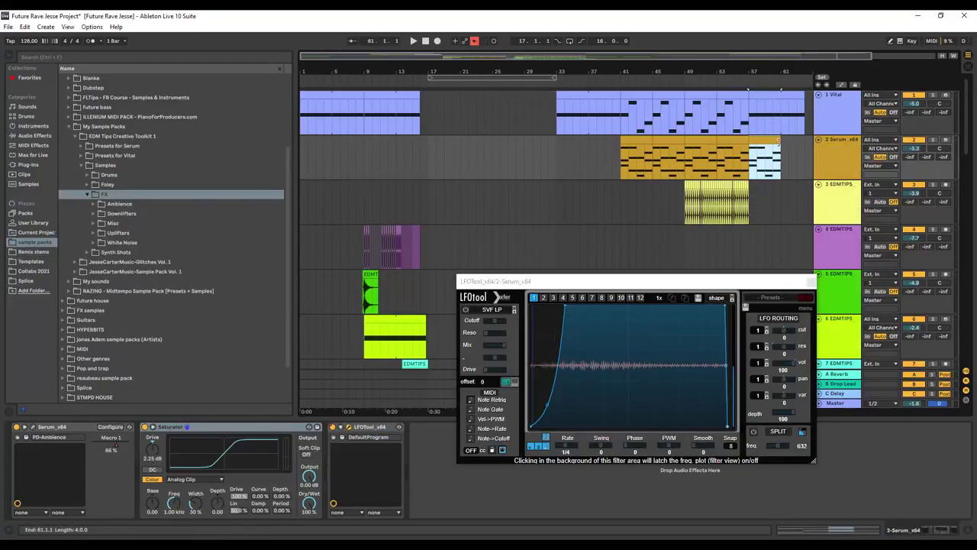
# Step: Shorten the pasted Serum track 2 clip to one bar and duplicate it up to bar 64
pyautogui.moveTo(778, 141); pyautogui.dragTo(757, 143)
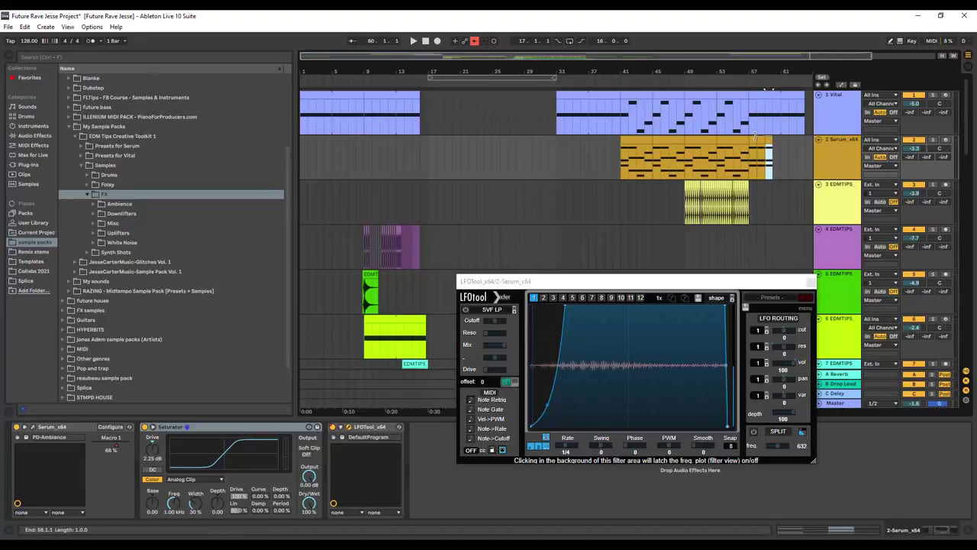
pyautogui.hotkey('ctrl', 'd')
pyautogui.hotkey('ctrl', 'd')
pyautogui.hotkey('ctrl', 'd')
pyautogui.scroll(-3, 447, 206)
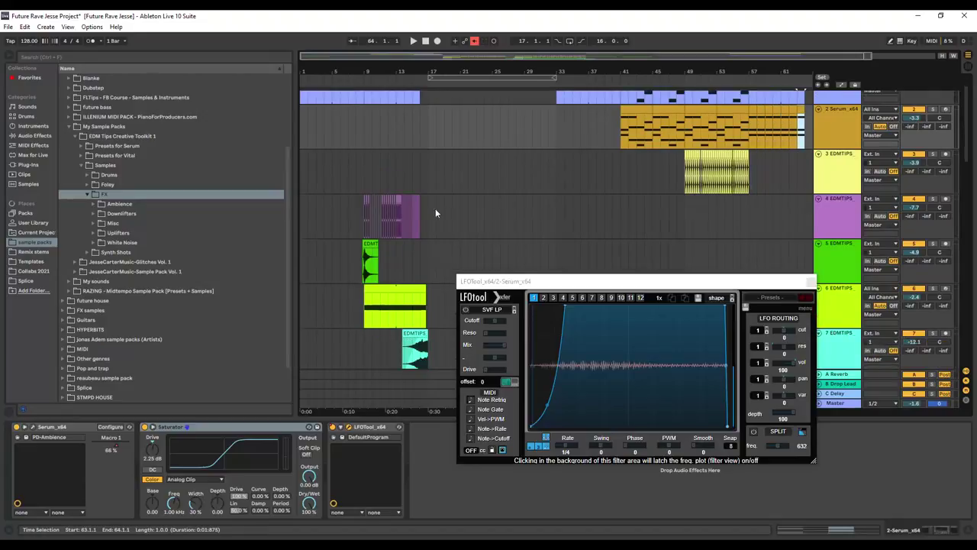
pyautogui.moveTo(426, 200); pyautogui.dragTo(370, 378)
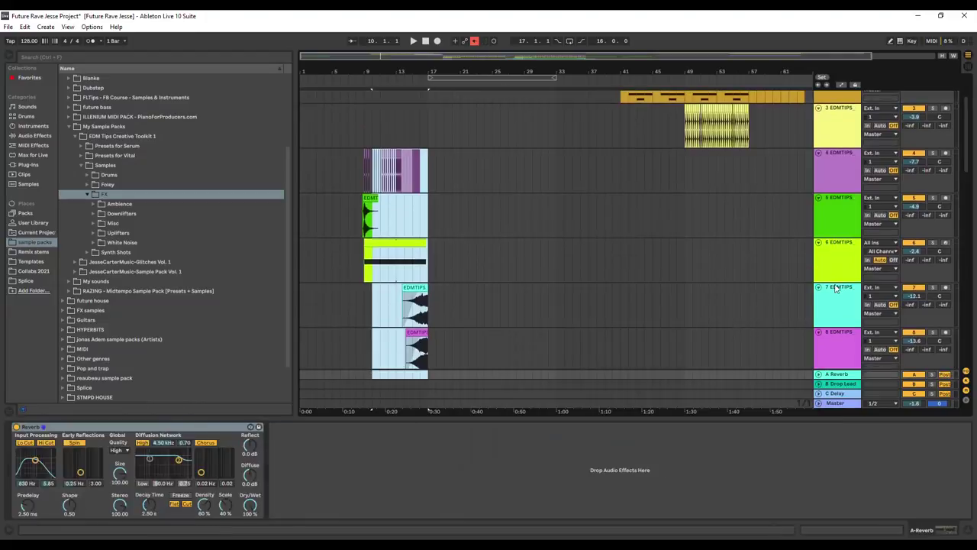
pyautogui.scroll(-1, 469, 187)
pyautogui.moveTo(427, 144); pyautogui.dragTo(370, 425)
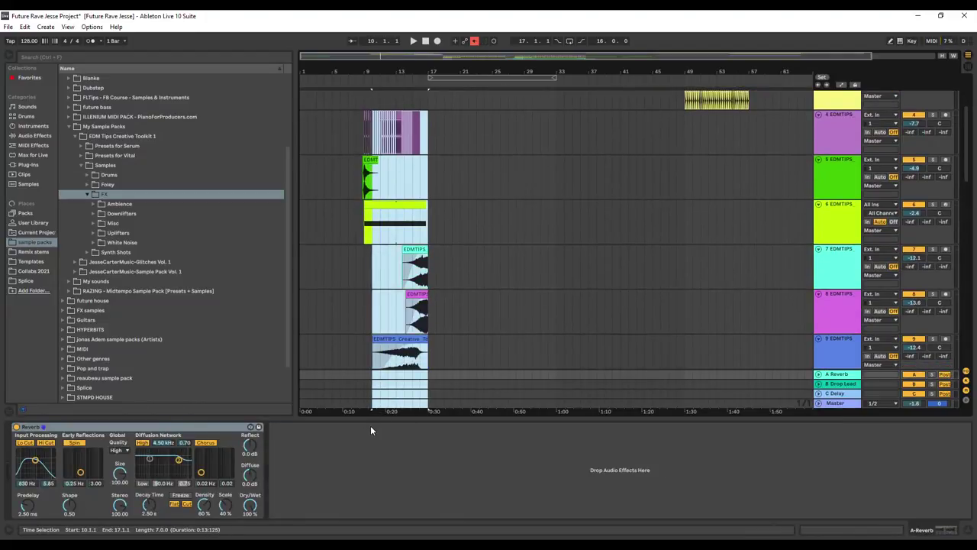
pyautogui.scroll(-8, 439, 298)
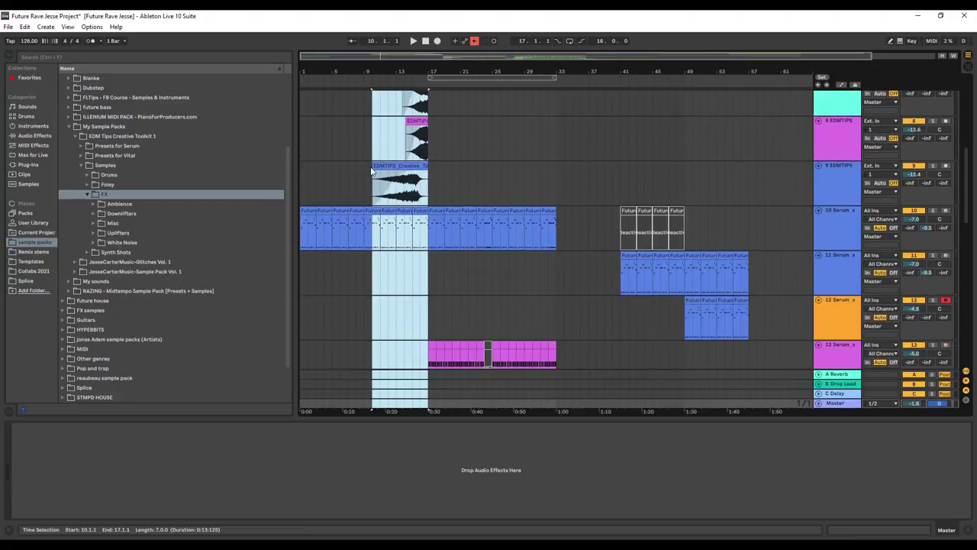
pyautogui.scroll(6, 445, 319)
pyautogui.moveTo(427, 167); pyautogui.dragTo(360, 534)
pyautogui.scroll(-3, 404, 324)
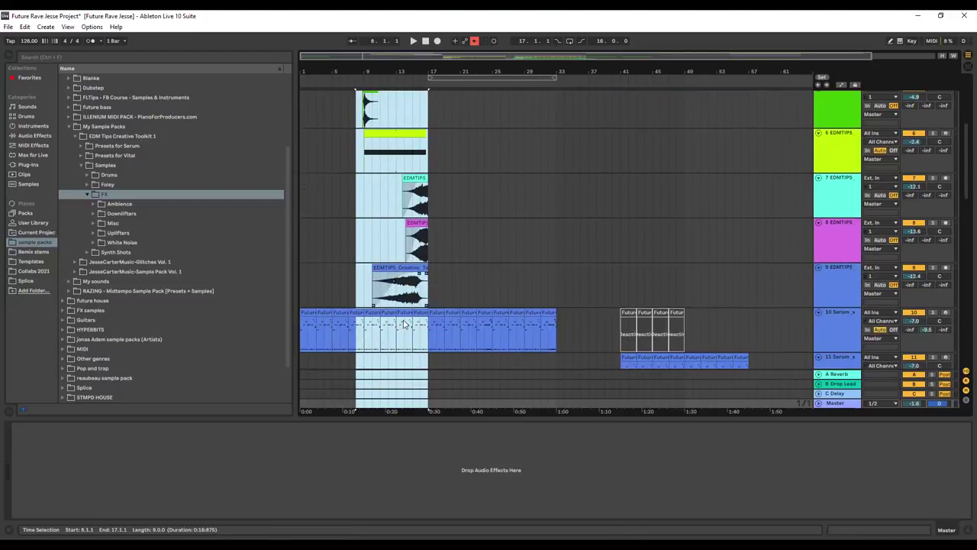
pyautogui.scroll(-2, 405, 324)
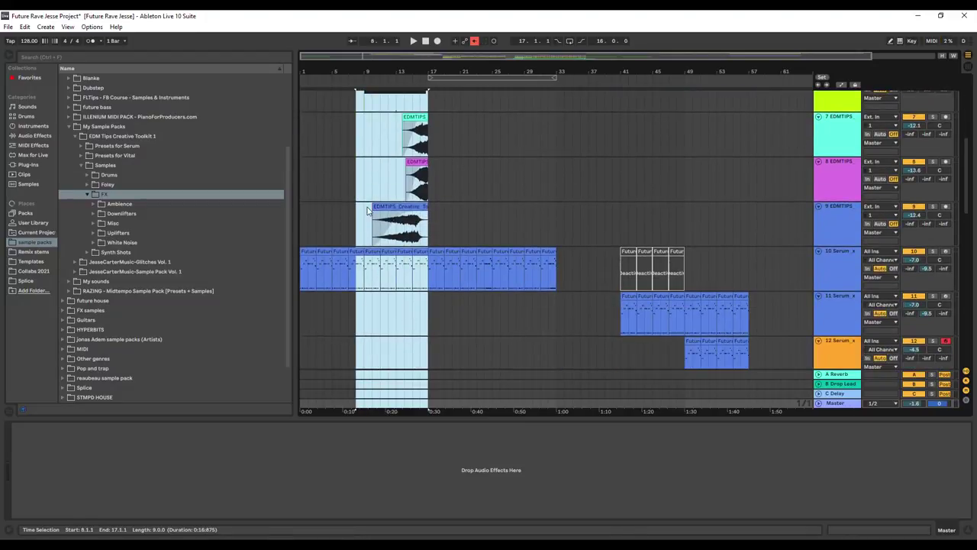
pyautogui.moveTo(360, 228)
pyautogui.mouseDown()
pyautogui.moveTo(433, 176)
pyautogui.moveTo(431, 53)
pyautogui.mouseUp()
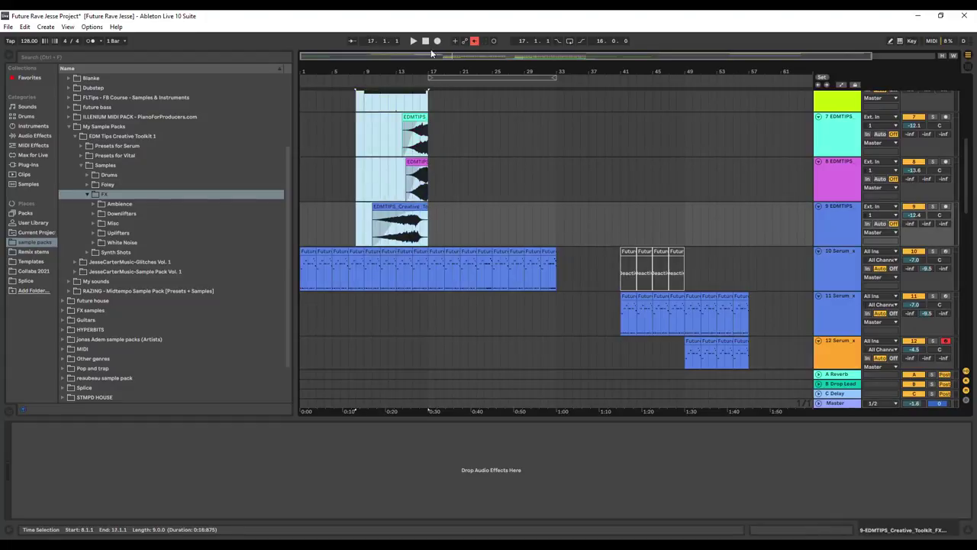
pyautogui.moveTo(430, 15); pyautogui.dragTo(430, 17)
pyautogui.scroll(7, 420, 211)
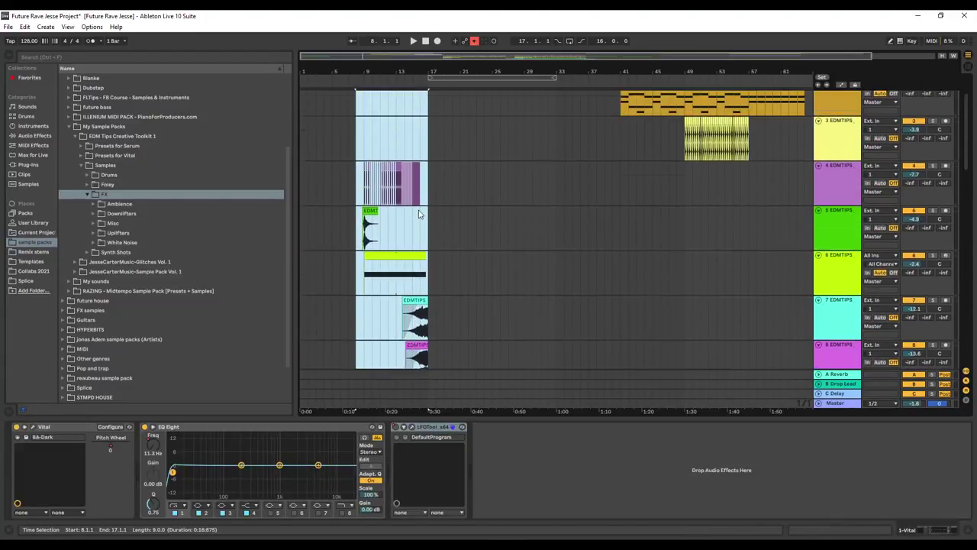
pyautogui.scroll(1, 420, 212)
pyautogui.moveTo(426, 156); pyautogui.dragTo(369, 333)
pyautogui.scroll(-3, 375, 291)
pyautogui.scroll(2, 385, 145)
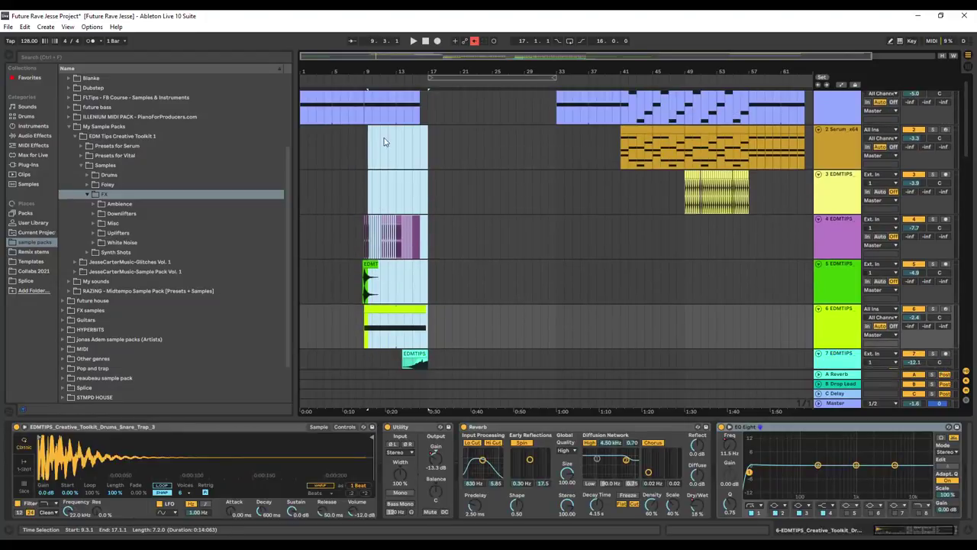
pyautogui.moveTo(364, 149); pyautogui.dragTo(423, 410)
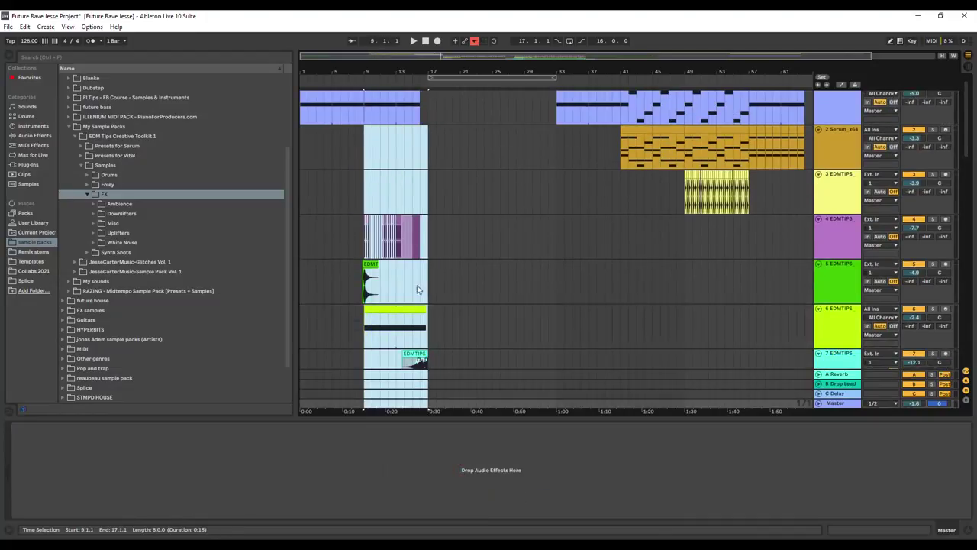
pyautogui.moveTo(427, 119); pyautogui.dragTo(361, 71)
pyautogui.scroll(-4, 396, 310)
pyautogui.scroll(-5, 377, 263)
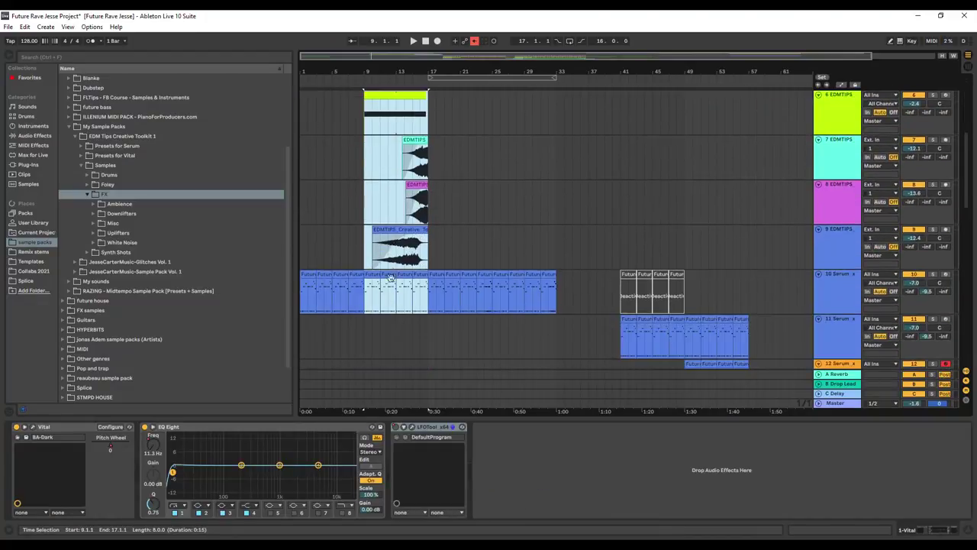
pyautogui.moveTo(430, 267); pyautogui.dragTo(364, 52)
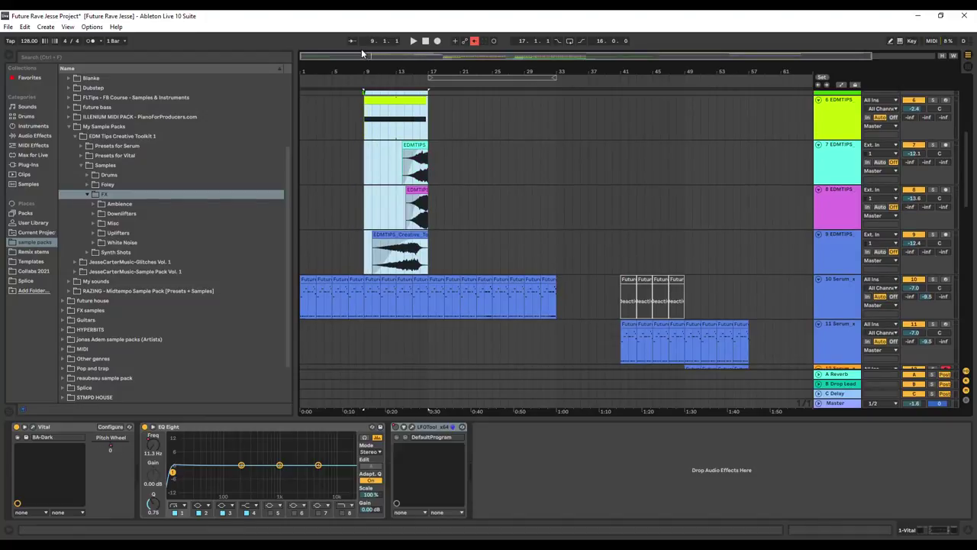
# Step: Try to copy the build-up section spanning bars 8 to 17 on track 9 and the tracks above it to bar 57
pyautogui.moveTo(429, 243); pyautogui.dragTo(355, 53)
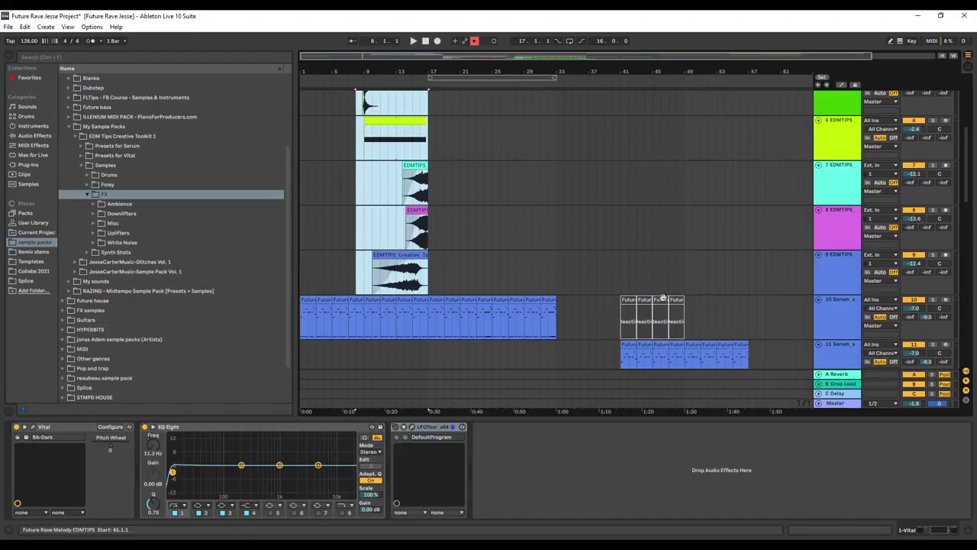
pyautogui.scroll(1, 645, 298)
pyautogui.scroll(-2, 657, 221)
pyautogui.moveTo(537, 62); pyautogui.dragTo(640, 95)
pyautogui.scroll(7, 697, 266)
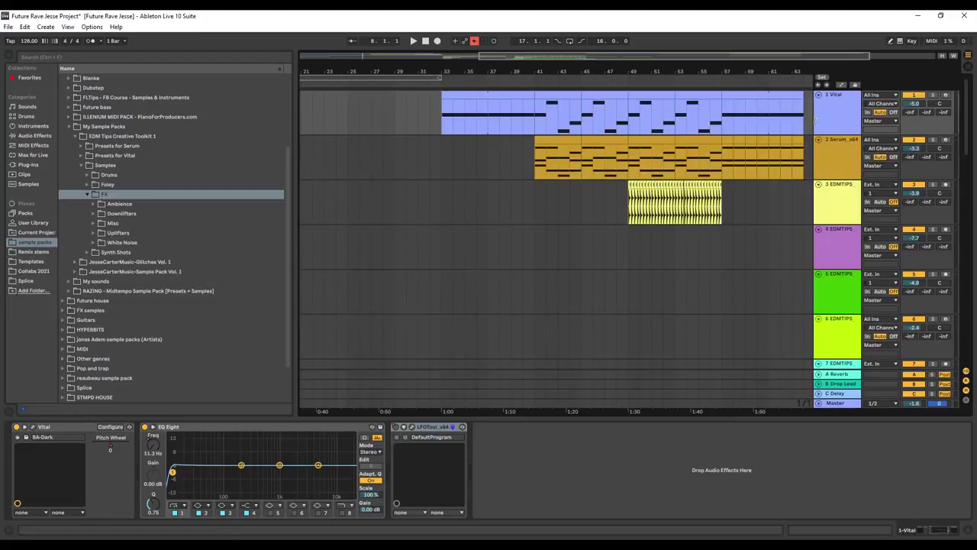
pyautogui.scroll(-7, 737, 324)
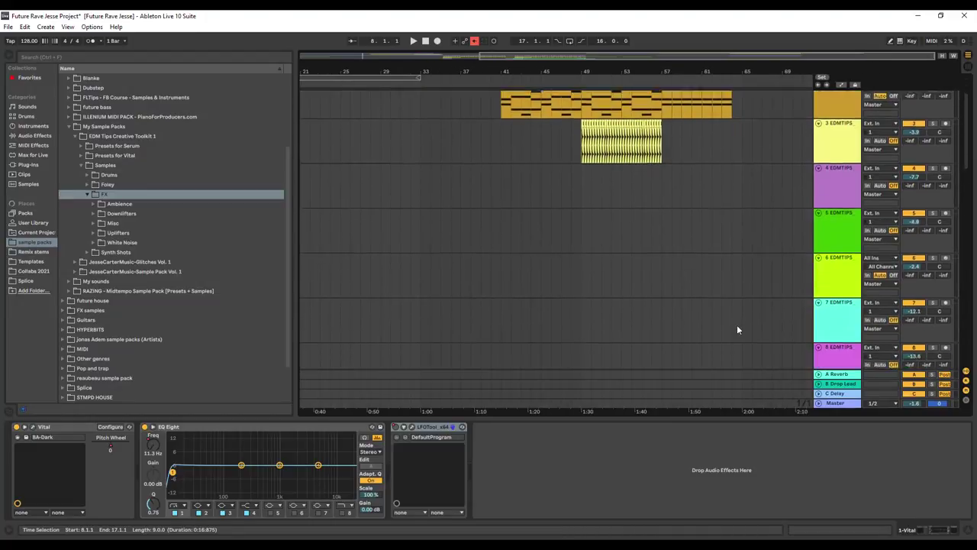
pyautogui.scroll(-1, 752, 290)
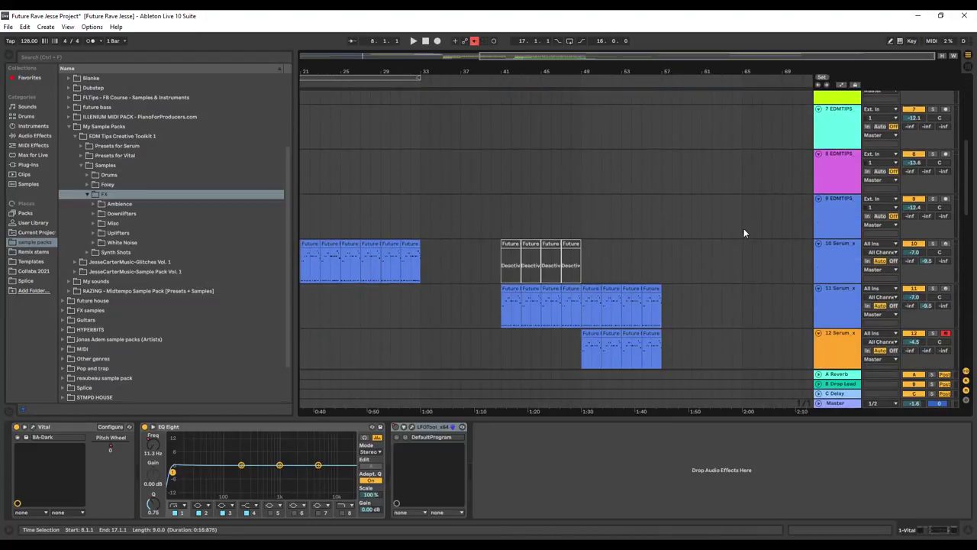
pyautogui.click(663, 227)
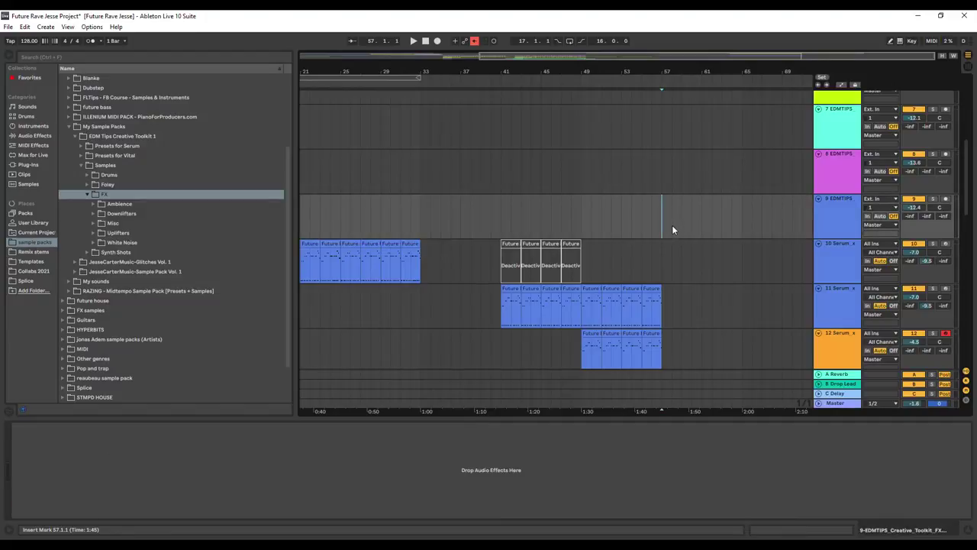
pyautogui.rightClick(663, 221)
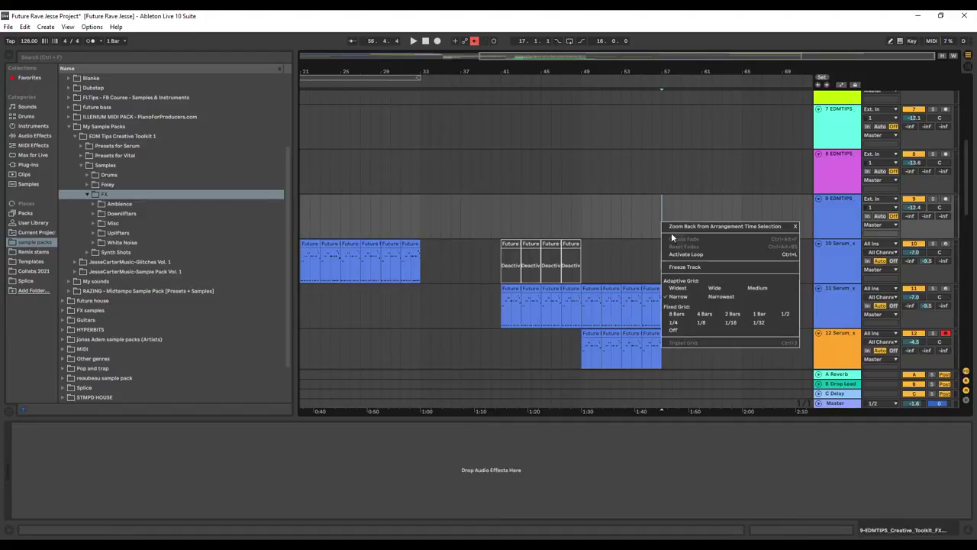
# Step: Return to the build-up at bars 8 to 17 and collapse the device view to enlarge the arrangement
pyautogui.click(480, 56)
pyautogui.moveTo(479, 54); pyautogui.dragTo(300, 55)
pyautogui.scroll(2, 452, 212)
pyautogui.moveTo(462, 255); pyautogui.dragTo(368, 40)
pyautogui.scroll(4, 506, 258)
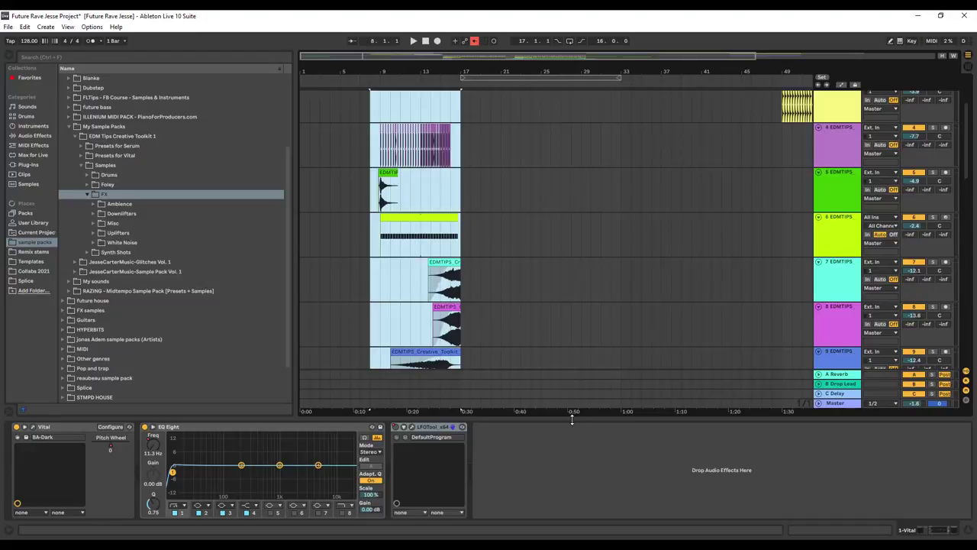
pyautogui.moveTo(572, 418); pyautogui.dragTo(572, 535)
# Step: Duplicate the build-up section spanning bars 8 to 17 on tracks 4 to 9 directly after the original
pyautogui.scroll(1, 471, 331)
pyautogui.scroll(2, 471, 331)
pyautogui.moveTo(462, 233); pyautogui.dragTo(438, 311)
pyautogui.scroll(-1, 460, 222)
pyautogui.moveTo(460, 210); pyautogui.dragTo(373, 456)
pyautogui.hotkey('ctrl', 'd')
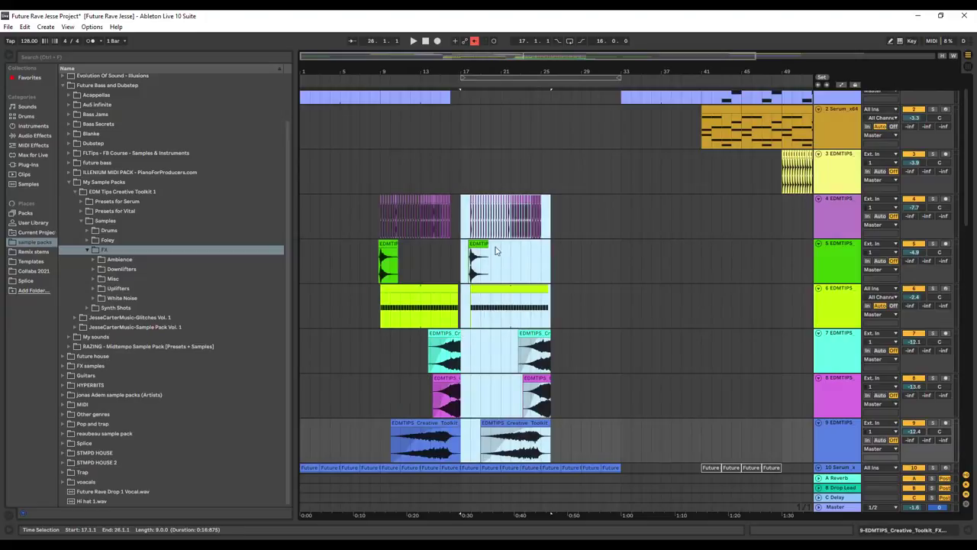
# Step: Move the duplicated build-up on tracks 4 to 9 to bar 56, playing the arrangement while positioning it
pyautogui.moveTo(483, 254); pyautogui.dragTo(776, 272)
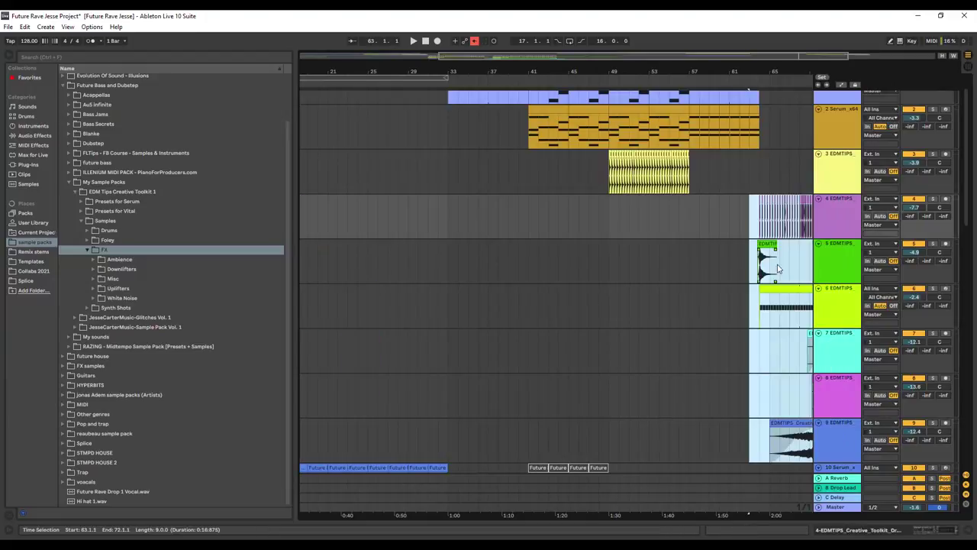
pyautogui.press('space')
pyautogui.scroll(2, 748, 174)
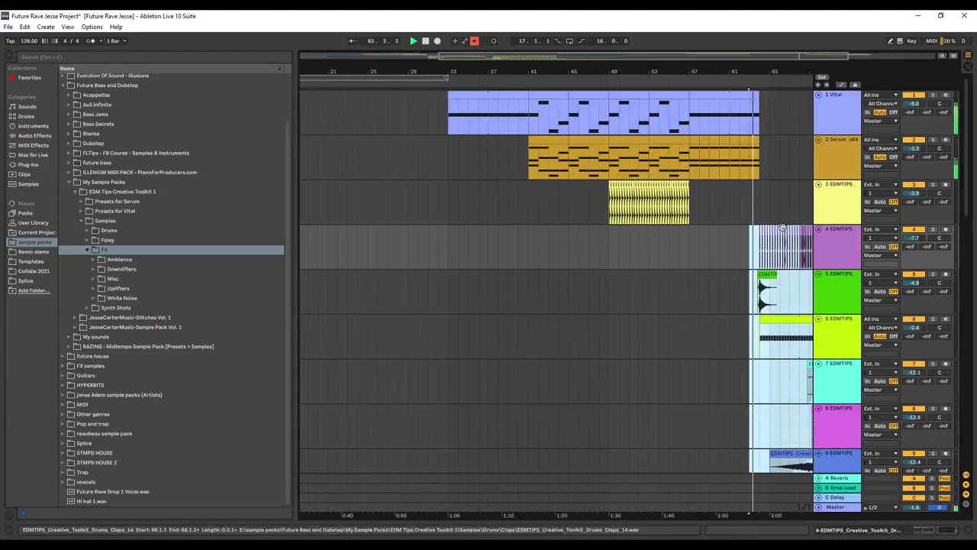
pyautogui.moveTo(769, 277); pyautogui.dragTo(698, 276)
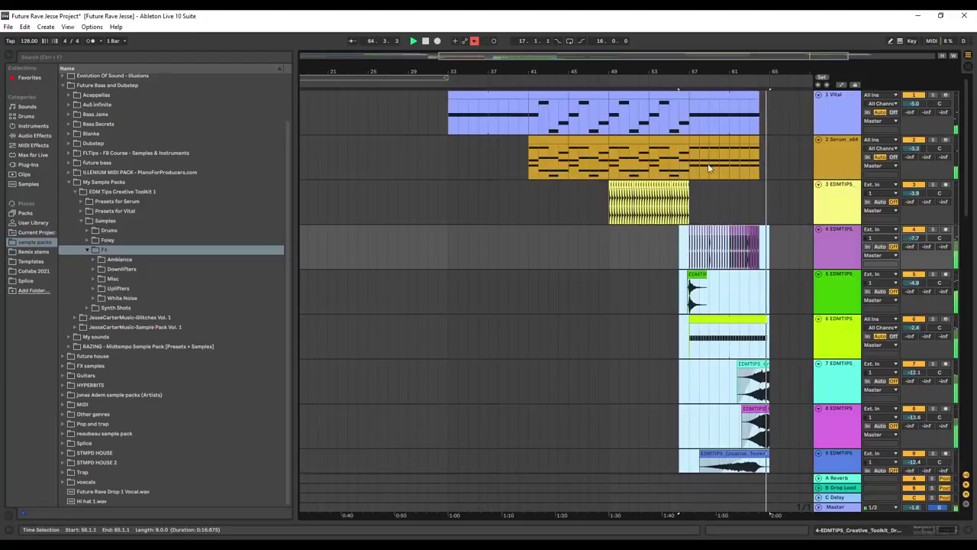
# Step: Play the arrangement from the moved build-up and show the whole timeline
pyautogui.click(725, 85)
pyautogui.click(682, 82)
pyautogui.moveTo(683, 72); pyautogui.dragTo(658, 54)
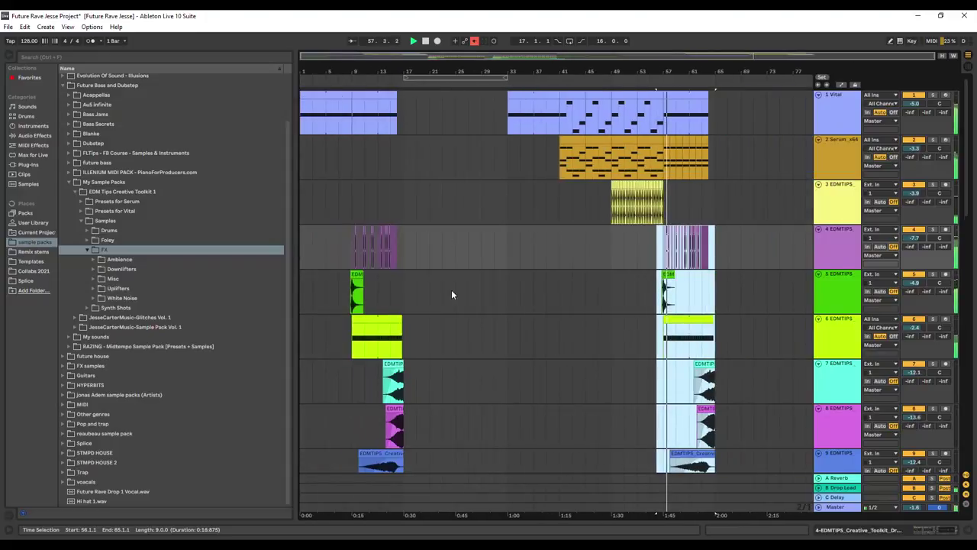
# Step: Try to copy the drop section spanning bars 17 to 33 through track 25 to bar 65
pyautogui.scroll(-5, 489, 366)
pyautogui.scroll(-3, 594, 387)
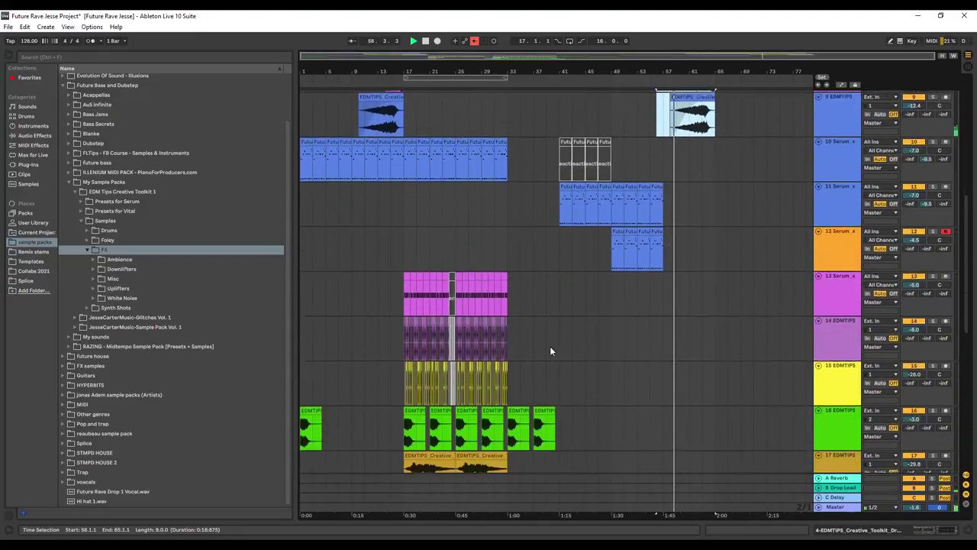
pyautogui.scroll(-2, 509, 267)
pyautogui.scroll(-1, 510, 282)
pyautogui.moveTo(508, 196); pyautogui.dragTo(408, 497)
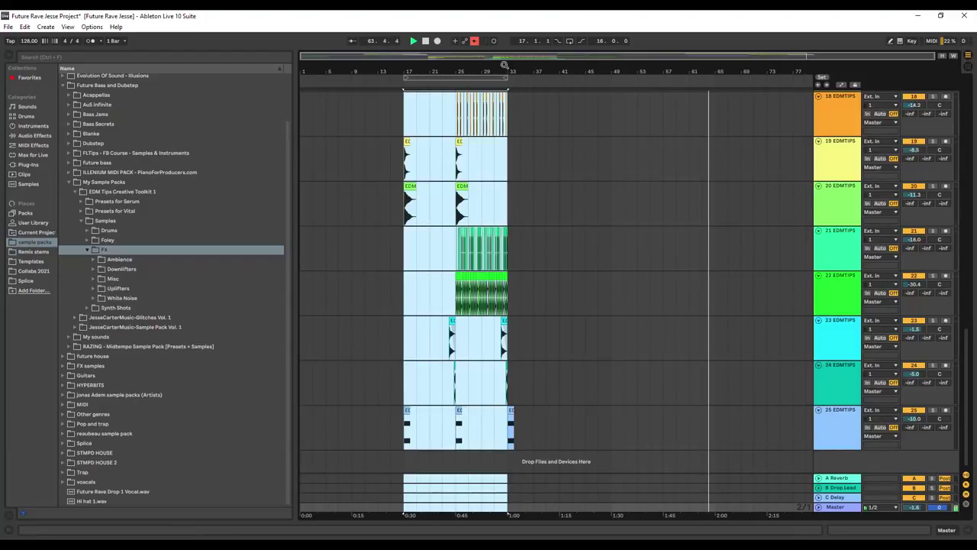
pyautogui.click(715, 427)
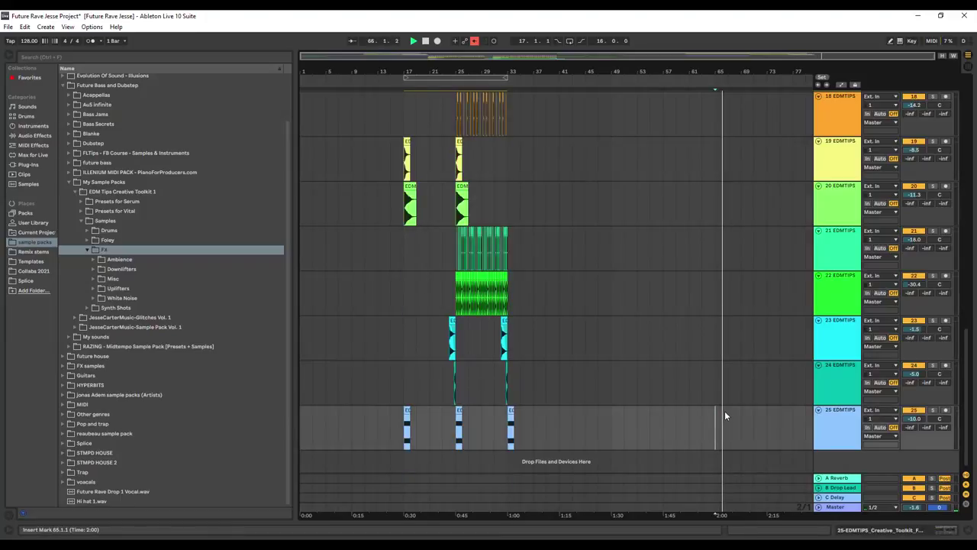
# Step: Copy the drop section spanning bars 17 to 33 from track 10 downward and paste it on track 10 at position 64.4.1
pyautogui.scroll(7, 725, 411)
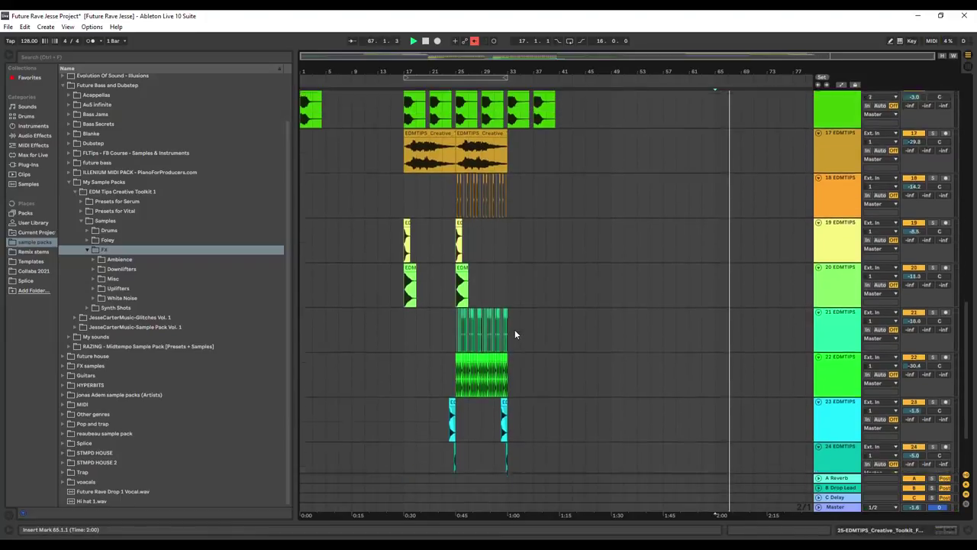
pyautogui.scroll(3, 518, 245)
pyautogui.moveTo(508, 157); pyautogui.dragTo(402, 478)
pyautogui.scroll(5, 466, 336)
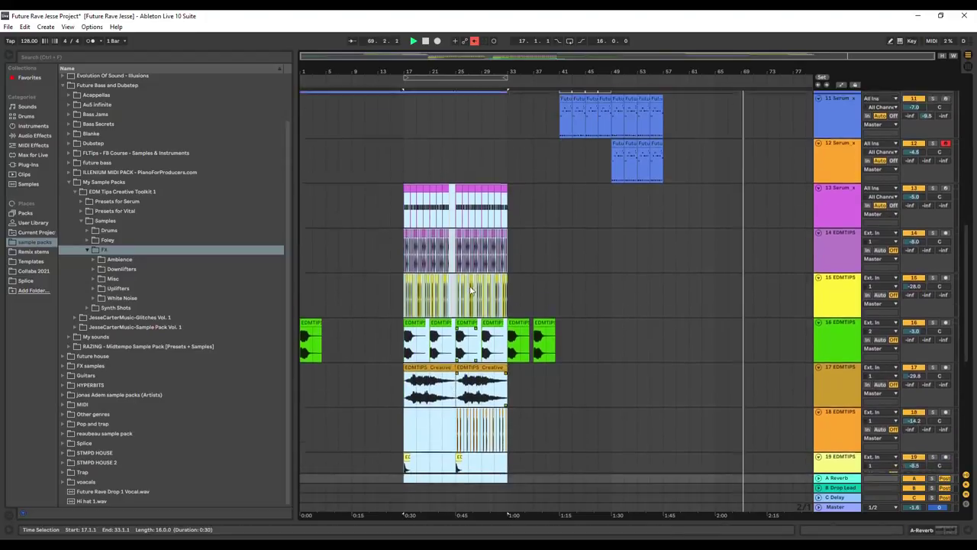
pyautogui.moveTo(511, 177); pyautogui.dragTo(404, 506)
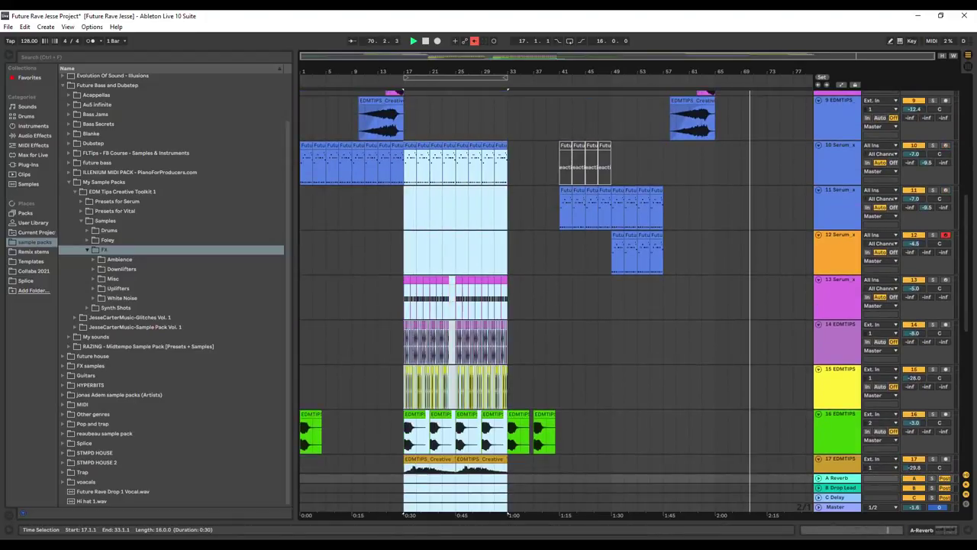
pyautogui.rightClick(466, 206)
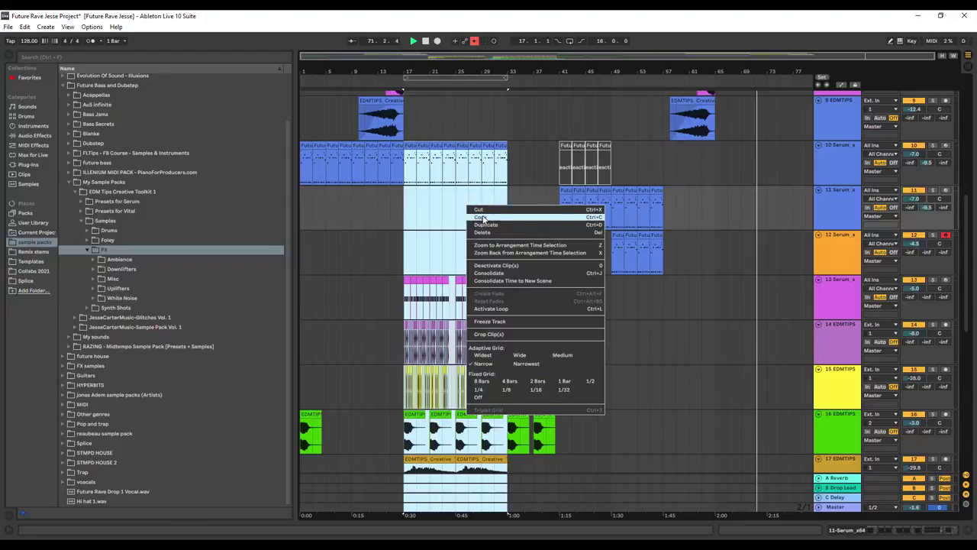
pyautogui.click(486, 219)
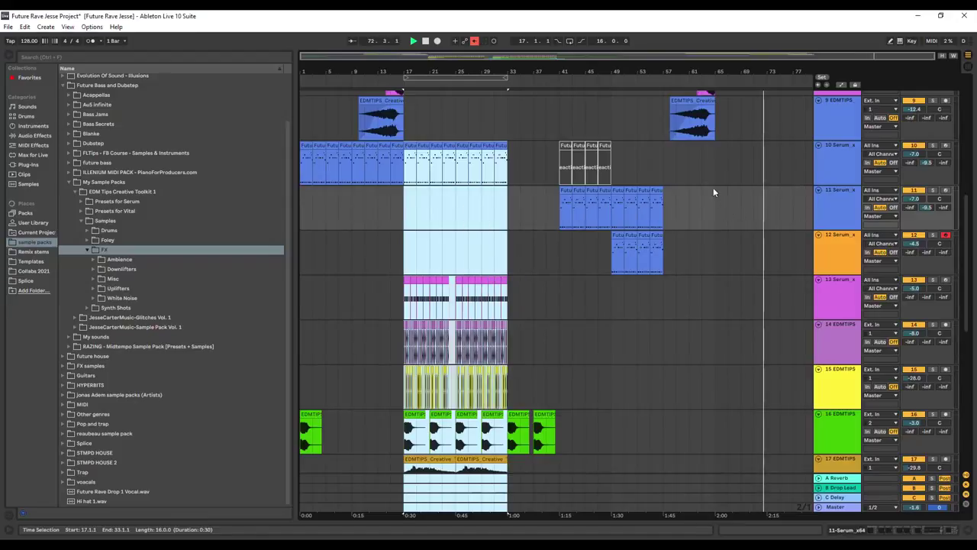
pyautogui.click(714, 162)
pyautogui.hotkey('ctrl', 'v')
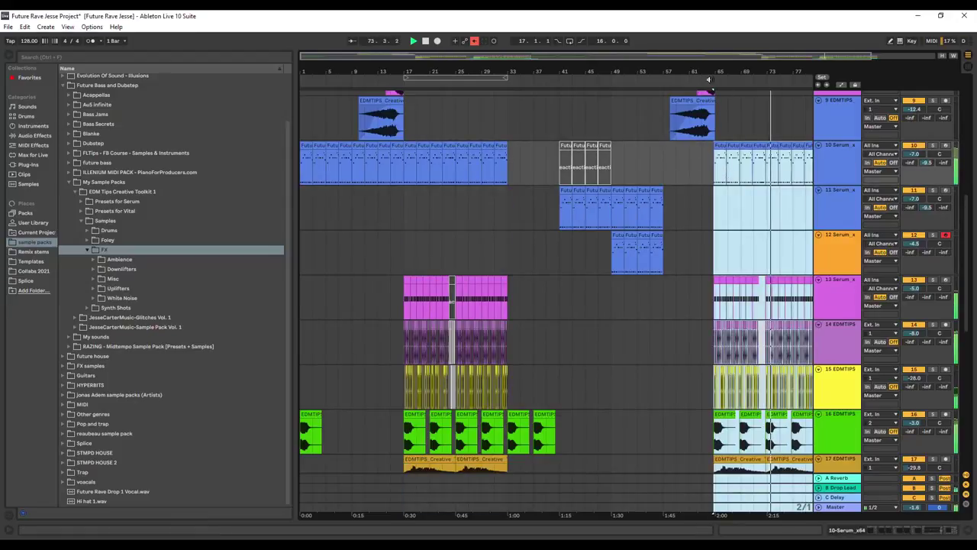
pyautogui.scroll(2, 719, 134)
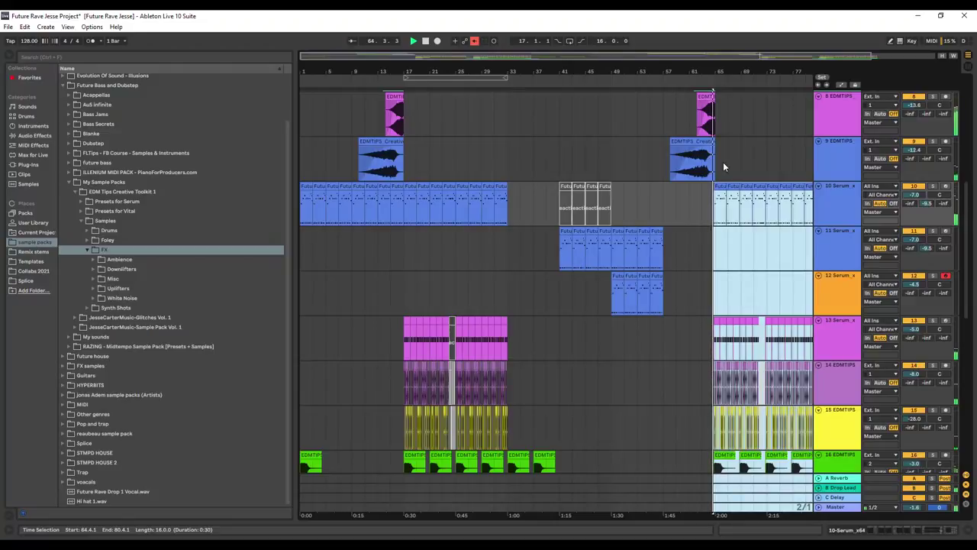
pyautogui.scroll(4, 725, 153)
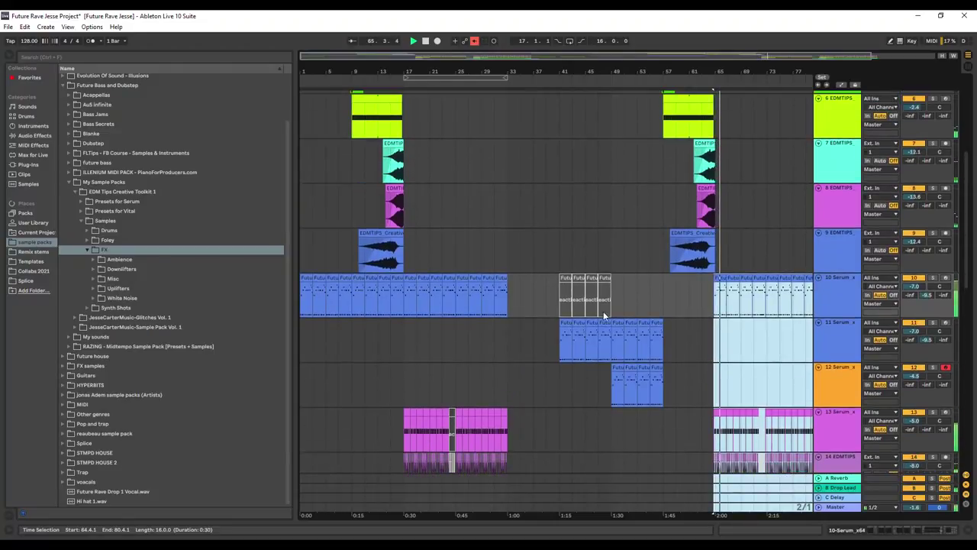
# Step: Try to extend the melody on track 11 past bar 57 with three repeats of its last two-bar clip
pyautogui.click(663, 309)
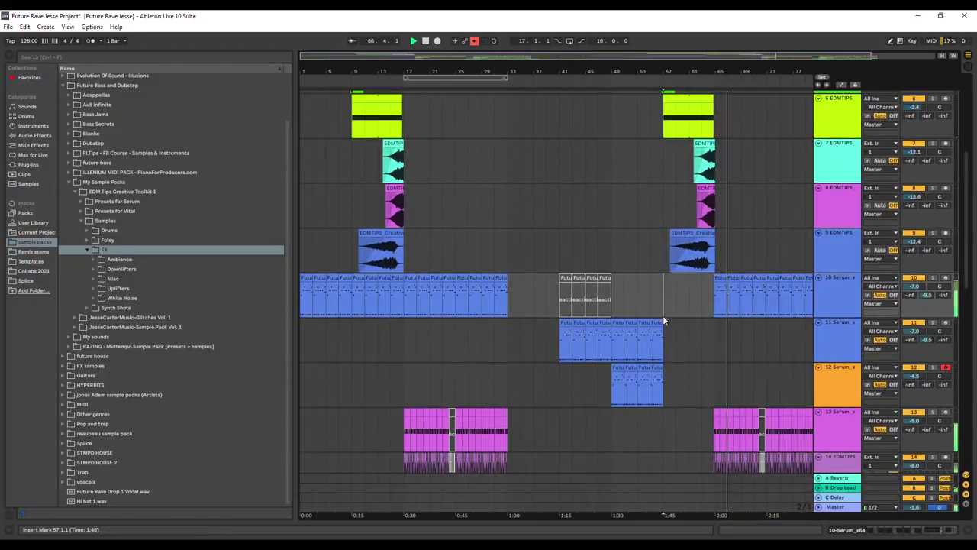
pyautogui.click(658, 325)
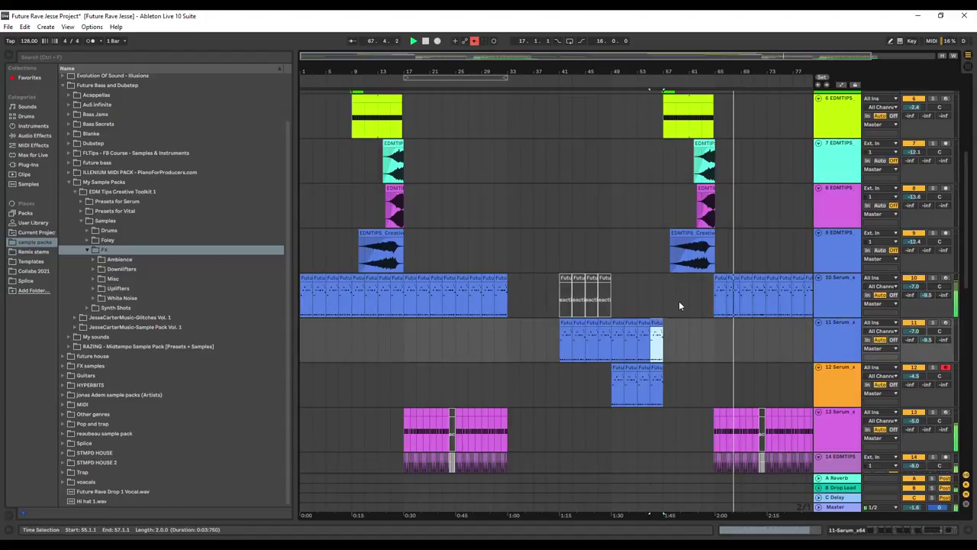
pyautogui.hotkey('ctrl', 'd')
pyautogui.hotkey('ctrl', 'd')
pyautogui.hotkey('ctrl', 'd')
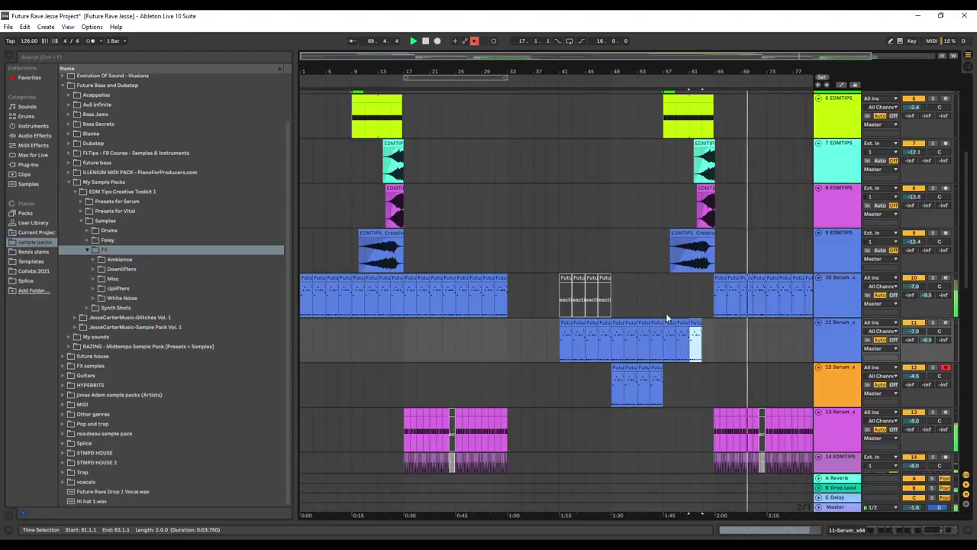
pyautogui.keyDown('shift'); pyautogui.click(668, 344); pyautogui.keyUp('shift')
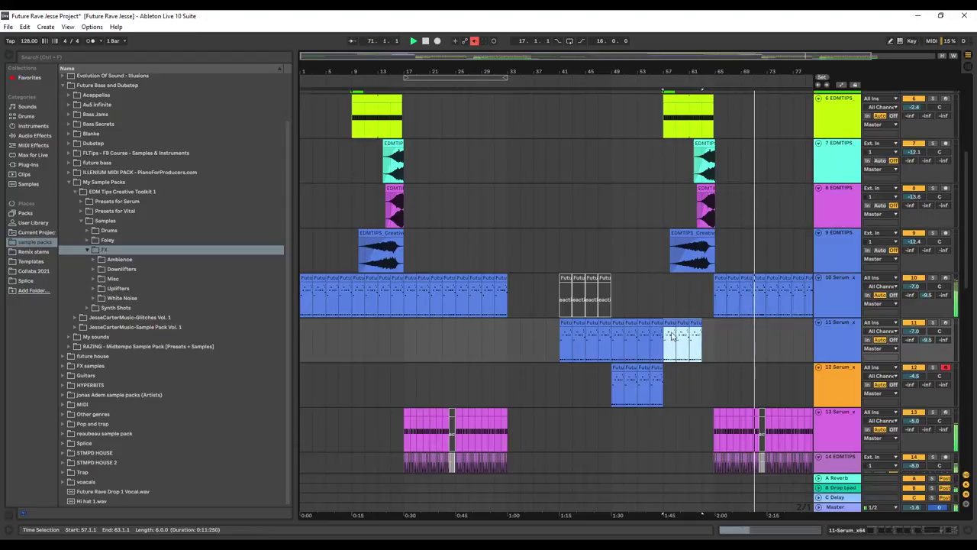
pyautogui.press('Delete')
# Step: Copy the track 10 melody from bars 9 to 17 to bar 57 and play the arrangement from around bar 54
pyautogui.moveTo(512, 303); pyautogui.dragTo(355, 305)
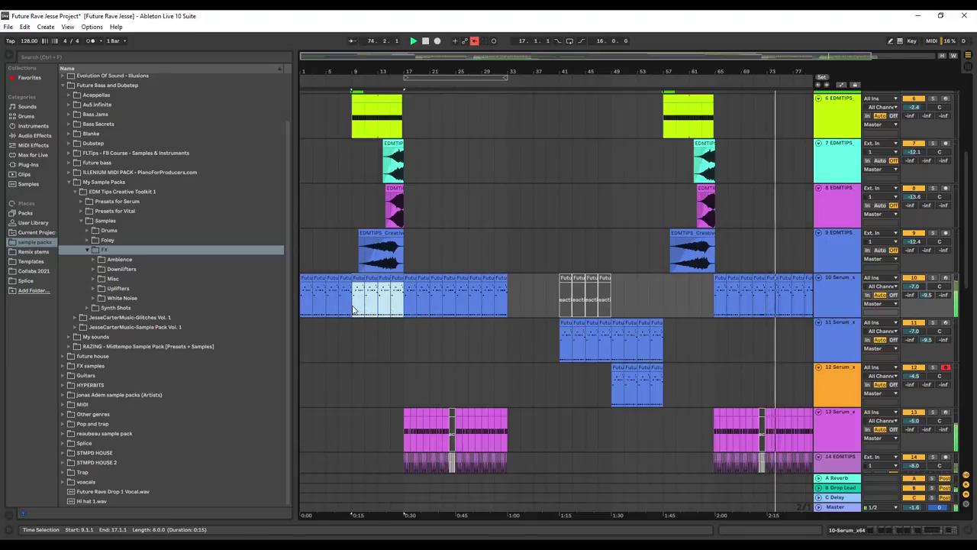
pyautogui.click(663, 309)
pyautogui.hotkey('ctrl', 'v')
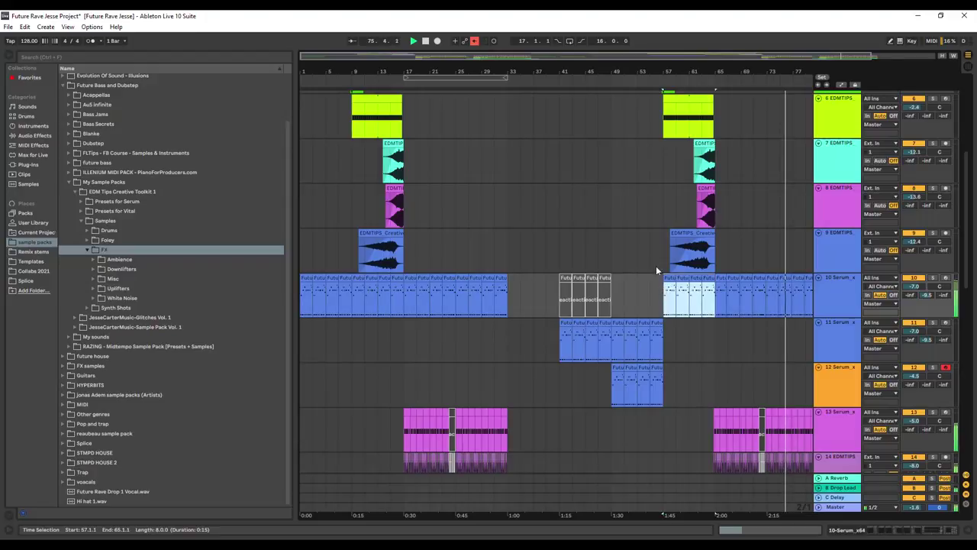
pyautogui.click(644, 78)
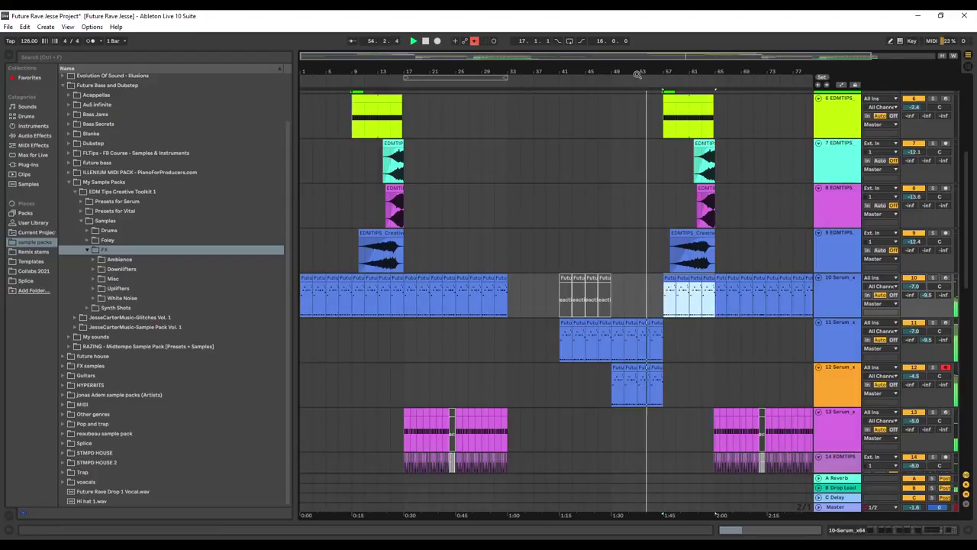
pyautogui.scroll(5, 703, 216)
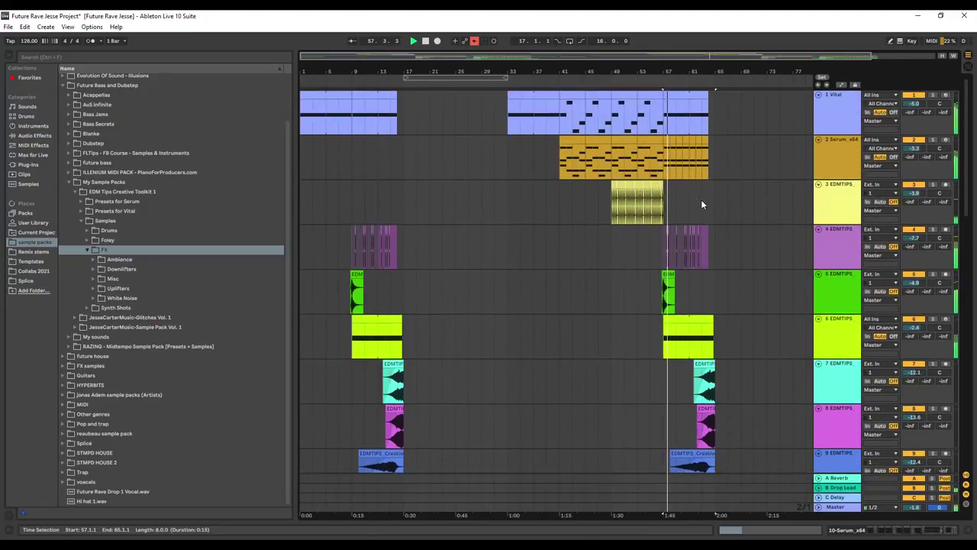
pyautogui.scroll(-5, 720, 256)
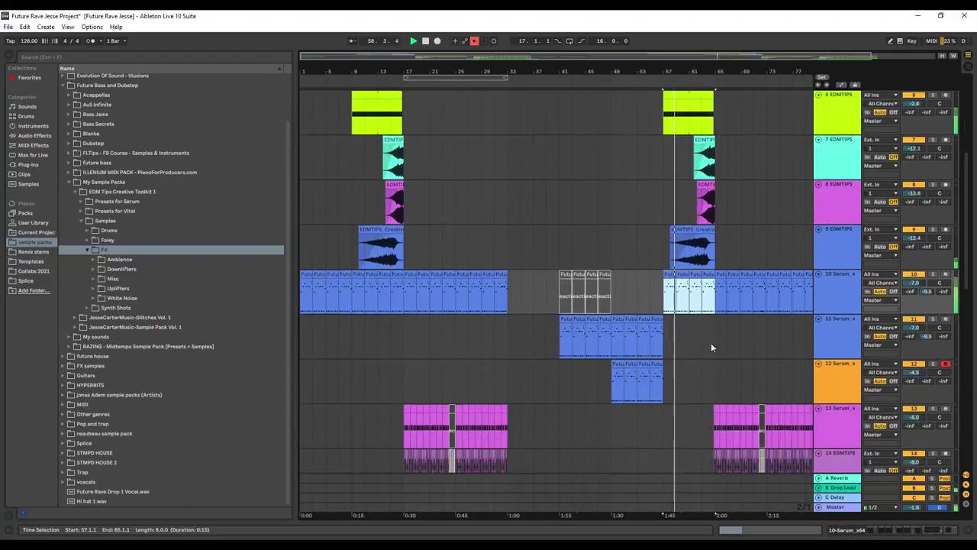
# Step: Duplicate the track 12 melody clips spanning bars 49 to 57 so they continue to bar 65
pyautogui.click(638, 386)
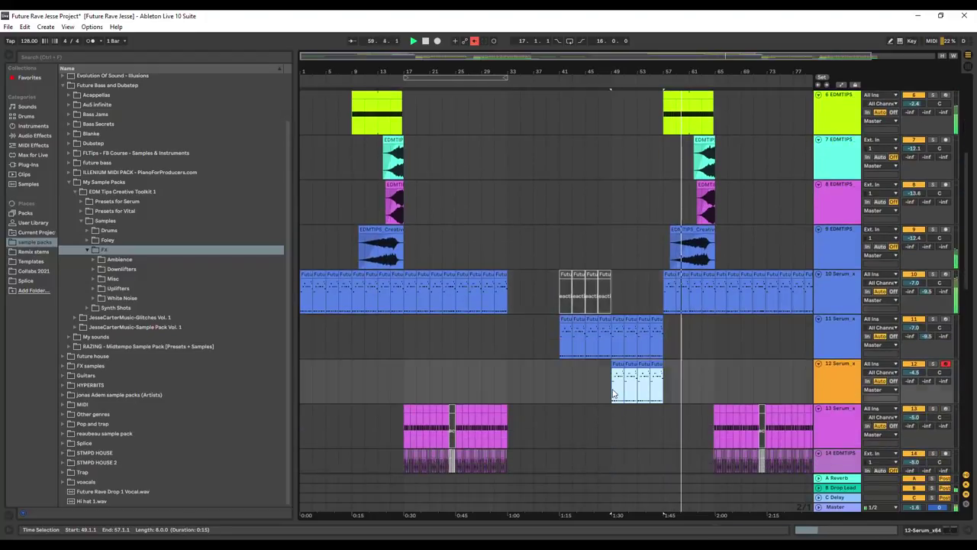
pyautogui.hotkey('ctrl', 'd')
pyautogui.click(728, 382)
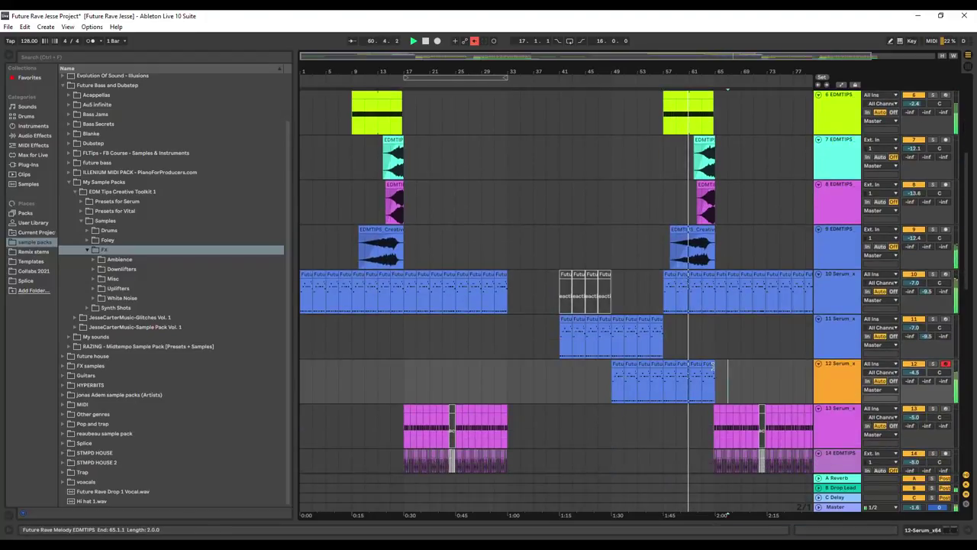
pyautogui.click(711, 361)
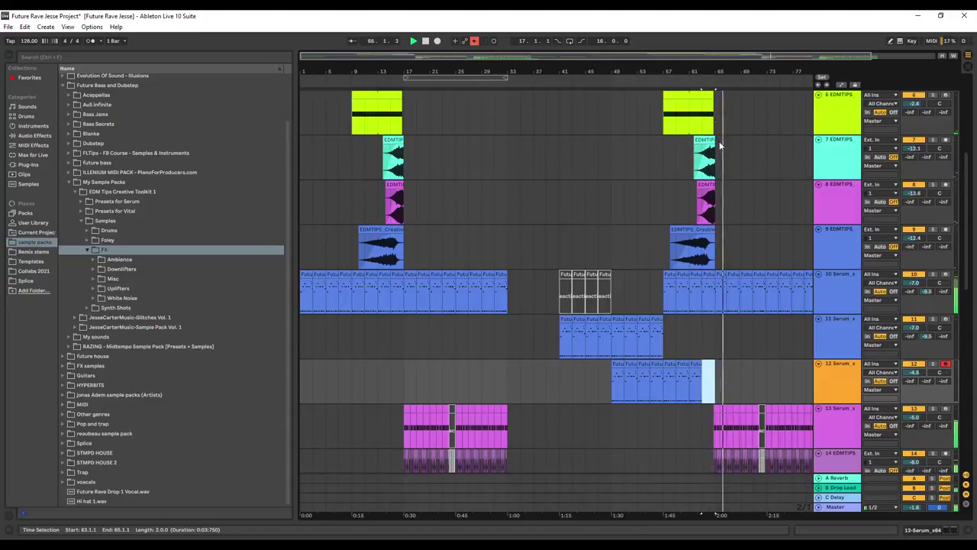
# Step: Play the transition into the second drop and examine how its clips align around bar 65, stopping playback
pyautogui.click(702, 86)
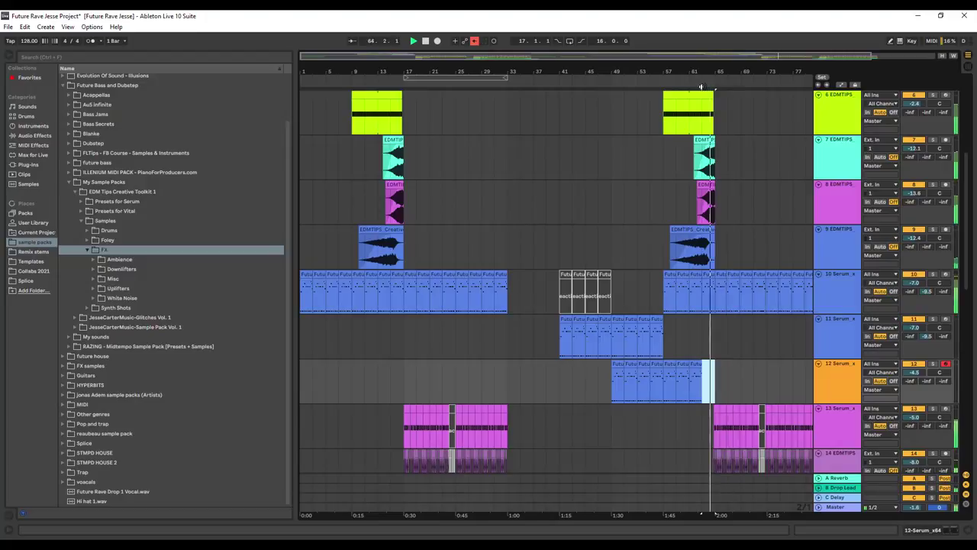
pyautogui.moveTo(657, 58); pyautogui.dragTo(685, 82)
pyautogui.scroll(-8, 738, 364)
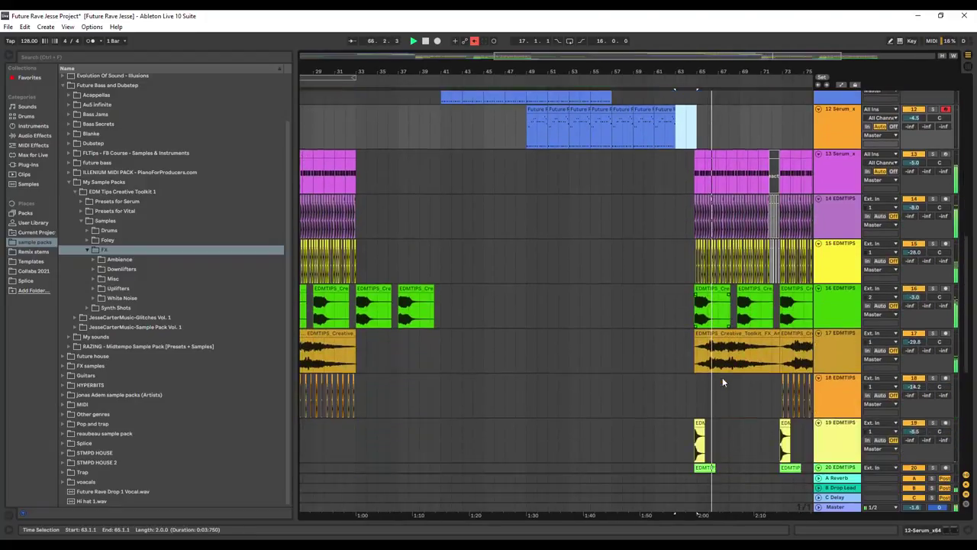
pyautogui.press('space')
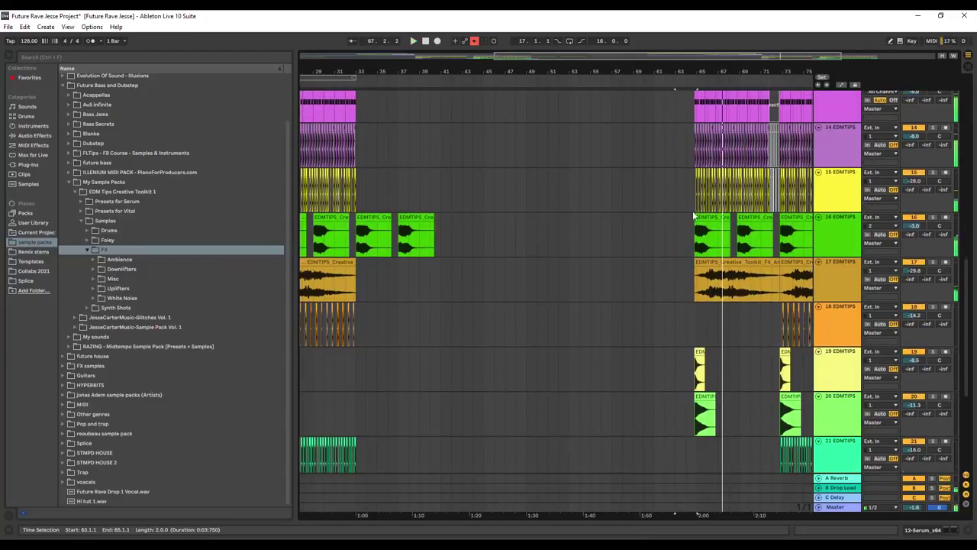
pyautogui.scroll(2, 701, 206)
pyautogui.scroll(2, 701, 208)
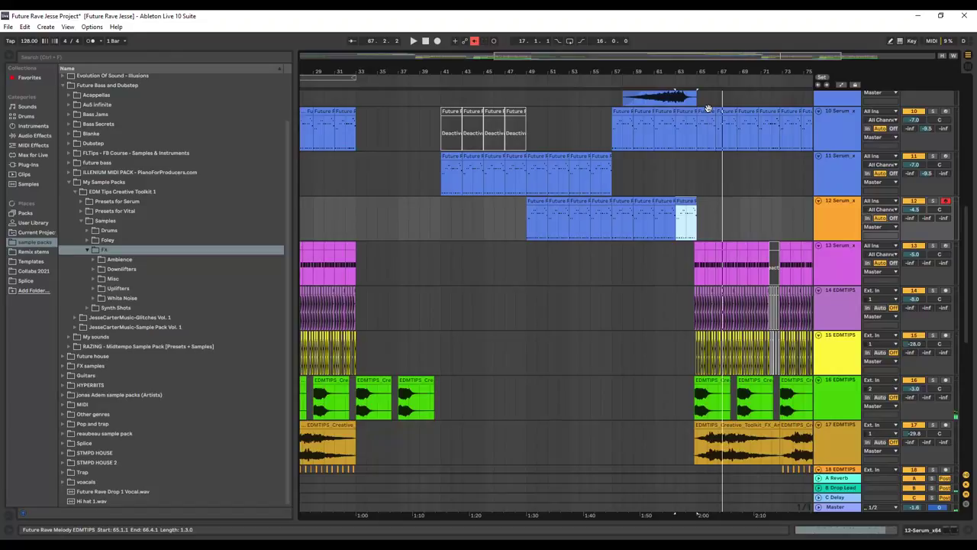
# Step: Undo the melody additions on tracks 10 to 12 and the drop section pasted at position 64.4.1
pyautogui.hotkey('ctrl', 'z')
pyautogui.hotkey('ctrl', 'z')
pyautogui.hotkey('ctrl', 'z')
pyautogui.hotkey('ctrl', 'z')
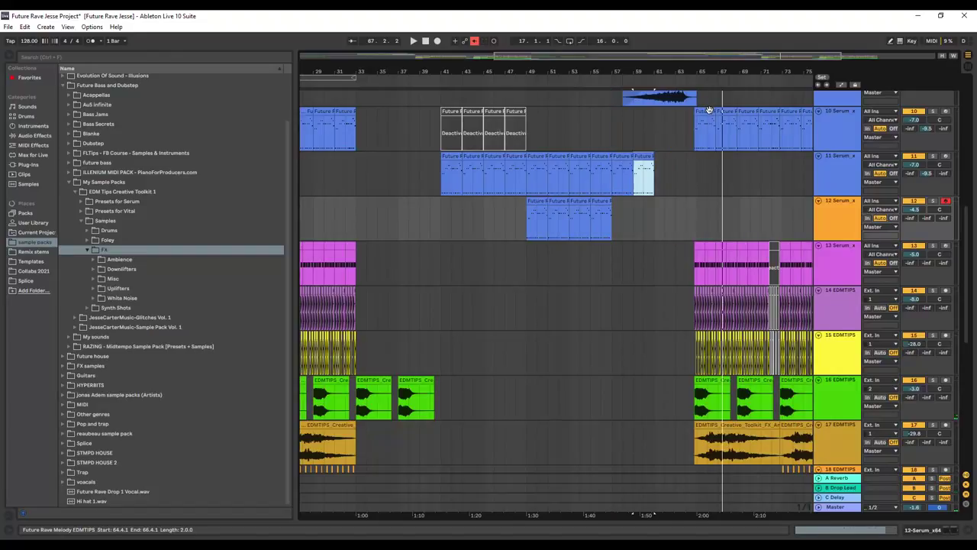
pyautogui.hotkey('ctrl', 'z')
pyautogui.hotkey('ctrl', 'z')
pyautogui.hotkey('ctrl', 'z')
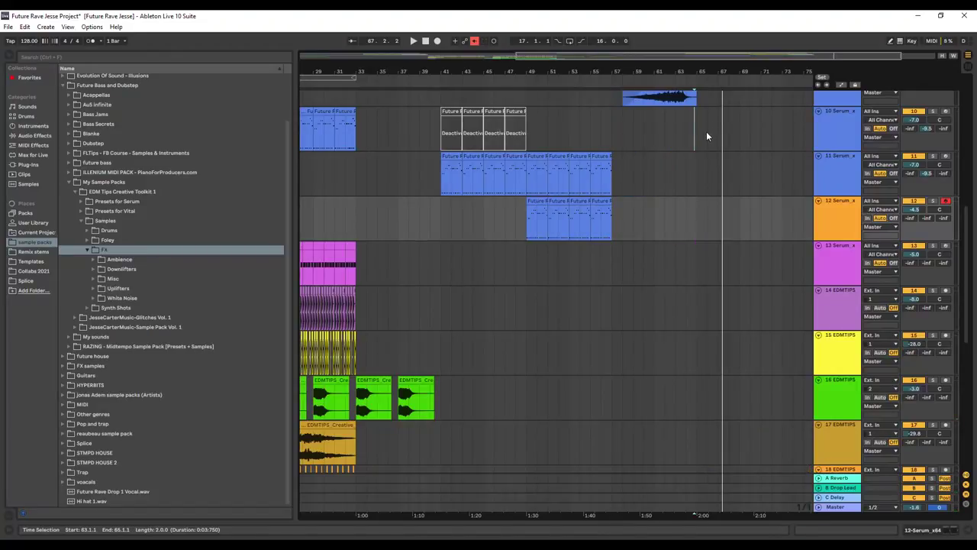
# Step: Try to paste the drop section on track 10 at bar 65
pyautogui.rightClick(699, 133)
pyautogui.click(700, 134)
pyautogui.rightClick(699, 139)
pyautogui.click(710, 144)
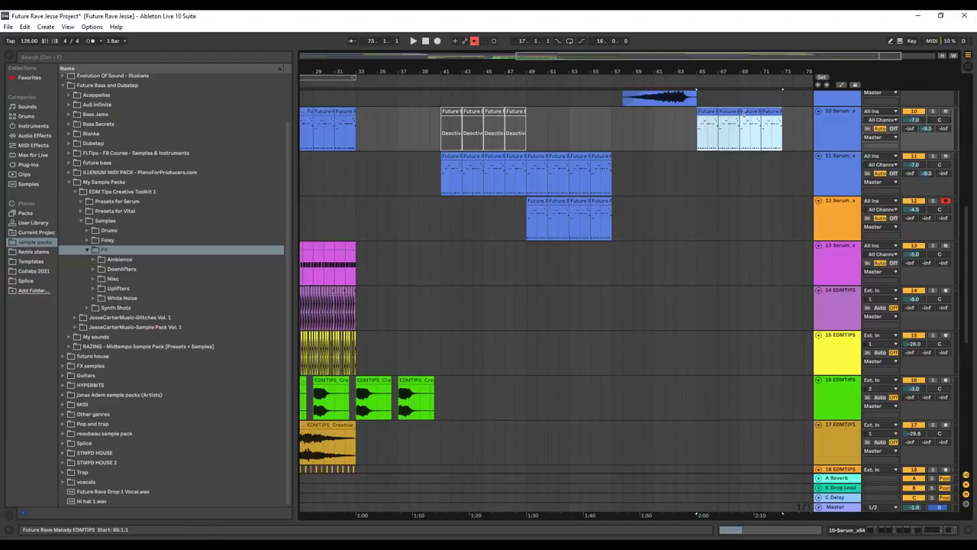
pyautogui.press('Delete')
# Step: Copy the drop section spanning bars 17 to 33 from track 10 downward and paste it on track 10 at bar 65
pyautogui.moveTo(517, 56); pyautogui.dragTo(273, 102)
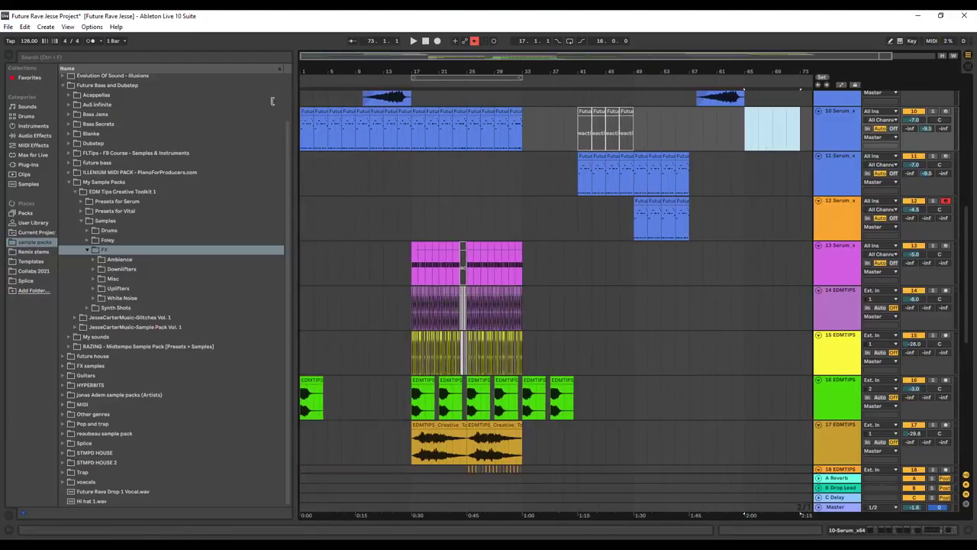
pyautogui.moveTo(522, 113); pyautogui.dragTo(397, 512)
pyautogui.moveTo(527, 131); pyautogui.dragTo(417, 515)
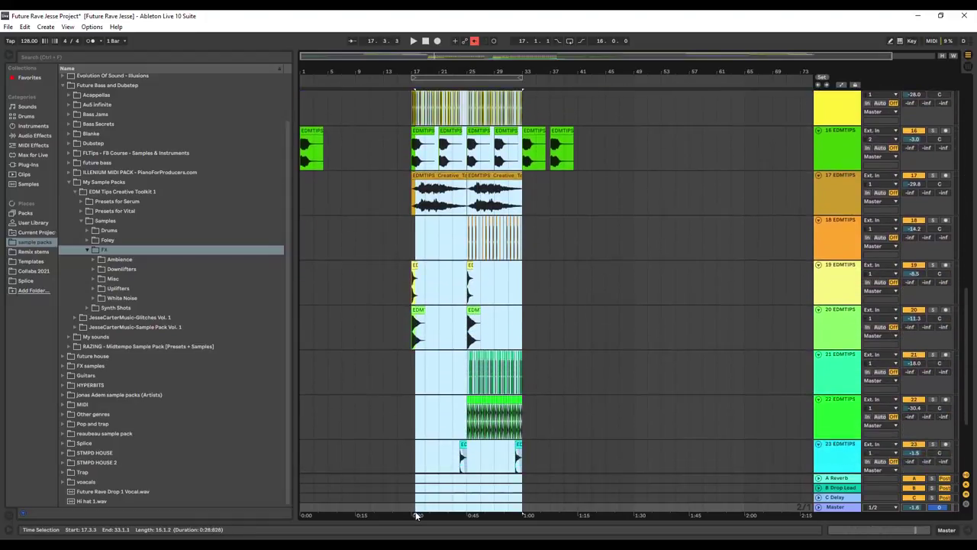
pyautogui.rightClick(443, 365)
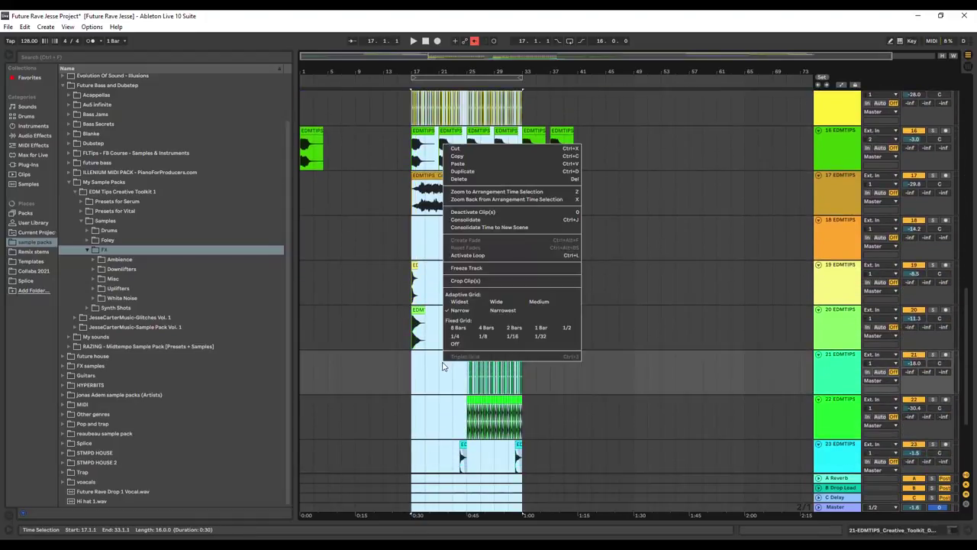
pyautogui.click(471, 158)
pyautogui.scroll(8, 768, 264)
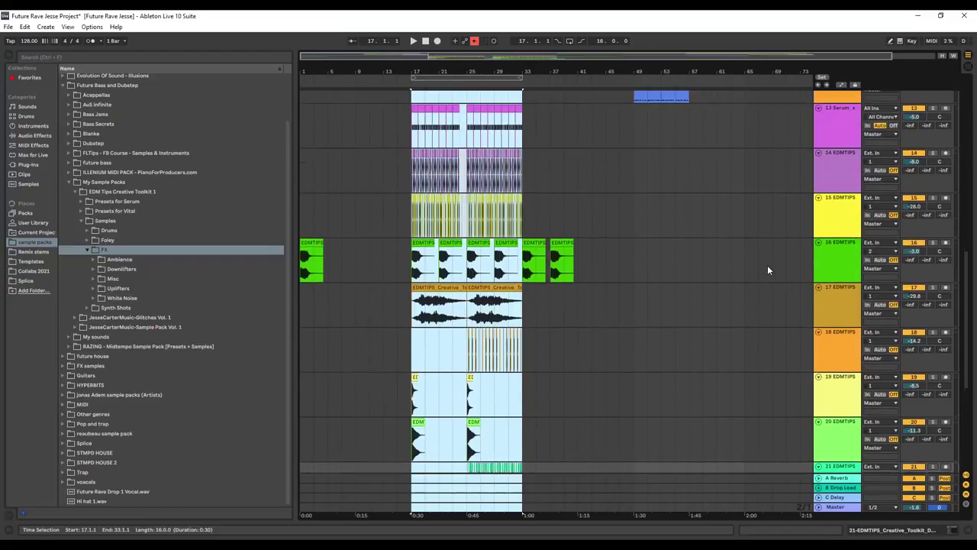
pyautogui.scroll(2, 765, 240)
pyautogui.click(747, 232)
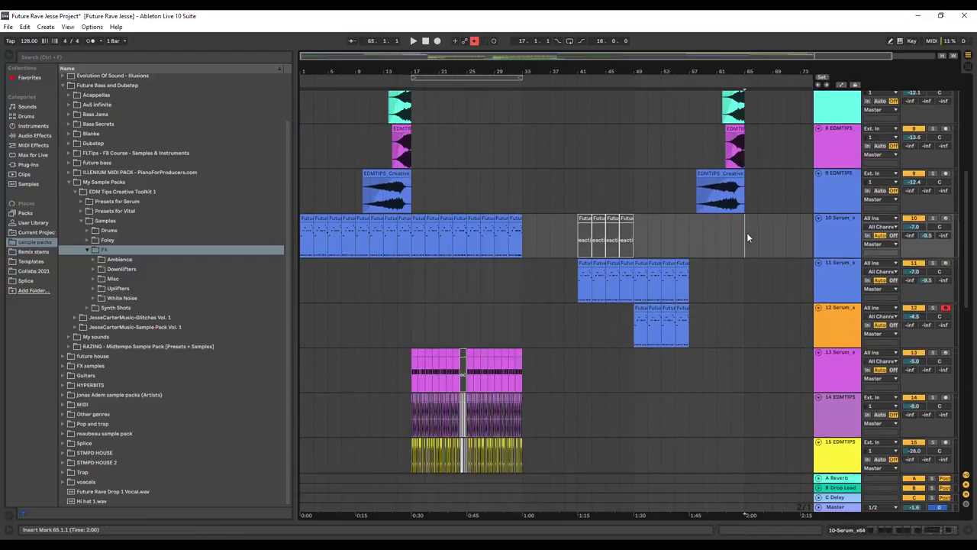
pyautogui.rightClick(744, 233)
pyautogui.click(755, 239)
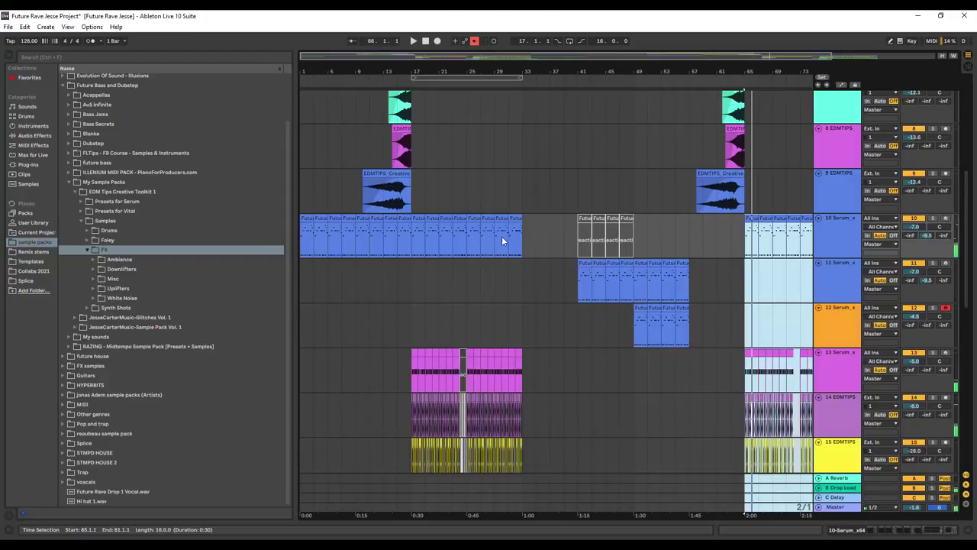
# Step: Copy the track 10 melody from bars 9 to 17, paste it at bar 57, and play the second build-up
pyautogui.moveTo(410, 239); pyautogui.dragTo(354, 252)
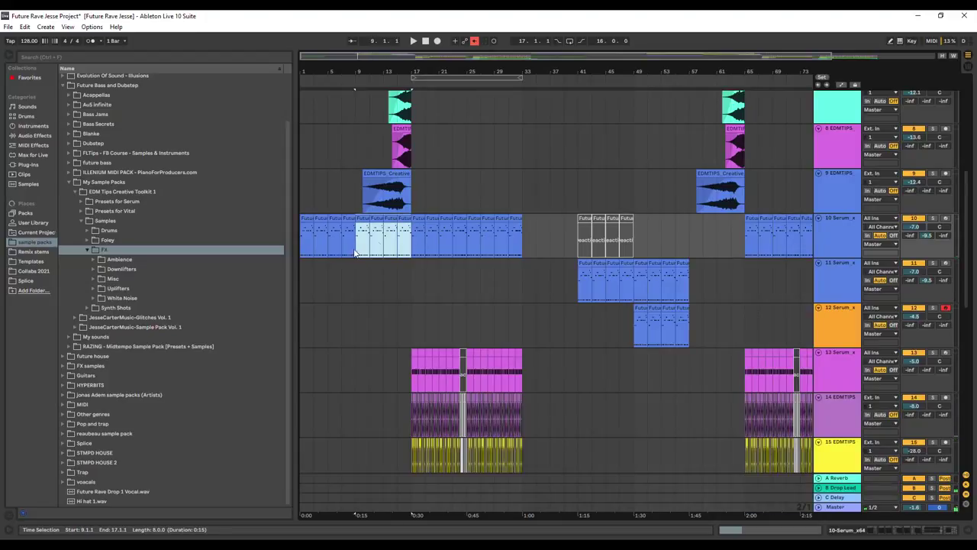
pyautogui.click(686, 247)
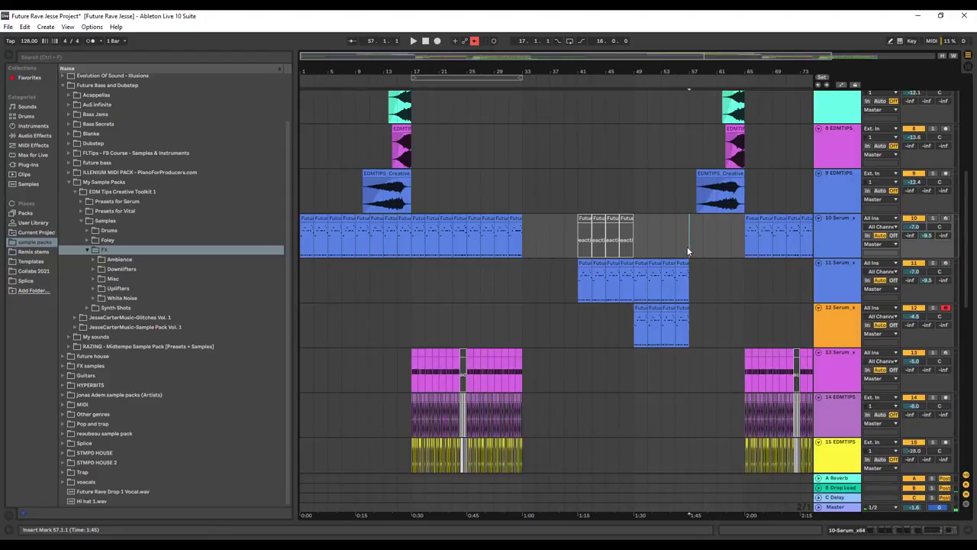
pyautogui.hotkey('ctrl', 'v')
pyautogui.click(696, 80)
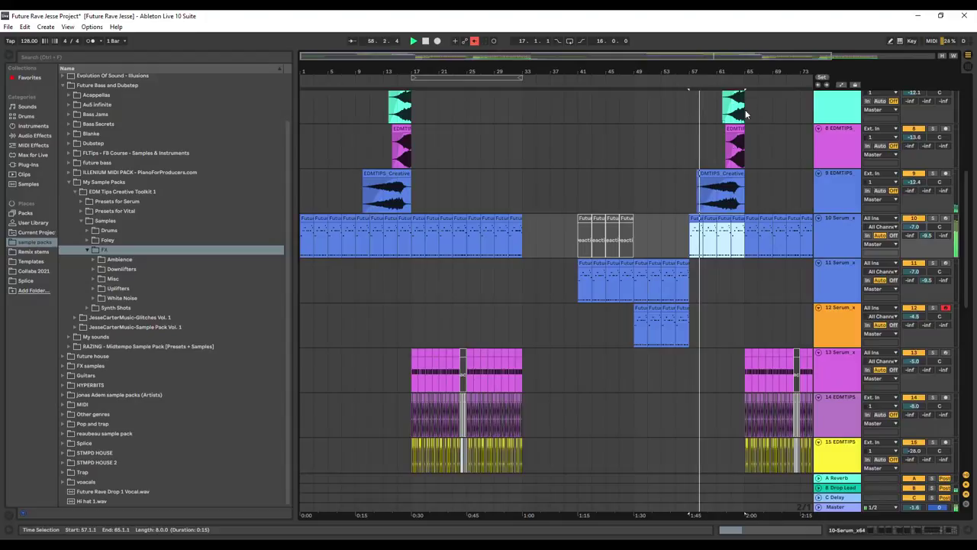
pyautogui.click(744, 279)
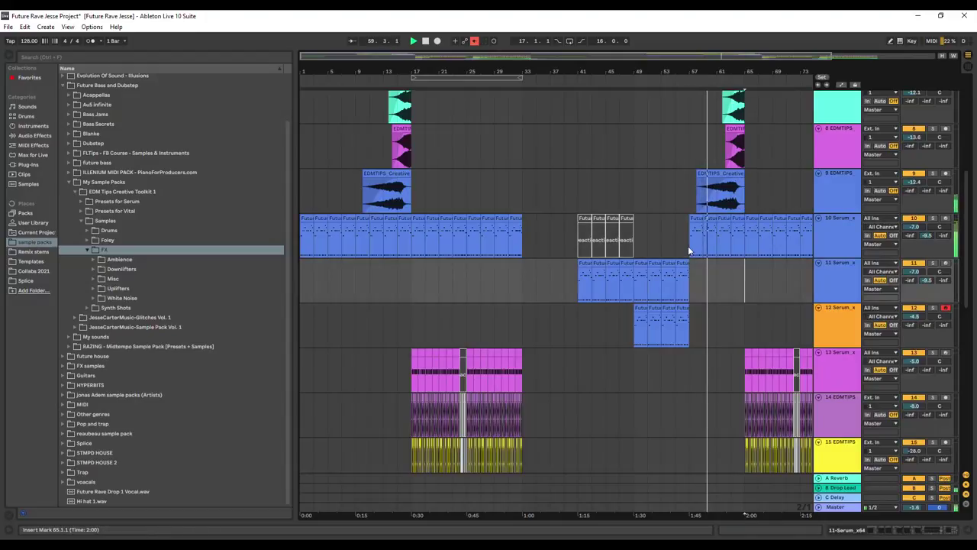
# Step: Copy the track 5 impact section spanning bars 55 to 65 and paste it at bars 47 and 39
pyautogui.scroll(10, 676, 206)
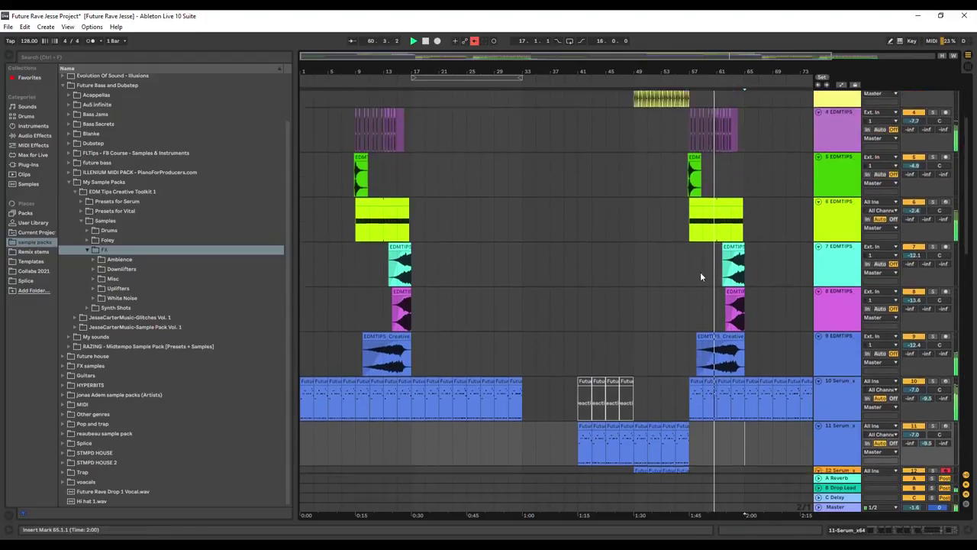
pyautogui.moveTo(733, 235); pyautogui.dragTo(683, 243)
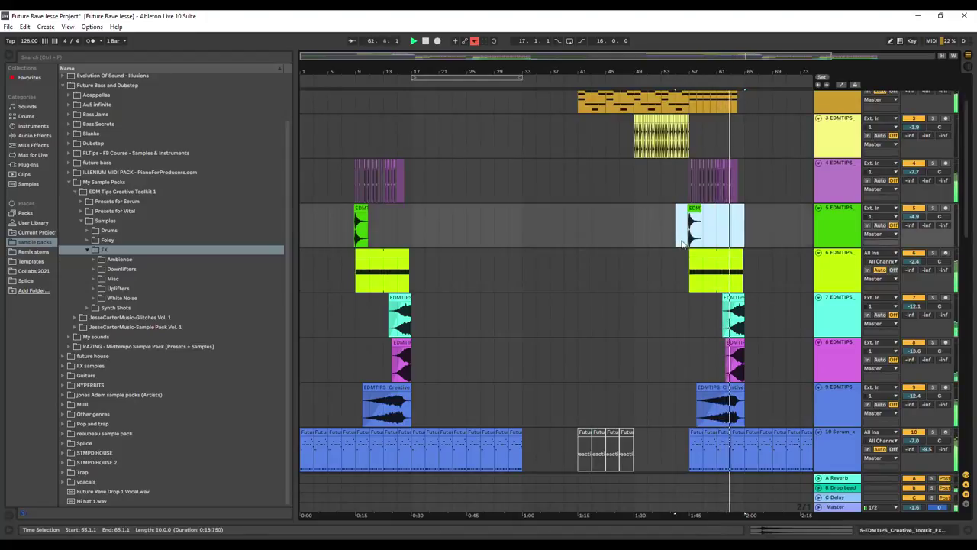
pyautogui.click(620, 228)
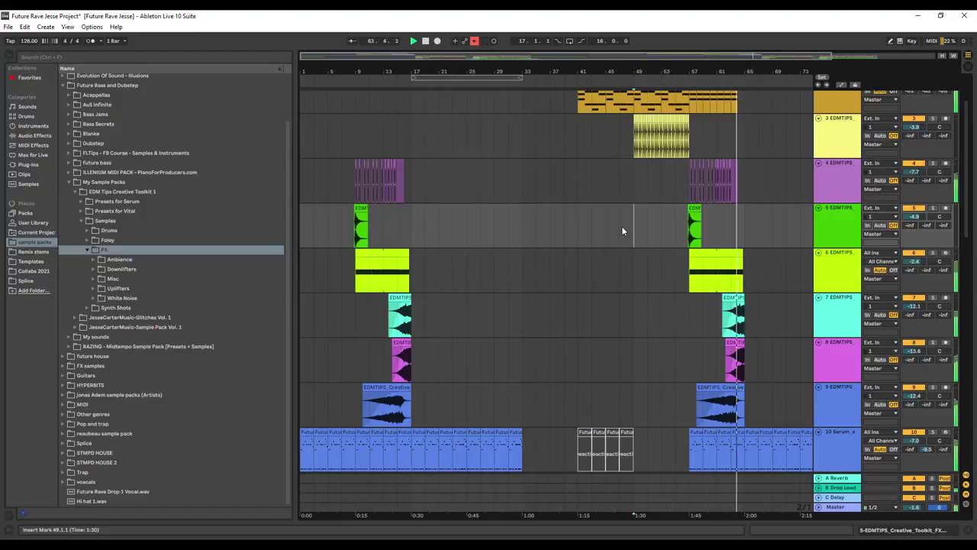
pyautogui.hotkey('ctrl', 'v')
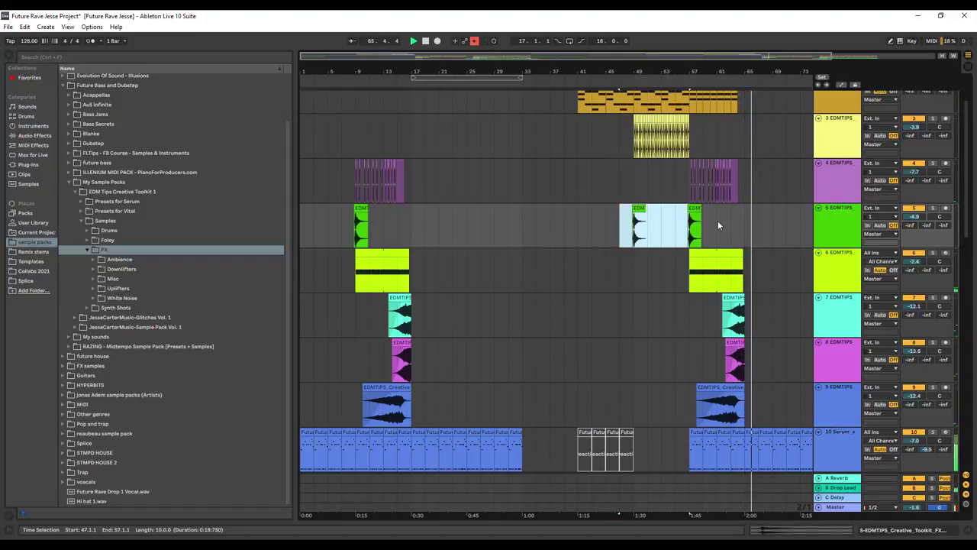
pyautogui.click(574, 226)
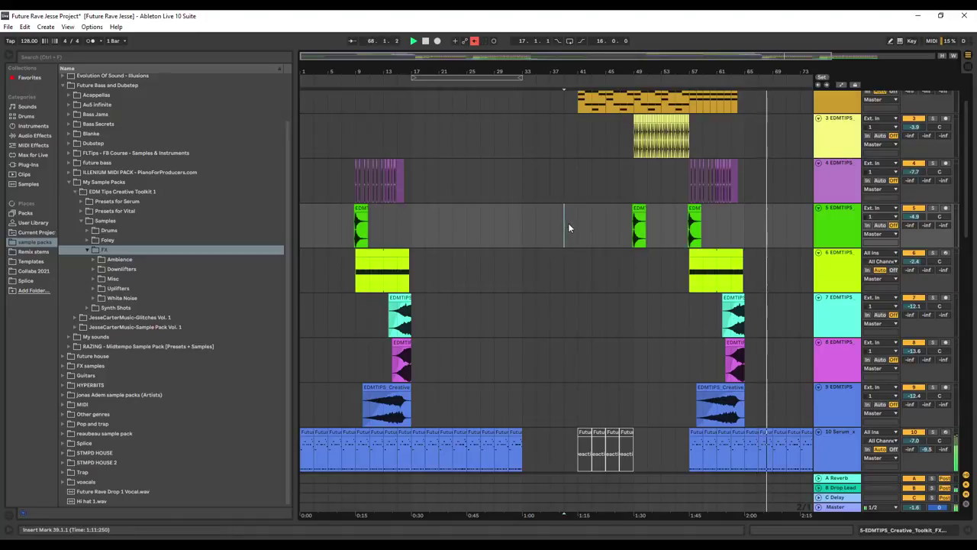
pyautogui.hotkey('ctrl', 'v')
pyautogui.scroll(2, 621, 222)
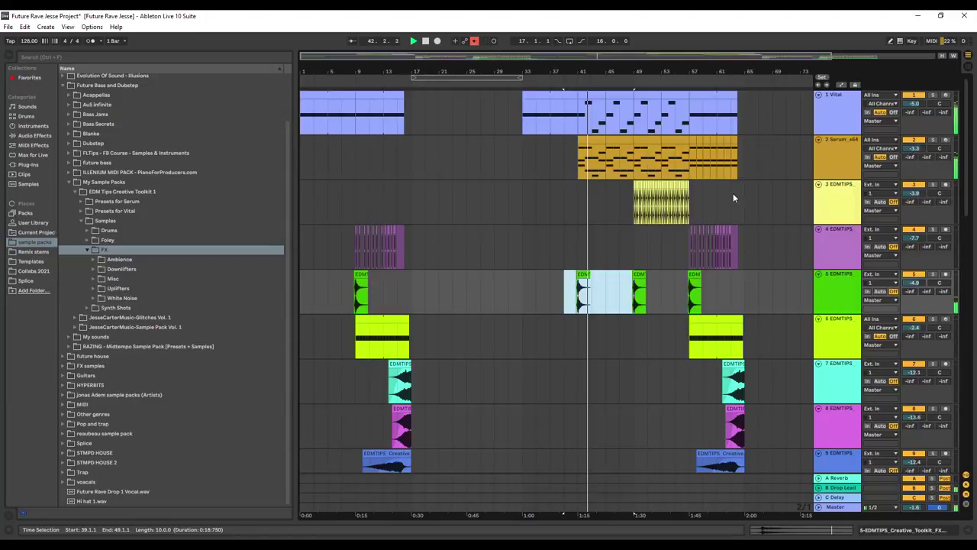
# Step: Insert a new audio track directly below track 5 and stop playback
pyautogui.rightClick(849, 292)
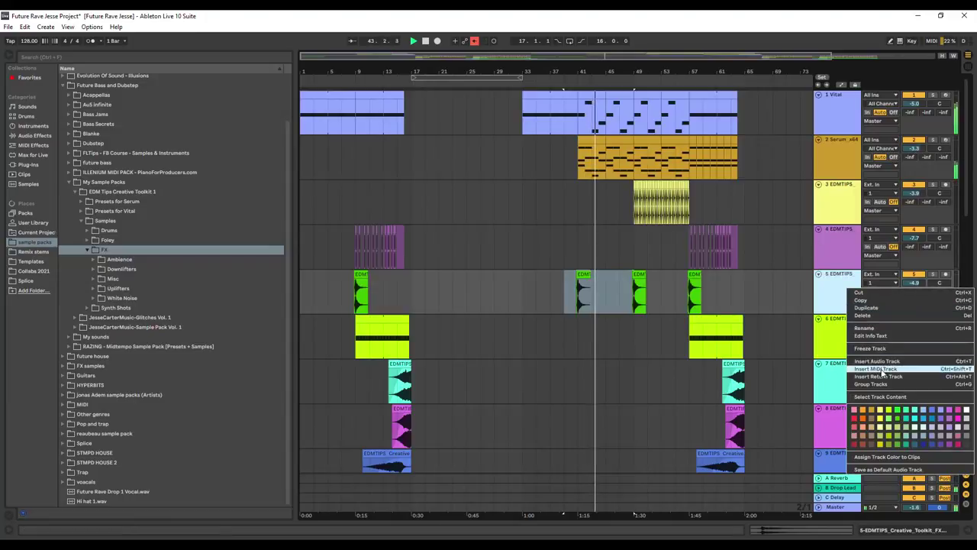
pyautogui.click(878, 361)
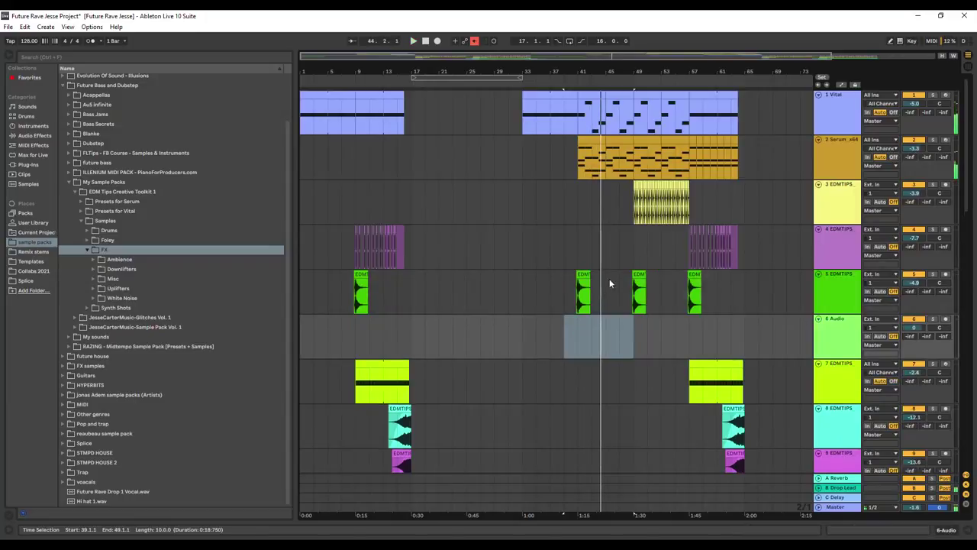
pyautogui.press('space')
# Step: Try to move the track 5 section spanning bars 39 to 49 down to the new audio track 6
pyautogui.click(585, 290)
pyautogui.moveTo(629, 290); pyautogui.dragTo(580, 304)
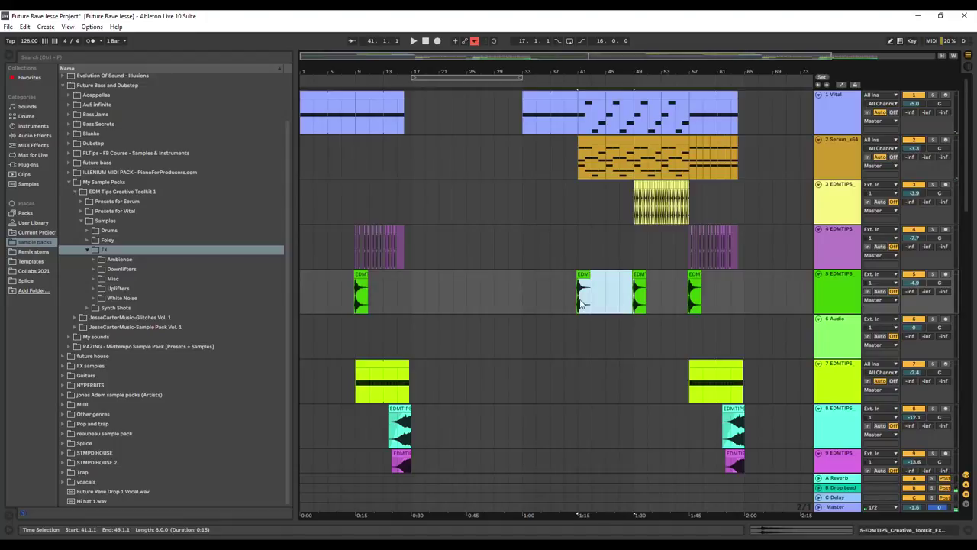
pyautogui.hotkey('shift', 'Down')
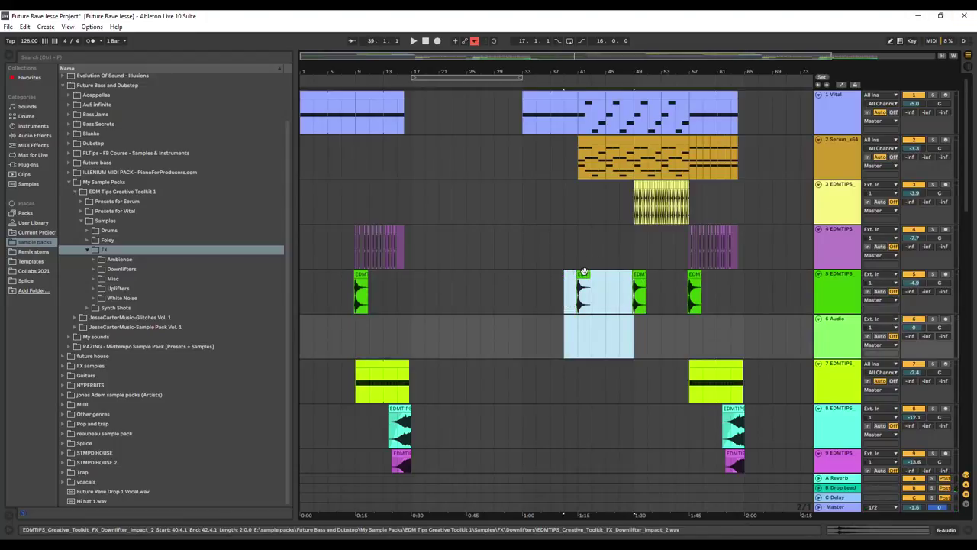
pyautogui.press('Left')
pyautogui.moveTo(579, 313); pyautogui.dragTo(582, 328)
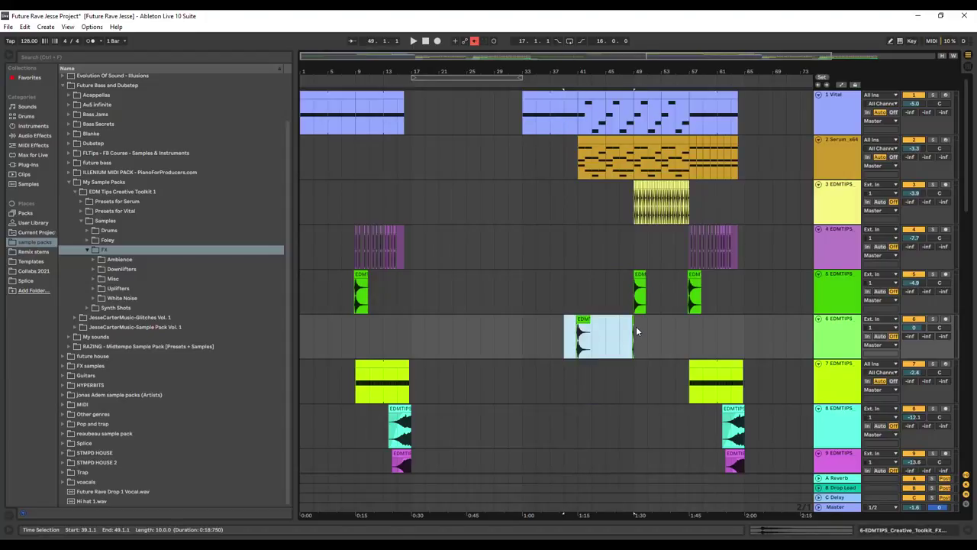
pyautogui.hotkey('ctrl', 'z')
# Step: Move the track 5 impact clip at bar 41 to track 6 and lower track 6's volume to -6.4 dB during playback
pyautogui.click(619, 288)
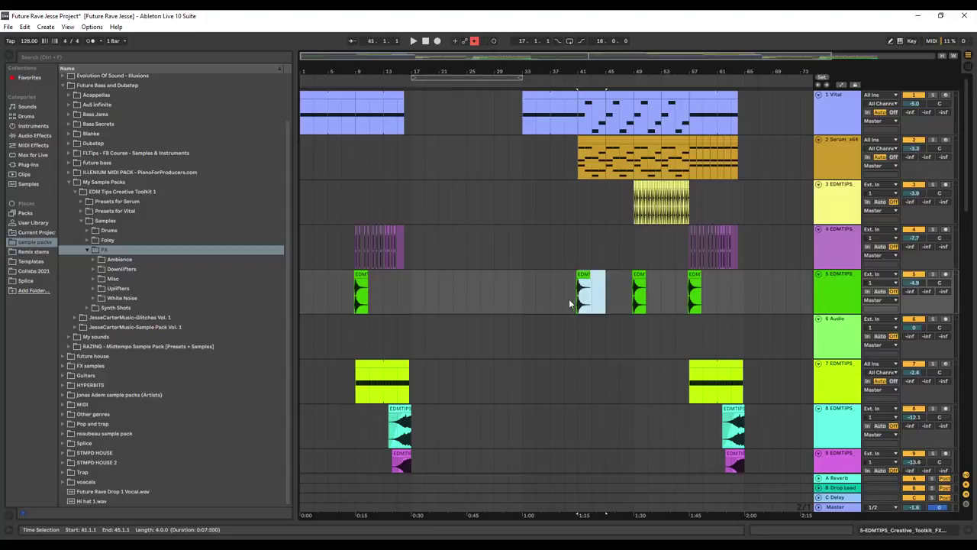
pyautogui.moveTo(587, 283); pyautogui.dragTo(584, 330)
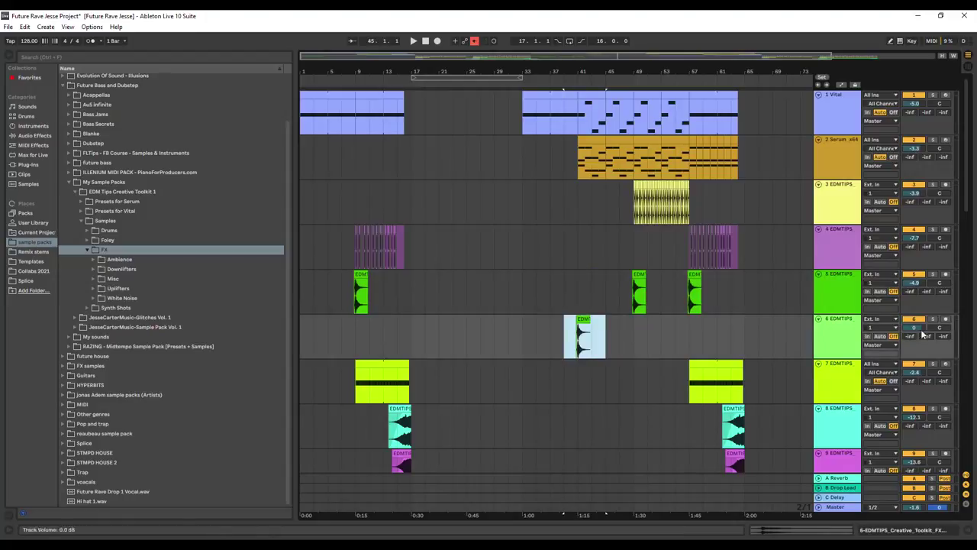
pyautogui.moveTo(914, 331); pyautogui.dragTo(914, 337)
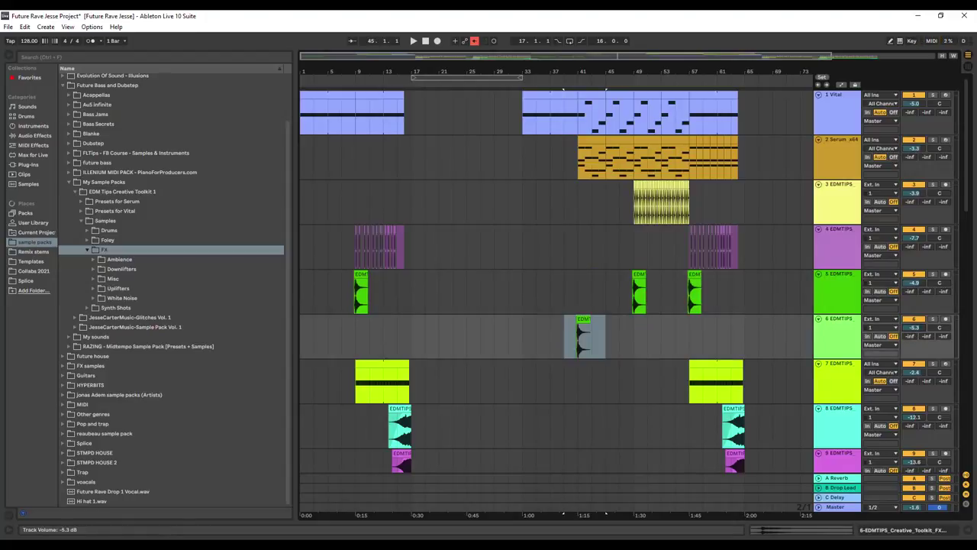
pyautogui.press('space')
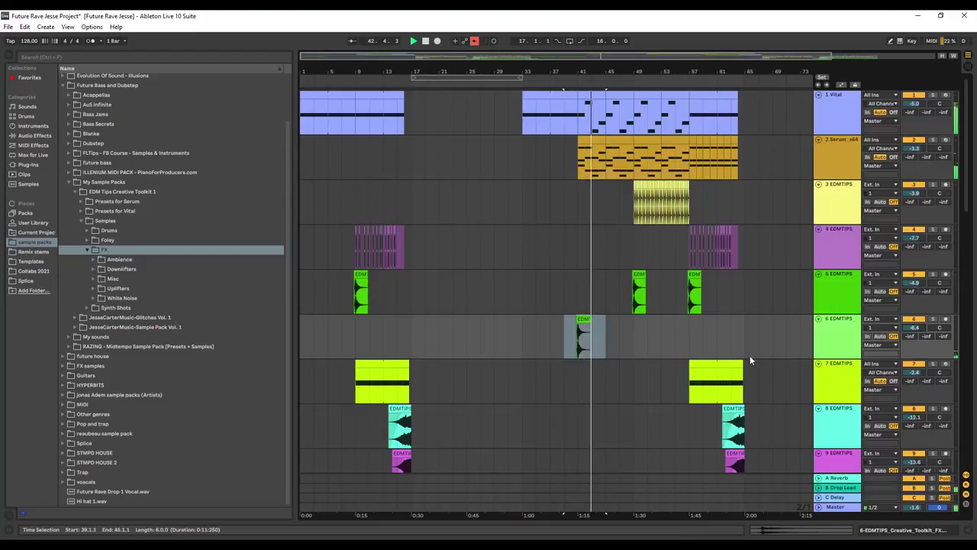
# Step: Set the track 3 volume to -5.0 dB while the arrangement plays
pyautogui.moveTo(830, 55); pyautogui.dragTo(959, 67)
pyautogui.moveTo(967, 109); pyautogui.dragTo(965, 79)
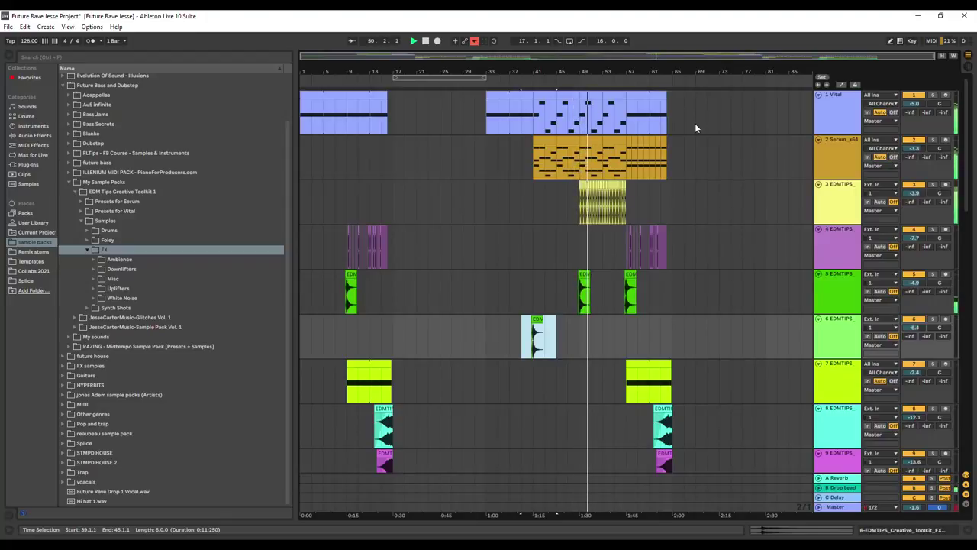
pyautogui.moveTo(911, 197); pyautogui.dragTo(911, 199)
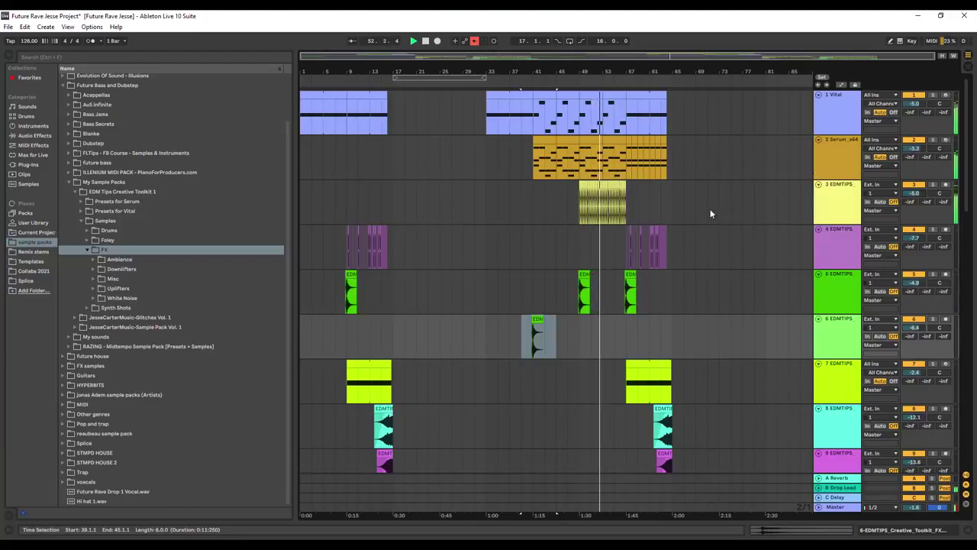
# Step: Duplicate the last four bars of the track 13 Serum clips twice to extend them from bar 57 to bar 65
pyautogui.scroll(-4, 687, 233)
pyautogui.scroll(-8, 718, 241)
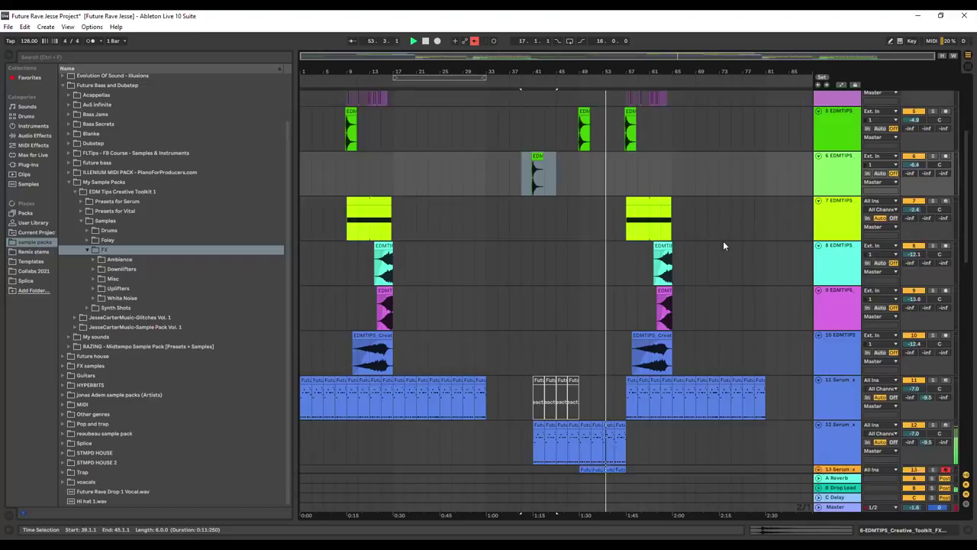
pyautogui.scroll(-1, 734, 248)
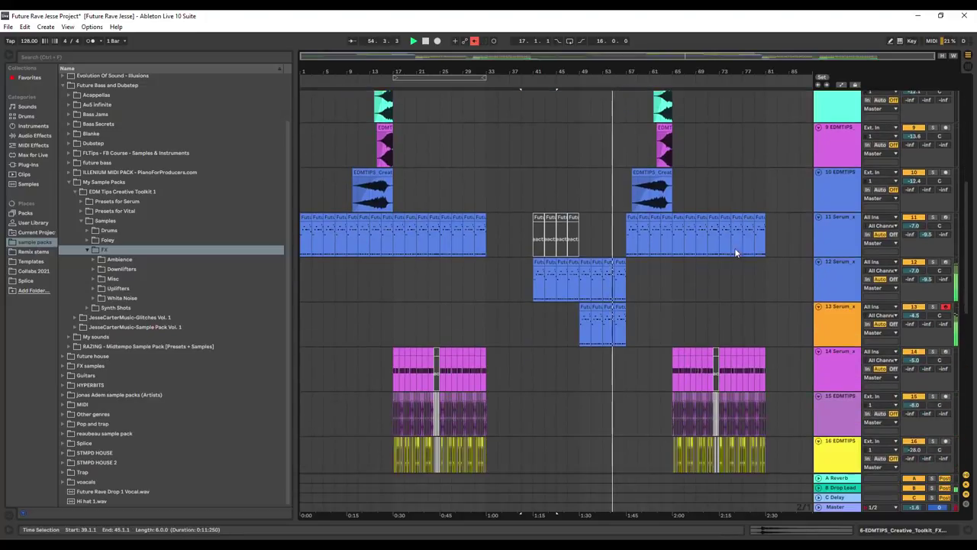
pyautogui.scroll(5, 745, 239)
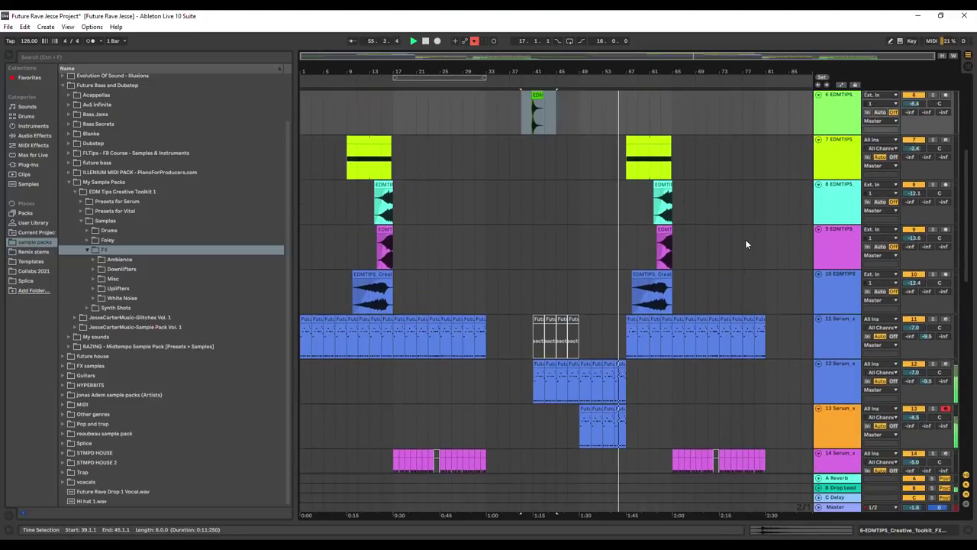
pyautogui.scroll(-10, 695, 305)
pyautogui.scroll(-2, 653, 302)
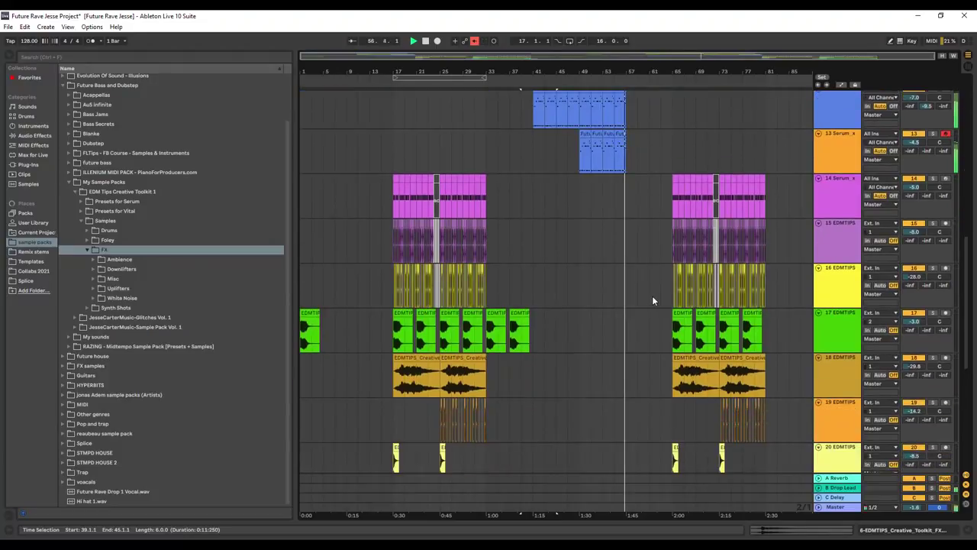
pyautogui.scroll(6, 656, 293)
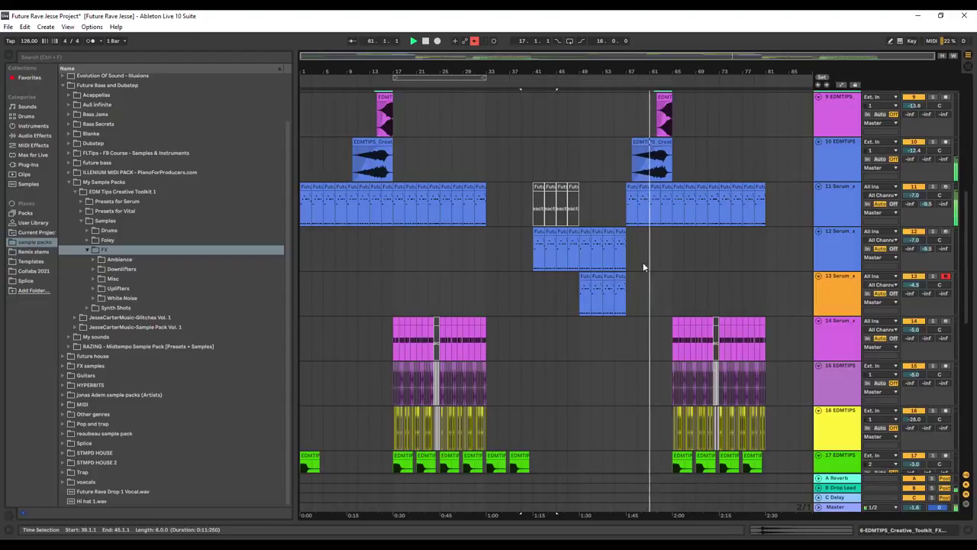
pyautogui.moveTo(302, 56); pyautogui.dragTo(542, 269)
pyautogui.moveTo(517, 293); pyautogui.dragTo(478, 291)
pyautogui.hotkey('ctrl', 'd')
pyautogui.hotkey('ctrl', 'd')
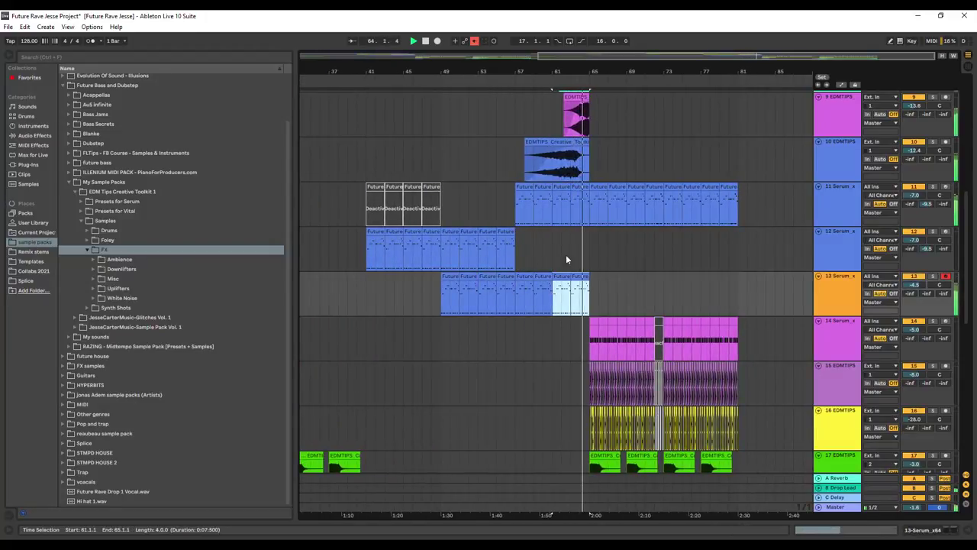
# Step: Copy the EQ Eight from track 11 and paste it at the end of track 13's device chain
pyautogui.doubleClick(843, 296)
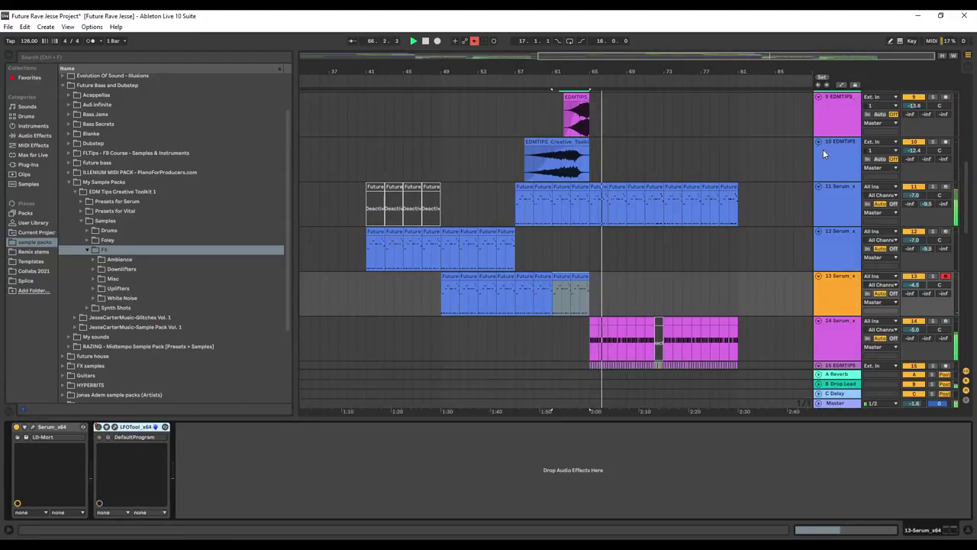
pyautogui.click(829, 200)
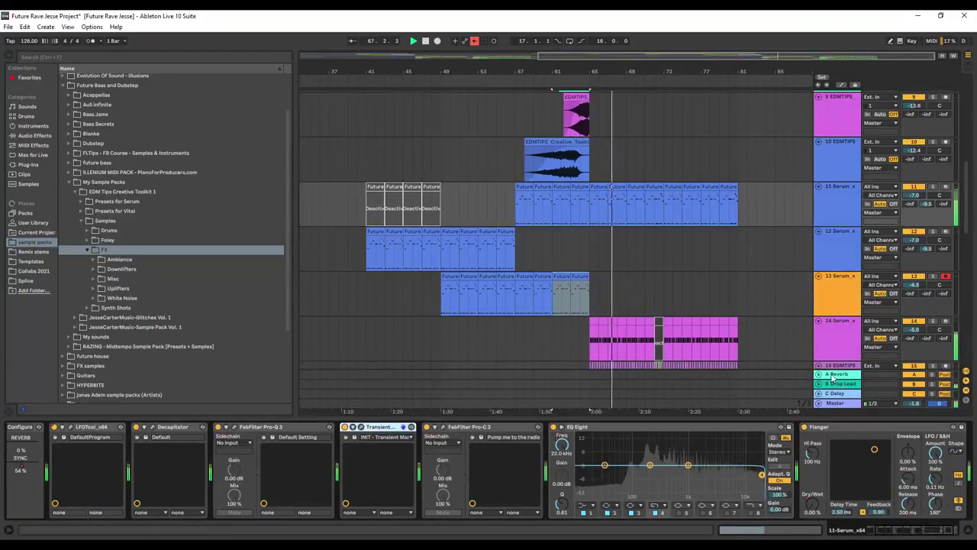
pyautogui.press('space')
pyautogui.press('space')
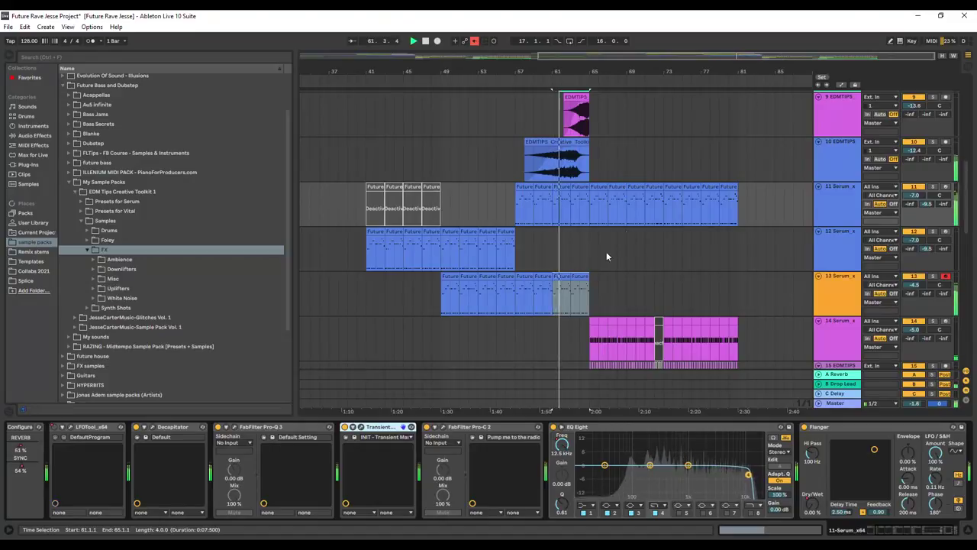
pyautogui.rightClick(704, 426)
pyautogui.click(832, 292)
pyautogui.rightClick(501, 483)
pyautogui.click(527, 494)
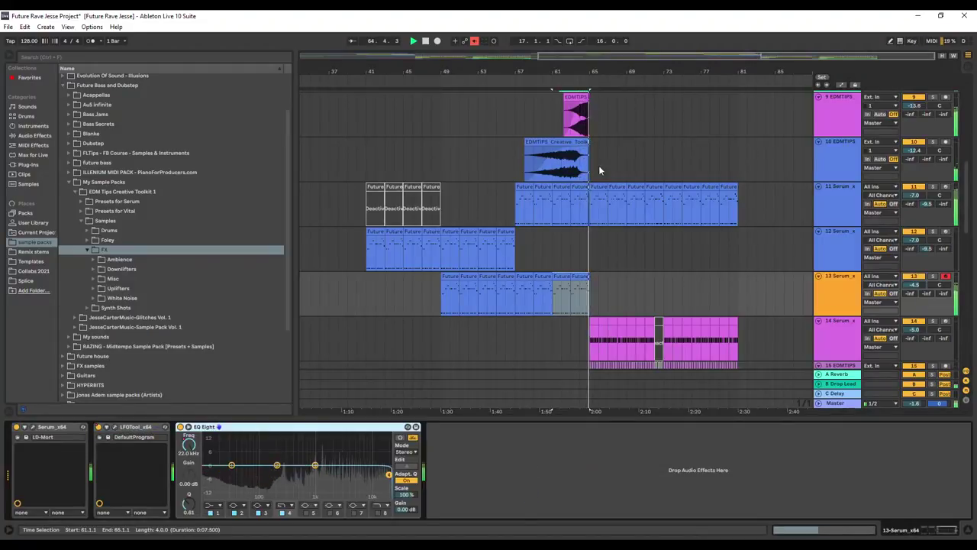
# Step: Listen to the second build-up and examine the device chain on track 11 against track 13
pyautogui.click(552, 89)
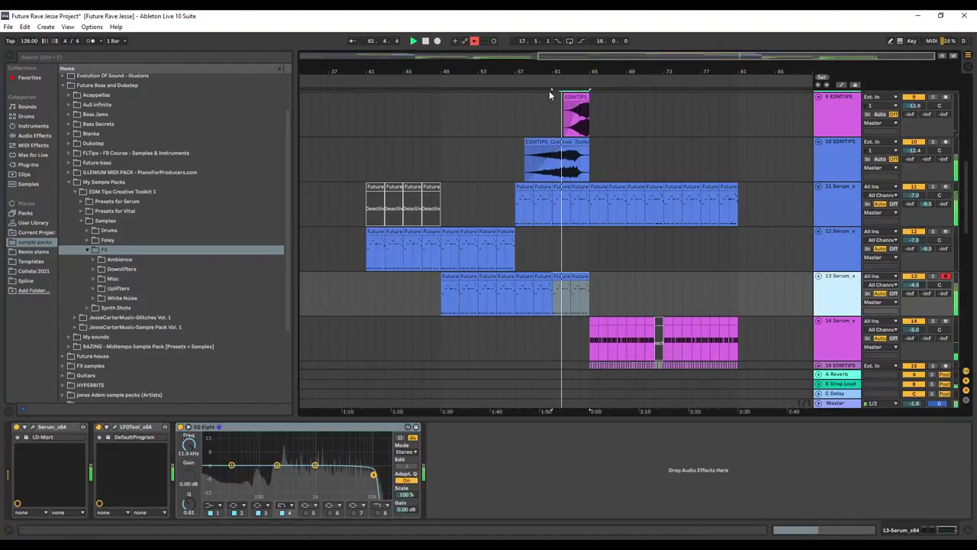
pyautogui.scroll(2, 565, 226)
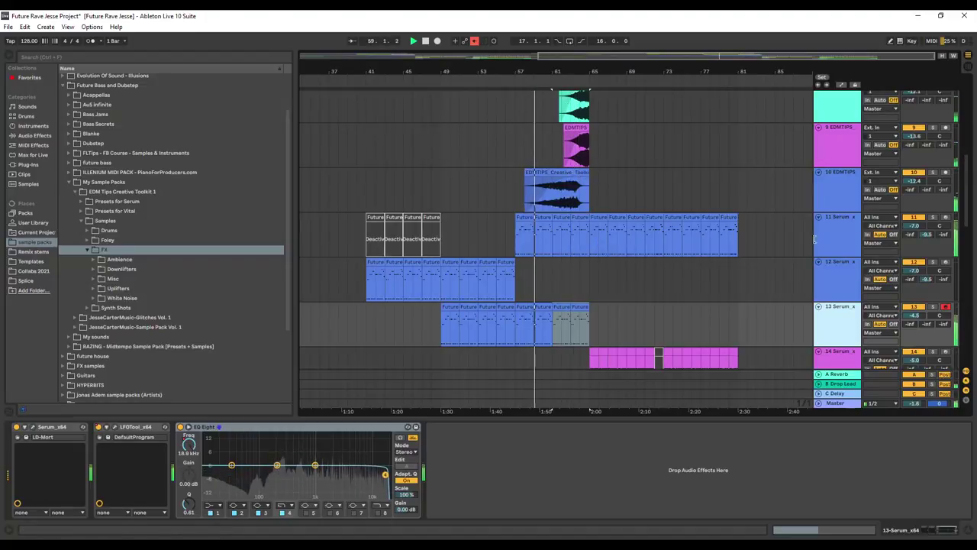
pyautogui.click(830, 237)
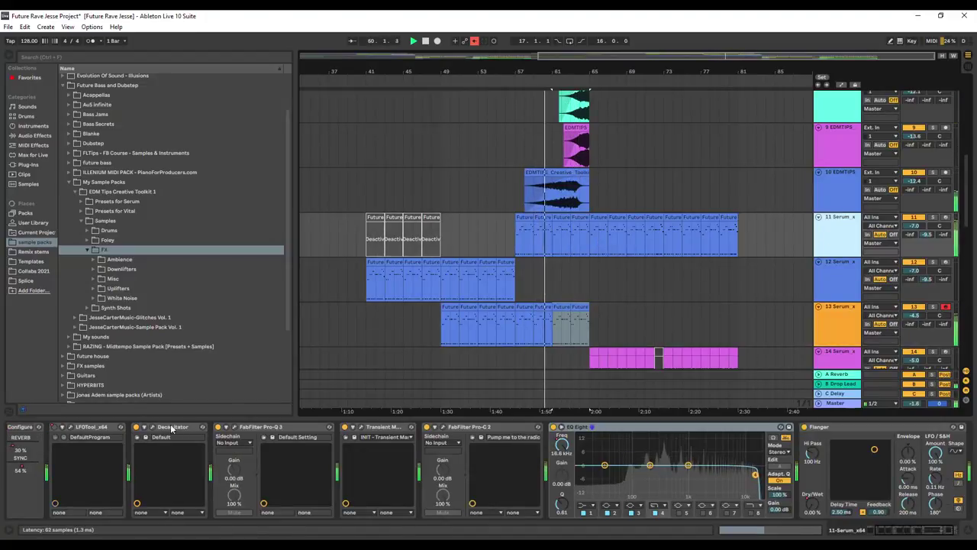
pyautogui.click(843, 324)
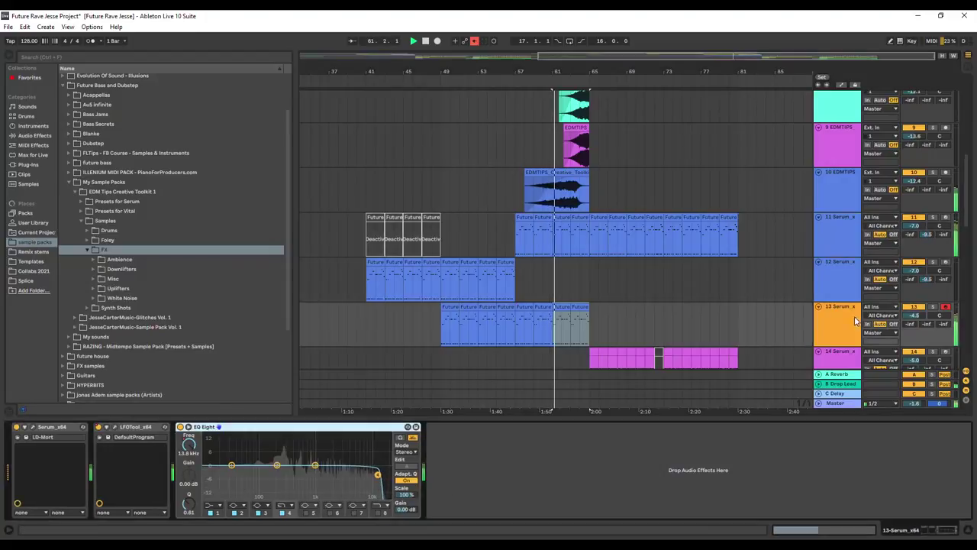
# Step: Automate track 13's Serum REVERB macro to ramp up from bar 57 and drop back to zero at bar 65
pyautogui.click(32, 428)
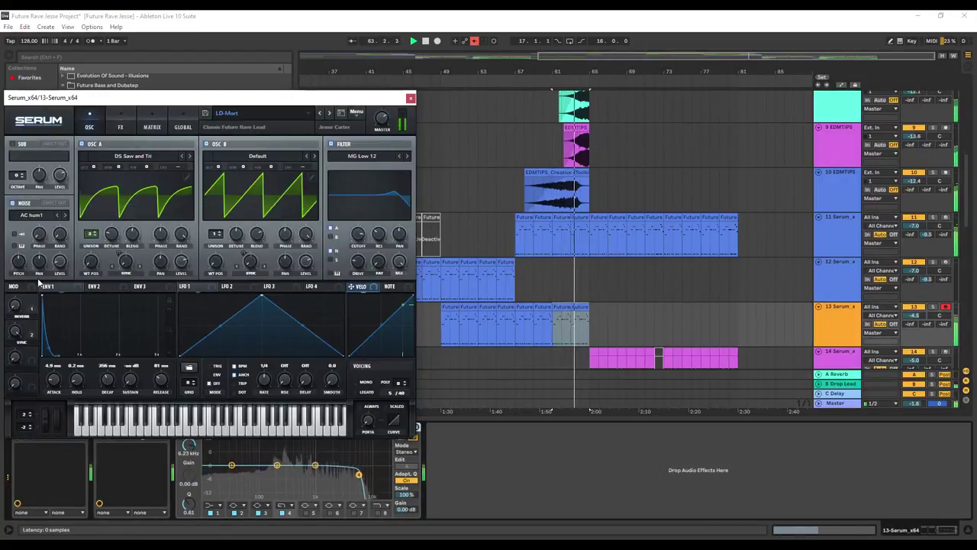
pyautogui.click(840, 85)
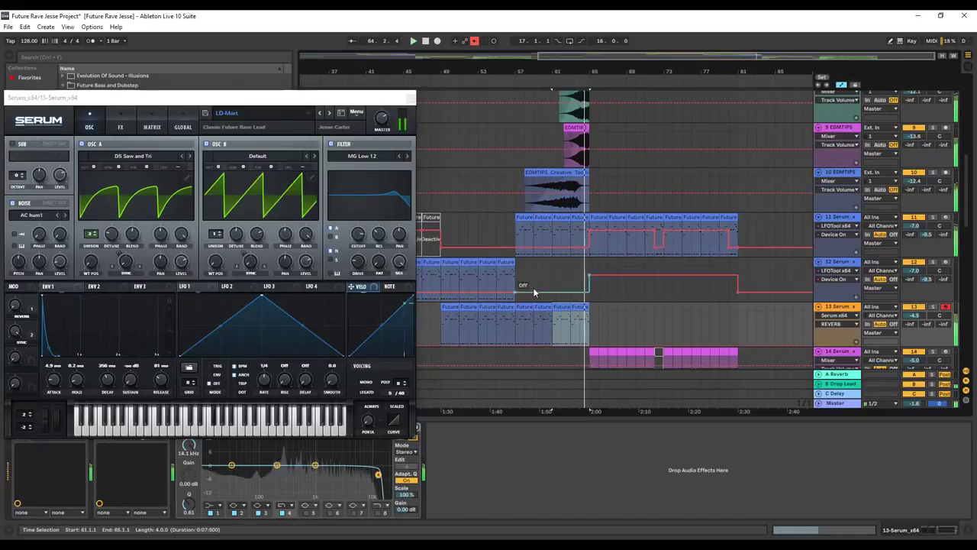
pyautogui.press('space')
pyautogui.click(517, 346)
pyautogui.moveTo(582, 343)
pyautogui.mouseDown()
pyautogui.moveTo(584, 324)
pyautogui.moveTo(589, 339)
pyautogui.mouseUp()
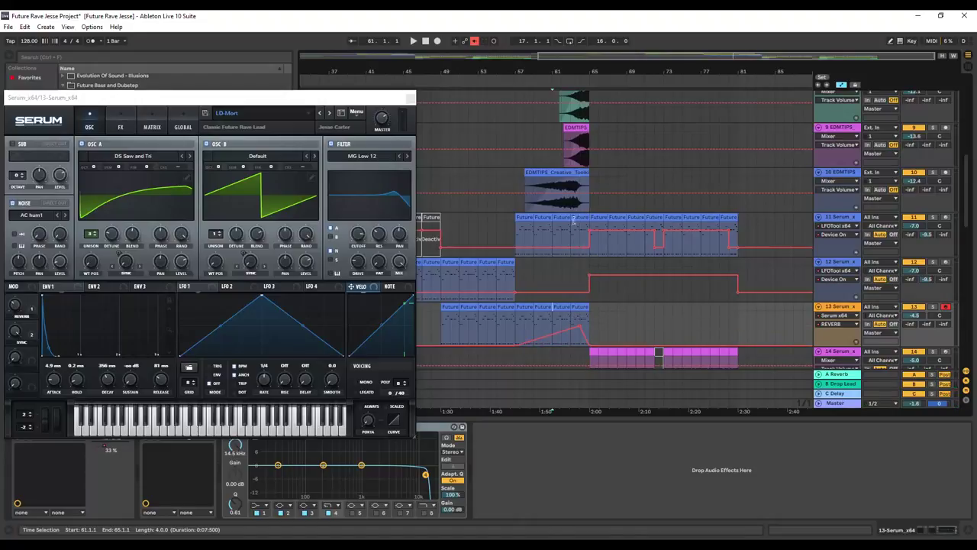
# Step: Bend the REVERB ramp on track 13 into an upward curve with a higher peak and play it through to the drop
pyautogui.click(507, 80)
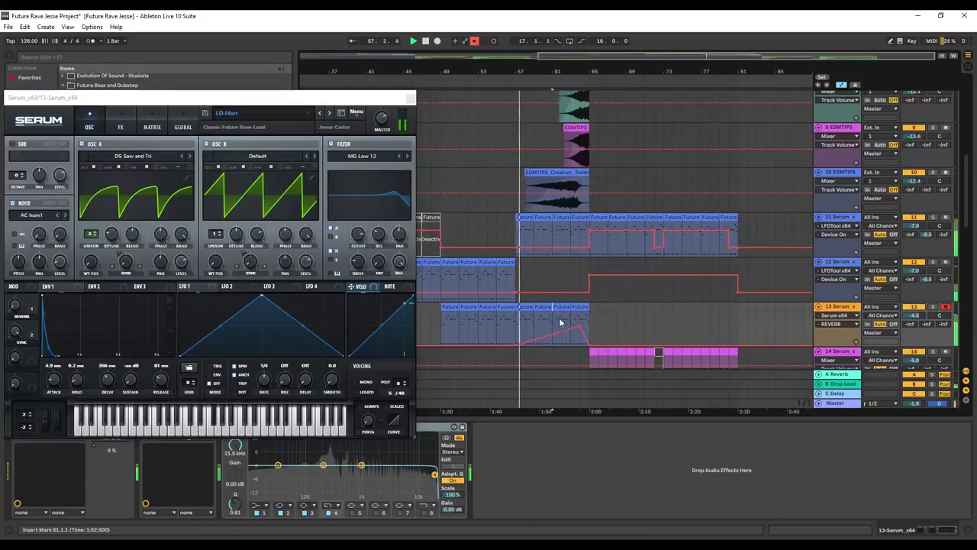
pyautogui.moveTo(550, 337); pyautogui.dragTo(581, 318)
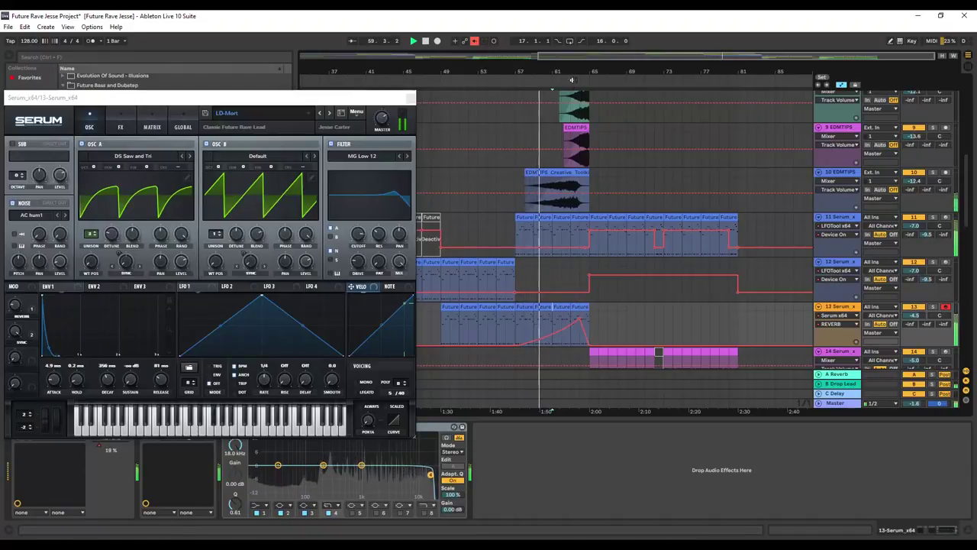
pyautogui.click(841, 86)
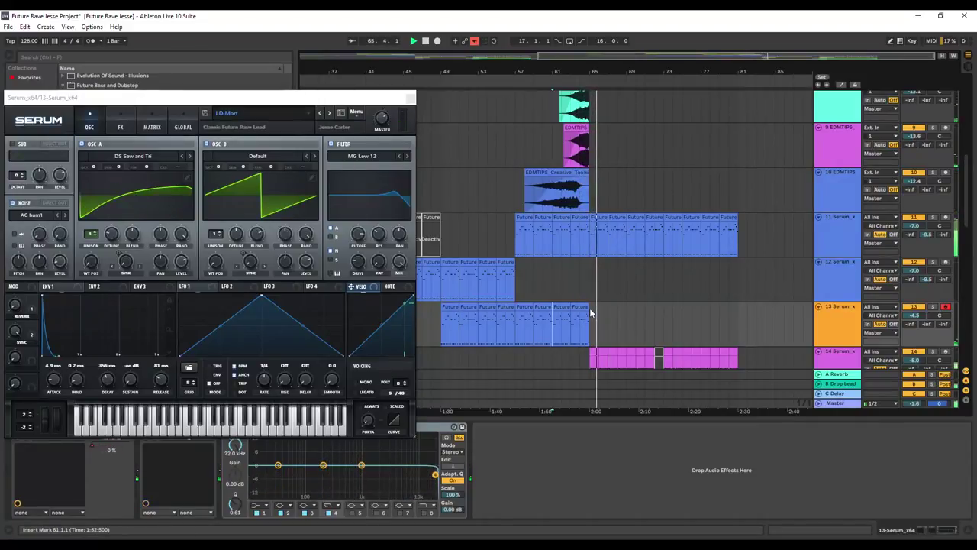
# Step: Examine the device chains on tracks 12 and 13, and close the track 13 Serum editor
pyautogui.scroll(3, 610, 216)
pyautogui.scroll(-4, 604, 313)
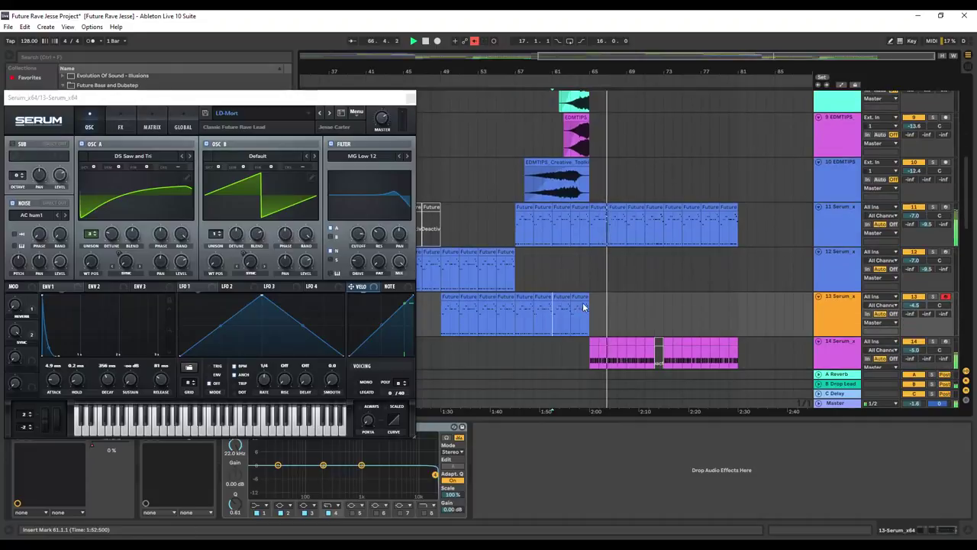
pyautogui.moveTo(590, 308); pyautogui.dragTo(584, 309)
pyautogui.click(623, 282)
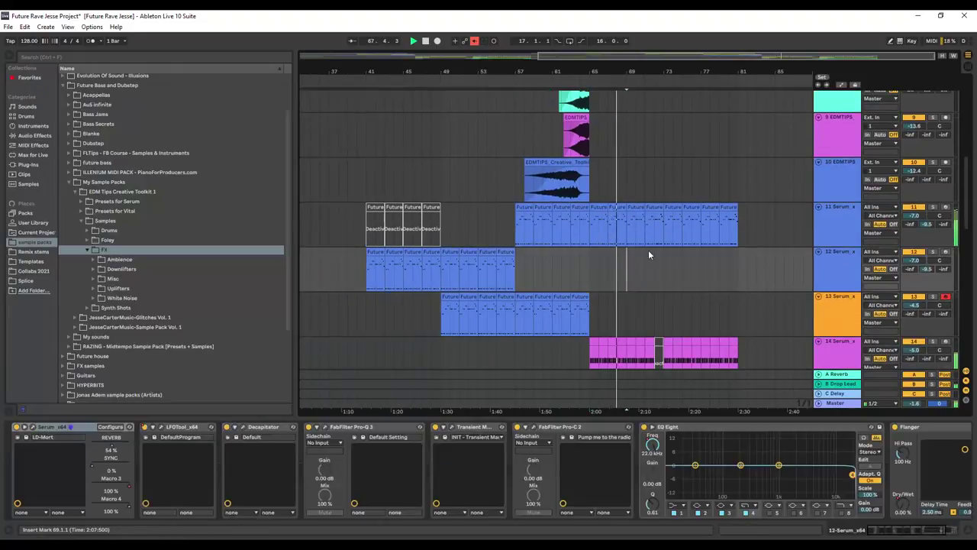
pyautogui.scroll(3, 650, 249)
pyautogui.scroll(-4, 651, 248)
pyautogui.click(859, 294)
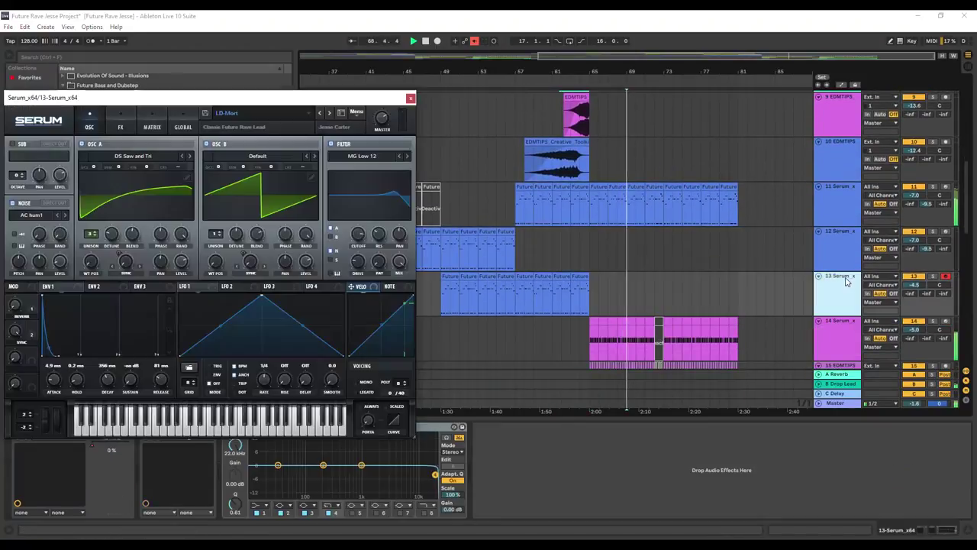
pyautogui.click(411, 99)
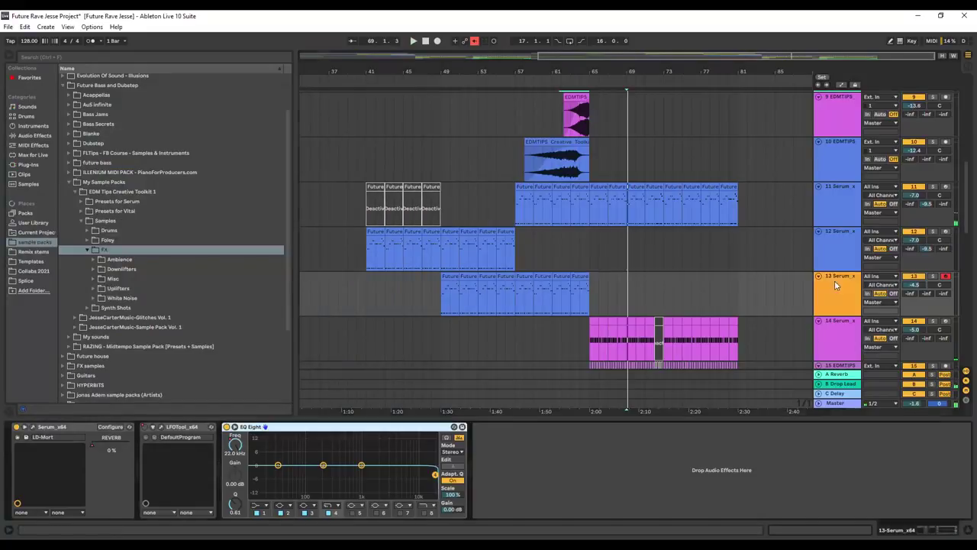
# Step: Add a Utility audio effect to the end of track 13's device chain
pyautogui.click(33, 156)
pyautogui.click(35, 148)
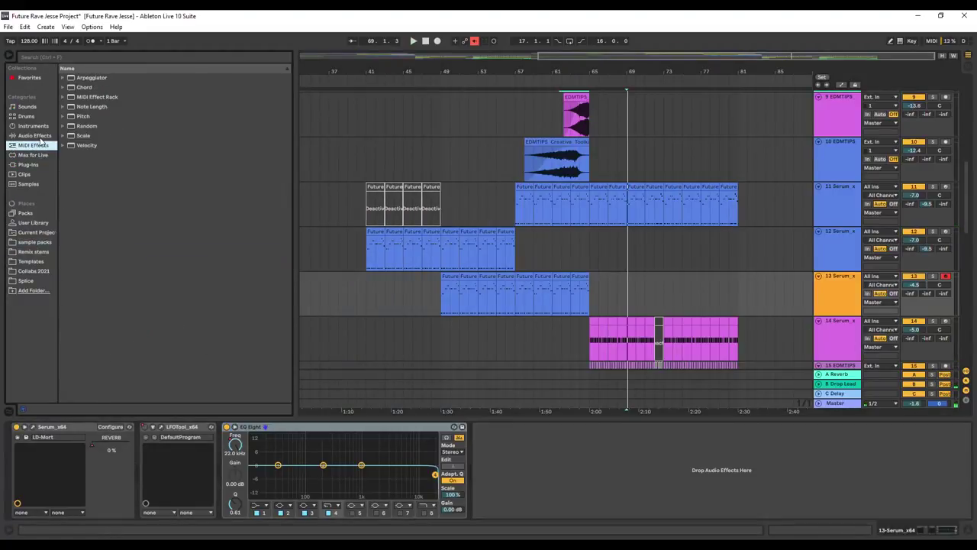
pyautogui.click(35, 135)
pyautogui.scroll(-2, 93, 198)
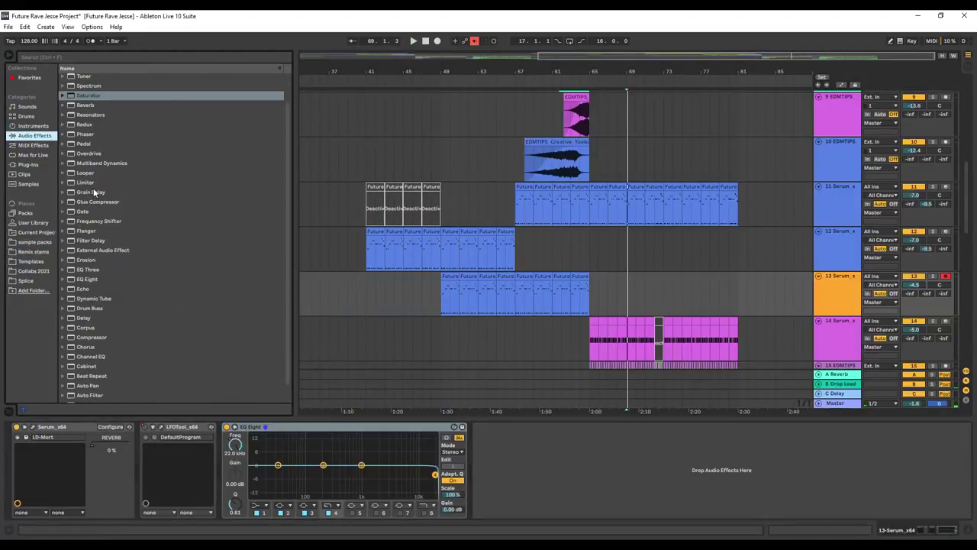
pyautogui.scroll(-1, 114, 293)
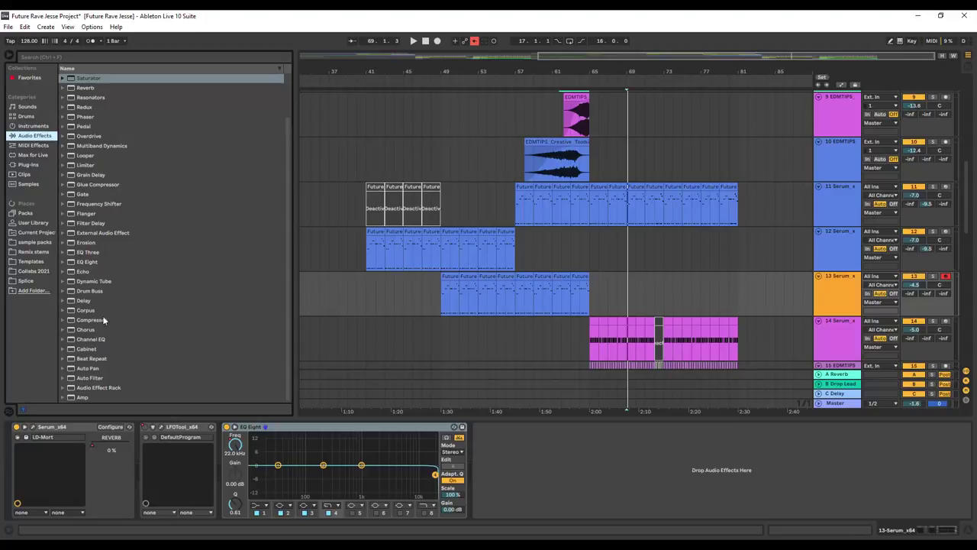
pyautogui.scroll(3, 97, 256)
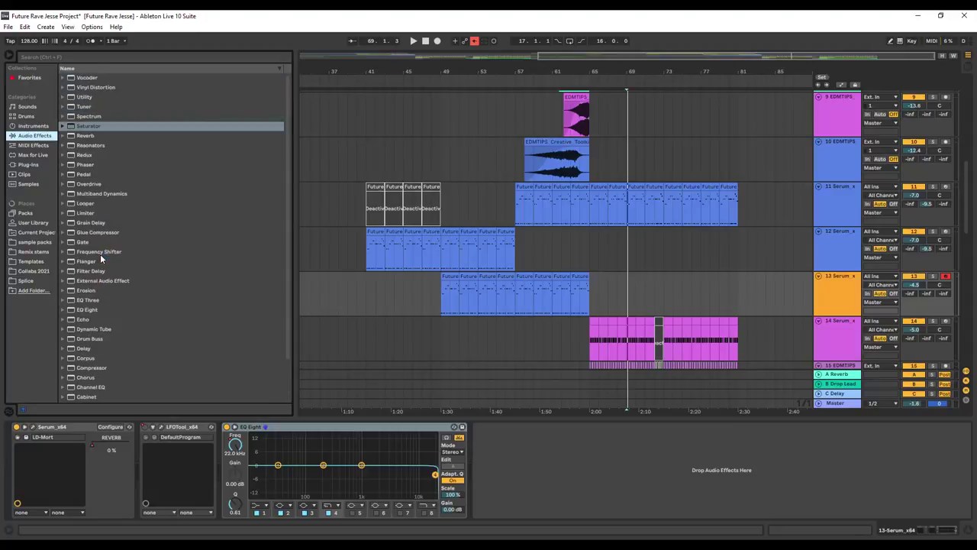
pyautogui.moveTo(84, 97); pyautogui.dragTo(310, 307)
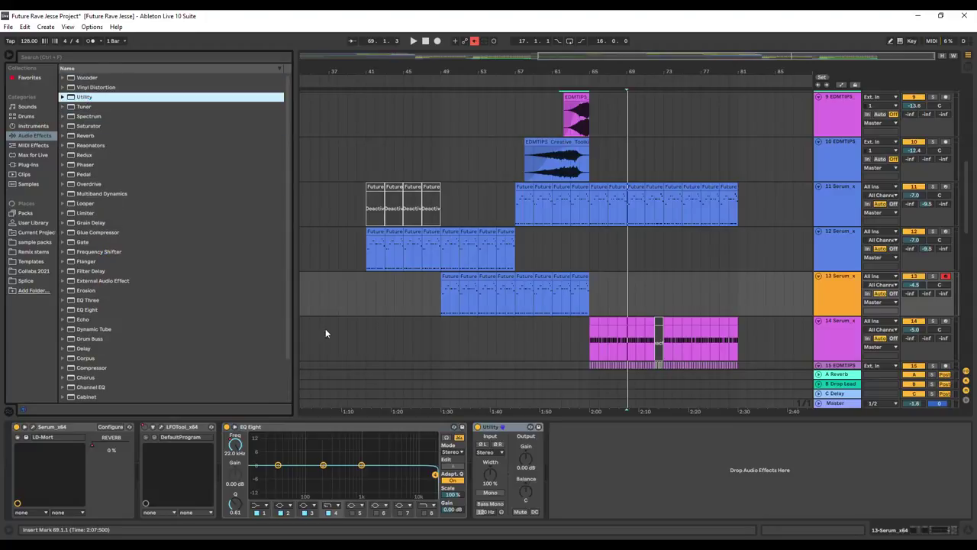
# Step: Automate the Utility gain on track 13 to fall gradually from bar 57 to about -6.3 dB at bar 65
pyautogui.rightClick(525, 458)
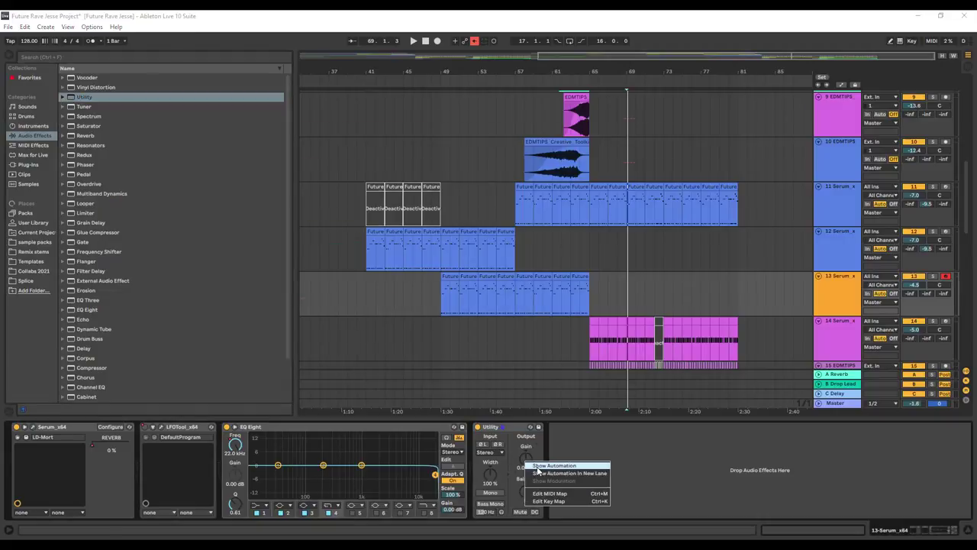
pyautogui.click(538, 466)
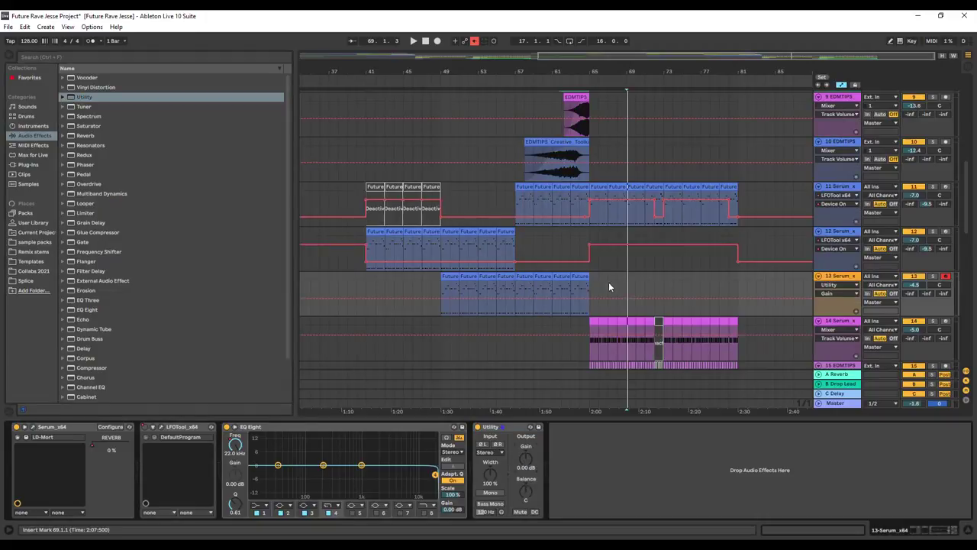
pyautogui.click(515, 297)
pyautogui.moveTo(590, 298); pyautogui.dragTo(589, 304)
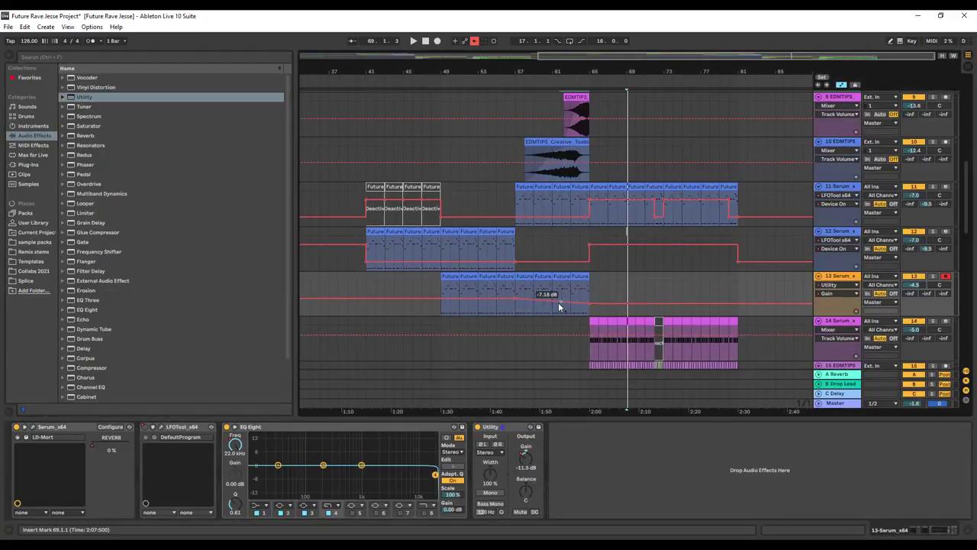
pyautogui.moveTo(589, 310); pyautogui.dragTo(589, 303)
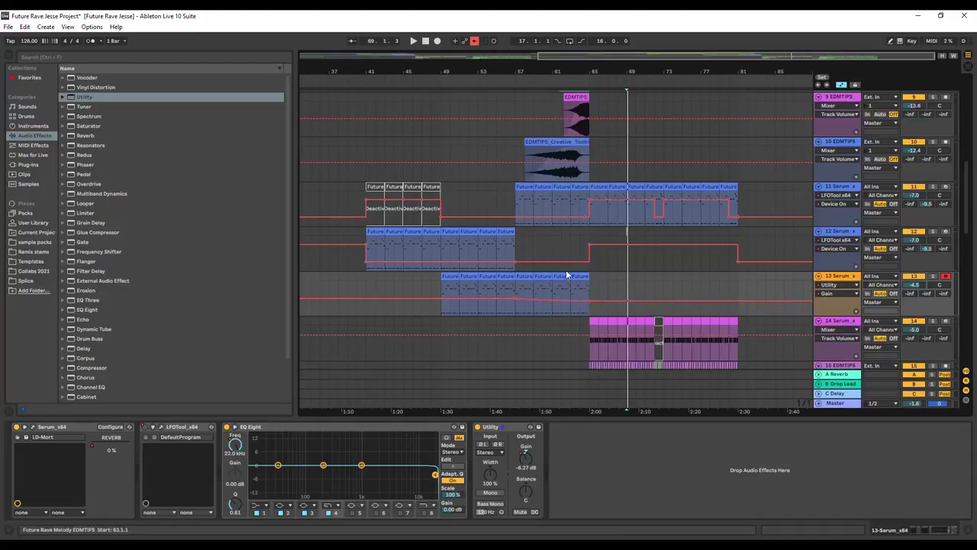
# Step: Play the second build-up into the drop, hide the device view and review the tracks across the whole arrangement
pyautogui.click(498, 85)
pyautogui.press('a')
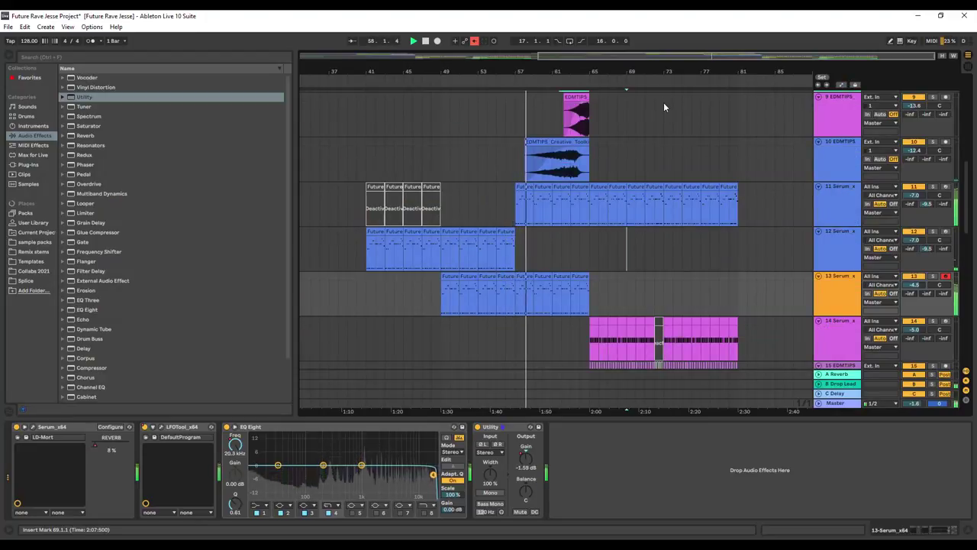
pyautogui.scroll(3, 626, 244)
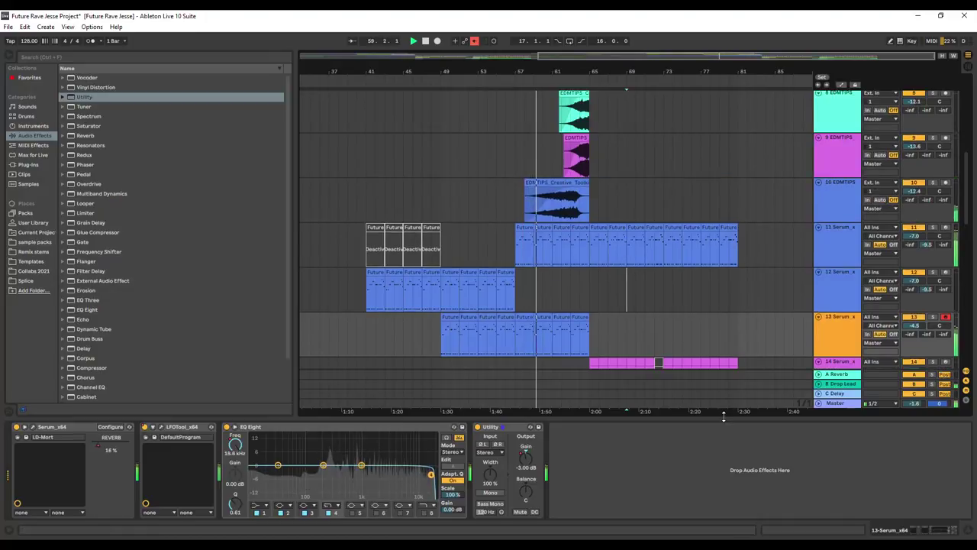
pyautogui.moveTo(724, 416); pyautogui.dragTo(724, 489)
pyautogui.scroll(8, 671, 360)
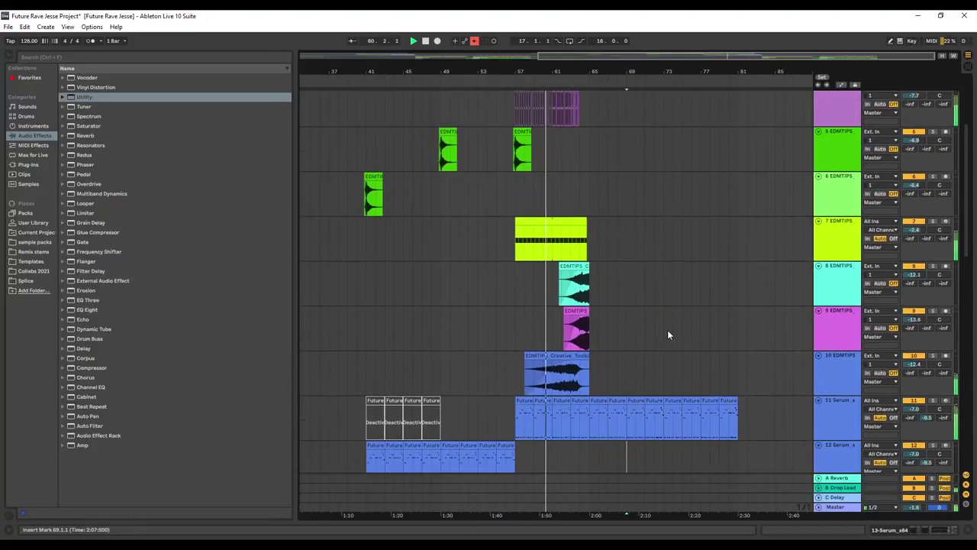
pyautogui.scroll(3, 657, 312)
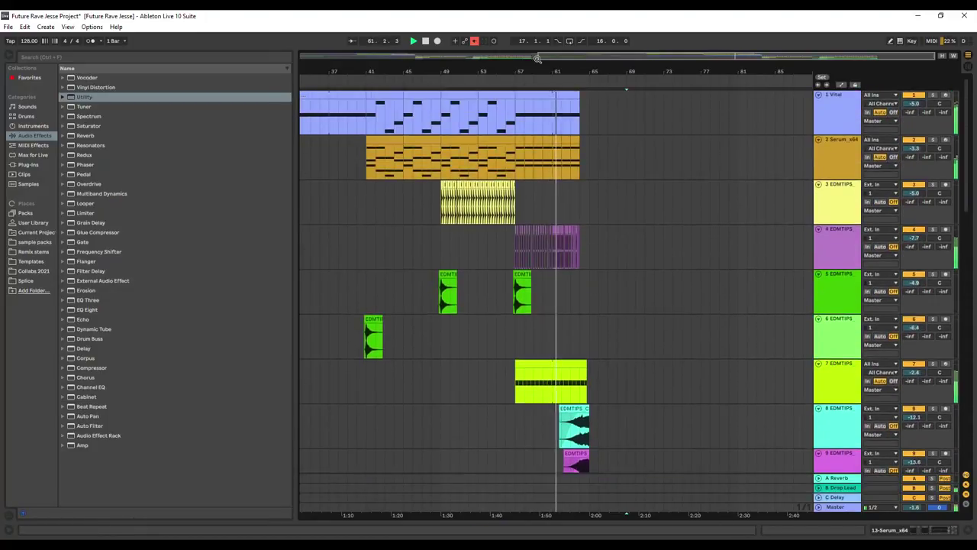
pyautogui.moveTo(541, 56); pyautogui.dragTo(541, 30)
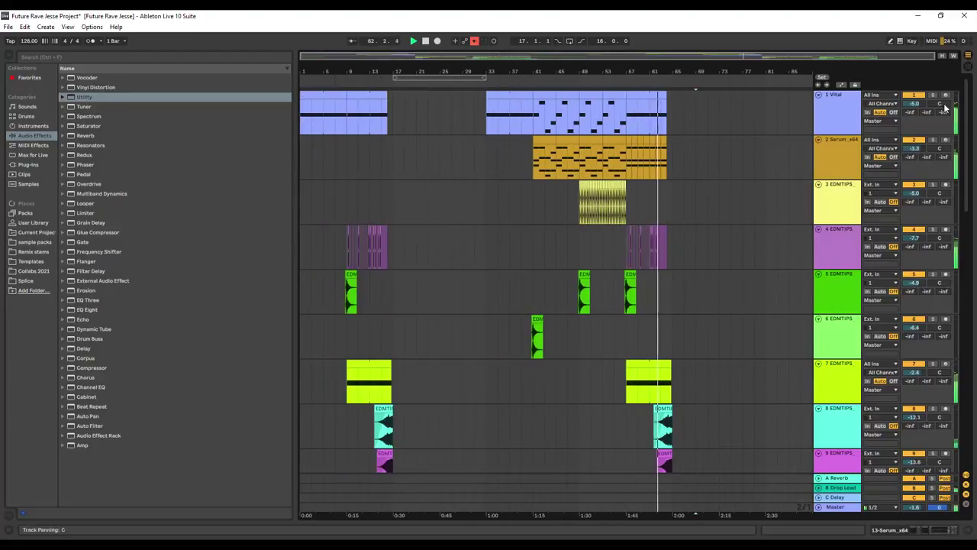
pyautogui.moveTo(968, 123); pyautogui.dragTo(909, 253)
pyautogui.moveTo(834, 272); pyautogui.dragTo(825, 327)
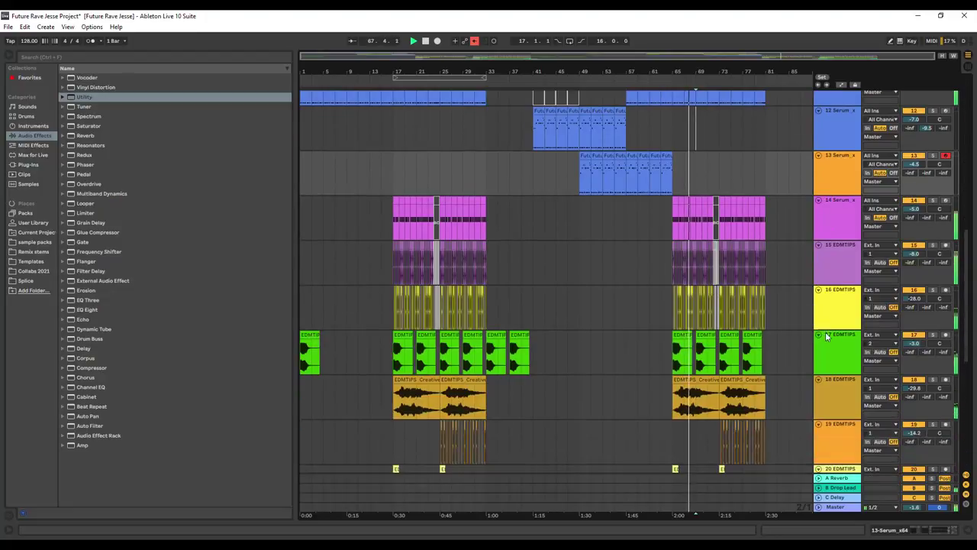
pyautogui.click(840, 233)
pyautogui.click(838, 264)
pyautogui.click(844, 221)
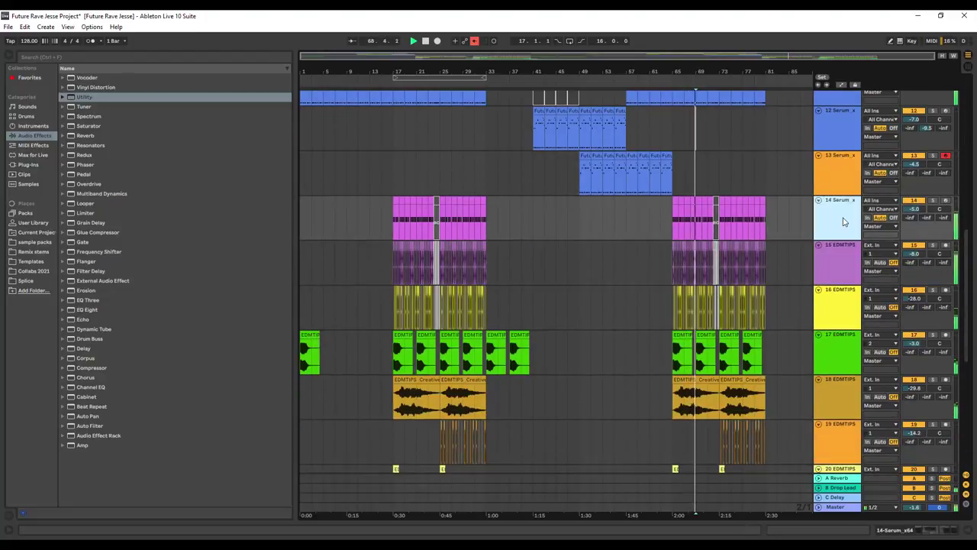
# Step: Raise the volumes of track 11 to -4.2 dB, track 12 to -5.4 dB and track 14 to -3.9 dB during playback
pyautogui.scroll(2, 832, 231)
pyautogui.click(914, 141)
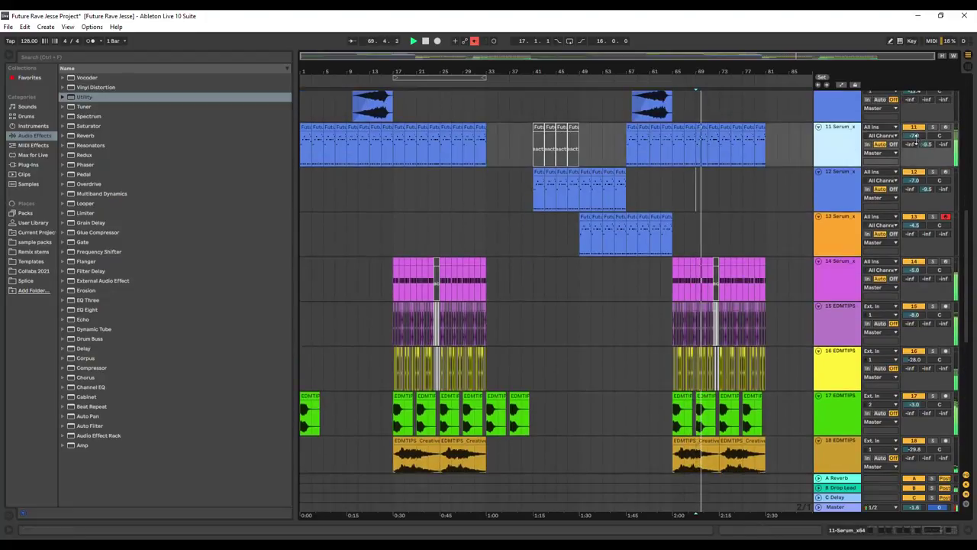
pyautogui.moveTo(910, 139); pyautogui.dragTo(910, 134)
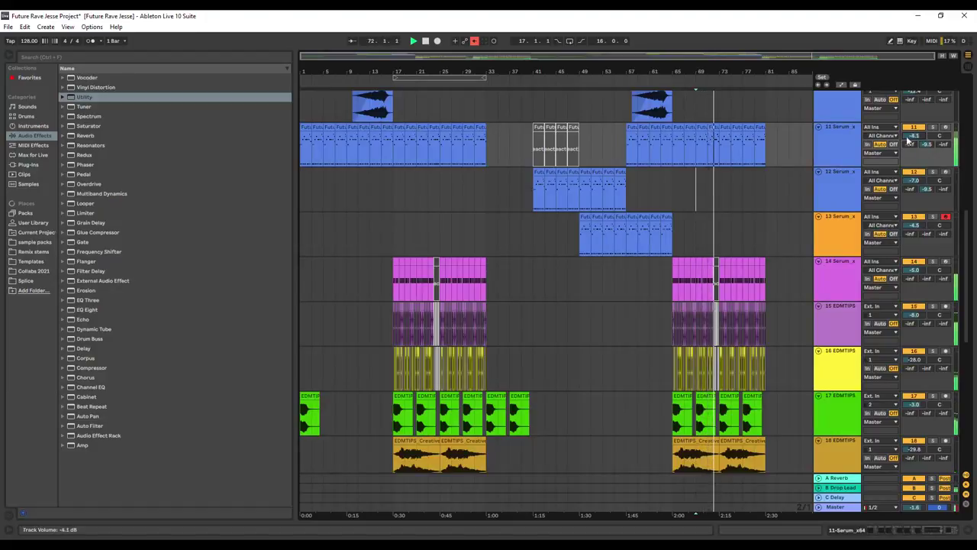
pyautogui.moveTo(910, 276); pyautogui.dragTo(909, 270)
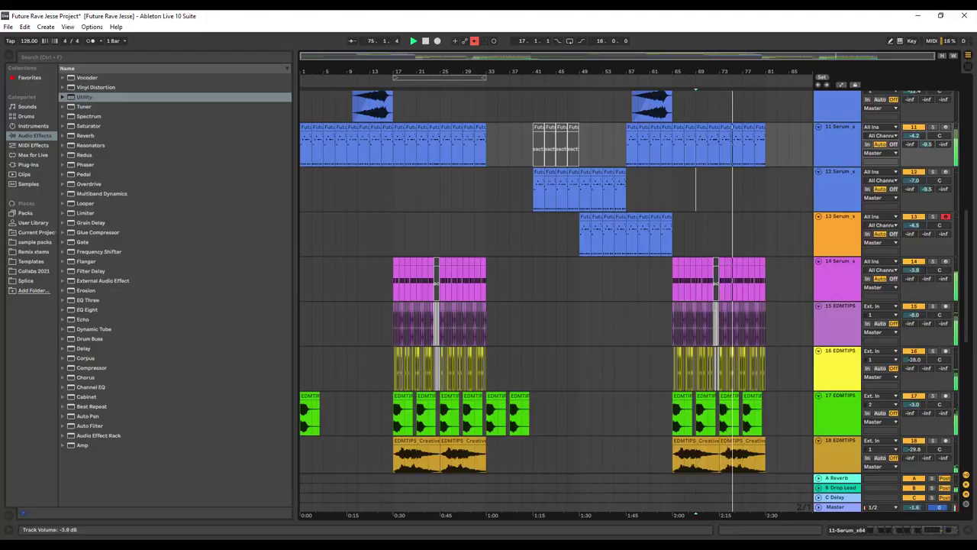
pyautogui.click(667, 84)
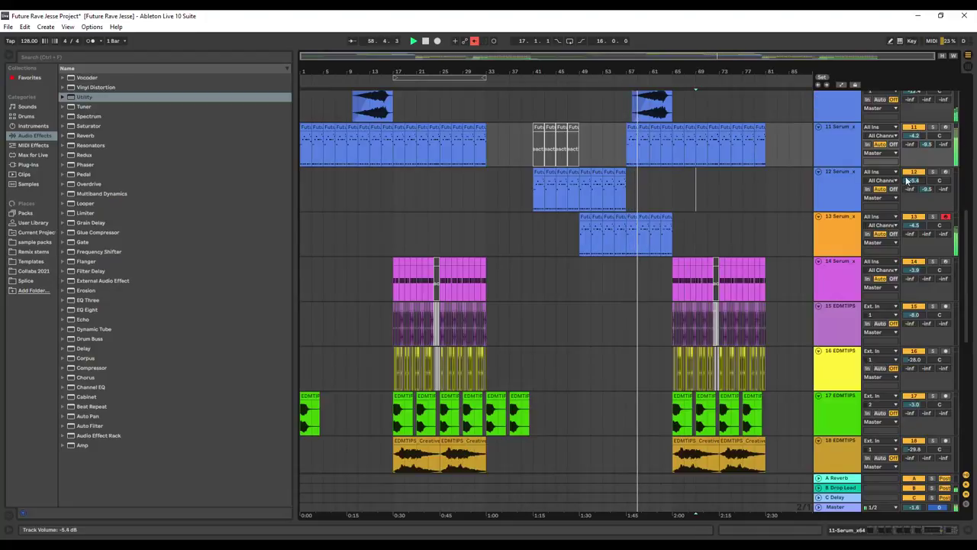
pyautogui.click(663, 84)
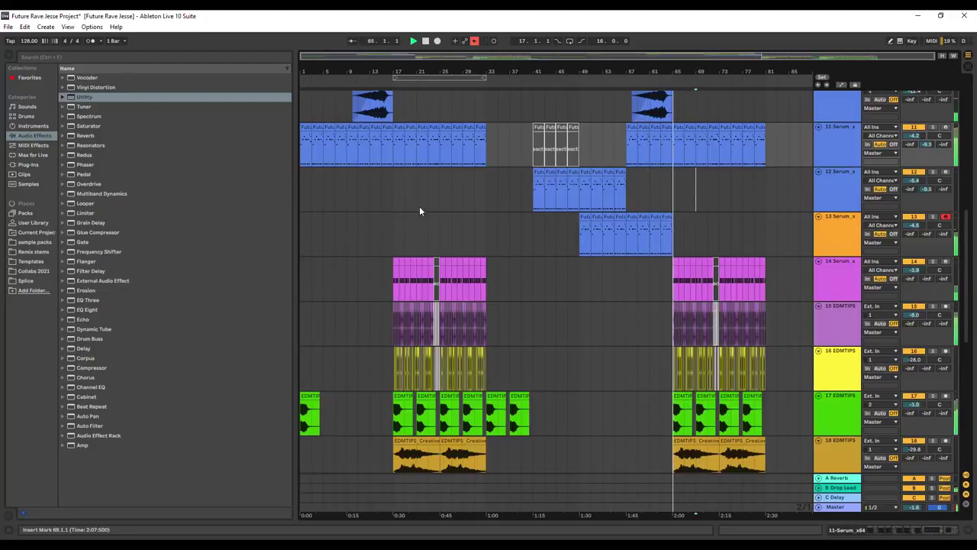
# Step: Copy the first ambience clip on track 18 to bars 1 and 9, and play the intro from the start
pyautogui.scroll(-5, 428, 305)
pyautogui.moveTo(433, 332); pyautogui.dragTo(393, 344)
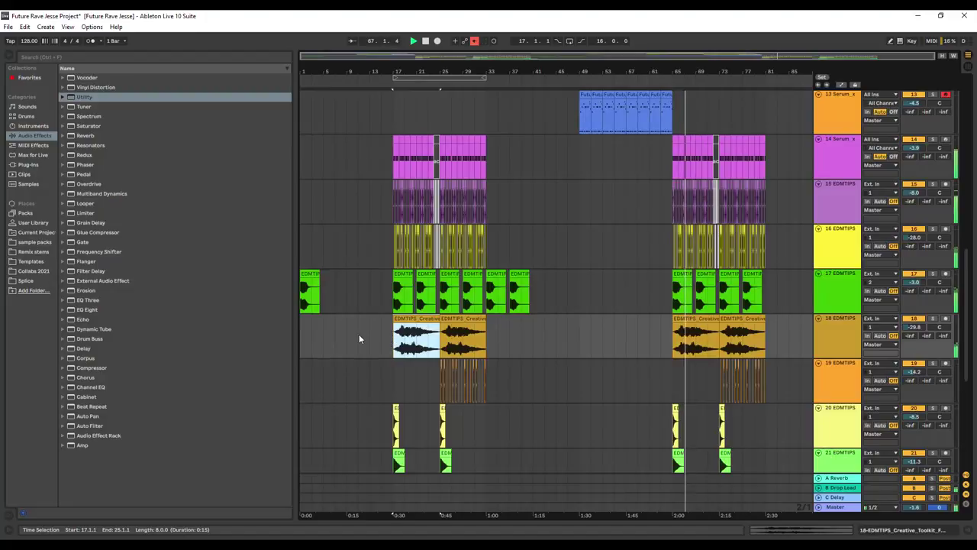
pyautogui.click(300, 335)
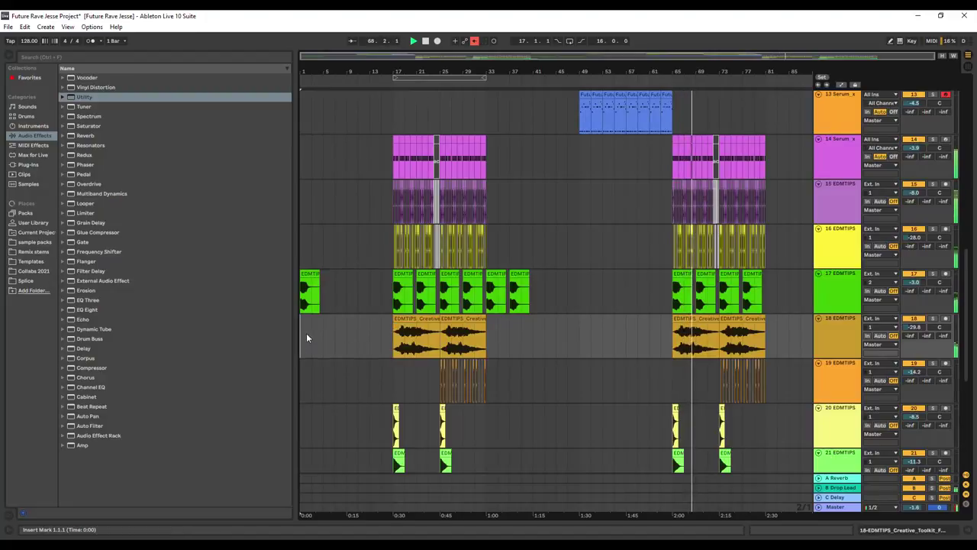
pyautogui.hotkey('ctrl', 'v')
pyautogui.hotkey('ctrl', 'v')
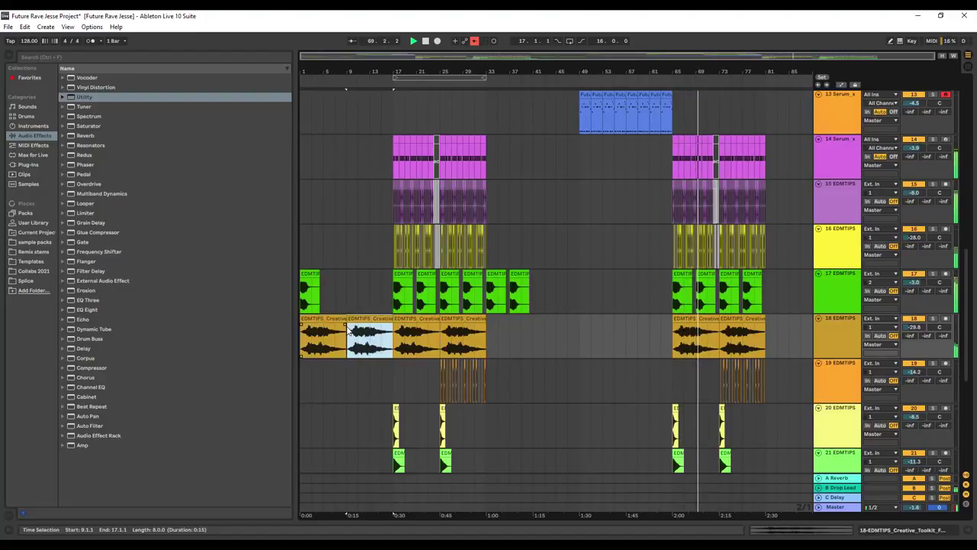
pyautogui.click(300, 81)
pyautogui.press('space')
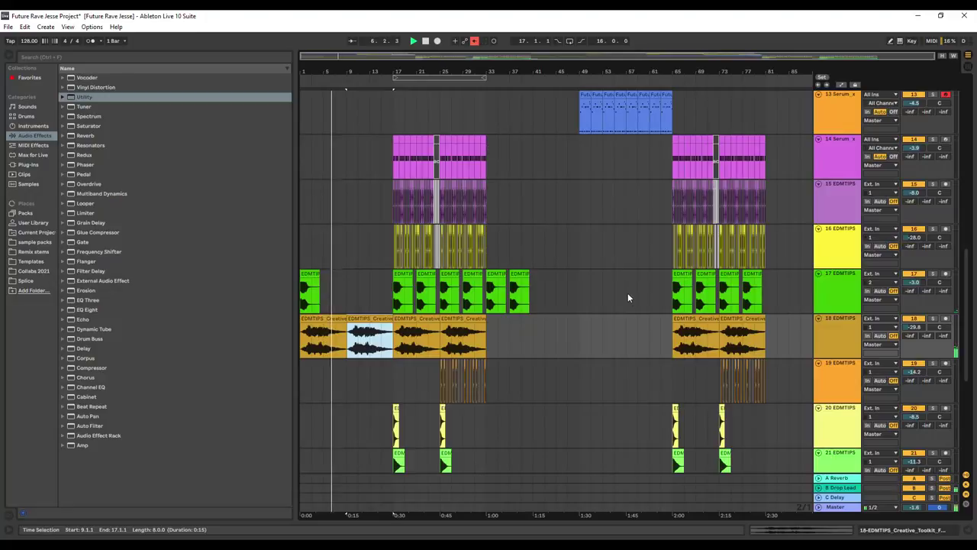
# Step: Insert a new audio track below track 18 and move the ambience clips at bars 1 and 9 onto it
pyautogui.rightClick(836, 327)
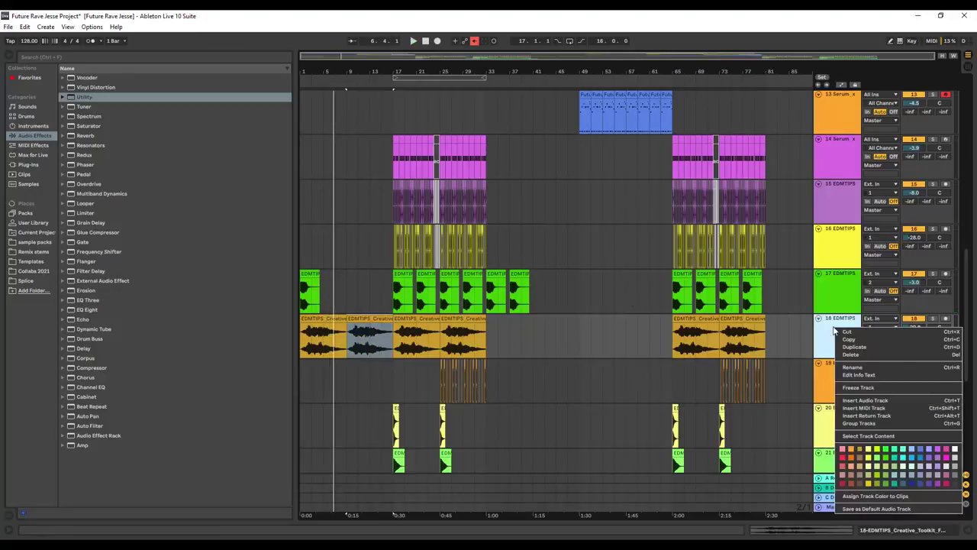
pyautogui.click(865, 400)
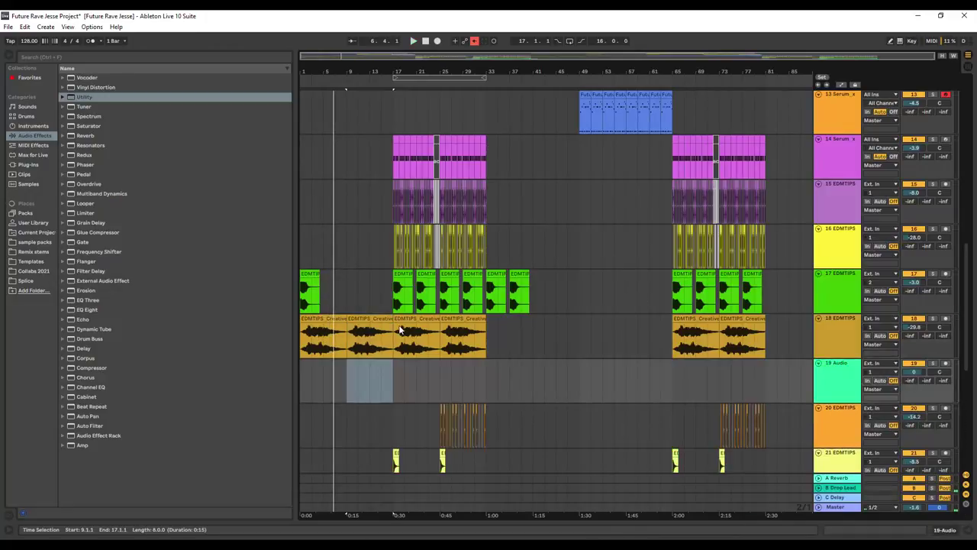
pyautogui.moveTo(395, 330); pyautogui.dragTo(363, 346)
pyautogui.click(397, 319)
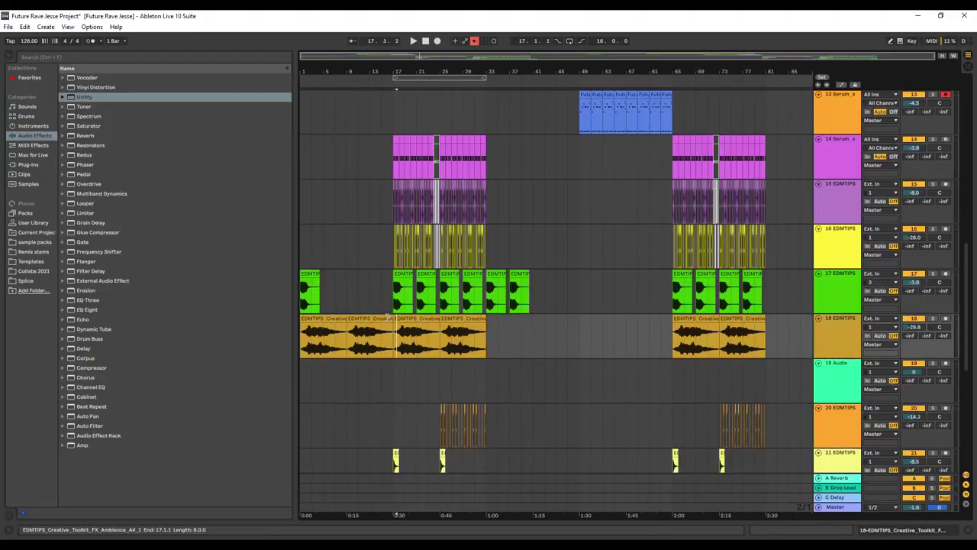
pyautogui.click(388, 316)
pyautogui.moveTo(374, 320); pyautogui.dragTo(372, 365)
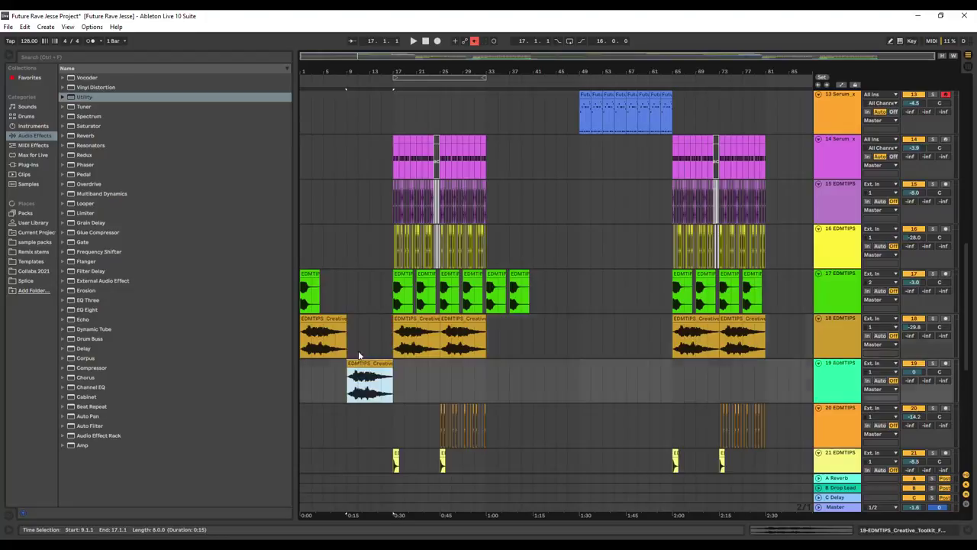
pyautogui.moveTo(336, 319); pyautogui.dragTo(335, 367)
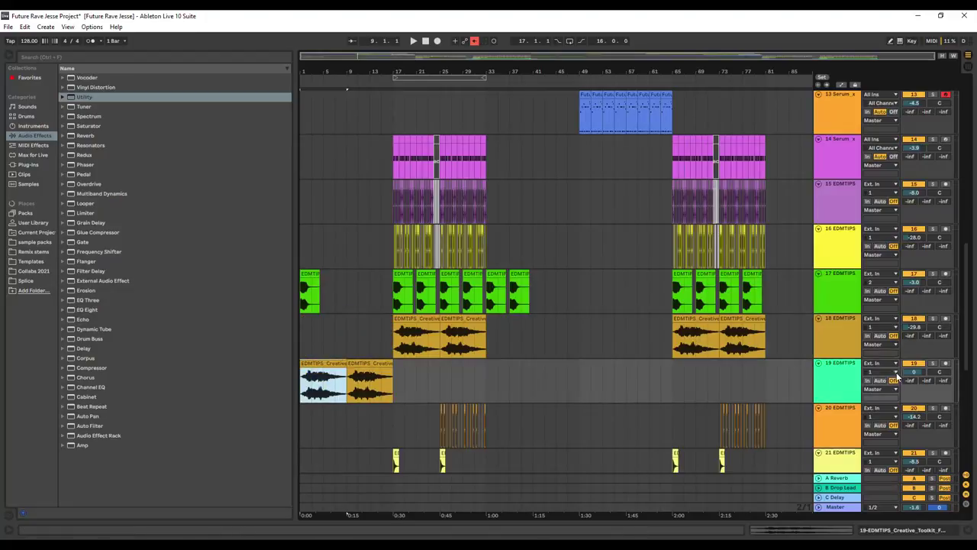
# Step: Lower the volume of the new ambience track 19 to about -20 dB while playing the intro
pyautogui.press('space')
pyautogui.moveTo(908, 374)
pyautogui.mouseDown()
pyautogui.moveTo(908, 405)
pyautogui.moveTo(914, 380)
pyautogui.mouseUp()
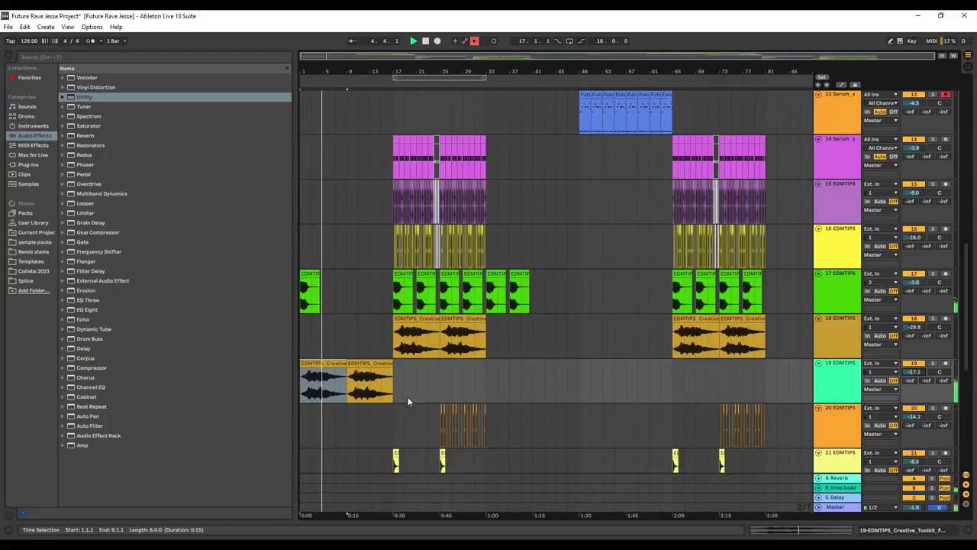
pyautogui.moveTo(914, 371); pyautogui.dragTo(913, 375)
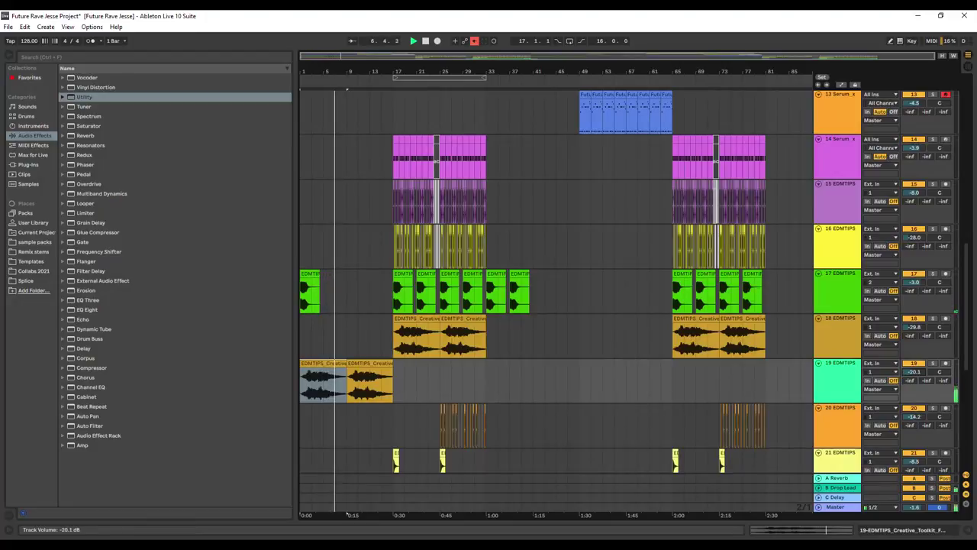
# Step: Duplicate the two intro ambience clips on track 19 and place the copies at bars 33 and 41
pyautogui.moveTo(394, 373); pyautogui.dragTo(267, 380)
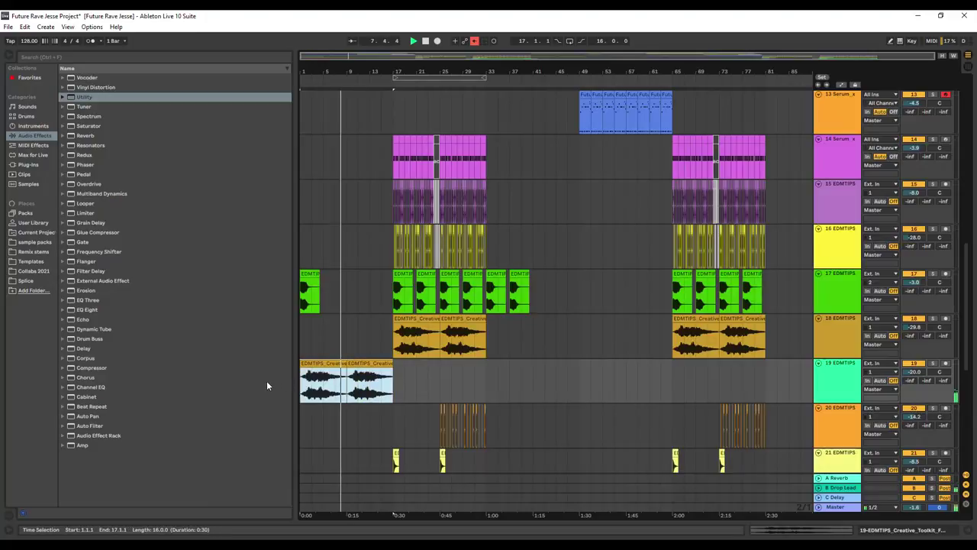
pyautogui.hotkey('ctrl', 'd')
pyautogui.moveTo(407, 363); pyautogui.dragTo(509, 374)
pyautogui.rightClick(510, 373)
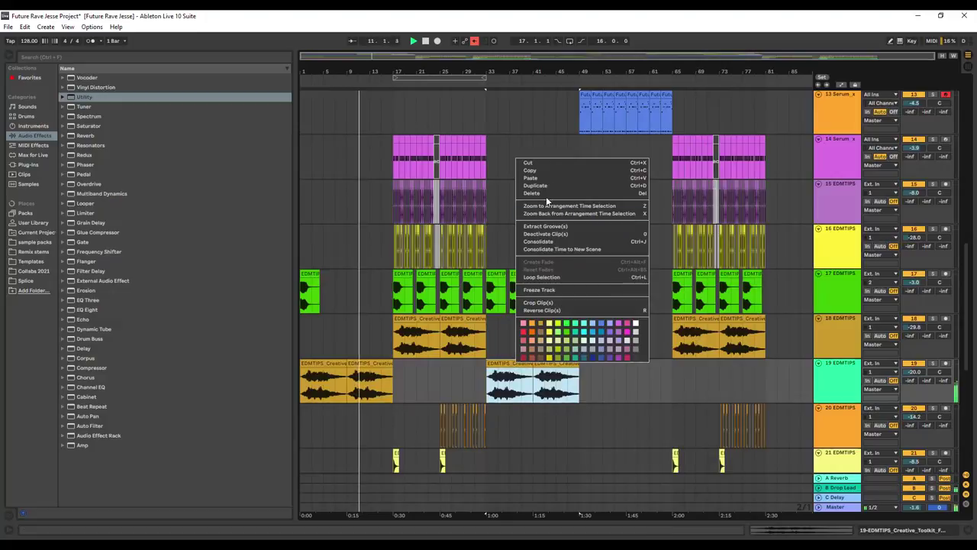
pyautogui.click(497, 362)
pyautogui.rightClick(503, 362)
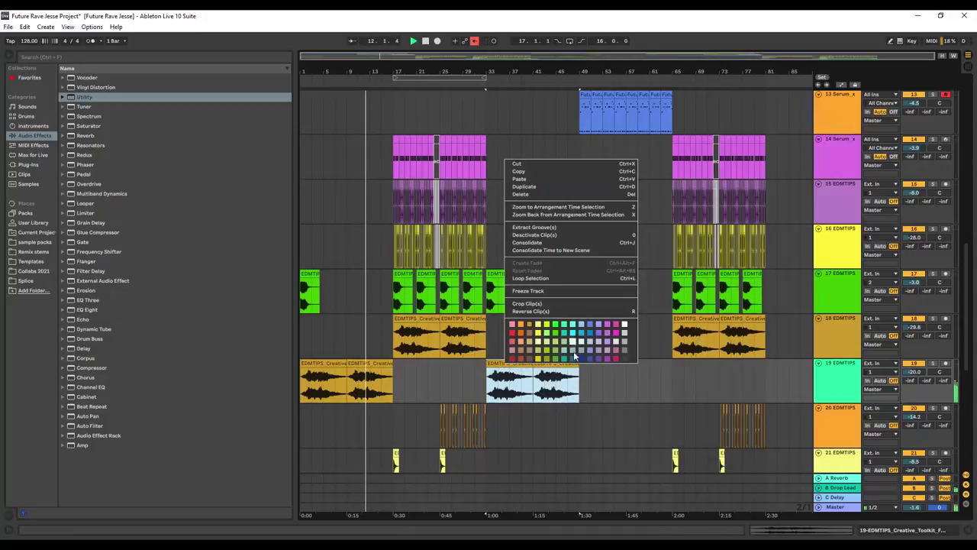
# Step: Move the copied ambience clips to bars 41 and 49, and duplicate the last one to bar 57 with a fade-out
pyautogui.click(590, 379)
pyautogui.click(597, 374)
pyautogui.rightClick(524, 368)
pyautogui.click(532, 103)
pyautogui.moveTo(520, 364); pyautogui.dragTo(618, 360)
pyautogui.hotkey('ctrl', 'd')
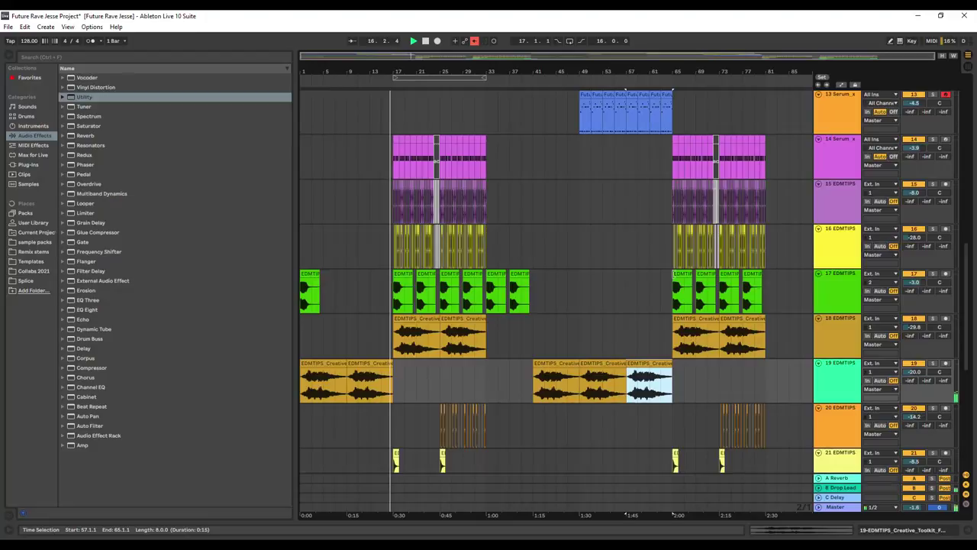
pyautogui.click(673, 371)
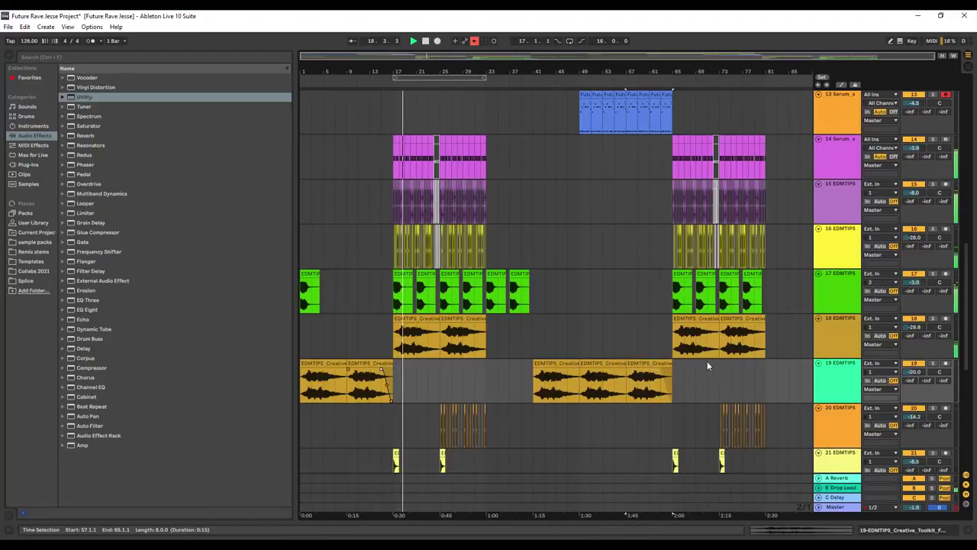
# Step: Lower the volumes of track 17 to -4.0 dB and track 23 to -20.4 dB while the first drop plays
pyautogui.click(580, 306)
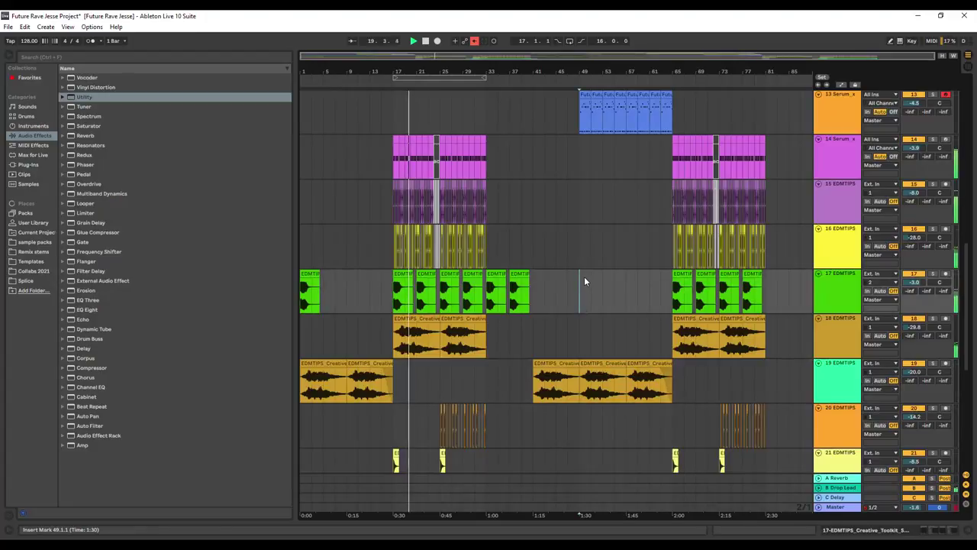
pyautogui.scroll(3, 584, 276)
pyautogui.moveTo(971, 292); pyautogui.dragTo(976, 140)
pyautogui.scroll(-10, 914, 413)
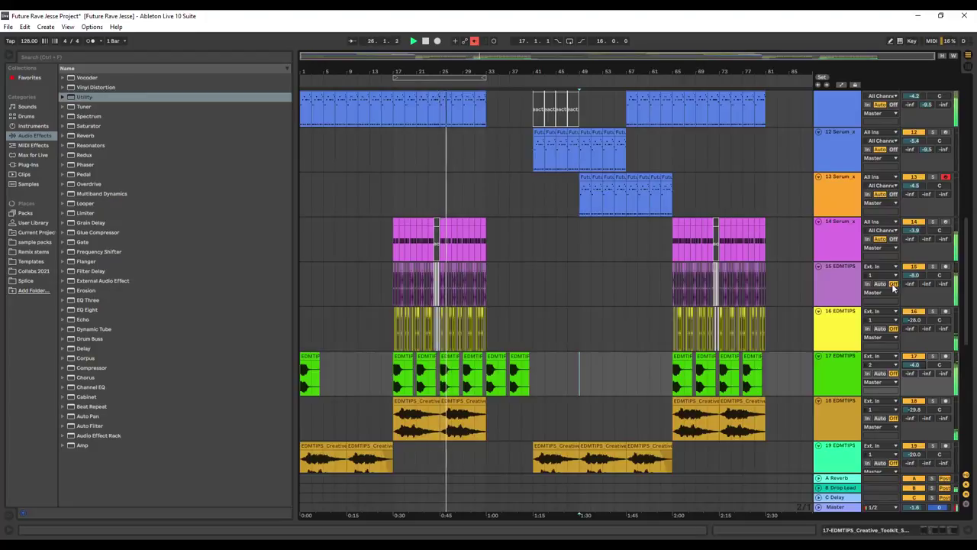
pyautogui.scroll(-5, 760, 307)
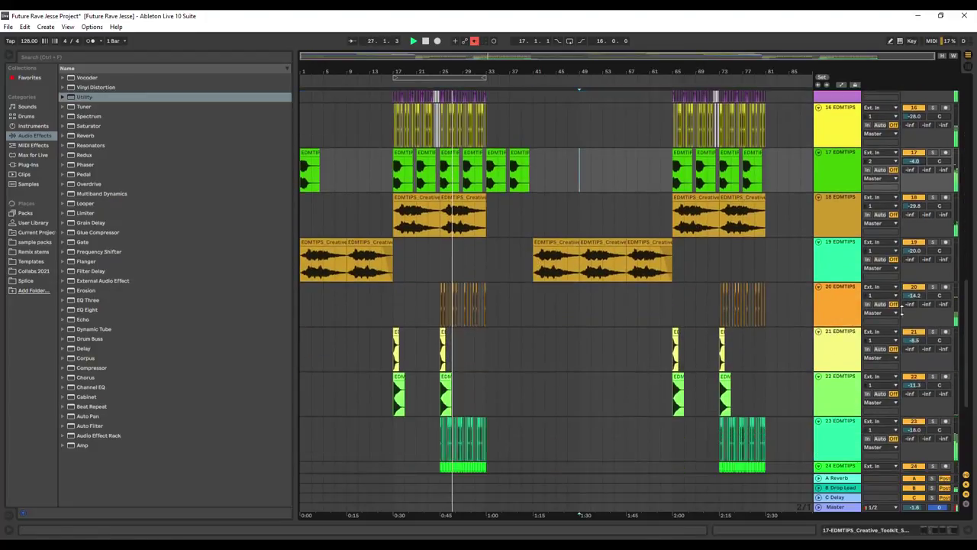
pyautogui.scroll(-1, 916, 296)
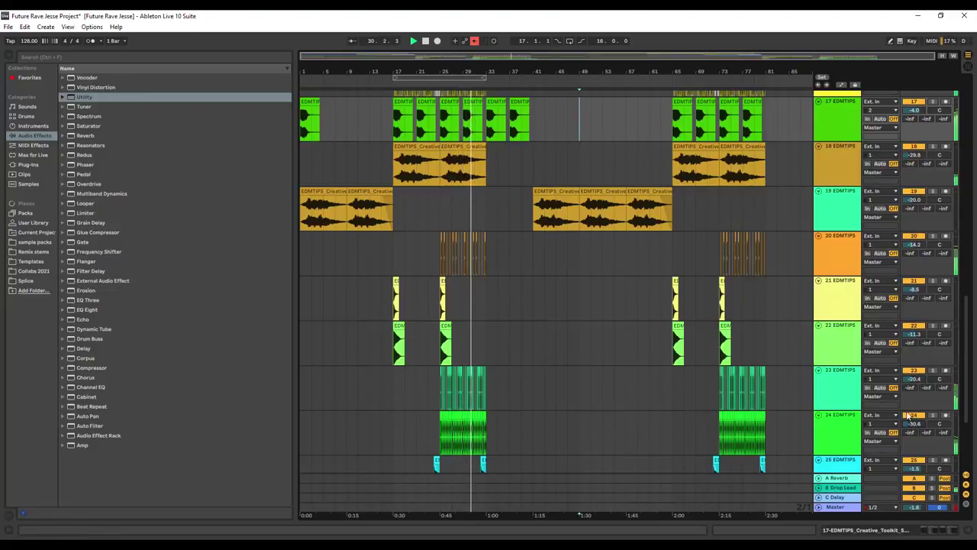
pyautogui.scroll(1, 702, 265)
pyautogui.scroll(6, 703, 265)
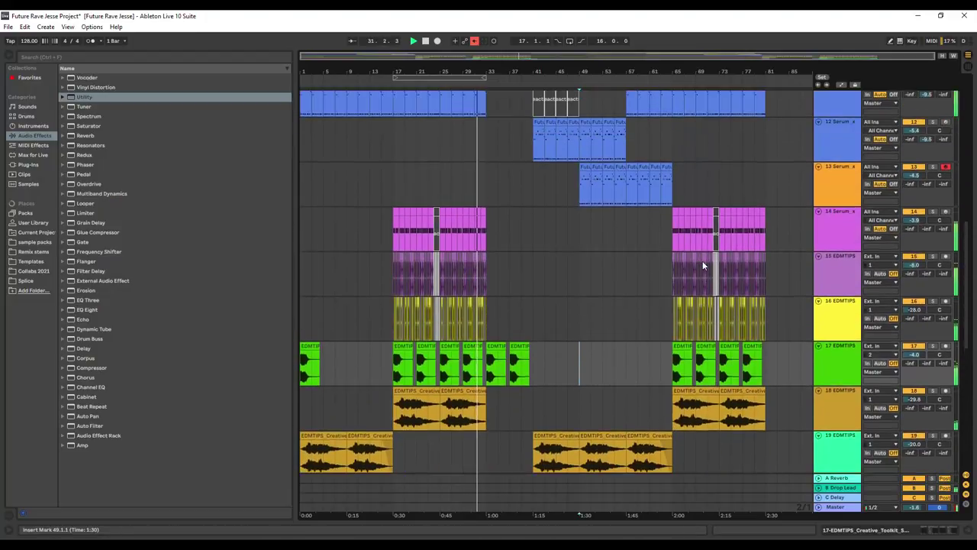
# Step: Stop playback and delete the track 20 percussion hits in bar 32, at the end of the first drop
pyautogui.scroll(2, 703, 265)
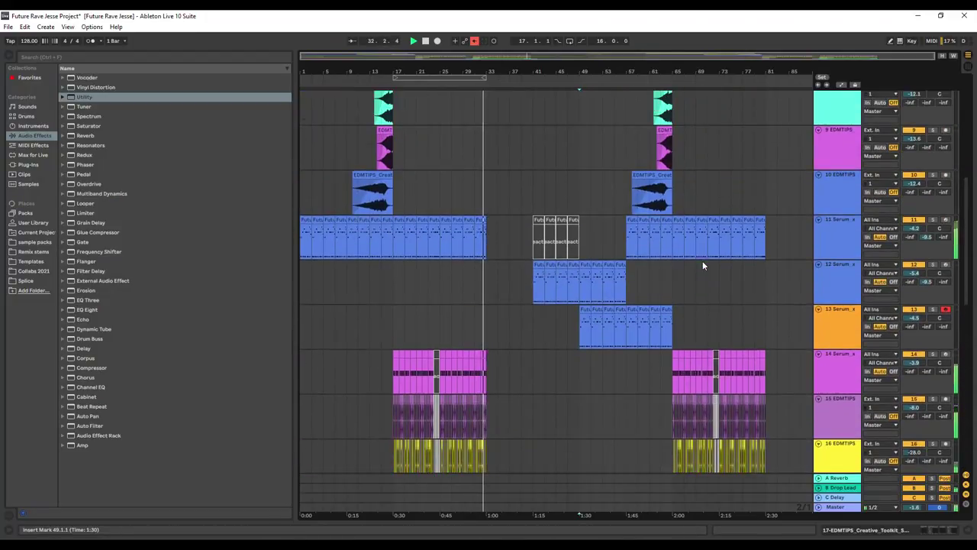
pyautogui.scroll(-1, 672, 321)
pyautogui.scroll(-5, 486, 393)
pyautogui.moveTo(488, 376)
pyautogui.mouseDown()
pyautogui.moveTo(481, 382)
pyautogui.moveTo(482, 371)
pyautogui.mouseUp()
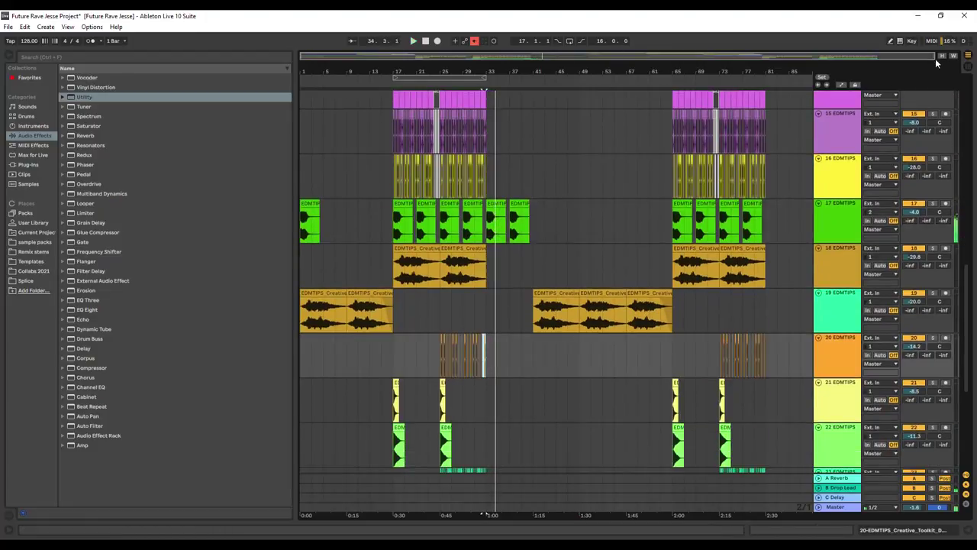
pyautogui.moveTo(933, 56); pyautogui.dragTo(642, 329)
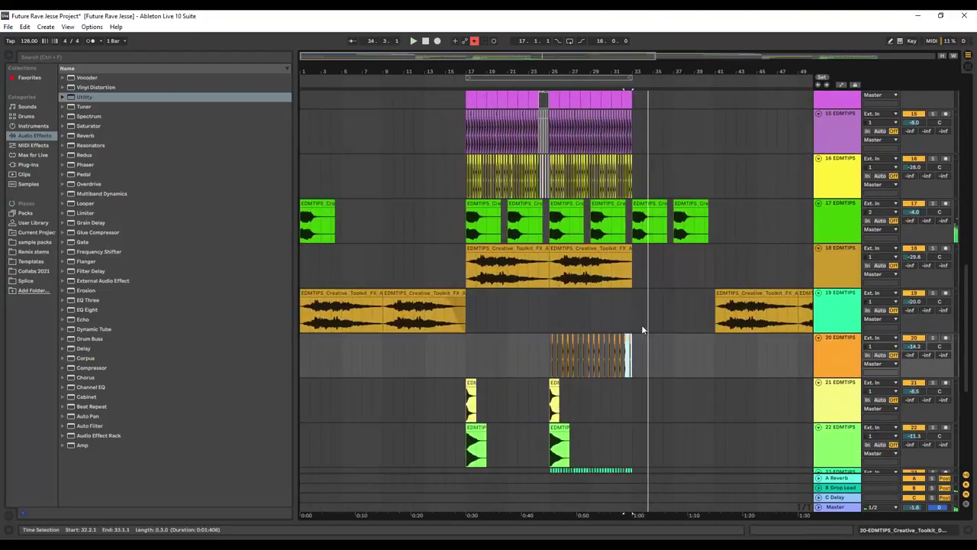
pyautogui.press('space')
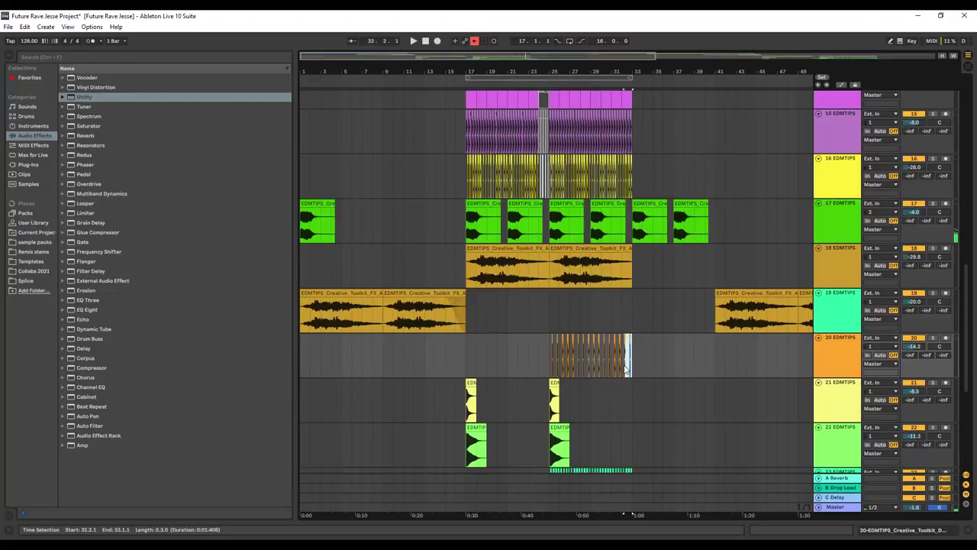
pyautogui.press('Delete')
# Step: Delete the clips on tracks 23 and 24 in bar 32 and play the end of the first drop
pyautogui.scroll(-4, 633, 345)
pyautogui.moveTo(634, 355); pyautogui.dragTo(624, 413)
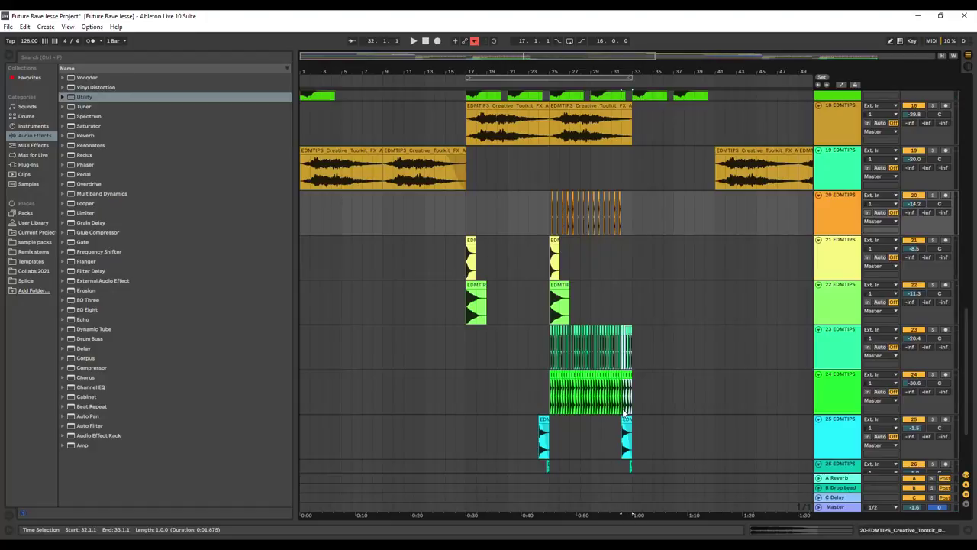
pyautogui.moveTo(624, 413); pyautogui.dragTo(628, 387)
pyautogui.press('Delete')
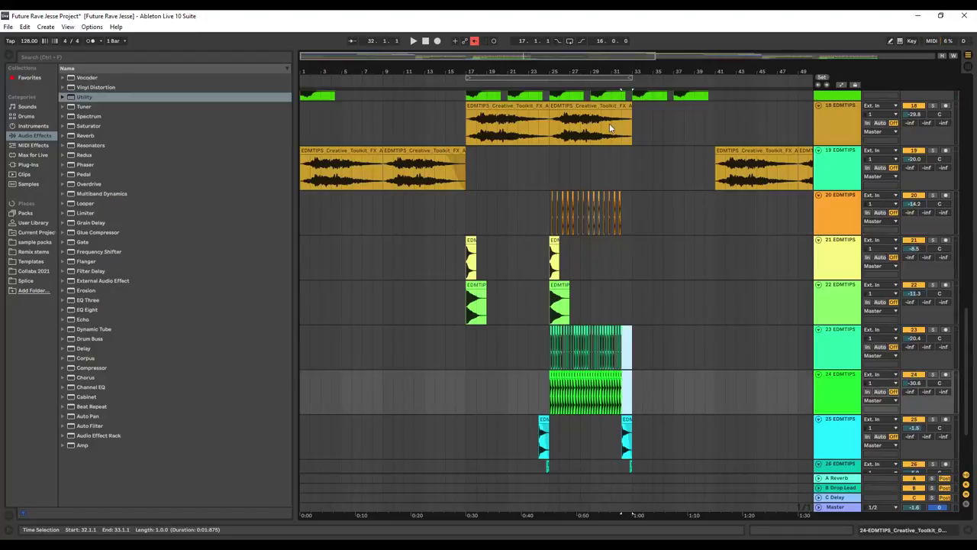
pyautogui.click(610, 78)
pyautogui.click(610, 86)
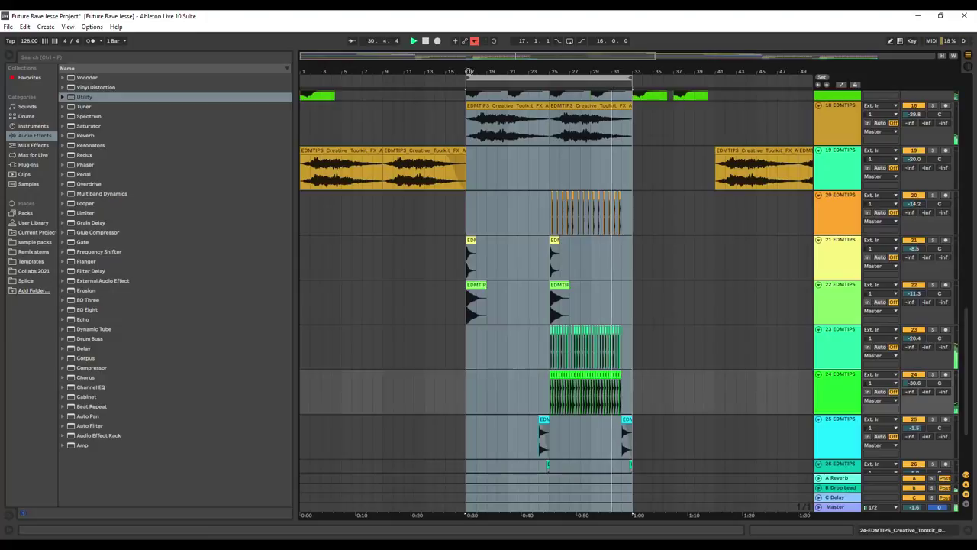
# Step: Delete the clips on tracks 15 and 16 from 32.2.1 to 33.1.1 and replay the end of the drop
pyautogui.moveTo(518, 72); pyautogui.dragTo(495, 89)
pyautogui.moveTo(473, 55); pyautogui.dragTo(549, 57)
pyautogui.moveTo(650, 57); pyautogui.dragTo(545, 65)
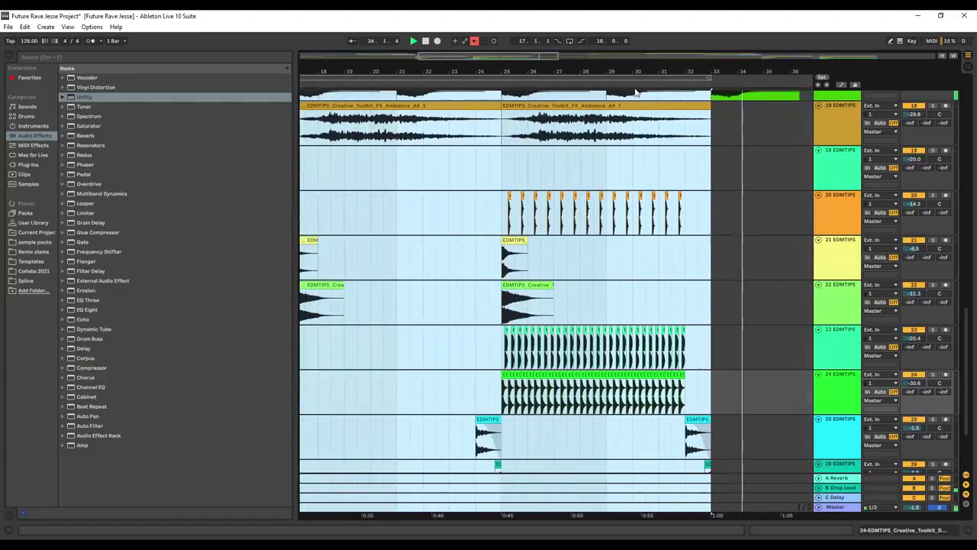
pyautogui.click(712, 167)
pyautogui.scroll(5, 712, 167)
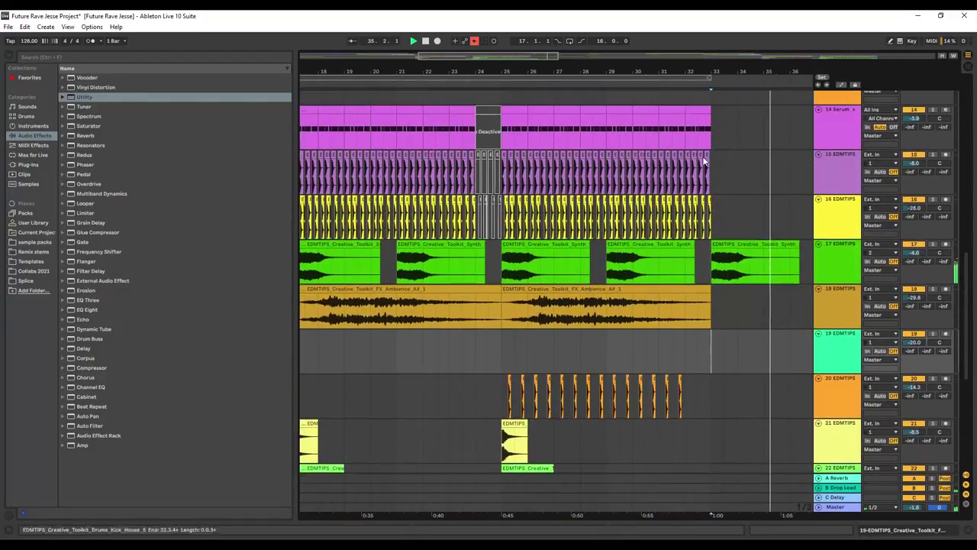
pyautogui.scroll(1, 712, 167)
pyautogui.moveTo(710, 204); pyautogui.dragTo(695, 268)
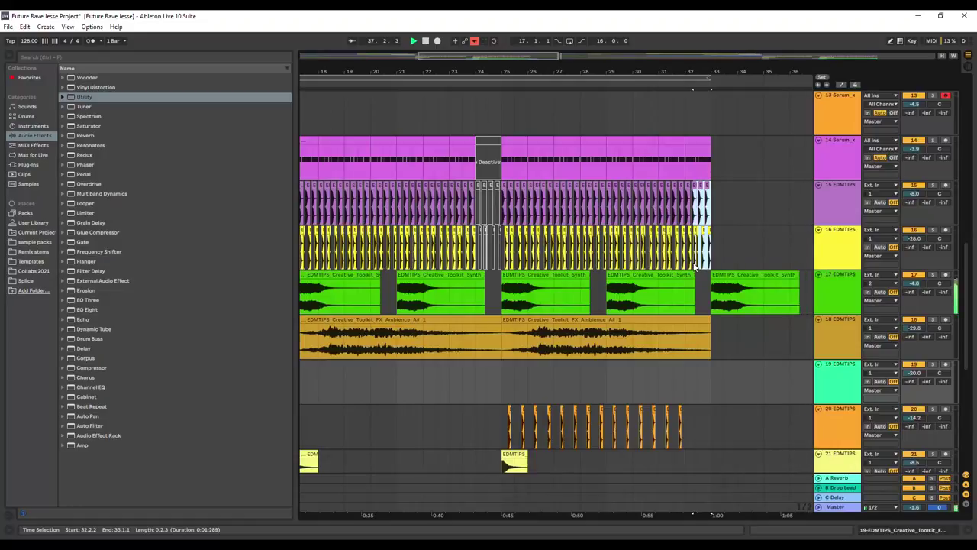
pyautogui.moveTo(700, 245)
pyautogui.mouseDown()
pyautogui.moveTo(707, 210)
pyautogui.moveTo(692, 229)
pyautogui.mouseUp()
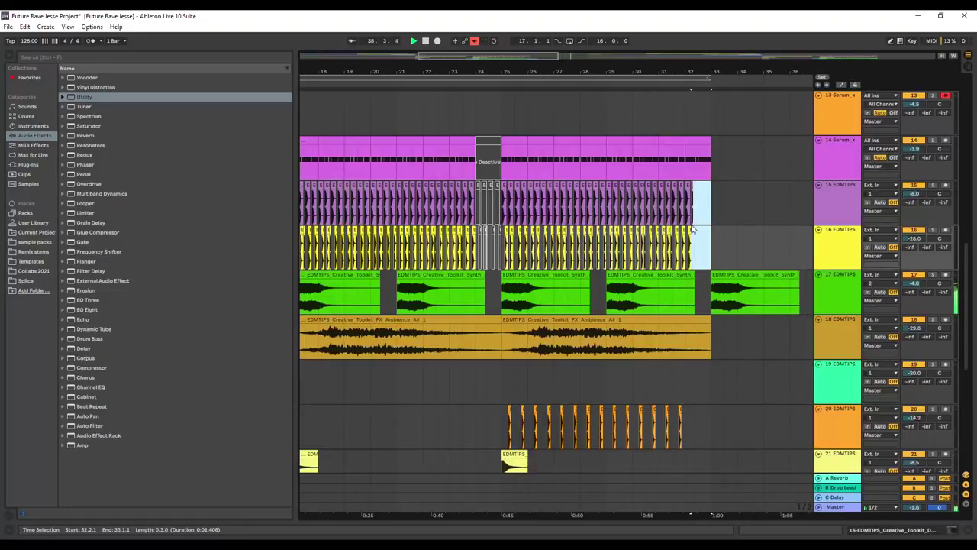
pyautogui.click(683, 86)
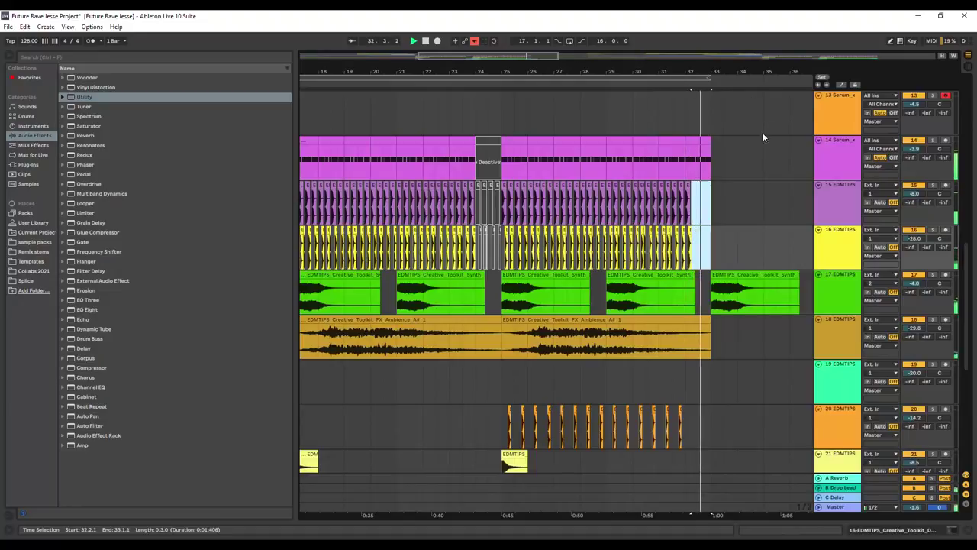
# Step: Extend the gap on tracks 15 and 16 back to 32.1.1 and play the transition again
pyautogui.click(764, 153)
pyautogui.moveTo(706, 200); pyautogui.dragTo(687, 259)
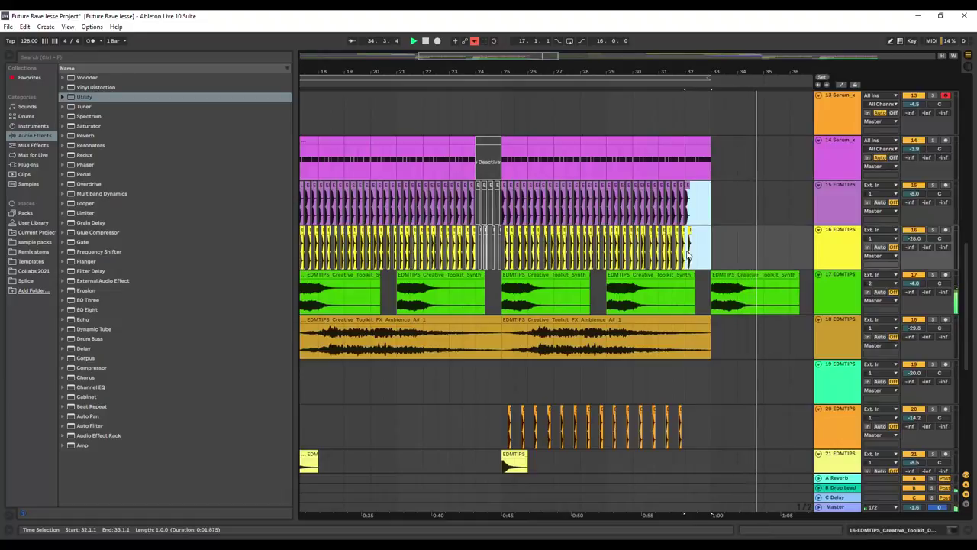
pyautogui.press('Delete')
pyautogui.click(685, 89)
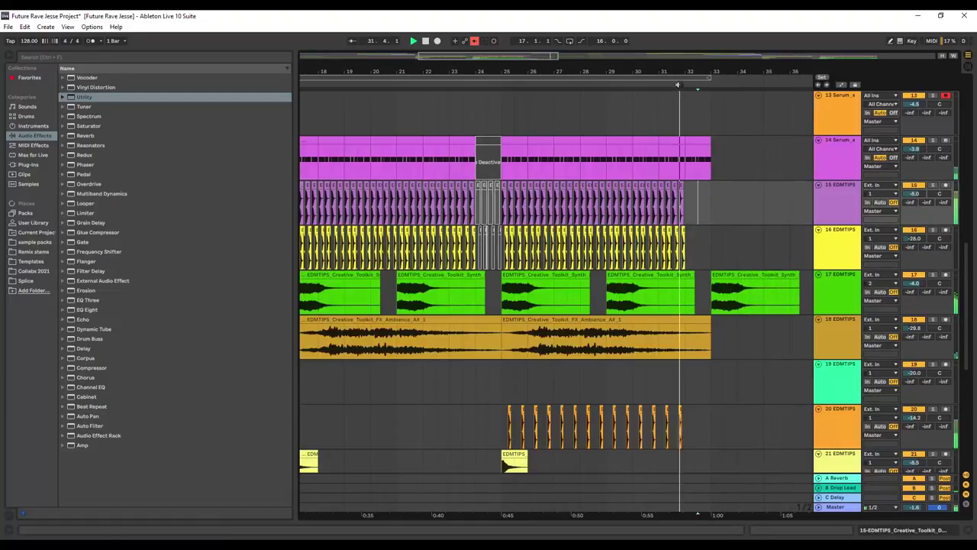
# Step: Stop playback and delete the clips on tracks 15 and 16 in bar 80, at the end of the second drop
pyautogui.scroll(-1, 713, 191)
pyautogui.moveTo(558, 56); pyautogui.dragTo(972, 116)
pyautogui.press('space')
pyautogui.click(756, 176)
pyautogui.moveTo(756, 177); pyautogui.dragTo(748, 229)
pyautogui.moveTo(421, 57); pyautogui.dragTo(631, 53)
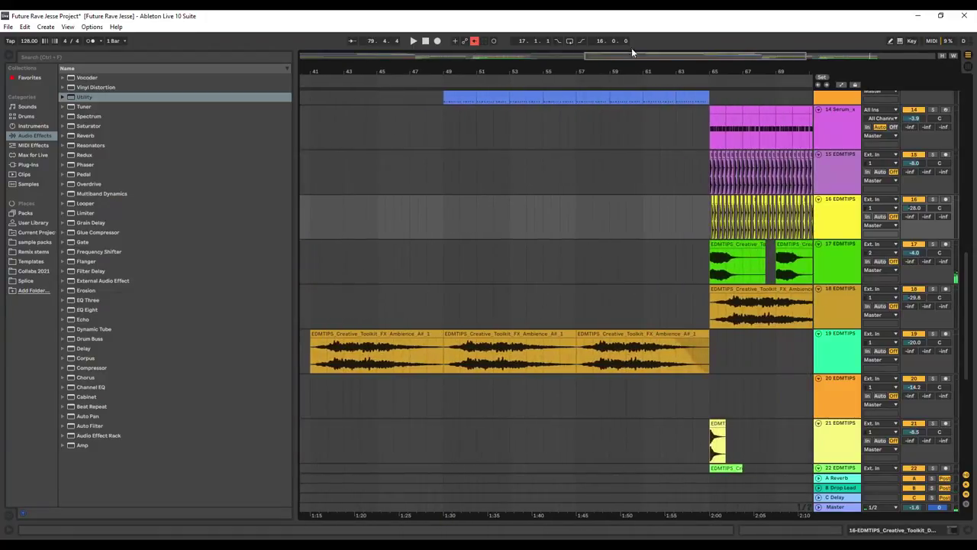
pyautogui.moveTo(690, 57); pyautogui.dragTo(782, 93)
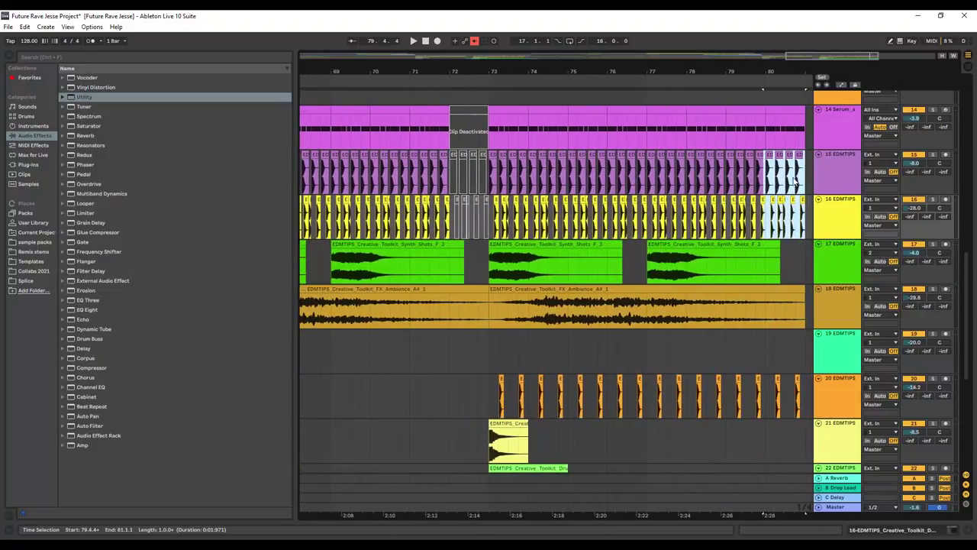
pyautogui.moveTo(801, 188); pyautogui.dragTo(771, 238)
pyautogui.moveTo(799, 187); pyautogui.dragTo(768, 223)
pyautogui.press('Delete')
# Step: Delete the clips on tracks 20, 23 and 24 from 80.1.1 to 81.1.1
pyautogui.scroll(-8, 774, 244)
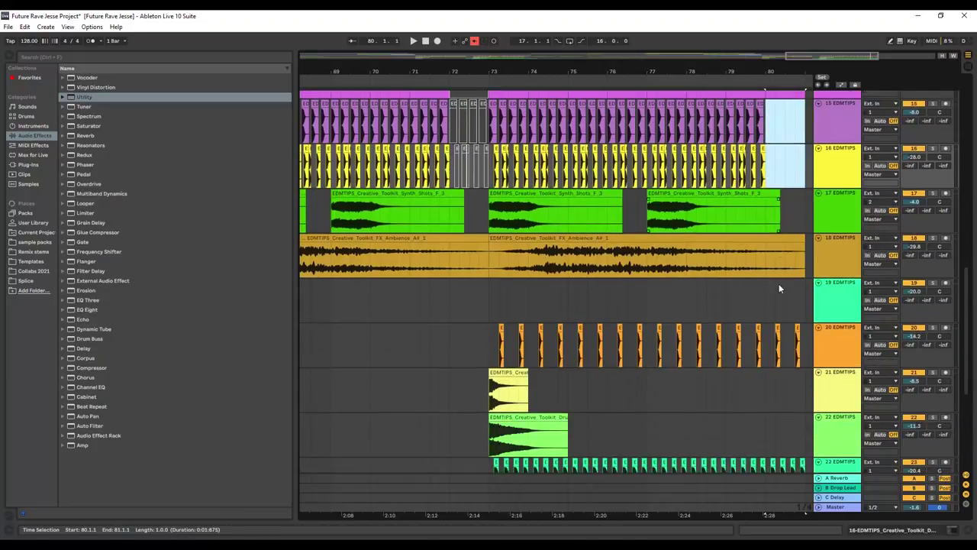
pyautogui.moveTo(804, 322); pyautogui.dragTo(770, 329)
pyautogui.scroll(-1, 768, 328)
pyautogui.scroll(-3, 771, 336)
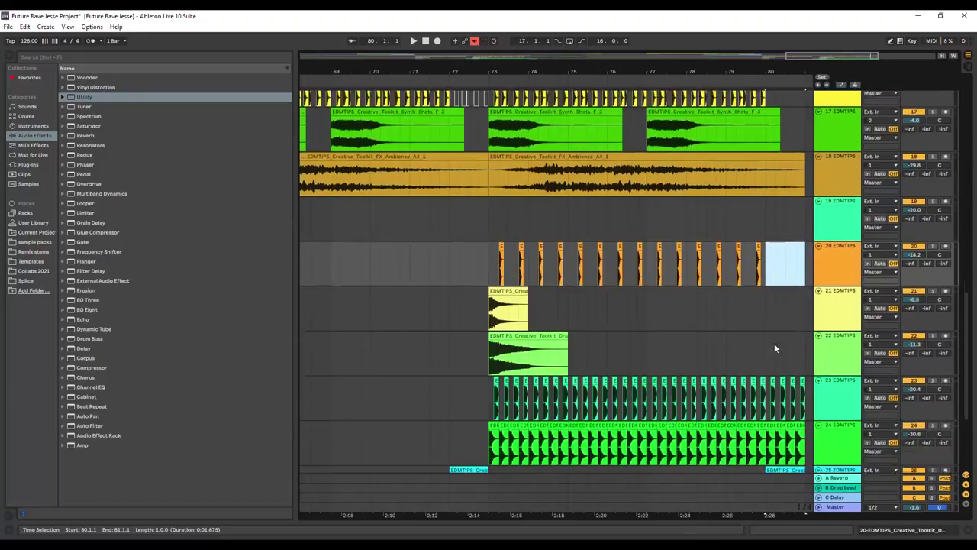
pyautogui.press('Delete')
pyautogui.moveTo(804, 386); pyautogui.dragTo(761, 433)
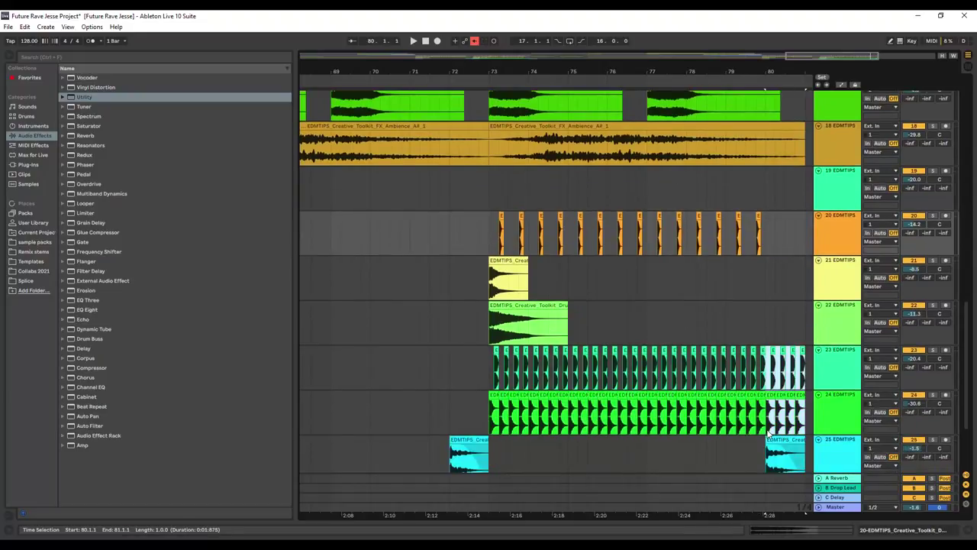
pyautogui.press('Delete')
# Step: Play the end of the second drop to check the gap in the drums at bar 80
pyautogui.scroll(-5, 767, 318)
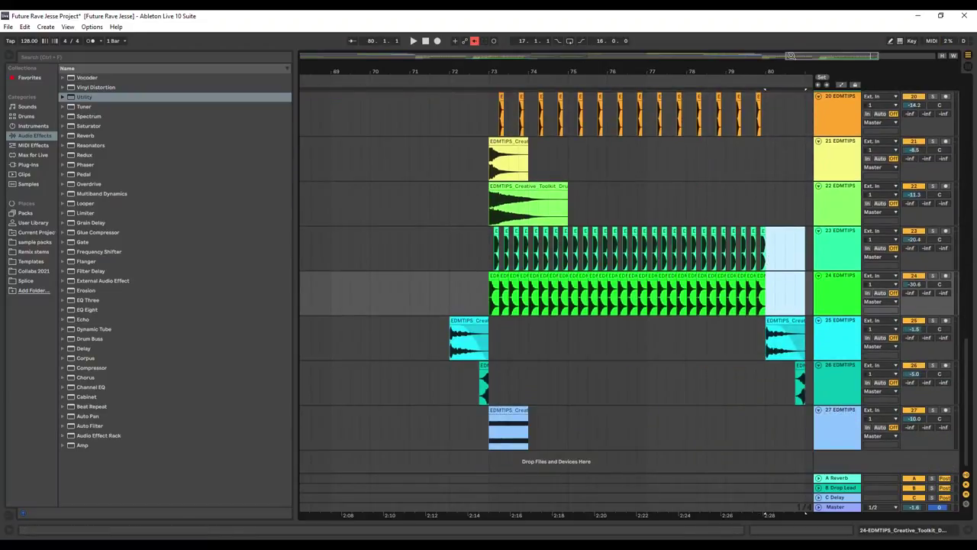
pyautogui.moveTo(785, 56); pyautogui.dragTo(333, 88)
pyautogui.scroll(6, 695, 120)
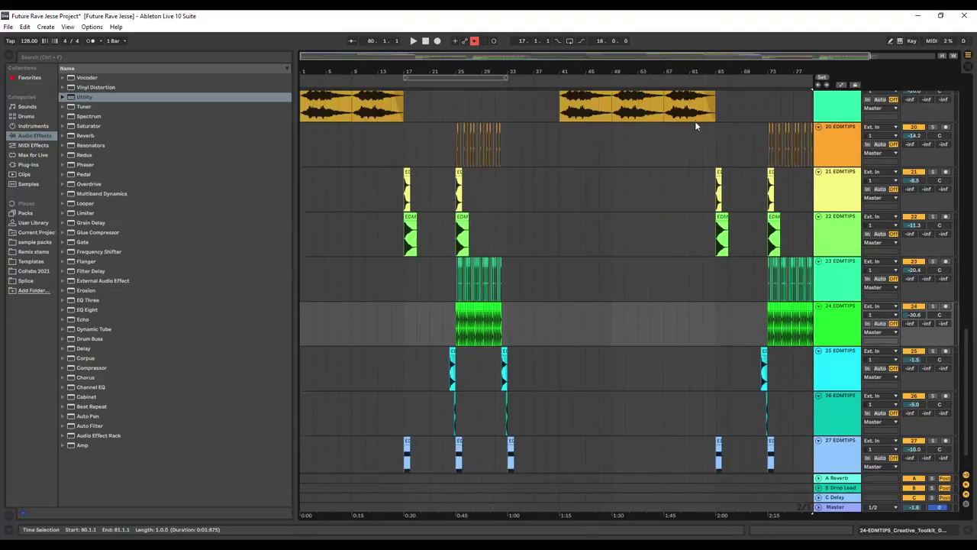
pyautogui.scroll(5, 695, 121)
pyautogui.moveTo(868, 52); pyautogui.dragTo(885, 54)
pyautogui.scroll(5, 748, 138)
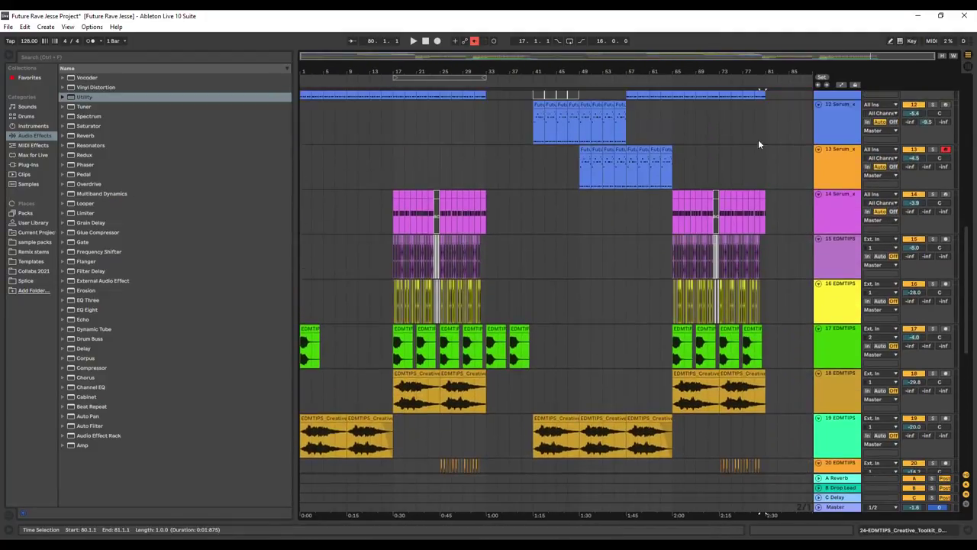
pyautogui.press('space')
pyautogui.scroll(-8, 748, 288)
pyautogui.scroll(-6, 750, 283)
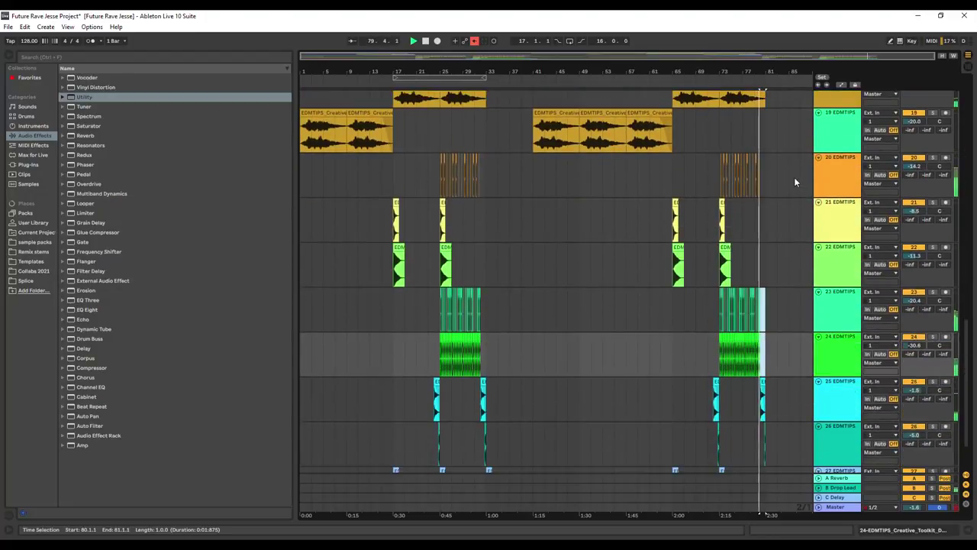
# Step: Review the tracks of the whole arrangement while playback runs past the second drop, and stop playback
pyautogui.scroll(8, 794, 182)
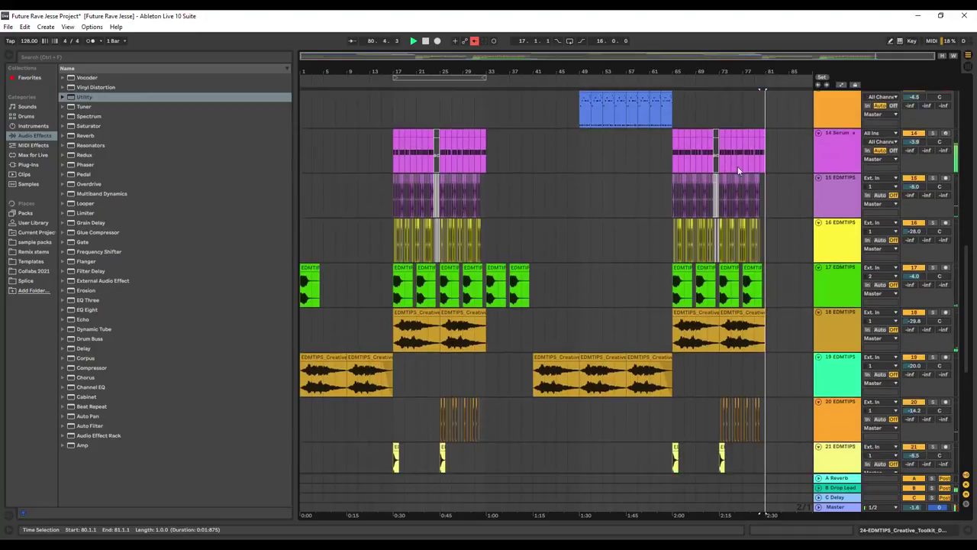
pyautogui.scroll(8, 610, 141)
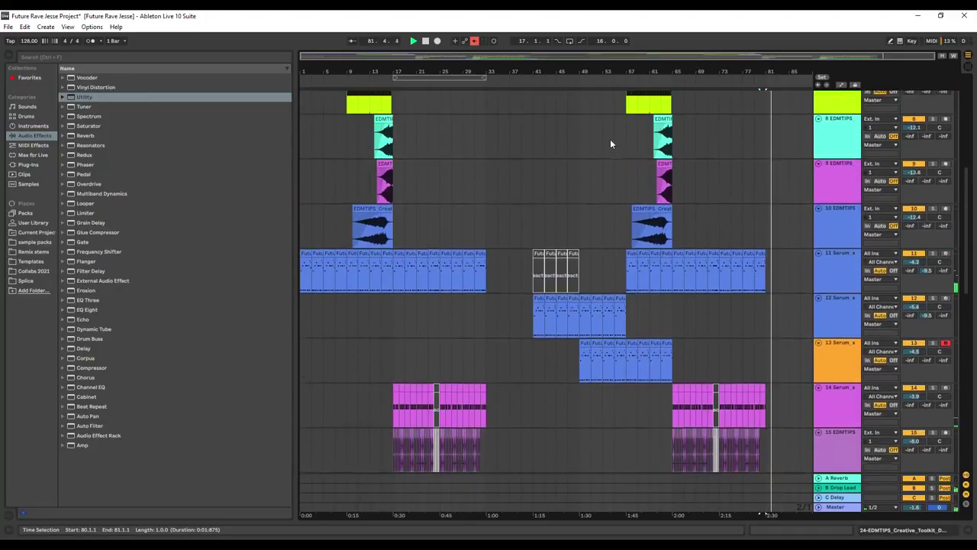
pyautogui.scroll(8, 610, 139)
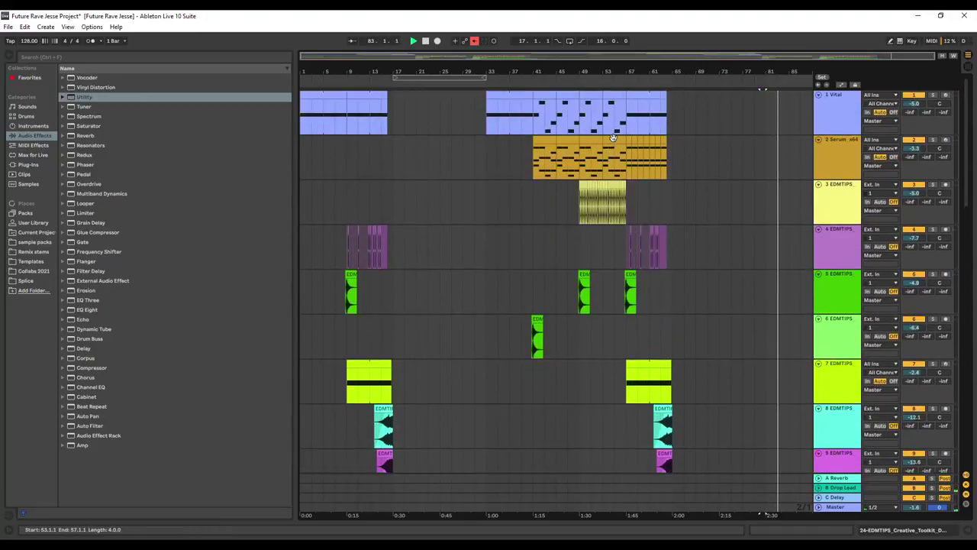
pyautogui.scroll(-5, 649, 191)
pyautogui.scroll(-14, 660, 217)
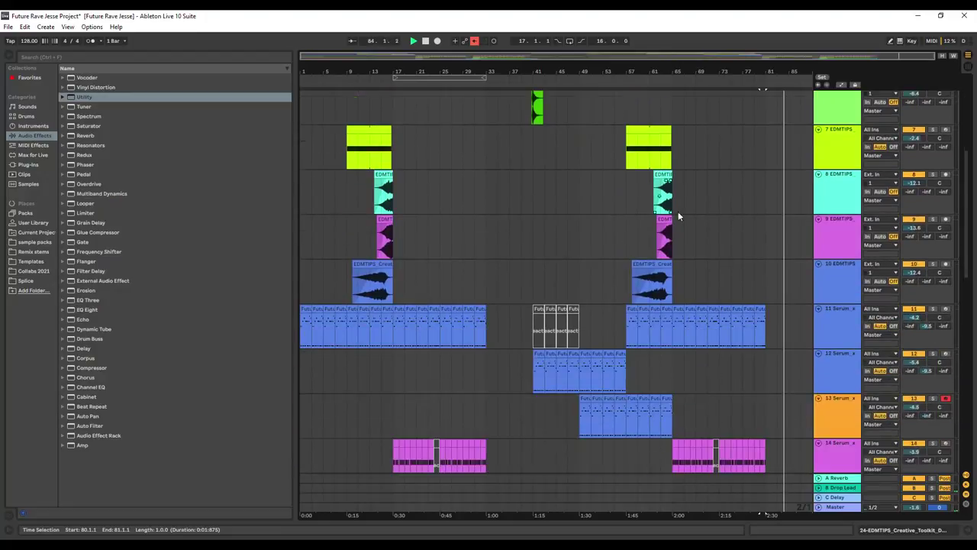
pyautogui.scroll(18, 917, 155)
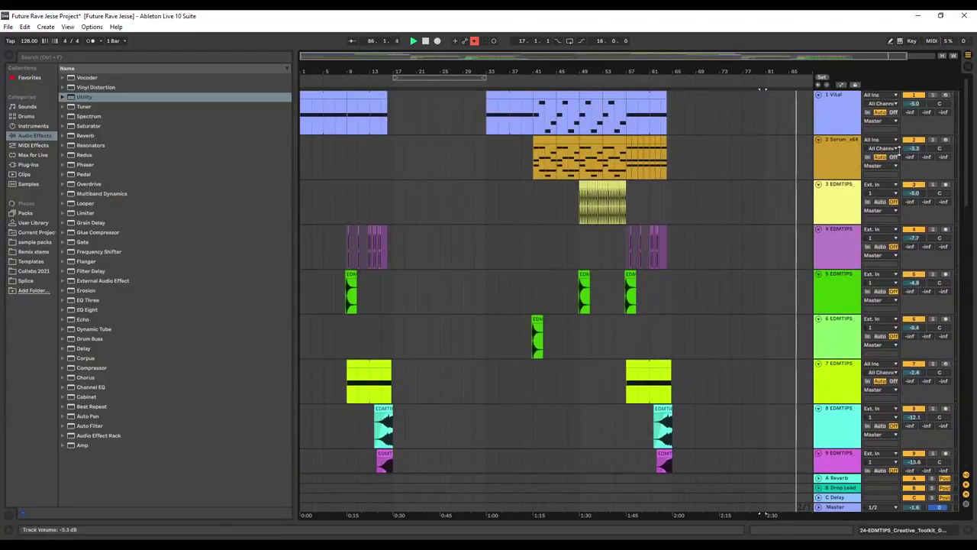
pyautogui.scroll(-2, 631, 183)
pyautogui.scroll(2, 634, 181)
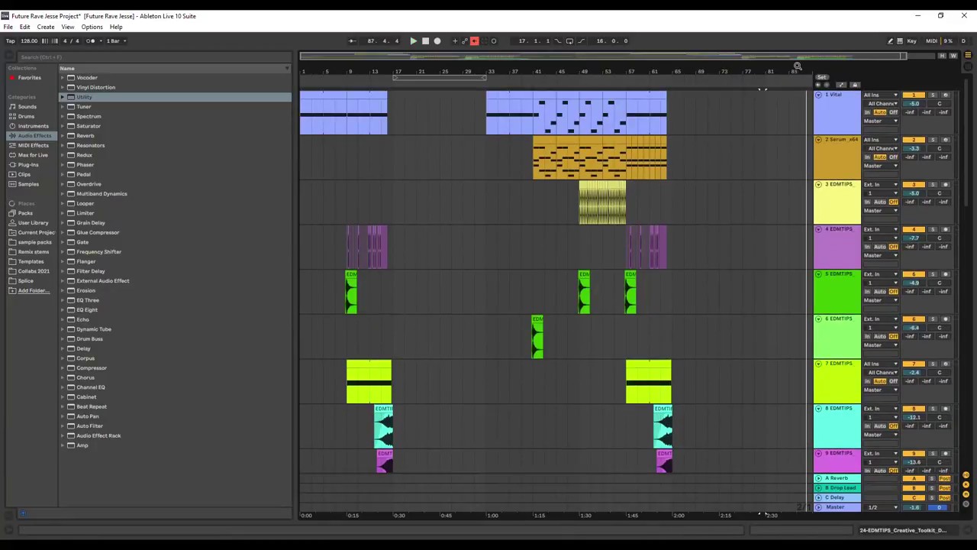
pyautogui.scroll(-8, 718, 245)
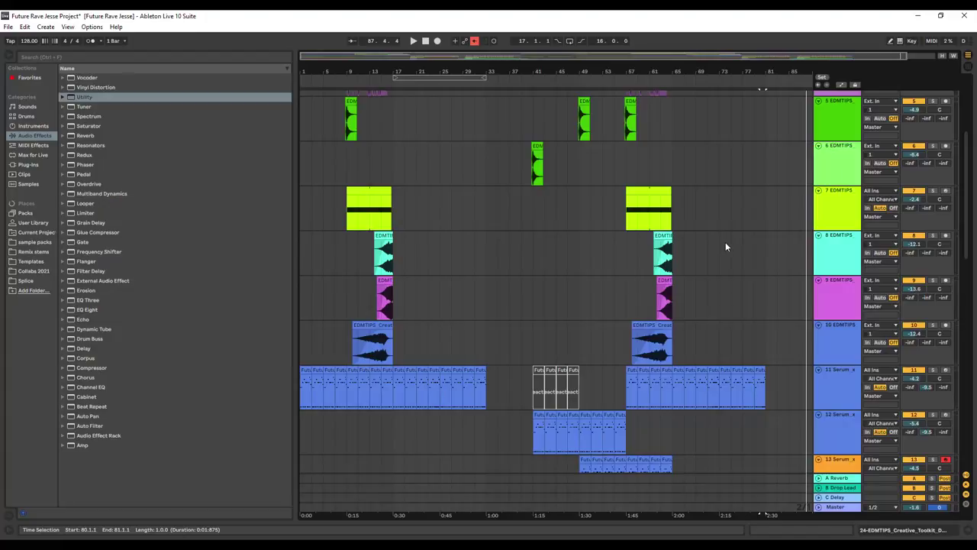